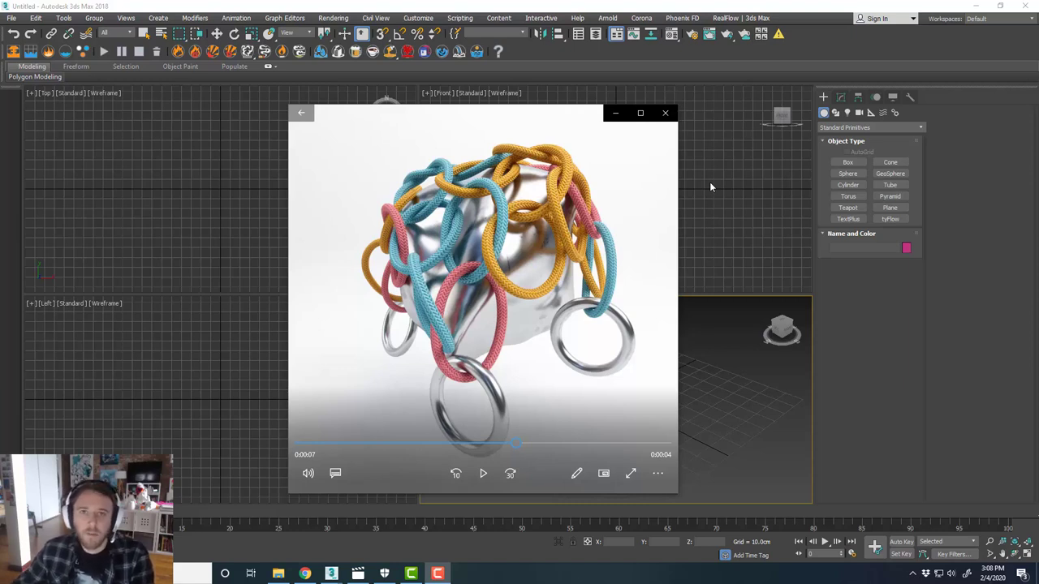
Step: Review the Knots_01 reference animation, examining how the rope rings link together and drape over the metallic shape
{"action": "left_click_drag", "start_coordinate": [538, 111], "coordinate": [550, 109]}
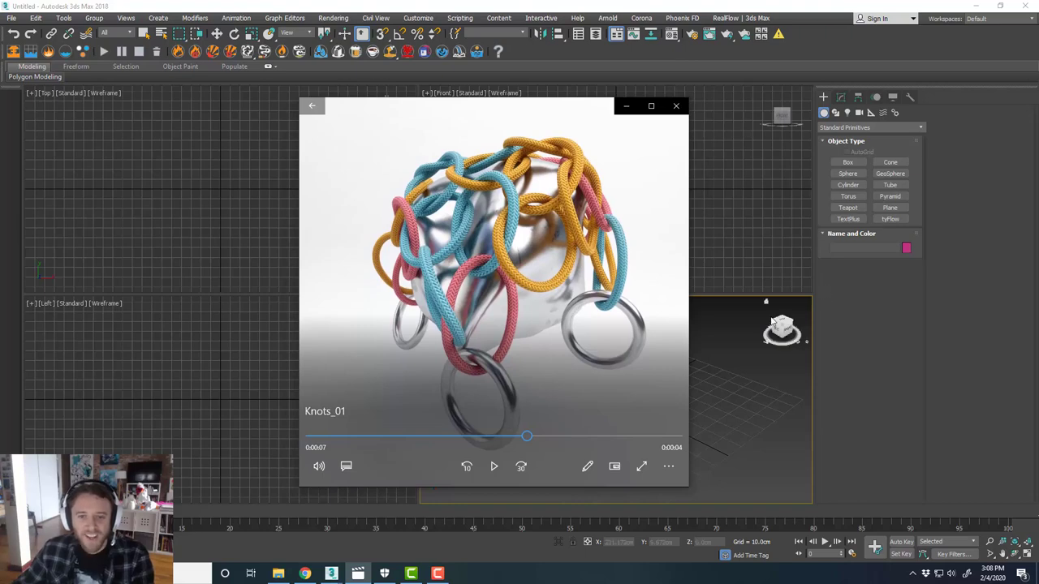
{"action": "left_click", "coordinate": [426, 436]}
{"action": "left_click_drag", "start_coordinate": [413, 439], "coordinate": [313, 436]}
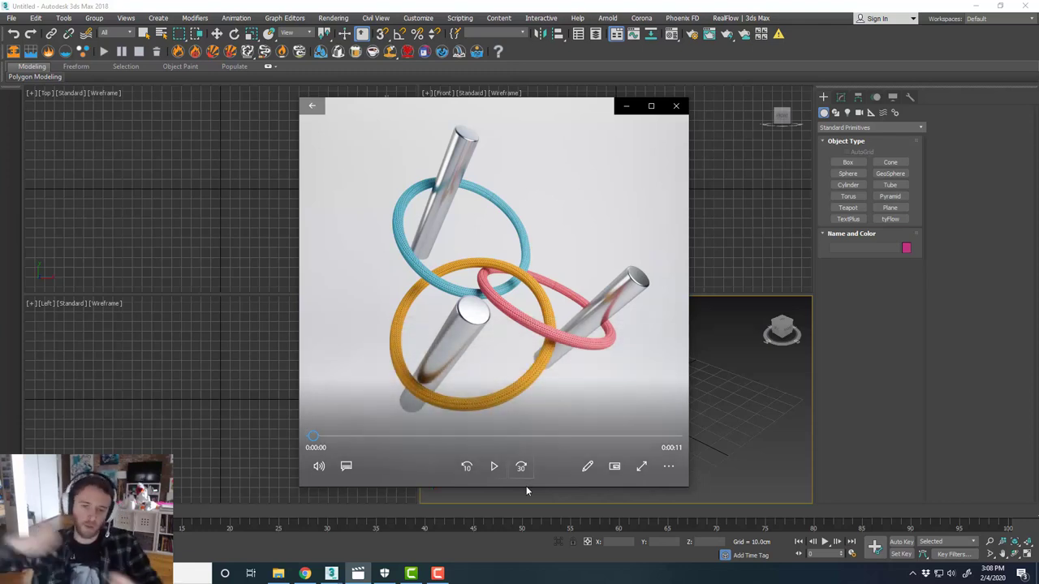
{"action": "left_click", "coordinate": [494, 466]}
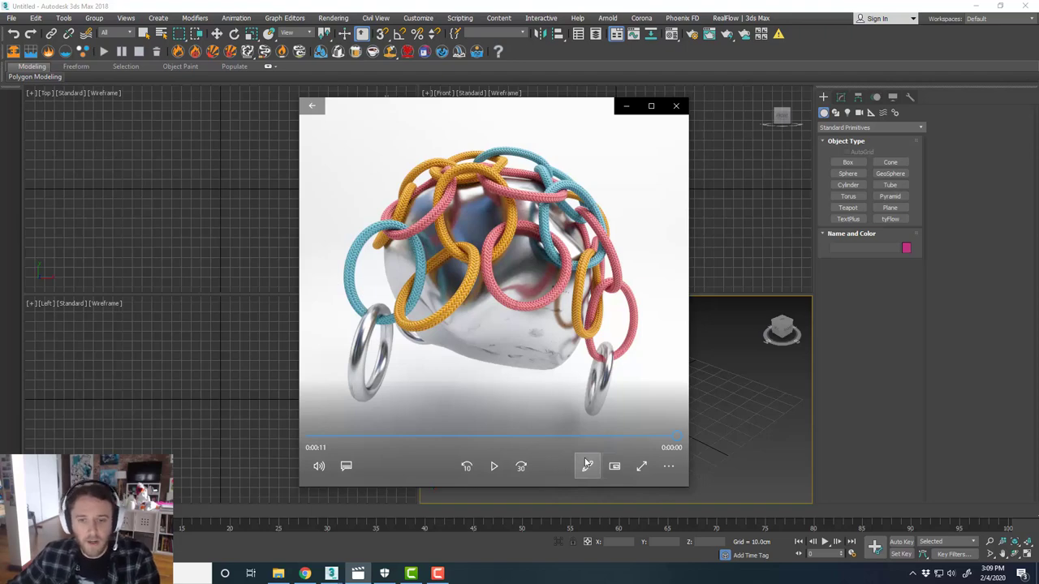
{"action": "left_click_drag", "start_coordinate": [560, 436], "coordinate": [433, 439]}
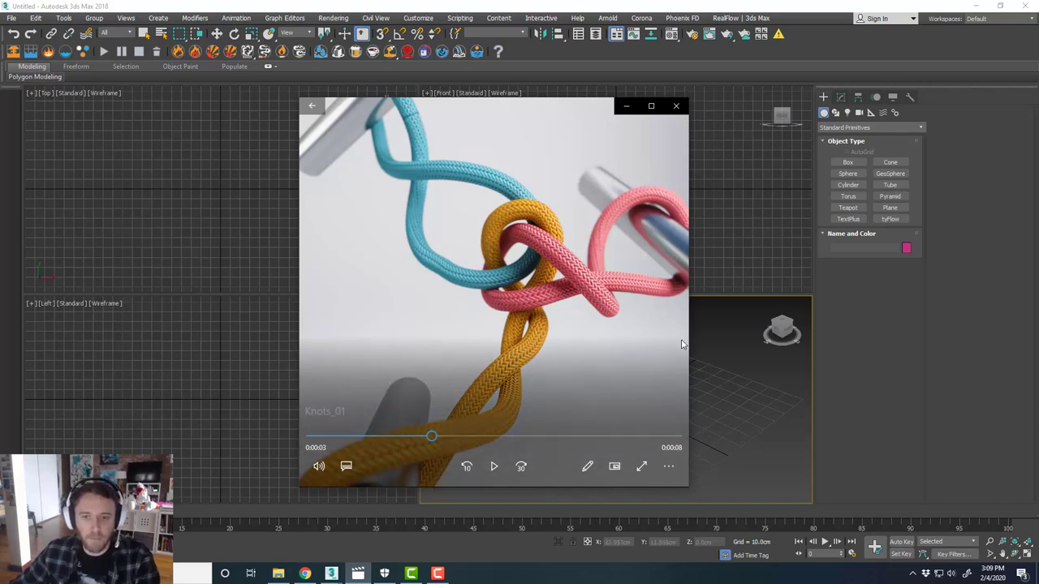
{"action": "left_click_drag", "start_coordinate": [437, 439], "coordinate": [550, 438]}
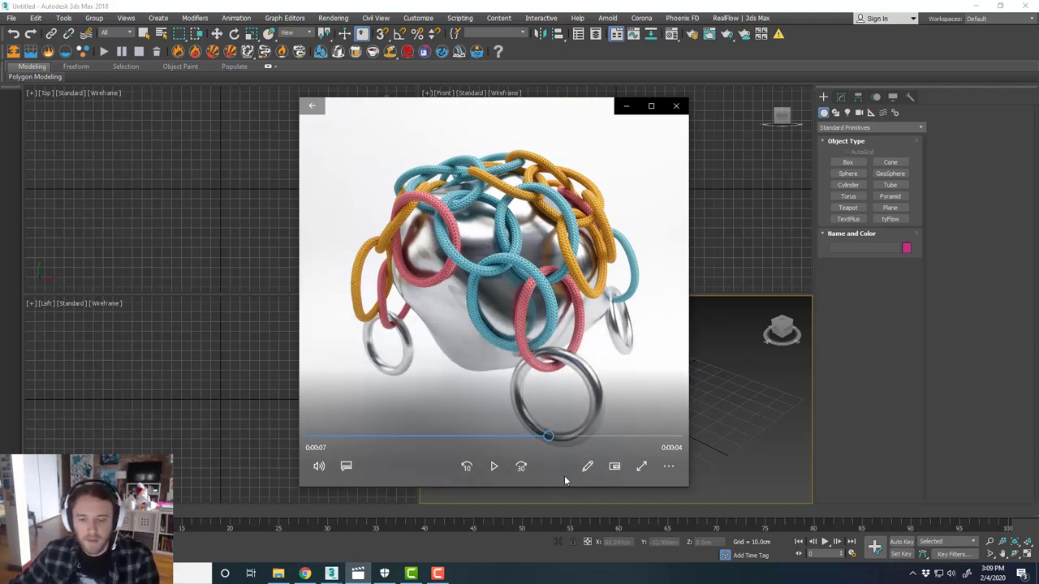
{"action": "left_click_drag", "start_coordinate": [548, 436], "coordinate": [369, 437]}
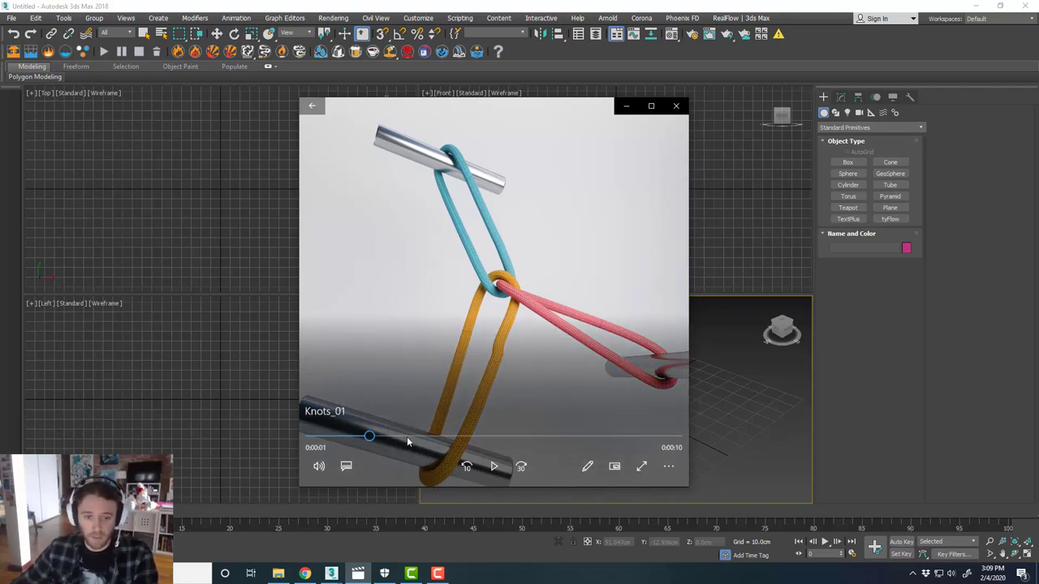
{"action": "left_click_drag", "start_coordinate": [409, 440], "coordinate": [540, 445]}
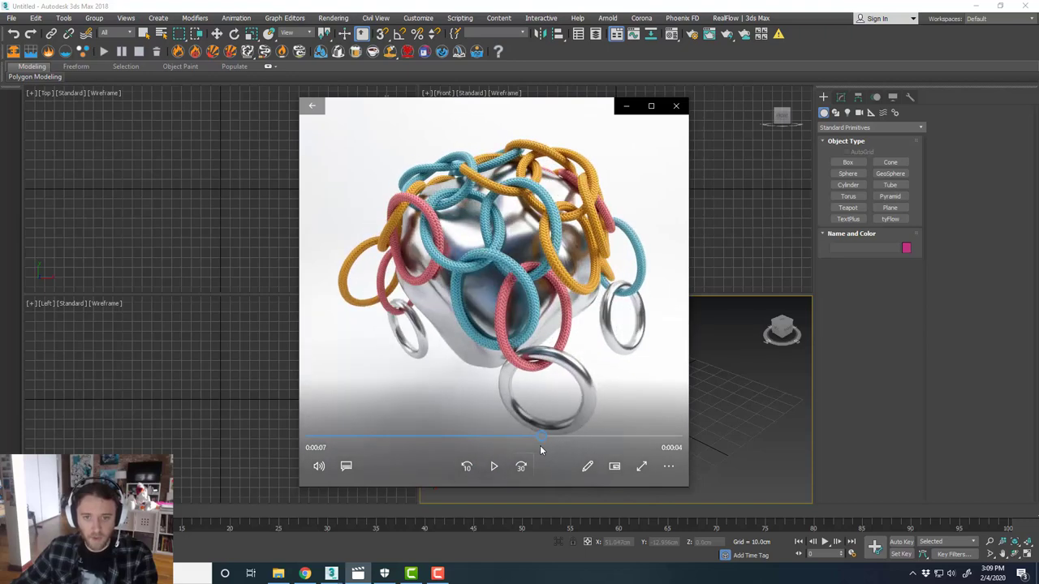
{"action": "left_click", "coordinate": [626, 107]}
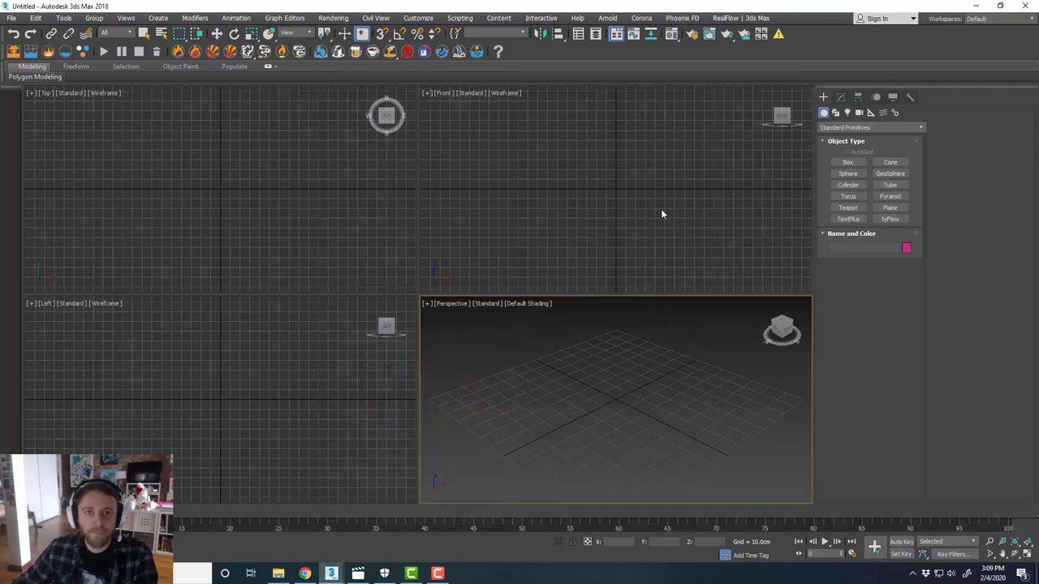
Step: Check that the display units and the system unit scale are set to centimeters
{"action": "left_click", "coordinate": [418, 18]}
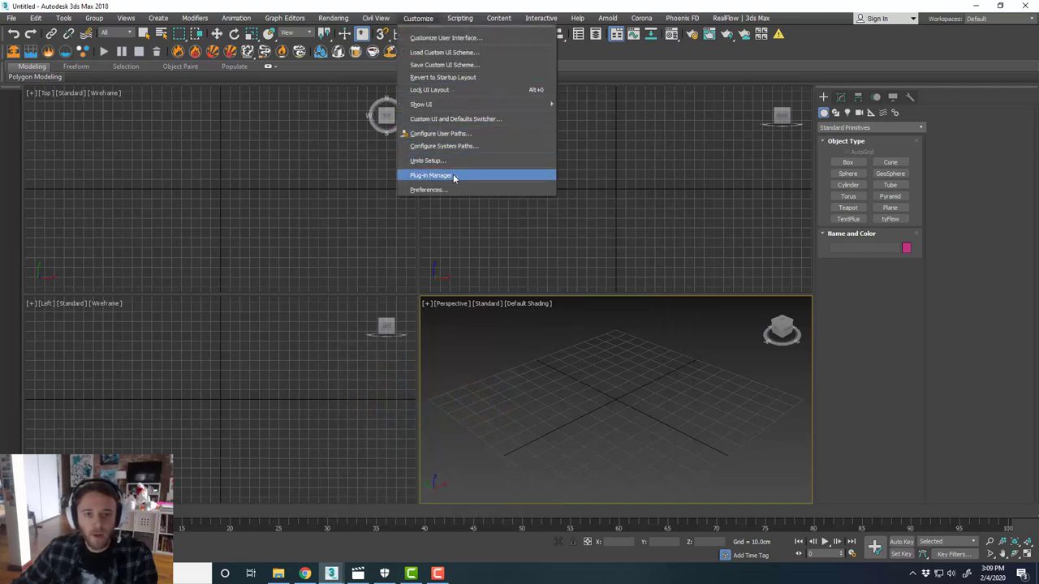
{"action": "left_click", "coordinate": [428, 160]}
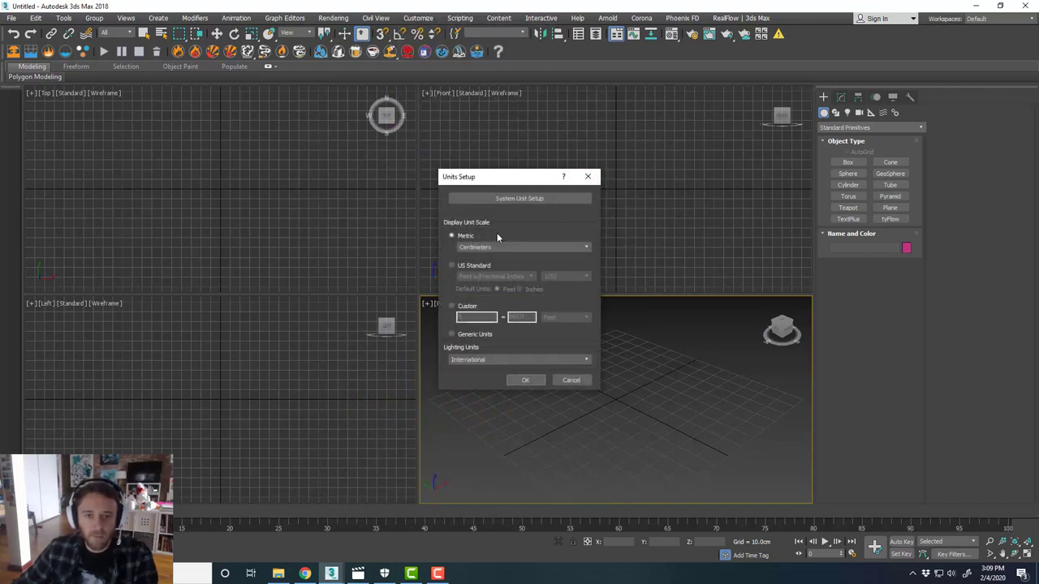
{"action": "left_click", "coordinate": [518, 200]}
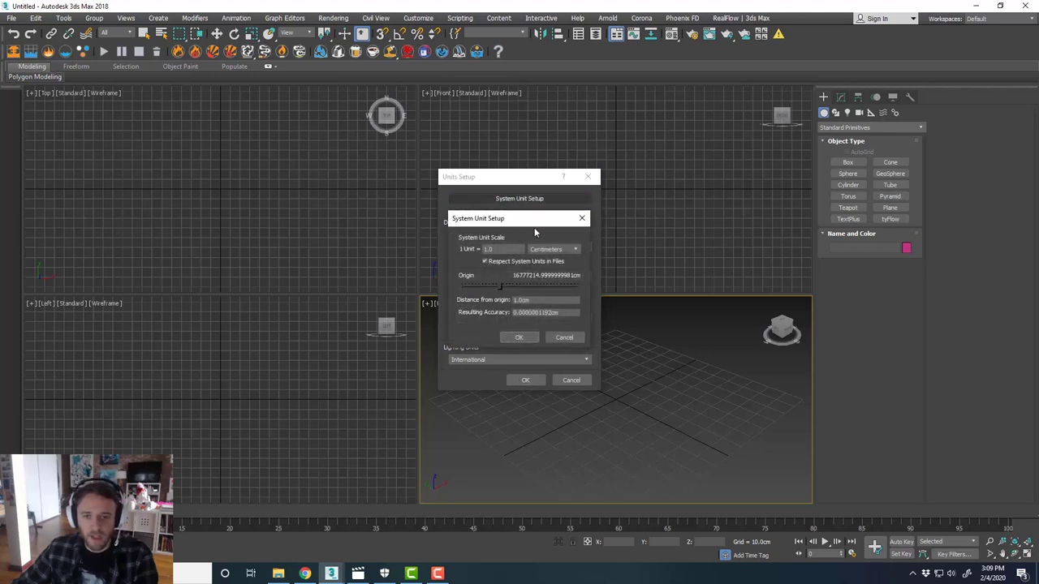
{"action": "left_click", "coordinate": [520, 337]}
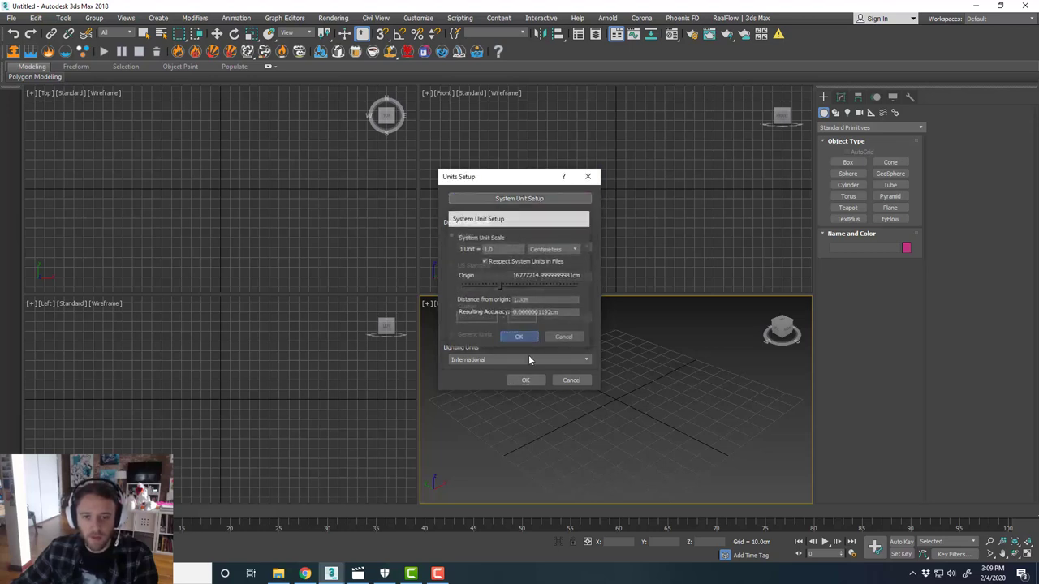
{"action": "left_click", "coordinate": [527, 380]}
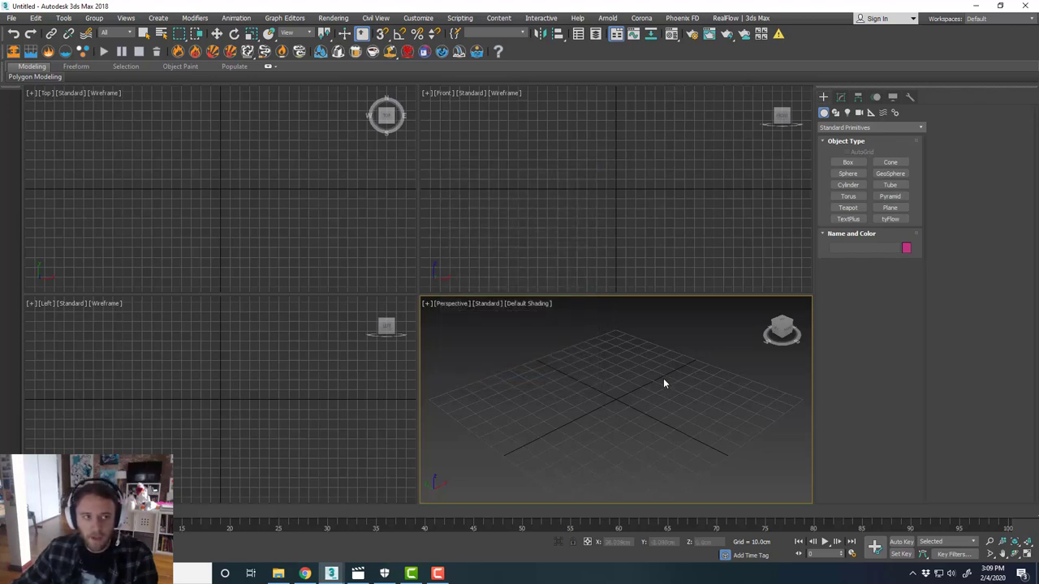
Step: Draw a circle spline with a radius of about 21.5 cm around the origin in the Top view
{"action": "left_click", "coordinate": [242, 169]}
{"action": "key", "text": "alt+w"}
{"action": "scroll", "coordinate": [349, 216], "scroll_direction": "down", "scroll_amount": 2}
{"action": "middle_click_drag", "start_coordinate": [381, 212], "coordinate": [416, 237]}
{"action": "scroll", "coordinate": [397, 265], "scroll_direction": "up", "scroll_amount": 4}
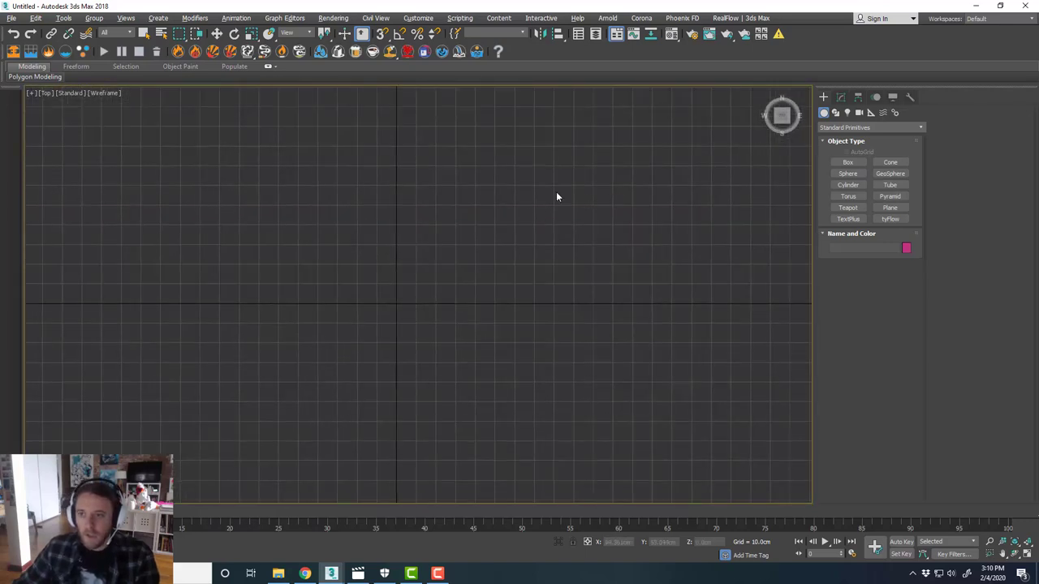
{"action": "left_click", "coordinate": [835, 112]}
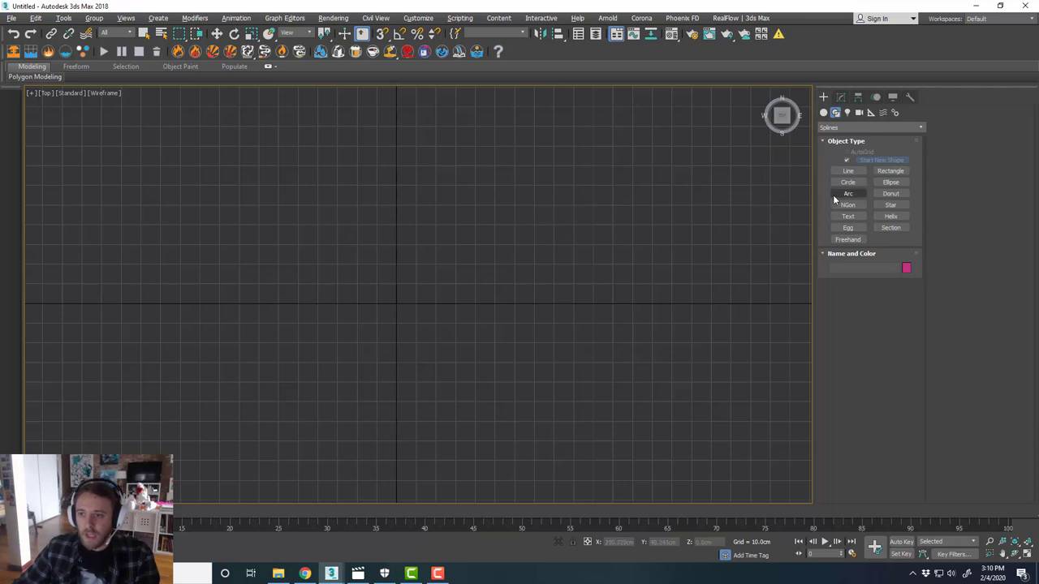
{"action": "left_click", "coordinate": [847, 182]}
{"action": "left_click_drag", "start_coordinate": [396, 302], "coordinate": [438, 298]}
{"action": "key", "text": "w"}
Step: Set the circle's radius to 6 cm and move its center closer to the grid origin
{"action": "left_click", "coordinate": [841, 97]}
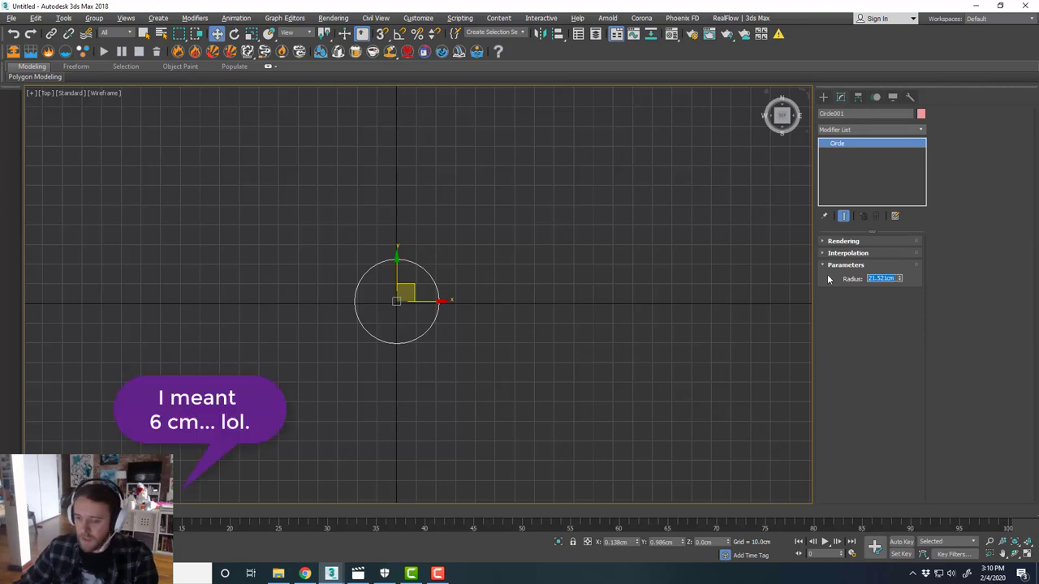
{"action": "type", "text": "6"}
{"action": "key", "text": "Return"}
{"action": "scroll", "coordinate": [401, 304], "scroll_direction": "up", "scroll_amount": 5}
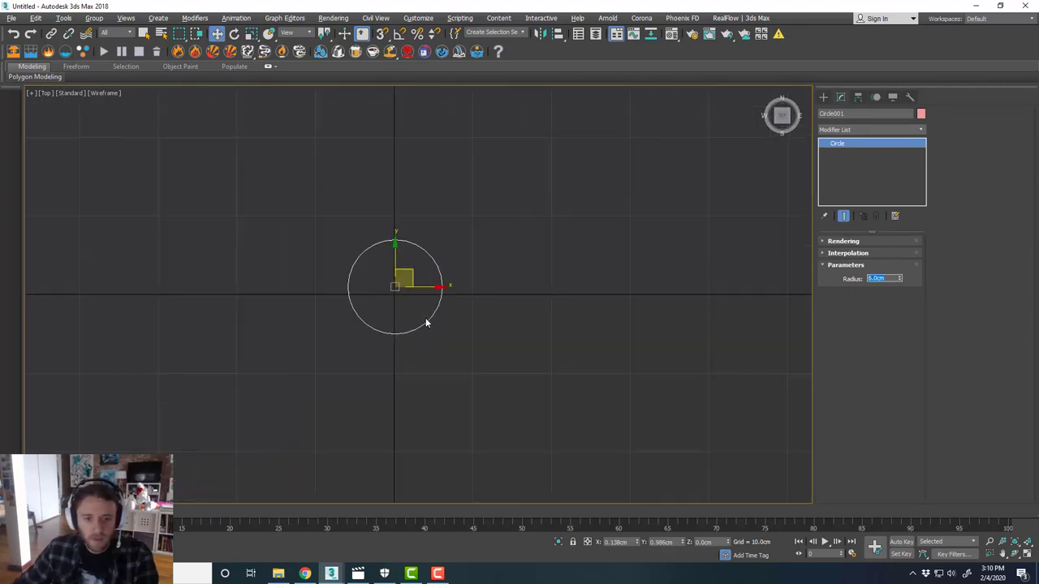
{"action": "middle_click_drag", "start_coordinate": [427, 322], "coordinate": [382, 299]}
{"action": "left_click_drag", "start_coordinate": [321, 244], "coordinate": [322, 251]}
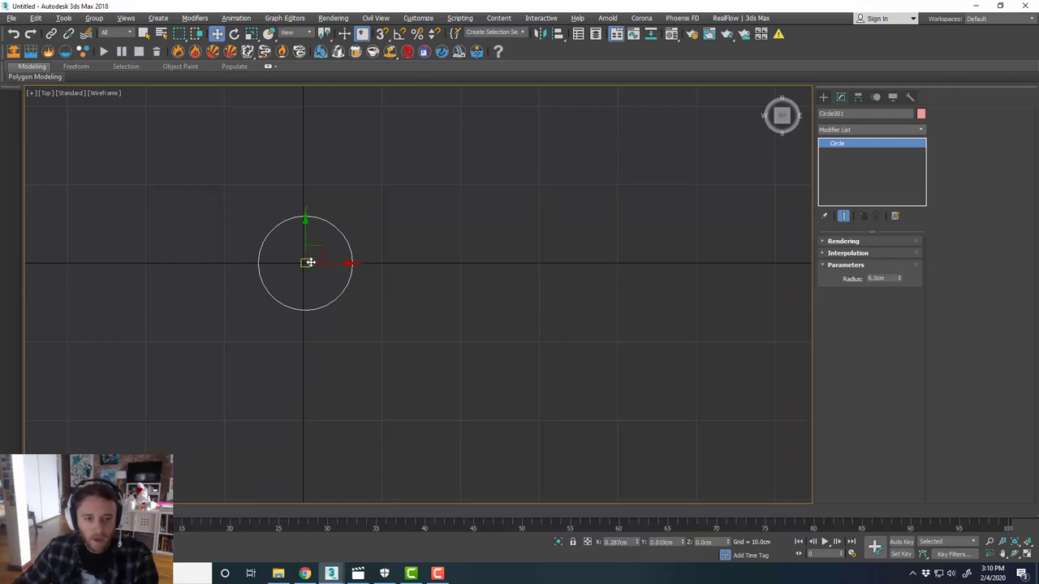
{"action": "middle_click_drag", "start_coordinate": [328, 263], "coordinate": [335, 264]}
Step: Examine the Knots_01 reference animation again, comparing the net of linked rings before and after it drops on the shape
{"action": "mouse_move", "coordinate": [364, 574]}
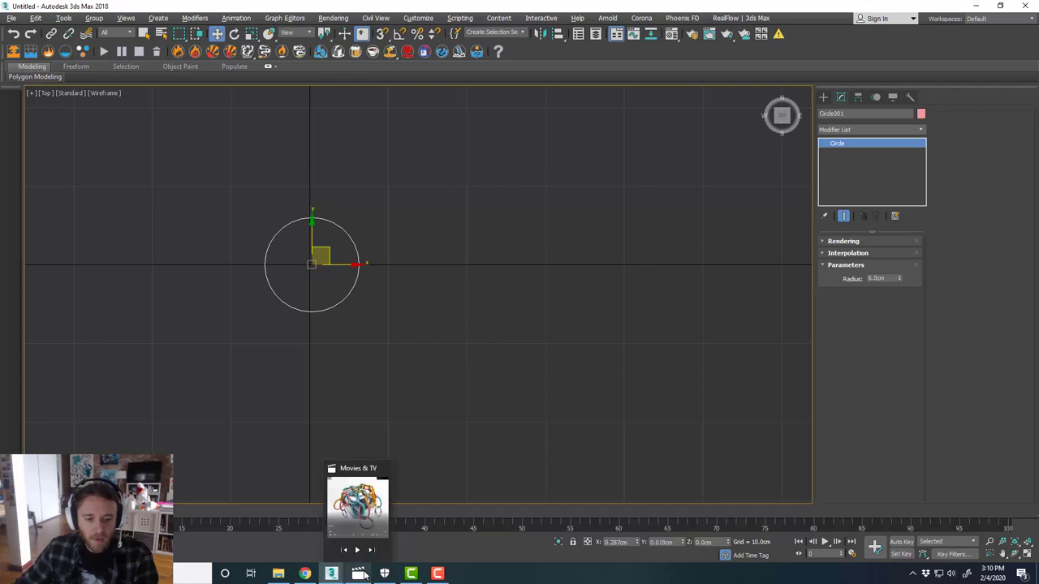
{"action": "left_click", "coordinate": [357, 504]}
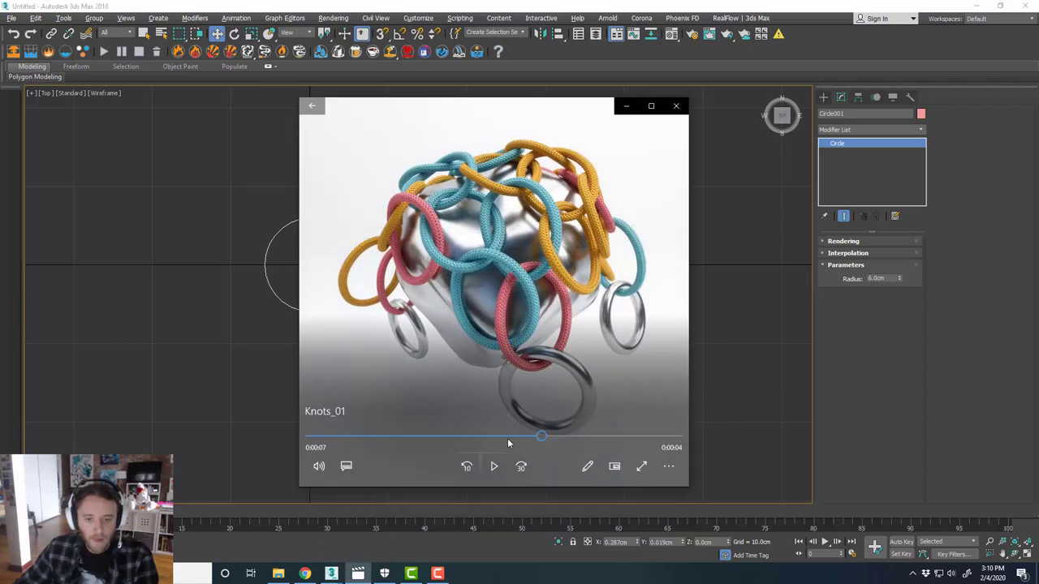
{"action": "left_click_drag", "start_coordinate": [509, 438], "coordinate": [484, 438]}
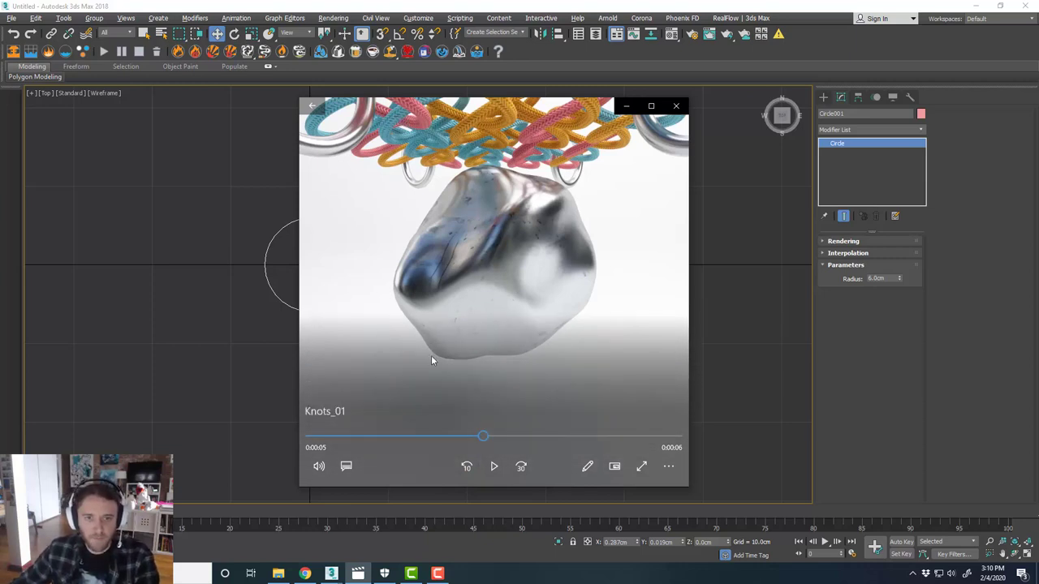
{"action": "left_click_drag", "start_coordinate": [482, 437], "coordinate": [543, 440]}
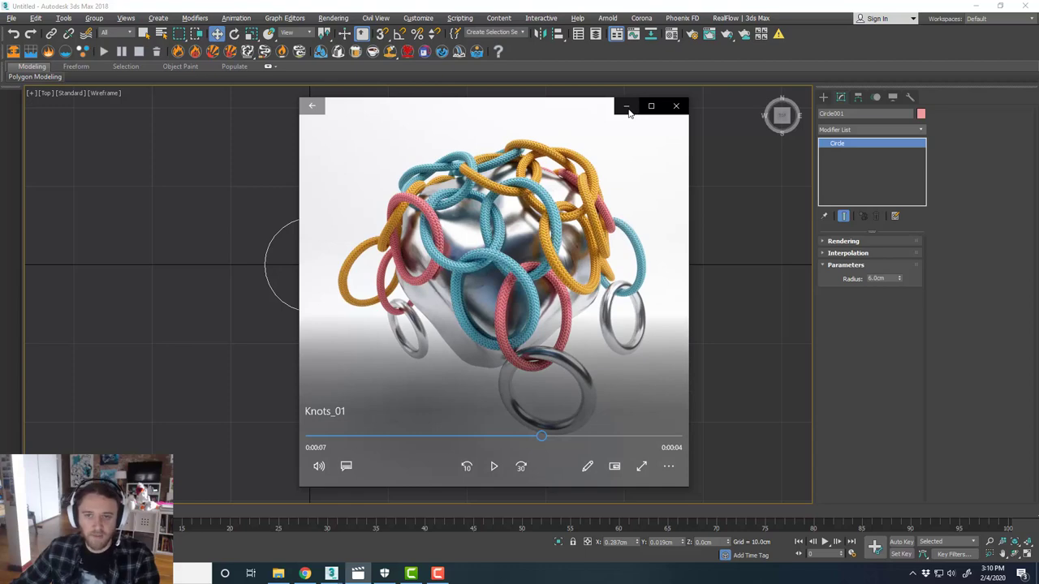
{"action": "left_click", "coordinate": [627, 106]}
{"action": "scroll", "coordinate": [347, 282], "scroll_direction": "up", "scroll_amount": 3}
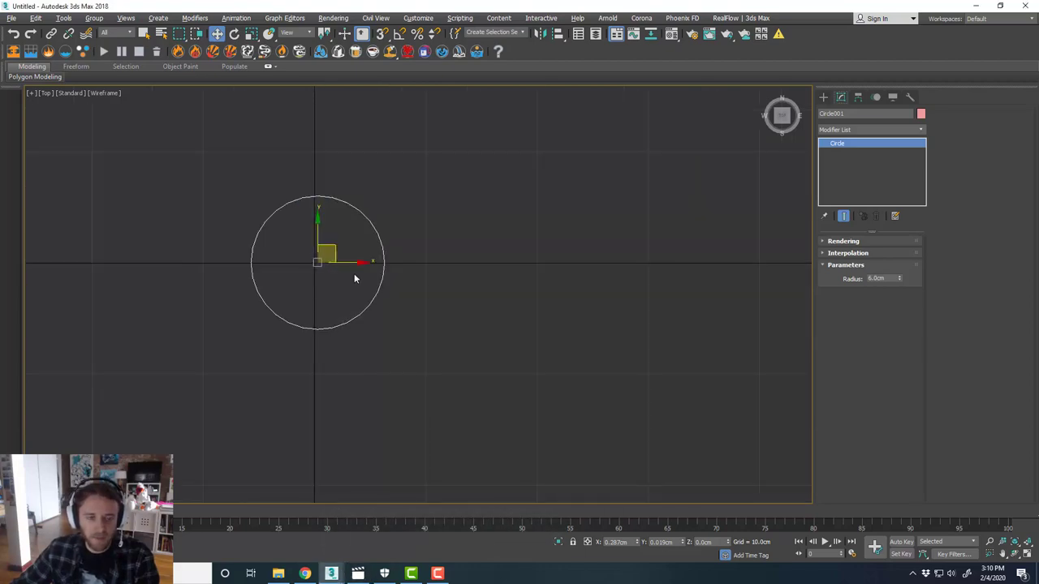
{"action": "scroll", "coordinate": [354, 278], "scroll_direction": "down", "scroll_amount": 2}
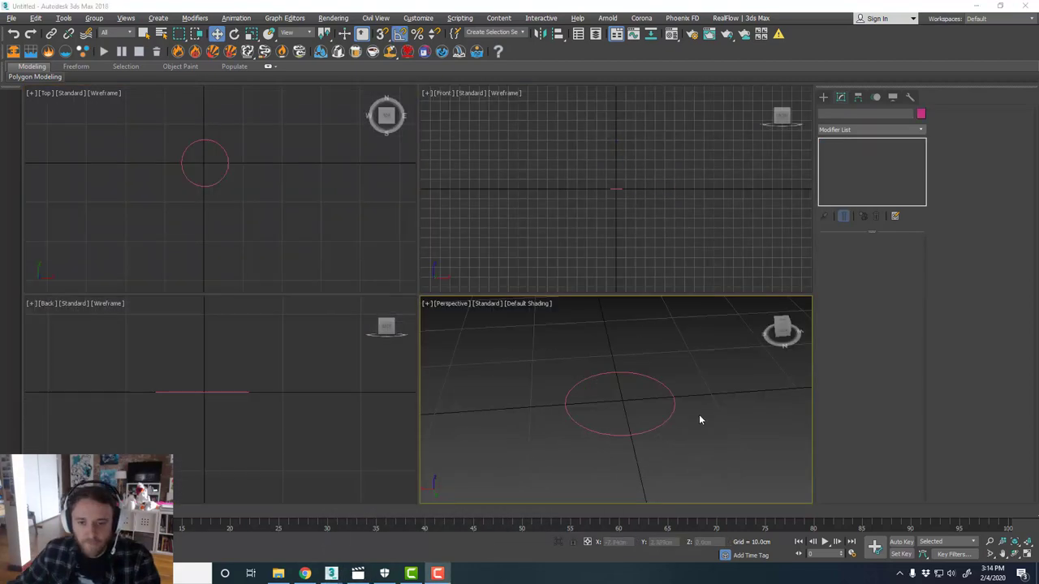
Step: Tilt the circle -20 degrees about the Y axis in the Perspective view with angle snap on
{"action": "middle_click_drag", "start_coordinate": [700, 414], "coordinate": [684, 408]}
{"action": "key", "text": "alt+w"}
{"action": "middle_click_drag", "start_coordinate": [473, 318], "coordinate": [502, 339]}
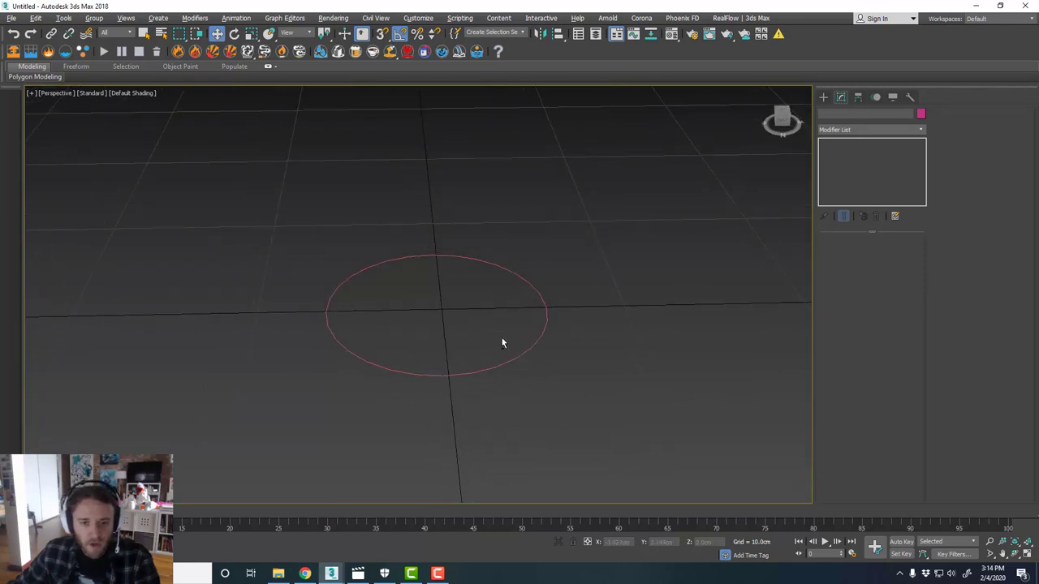
{"action": "left_click", "coordinate": [503, 363]}
{"action": "scroll", "coordinate": [484, 334], "scroll_direction": "down", "scroll_amount": 2}
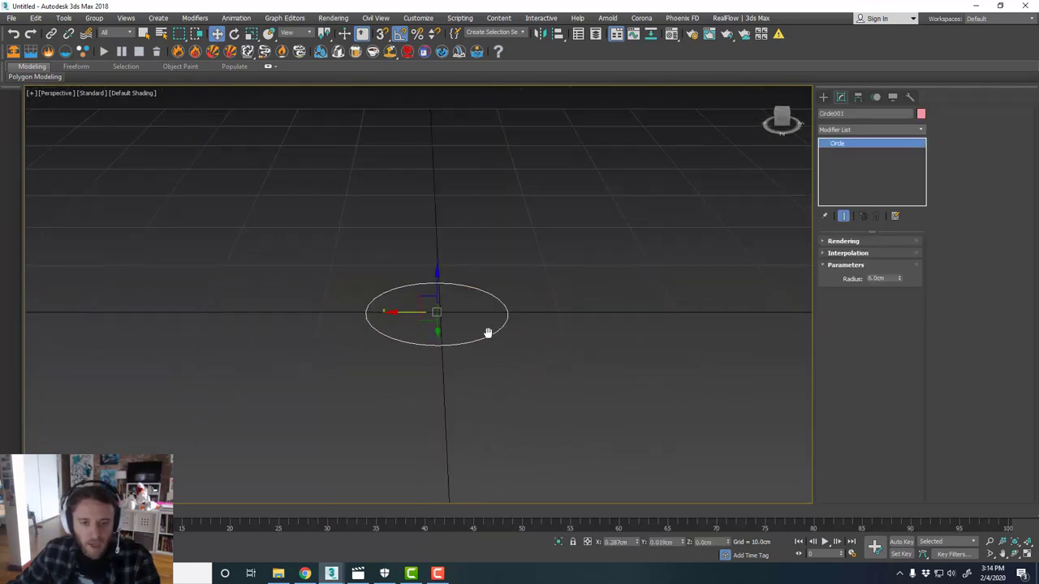
{"action": "key", "text": "e"}
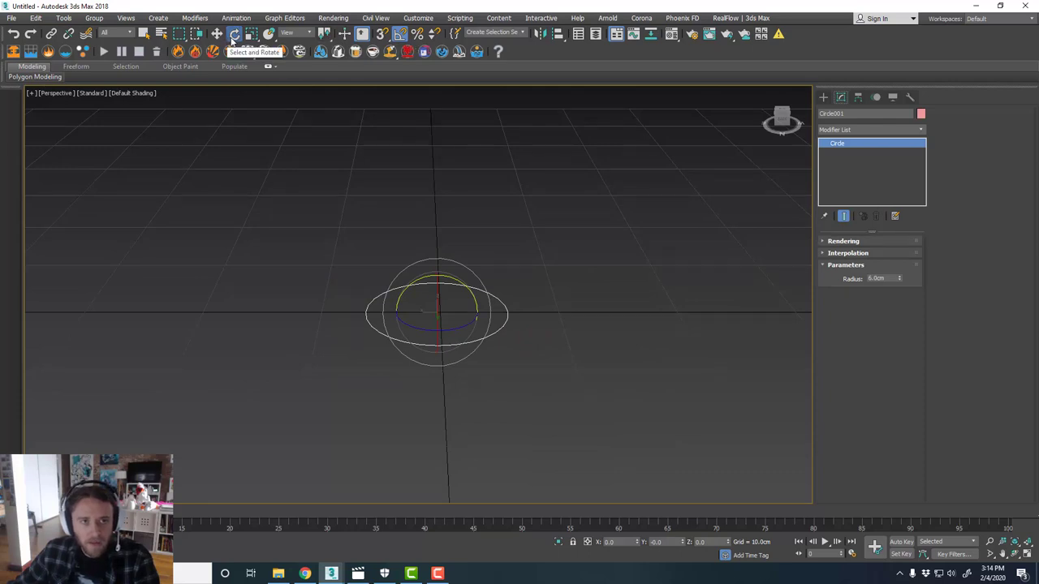
{"action": "left_click", "coordinate": [399, 36]}
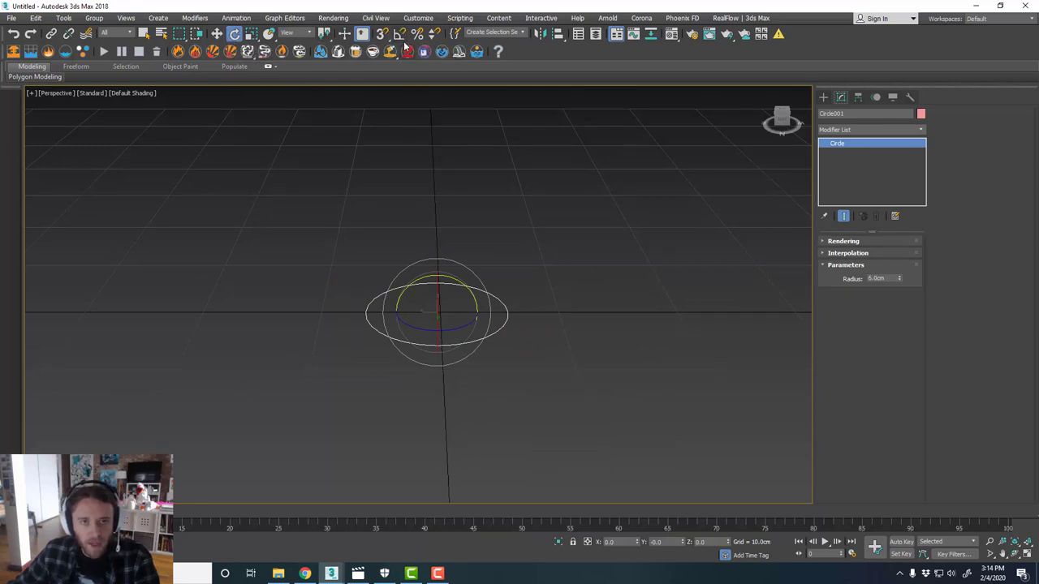
{"action": "left_click", "coordinate": [399, 36]}
{"action": "middle_click_drag", "start_coordinate": [518, 319], "coordinate": [502, 309]}
{"action": "left_click_drag", "start_coordinate": [448, 276], "coordinate": [459, 279]}
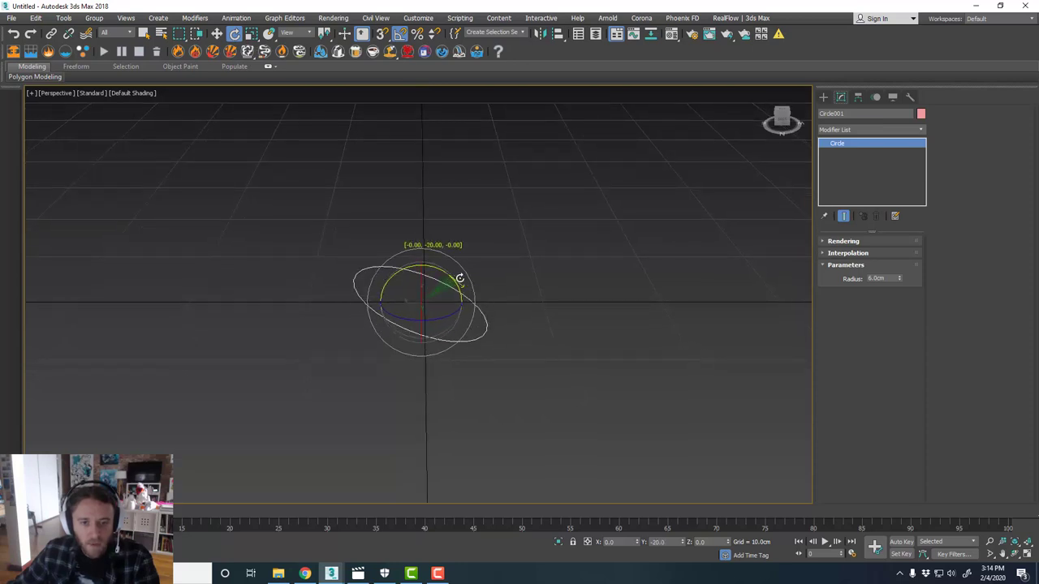
Step: Clone the tilted circle as a single copy, offset about 8.2 cm in the negative X direction
{"action": "key", "text": "w"}
{"action": "middle_click_drag", "start_coordinate": [513, 297], "coordinate": [478, 305]}
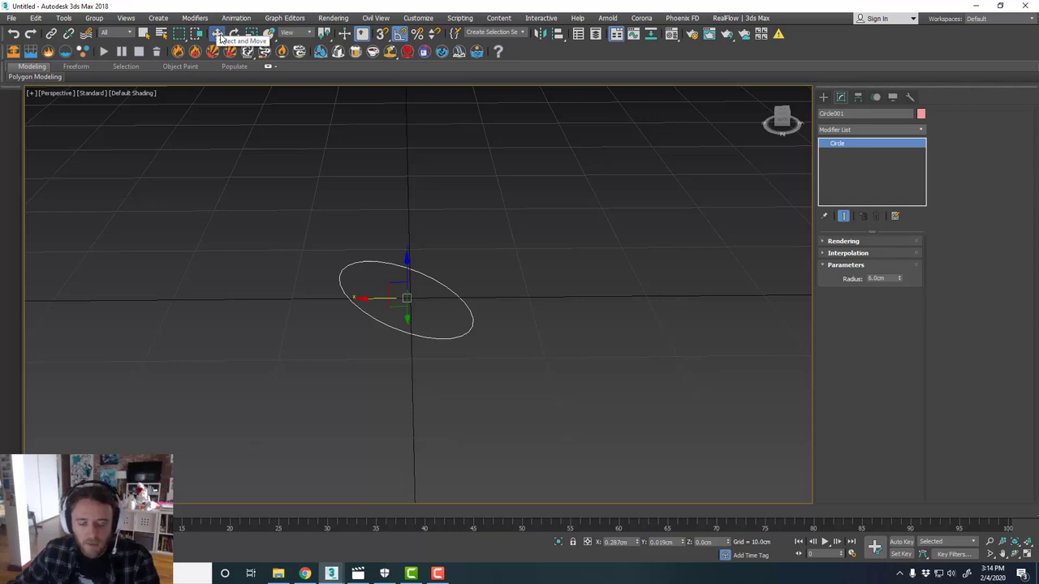
{"action": "middle_click_drag", "start_coordinate": [417, 213], "coordinate": [478, 287], "text": "alt"}
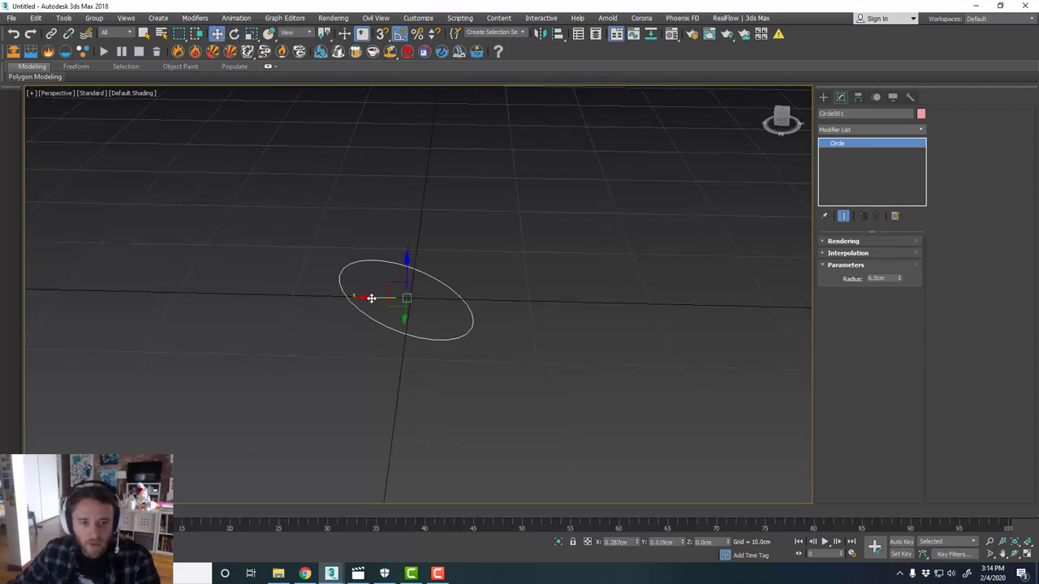
{"action": "left_click_drag", "start_coordinate": [371, 298], "coordinate": [474, 301], "text": "shift"}
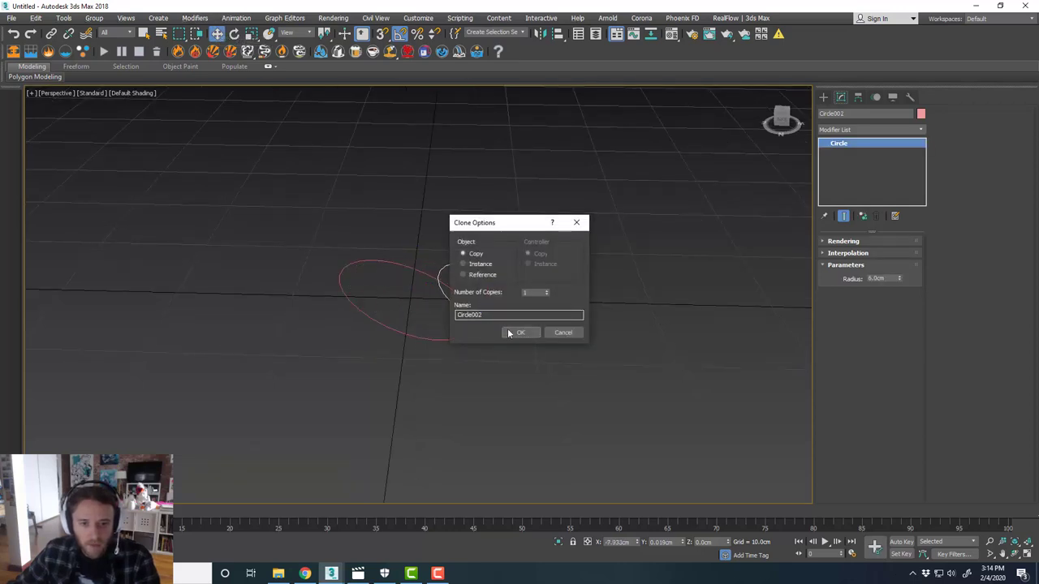
{"action": "left_click", "coordinate": [516, 334]}
Step: Move the copied circle along X in the Top view to about -8.27 cm, keeping it overlapping the original
{"action": "mouse_move", "coordinate": [557, 341]}
{"action": "middle_mouse_down", "text": "alt"}
{"action": "mouse_move", "coordinate": [547, 283]}
{"action": "mouse_move", "coordinate": [548, 302]}
{"action": "middle_mouse_up", "text": "alt"}
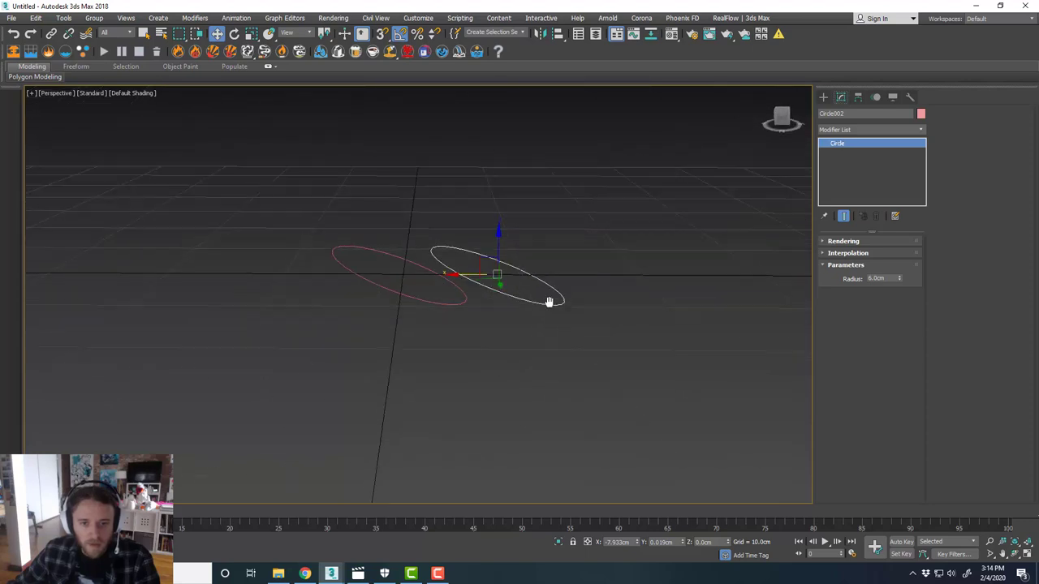
{"action": "key", "text": "alt+w"}
{"action": "scroll", "coordinate": [279, 203], "scroll_direction": "up", "scroll_amount": 6}
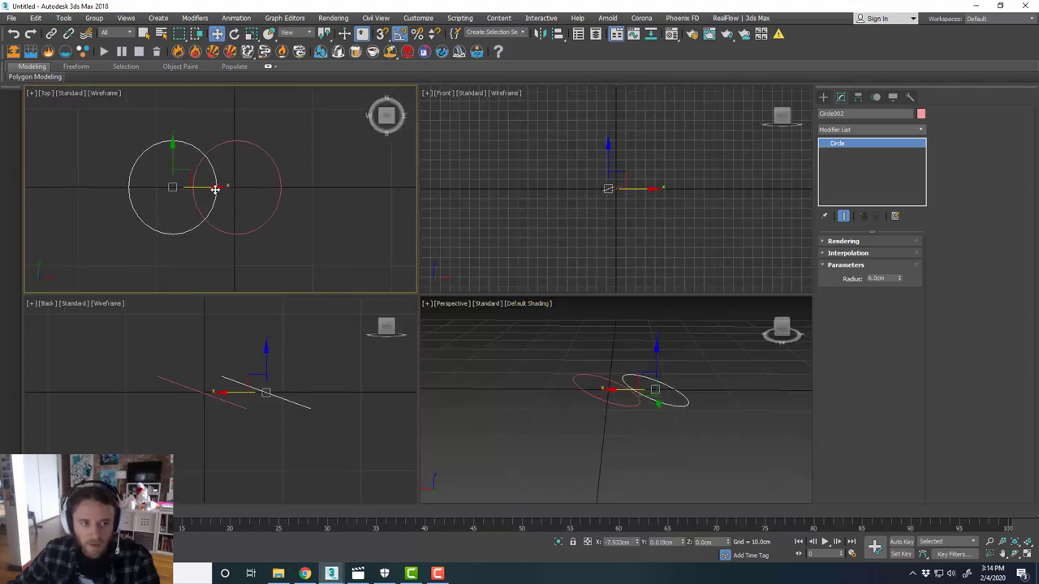
{"action": "left_click_drag", "start_coordinate": [211, 189], "coordinate": [209, 189]}
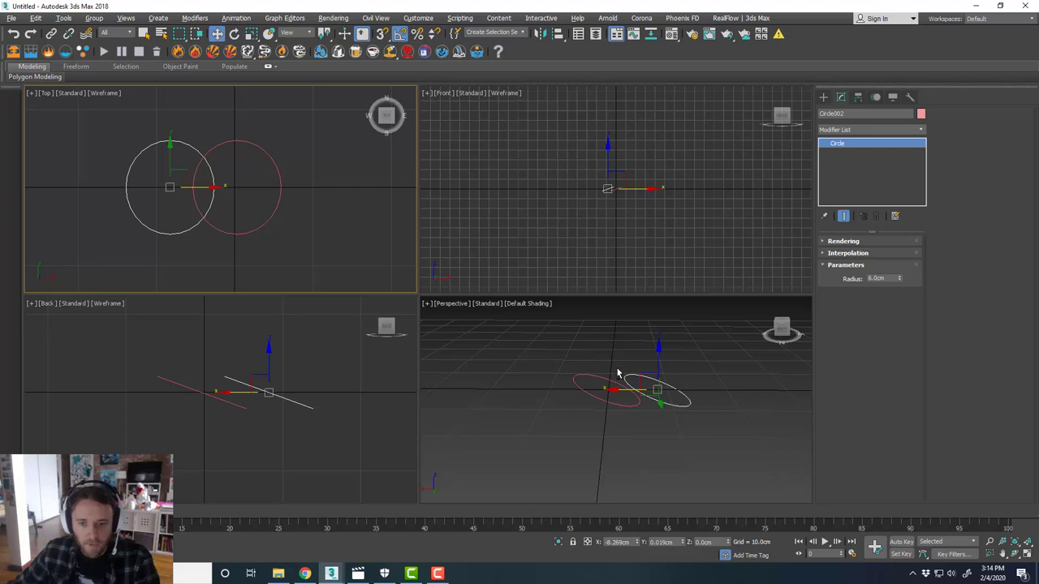
Step: Clone the original tilted circle as a single copy below the first two, at about X -4.7 cm and Y -8.1 cm
{"action": "key", "text": "alt+w"}
{"action": "middle_click_drag", "start_coordinate": [616, 357], "coordinate": [413, 353], "text": "alt"}
{"action": "key", "text": "w"}
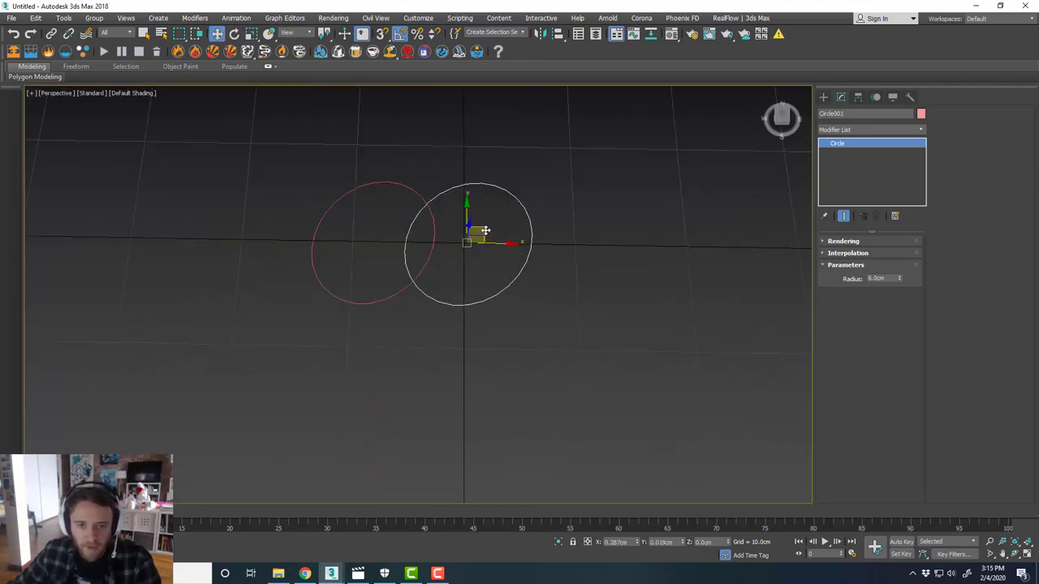
{"action": "mouse_move", "coordinate": [484, 230]}
{"action": "left_mouse_down", "text": "shift"}
{"action": "mouse_move", "coordinate": [445, 306]}
{"action": "mouse_move", "coordinate": [424, 317]}
{"action": "left_mouse_up", "text": "shift"}
{"action": "left_click", "coordinate": [536, 332]}
Step: Mirror the lower circle across the X axis without cloning so it tilts opposite to the upper two
{"action": "middle_click_drag", "start_coordinate": [521, 327], "coordinate": [519, 243], "text": "alt"}
{"action": "left_click", "coordinate": [540, 34]}
{"action": "left_click", "coordinate": [496, 234]}
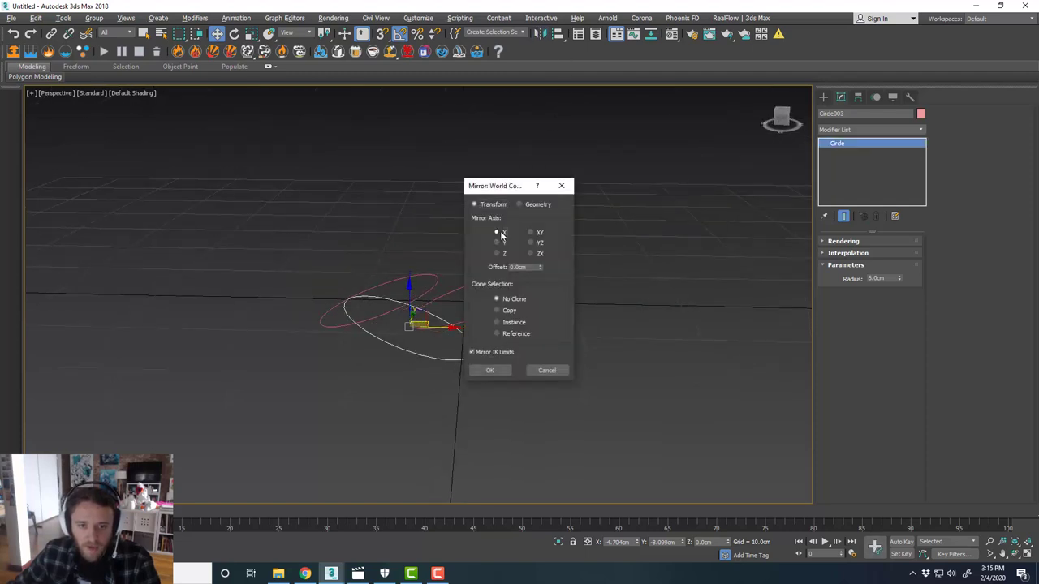
{"action": "left_click", "coordinate": [493, 370]}
{"action": "middle_click_drag", "start_coordinate": [436, 344], "coordinate": [470, 371], "text": "alt"}
Step: Center the mirrored circle beneath the overlap of the upper two in the Top view, at about X -3.9 cm, Y -7.7 cm
{"action": "key", "text": "alt+w"}
{"action": "middle_click_drag", "start_coordinate": [274, 224], "coordinate": [299, 238]}
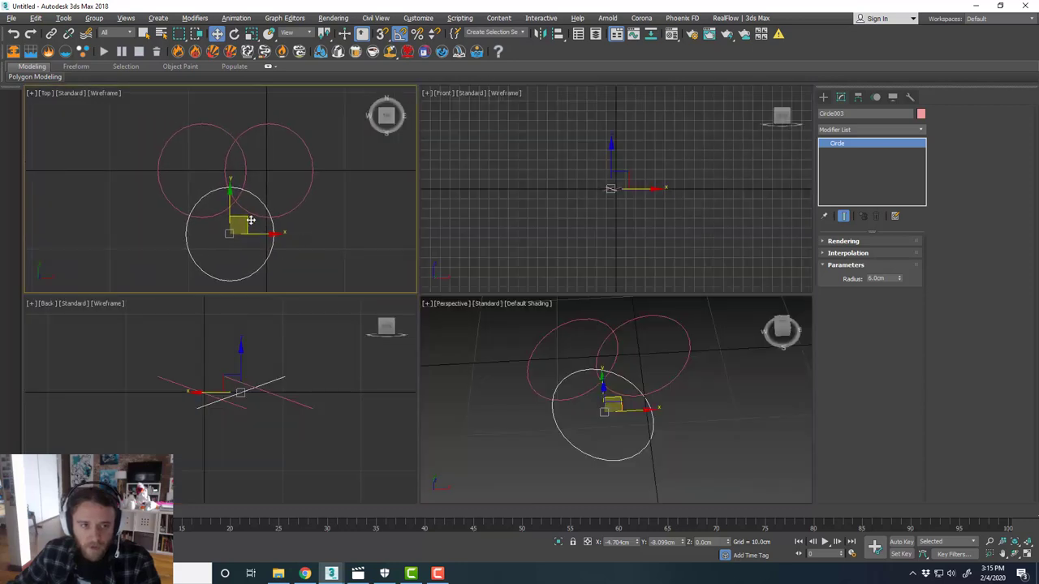
{"action": "left_click_drag", "start_coordinate": [251, 220], "coordinate": [236, 200]}
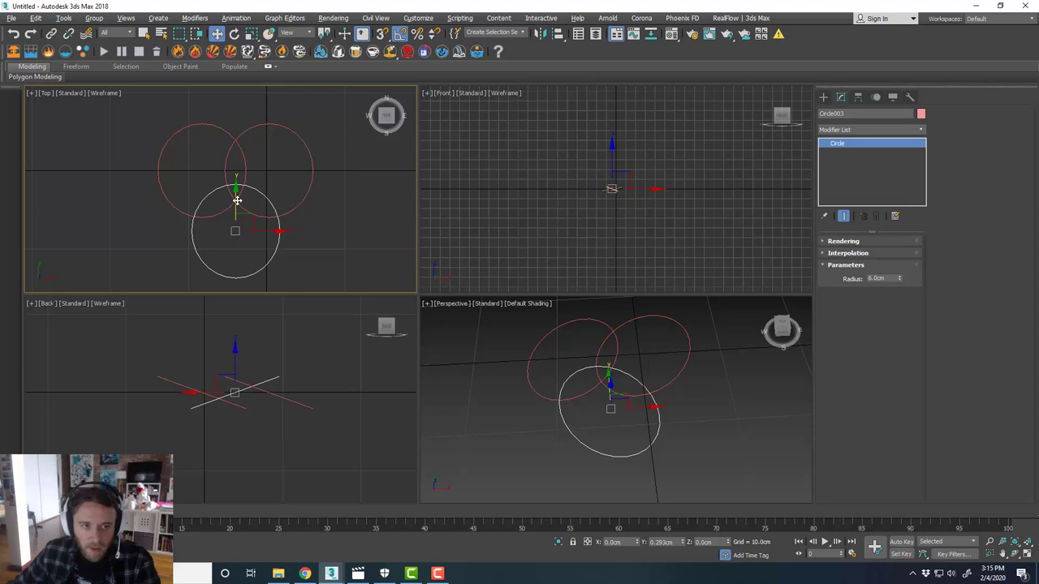
Step: Clone the original circle and the mirrored lower circle together as a single copy along positive X, overlapping their neighbours
{"action": "key", "text": "alt+w"}
{"action": "middle_click_drag", "start_coordinate": [455, 274], "coordinate": [519, 306]}
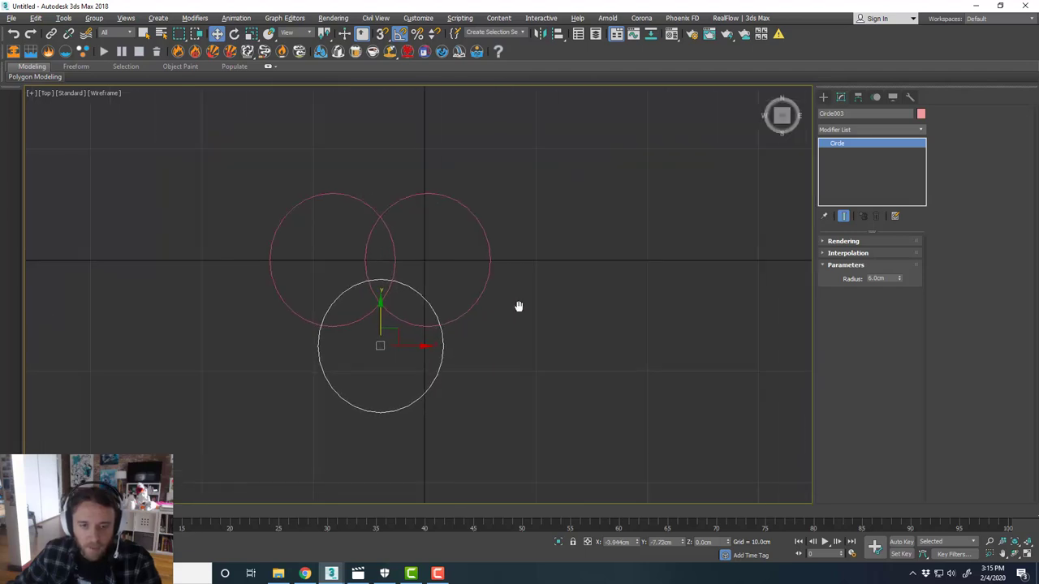
{"action": "left_click", "coordinate": [449, 316], "text": "ctrl"}
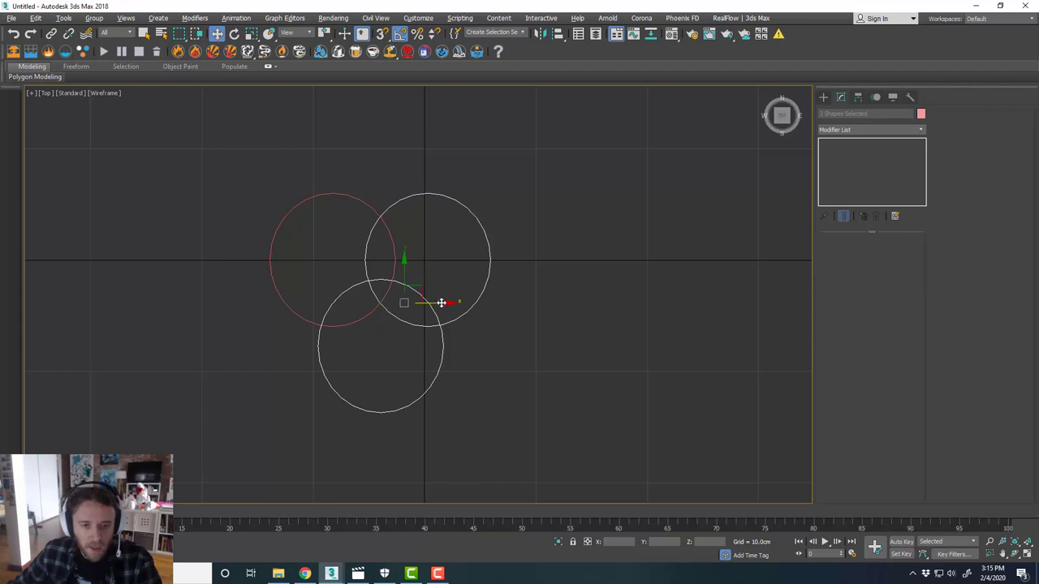
{"action": "mouse_move", "coordinate": [441, 303]}
{"action": "left_mouse_down", "text": "shift"}
{"action": "mouse_move", "coordinate": [566, 310]}
{"action": "mouse_move", "coordinate": [538, 311]}
{"action": "mouse_move", "coordinate": [530, 333]}
{"action": "left_mouse_up", "text": "shift"}
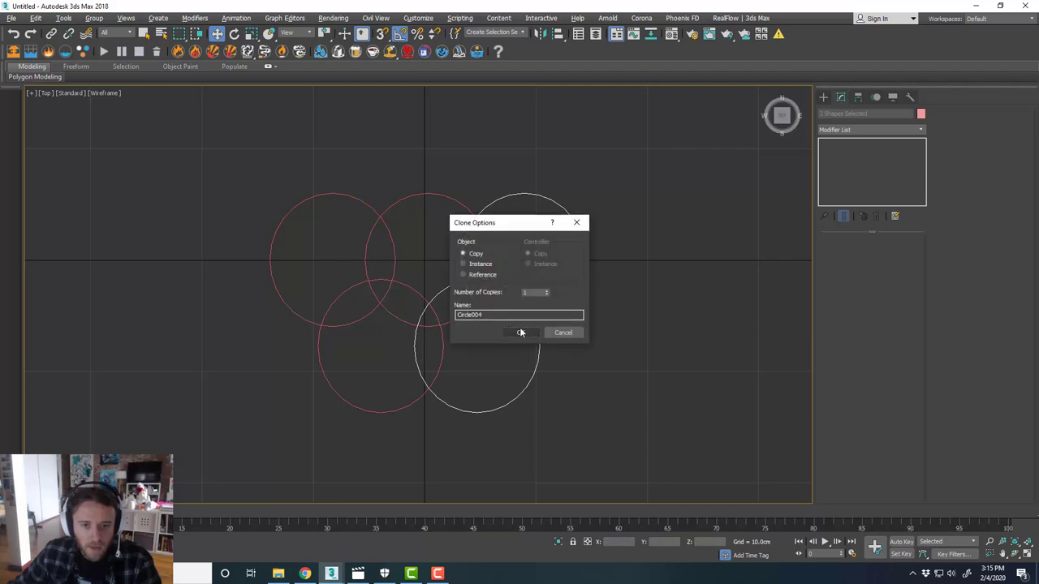
{"action": "left_click", "coordinate": [520, 329]}
{"action": "key", "text": "alt+w"}
{"action": "key", "text": "alt+w"}
{"action": "mouse_move", "coordinate": [666, 352]}
{"action": "middle_mouse_down", "text": "alt"}
{"action": "mouse_move", "coordinate": [652, 317]}
{"action": "mouse_move", "coordinate": [661, 306]}
{"action": "mouse_move", "coordinate": [669, 332]}
{"action": "middle_mouse_up", "text": "alt"}
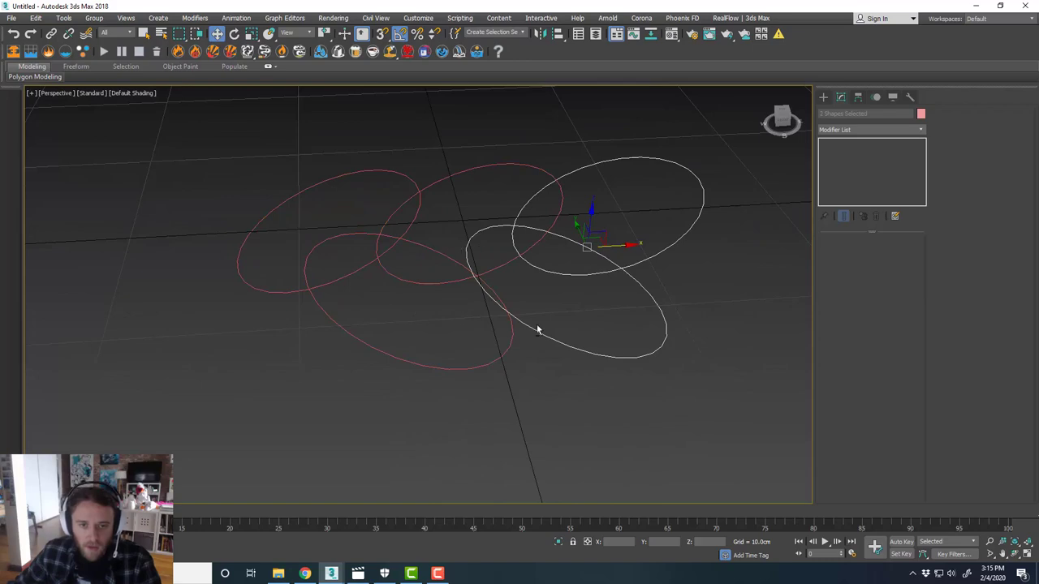
{"action": "mouse_move", "coordinate": [538, 329]}
{"action": "middle_mouse_down", "text": "alt"}
{"action": "mouse_move", "coordinate": [608, 308]}
{"action": "mouse_move", "coordinate": [557, 310]}
{"action": "mouse_move", "coordinate": [543, 334]}
{"action": "mouse_move", "coordinate": [552, 306]}
{"action": "mouse_move", "coordinate": [533, 317]}
{"action": "middle_mouse_up", "text": "alt"}
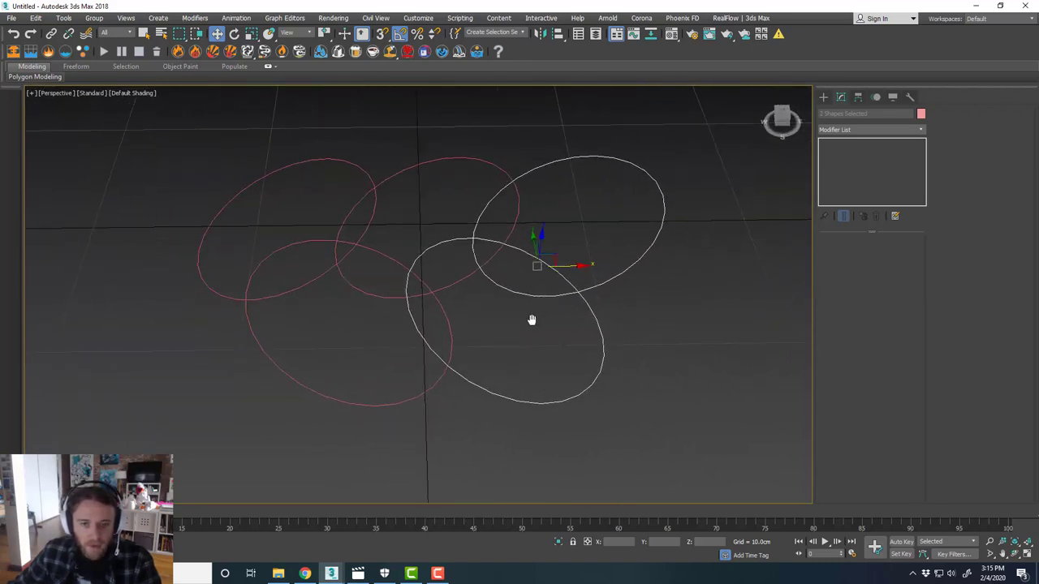
{"action": "key", "text": "alt+w"}
{"action": "key", "text": "alt+w"}
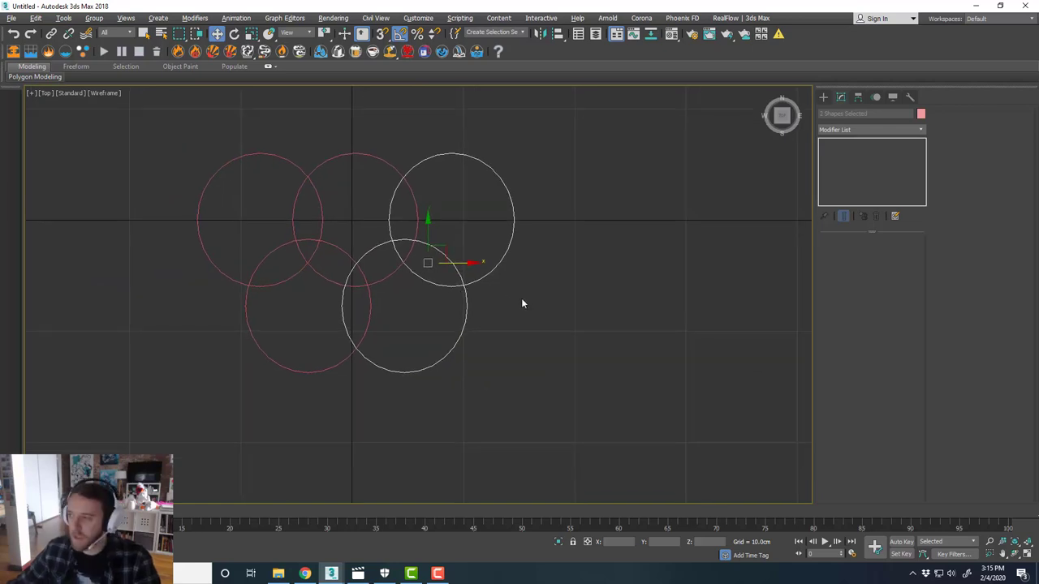
{"action": "left_click_drag", "start_coordinate": [538, 269], "coordinate": [556, 270]}
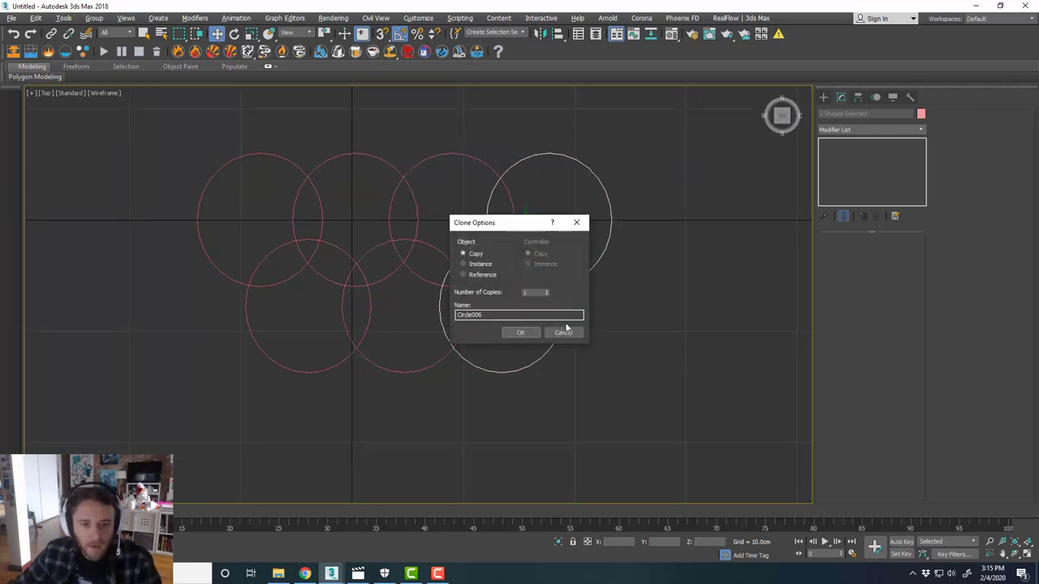
{"action": "left_click", "coordinate": [566, 329]}
Step: Clone the selected circle pair as two copies along positive X, extending the rows to five upper and four lower circles
{"action": "middle_click_drag", "start_coordinate": [528, 311], "coordinate": [546, 316]}
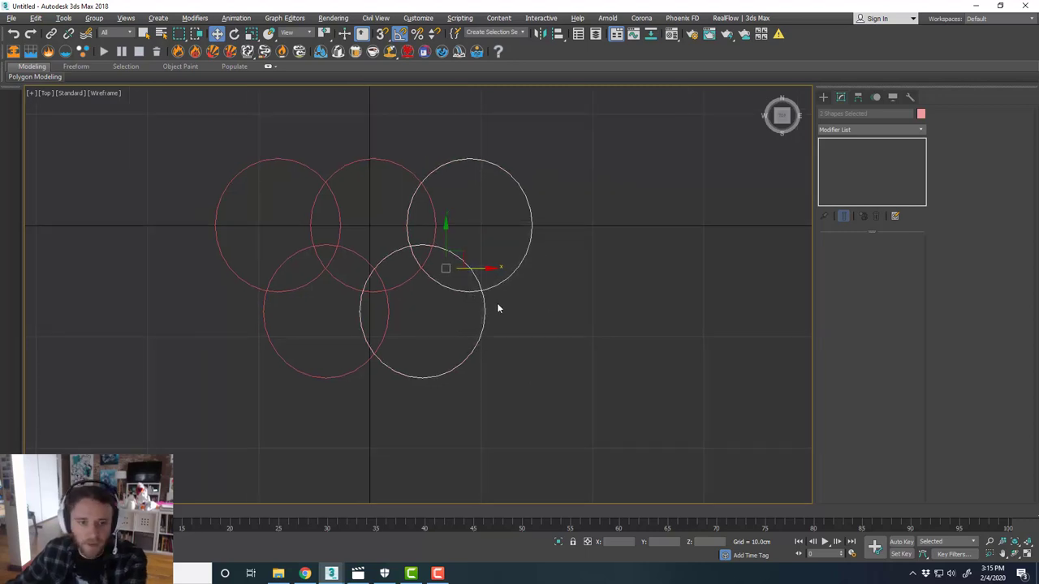
{"action": "mouse_move", "coordinate": [481, 268]}
{"action": "left_mouse_down"}
{"action": "mouse_move", "coordinate": [375, 268]}
{"action": "mouse_move", "coordinate": [479, 277]}
{"action": "left_mouse_up"}
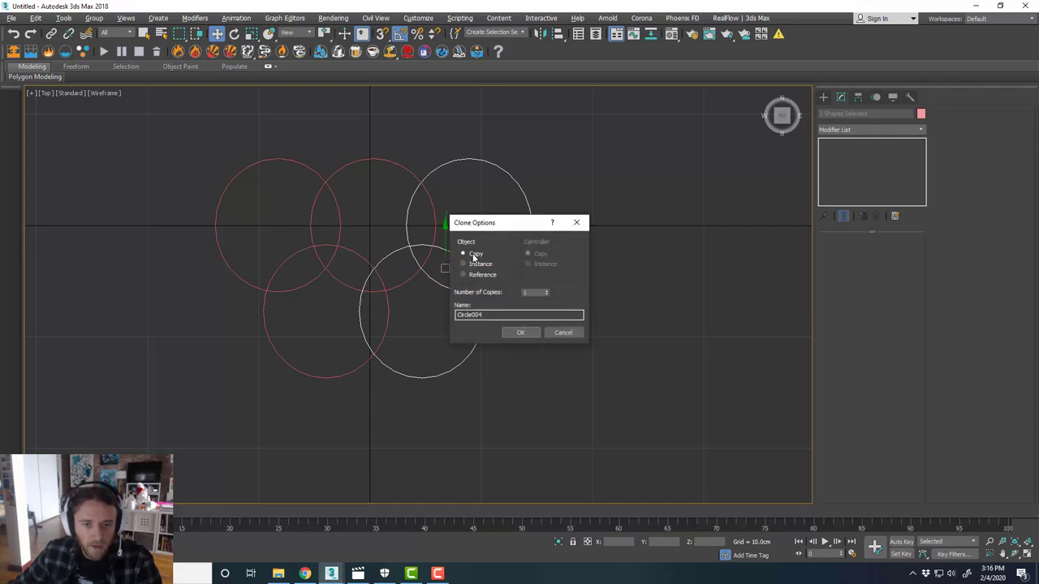
{"action": "left_click", "coordinate": [532, 332]}
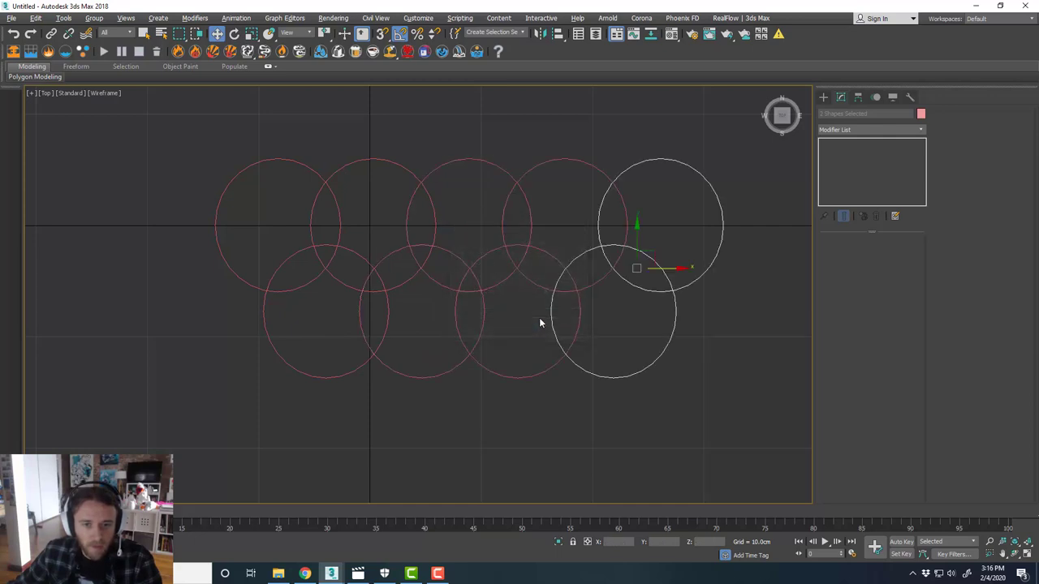
Step: Select all nine circles and clone both rows as a single copy in the negative Y direction
{"action": "scroll", "coordinate": [487, 284], "scroll_direction": "down", "scroll_amount": 4}
{"action": "middle_click_drag", "start_coordinate": [582, 329], "coordinate": [568, 300]}
{"action": "scroll", "coordinate": [519, 273], "scroll_direction": "up", "scroll_amount": 4}
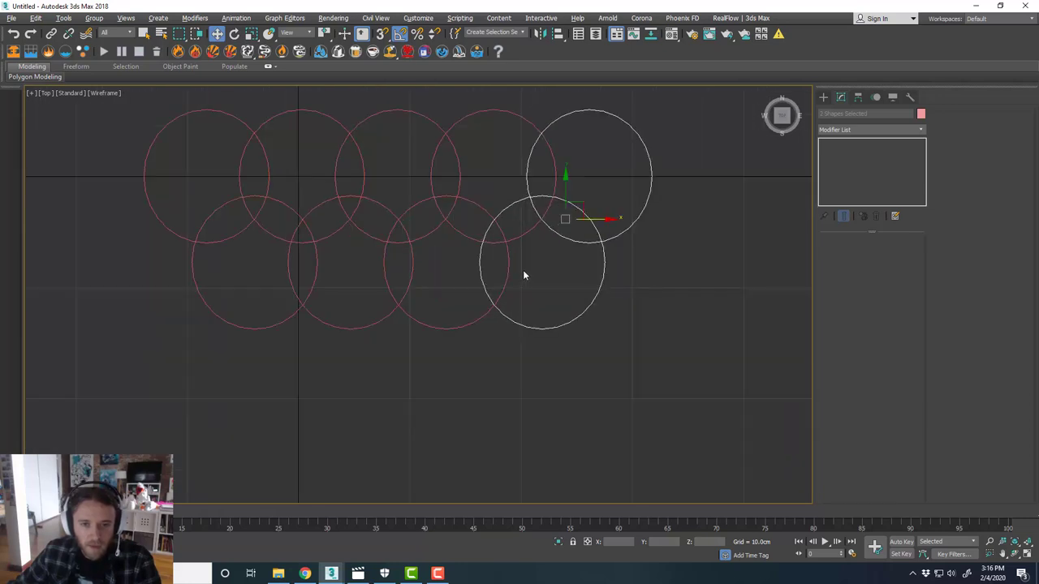
{"action": "scroll", "coordinate": [523, 270], "scroll_direction": "down", "scroll_amount": 2}
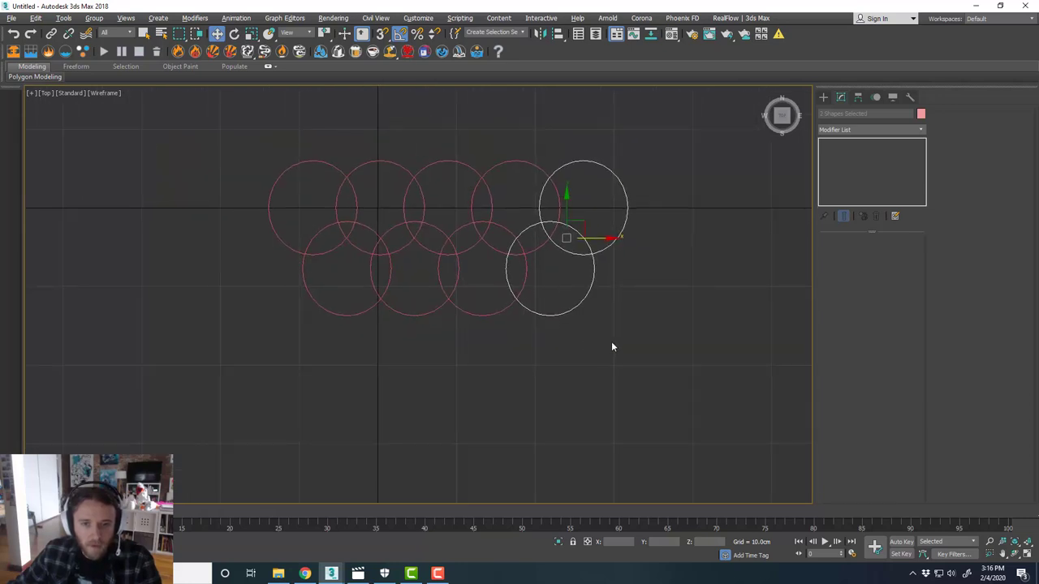
{"action": "left_click_drag", "start_coordinate": [611, 343], "coordinate": [258, 209]}
{"action": "key", "text": "alt+w"}
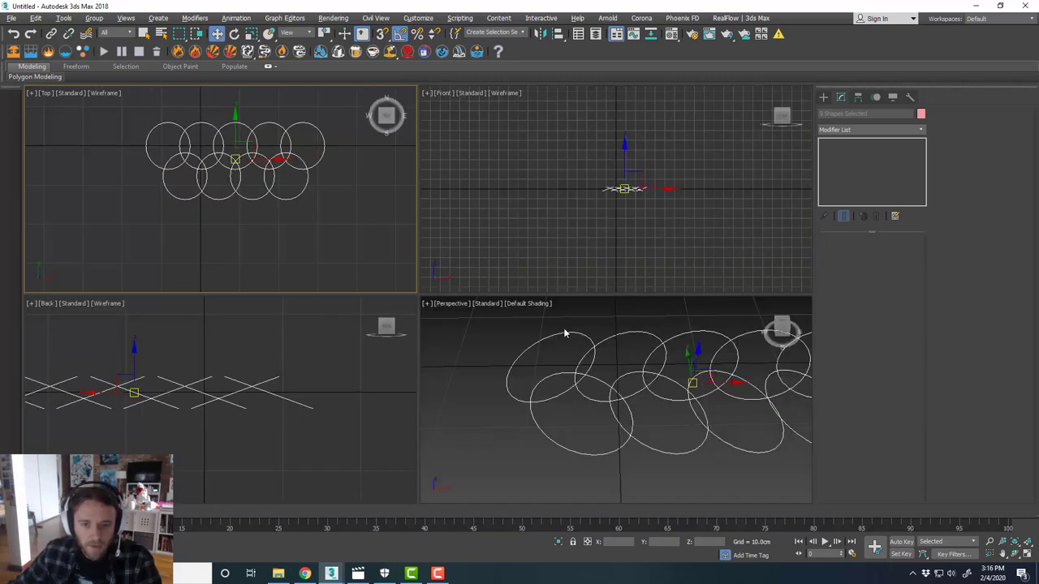
{"action": "middle_click", "coordinate": [563, 333]}
{"action": "key", "text": "alt+w"}
{"action": "scroll", "coordinate": [522, 297], "scroll_direction": "down", "scroll_amount": 3}
{"action": "middle_click_drag", "start_coordinate": [522, 297], "coordinate": [616, 271], "text": "alt"}
{"action": "mouse_move", "coordinate": [501, 260]}
{"action": "left_mouse_down", "text": "shift"}
{"action": "mouse_move", "coordinate": [677, 281]}
{"action": "mouse_move", "coordinate": [667, 280]}
{"action": "left_mouse_up", "text": "shift"}
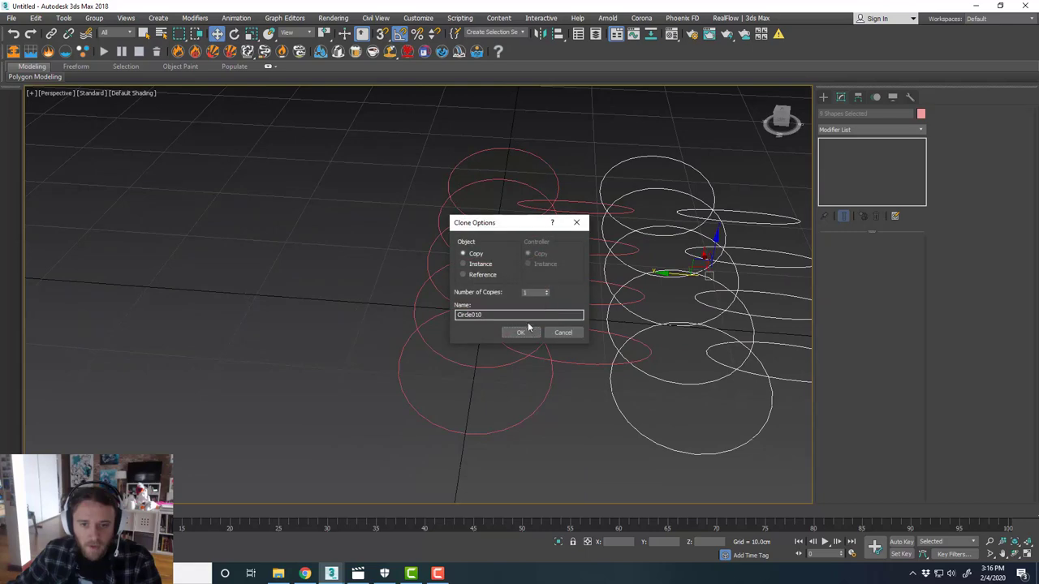
{"action": "left_click", "coordinate": [526, 330]}
Step: Move the copied rows about 1.46 cm in positive Y in the Top view so they overlap the row above
{"action": "middle_click_drag", "start_coordinate": [595, 324], "coordinate": [522, 278]}
{"action": "scroll", "coordinate": [522, 279], "scroll_direction": "down", "scroll_amount": 3}
{"action": "key", "text": "alt+w"}
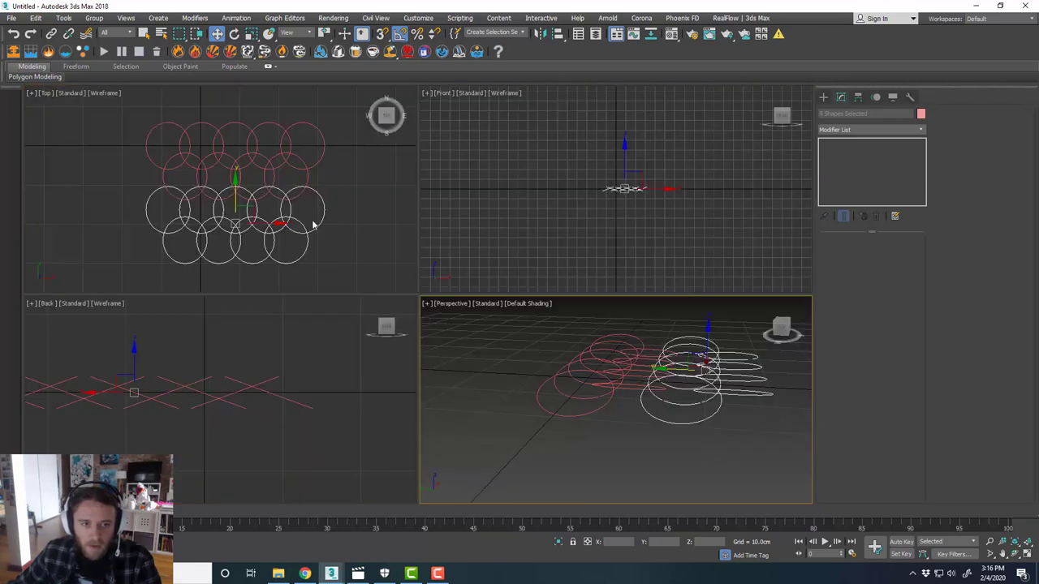
{"action": "key", "text": "alt+w"}
{"action": "left_click_drag", "start_coordinate": [444, 334], "coordinate": [446, 324]}
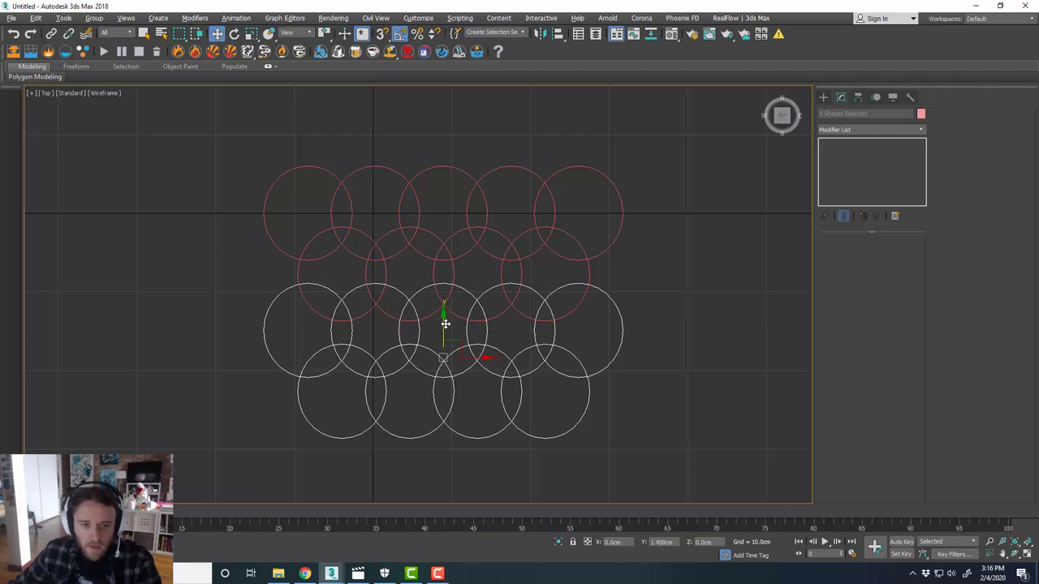
Step: Clone the two selected rows as a single copy further along negative Y, overlapping the rows above, and clear the selection
{"action": "middle_click_drag", "start_coordinate": [548, 346], "coordinate": [527, 305]}
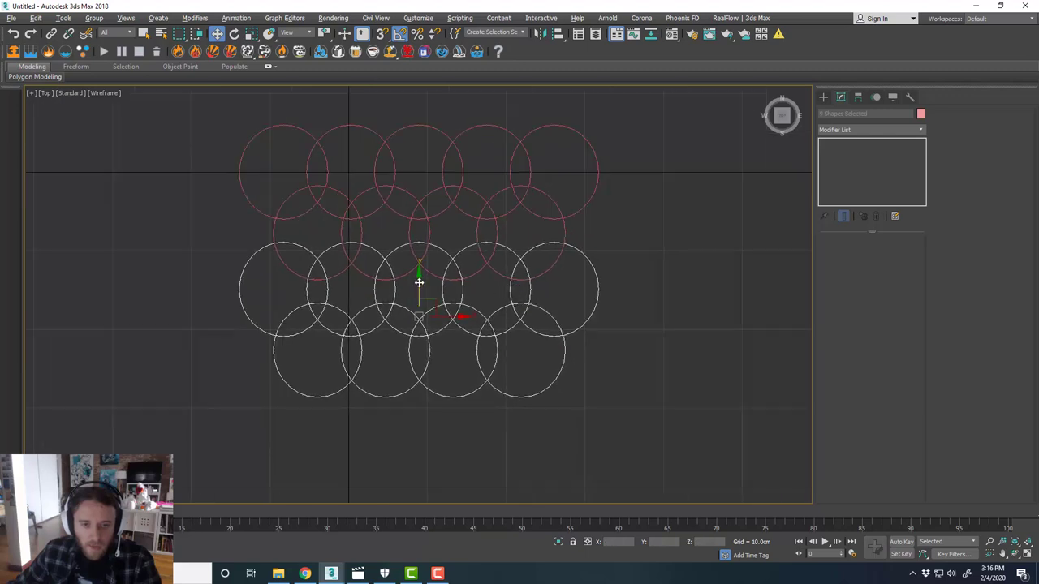
{"action": "mouse_move", "coordinate": [419, 282]}
{"action": "left_mouse_down", "text": "shift"}
{"action": "mouse_move", "coordinate": [424, 394]}
{"action": "mouse_move", "coordinate": [435, 401]}
{"action": "left_mouse_up", "text": "shift"}
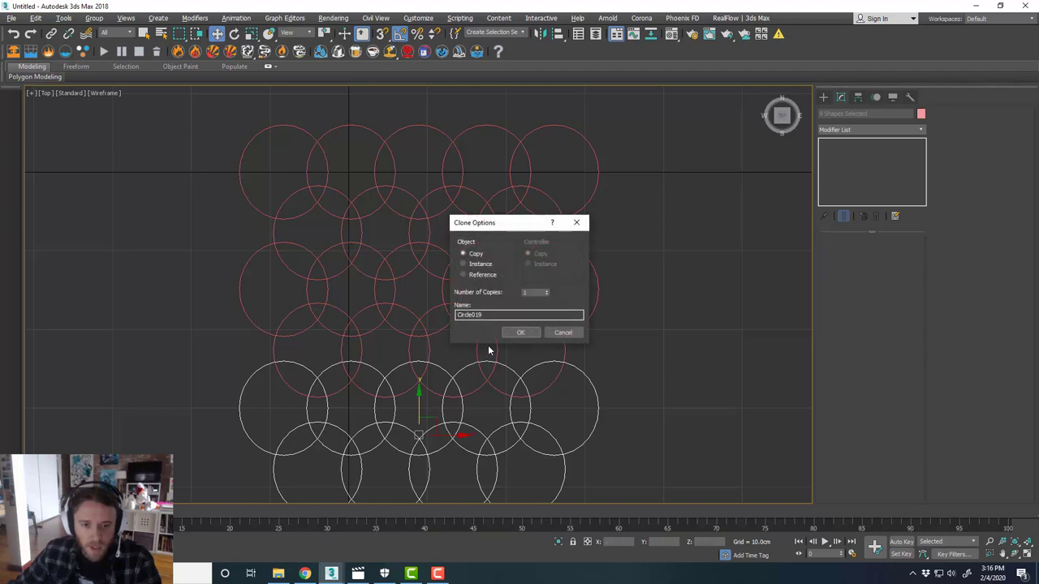
{"action": "left_click", "coordinate": [520, 335]}
{"action": "scroll", "coordinate": [478, 296], "scroll_direction": "down", "scroll_amount": 3}
{"action": "left_click", "coordinate": [573, 305]}
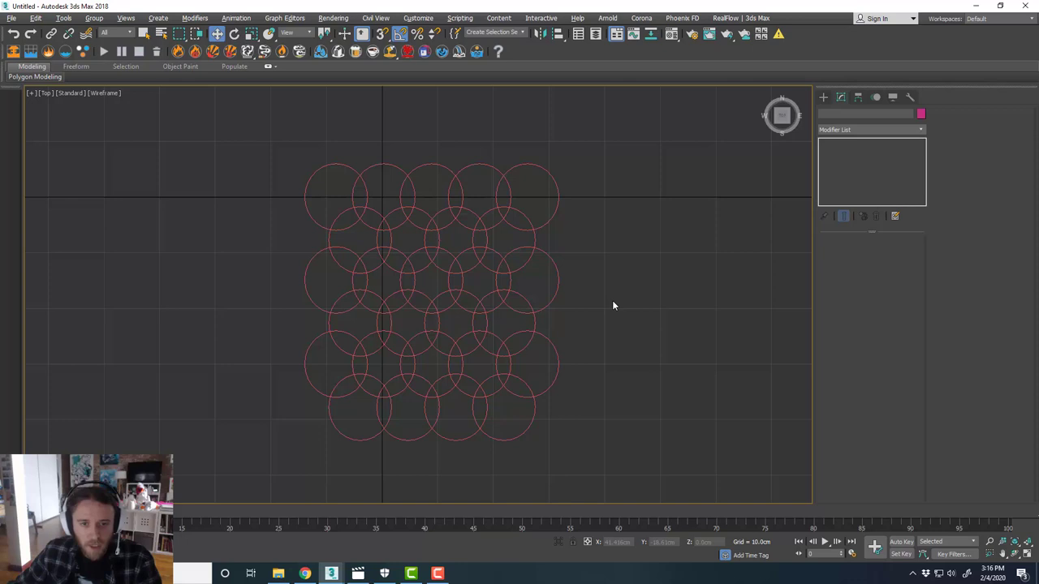
Step: Clone the bottom row of four circles as a single copy above the top row, overlapping it, and clear the selection
{"action": "middle_click_drag", "start_coordinate": [580, 312], "coordinate": [580, 343]}
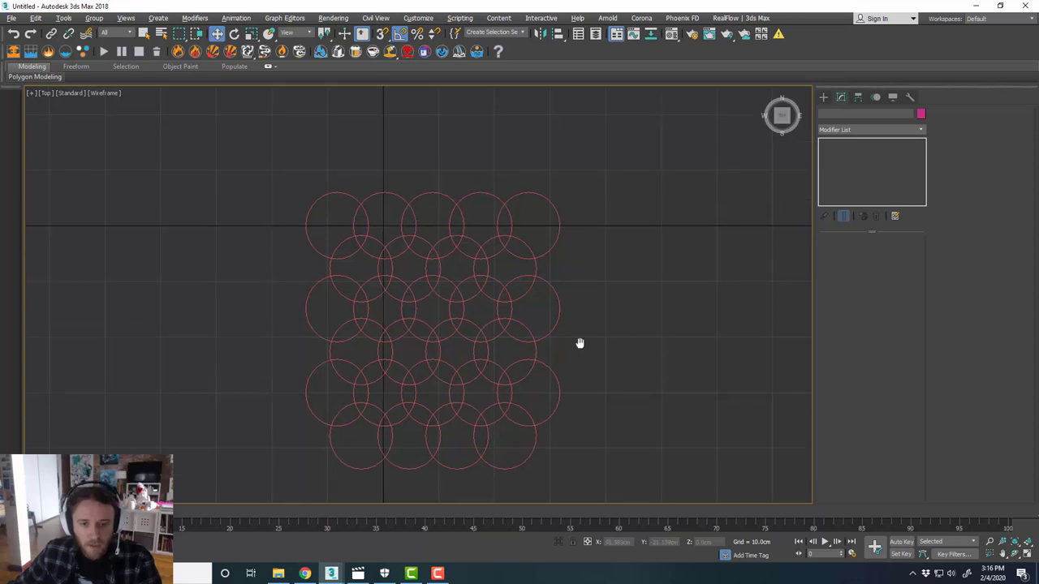
{"action": "left_click_drag", "start_coordinate": [571, 464], "coordinate": [352, 441]}
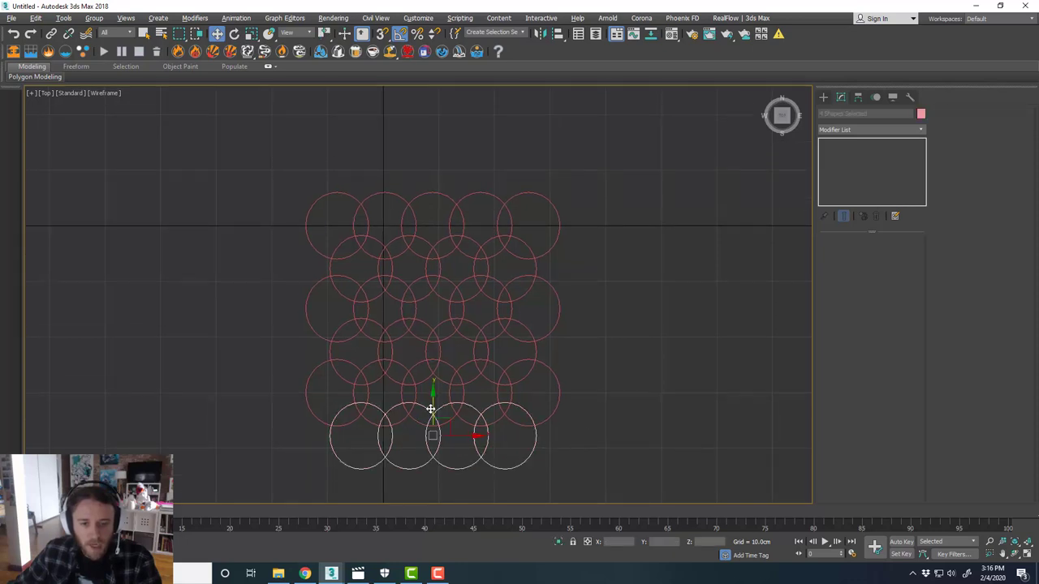
{"action": "left_click_drag", "start_coordinate": [431, 409], "coordinate": [449, 157], "text": "shift"}
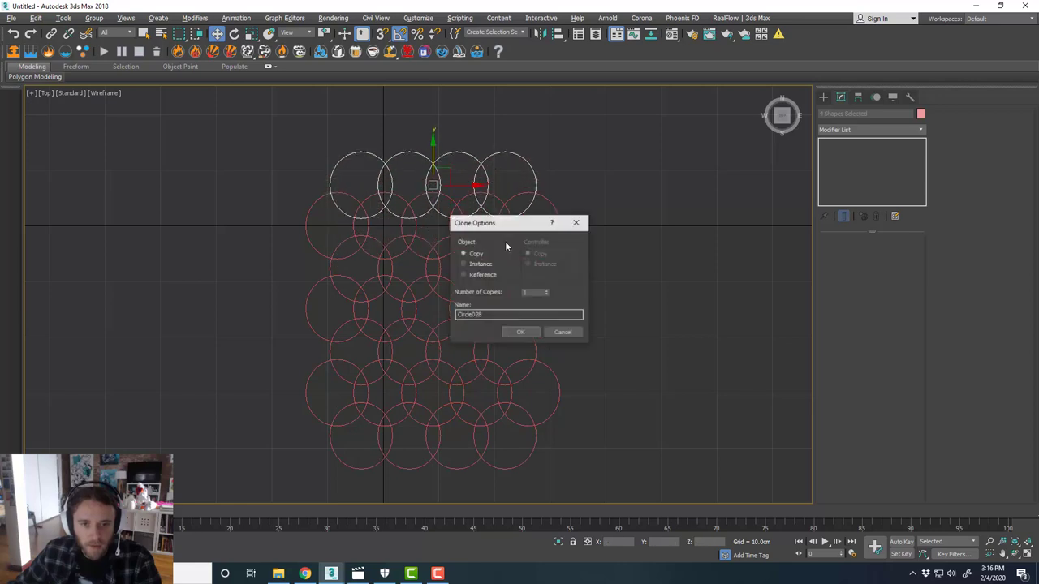
{"action": "left_click", "coordinate": [521, 332]}
{"action": "middle_click_drag", "start_coordinate": [576, 339], "coordinate": [563, 308]}
{"action": "left_click", "coordinate": [563, 313]}
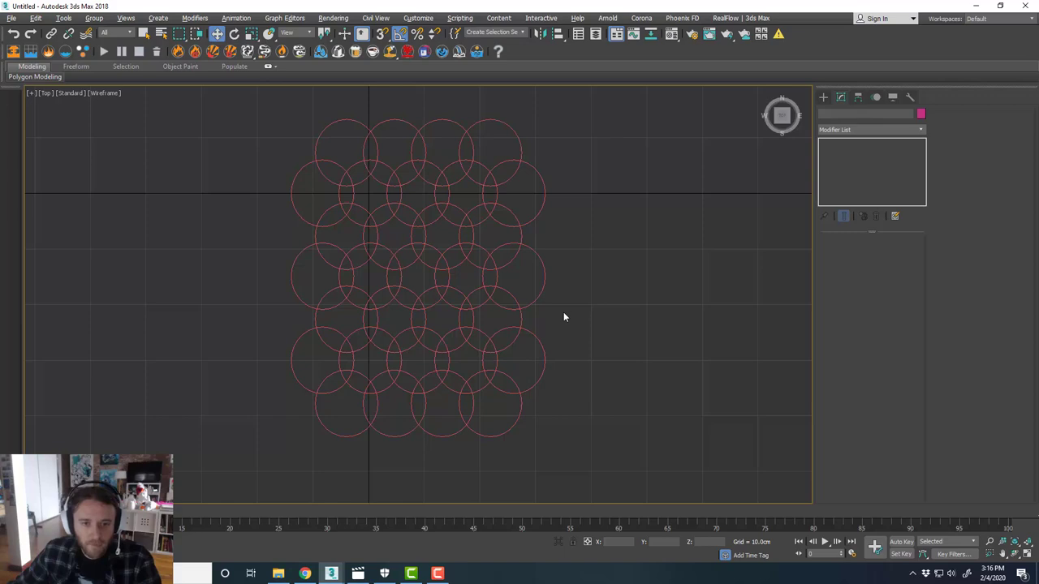
Step: Examine the whole net of interlinked circles in the Perspective view from several angles
{"action": "key", "text": "alt+w"}
{"action": "left_click", "coordinate": [563, 315]}
{"action": "key", "text": "alt+w"}
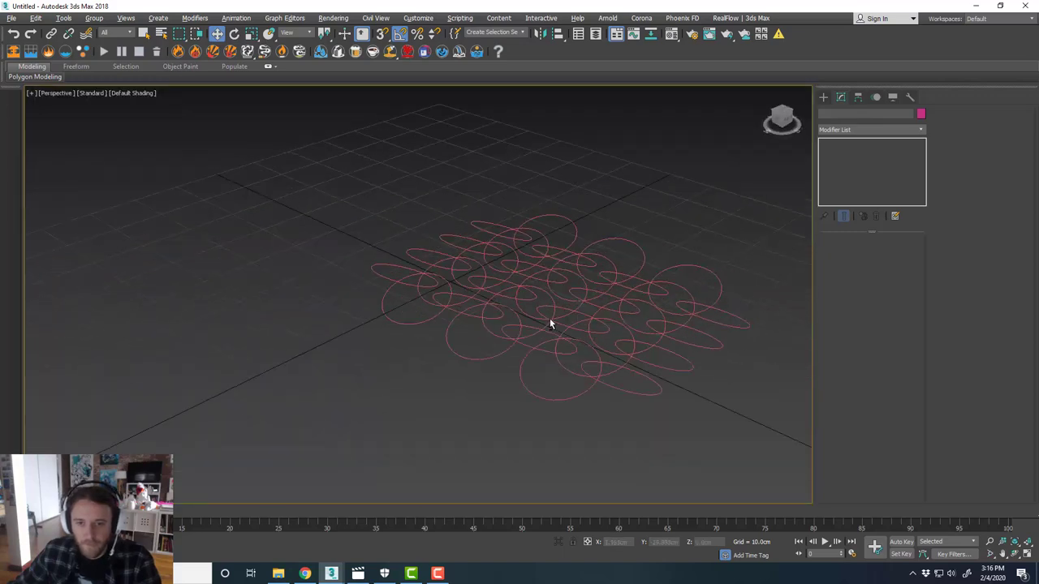
{"action": "scroll", "coordinate": [550, 323], "scroll_direction": "up", "scroll_amount": 2}
{"action": "middle_click_drag", "start_coordinate": [614, 347], "coordinate": [568, 309], "text": "alt"}
{"action": "scroll", "coordinate": [528, 260], "scroll_direction": "down", "scroll_amount": 3}
{"action": "scroll", "coordinate": [527, 325], "scroll_direction": "up", "scroll_amount": 3}
{"action": "scroll", "coordinate": [532, 341], "scroll_direction": "down", "scroll_amount": 2}
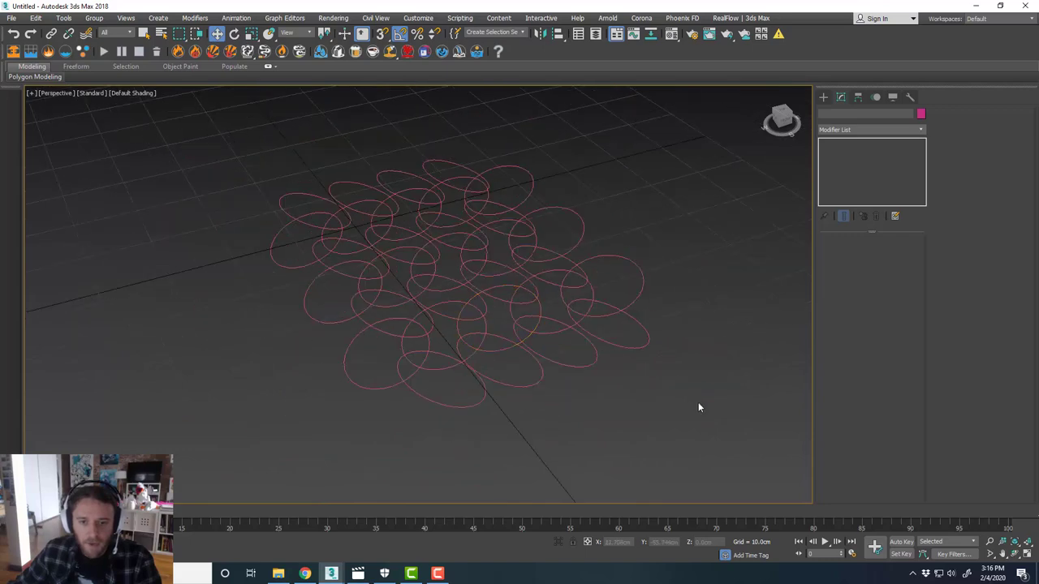
{"action": "left_click_drag", "start_coordinate": [279, 187], "coordinate": [282, 188]}
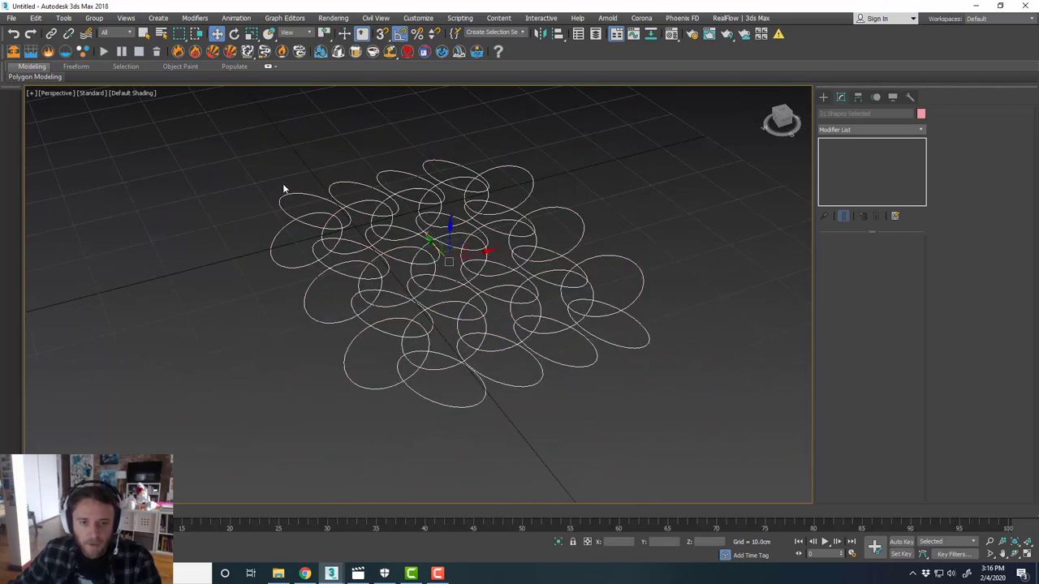
{"action": "left_click", "coordinate": [538, 220]}
{"action": "middle_click_drag", "start_coordinate": [456, 188], "coordinate": [443, 226]}
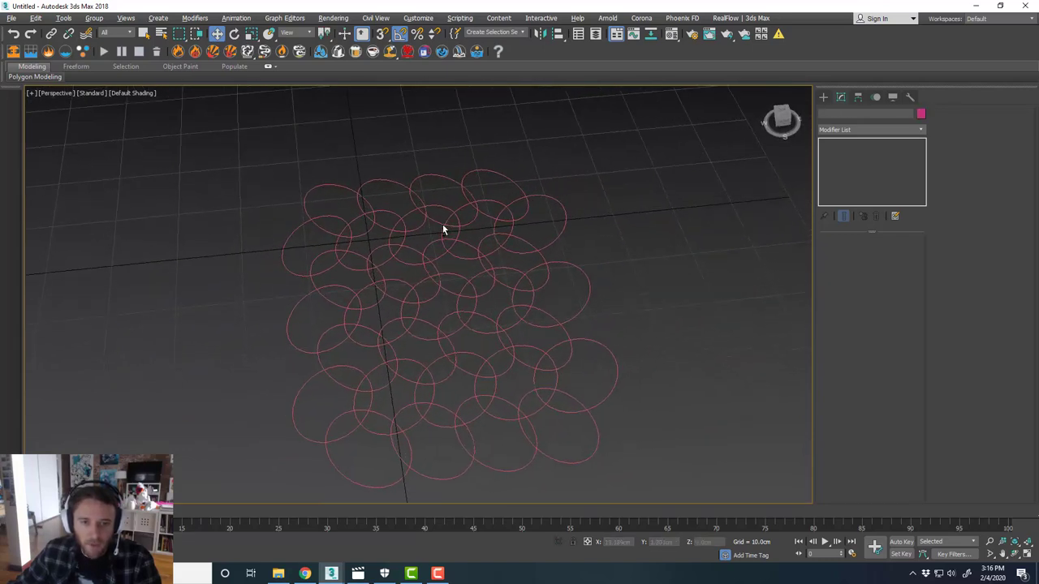
Step: Clone the last circle of the top row as a single copy outside the net, at about X 36.3 cm and Y 13.1 cm
{"action": "left_click", "coordinate": [489, 180]}
{"action": "key", "text": "alt+w"}
{"action": "key", "text": "alt+w"}
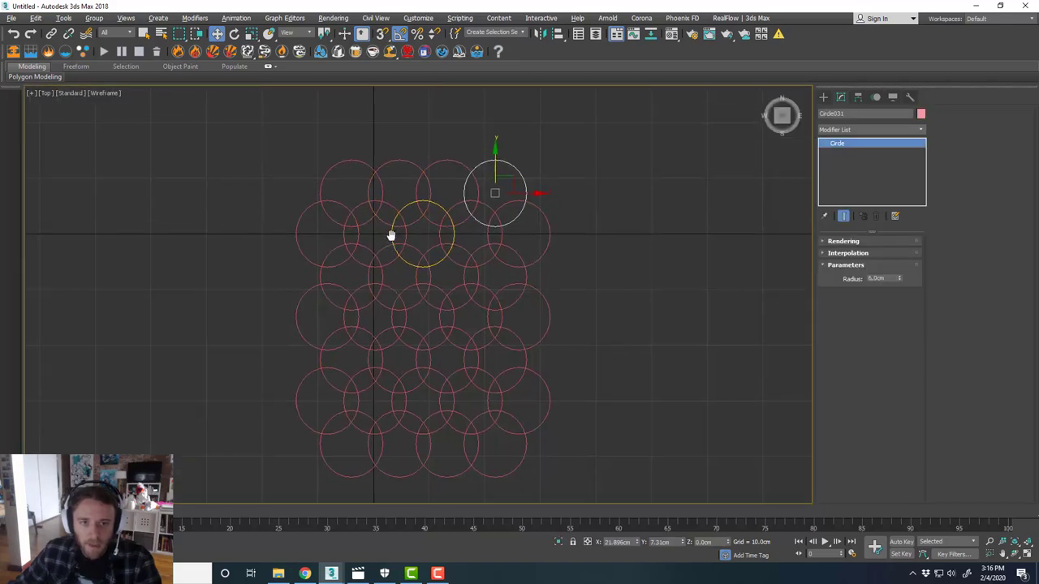
{"action": "left_click_drag", "start_coordinate": [515, 177], "coordinate": [595, 146], "text": "shift"}
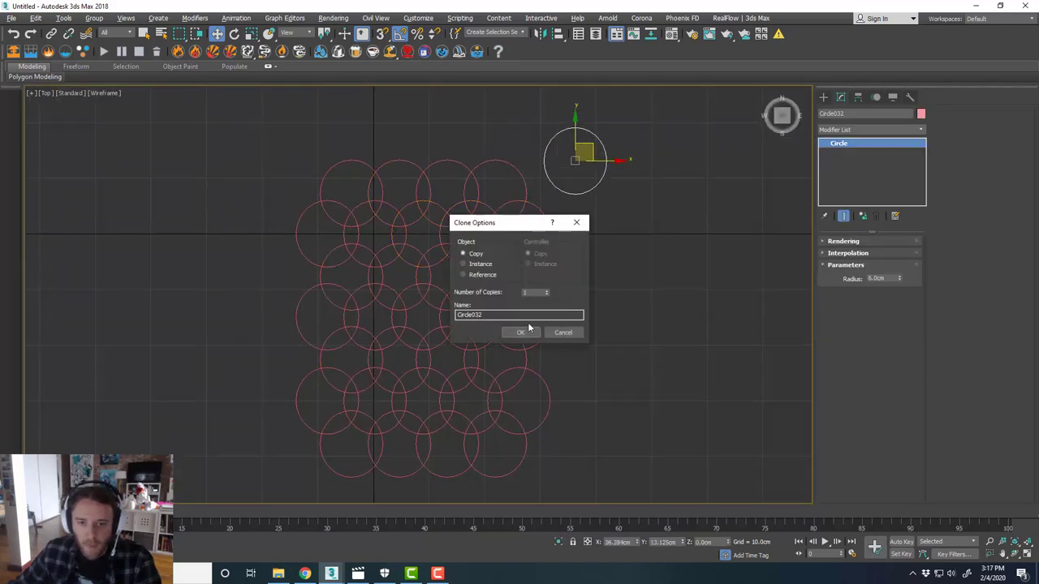
{"action": "left_click", "coordinate": [532, 331]}
{"action": "middle_click_drag", "start_coordinate": [601, 307], "coordinate": [564, 291]}
Step: Tilt the separate circle copy more steeply and rotate it 45 degrees about the Z axis in the Perspective view
{"action": "key", "text": "alt+w"}
{"action": "middle_click", "coordinate": [687, 352]}
{"action": "key", "text": "alt+w"}
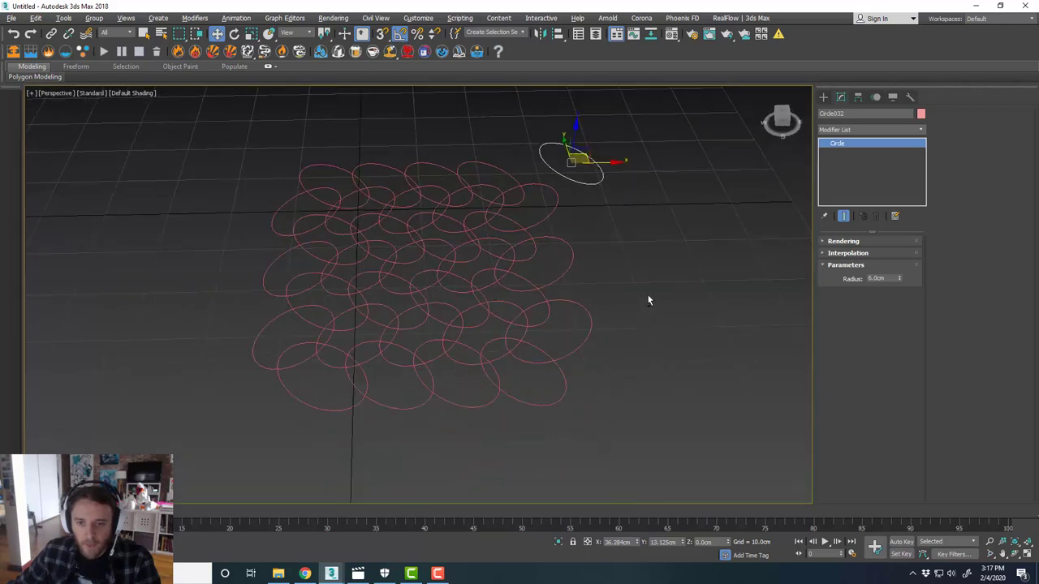
{"action": "middle_click_drag", "start_coordinate": [647, 297], "coordinate": [576, 248], "text": "alt"}
{"action": "key", "text": "e"}
{"action": "left_click_drag", "start_coordinate": [632, 218], "coordinate": [626, 209]}
{"action": "middle_click_drag", "start_coordinate": [625, 220], "coordinate": [630, 289], "text": "alt"}
{"action": "left_click_drag", "start_coordinate": [604, 237], "coordinate": [642, 271]}
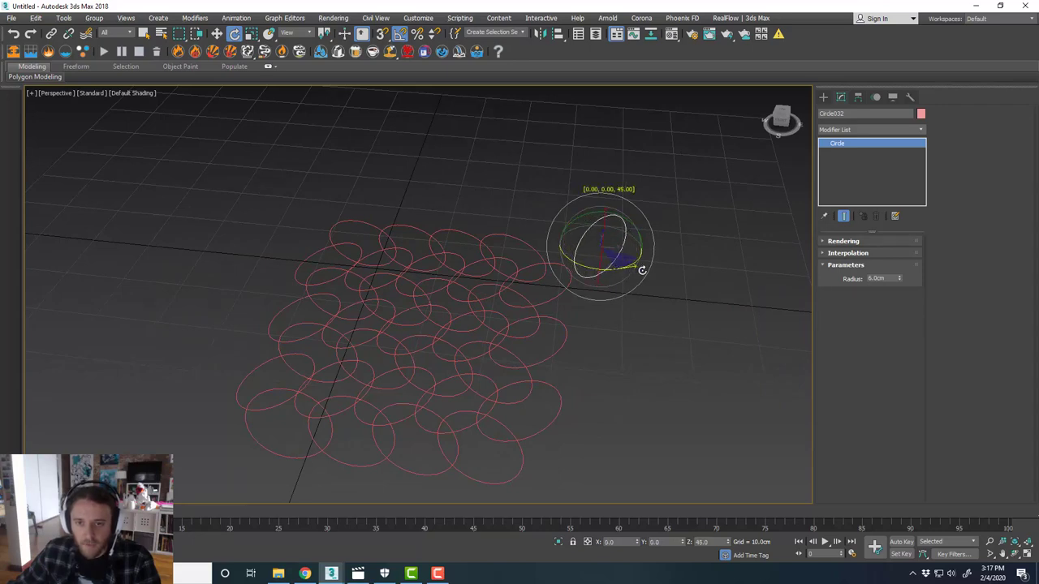
Step: Move the tilted circle in the Top view to the net's upper-right corner, about X 27.7 cm, Y 13.5 cm, and check the Knots_01 reference
{"action": "key", "text": "w"}
{"action": "key", "text": "alt+w"}
{"action": "middle_click", "coordinate": [329, 183]}
{"action": "key", "text": "alt+w"}
{"action": "middle_click_drag", "start_coordinate": [354, 183], "coordinate": [391, 214]}
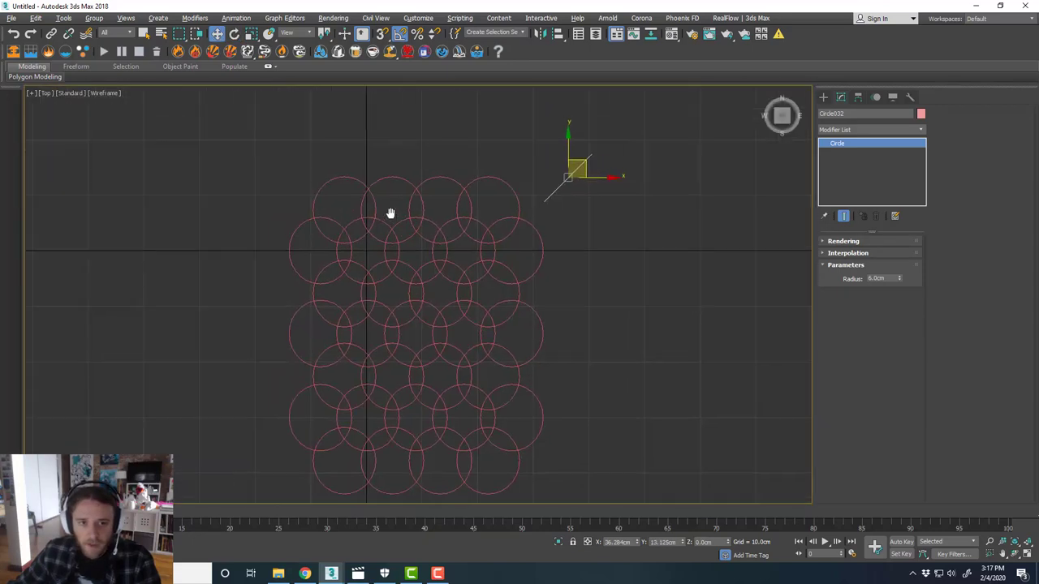
{"action": "scroll", "coordinate": [551, 216], "scroll_direction": "down", "scroll_amount": 4}
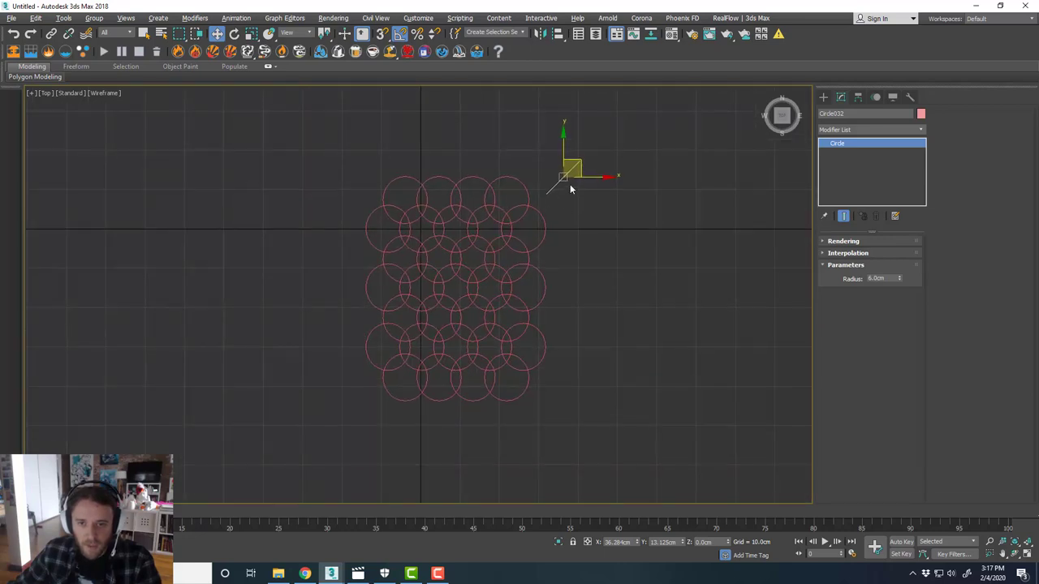
{"action": "left_click_drag", "start_coordinate": [578, 162], "coordinate": [549, 162]}
{"action": "left_click", "coordinate": [360, 574]}
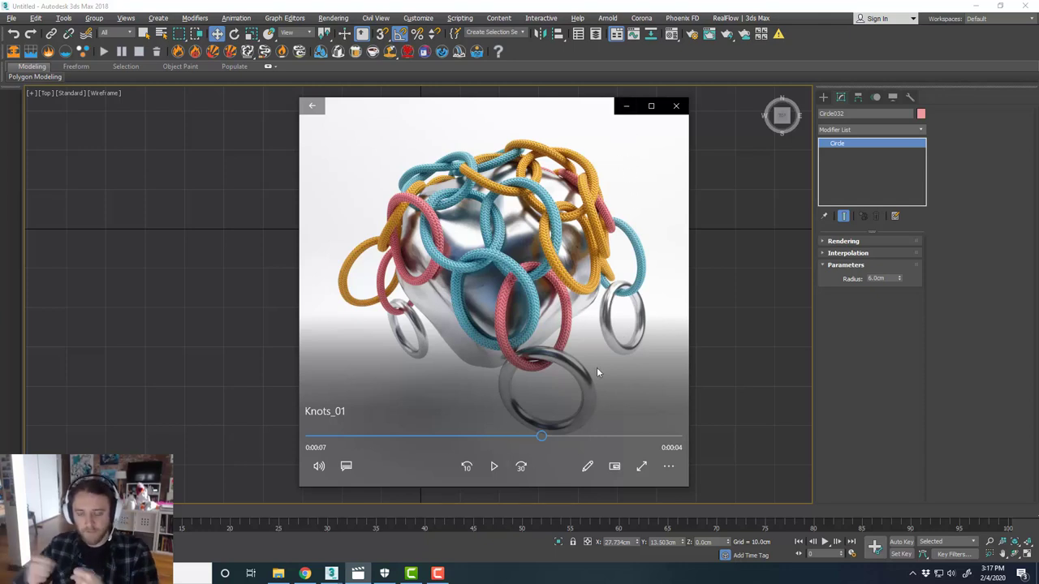
{"action": "left_click", "coordinate": [626, 106]}
Step: Clone the corner ring as a copy to the net's upper-left corner, about X -10.8 cm, and mirror the copy on the X axis without cloning
{"action": "middle_click_drag", "start_coordinate": [532, 232], "coordinate": [544, 242]}
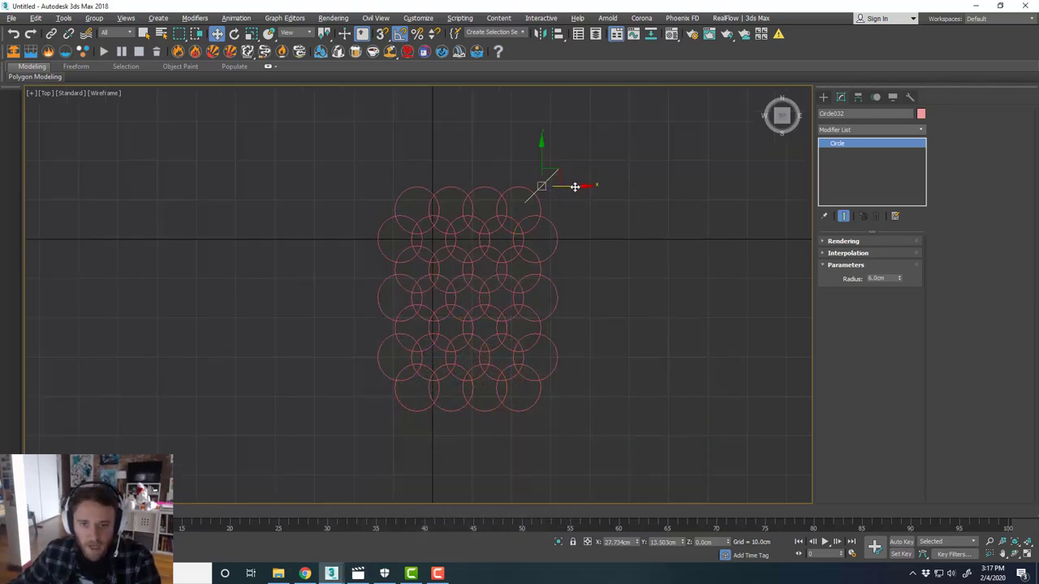
{"action": "left_click_drag", "start_coordinate": [575, 187], "coordinate": [422, 187], "text": "shift"}
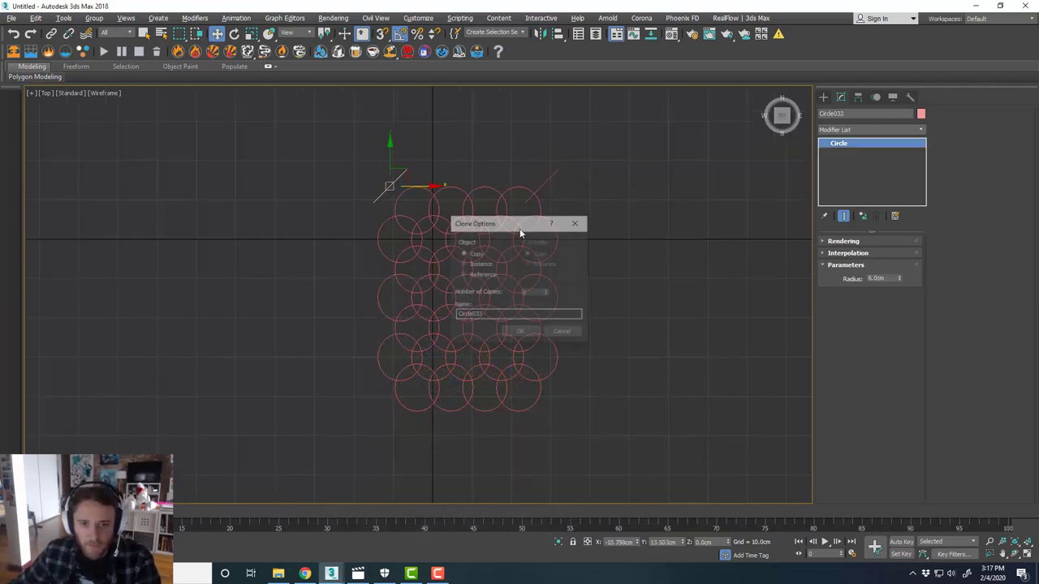
{"action": "left_click", "coordinate": [523, 332]}
{"action": "left_click", "coordinate": [540, 34]}
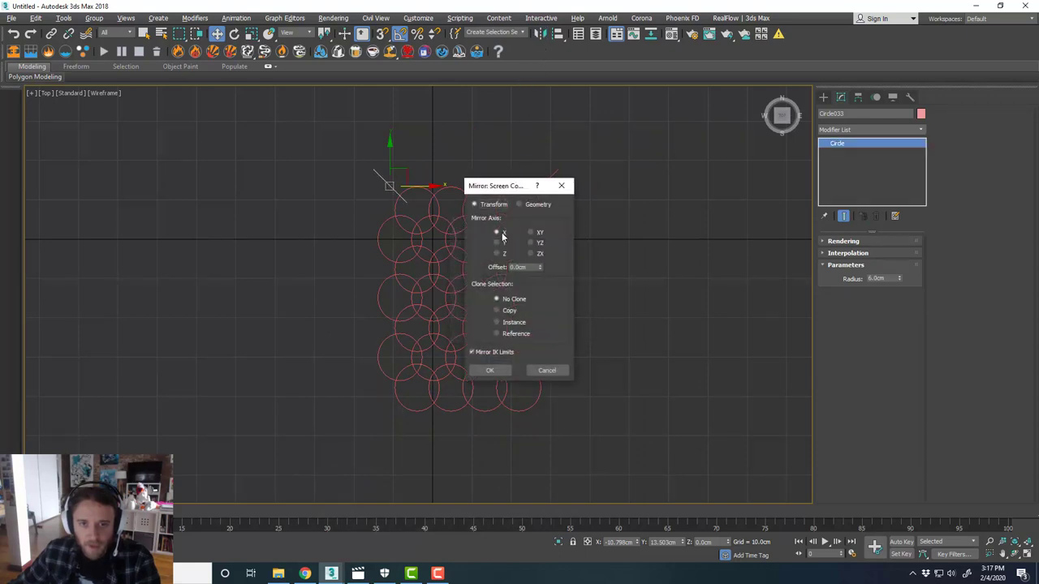
{"action": "left_click", "coordinate": [489, 370]}
Step: Clone both upper corner rings as copies to the net's lower corners and mirror those copies on the Y axis without cloning
{"action": "middle_click_drag", "start_coordinate": [519, 234], "coordinate": [509, 223]}
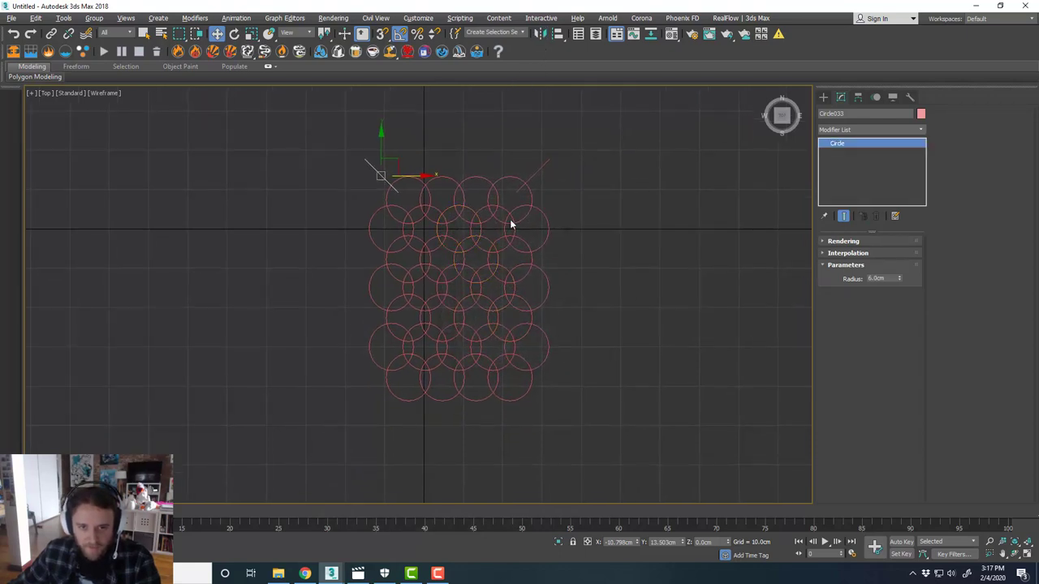
{"action": "left_click", "coordinate": [549, 166], "text": "ctrl"}
{"action": "mouse_move", "coordinate": [458, 143]}
{"action": "left_mouse_down", "text": "shift"}
{"action": "mouse_move", "coordinate": [480, 371]}
{"action": "mouse_move", "coordinate": [526, 373]}
{"action": "left_mouse_up", "text": "shift"}
{"action": "left_click", "coordinate": [521, 333]}
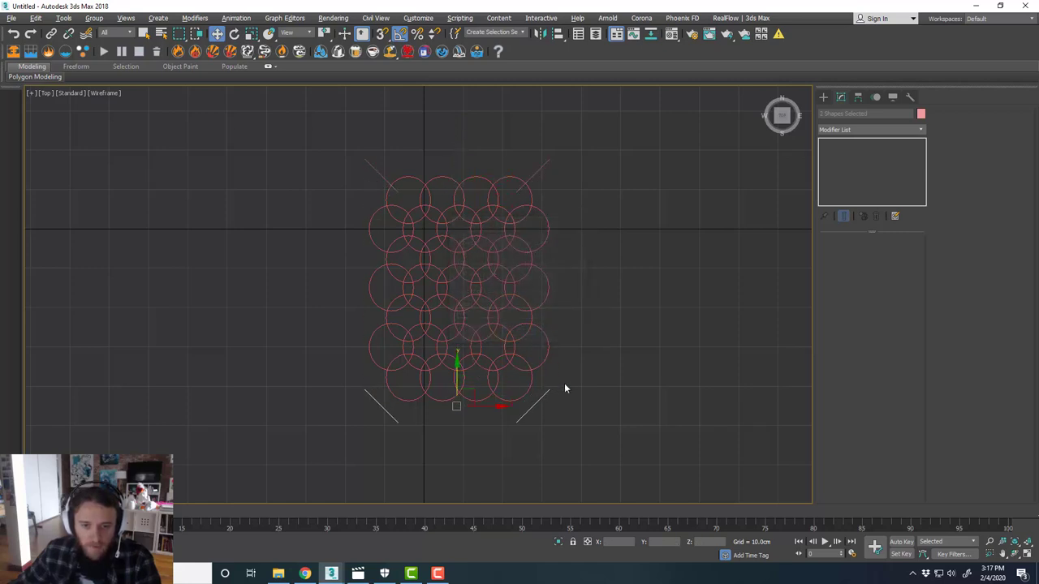
{"action": "middle_click_drag", "start_coordinate": [564, 383], "coordinate": [562, 350]}
{"action": "left_click", "coordinate": [541, 34]}
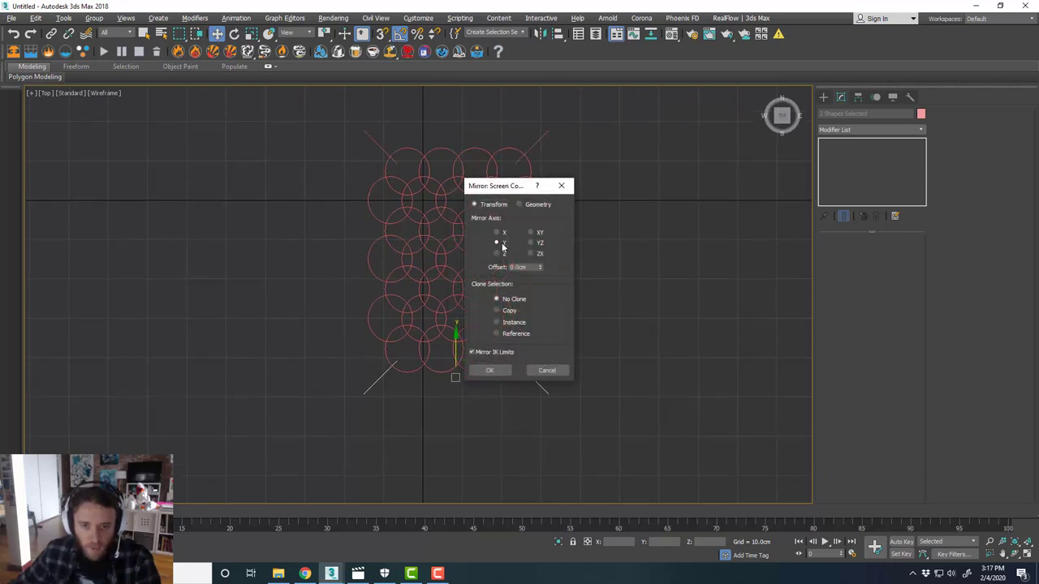
{"action": "left_click", "coordinate": [509, 371]}
Step: Select the two left corner rings in the Top view and shift them slightly along X toward the net
{"action": "scroll", "coordinate": [452, 357], "scroll_direction": "up", "scroll_amount": 2}
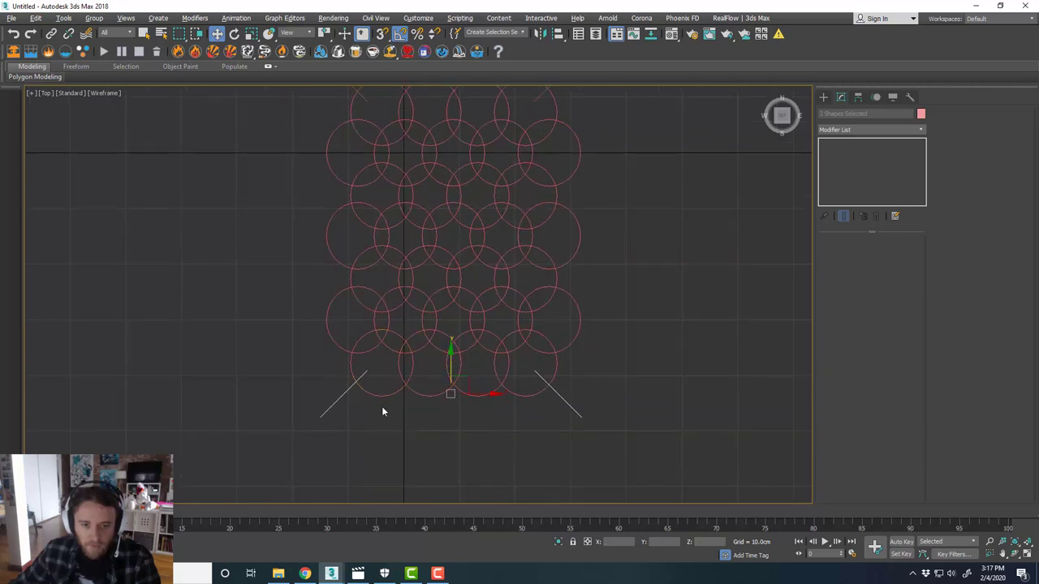
{"action": "scroll", "coordinate": [382, 409], "scroll_direction": "down", "scroll_amount": 3}
{"action": "left_click_drag", "start_coordinate": [351, 423], "coordinate": [336, 395]}
{"action": "left_click", "coordinate": [348, 174], "text": "ctrl"}
{"action": "left_click_drag", "start_coordinate": [380, 293], "coordinate": [390, 296]}
Step: Examine how the four upright corner rings link into the net from several angles in the Perspective view
{"action": "key", "text": "alt+w"}
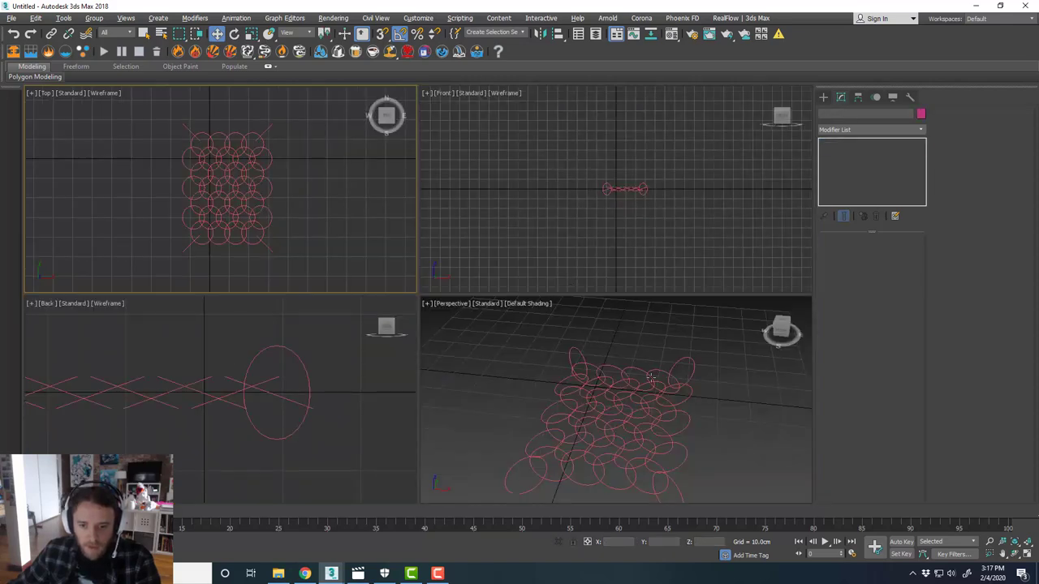
{"action": "left_click", "coordinate": [626, 341]}
{"action": "key", "text": "alt+w"}
{"action": "middle_click_drag", "start_coordinate": [635, 339], "coordinate": [640, 343], "text": "alt"}
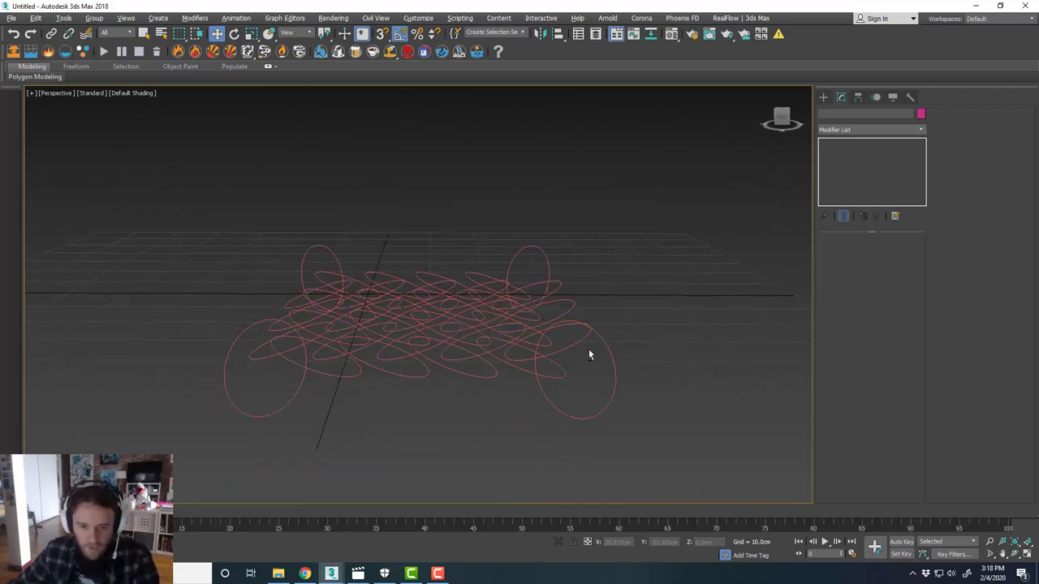
{"action": "mouse_move", "coordinate": [590, 355]}
{"action": "middle_mouse_down", "text": "alt"}
{"action": "mouse_move", "coordinate": [522, 367]}
{"action": "mouse_move", "coordinate": [510, 348]}
{"action": "mouse_move", "coordinate": [596, 360]}
{"action": "mouse_move", "coordinate": [606, 387]}
{"action": "mouse_move", "coordinate": [616, 370]}
{"action": "mouse_move", "coordinate": [667, 407]}
{"action": "mouse_move", "coordinate": [596, 353]}
{"action": "mouse_move", "coordinate": [591, 379]}
{"action": "mouse_move", "coordinate": [595, 356]}
{"action": "mouse_move", "coordinate": [601, 369]}
{"action": "middle_mouse_up", "text": "alt"}
{"action": "middle_click_drag", "start_coordinate": [503, 327], "coordinate": [545, 373], "text": "alt"}
{"action": "scroll", "coordinate": [553, 352], "scroll_direction": "down", "scroll_amount": 2}
{"action": "scroll", "coordinate": [563, 359], "scroll_direction": "down", "scroll_amount": 3}
Step: Select all the rings of the net and raise them together well above the grid in the Back view
{"action": "left_click_drag", "start_coordinate": [582, 426], "coordinate": [292, 224]}
{"action": "key", "text": "alt+w"}
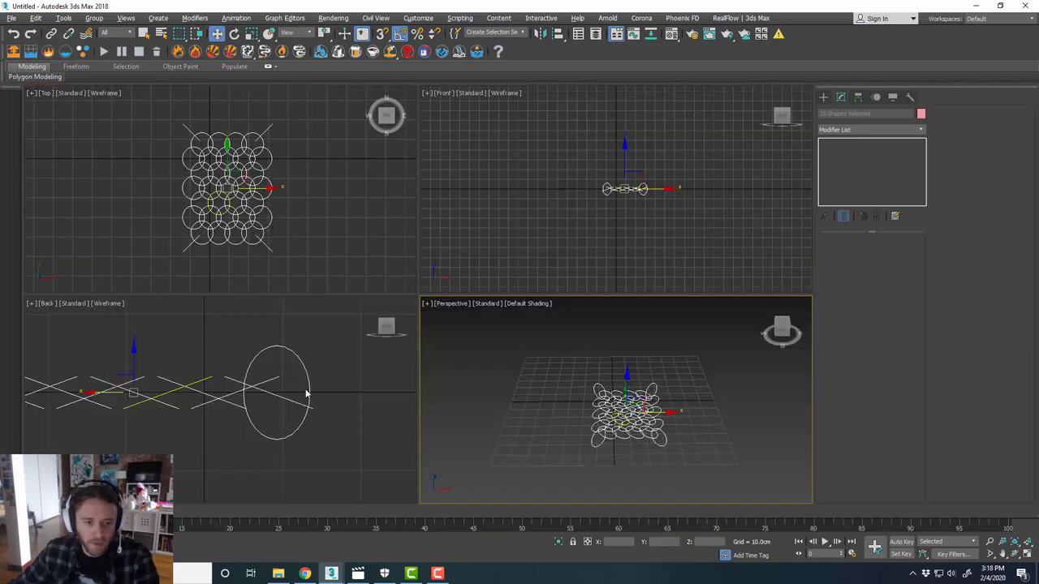
{"action": "scroll", "coordinate": [304, 395], "scroll_direction": "down", "scroll_amount": 6}
{"action": "middle_click_drag", "start_coordinate": [284, 383], "coordinate": [283, 423]}
{"action": "left_click_drag", "start_coordinate": [274, 403], "coordinate": [274, 347]}
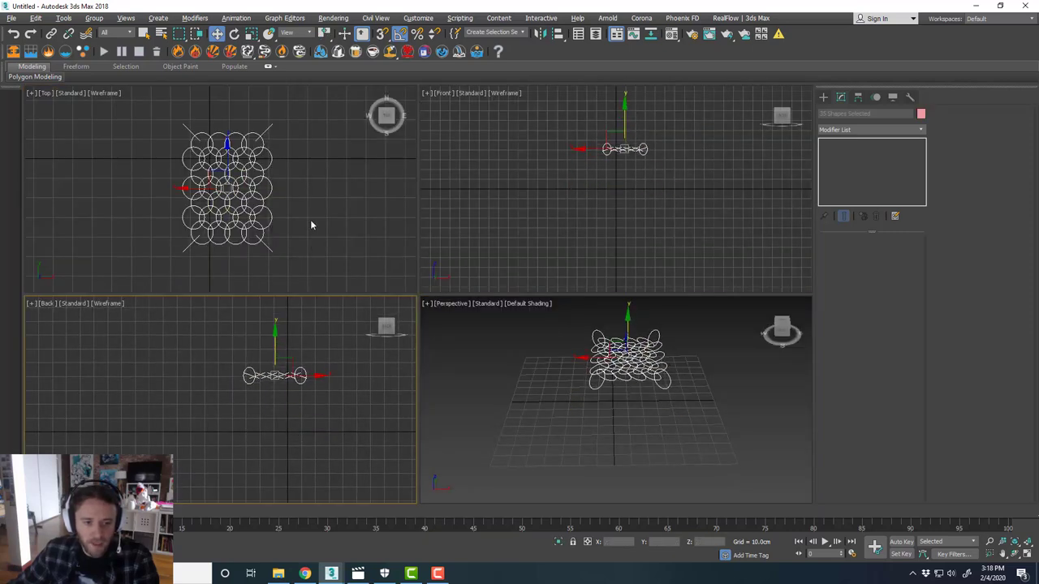
{"action": "middle_click", "coordinate": [673, 399]}
{"action": "key", "text": "alt+w"}
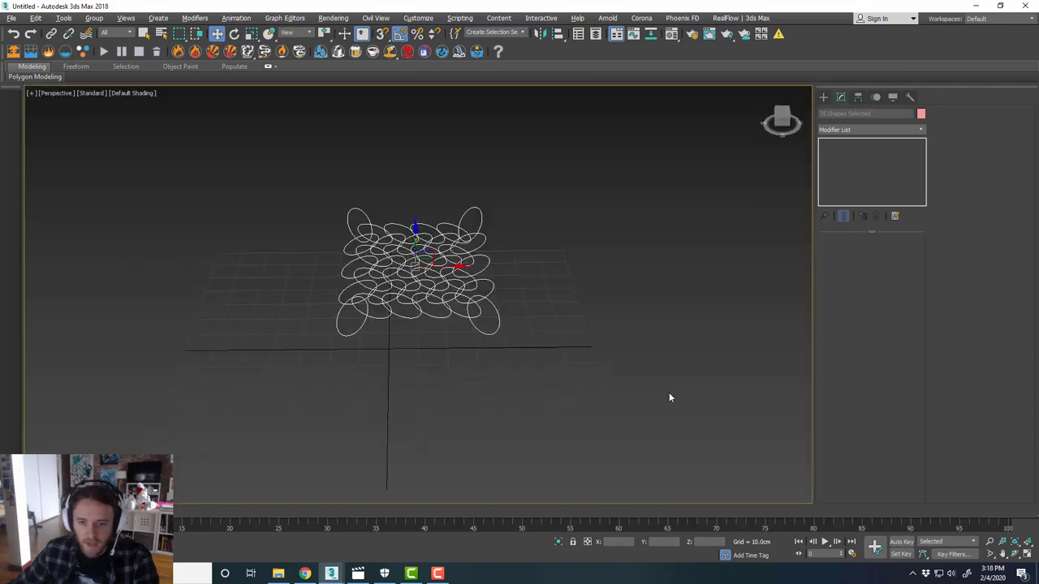
{"action": "middle_click_drag", "start_coordinate": [668, 392], "coordinate": [649, 370], "text": "alt"}
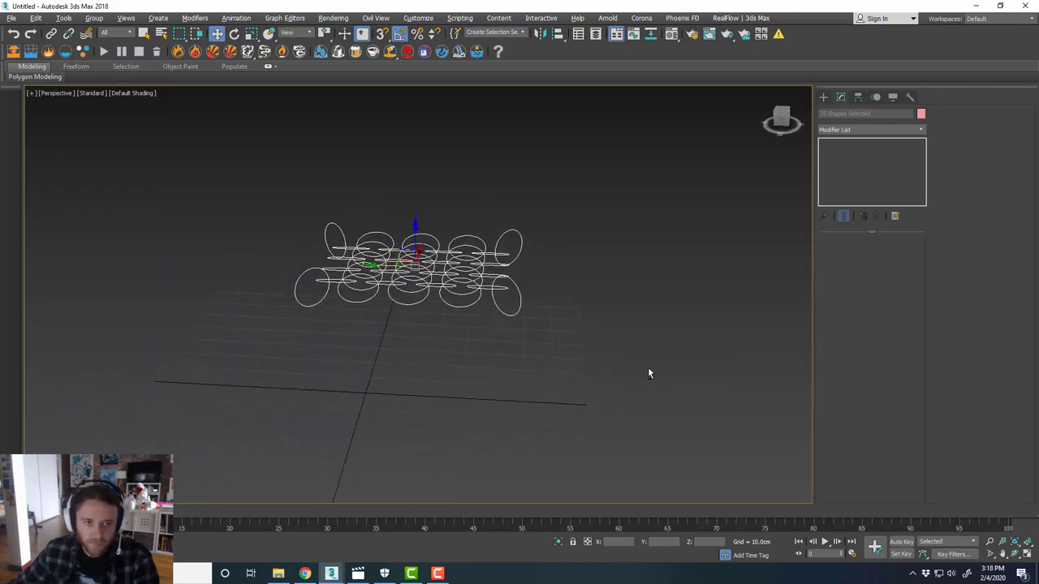
Step: Centre the whole ring net on the world origin in the Top view and clear the selection in the Perspective view
{"action": "key", "text": "alt+w"}
{"action": "middle_click", "coordinate": [276, 202]}
{"action": "key", "text": "alt+w"}
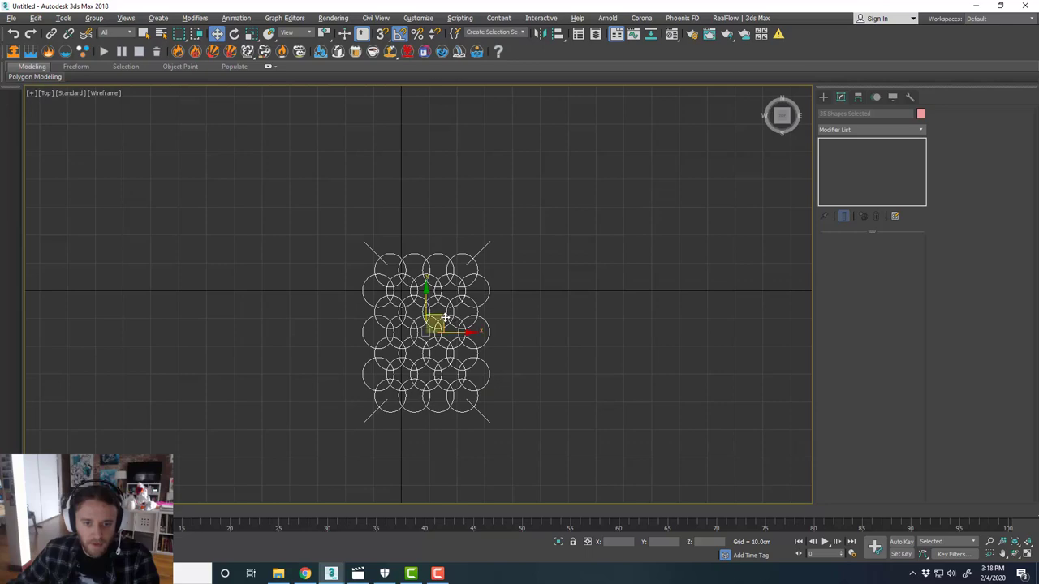
{"action": "middle_click_drag", "start_coordinate": [444, 318], "coordinate": [419, 271]}
{"action": "key", "text": "alt+w"}
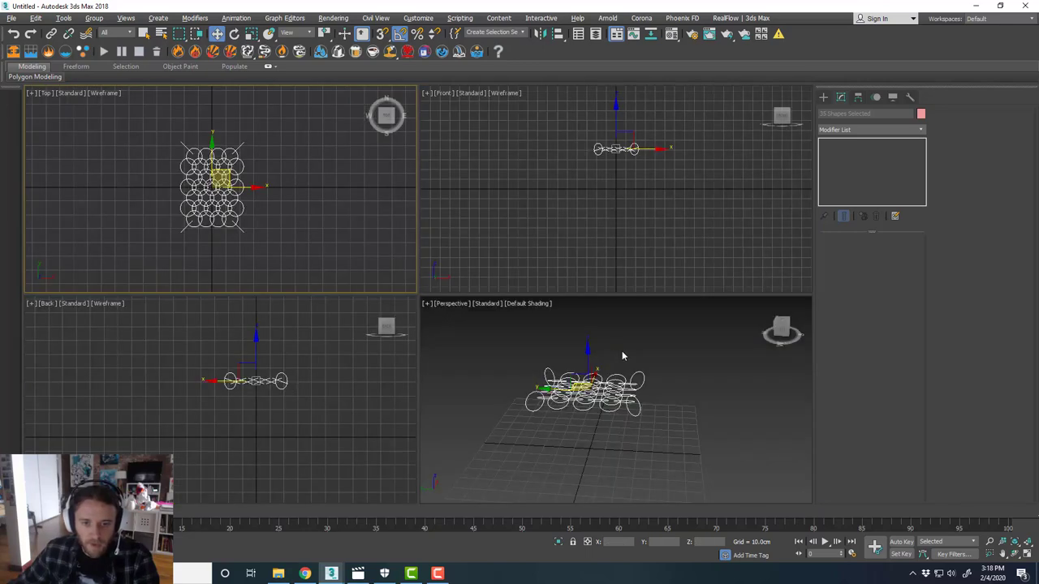
{"action": "middle_click", "coordinate": [621, 355]}
{"action": "key", "text": "alt+w"}
{"action": "middle_click_drag", "start_coordinate": [568, 332], "coordinate": [546, 310], "text": "alt"}
{"action": "left_click", "coordinate": [620, 309]}
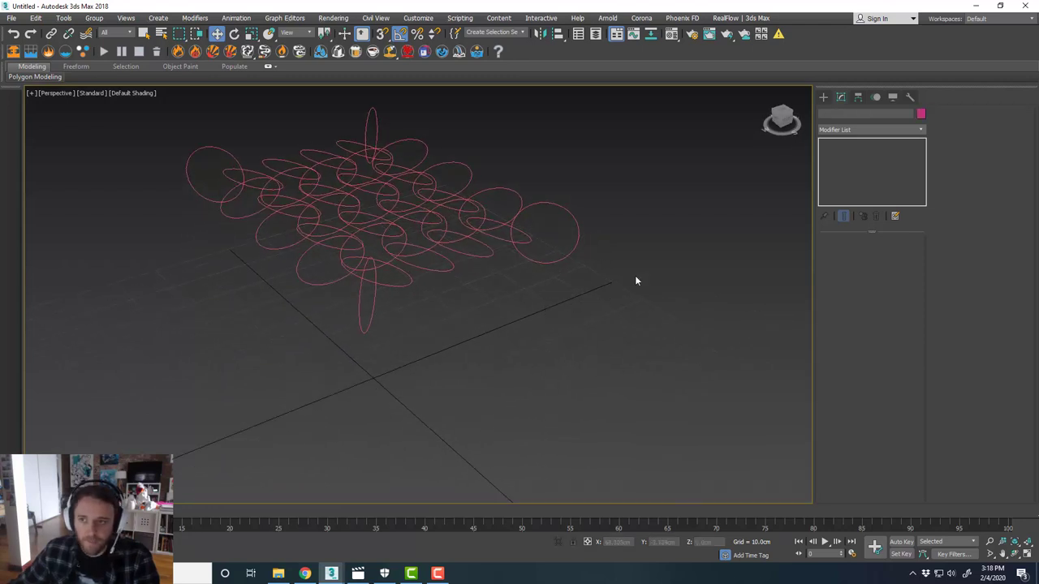
Step: Check a further frame of the Knots_01 reference video and create a sphere centred on the origin in the Top view
{"action": "left_click", "coordinate": [824, 98]}
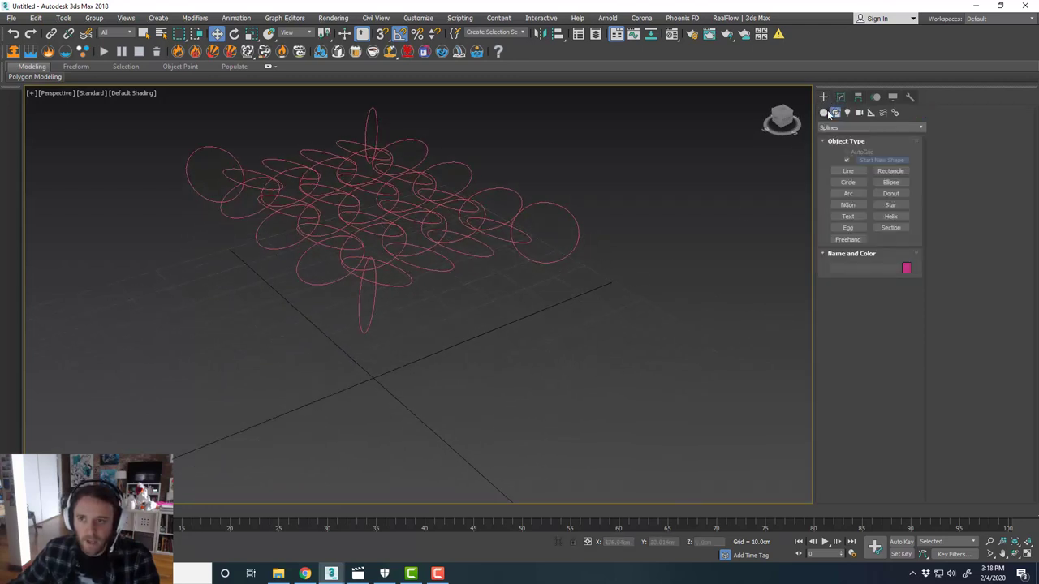
{"action": "left_click", "coordinate": [824, 113]}
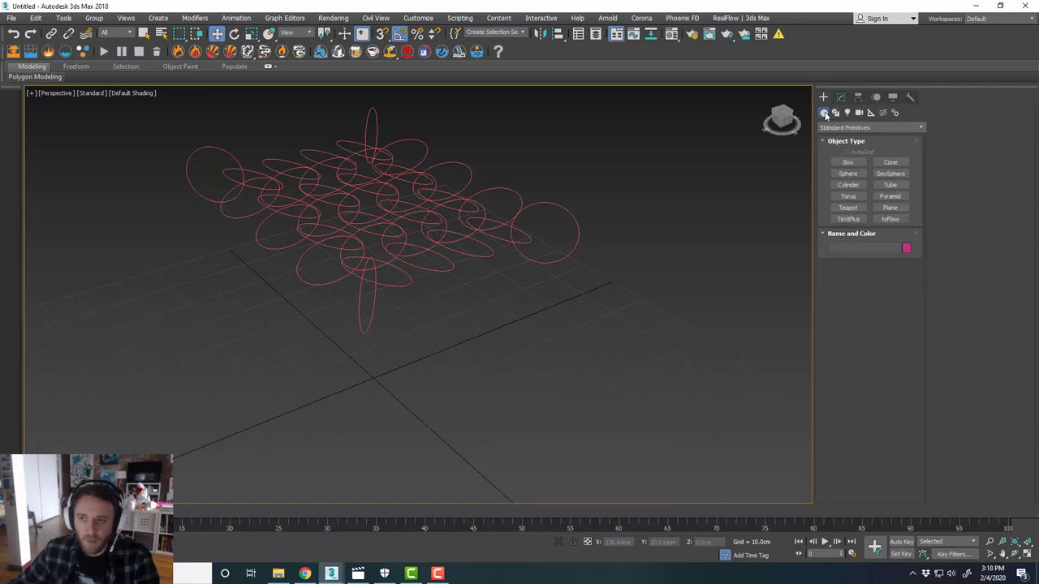
{"action": "left_click", "coordinate": [848, 174]}
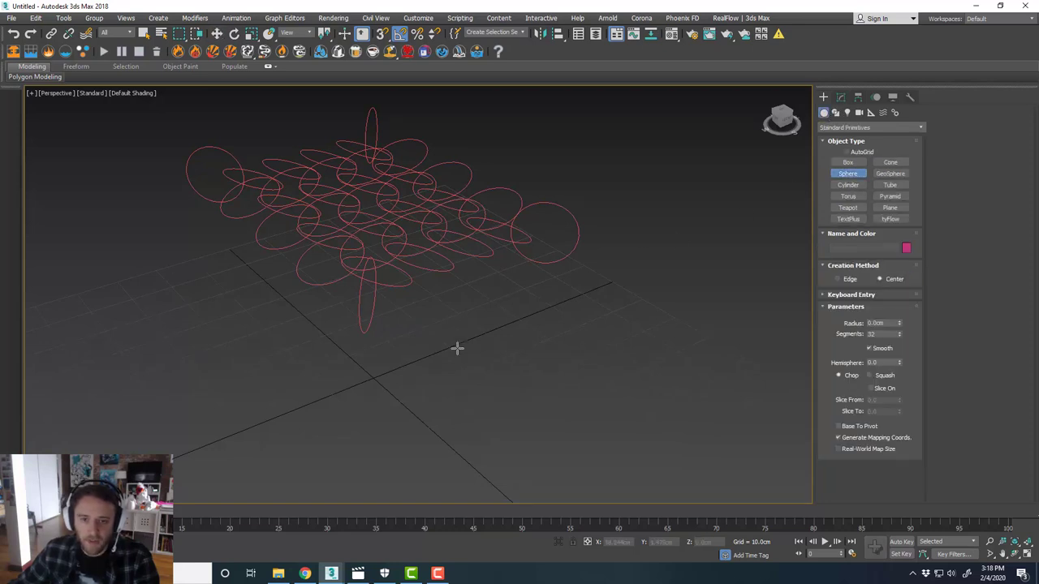
{"action": "middle_click_drag", "start_coordinate": [456, 348], "coordinate": [468, 340]}
{"action": "left_click", "coordinate": [358, 574]}
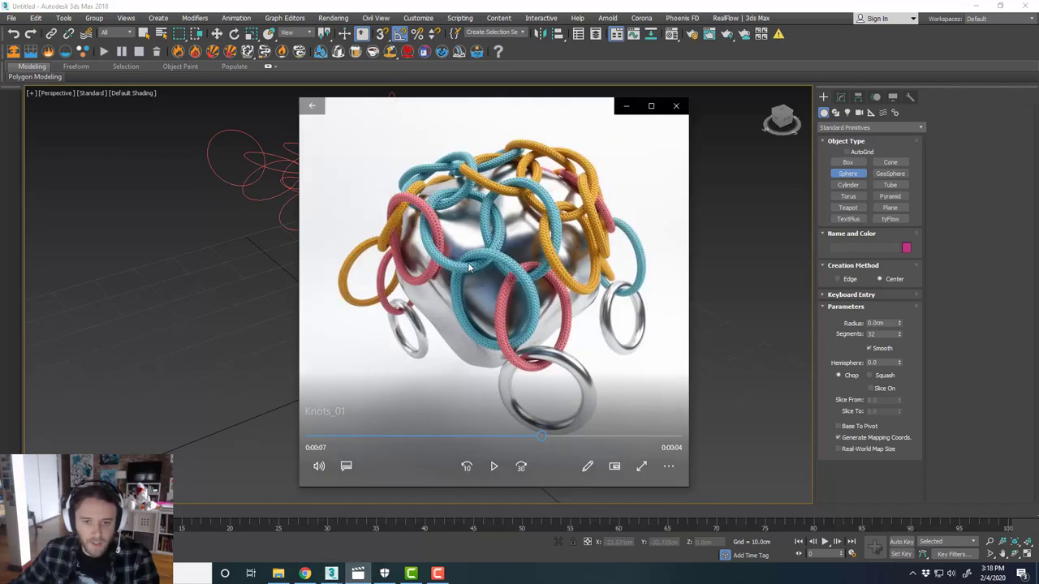
{"action": "left_click_drag", "start_coordinate": [539, 436], "coordinate": [621, 436]}
{"action": "left_click", "coordinate": [626, 107]}
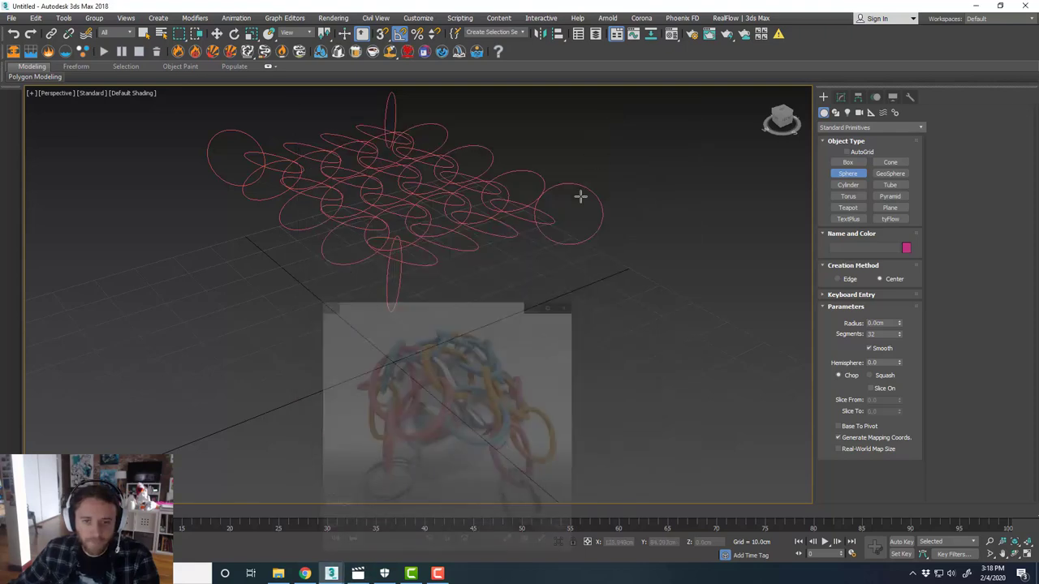
{"action": "key", "text": "alt+w"}
{"action": "key", "text": "alt+w"}
{"action": "scroll", "coordinate": [381, 346], "scroll_direction": "up", "scroll_amount": 2}
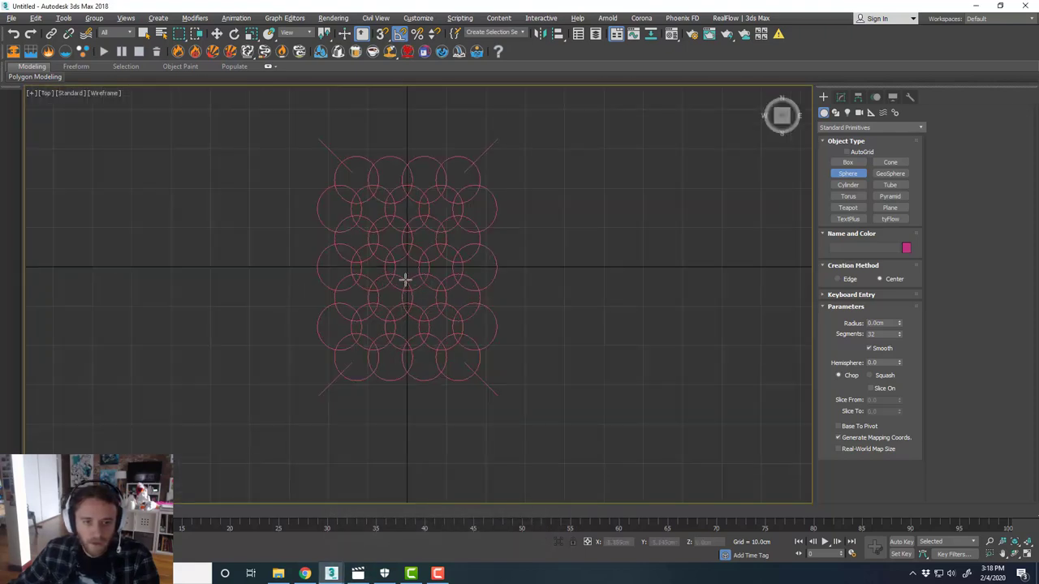
{"action": "left_click_drag", "start_coordinate": [406, 266], "coordinate": [484, 258]}
Step: Raise the sphere in the Back view to a height of about 21.4 cm, just beneath the ring net
{"action": "key", "text": "alt+w"}
{"action": "right_click", "coordinate": [359, 417]}
{"action": "key", "text": "w"}
{"action": "key", "text": "alt+w"}
{"action": "scroll", "coordinate": [516, 352], "scroll_direction": "up", "scroll_amount": 2}
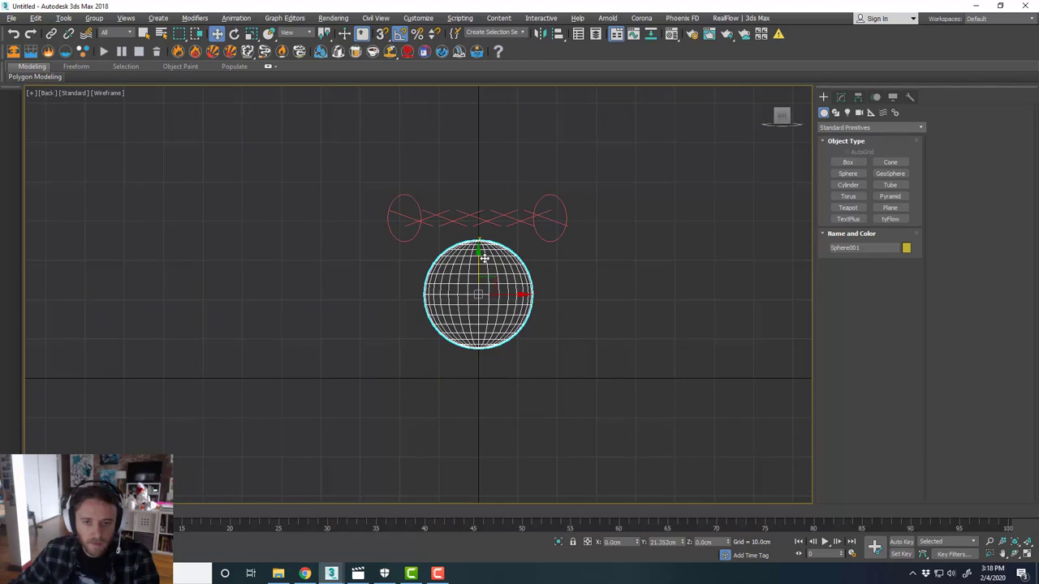
Step: Select the whole ring net in the Back view, raise it further above the sphere, and clear the selection in the Perspective view
{"action": "middle_click_drag", "start_coordinate": [558, 319], "coordinate": [517, 350]}
{"action": "left_click_drag", "start_coordinate": [344, 209], "coordinate": [342, 206]}
{"action": "left_click_drag", "start_coordinate": [436, 217], "coordinate": [441, 176]}
{"action": "left_click", "coordinate": [466, 204]}
{"action": "key", "text": "alt+w"}
{"action": "middle_click", "coordinate": [575, 341]}
{"action": "key", "text": "alt+w"}
{"action": "middle_click_drag", "start_coordinate": [551, 329], "coordinate": [544, 336]}
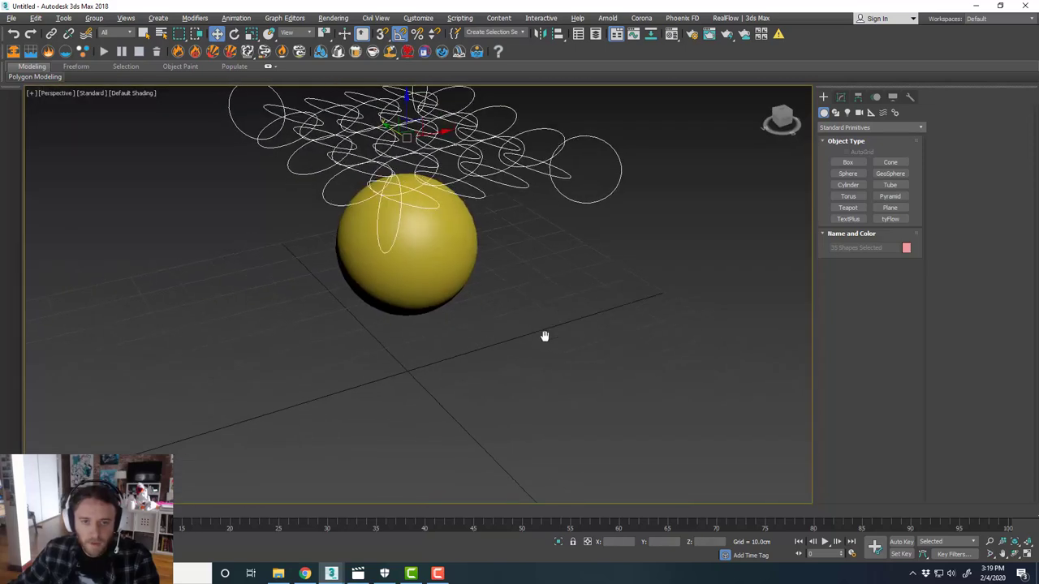
{"action": "middle_click_drag", "start_coordinate": [528, 283], "coordinate": [557, 298]}
{"action": "left_click", "coordinate": [531, 300]}
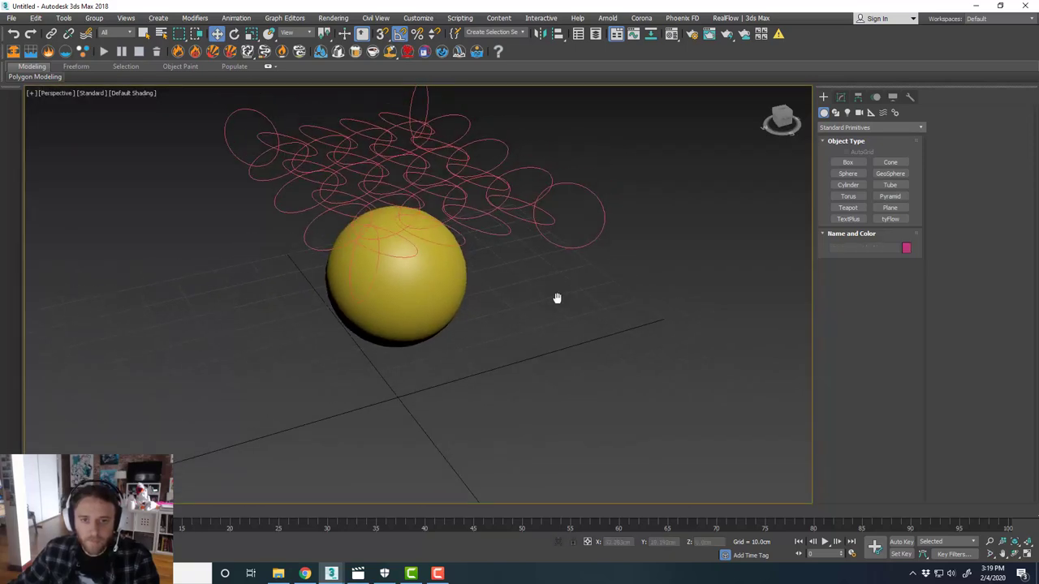
Step: Create a tyFlow object on the grid beside the sphere and move it along X to about 40.8 cm
{"action": "left_click", "coordinate": [893, 220]}
{"action": "left_click_drag", "start_coordinate": [608, 336], "coordinate": [612, 314]}
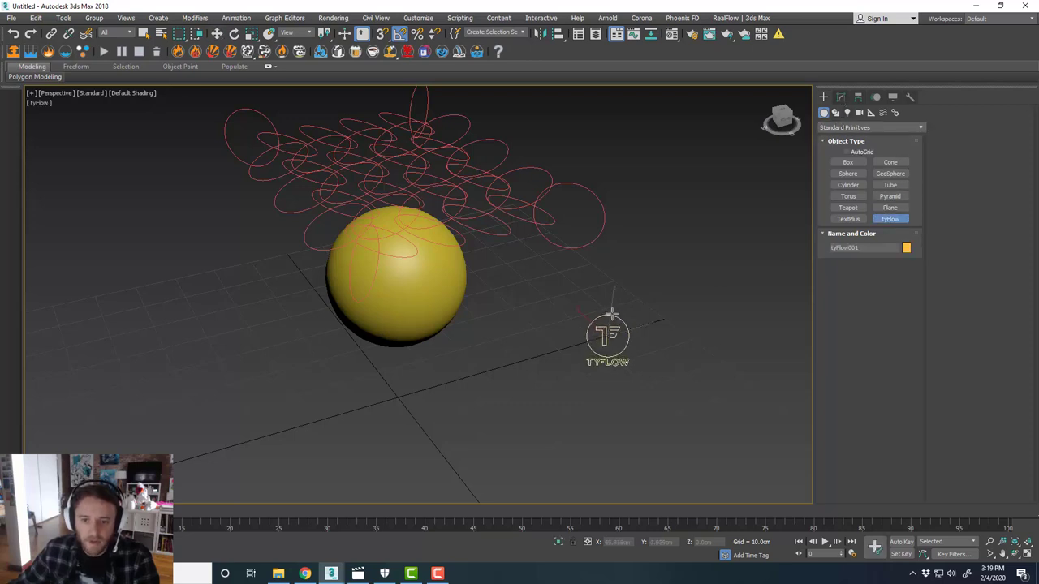
{"action": "key", "text": "w"}
{"action": "scroll", "coordinate": [555, 350], "scroll_direction": "down", "scroll_amount": 3}
{"action": "middle_click_drag", "start_coordinate": [515, 306], "coordinate": [311, 312]}
{"action": "middle_click_drag", "start_coordinate": [311, 312], "coordinate": [335, 305], "text": "alt"}
{"action": "left_click_drag", "start_coordinate": [385, 333], "coordinate": [348, 340]}
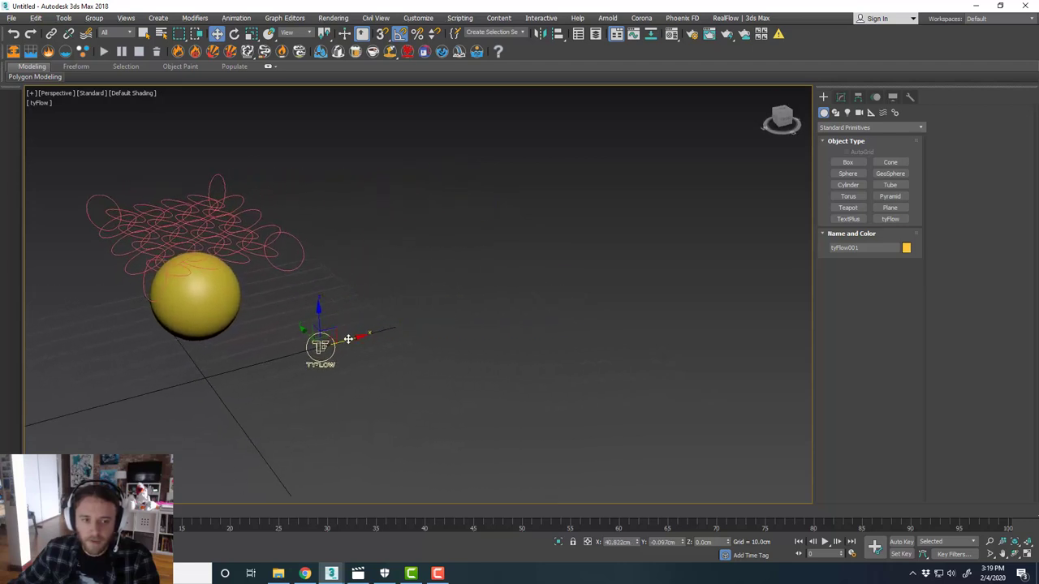
{"action": "middle_click_drag", "start_coordinate": [273, 334], "coordinate": [366, 299]}
Step: Open the tyFlow editor for the new object, reposition its window beside the net and sphere, and make it taller
{"action": "left_click", "coordinate": [842, 97]}
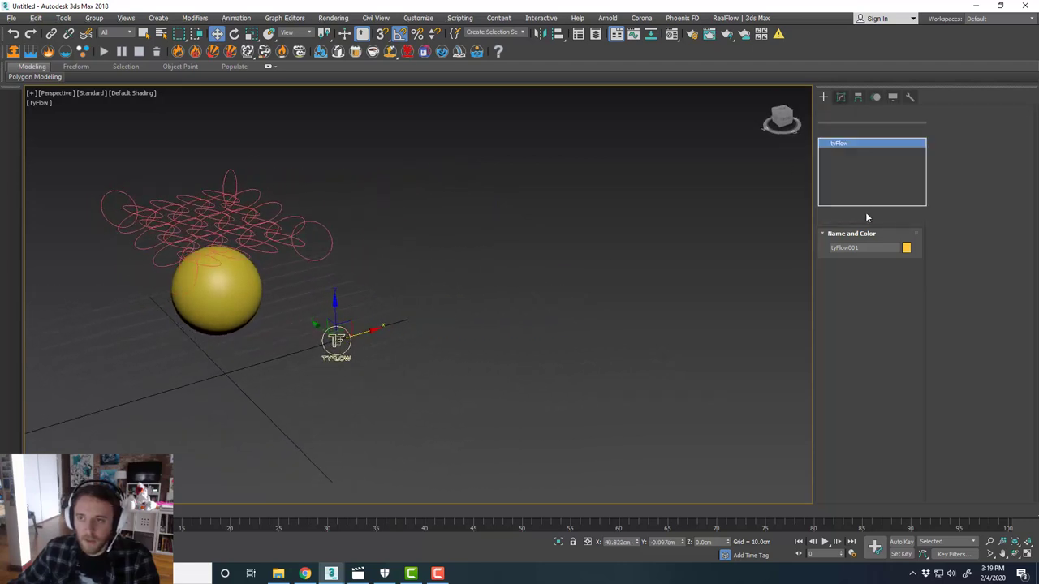
{"action": "middle_click_drag", "start_coordinate": [343, 298], "coordinate": [330, 301]}
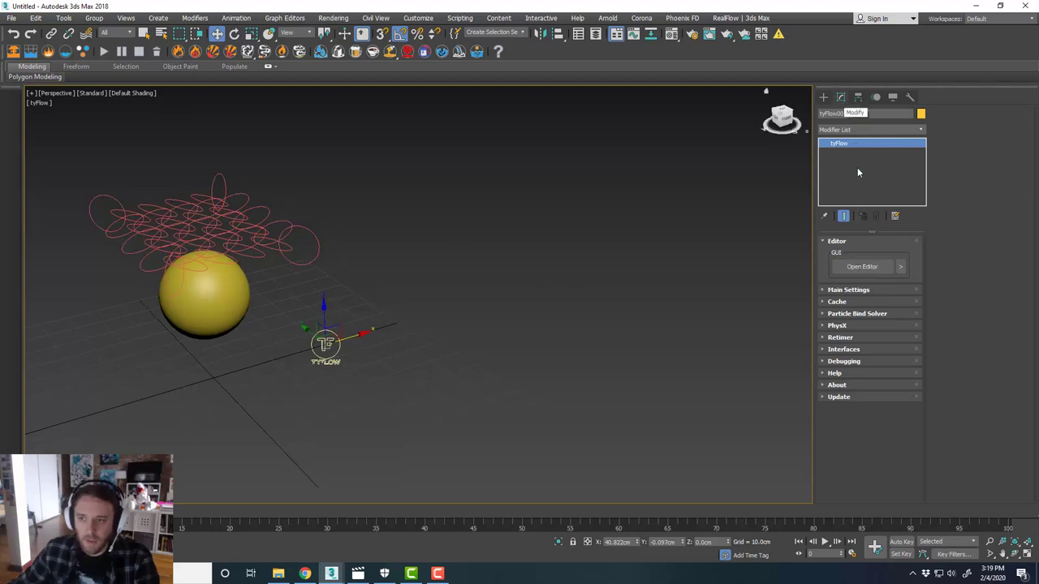
{"action": "left_click", "coordinate": [866, 267]}
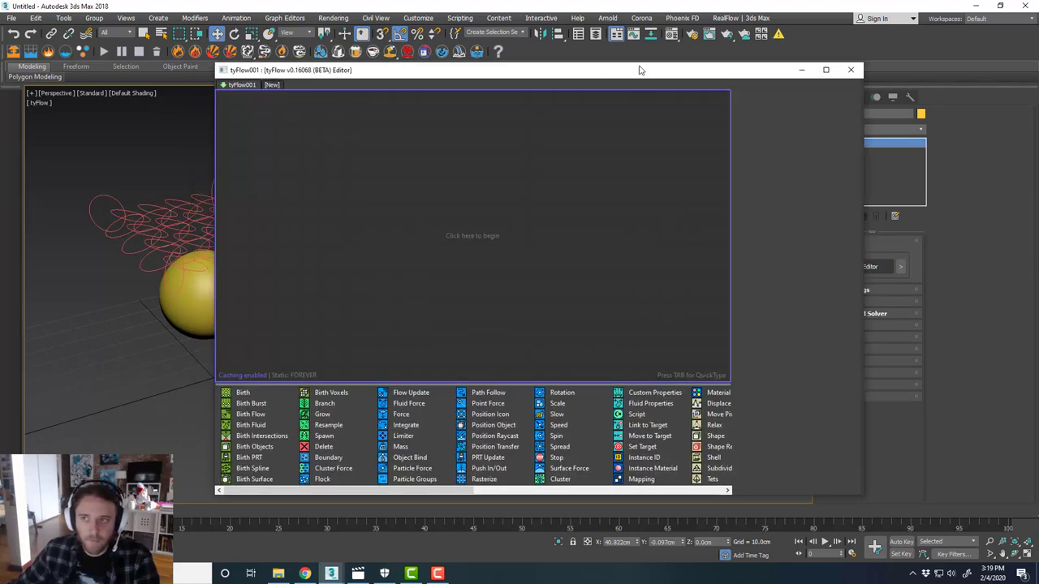
{"action": "left_click_drag", "start_coordinate": [639, 70], "coordinate": [813, 22]}
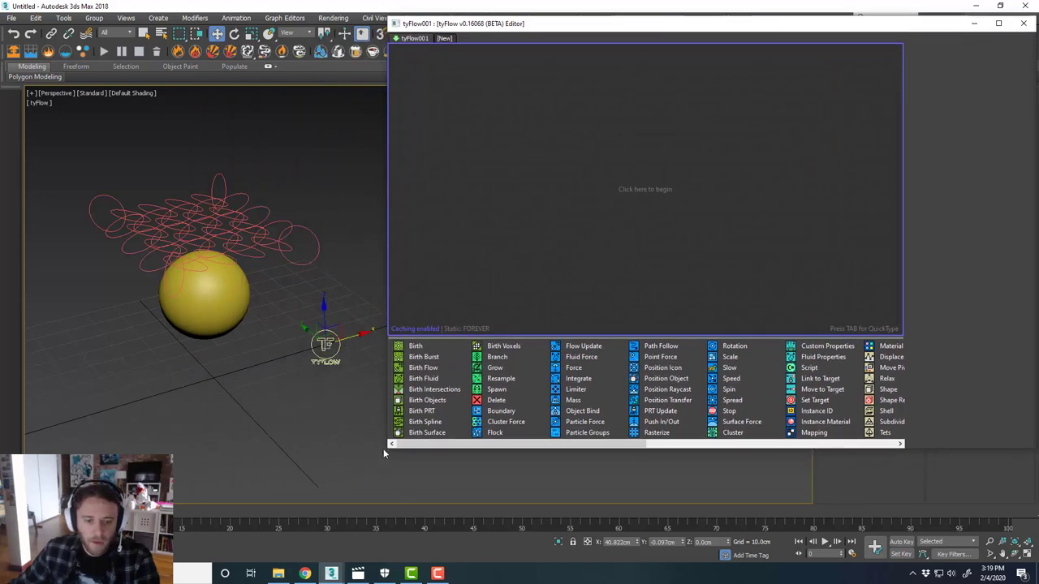
{"action": "left_click_drag", "start_coordinate": [383, 448], "coordinate": [378, 552]}
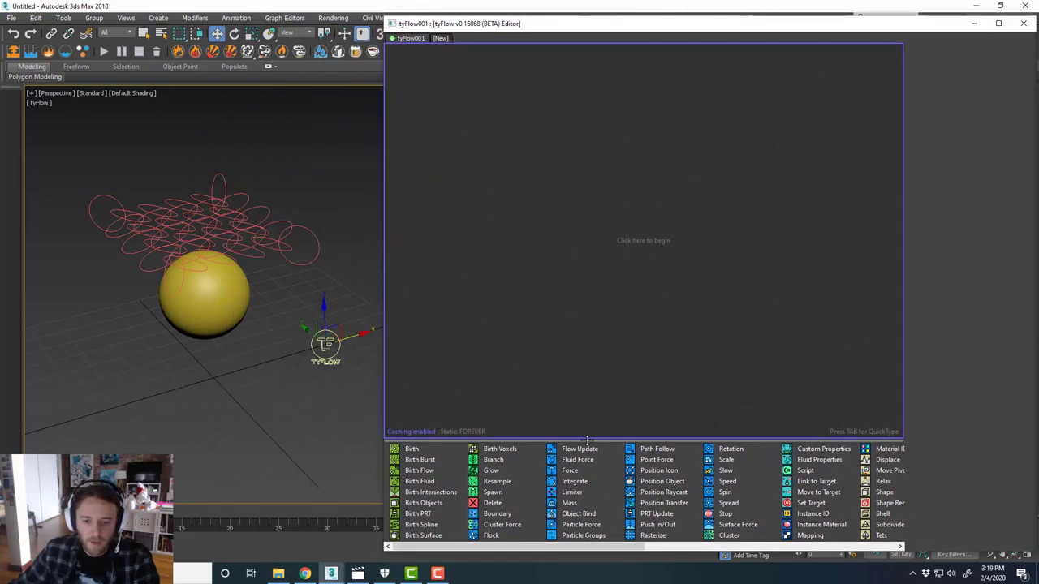
Step: Enlarge the tyFlow editor's operator list and create a first event with a Birth Spline operator
{"action": "left_click_drag", "start_coordinate": [584, 439], "coordinate": [583, 375]}
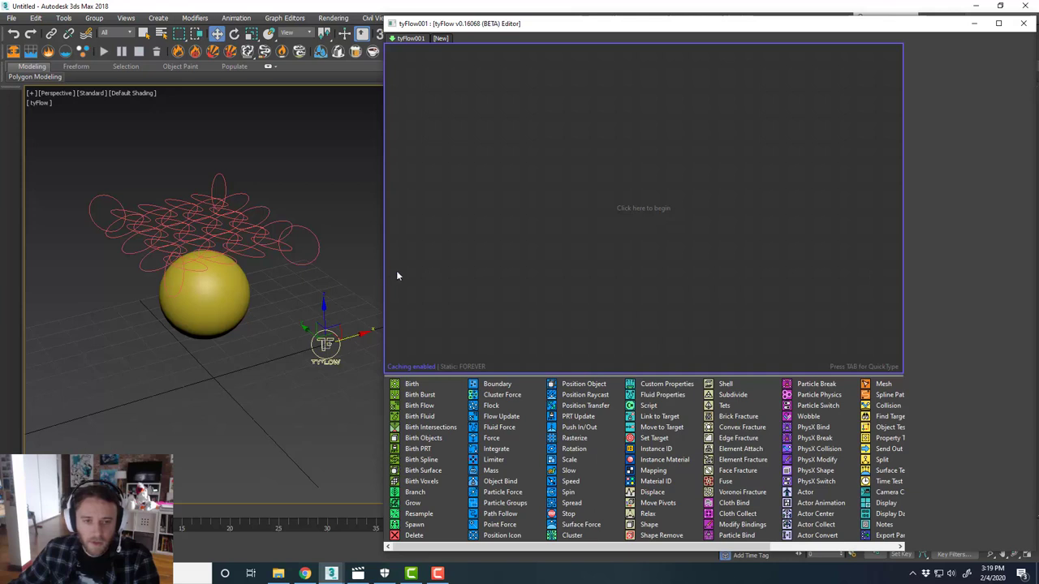
{"action": "left_click_drag", "start_coordinate": [373, 271], "coordinate": [362, 279]}
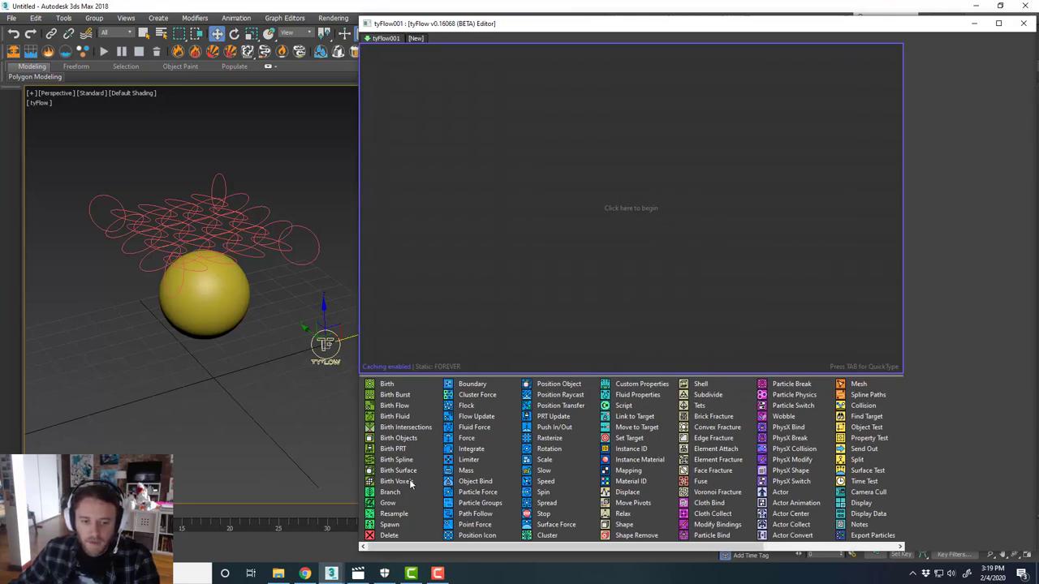
{"action": "left_click_drag", "start_coordinate": [406, 460], "coordinate": [576, 128]}
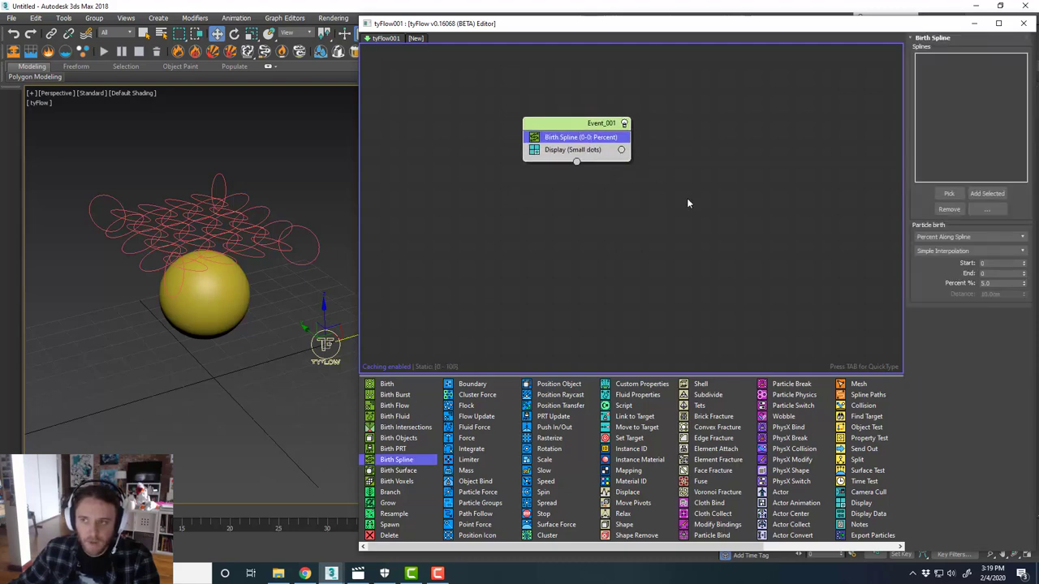
Step: Select the net's circles without the four corner rings and add them to the Birth Spline operator's spline list
{"action": "scroll", "coordinate": [180, 241], "scroll_direction": "up", "scroll_amount": 4}
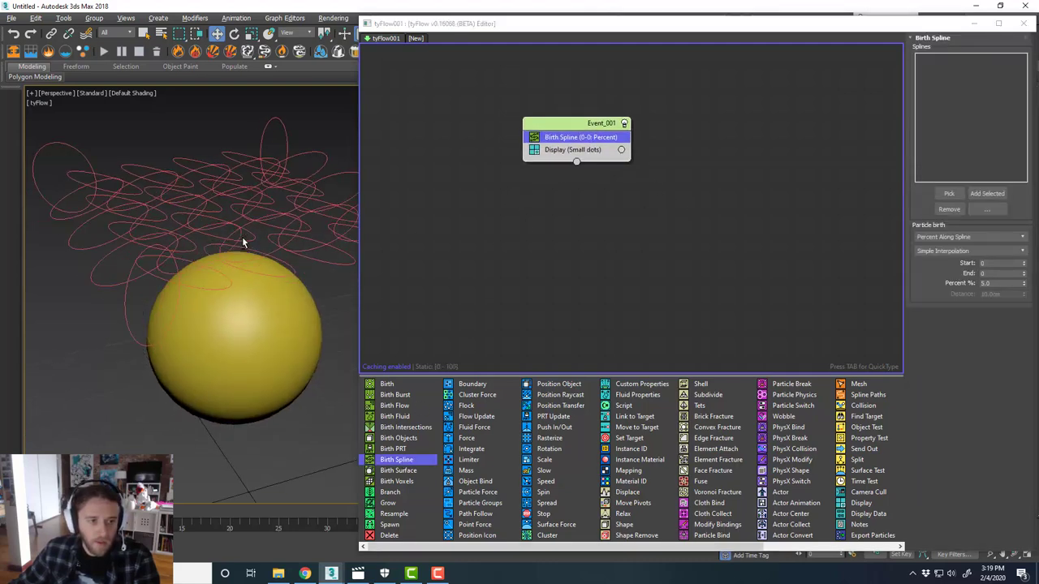
{"action": "middle_click_drag", "start_coordinate": [241, 237], "coordinate": [225, 191], "text": "alt"}
{"action": "scroll", "coordinate": [226, 191], "scroll_direction": "down", "scroll_amount": 3}
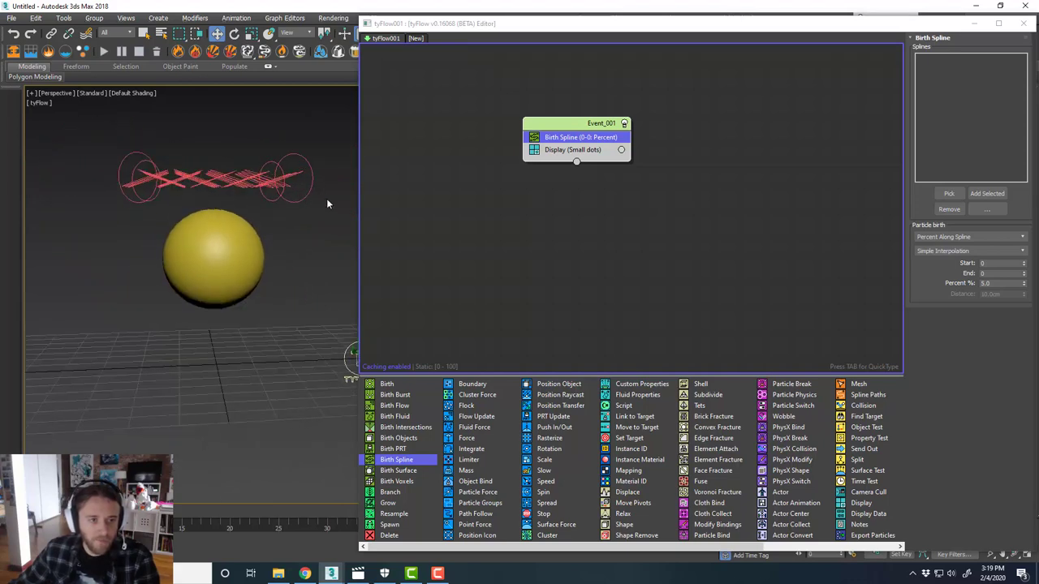
{"action": "left_click", "coordinate": [118, 168]}
{"action": "left_click_drag", "start_coordinate": [128, 200], "coordinate": [206, 203], "text": "alt"}
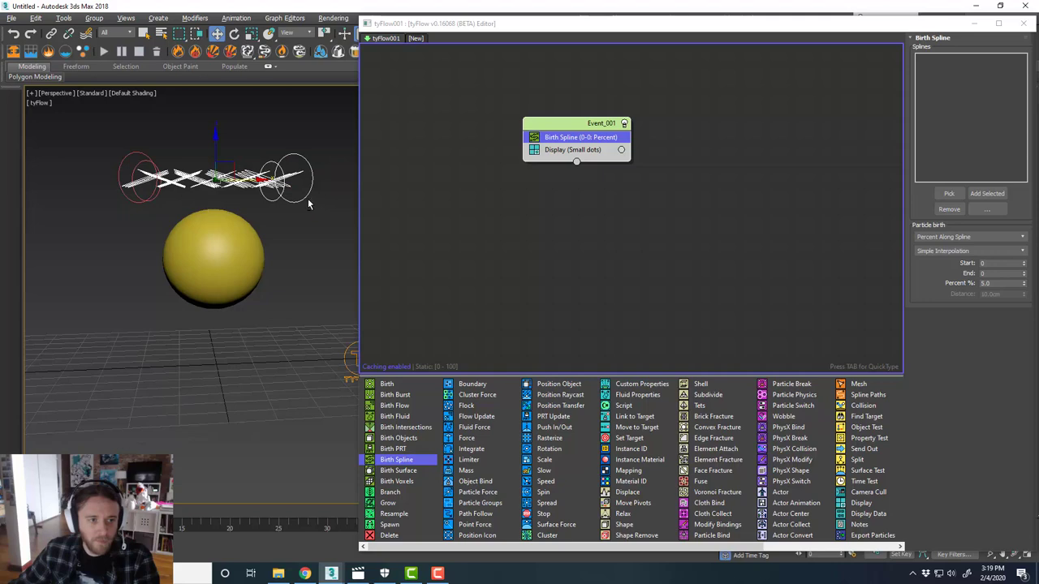
{"action": "left_click_drag", "start_coordinate": [309, 201], "coordinate": [264, 198], "text": "alt"}
{"action": "middle_click_drag", "start_coordinate": [265, 200], "coordinate": [308, 212], "text": "alt"}
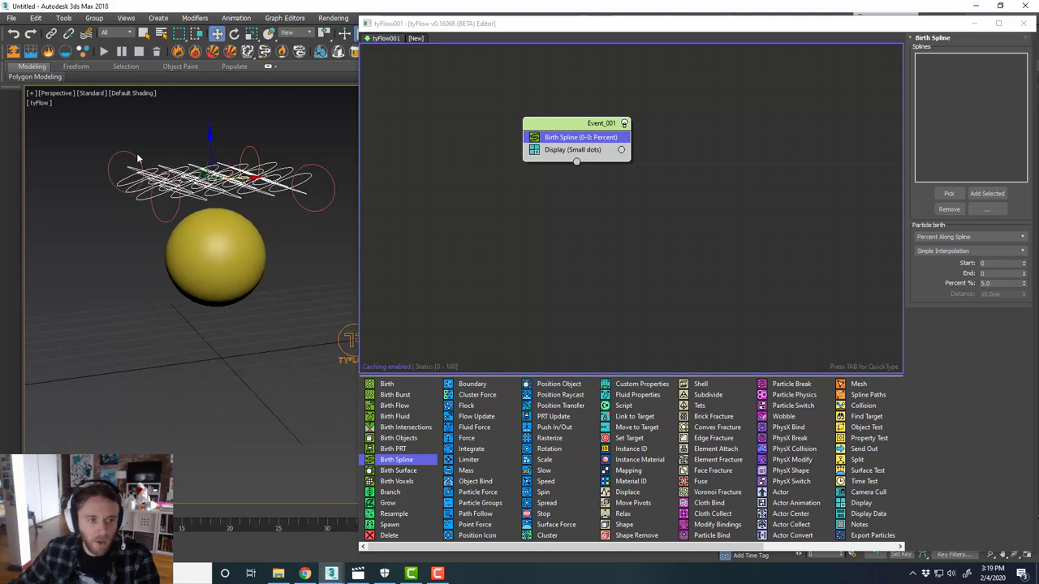
{"action": "scroll", "coordinate": [243, 180], "scroll_direction": "up", "scroll_amount": 5}
{"action": "scroll", "coordinate": [249, 185], "scroll_direction": "down", "scroll_amount": 5}
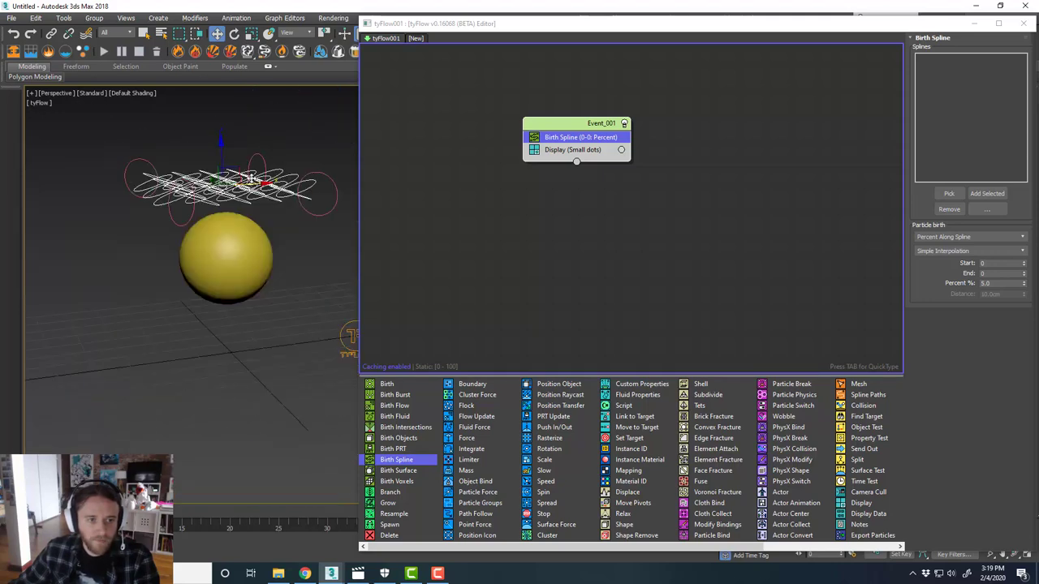
{"action": "middle_click_drag", "start_coordinate": [268, 178], "coordinate": [278, 205]}
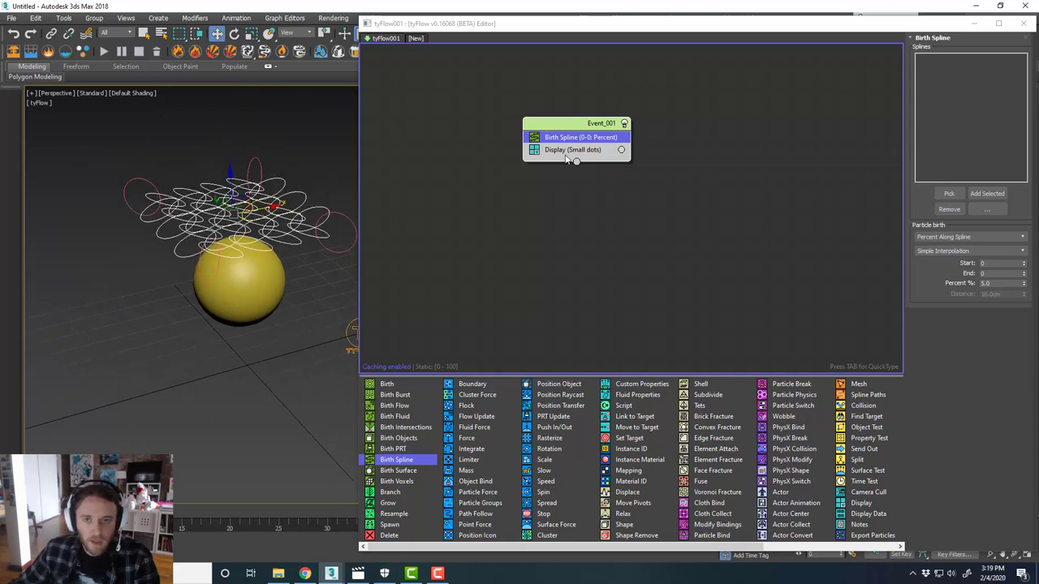
{"action": "left_click", "coordinate": [987, 194]}
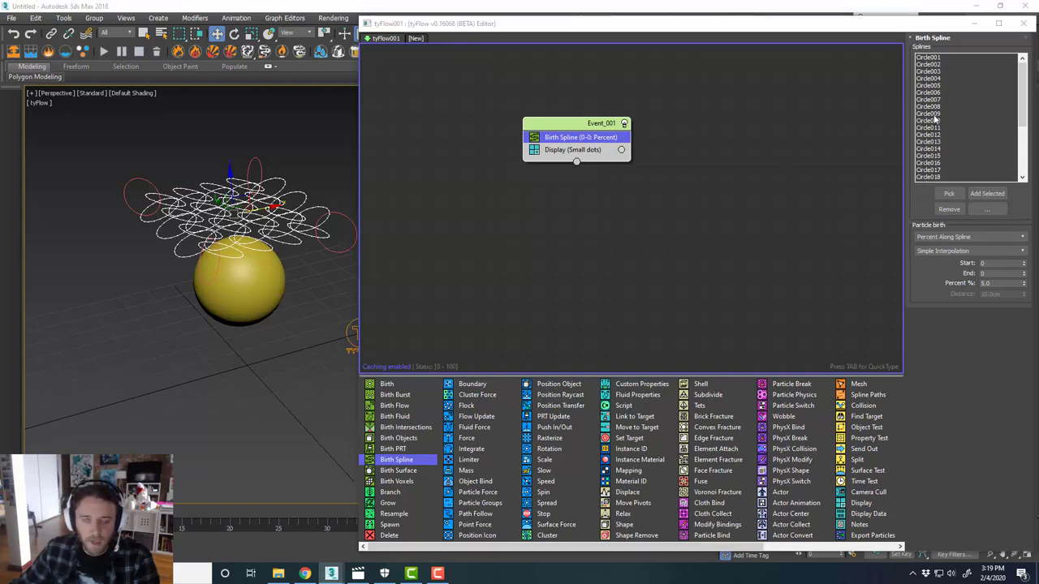
Step: Put the selected net circles on a new layer named CircleRefs_Rubber in the Layer Explorer
{"action": "scroll", "coordinate": [274, 215], "scroll_direction": "up", "scroll_amount": 4}
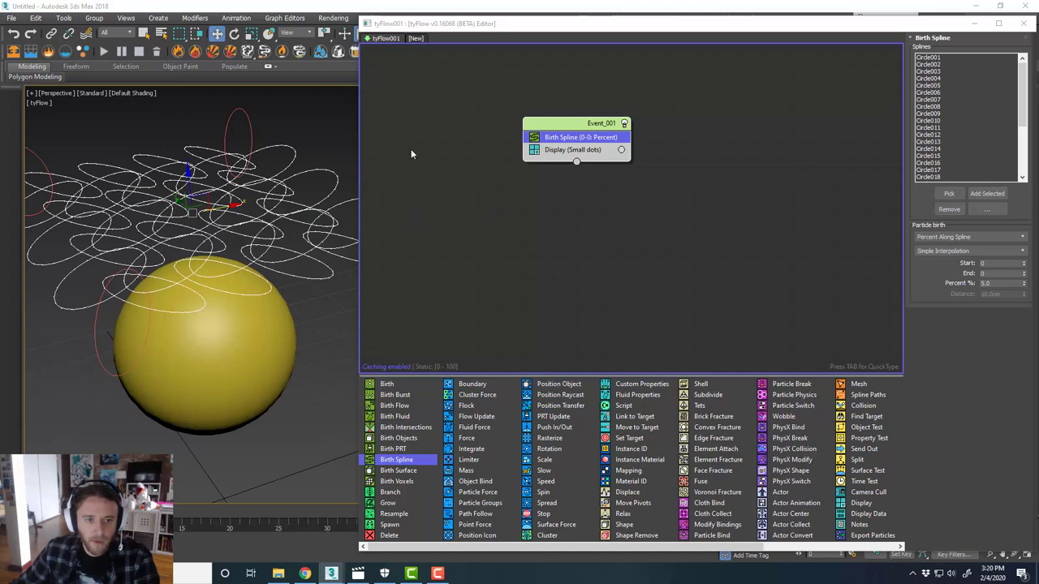
{"action": "left_click_drag", "start_coordinate": [592, 30], "coordinate": [492, 410]}
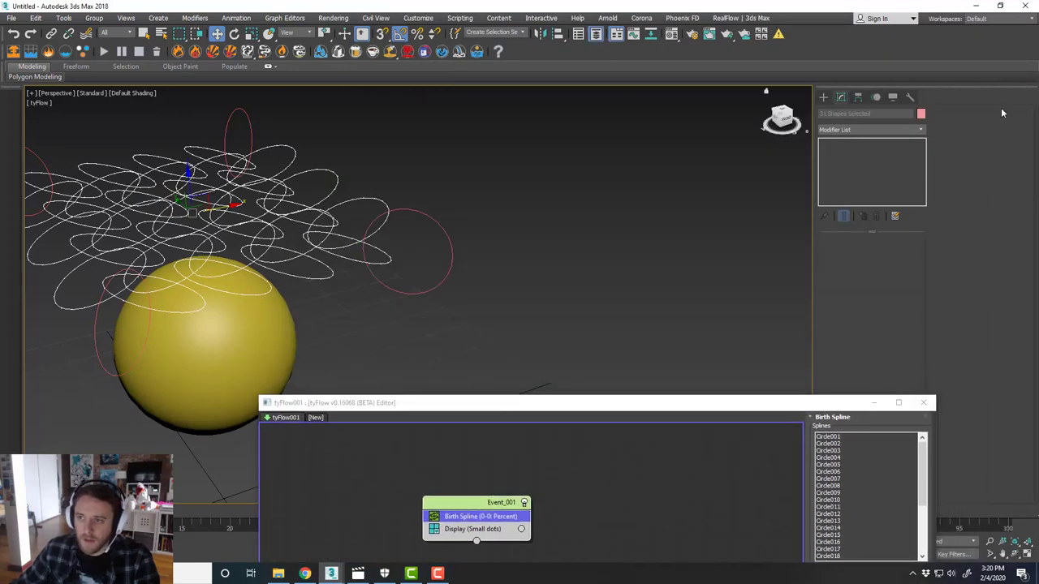
{"action": "left_click_drag", "start_coordinate": [1038, 85], "coordinate": [846, 84]}
{"action": "left_click", "coordinate": [762, 136]}
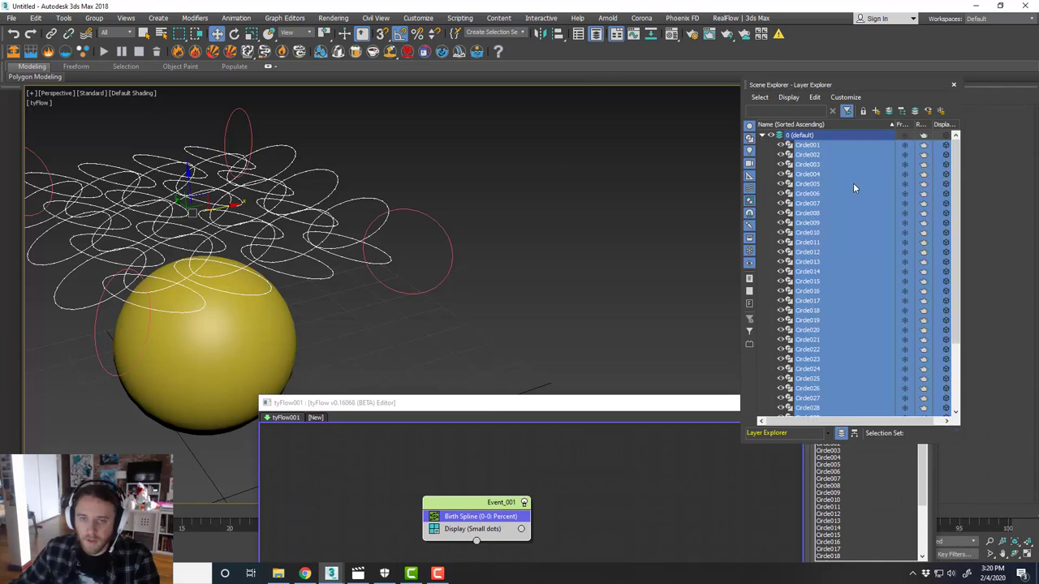
{"action": "left_click", "coordinate": [876, 112]}
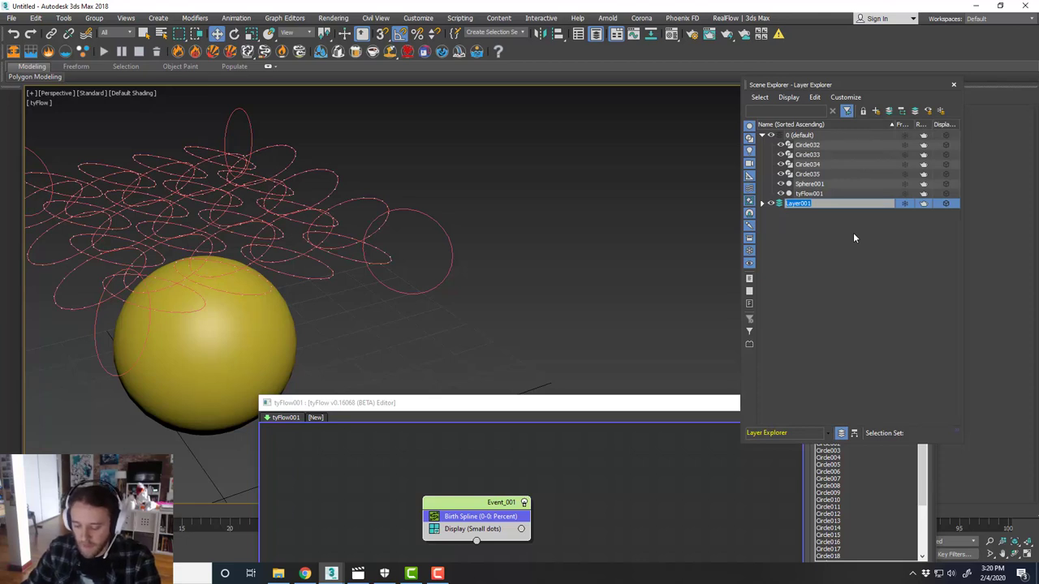
{"action": "type", "text": "Circle"}
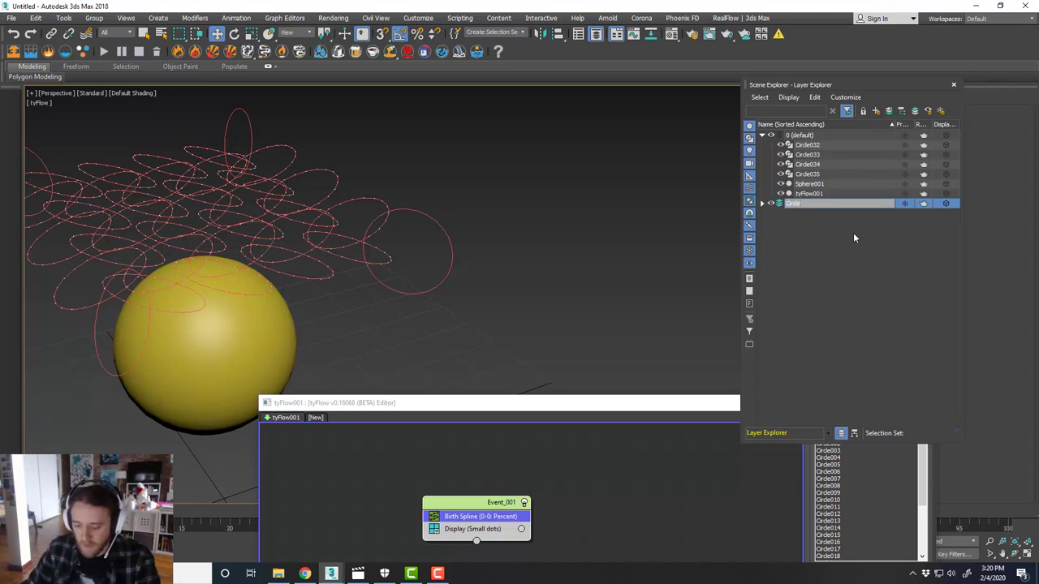
{"action": "type", "text": "Refs_"}
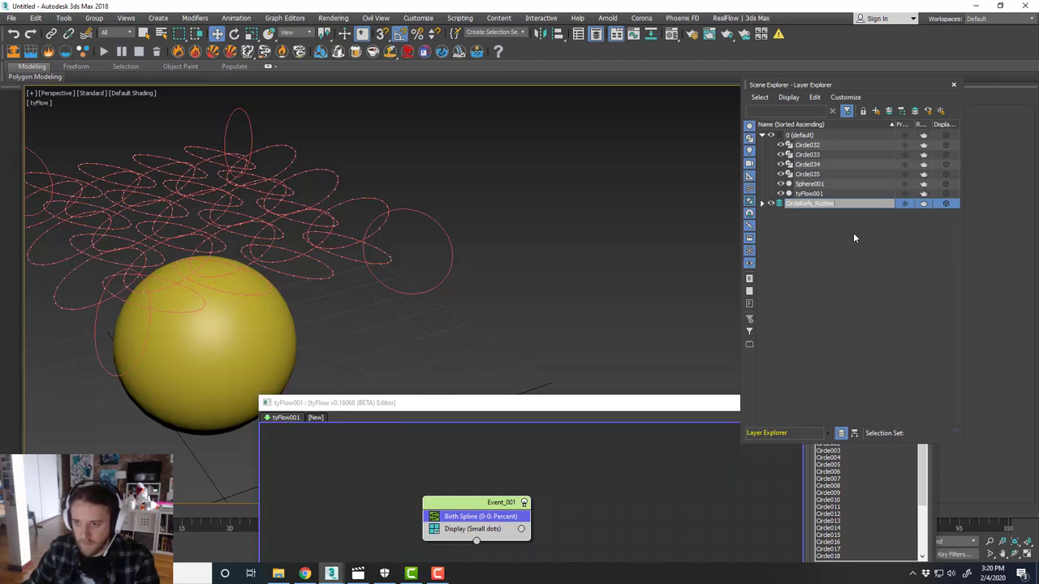
{"action": "type", "text": "Rubber"}
{"action": "key", "text": "Return"}
Step: Select the corner rings Circle032 to Circle035 and put them on a new layer named CircleRefs_Metal
{"action": "left_click", "coordinate": [822, 176]}
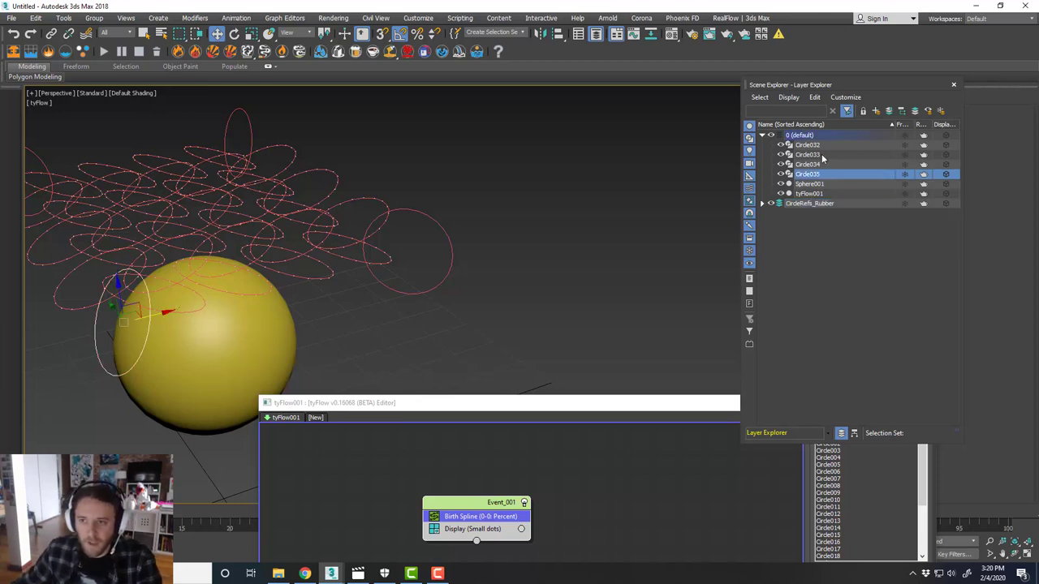
{"action": "left_click", "coordinate": [822, 149], "text": "shift"}
{"action": "middle_click_drag", "start_coordinate": [412, 241], "coordinate": [455, 236], "text": "alt"}
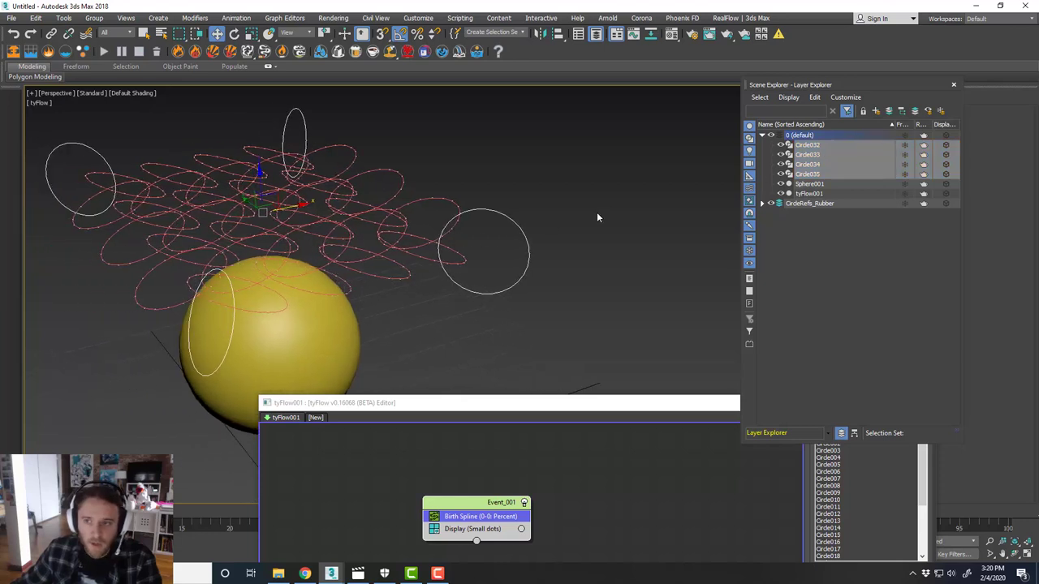
{"action": "left_click", "coordinate": [875, 111]}
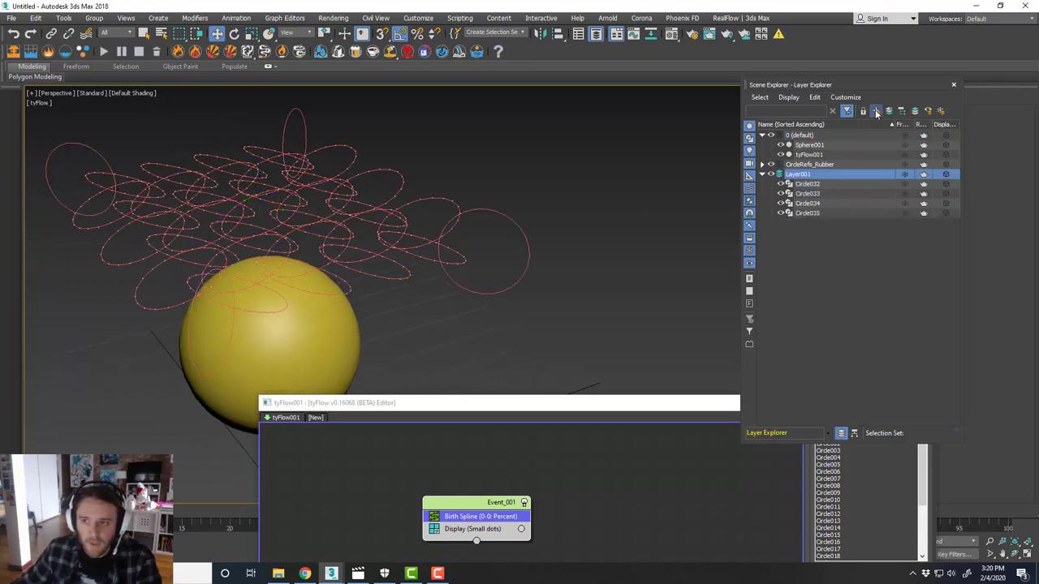
{"action": "left_click", "coordinate": [800, 175]}
{"action": "key", "text": "BackSpace"}
{"action": "type", "text": "Circle"}
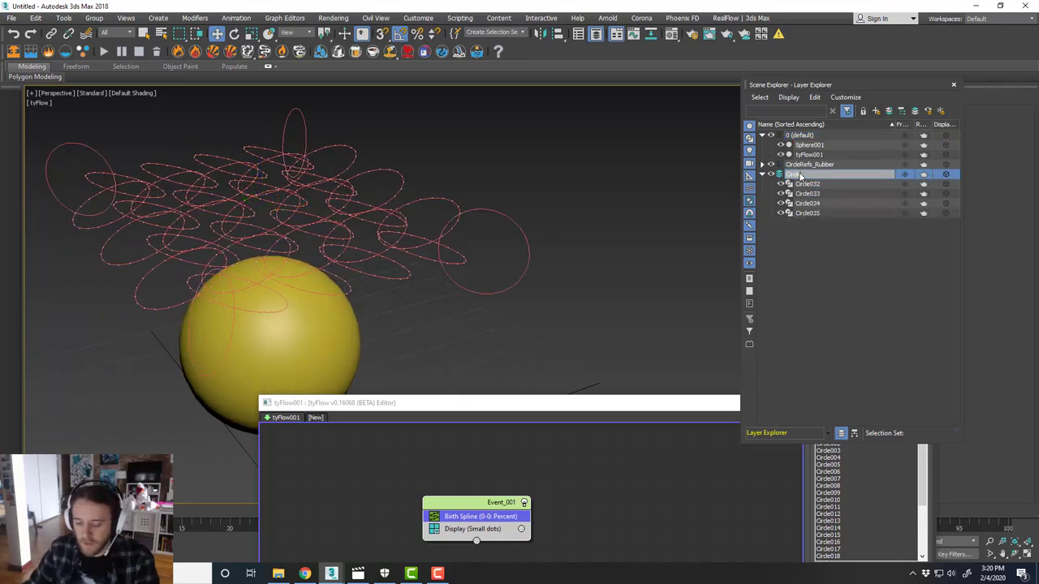
{"action": "type", "text": "Refs_Meta"}
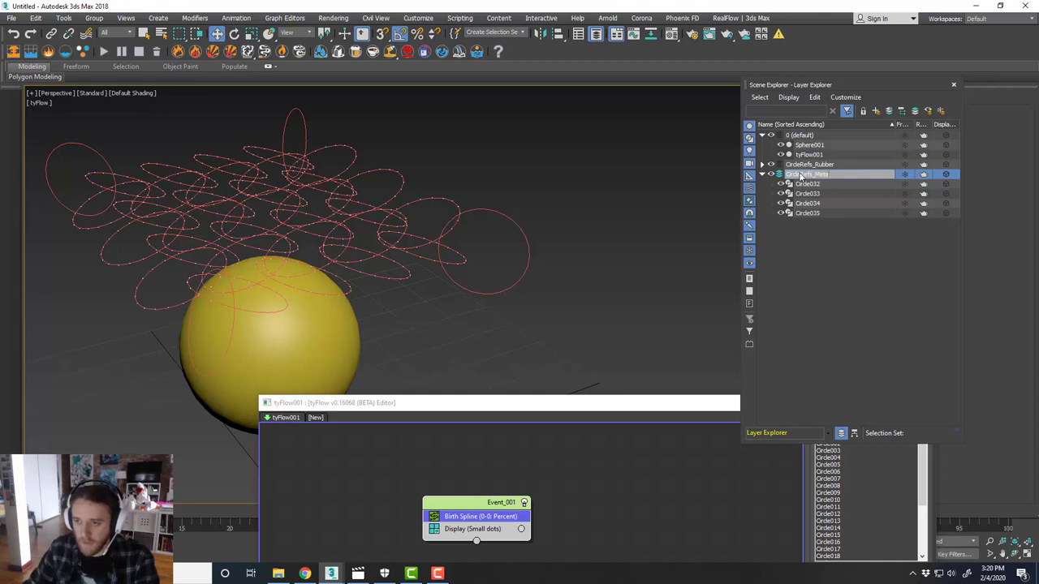
{"action": "key", "text": "Return"}
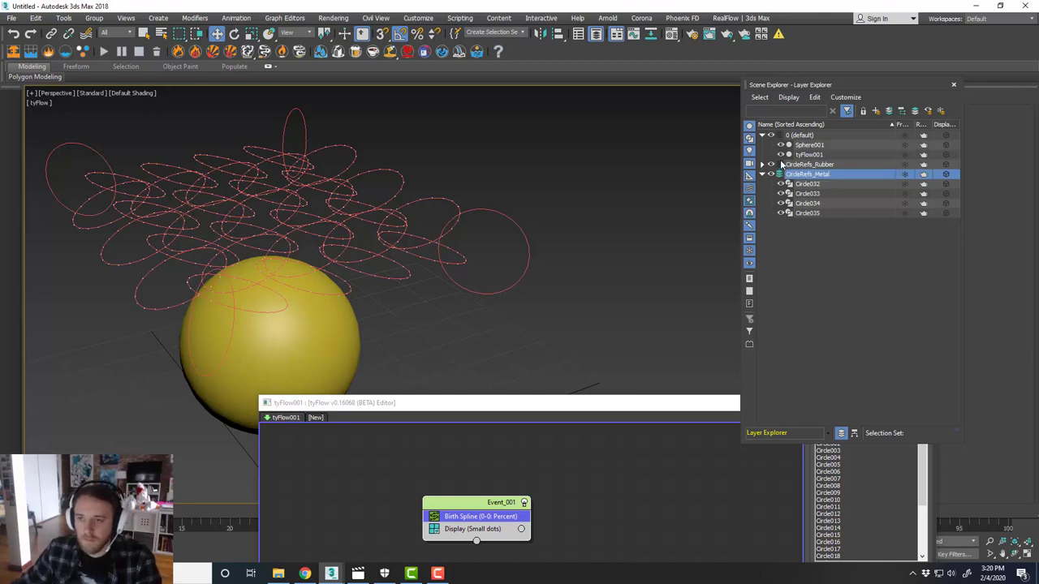
Step: Hide the CircleRefs_Rubber layer and bring the tyFlow editor back up beside the net
{"action": "left_click", "coordinate": [763, 175]}
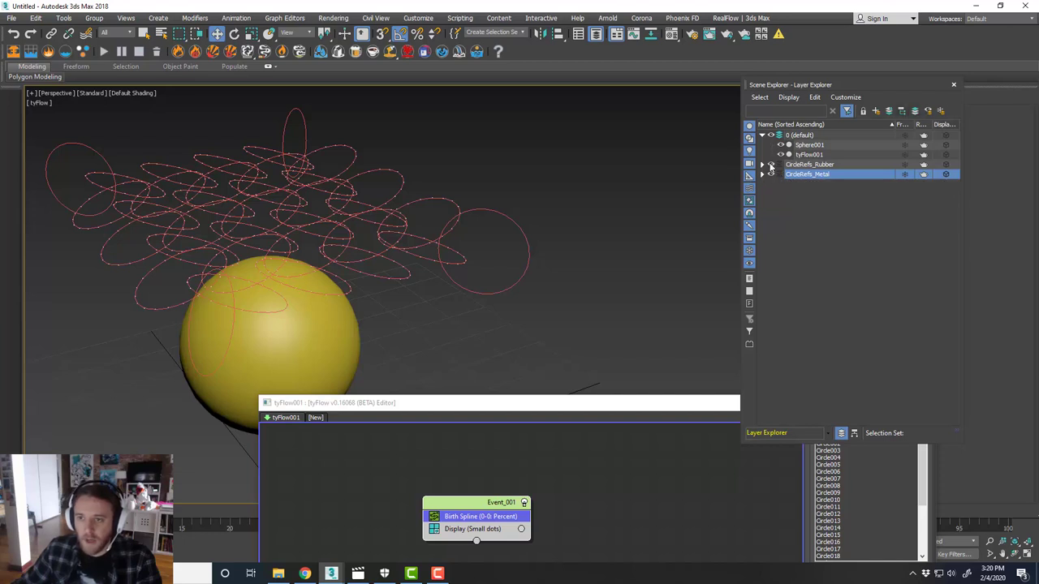
{"action": "left_click", "coordinate": [771, 164]}
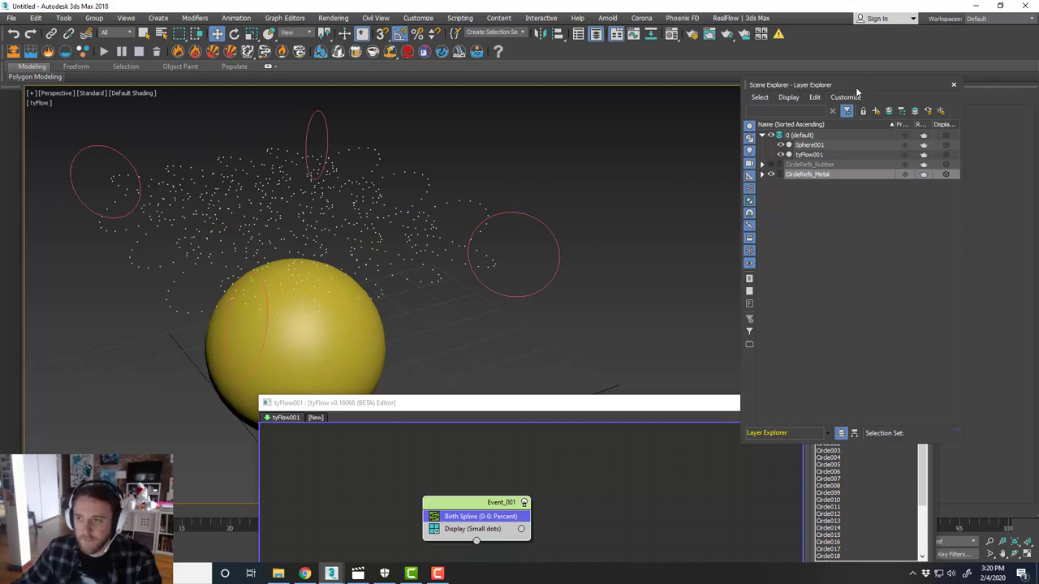
{"action": "left_click_drag", "start_coordinate": [856, 86], "coordinate": [1038, 126]}
{"action": "left_click_drag", "start_coordinate": [622, 402], "coordinate": [677, 247]}
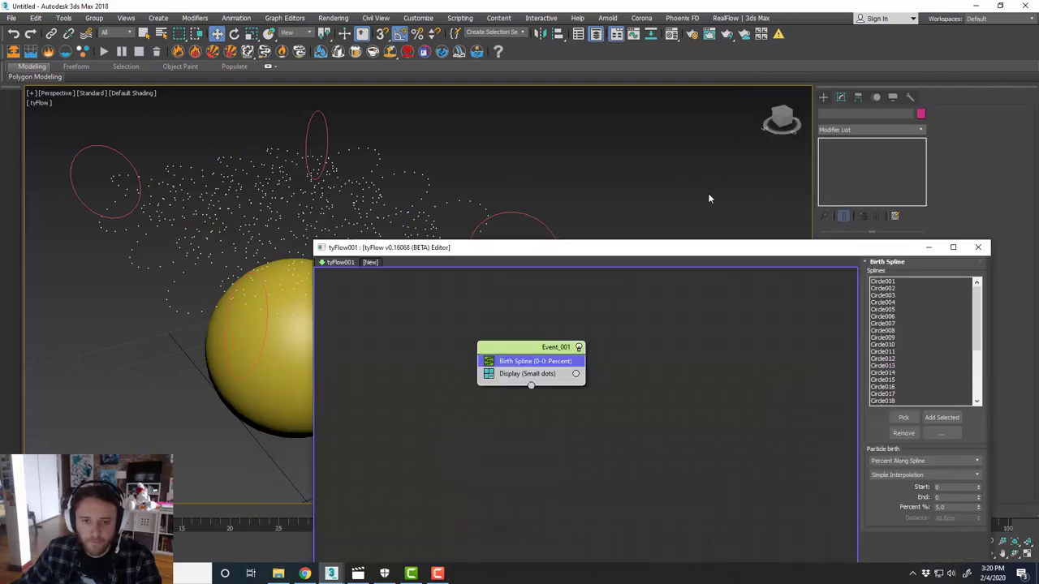
{"action": "left_click_drag", "start_coordinate": [708, 198], "coordinate": [735, 39]}
Step: Add a Shape operator to the Birth Spline event and set the Display operator's type to Geometry
{"action": "middle_click_drag", "start_coordinate": [291, 231], "coordinate": [329, 276]}
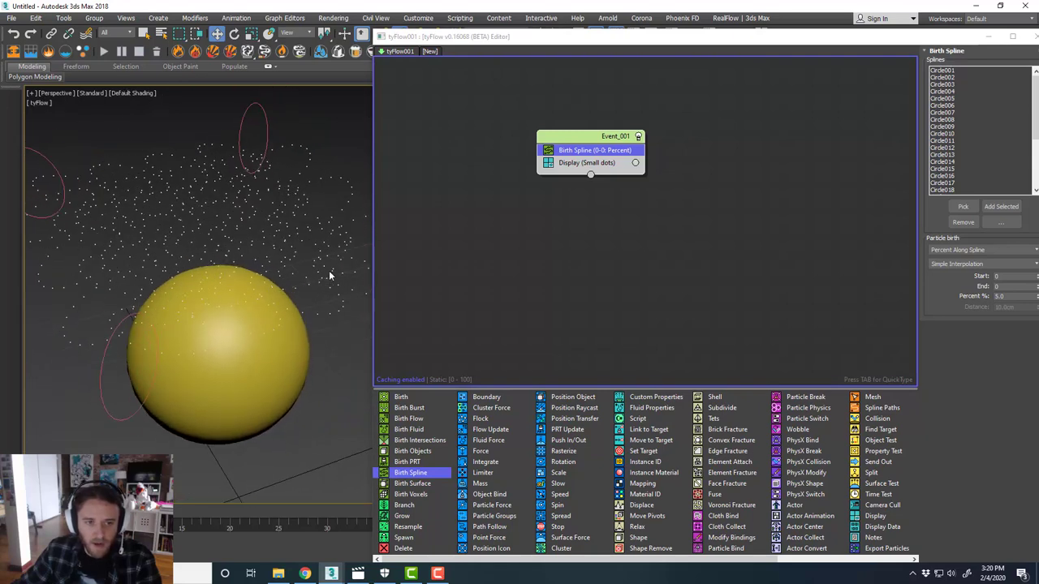
{"action": "scroll", "coordinate": [322, 180], "scroll_direction": "up", "scroll_amount": 2}
{"action": "scroll", "coordinate": [322, 180], "scroll_direction": "down", "scroll_amount": 2}
{"action": "mouse_move", "coordinate": [324, 206]}
{"action": "middle_mouse_down", "text": "alt"}
{"action": "mouse_move", "coordinate": [339, 203]}
{"action": "mouse_move", "coordinate": [274, 204]}
{"action": "mouse_move", "coordinate": [292, 225]}
{"action": "middle_mouse_up", "text": "alt"}
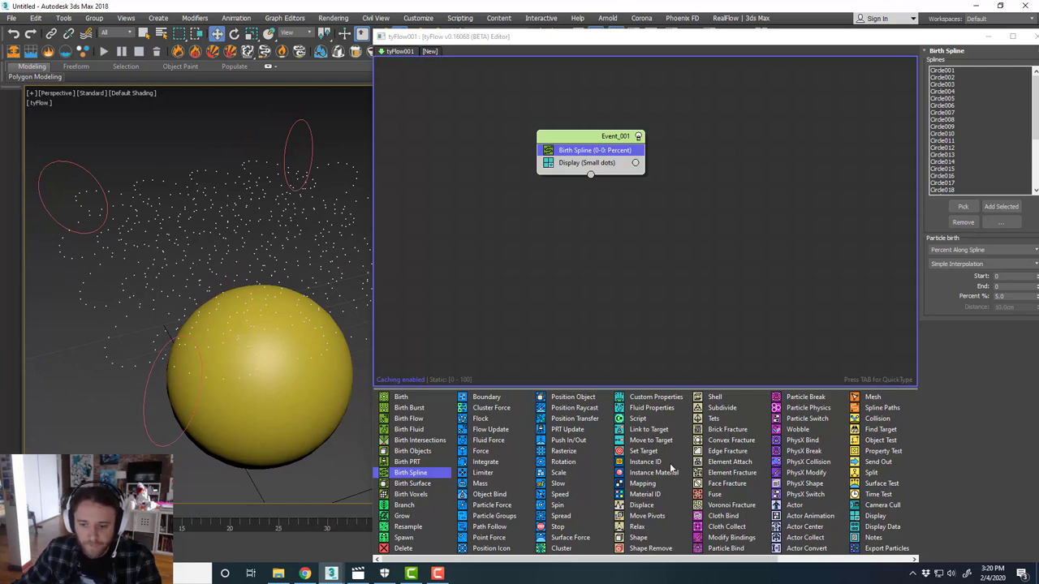
{"action": "left_click_drag", "start_coordinate": [645, 539], "coordinate": [608, 171]}
{"action": "left_click", "coordinate": [604, 175]}
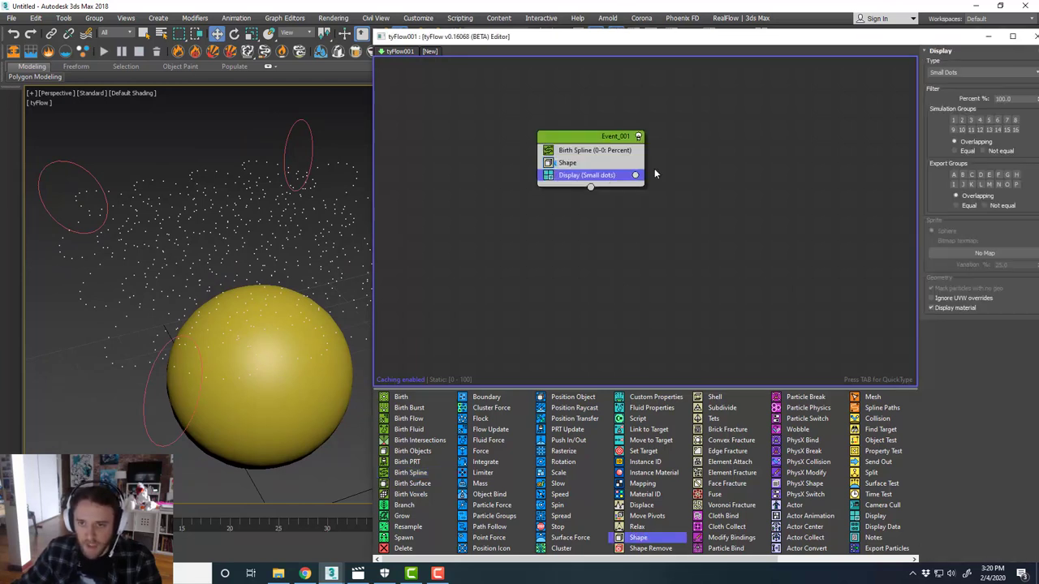
{"action": "left_click", "coordinate": [952, 78]}
{"action": "left_click", "coordinate": [954, 123]}
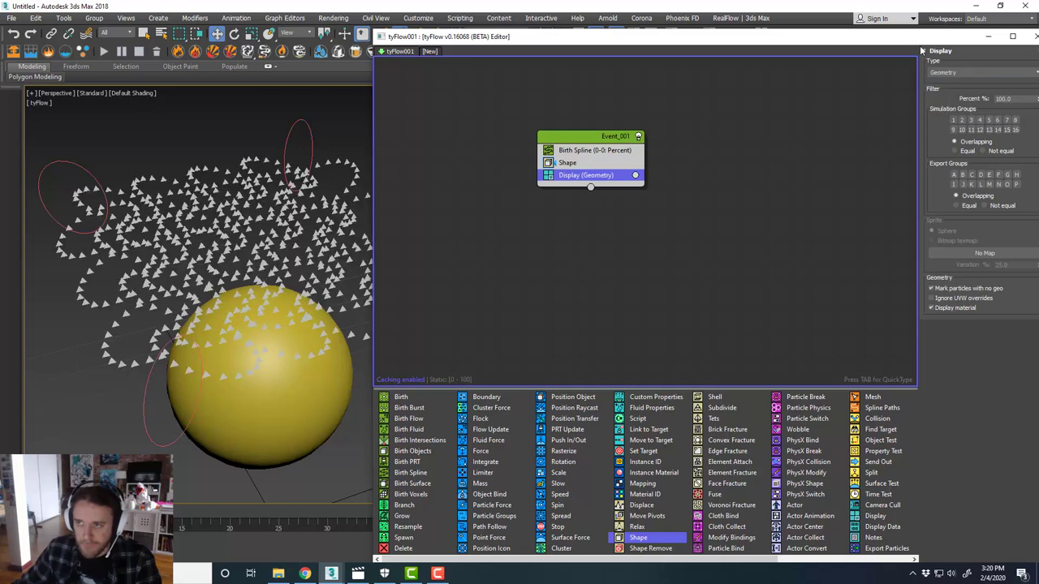
Step: Set the Shape operator's mesh to the 3D Geosphere (MidRes) and check the particles along the rings up close
{"action": "left_click_drag", "start_coordinate": [918, 41], "coordinate": [889, 33]}
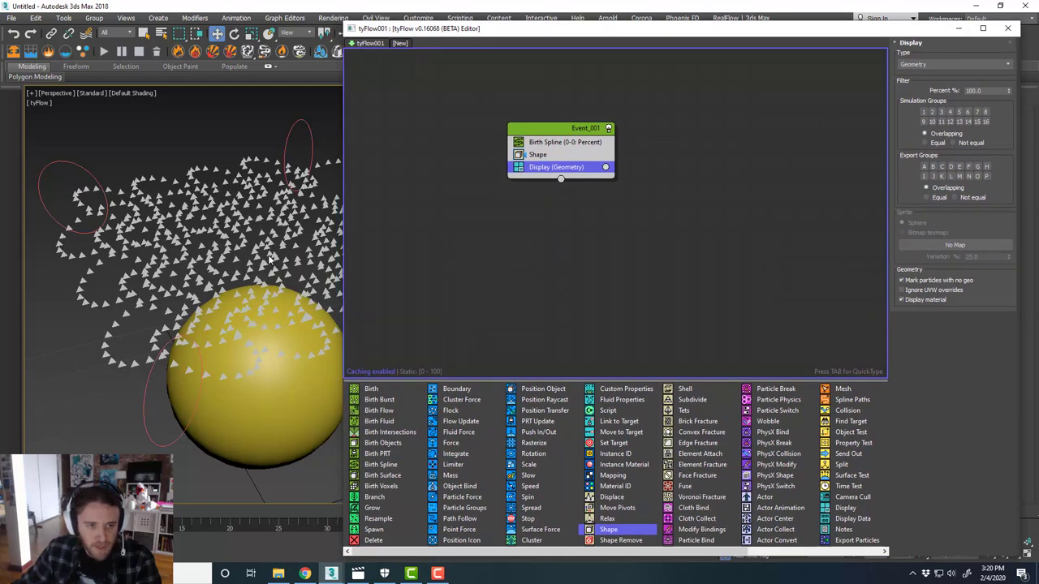
{"action": "mouse_move", "coordinate": [278, 261]}
{"action": "middle_mouse_down"}
{"action": "mouse_move", "coordinate": [227, 255]}
{"action": "mouse_move", "coordinate": [258, 258]}
{"action": "middle_mouse_up"}
{"action": "left_click", "coordinate": [560, 155]}
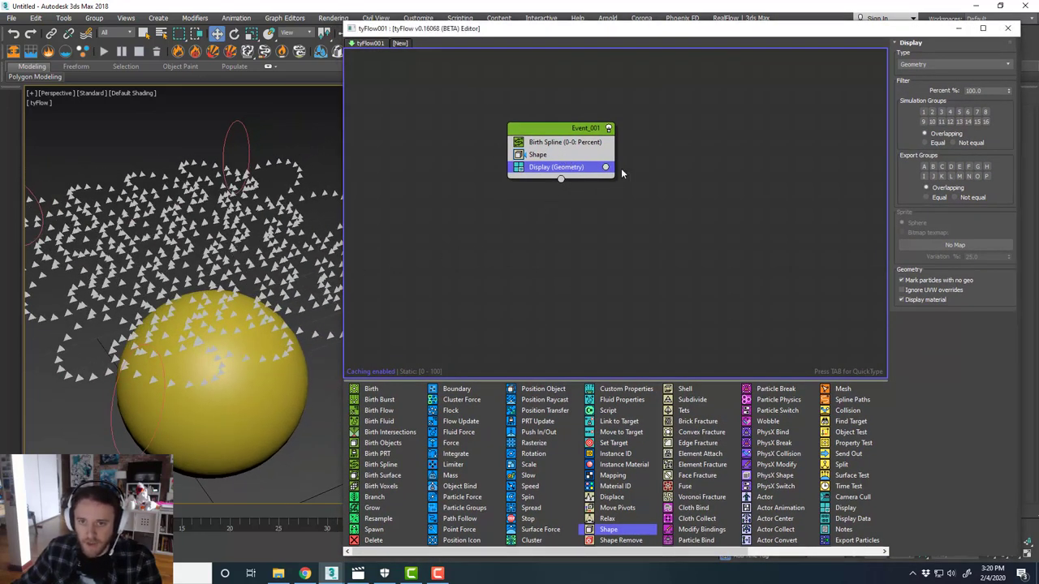
{"action": "left_click", "coordinate": [912, 329]}
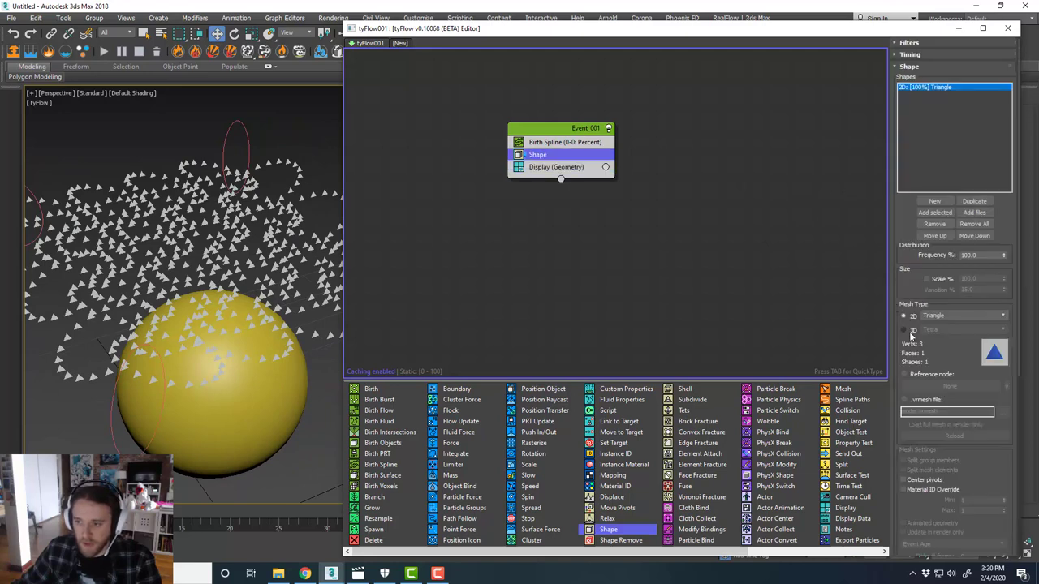
{"action": "left_click", "coordinate": [957, 329]}
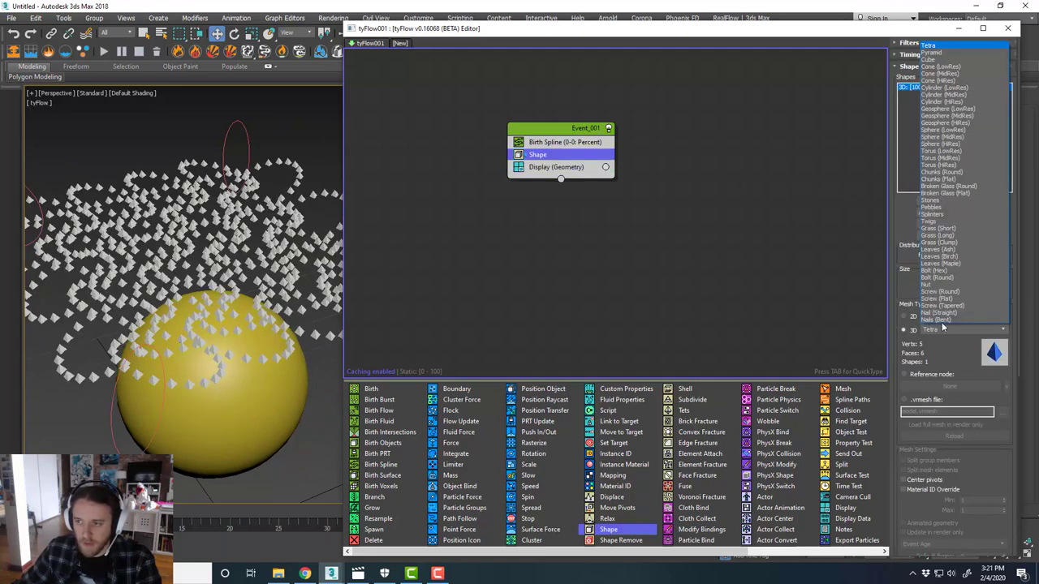
{"action": "left_click", "coordinate": [973, 116]}
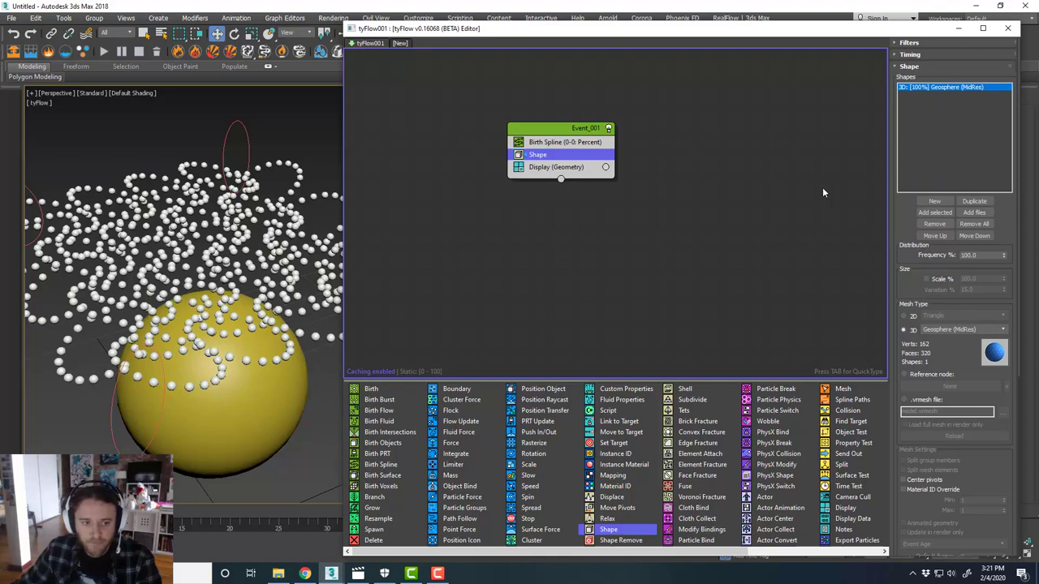
{"action": "scroll", "coordinate": [269, 290], "scroll_direction": "up", "scroll_amount": 2}
{"action": "scroll", "coordinate": [289, 278], "scroll_direction": "down", "scroll_amount": 2}
{"action": "mouse_move", "coordinate": [253, 275]}
{"action": "middle_mouse_down", "text": "alt"}
{"action": "mouse_move", "coordinate": [291, 272]}
{"action": "mouse_move", "coordinate": [260, 282]}
{"action": "middle_mouse_up", "text": "alt"}
{"action": "scroll", "coordinate": [259, 282], "scroll_direction": "up", "scroll_amount": 3}
{"action": "scroll", "coordinate": [268, 277], "scroll_direction": "down", "scroll_amount": 3}
{"action": "scroll", "coordinate": [277, 271], "scroll_direction": "up", "scroll_amount": 3}
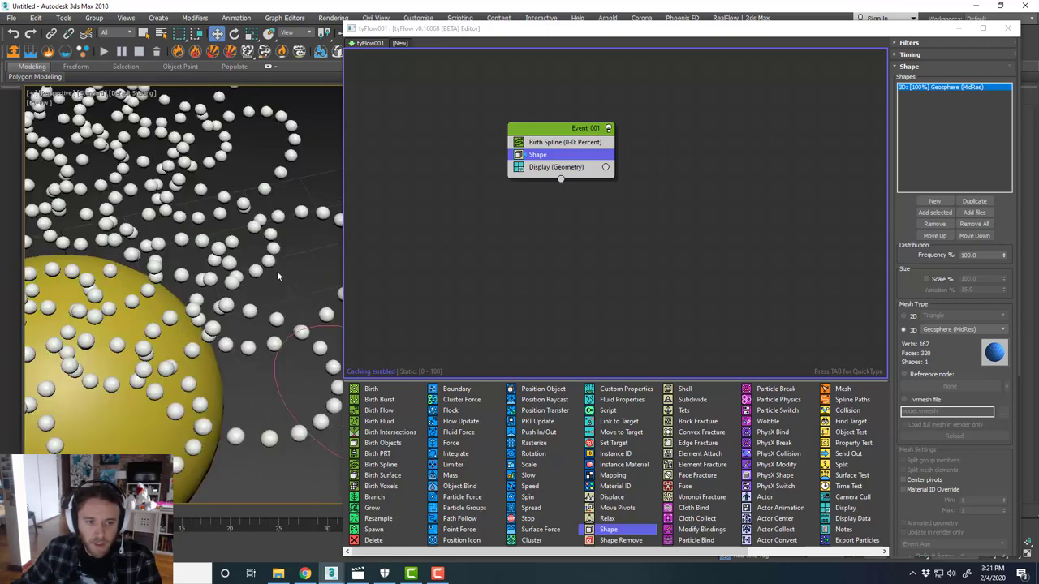
Step: Narrow the tyFlow editor's event graph so the whole net and sphere are visible beside it
{"action": "scroll", "coordinate": [288, 270], "scroll_direction": "down", "scroll_amount": 3}
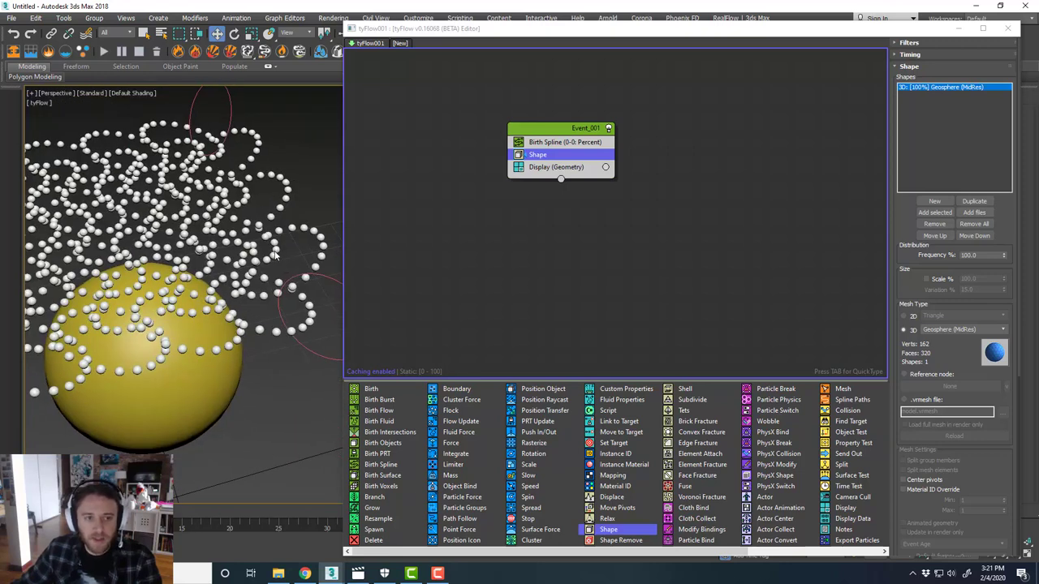
{"action": "middle_click_drag", "start_coordinate": [273, 250], "coordinate": [295, 264]}
{"action": "left_click_drag", "start_coordinate": [342, 113], "coordinate": [548, 113]}
{"action": "middle_click_drag", "start_coordinate": [463, 166], "coordinate": [456, 199]}
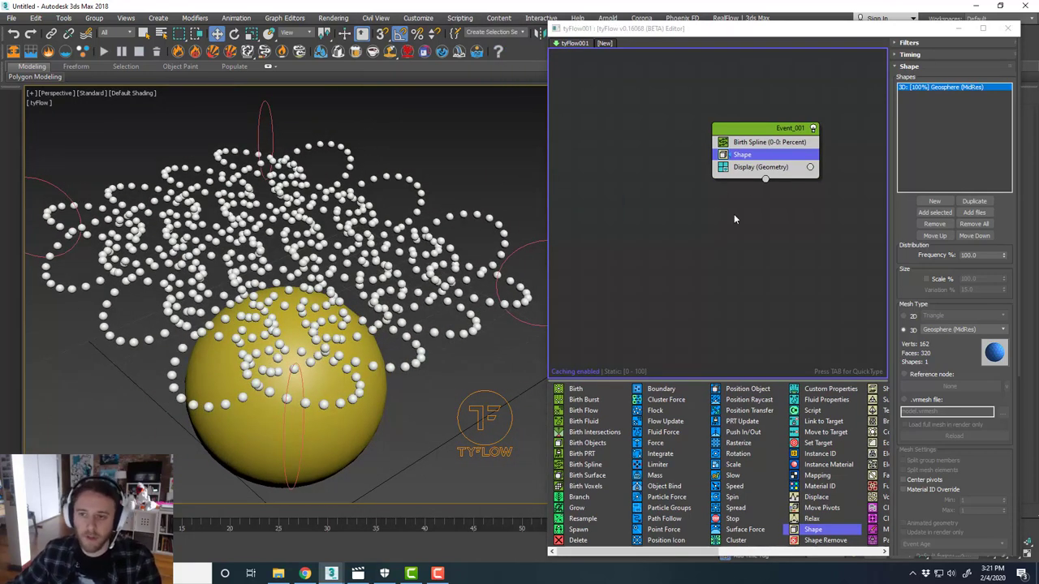
Step: Enable scaling on the Shape operator and set the particle scale to 150%
{"action": "left_click_drag", "start_coordinate": [763, 130], "coordinate": [698, 122]}
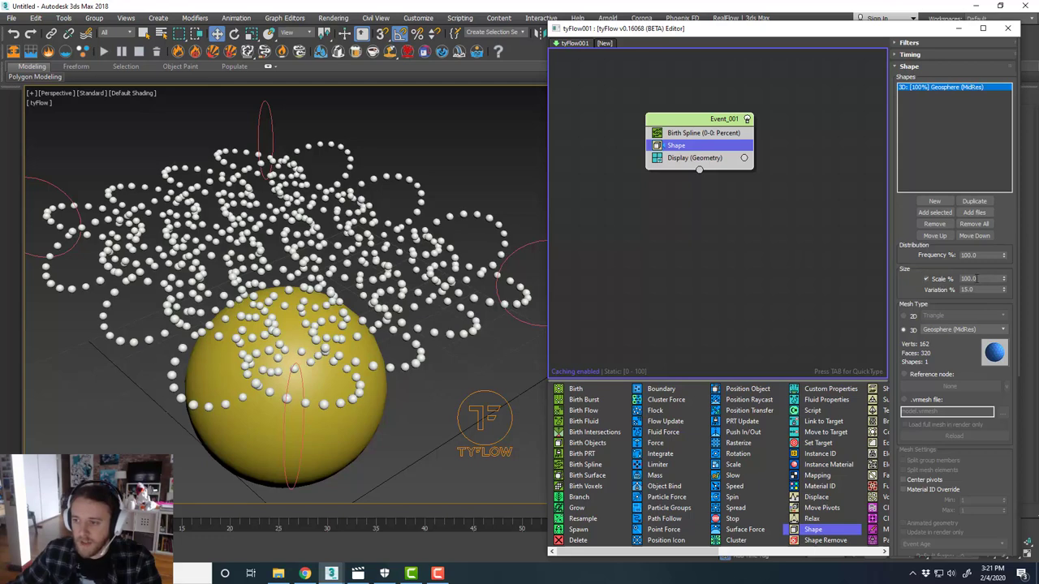
{"action": "key", "text": "Tab"}
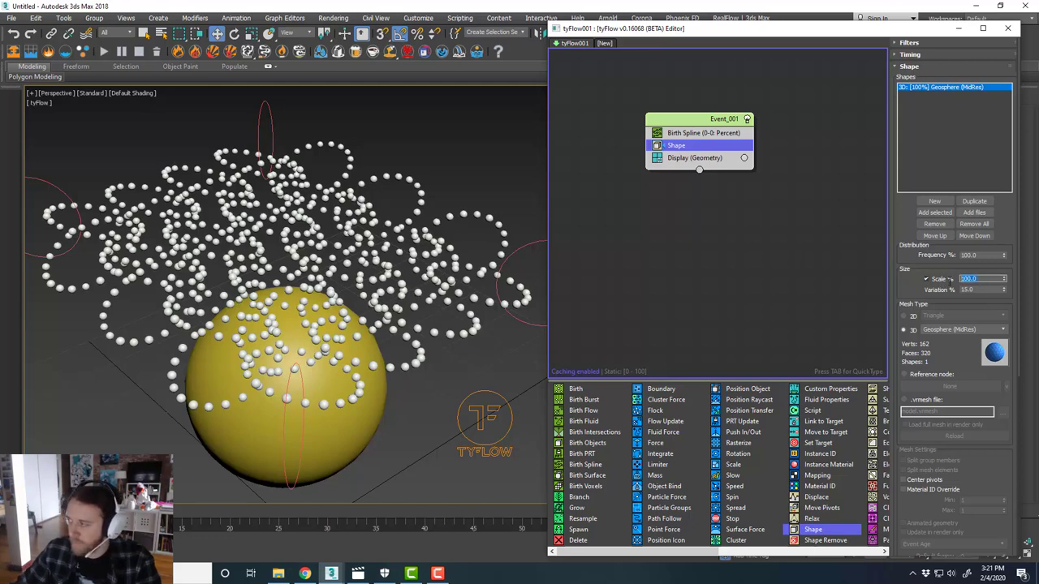
{"action": "type", "text": "150"}
{"action": "key", "text": "Return"}
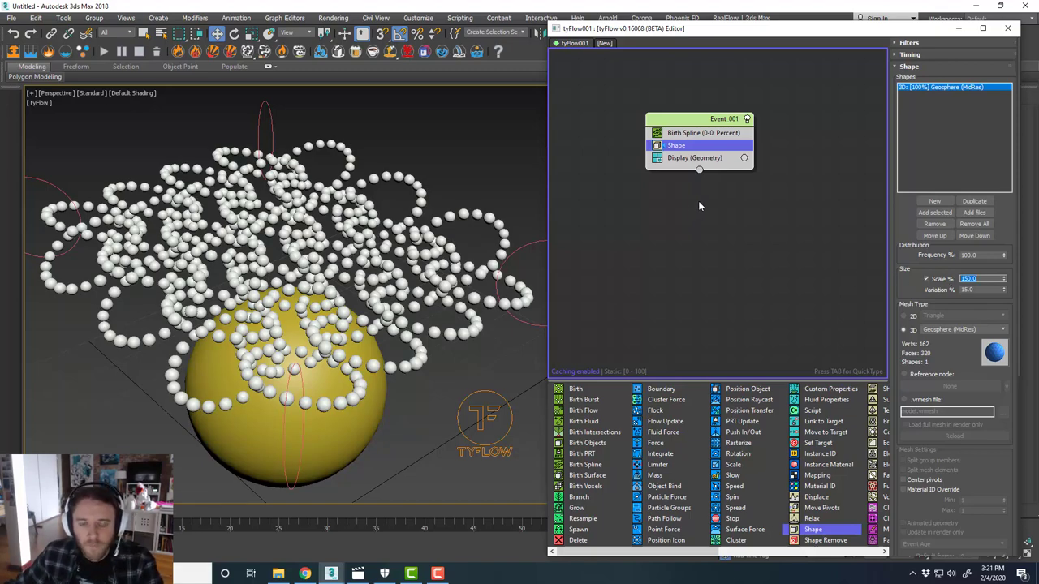
Step: Inspect the particle spacing along the rings up close and review the Birth Spline and Shape settings
{"action": "middle_click_drag", "start_coordinate": [446, 250], "coordinate": [418, 263], "text": "alt"}
{"action": "scroll", "coordinate": [415, 262], "scroll_direction": "up", "scroll_amount": 6}
{"action": "left_click", "coordinate": [706, 134]}
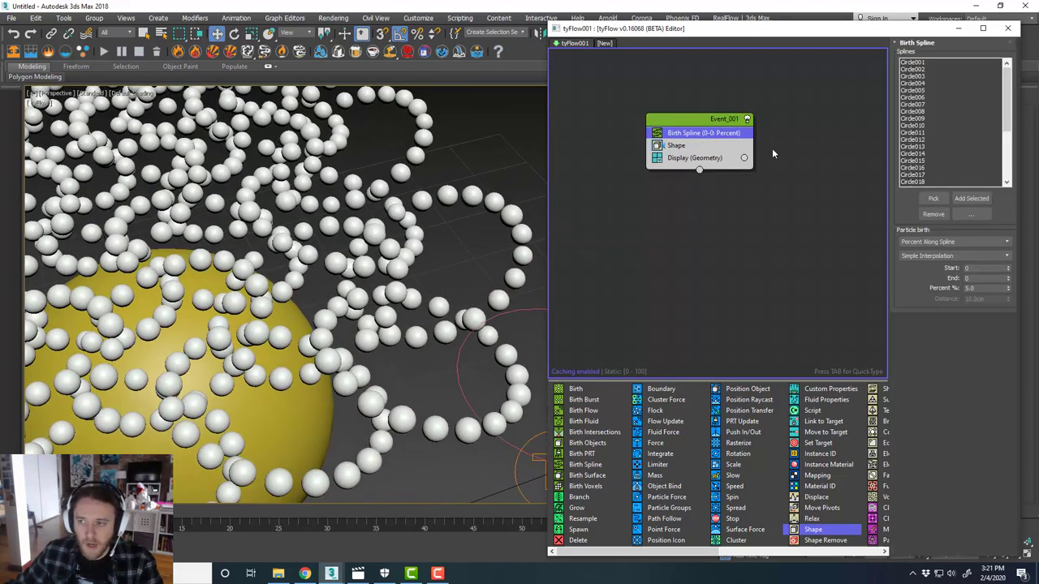
{"action": "left_click", "coordinate": [719, 146]}
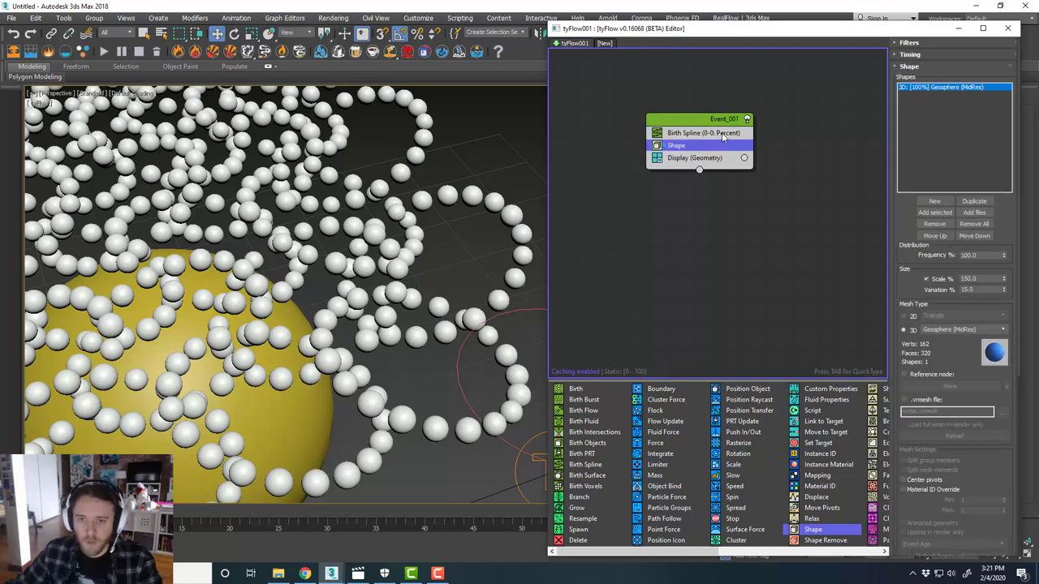
{"action": "left_click", "coordinate": [723, 135]}
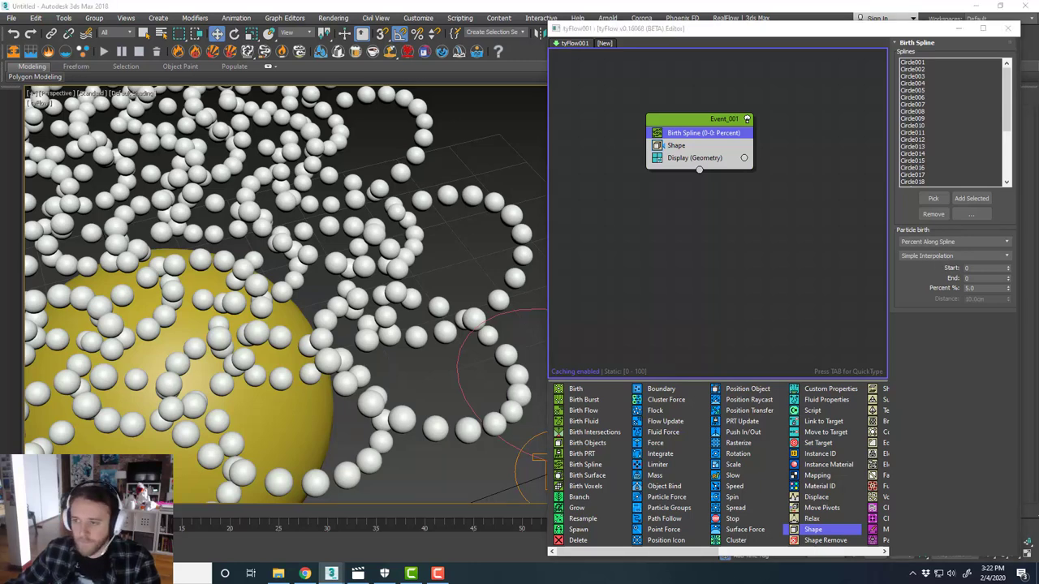
Step: Try slightly different particle percentages on the Birth Spline operator, up to 5.2 and back to 5.0
{"action": "left_click", "coordinate": [1009, 292]}
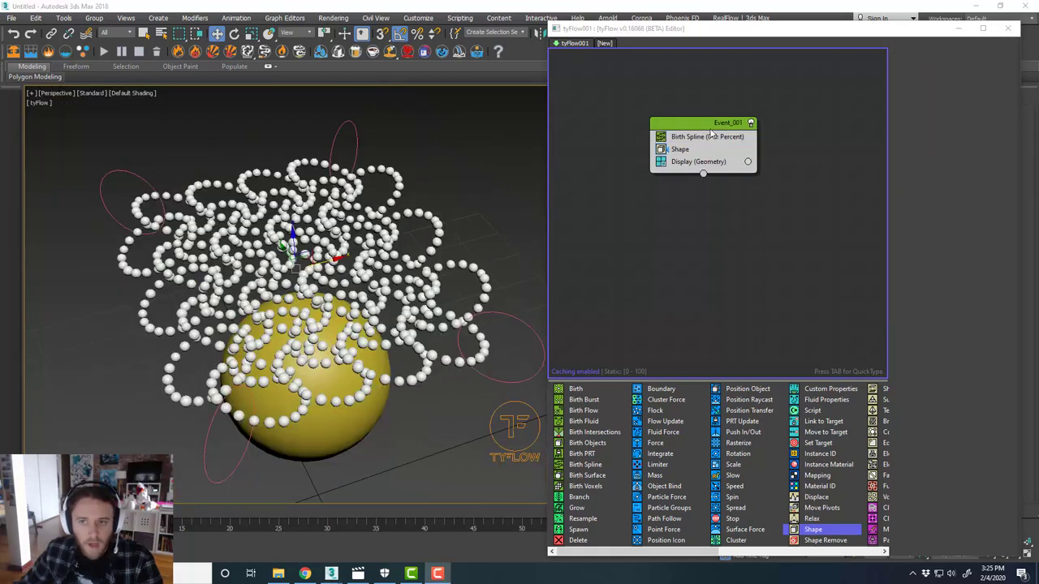
{"action": "left_click_drag", "start_coordinate": [725, 129], "coordinate": [703, 135]}
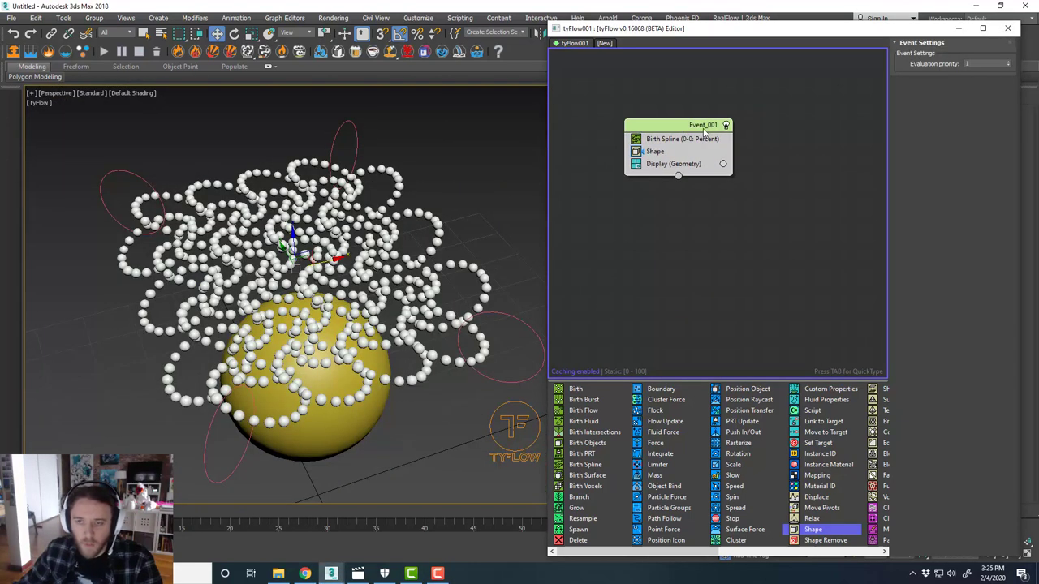
{"action": "left_click", "coordinate": [693, 144]}
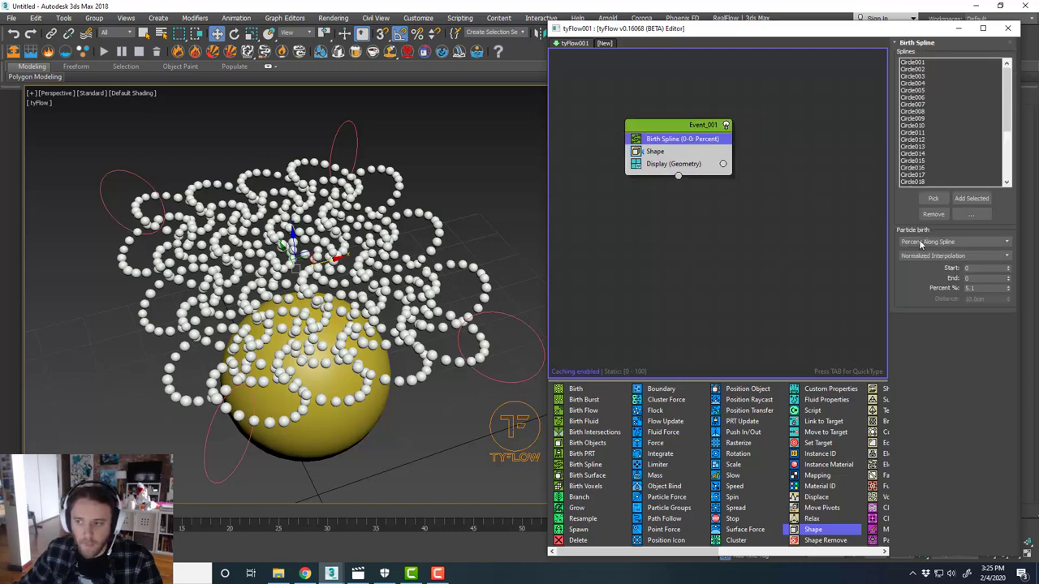
{"action": "left_click", "coordinate": [1009, 287]}
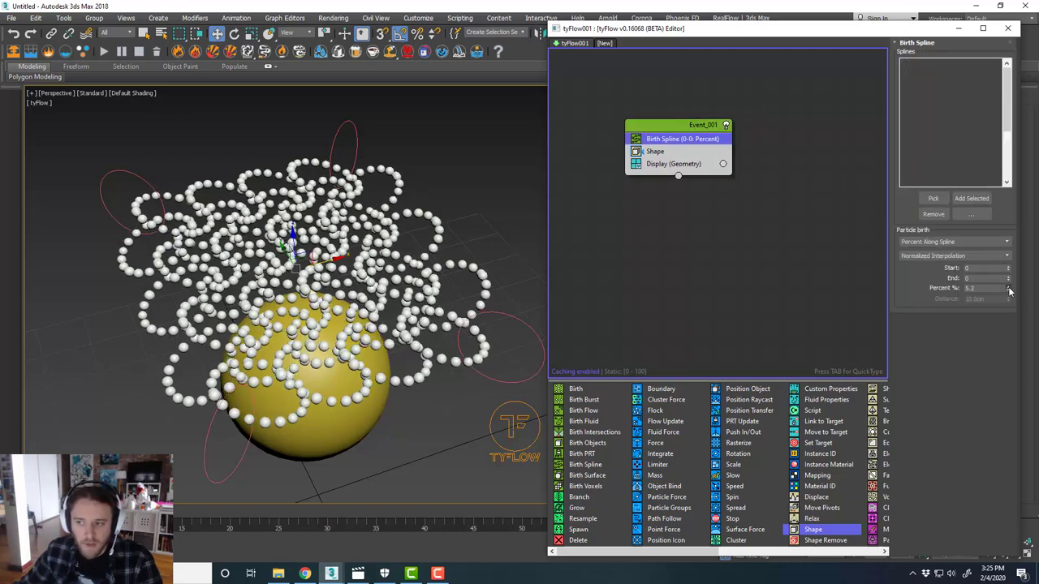
{"action": "left_click", "coordinate": [1009, 287]}
{"action": "left_click", "coordinate": [1009, 289]}
{"action": "left_click", "coordinate": [1009, 290]}
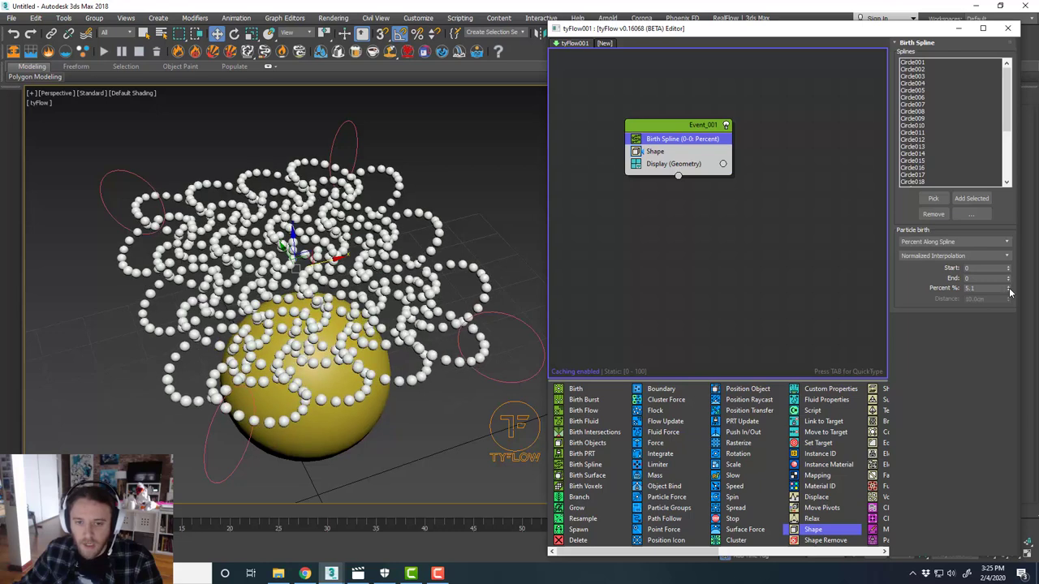
{"action": "left_click", "coordinate": [1008, 290]}
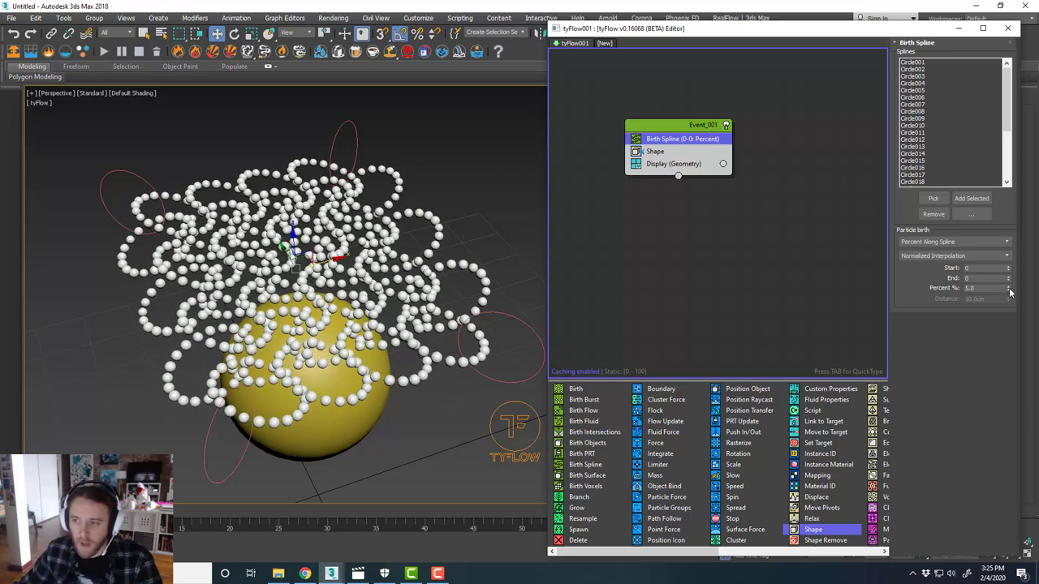
Step: Switch the Birth Spline operator to Distance Along Spline with a distance of 2.0 cm
{"action": "left_click", "coordinate": [987, 240]}
{"action": "left_click", "coordinate": [988, 261]}
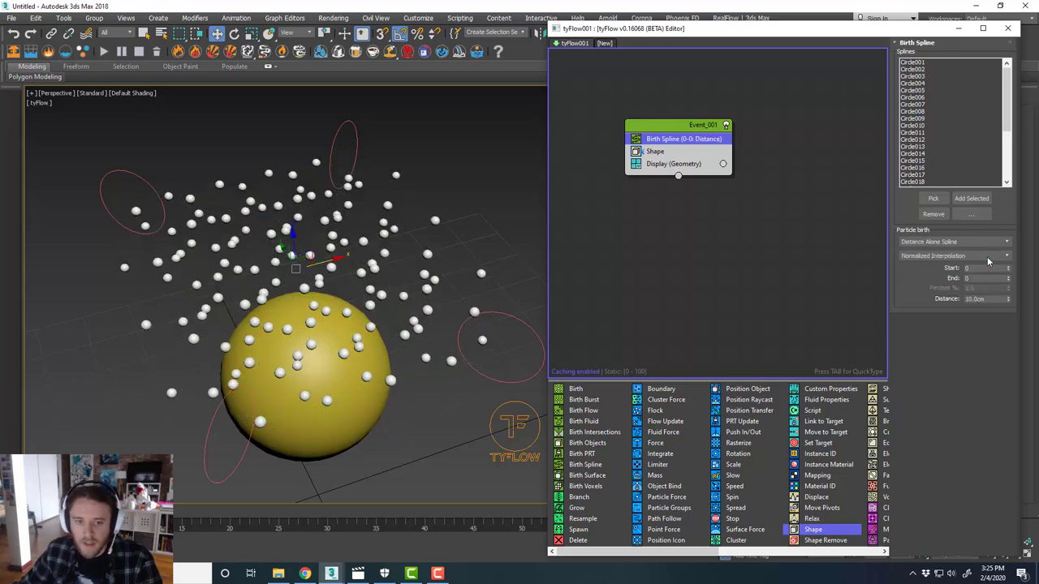
{"action": "left_click_drag", "start_coordinate": [1009, 302], "coordinate": [1014, 342]}
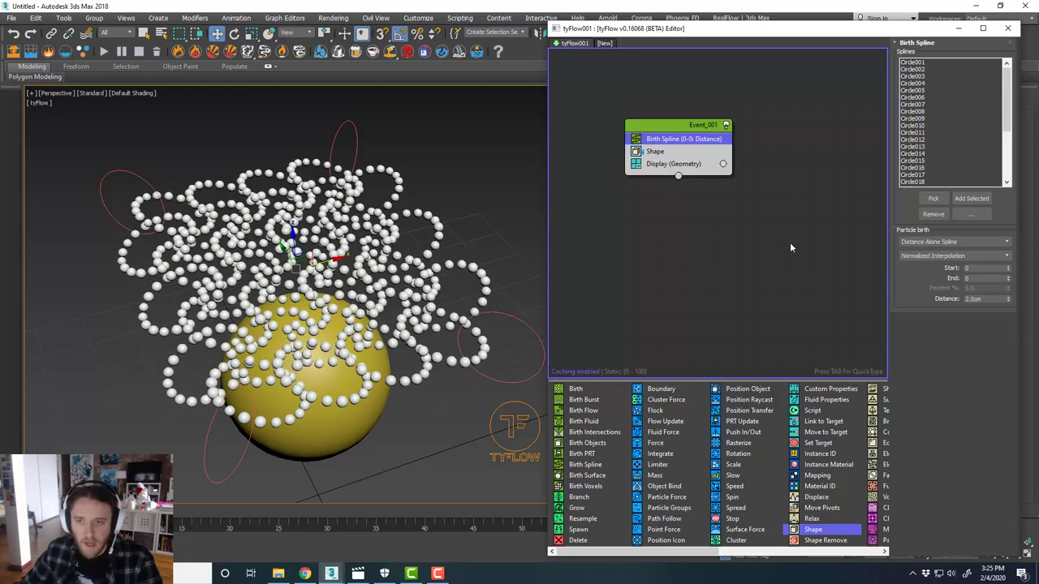
Step: Delete the Birth Spline event and create a new Birth event with its end frame set to 0
{"action": "left_click_drag", "start_coordinate": [688, 129], "coordinate": [697, 117]}
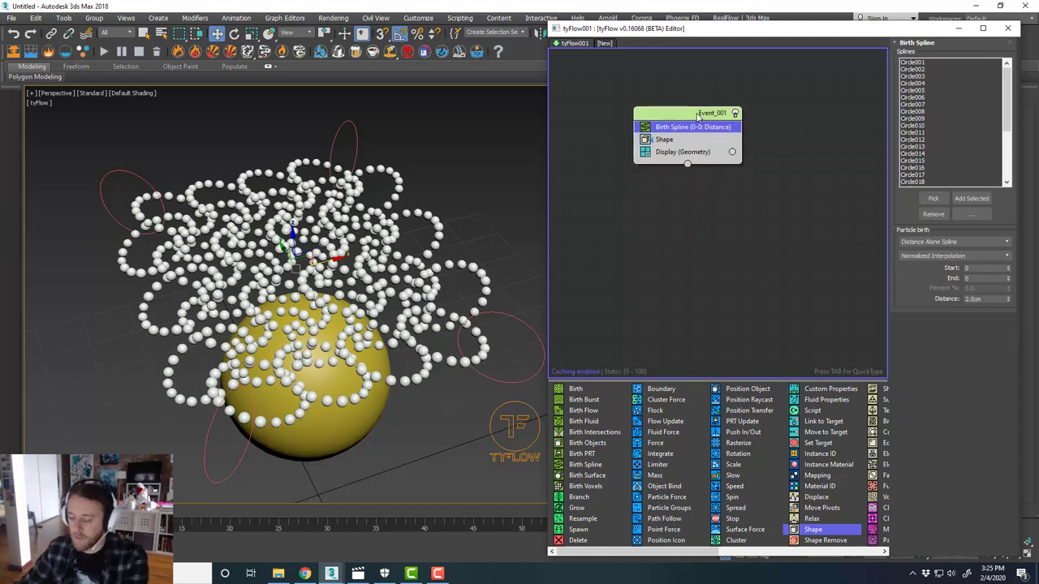
{"action": "key", "text": "Delete"}
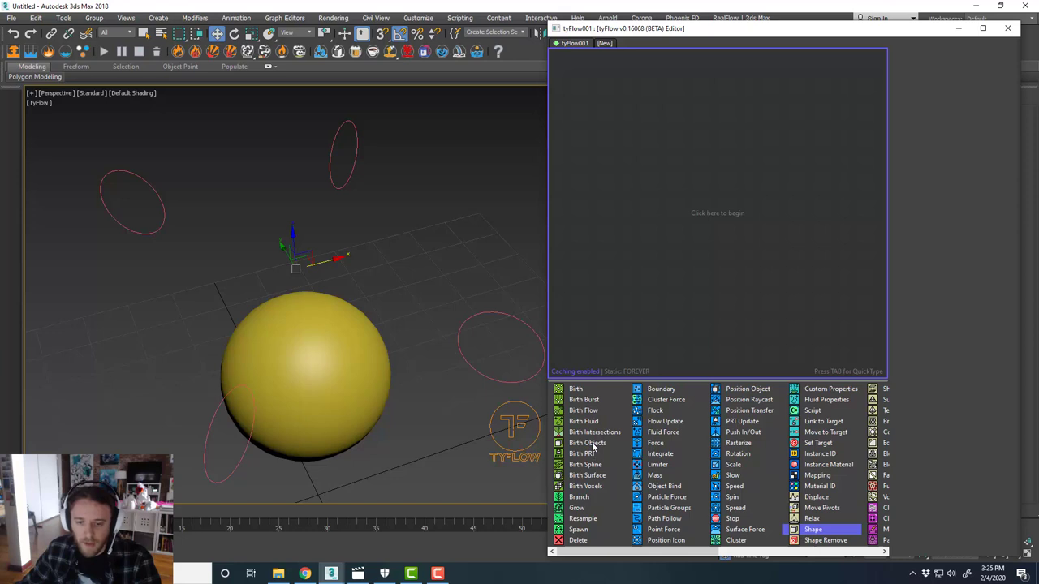
{"action": "left_click", "coordinate": [689, 219]}
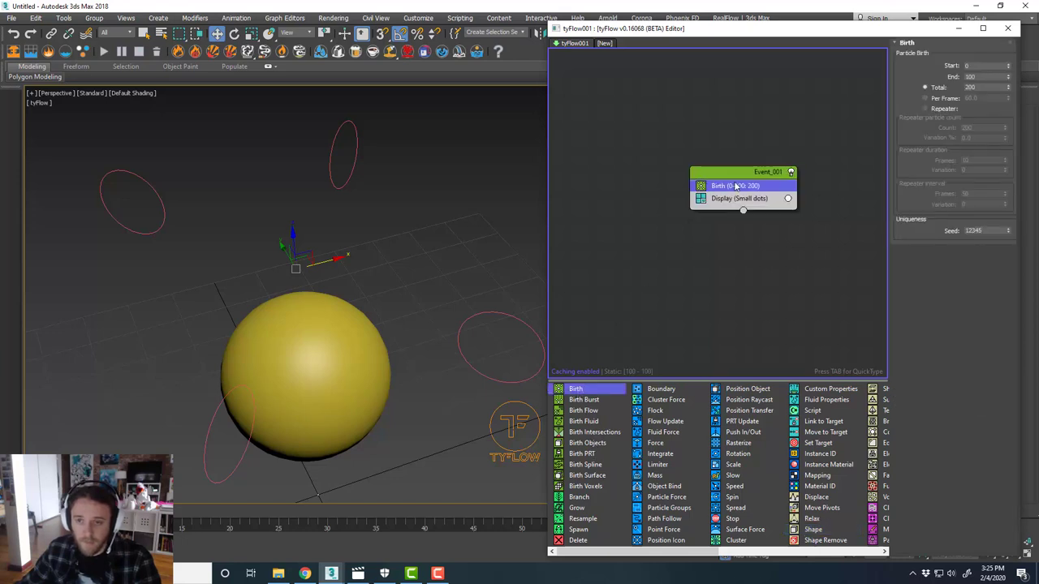
{"action": "left_click_drag", "start_coordinate": [774, 195], "coordinate": [721, 148]}
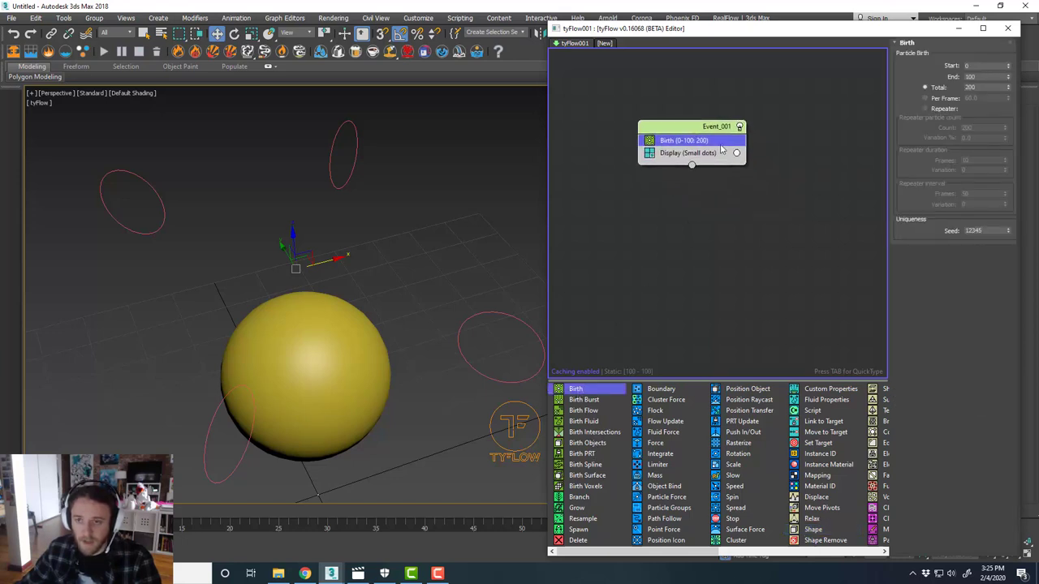
{"action": "double_click", "coordinate": [983, 76]}
{"action": "type", "text": "0"}
{"action": "key", "text": "Tab"}
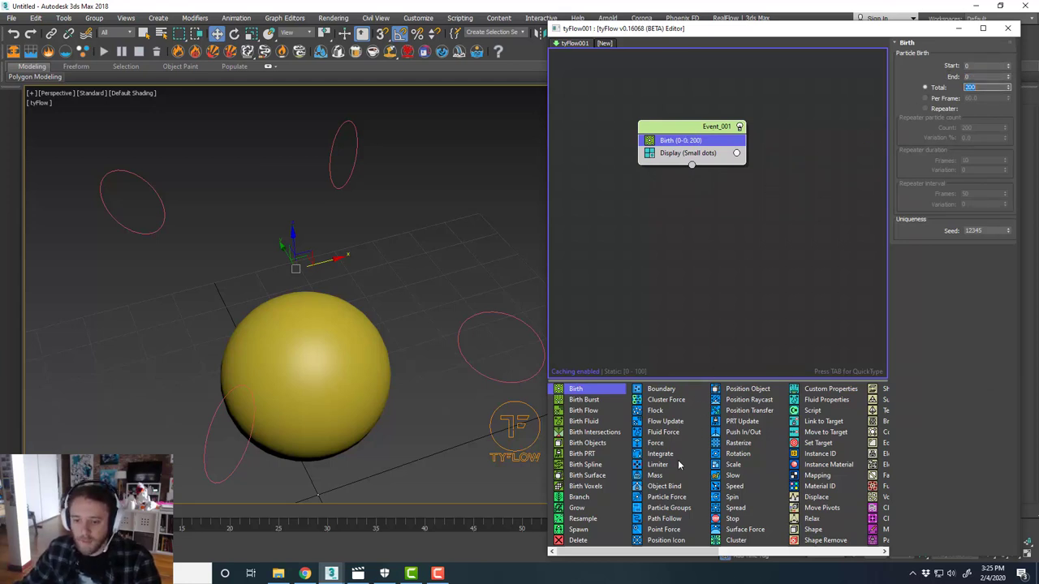
Step: Add a Position Object operator after Birth, unhide the CircleRefs_Rubber layer and add all its circles as the operator's objects
{"action": "left_click_drag", "start_coordinate": [748, 389], "coordinate": [704, 151]}
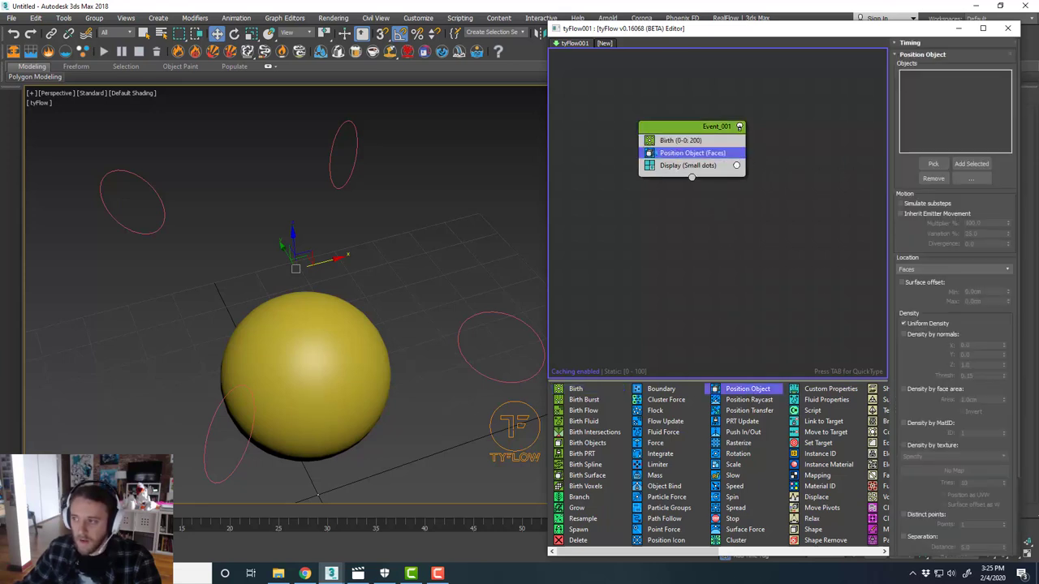
{"action": "left_click_drag", "start_coordinate": [1038, 99], "coordinate": [799, 99]}
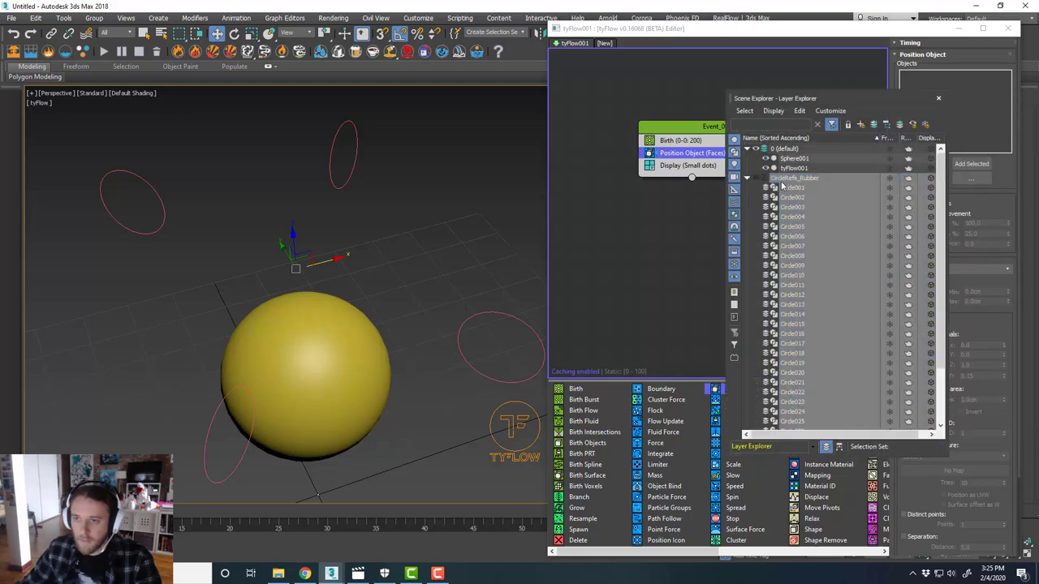
{"action": "left_click", "coordinate": [747, 177]}
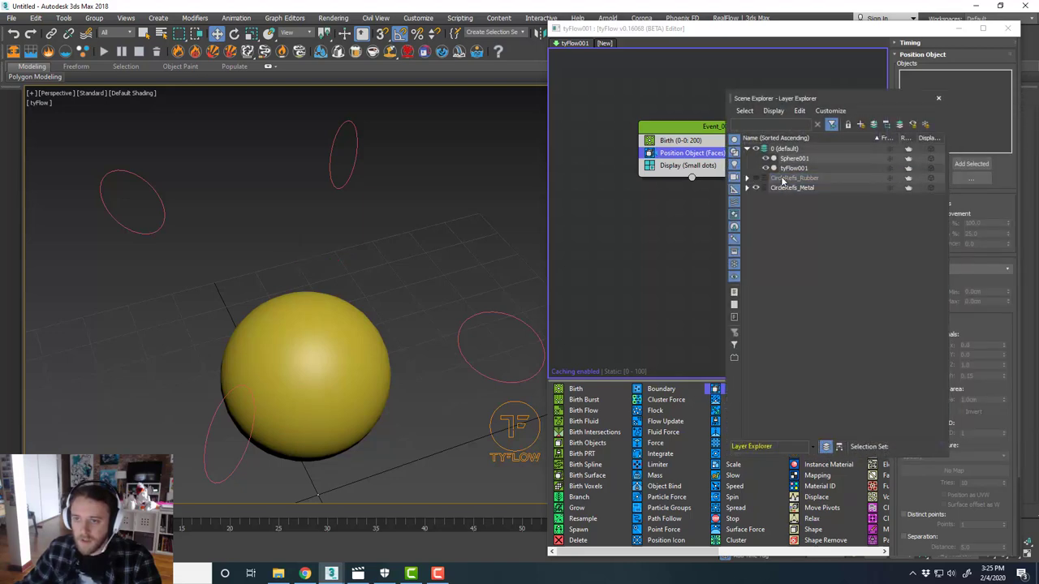
{"action": "left_click", "coordinate": [755, 177]}
{"action": "double_click", "coordinate": [788, 180]}
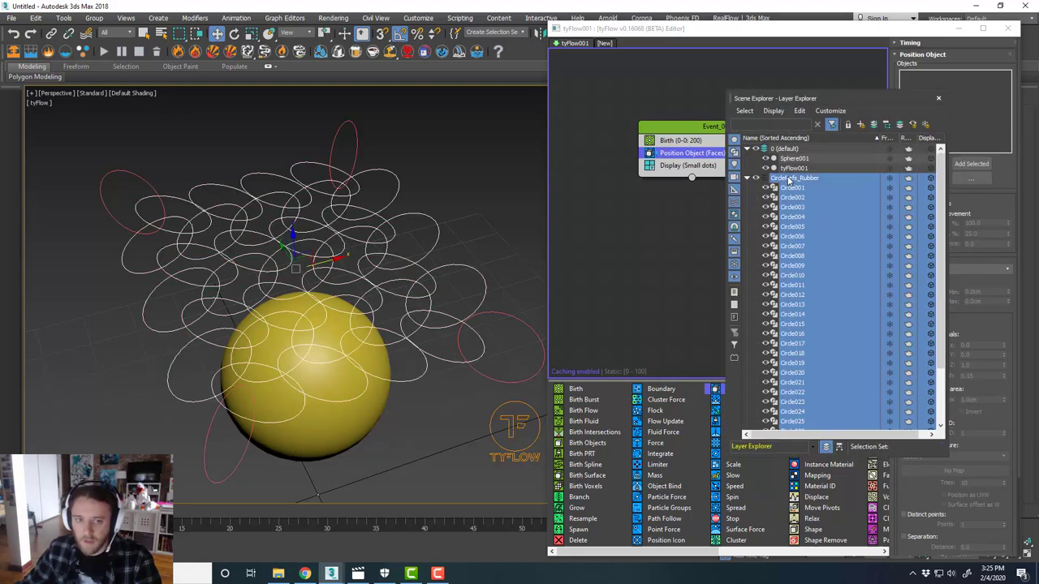
{"action": "left_click", "coordinate": [747, 178]}
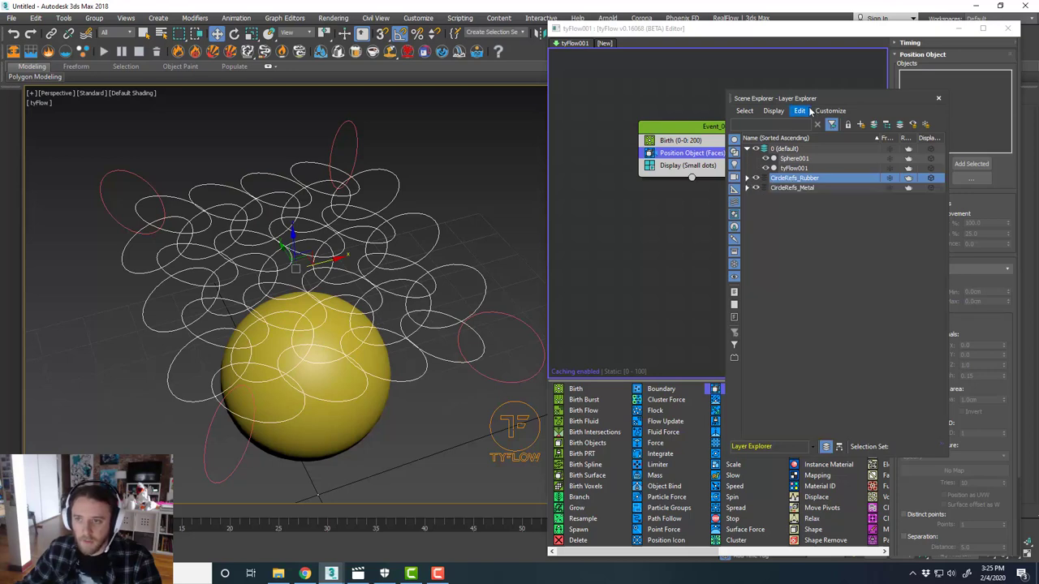
{"action": "left_click_drag", "start_coordinate": [809, 101], "coordinate": [1038, 112]}
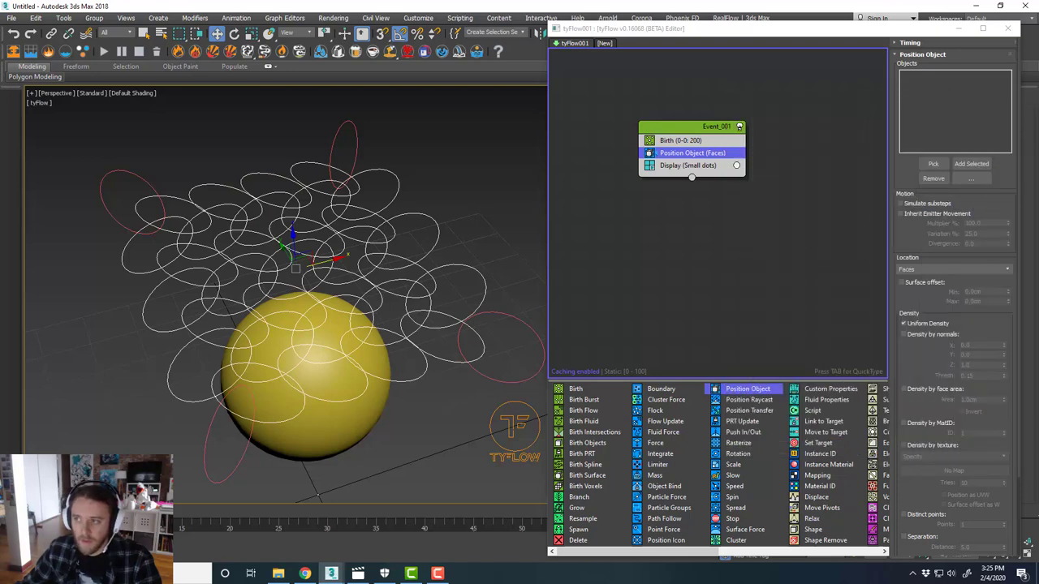
{"action": "left_click", "coordinate": [963, 165]}
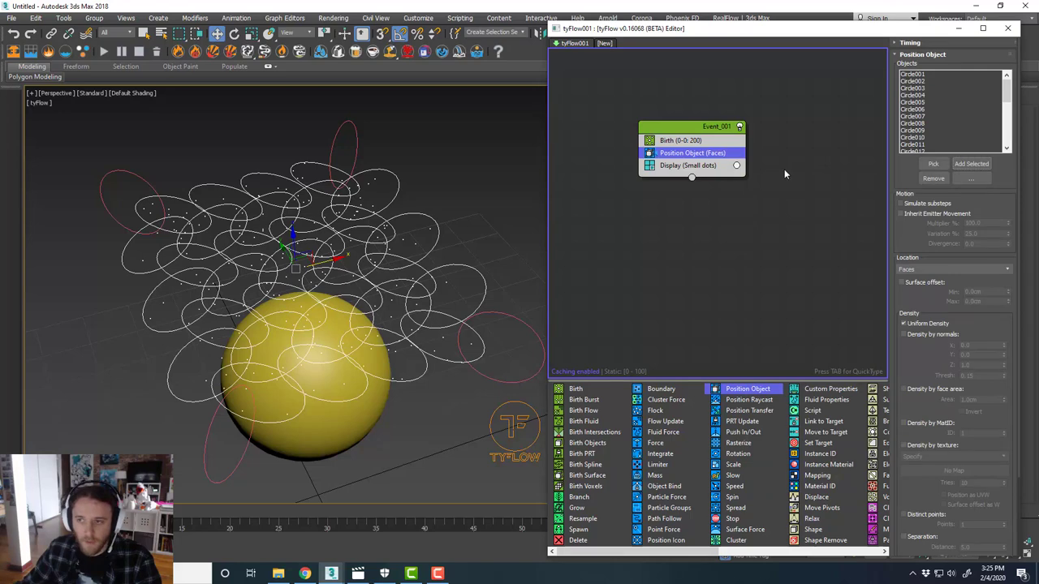
Step: Hide the selected reference circles and set the Position Object operator's location to Vertices (In Order)
{"action": "key", "text": "alt+h"}
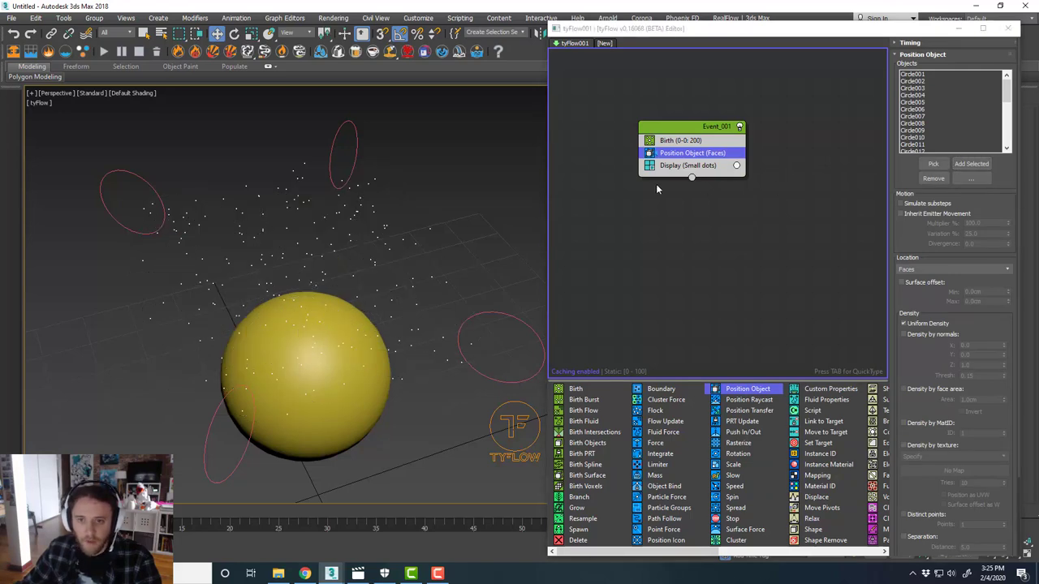
{"action": "scroll", "coordinate": [378, 250], "scroll_direction": "up", "scroll_amount": 2}
{"action": "scroll", "coordinate": [382, 250], "scroll_direction": "down", "scroll_amount": 2}
{"action": "middle_click_drag", "start_coordinate": [392, 246], "coordinate": [399, 243], "text": "alt"}
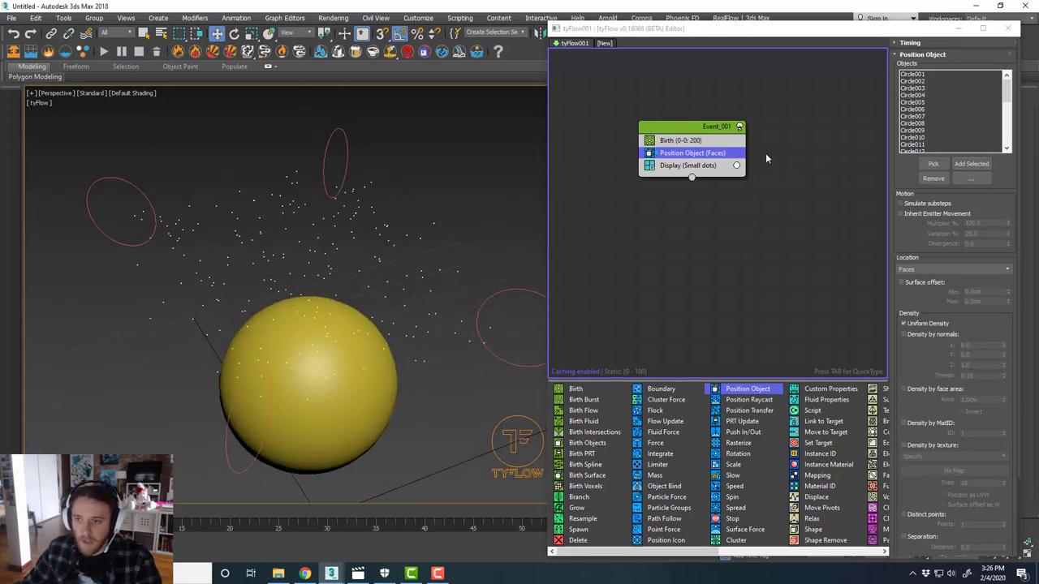
{"action": "left_click", "coordinate": [939, 268]}
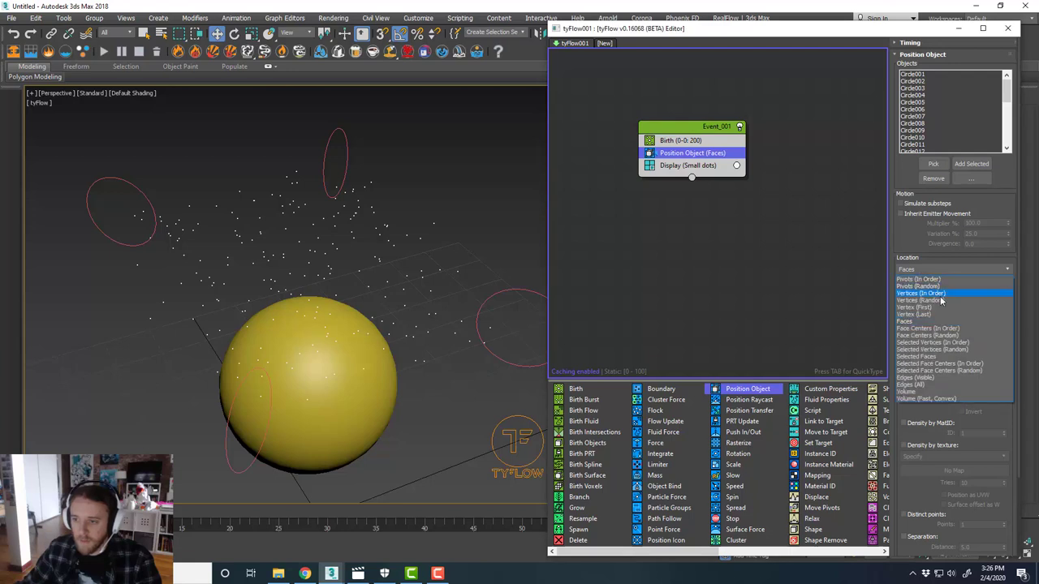
{"action": "left_click", "coordinate": [941, 294]}
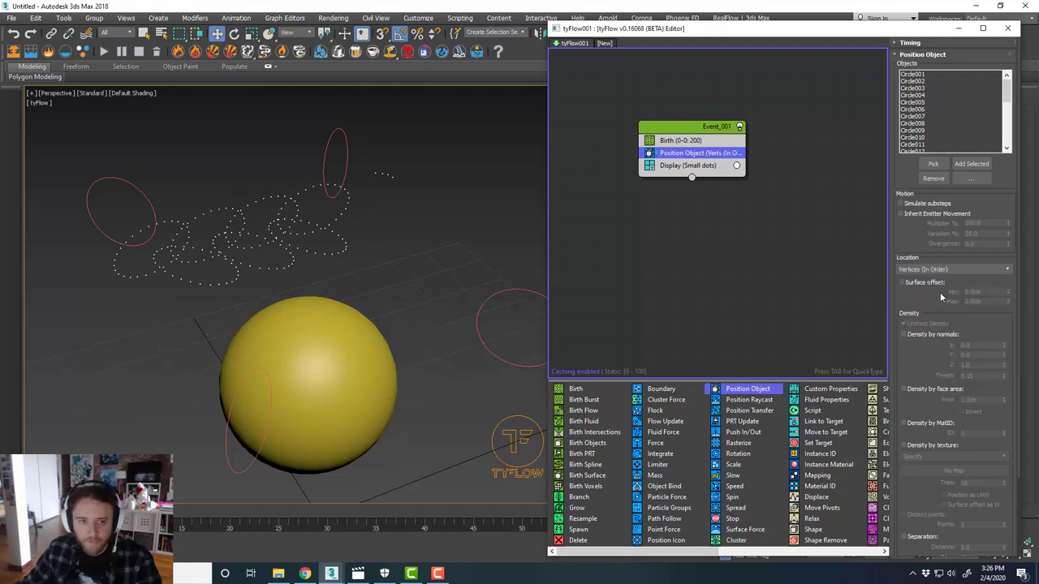
Step: Raise the Birth operator's total to 865 particles and check how they fill the rings up close
{"action": "left_click", "coordinate": [705, 142]}
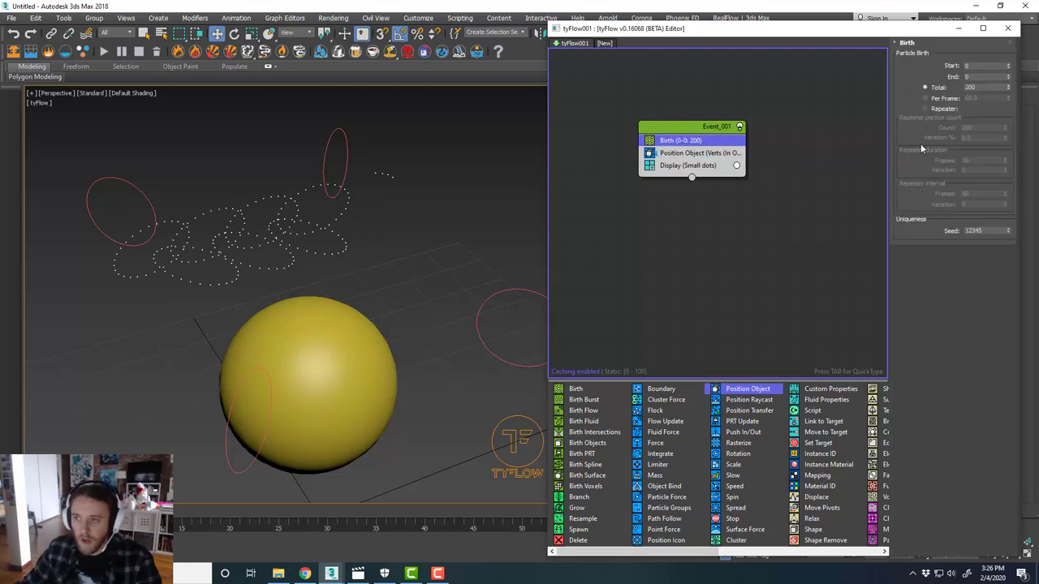
{"action": "double_click", "coordinate": [978, 87]}
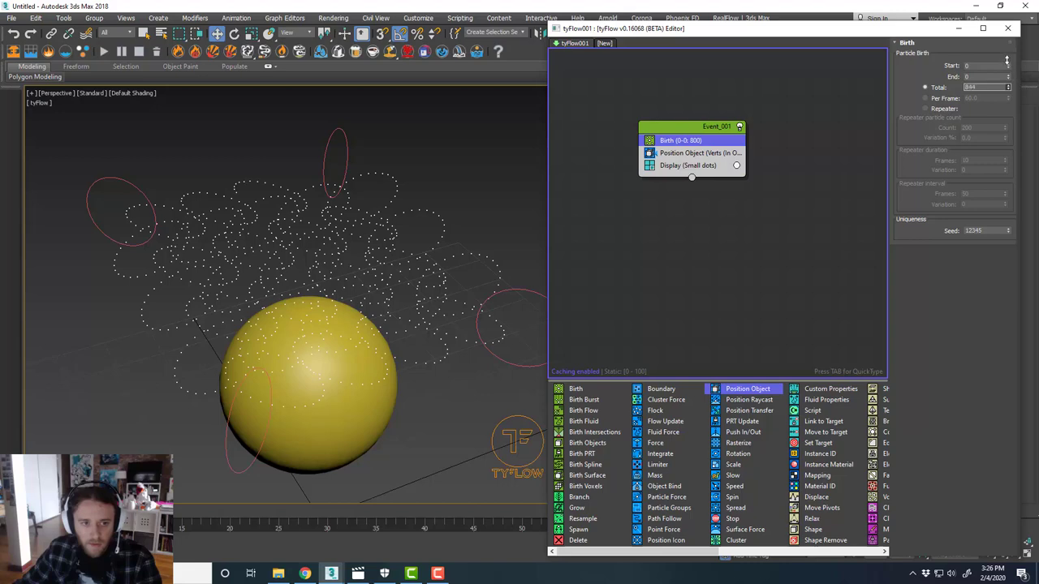
{"action": "left_click_drag", "start_coordinate": [1006, 60], "coordinate": [1006, 47]}
{"action": "scroll", "coordinate": [325, 167], "scroll_direction": "up", "scroll_amount": 4}
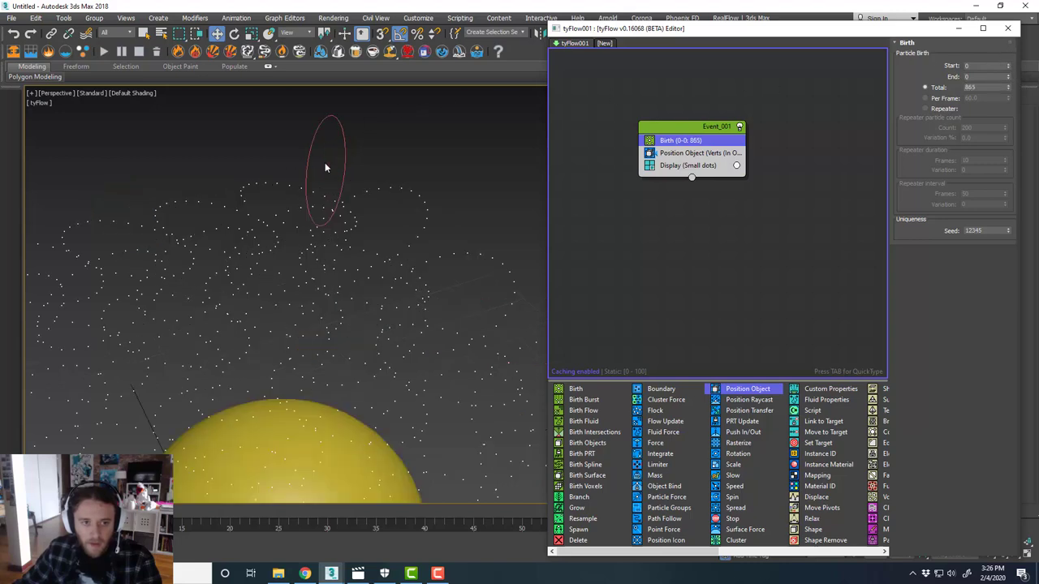
Step: Raise the Birth operator's total to 868 particles and check that the rings fill completely
{"action": "middle_click_drag", "start_coordinate": [324, 167], "coordinate": [348, 178]}
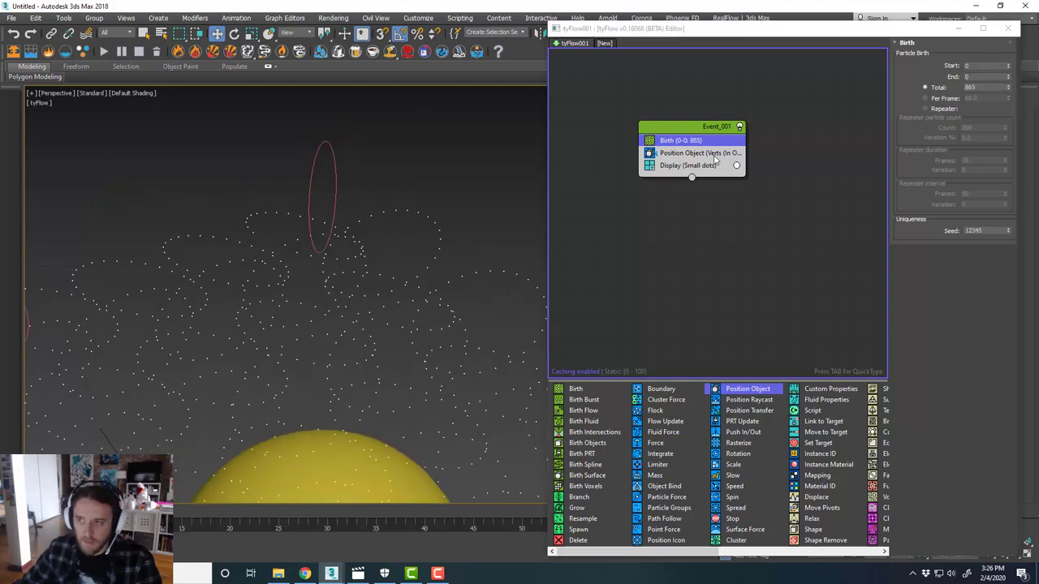
{"action": "left_click", "coordinate": [1010, 89]}
{"action": "left_click_drag", "start_coordinate": [1007, 81], "coordinate": [1008, 83]}
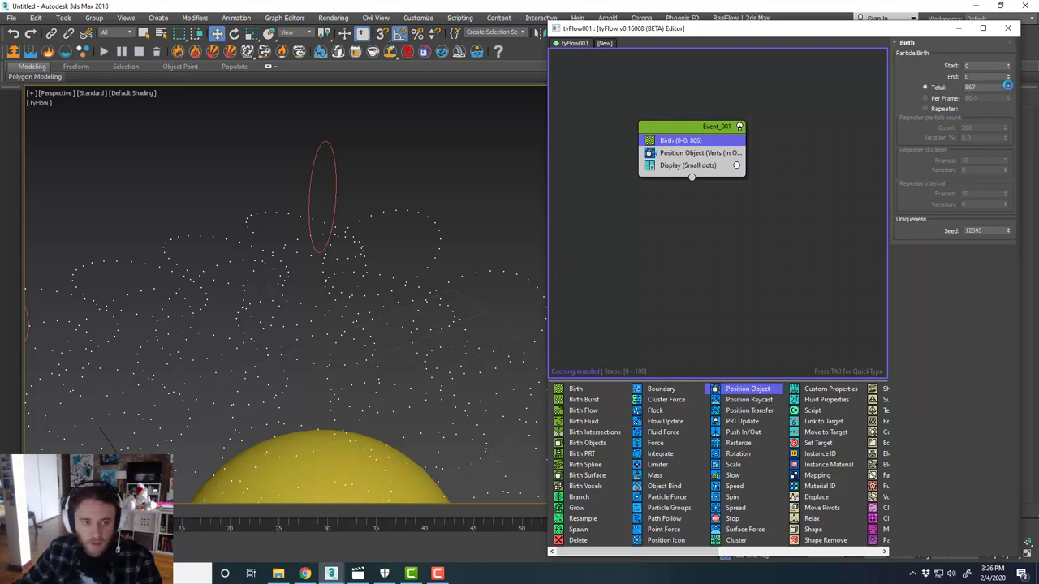
{"action": "left_click", "coordinate": [1007, 85]}
{"action": "scroll", "coordinate": [397, 229], "scroll_direction": "down", "scroll_amount": 4}
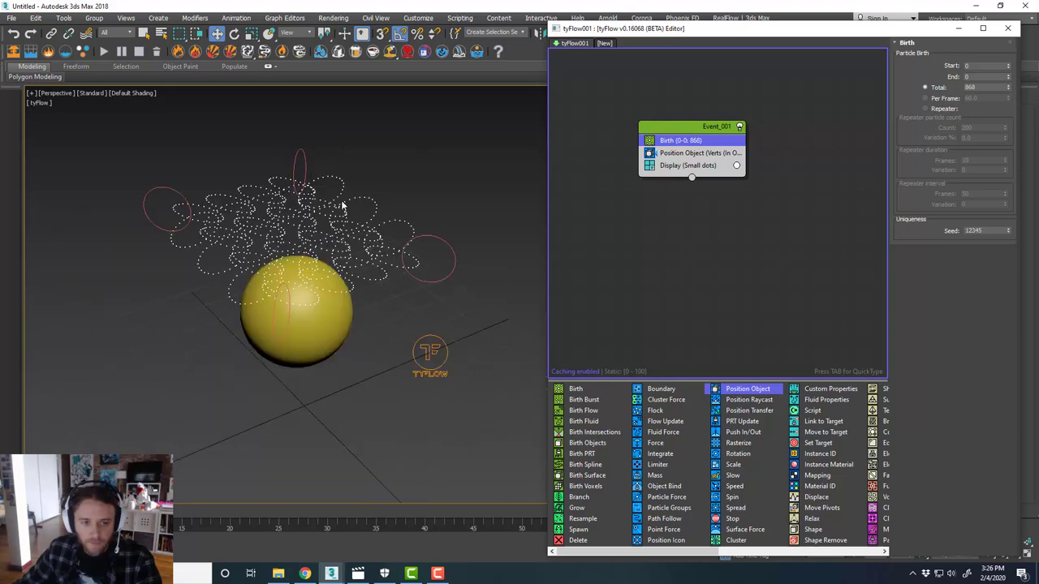
{"action": "scroll", "coordinate": [382, 225], "scroll_direction": "up", "scroll_amount": 3}
{"action": "middle_click_drag", "start_coordinate": [356, 217], "coordinate": [474, 248]}
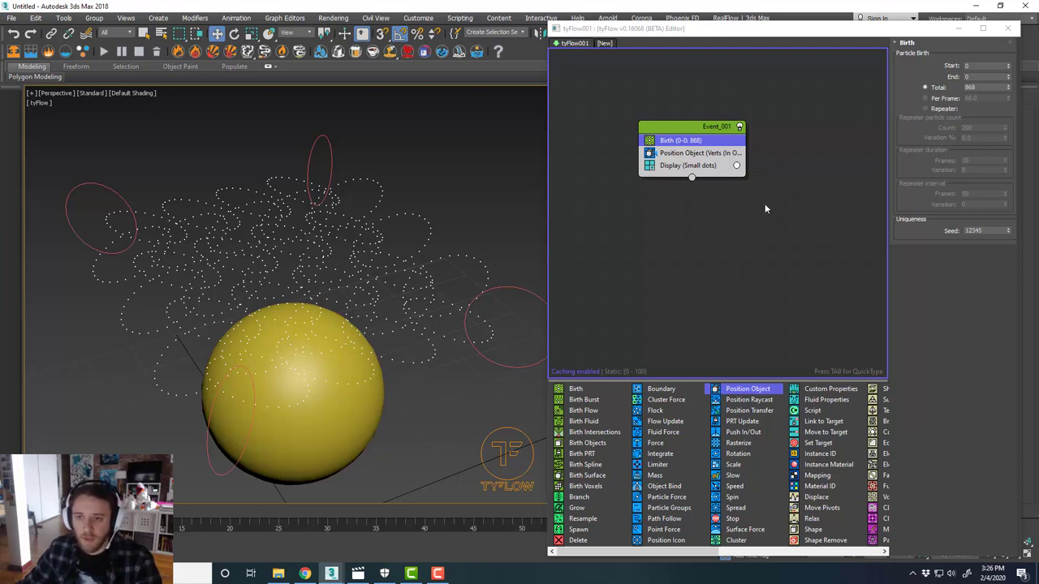
Step: Try thinning the particles with the Position Object operator's Separation option, reducing its distance to 1.4, and turn the option back off
{"action": "left_click", "coordinate": [719, 152]}
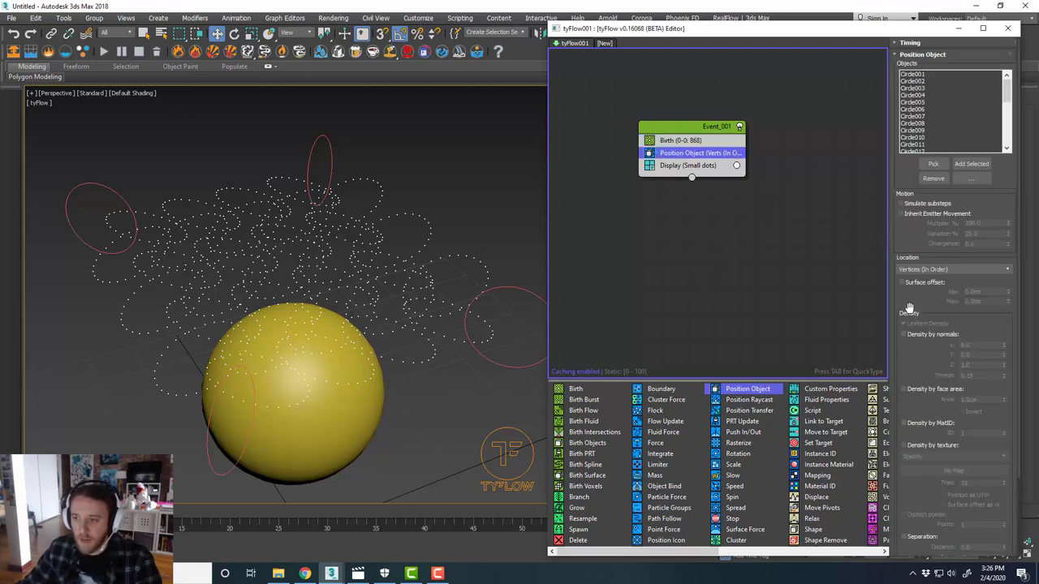
{"action": "scroll", "coordinate": [943, 303], "scroll_direction": "down", "scroll_amount": 3}
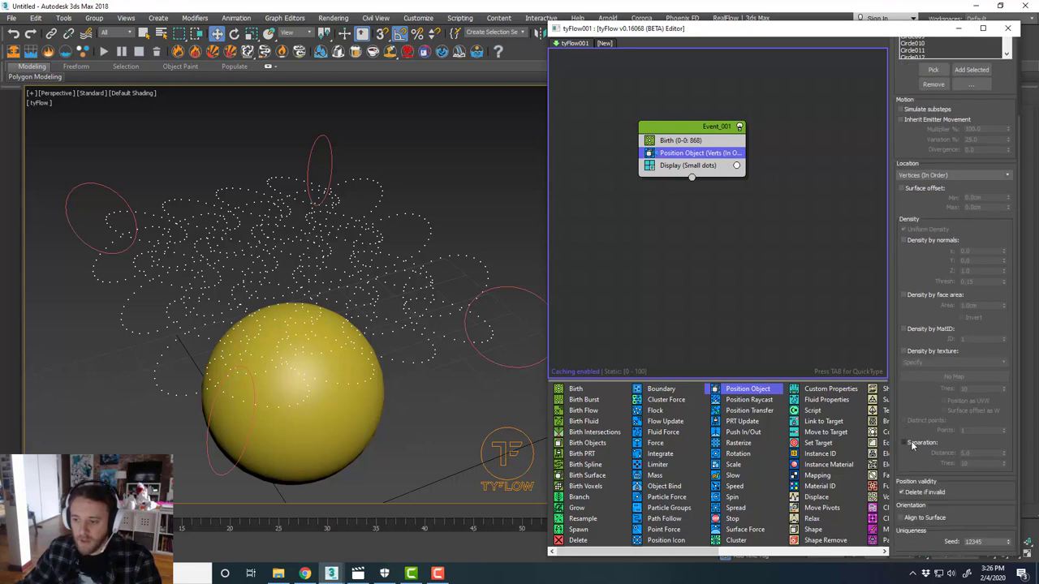
{"action": "left_click", "coordinate": [906, 443]}
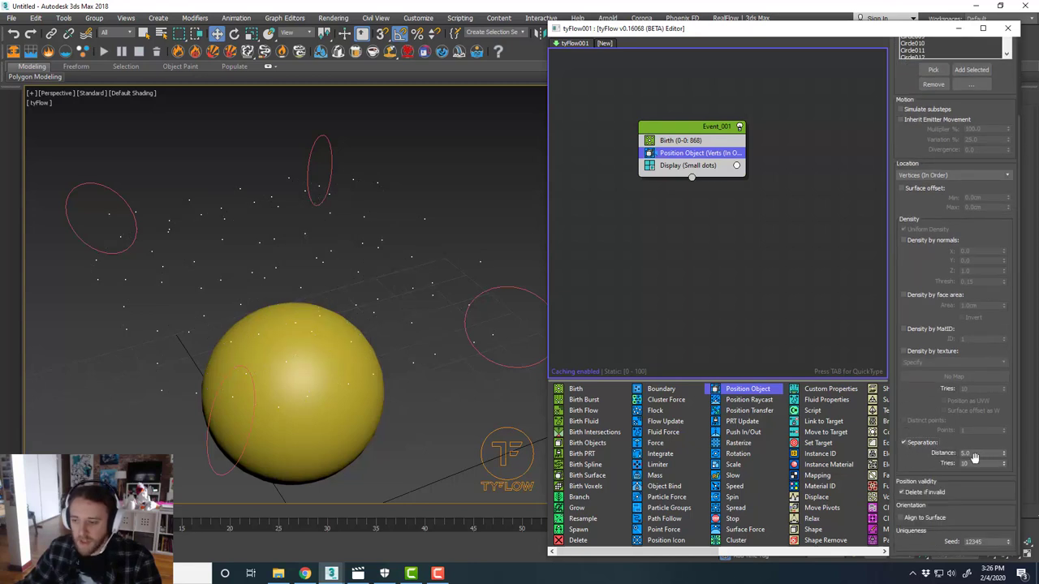
{"action": "left_click_drag", "start_coordinate": [1006, 454], "coordinate": [1009, 474]}
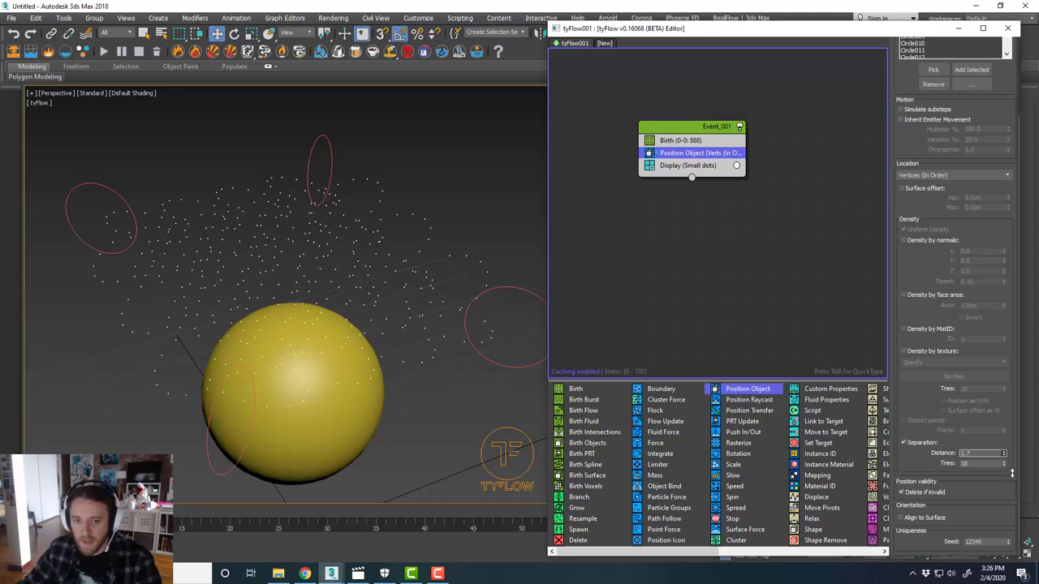
{"action": "left_click", "coordinate": [903, 443]}
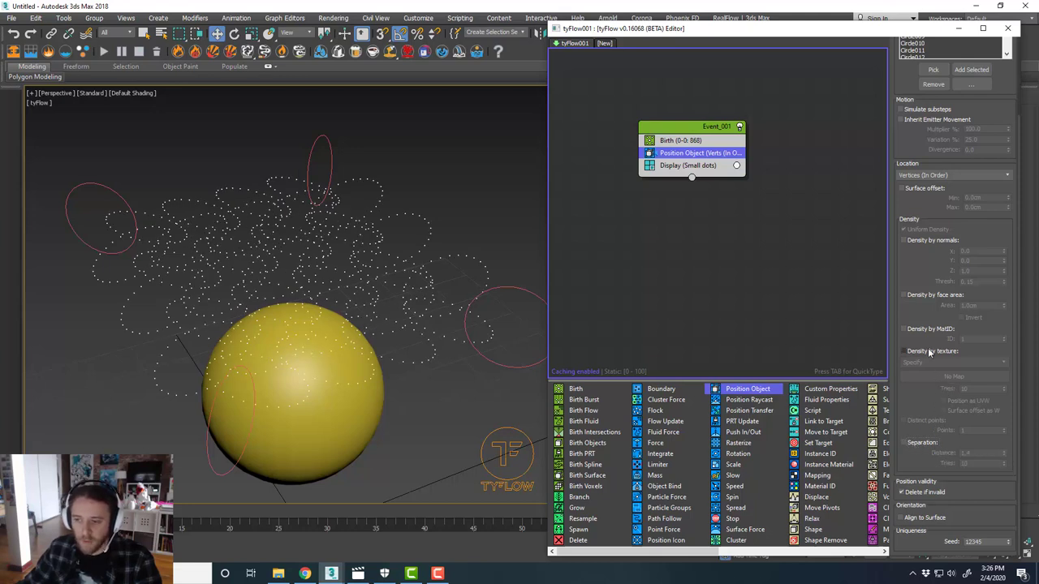
{"action": "scroll", "coordinate": [927, 390], "scroll_direction": "up", "scroll_amount": 4}
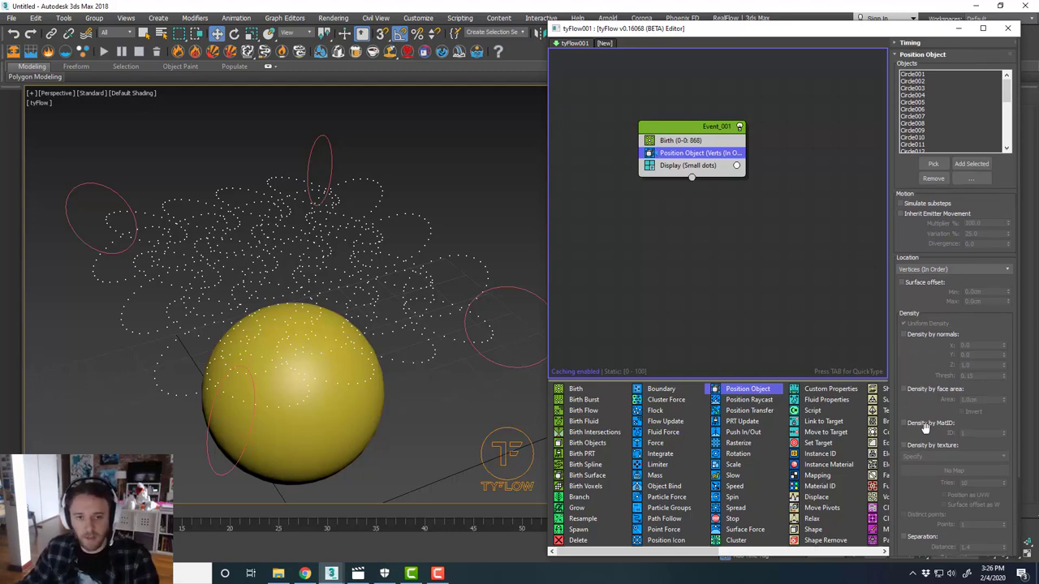
{"action": "scroll", "coordinate": [386, 230], "scroll_direction": "up", "scroll_amount": 4}
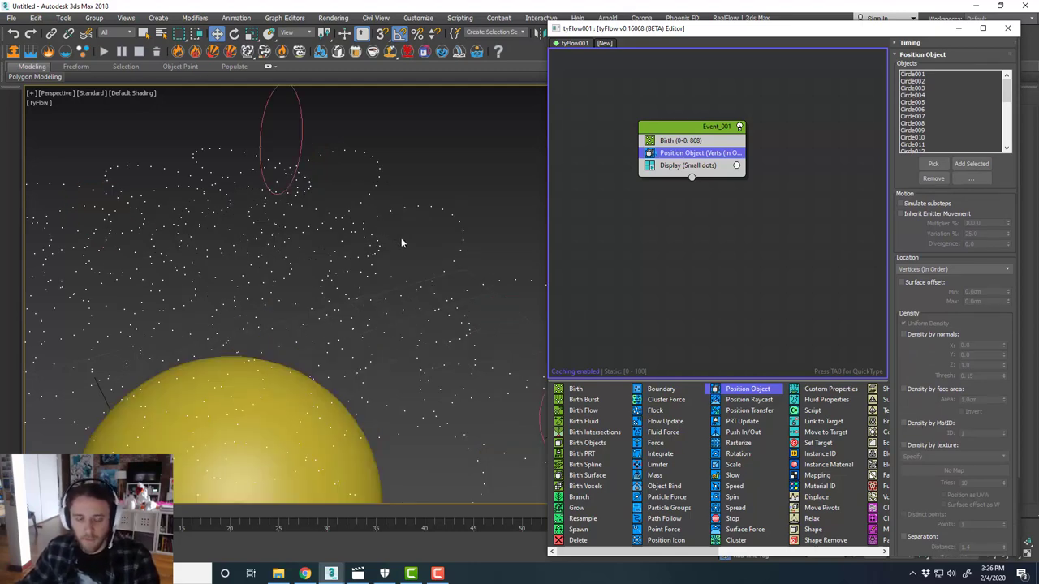
{"action": "scroll", "coordinate": [429, 246], "scroll_direction": "down", "scroll_amount": 3}
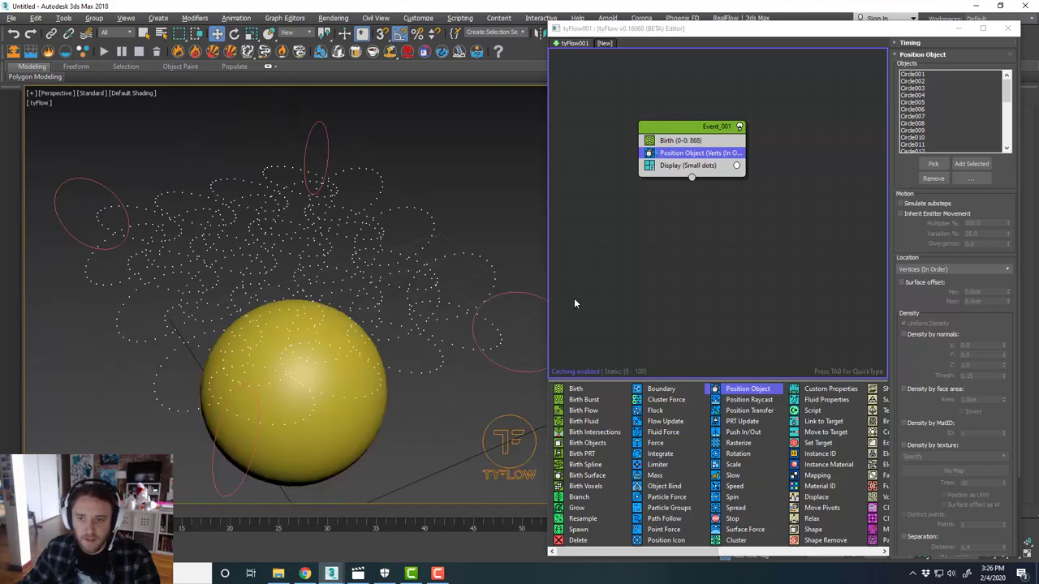
Step: Add a Shape operator after Position Object and set its 3D mesh type to Sphere (MidRes)
{"action": "left_click_drag", "start_coordinate": [813, 531], "coordinate": [725, 164]}
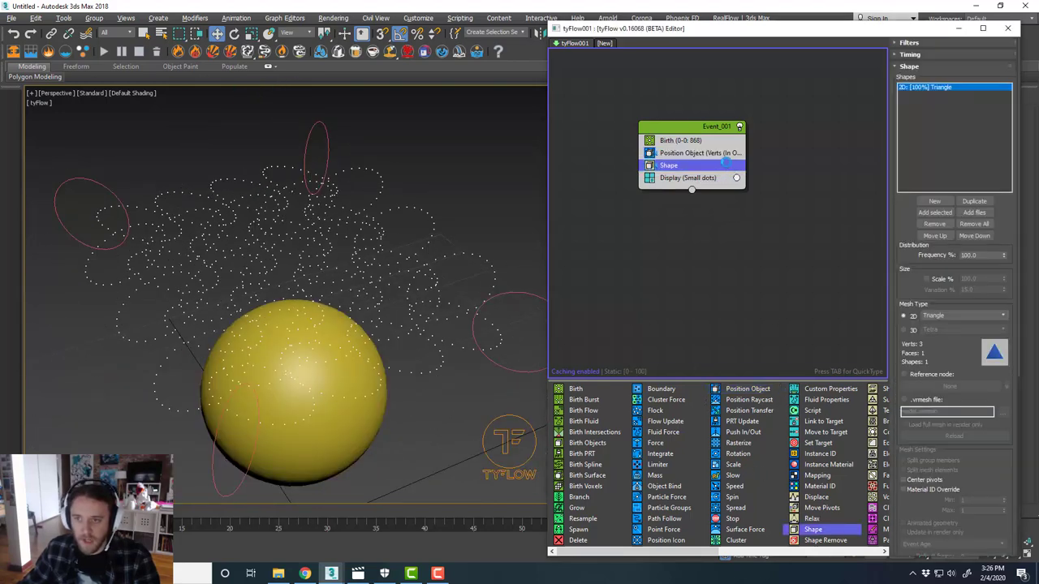
{"action": "left_click", "coordinate": [915, 333]}
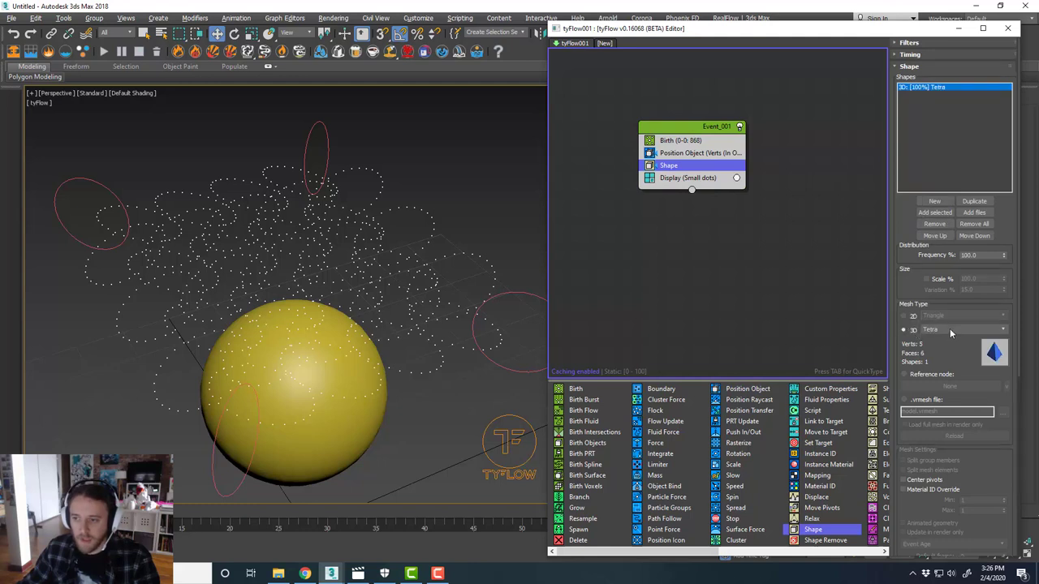
{"action": "left_click", "coordinate": [957, 329]}
{"action": "left_click", "coordinate": [961, 137]}
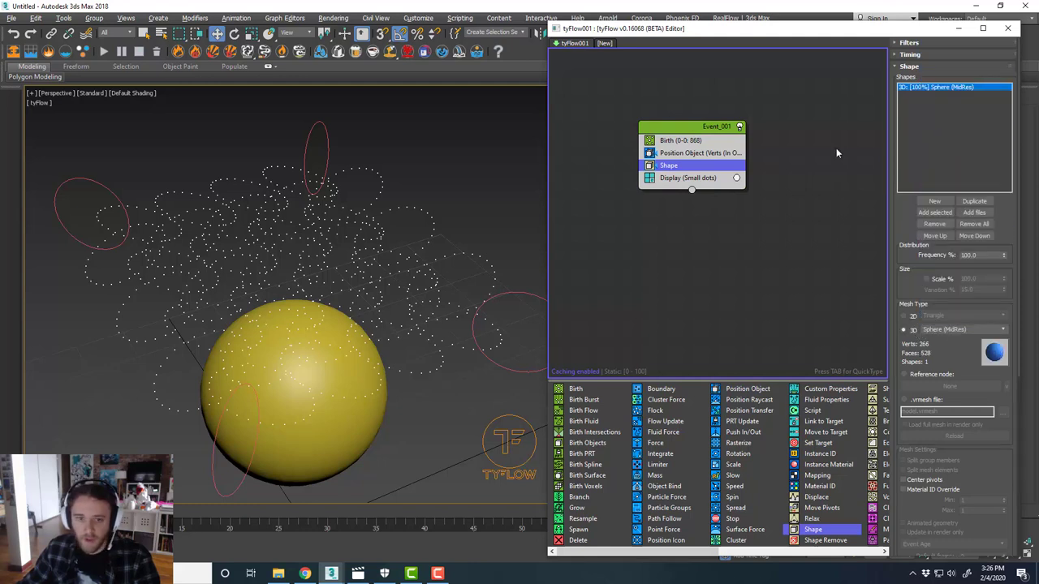
Step: Set the Display operator's type to Geometry and view the particle spheres up close
{"action": "left_click", "coordinate": [722, 180]}
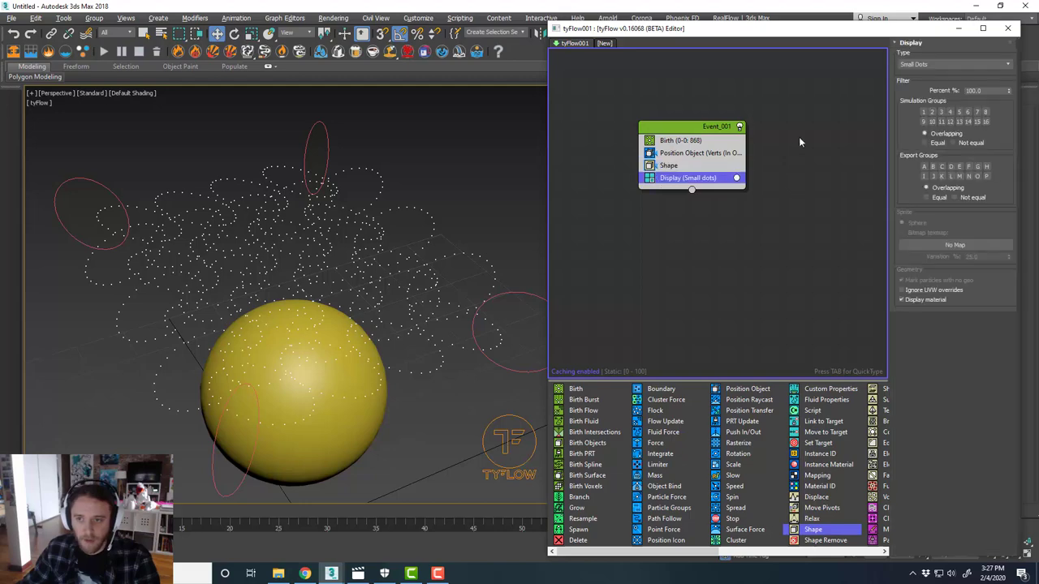
{"action": "left_click", "coordinate": [935, 65]}
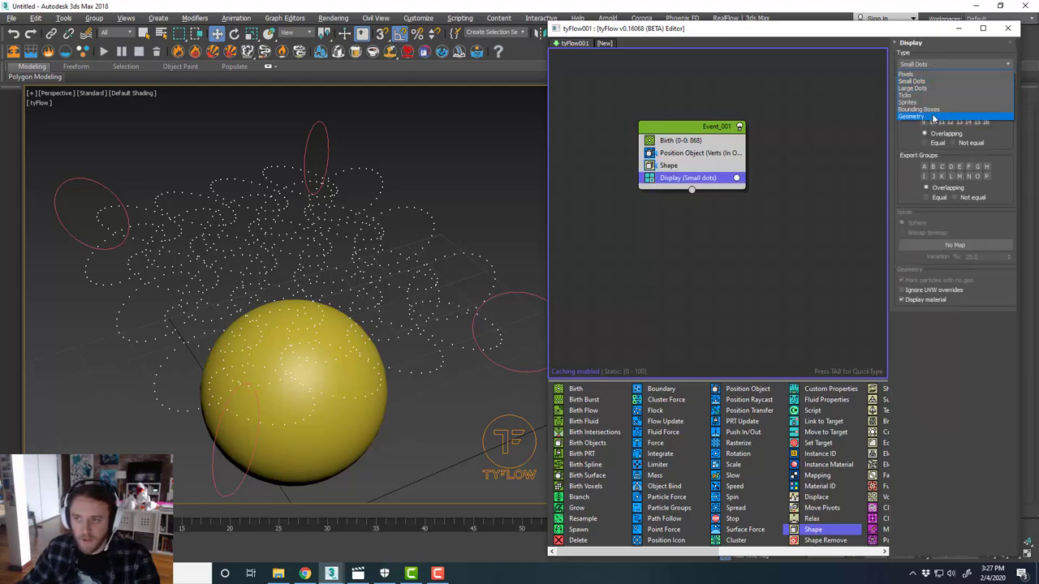
{"action": "left_click", "coordinate": [936, 116]}
{"action": "scroll", "coordinate": [476, 258], "scroll_direction": "up", "scroll_amount": 5}
{"action": "mouse_move", "coordinate": [475, 258]}
{"action": "middle_mouse_down", "text": "alt"}
{"action": "mouse_move", "coordinate": [443, 304]}
{"action": "mouse_move", "coordinate": [459, 267]}
{"action": "mouse_move", "coordinate": [448, 250]}
{"action": "mouse_move", "coordinate": [447, 263]}
{"action": "mouse_move", "coordinate": [474, 270]}
{"action": "mouse_move", "coordinate": [463, 272]}
{"action": "mouse_move", "coordinate": [448, 269]}
{"action": "mouse_move", "coordinate": [479, 258]}
{"action": "mouse_move", "coordinate": [477, 248]}
{"action": "middle_mouse_up", "text": "alt"}
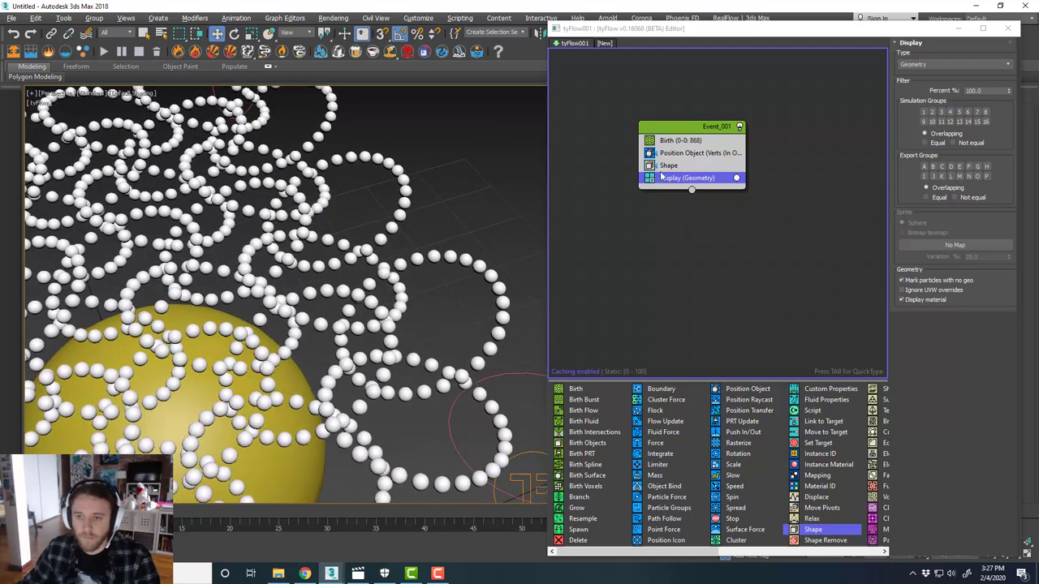
Step: Enable scaling in the Shape operator, trying 150% before reducing it to 140%
{"action": "left_click", "coordinate": [677, 167]}
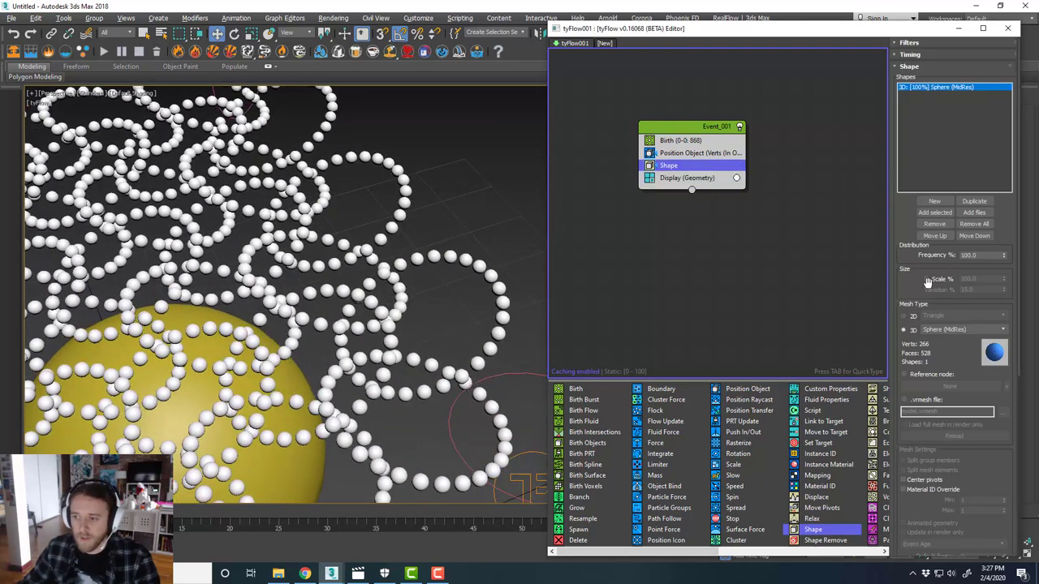
{"action": "double_click", "coordinate": [979, 278]}
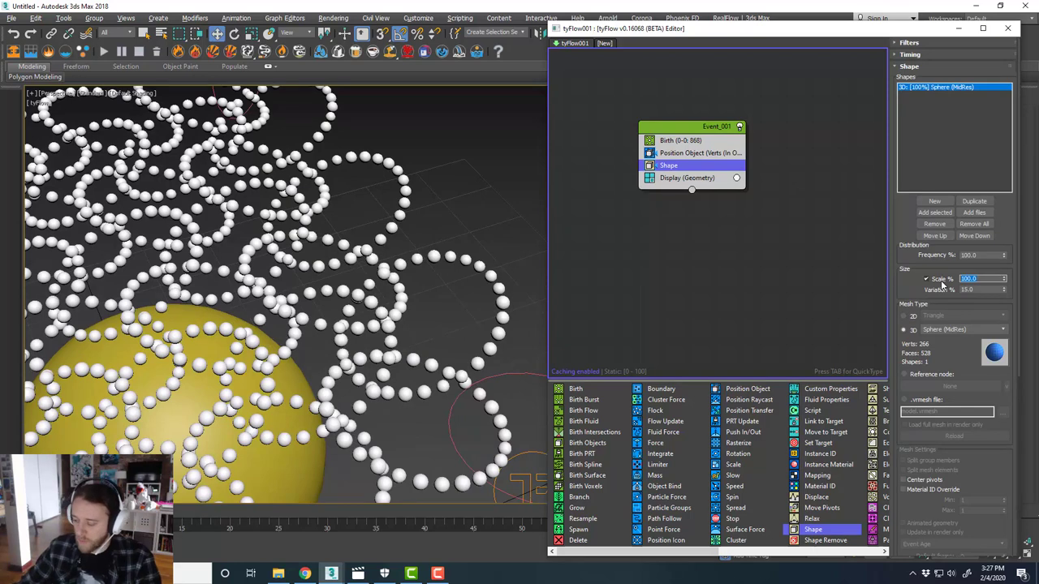
{"action": "type", "text": "150"}
{"action": "key", "text": "Return"}
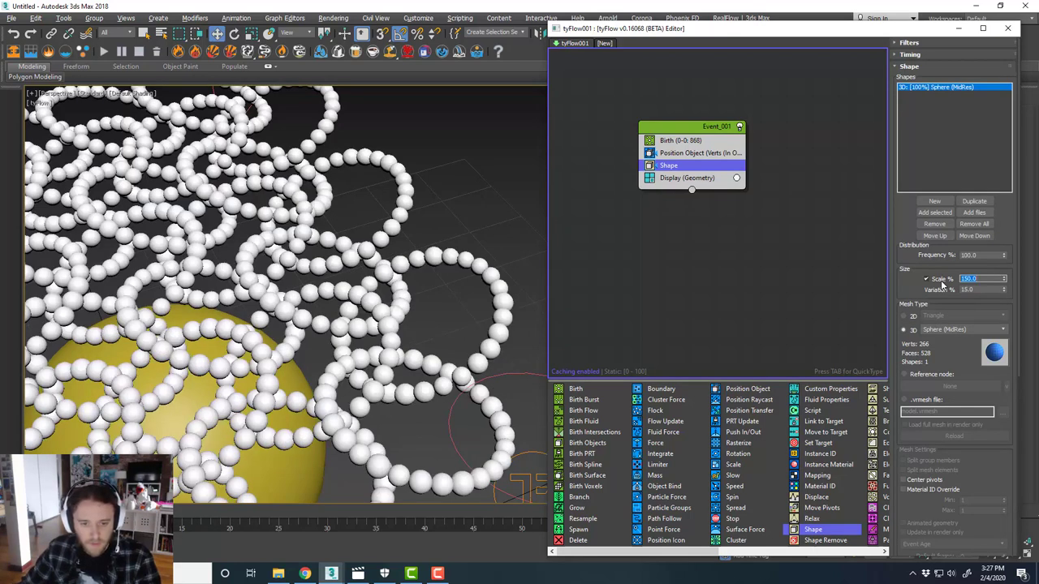
{"action": "key", "text": "Return"}
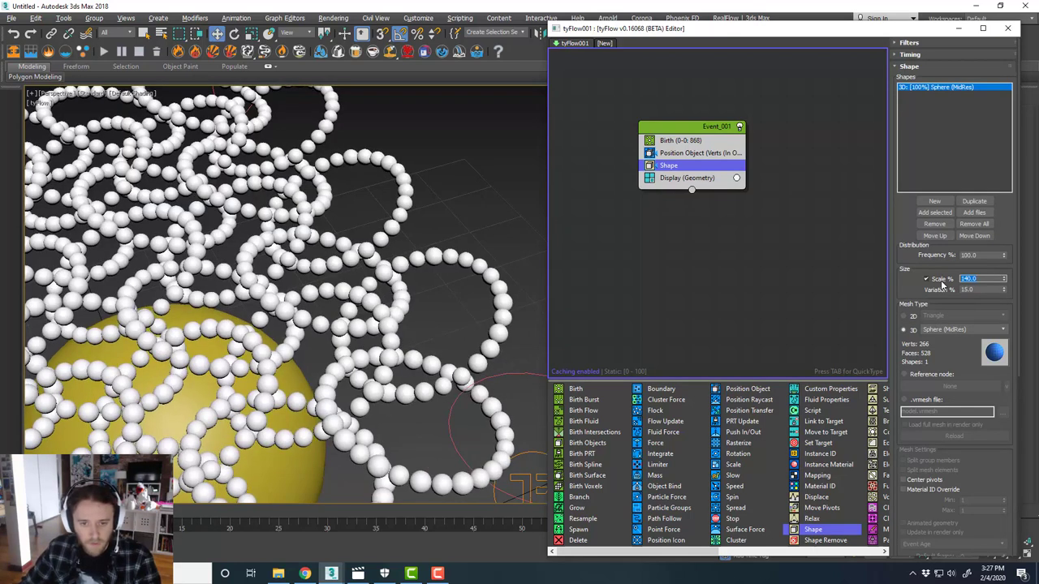
Step: Examine the size and spacing of the spheres along an outer ring from several angles
{"action": "middle_click_drag", "start_coordinate": [405, 258], "coordinate": [422, 280], "text": "alt"}
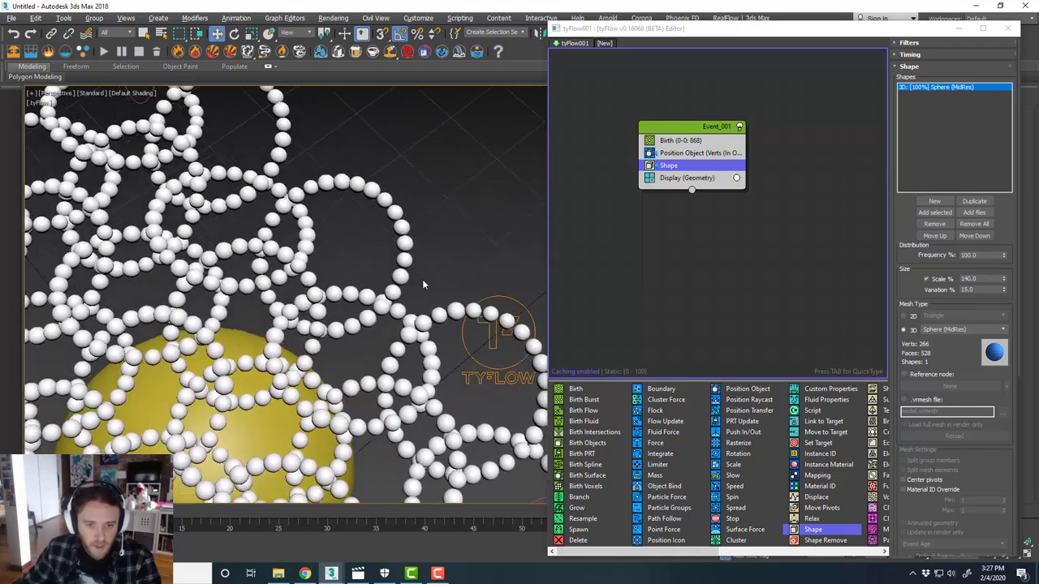
{"action": "scroll", "coordinate": [422, 284], "scroll_direction": "up", "scroll_amount": 4}
{"action": "scroll", "coordinate": [419, 251], "scroll_direction": "up", "scroll_amount": 2}
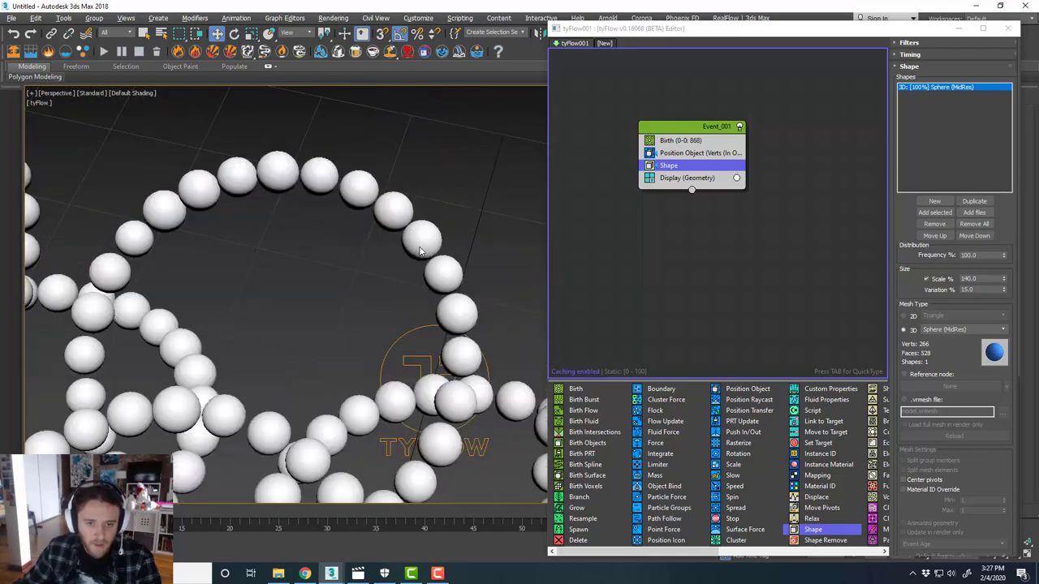
{"action": "scroll", "coordinate": [419, 247], "scroll_direction": "down", "scroll_amount": 5}
{"action": "middle_click_drag", "start_coordinate": [420, 247], "coordinate": [426, 247], "text": "alt"}
{"action": "scroll", "coordinate": [426, 247], "scroll_direction": "up", "scroll_amount": 5}
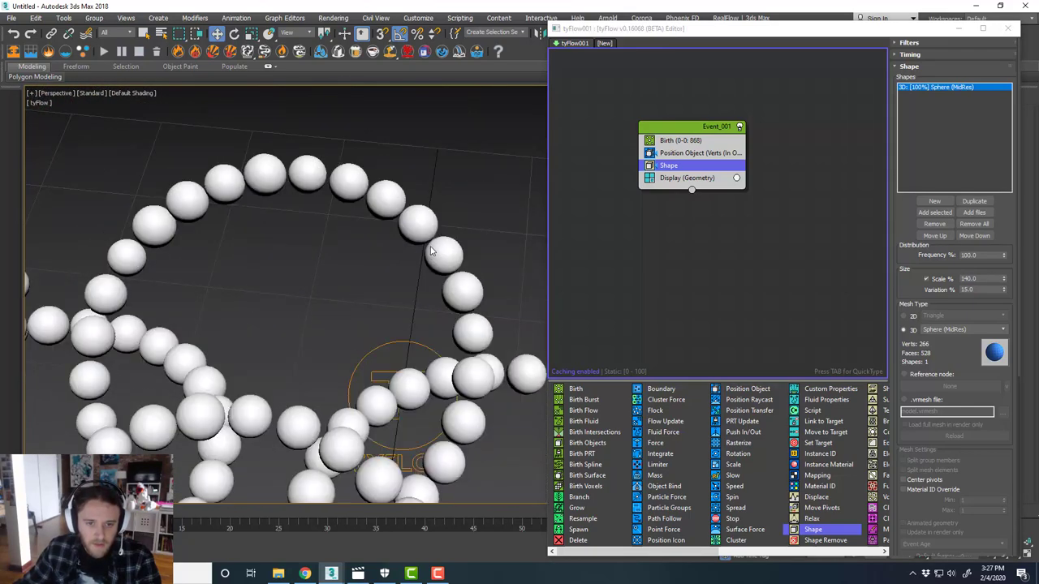
{"action": "scroll", "coordinate": [431, 251], "scroll_direction": "down", "scroll_amount": 4}
{"action": "scroll", "coordinate": [418, 255], "scroll_direction": "up", "scroll_amount": 4}
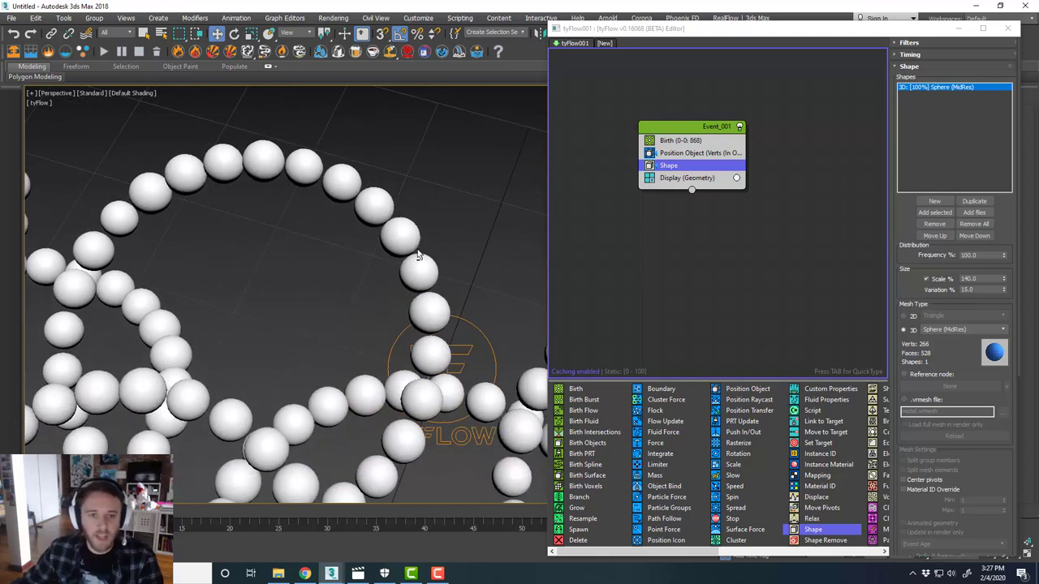
{"action": "scroll", "coordinate": [418, 255], "scroll_direction": "down", "scroll_amount": 3}
{"action": "scroll", "coordinate": [408, 254], "scroll_direction": "up", "scroll_amount": 4}
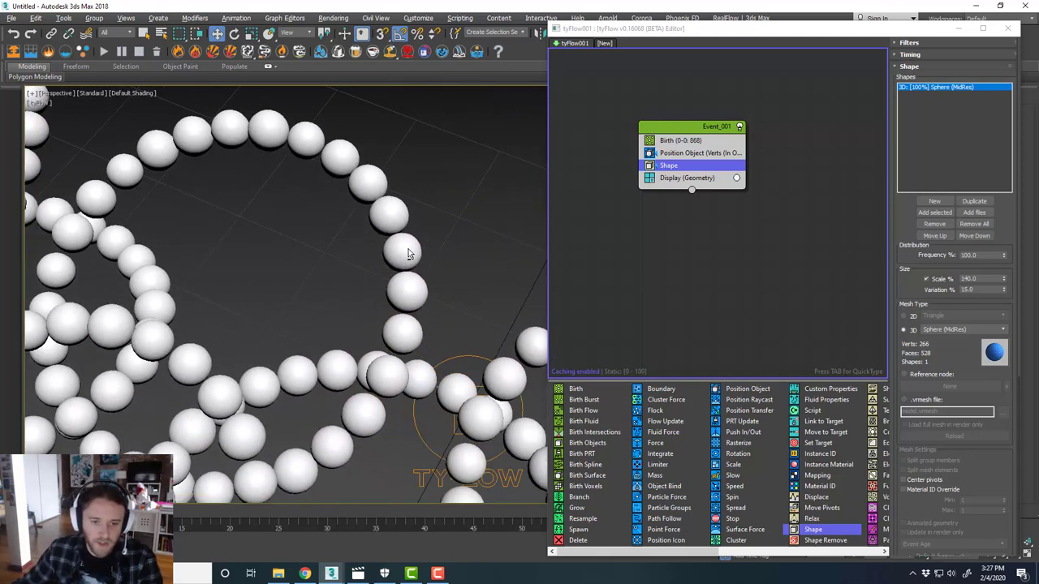
Step: Set the Shape operator's scale variation to 0 and inspect the sphere sizes along the rings
{"action": "scroll", "coordinate": [408, 254], "scroll_direction": "down", "scroll_amount": 4}
{"action": "left_click", "coordinate": [966, 288]}
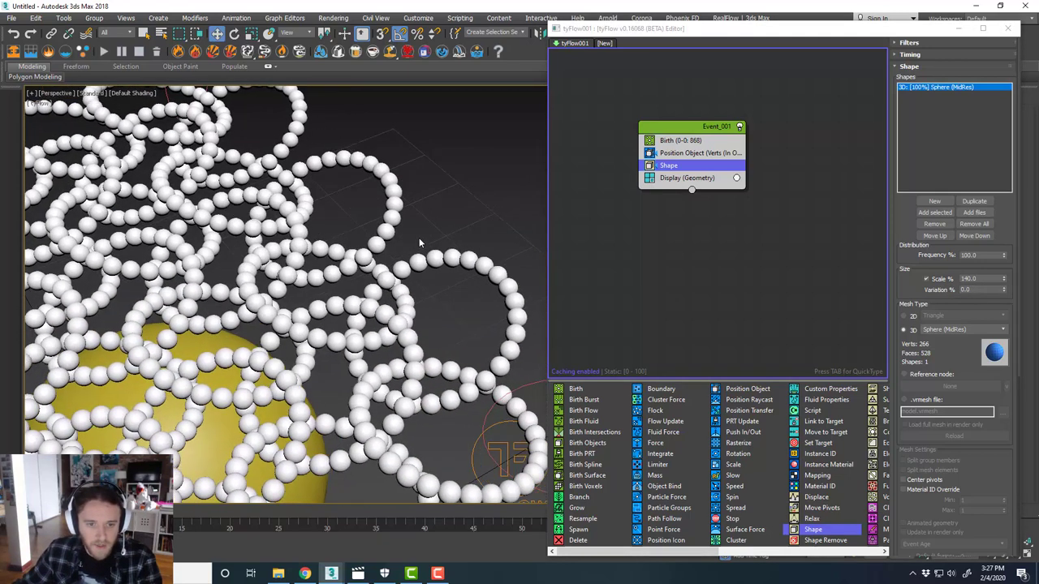
{"action": "scroll", "coordinate": [435, 272], "scroll_direction": "up", "scroll_amount": 4}
{"action": "middle_click_drag", "start_coordinate": [432, 273], "coordinate": [459, 276], "text": "alt"}
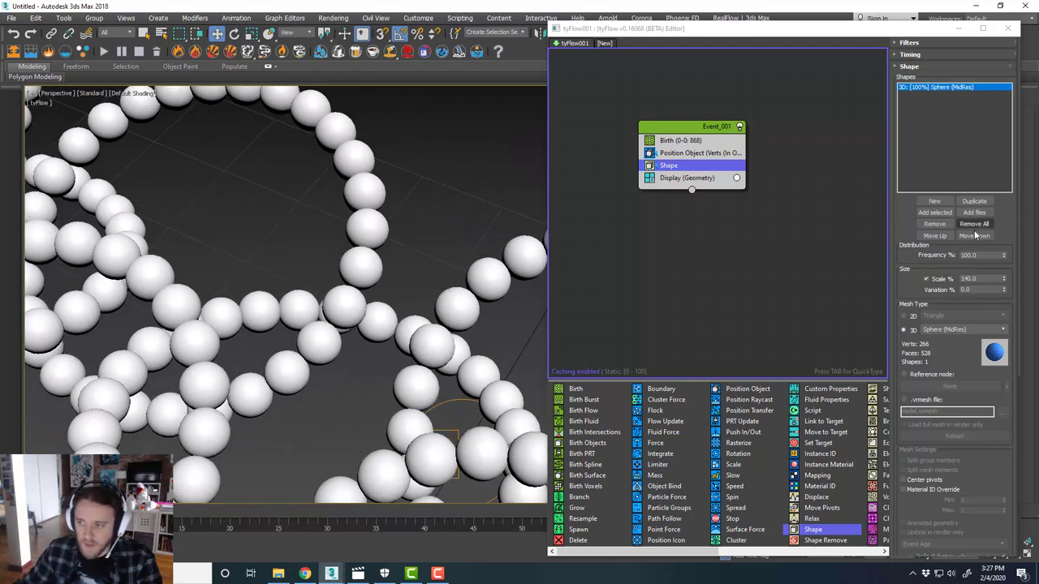
Step: Lower the Shape operator's scale to 135% and finally 130%, checking the gaps between spheres across the net
{"action": "left_click_drag", "start_coordinate": [981, 278], "coordinate": [946, 276]}
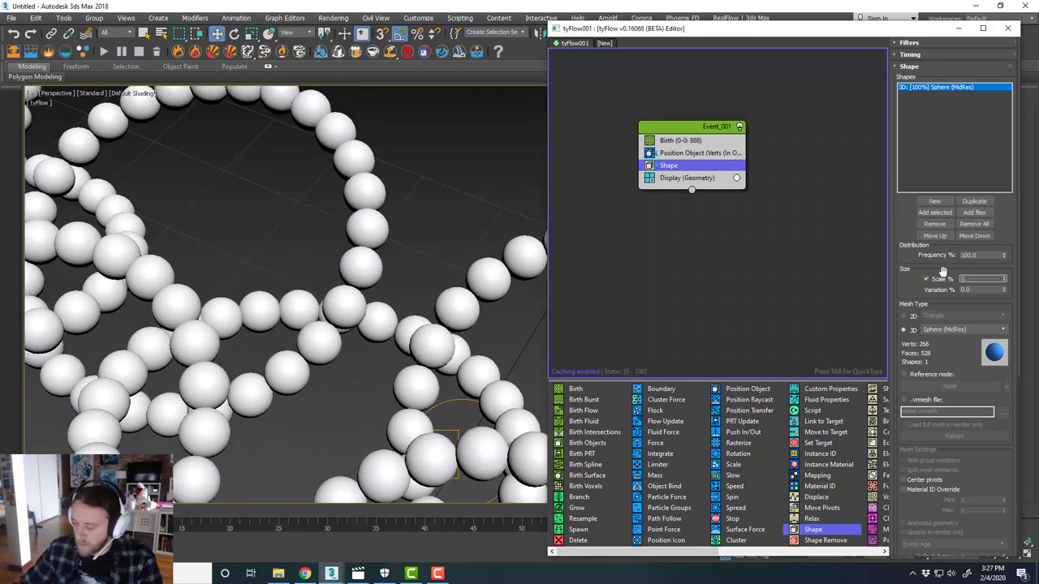
{"action": "middle_click_drag", "start_coordinate": [444, 288], "coordinate": [448, 289], "text": "alt"}
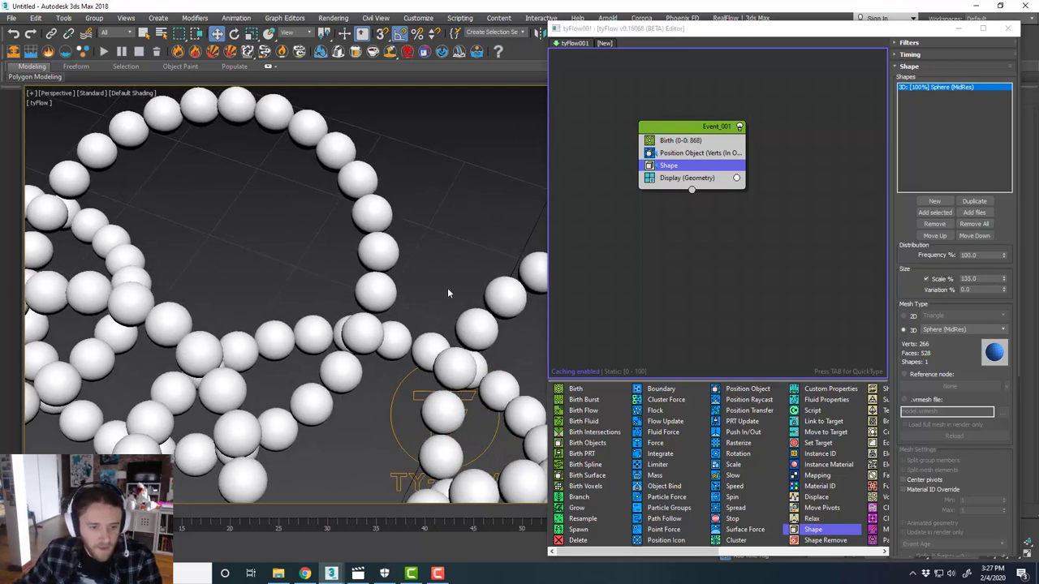
{"action": "left_click", "coordinate": [984, 278]}
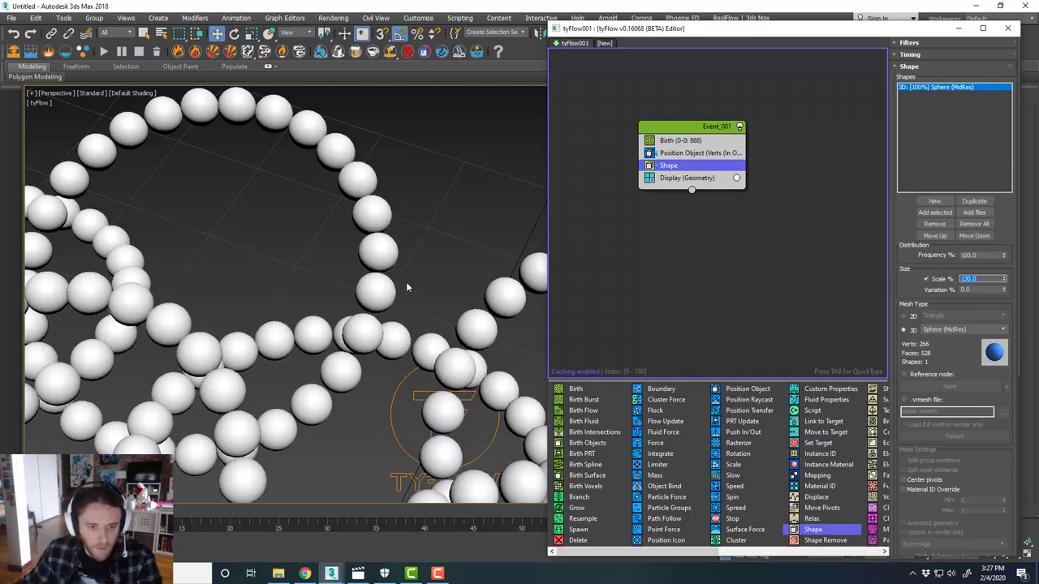
{"action": "scroll", "coordinate": [407, 286], "scroll_direction": "down", "scroll_amount": 5}
{"action": "middle_click_drag", "start_coordinate": [443, 321], "coordinate": [407, 307], "text": "alt"}
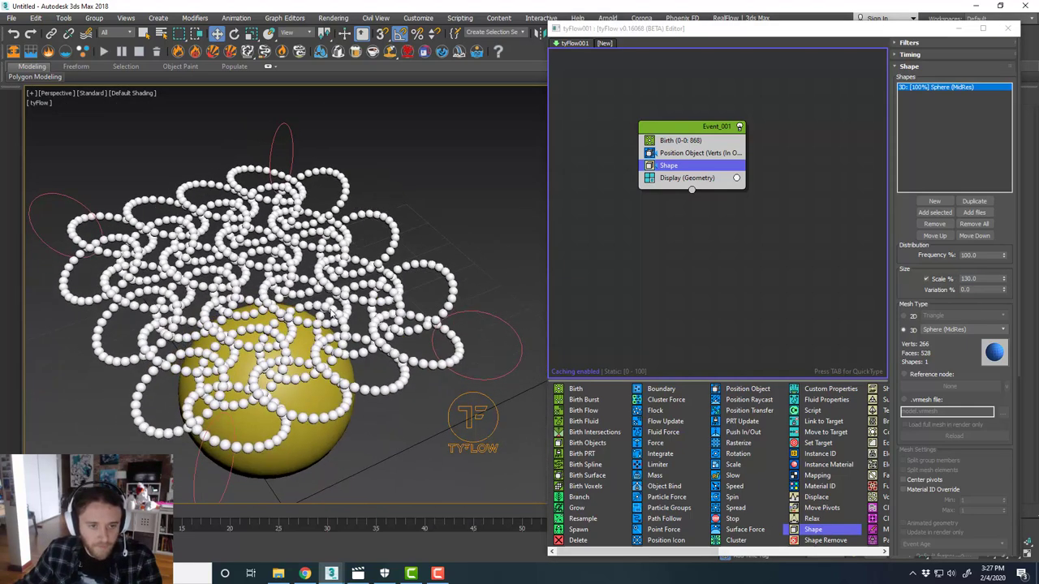
{"action": "scroll", "coordinate": [313, 310], "scroll_direction": "up", "scroll_amount": 3}
{"action": "scroll", "coordinate": [313, 311], "scroll_direction": "down", "scroll_amount": 3}
{"action": "middle_click_drag", "start_coordinate": [315, 312], "coordinate": [372, 287], "text": "alt"}
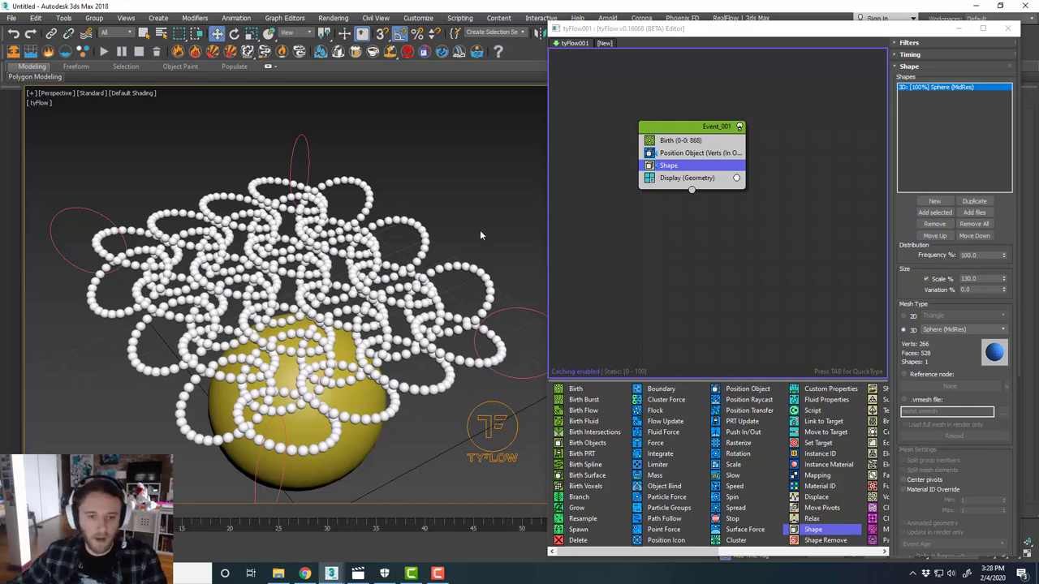
{"action": "mouse_move", "coordinate": [439, 340]}
{"action": "middle_mouse_down", "text": "alt"}
{"action": "mouse_move", "coordinate": [429, 345]}
{"action": "mouse_move", "coordinate": [437, 351]}
{"action": "middle_mouse_up", "text": "alt"}
{"action": "scroll", "coordinate": [464, 304], "scroll_direction": "up", "scroll_amount": 4}
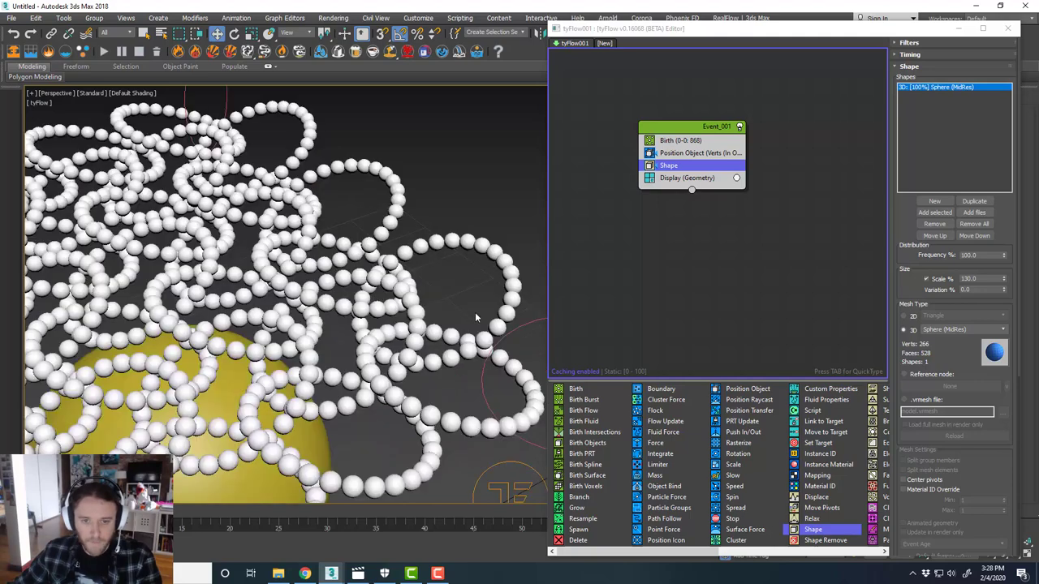
Step: Add a PhysX Shape operator to Event_001 directly below the Shape operator
{"action": "scroll", "coordinate": [466, 307], "scroll_direction": "up", "scroll_amount": 2}
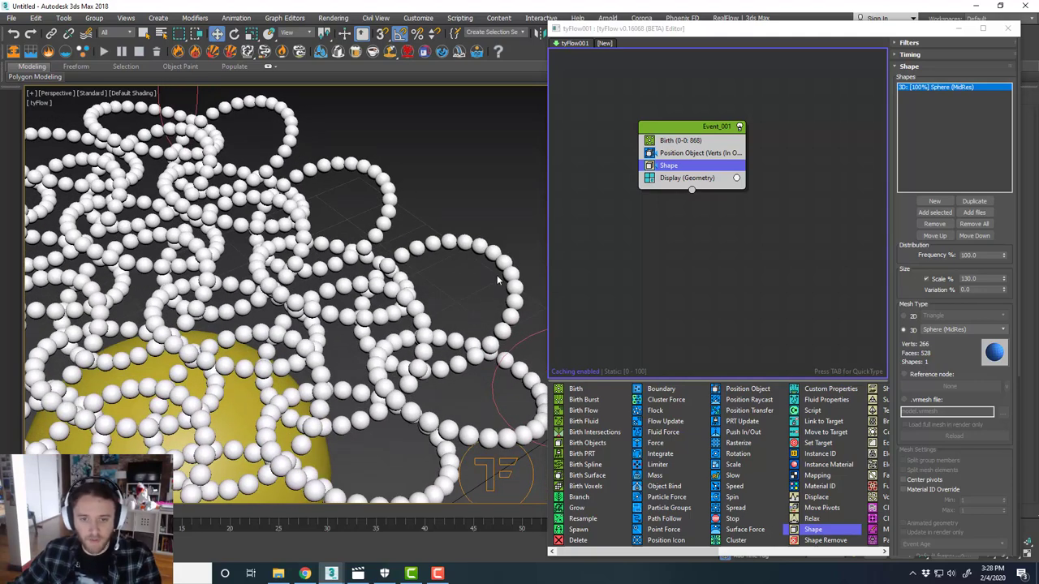
{"action": "scroll", "coordinate": [495, 286], "scroll_direction": "down", "scroll_amount": 5}
{"action": "middle_click_drag", "start_coordinate": [491, 288], "coordinate": [479, 290], "text": "alt"}
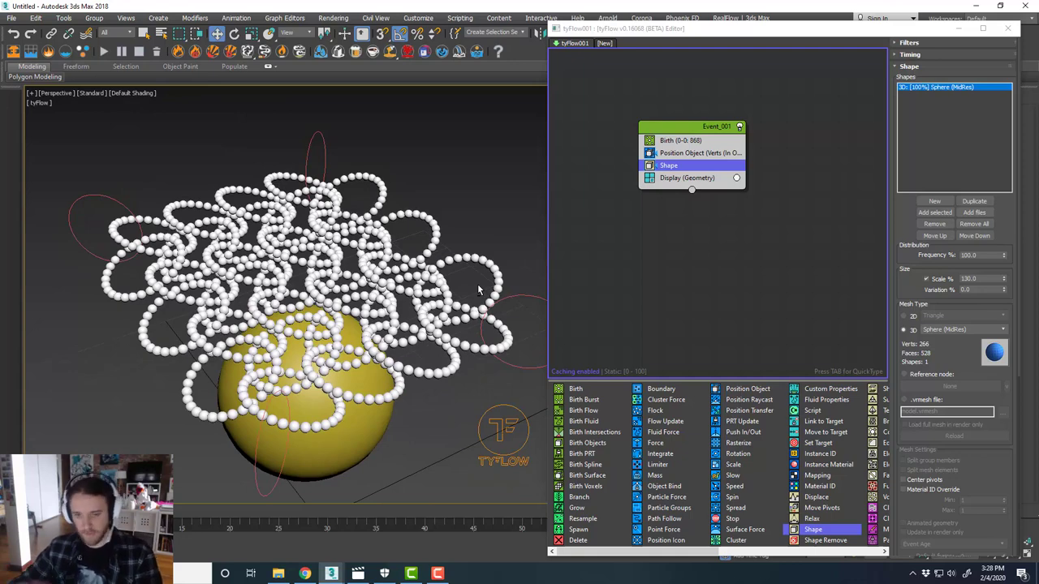
{"action": "middle_click_drag", "start_coordinate": [473, 306], "coordinate": [472, 300], "text": "alt"}
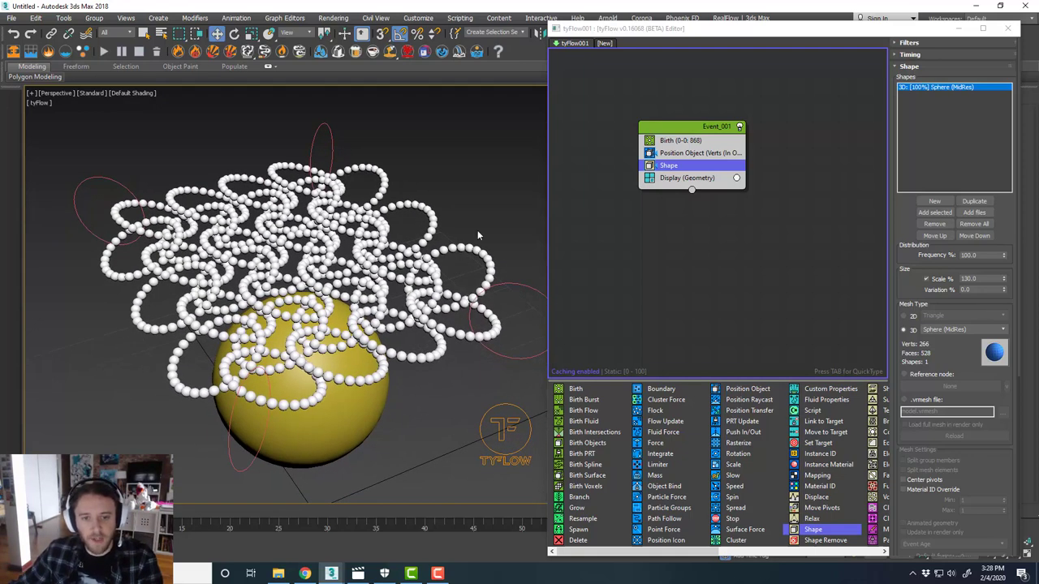
{"action": "middle_click_drag", "start_coordinate": [465, 276], "coordinate": [462, 276]}
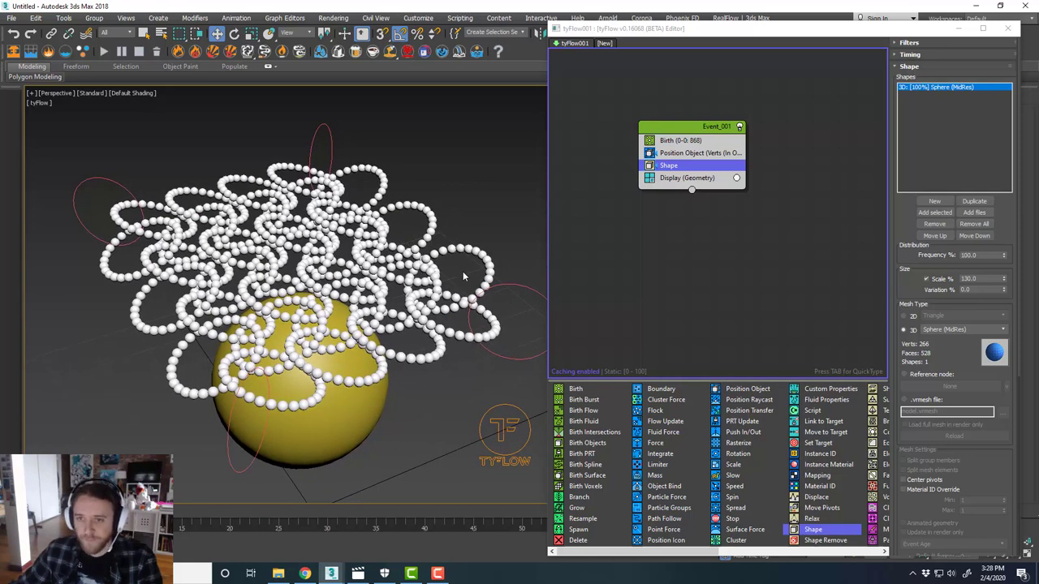
{"action": "middle_click_drag", "start_coordinate": [767, 260], "coordinate": [759, 258]}
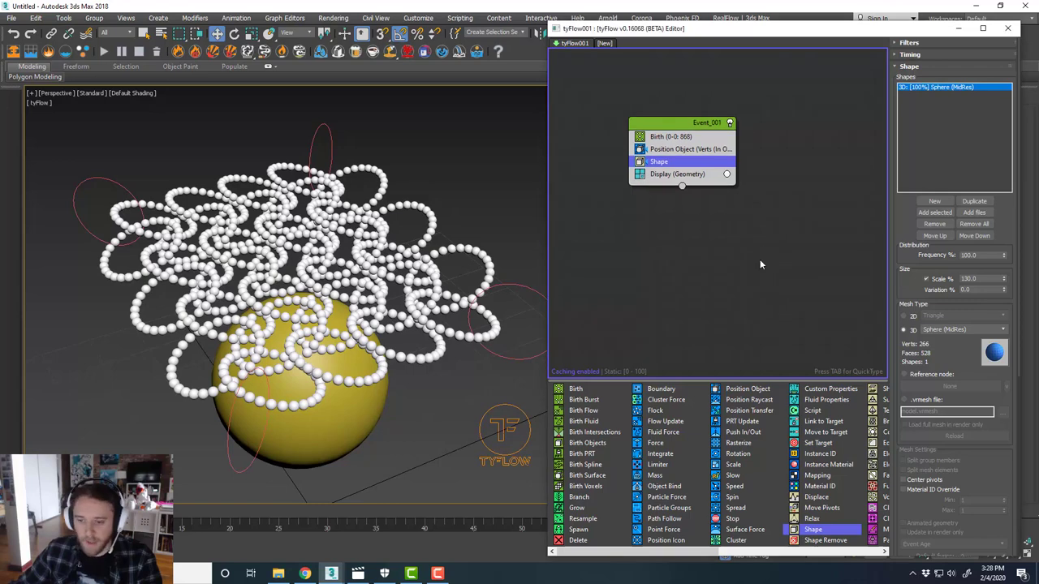
{"action": "scroll", "coordinate": [771, 446], "scroll_direction": "right", "scroll_amount": 5}
{"action": "scroll", "coordinate": [751, 446], "scroll_direction": "left", "scroll_amount": 3}
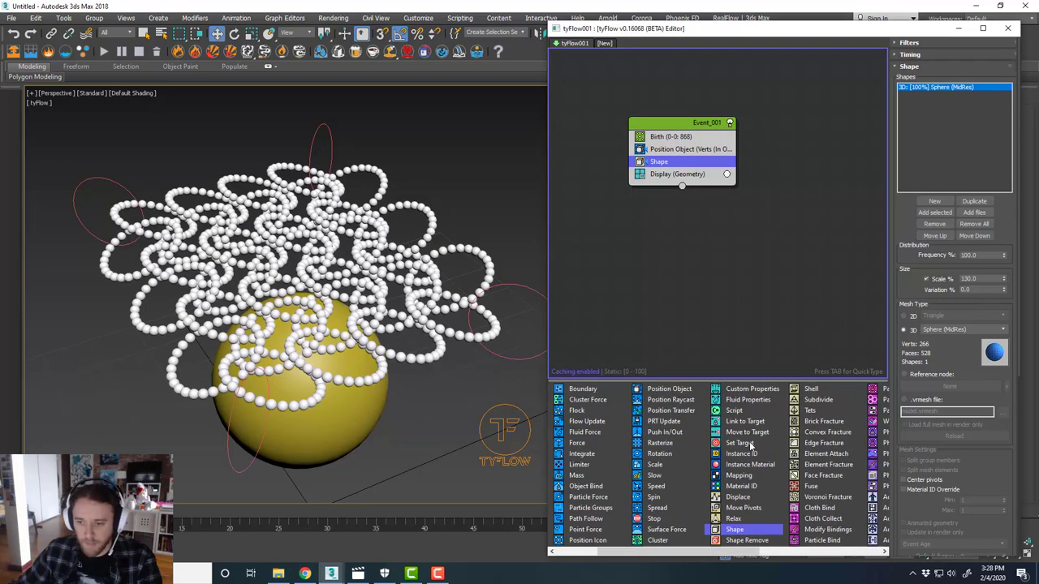
{"action": "scroll", "coordinate": [752, 445], "scroll_direction": "right", "scroll_amount": 3}
{"action": "left_click_drag", "start_coordinate": [674, 476], "coordinate": [802, 181]}
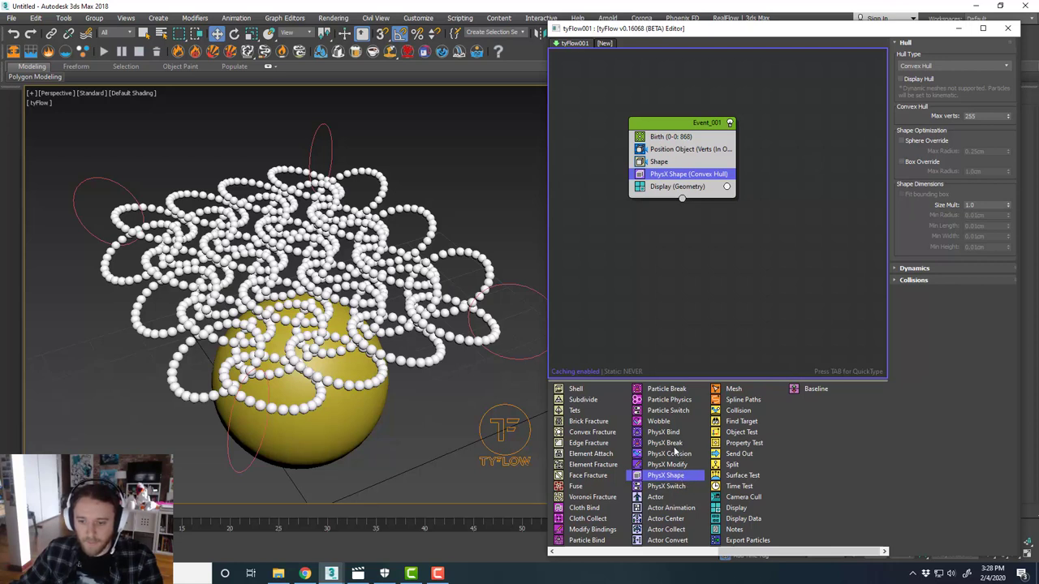
Step: Add a PhysX Bind operator below PhysX Shape and set its bind type to Rigid (Joint)
{"action": "left_click_drag", "start_coordinate": [664, 433], "coordinate": [861, 181]}
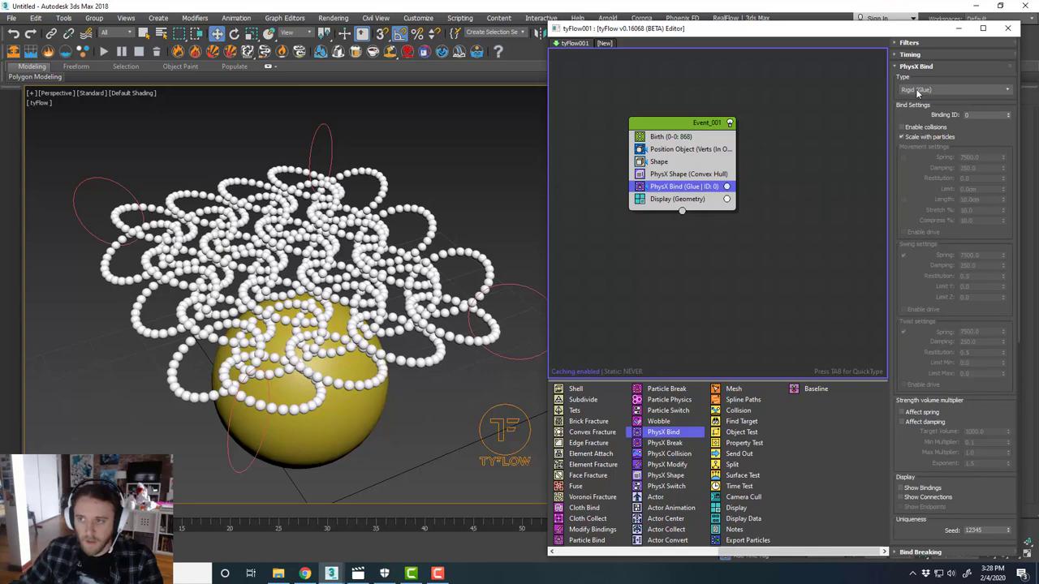
{"action": "left_click", "coordinate": [920, 90]}
{"action": "left_click", "coordinate": [915, 120]}
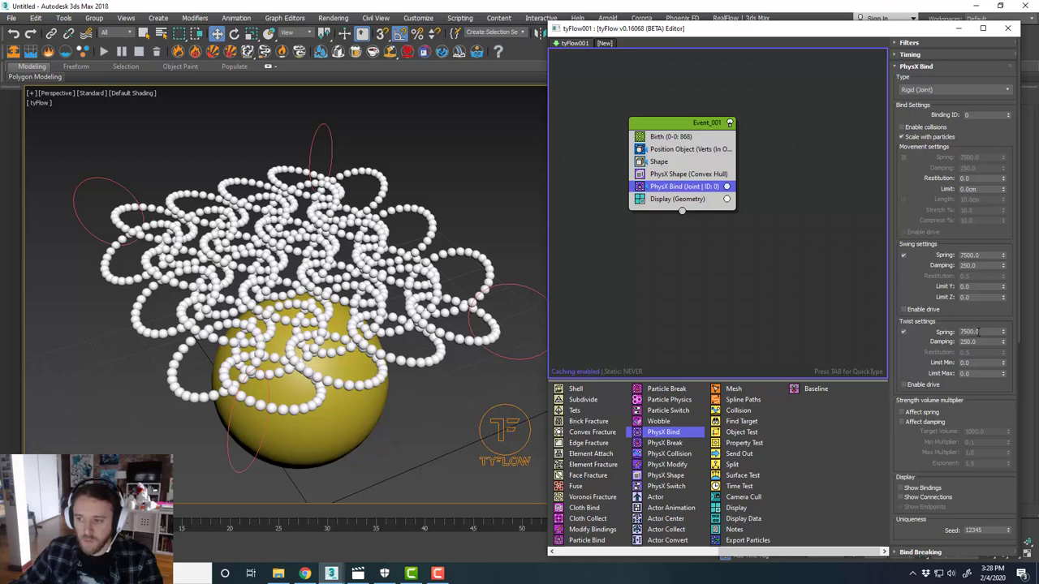
Step: Set the PhysX Bind operator's swing spring and twist spring values to 9000 each
{"action": "double_click", "coordinate": [984, 255]}
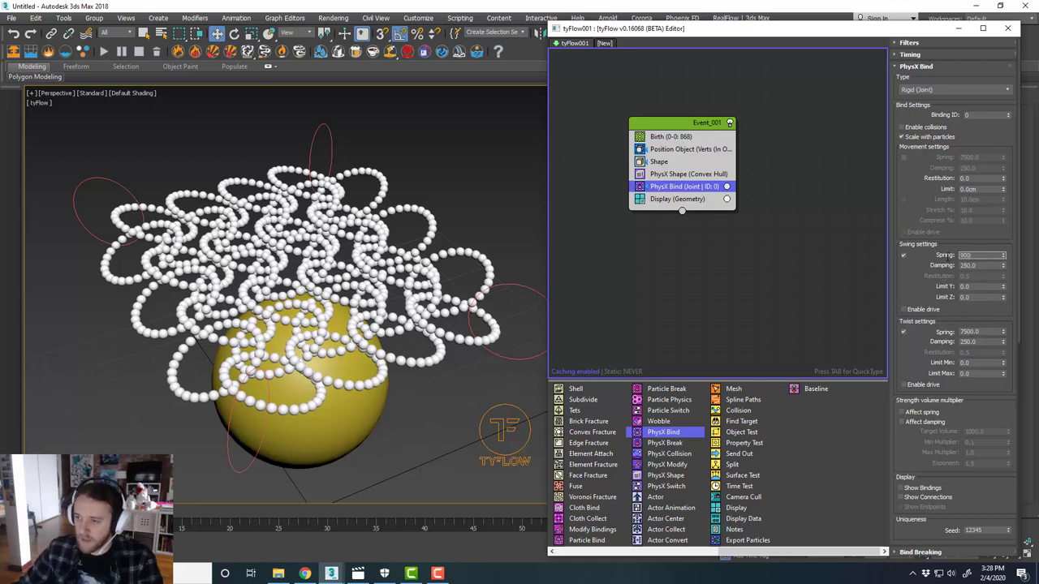
{"action": "key", "text": "Tab"}
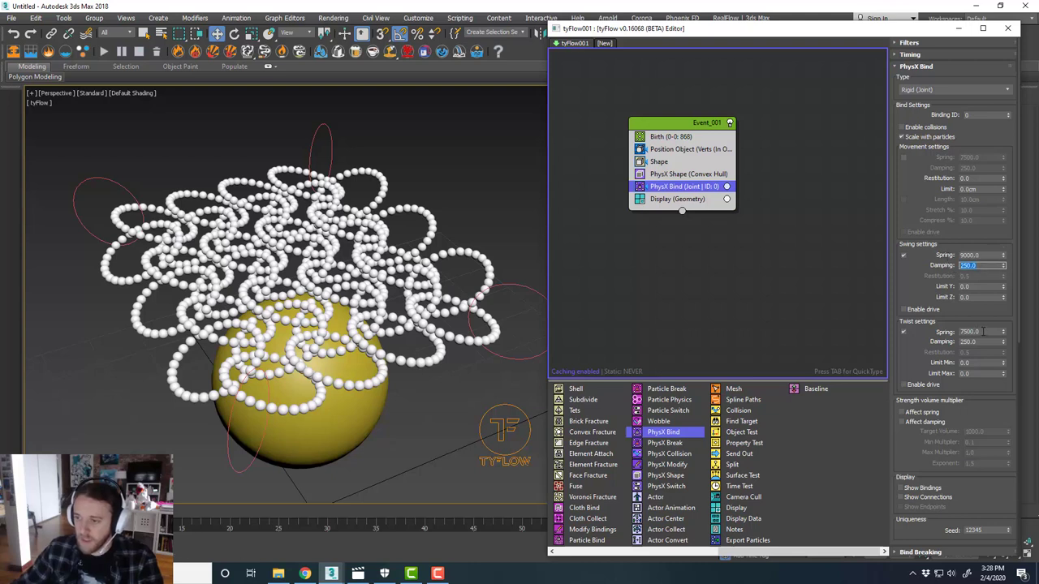
{"action": "double_click", "coordinate": [982, 331]}
{"action": "type", "text": "90"}
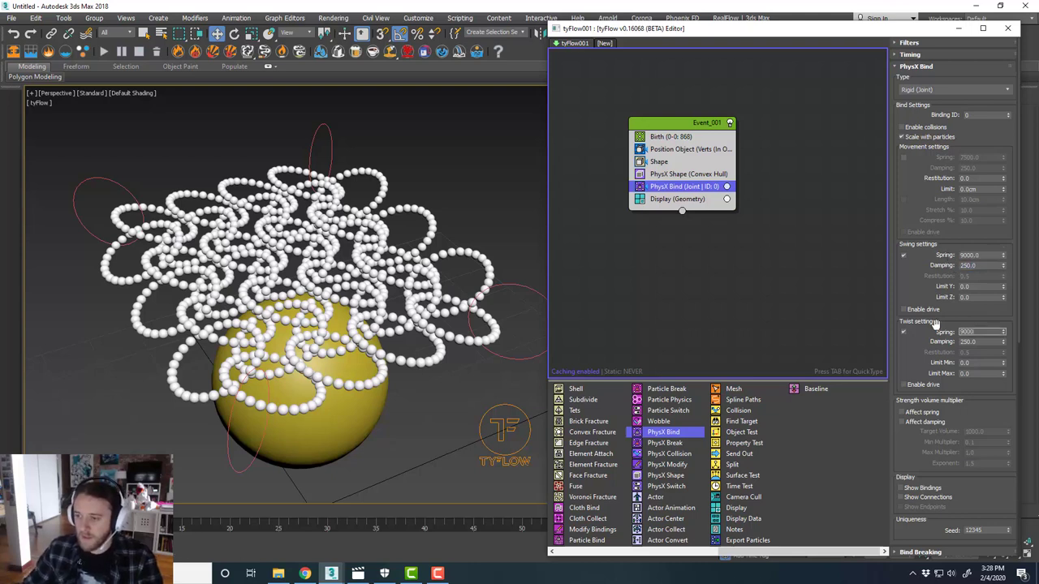
{"action": "type", "text": "00"}
{"action": "key", "text": "Tab"}
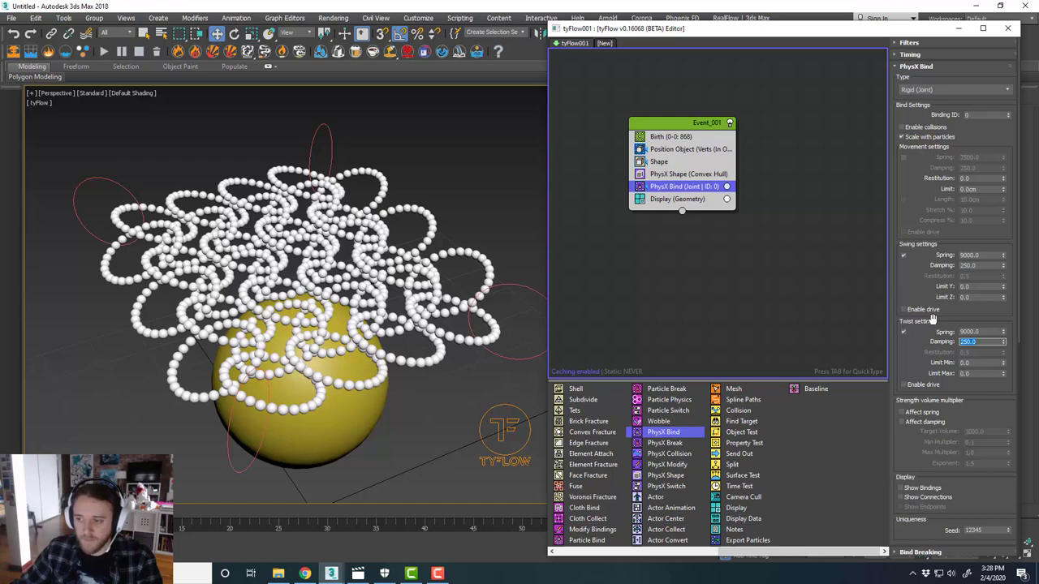
Step: Set PhysX Bind's proximity sorting to surface area (smallest) and enable Bind to siblings in its family bindings
{"action": "scroll", "coordinate": [894, 299], "scroll_direction": "down", "scroll_amount": 5}
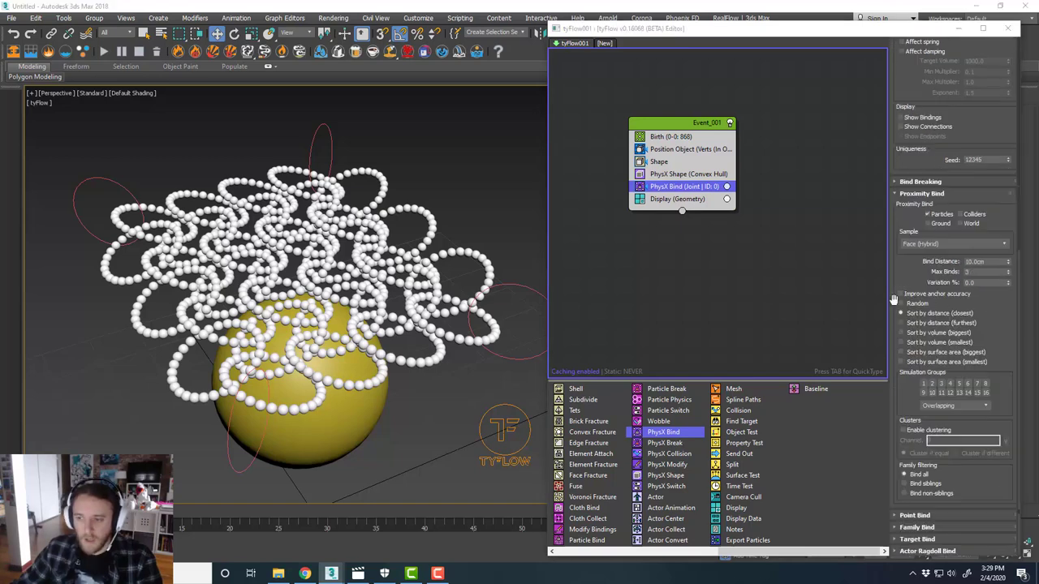
{"action": "left_click_drag", "start_coordinate": [1000, 328], "coordinate": [996, 297]}
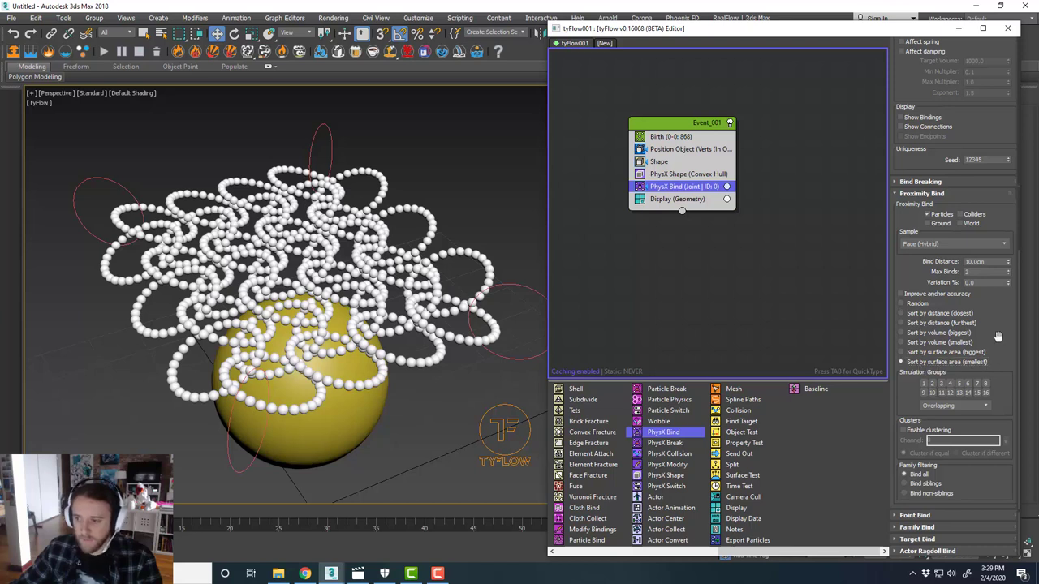
{"action": "left_click", "coordinate": [918, 528]}
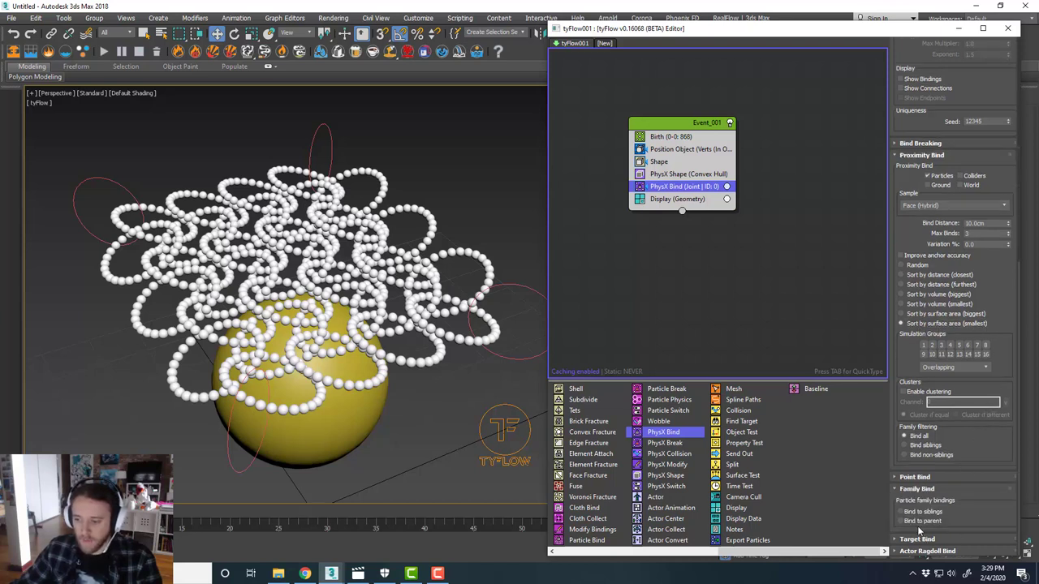
{"action": "left_click", "coordinate": [922, 513]}
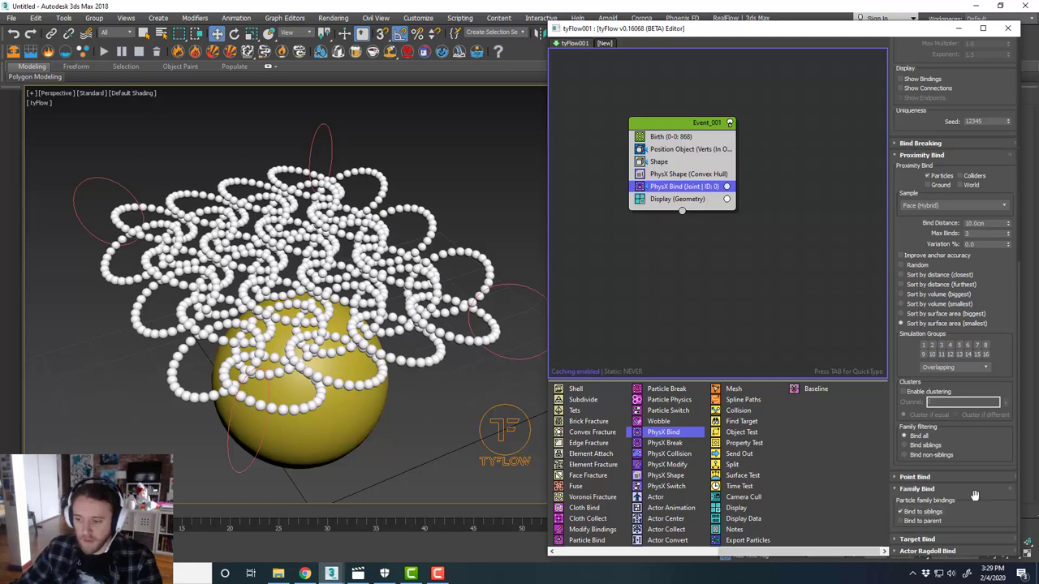
{"action": "left_click", "coordinate": [976, 489]}
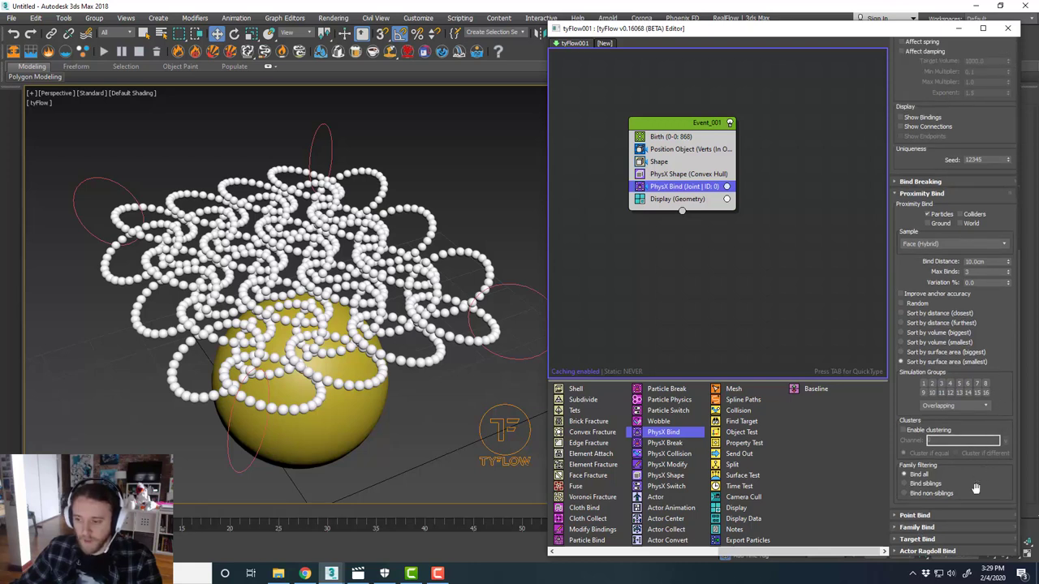
{"action": "scroll", "coordinate": [1003, 441], "scroll_direction": "up", "scroll_amount": 3}
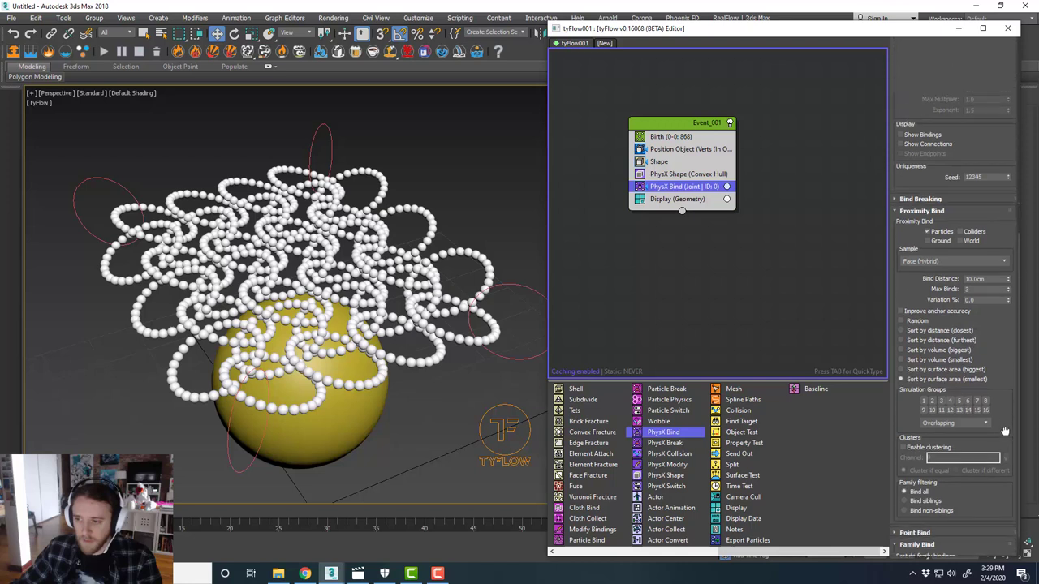
{"action": "scroll", "coordinate": [1003, 440], "scroll_direction": "up", "scroll_amount": 7}
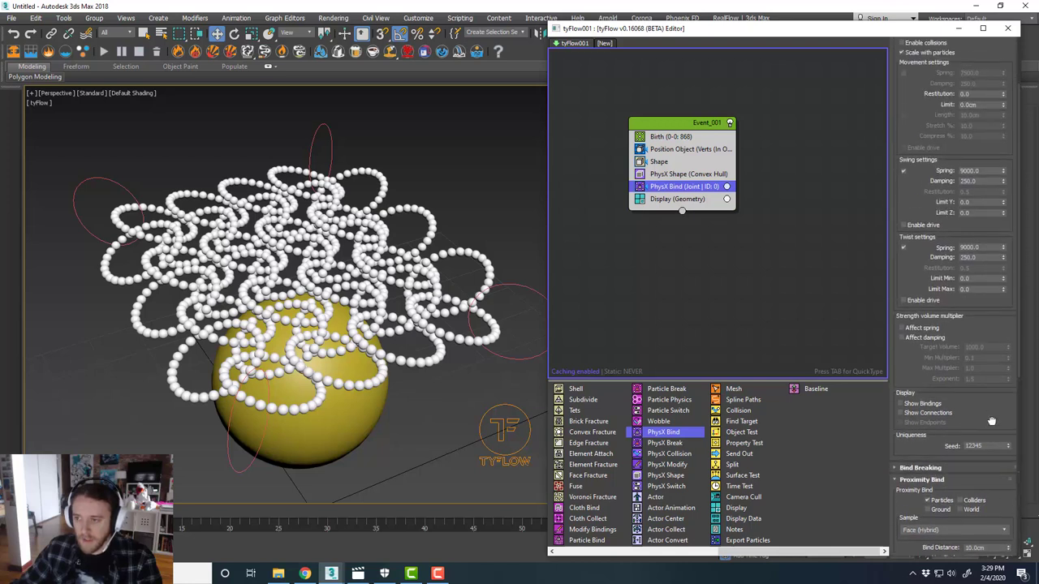
{"action": "scroll", "coordinate": [991, 474], "scroll_direction": "up", "scroll_amount": 1}
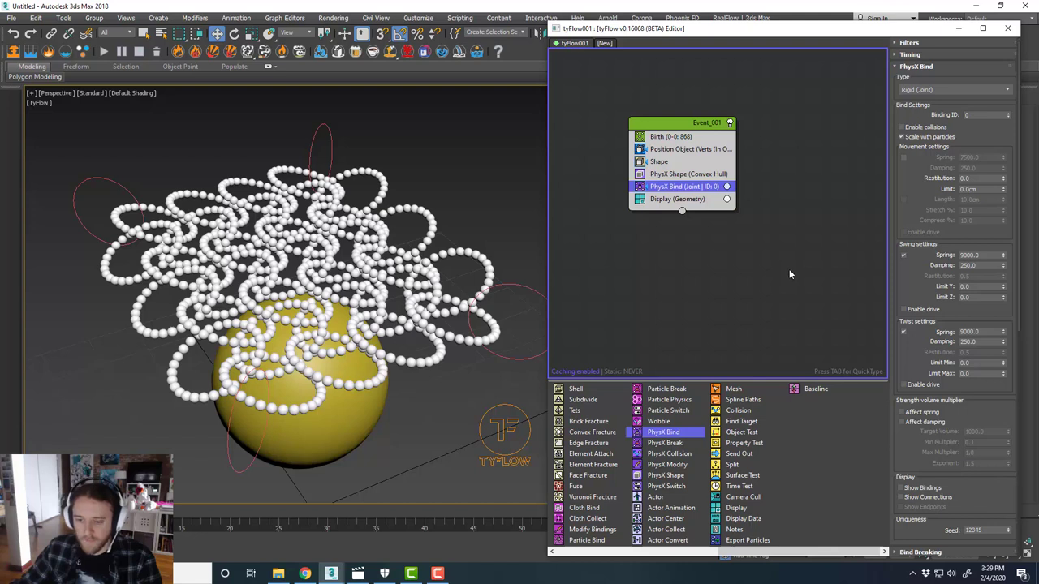
Step: Add a PhysX Collision operator below PhysX Bind and assign the yellow sphere, Sphere001, as its collider
{"action": "left_click_drag", "start_coordinate": [667, 456], "coordinate": [689, 203]}
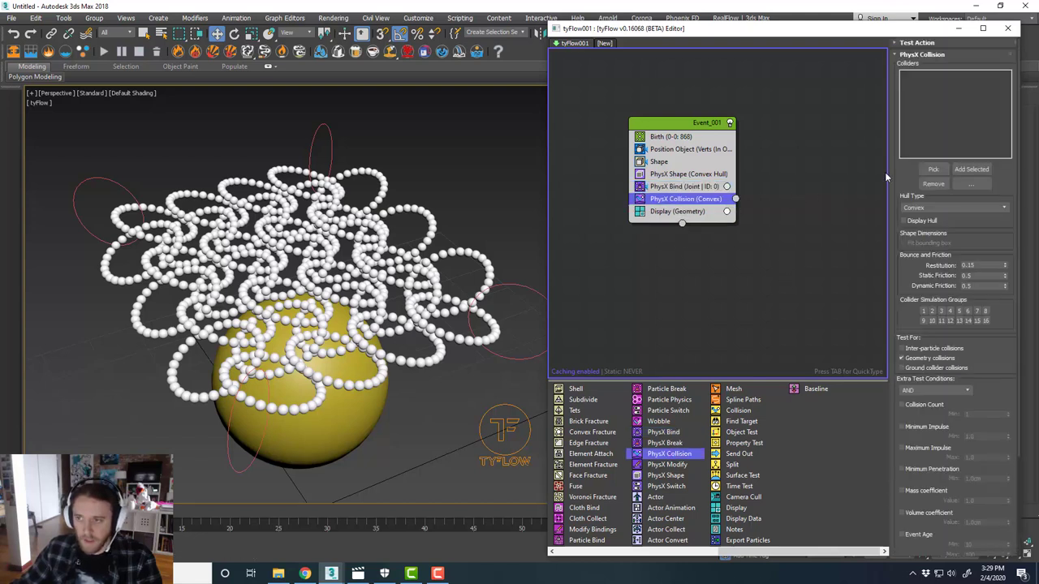
{"action": "left_click", "coordinate": [931, 169]}
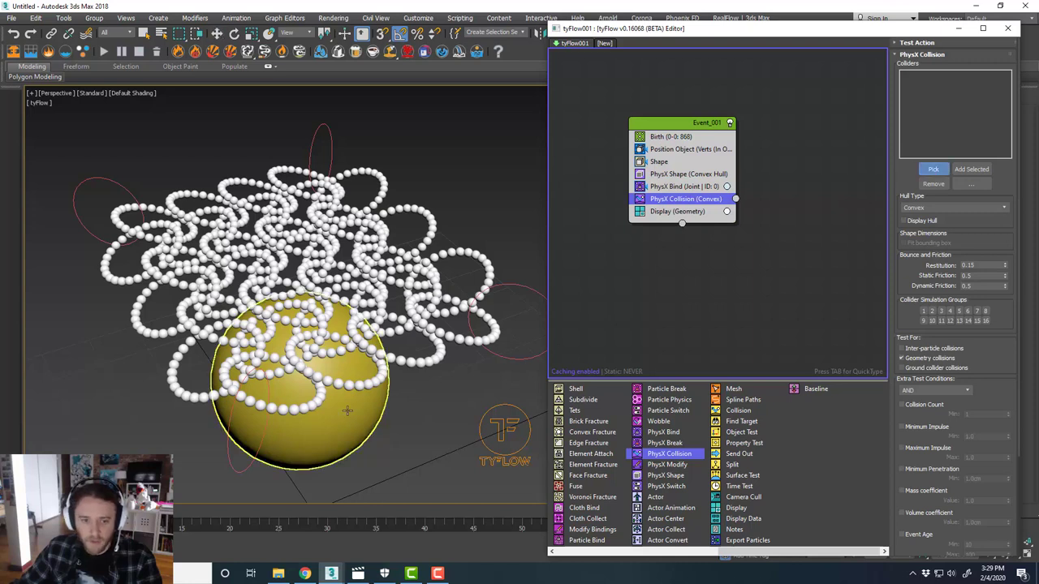
{"action": "left_click", "coordinate": [369, 382]}
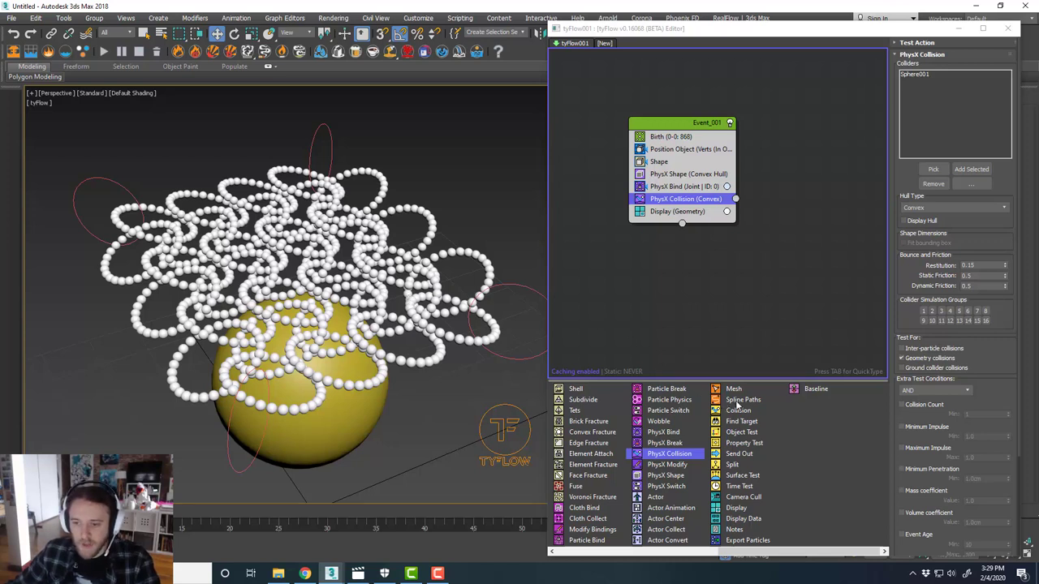
Step: Add a Spline Paths operator below PhysX Collision, create a new spline path object for it and set its mode to PhysX Bindings
{"action": "left_click_drag", "start_coordinate": [737, 402], "coordinate": [679, 212]}
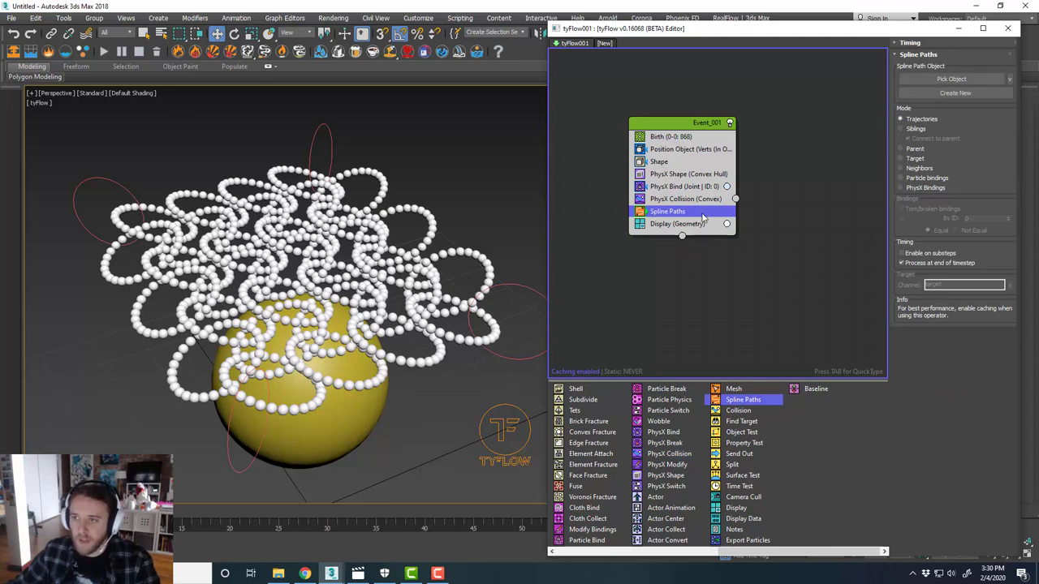
{"action": "left_click", "coordinate": [955, 94]}
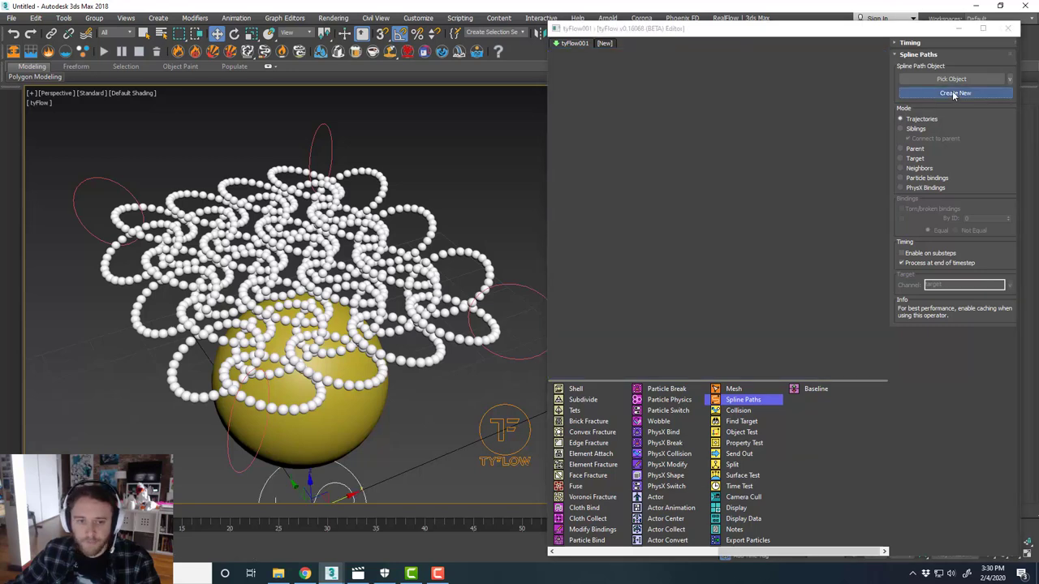
{"action": "middle_click_drag", "start_coordinate": [413, 347], "coordinate": [408, 311]}
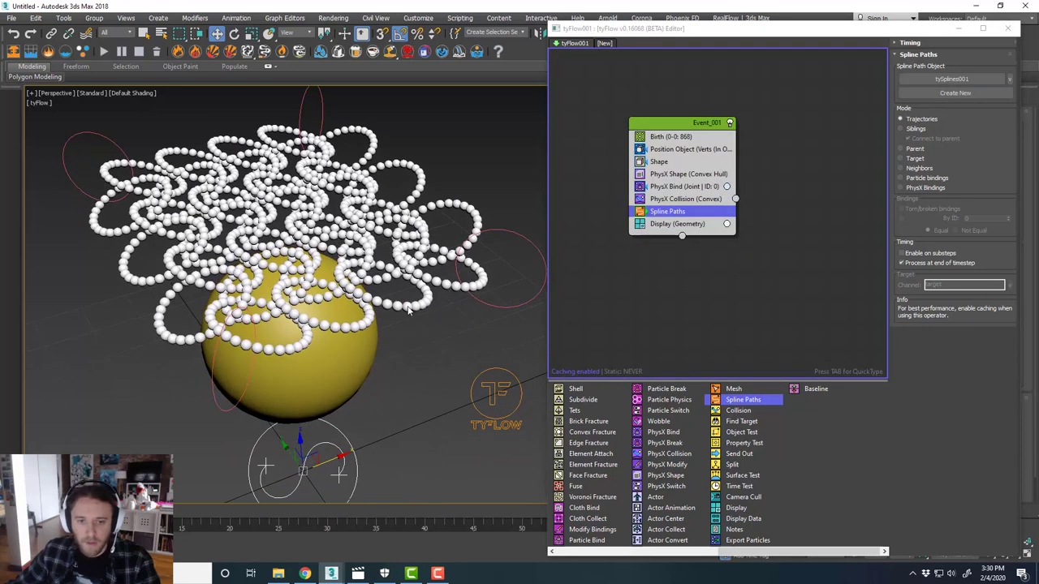
{"action": "left_click", "coordinate": [922, 188]}
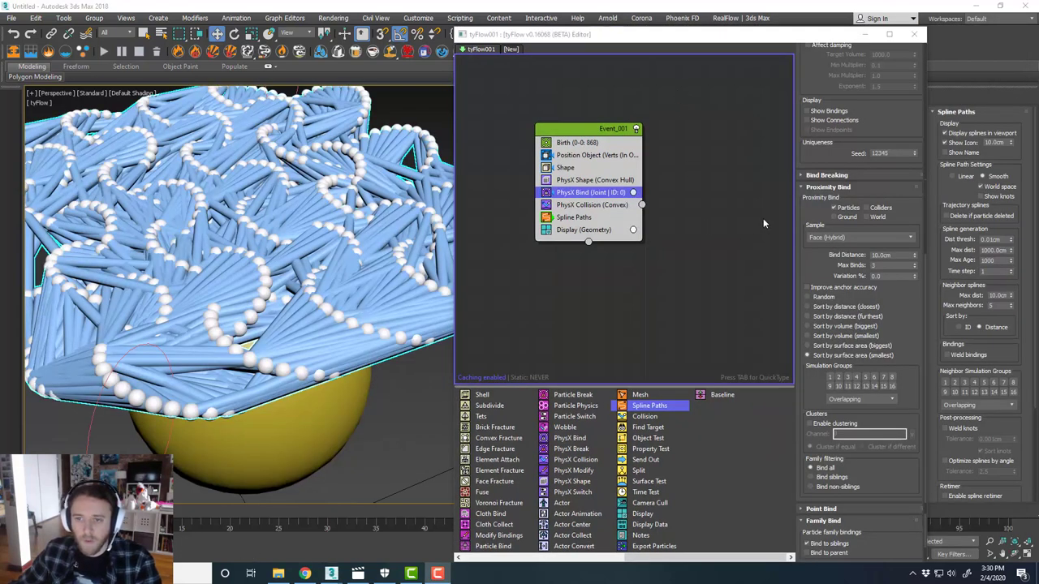
Step: Set PhysX Bind's proximity bind distance to 0.2 cm and its maximum binds to 1
{"action": "left_click_drag", "start_coordinate": [818, 263], "coordinate": [818, 278]}
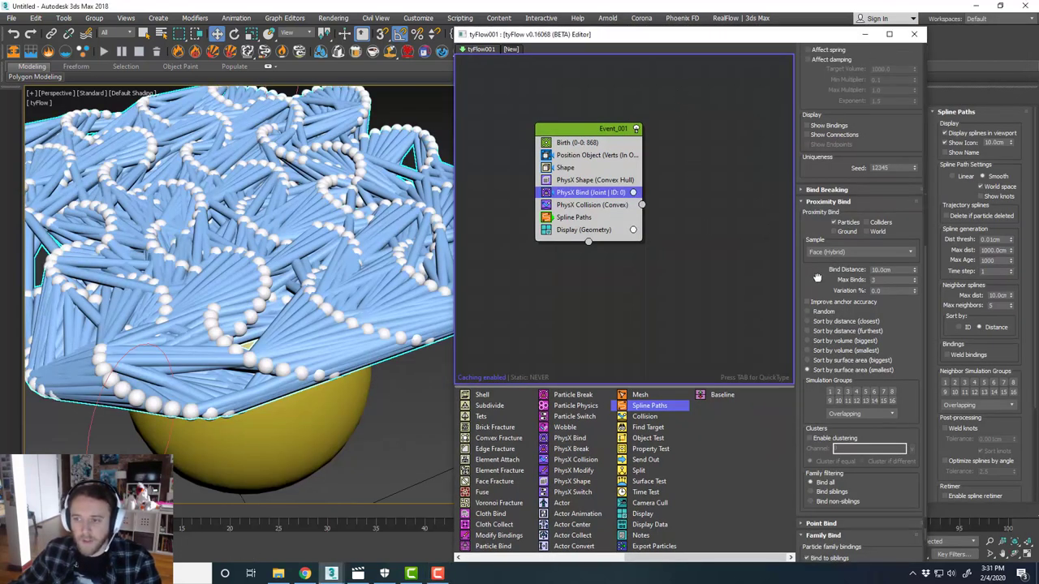
{"action": "left_click_drag", "start_coordinate": [896, 270], "coordinate": [847, 271]}
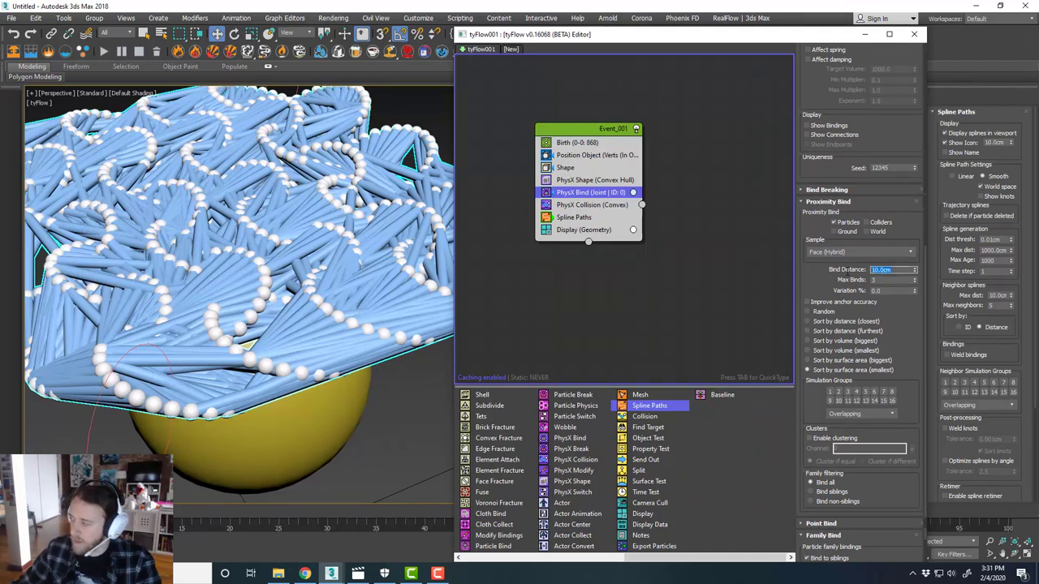
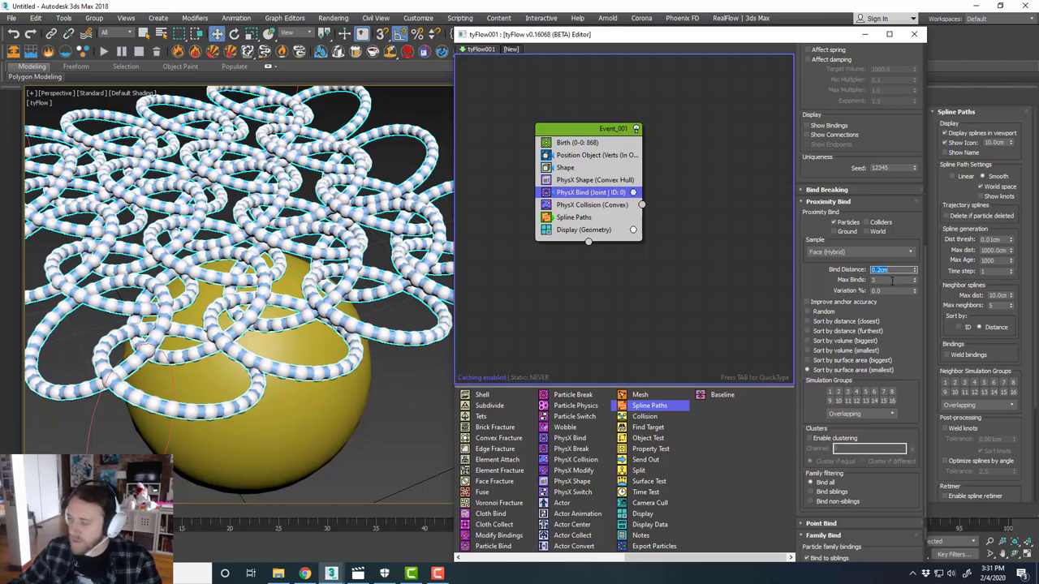
{"action": "left_click", "coordinate": [876, 280]}
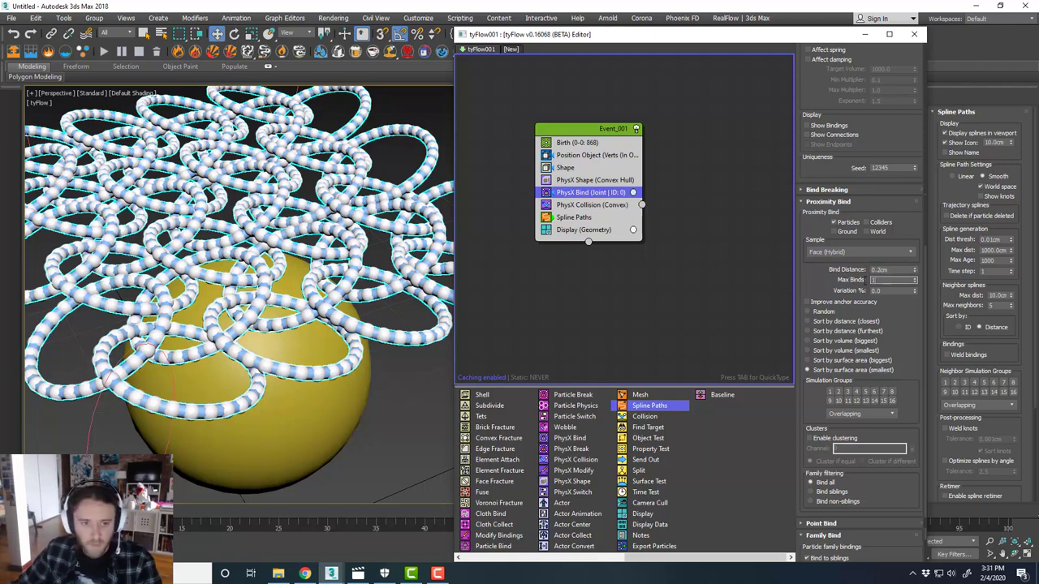
{"action": "type", "text": "1"}
{"action": "key", "text": "Return"}
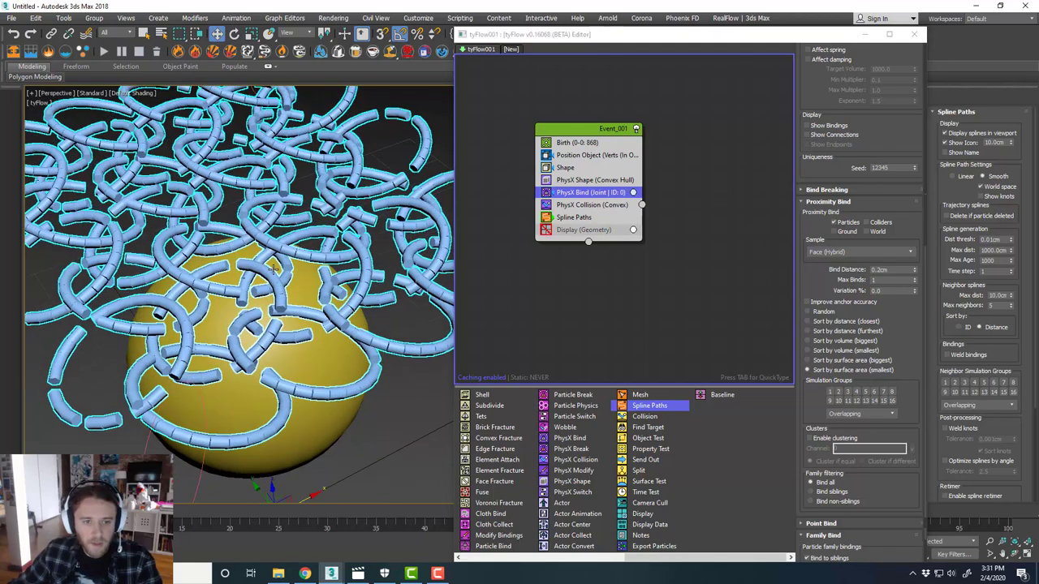
Step: Inspect the bind splines along the rings and raise PhysX Bind's maximum binds to 2
{"action": "middle_click_drag", "start_coordinate": [259, 278], "coordinate": [272, 272], "text": "alt"}
{"action": "middle_click_drag", "start_coordinate": [325, 208], "coordinate": [365, 210]}
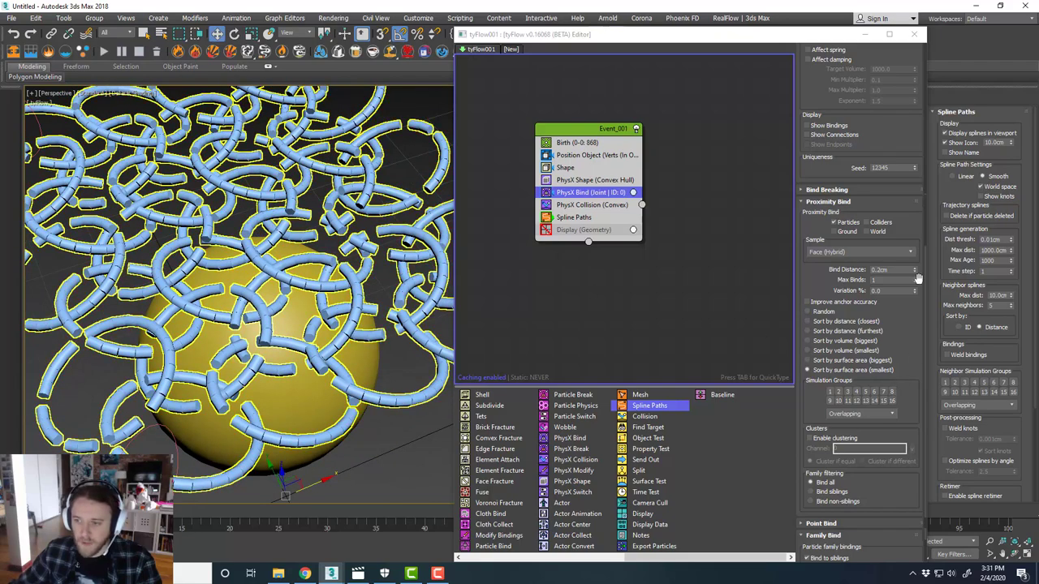
{"action": "left_click", "coordinate": [914, 277]}
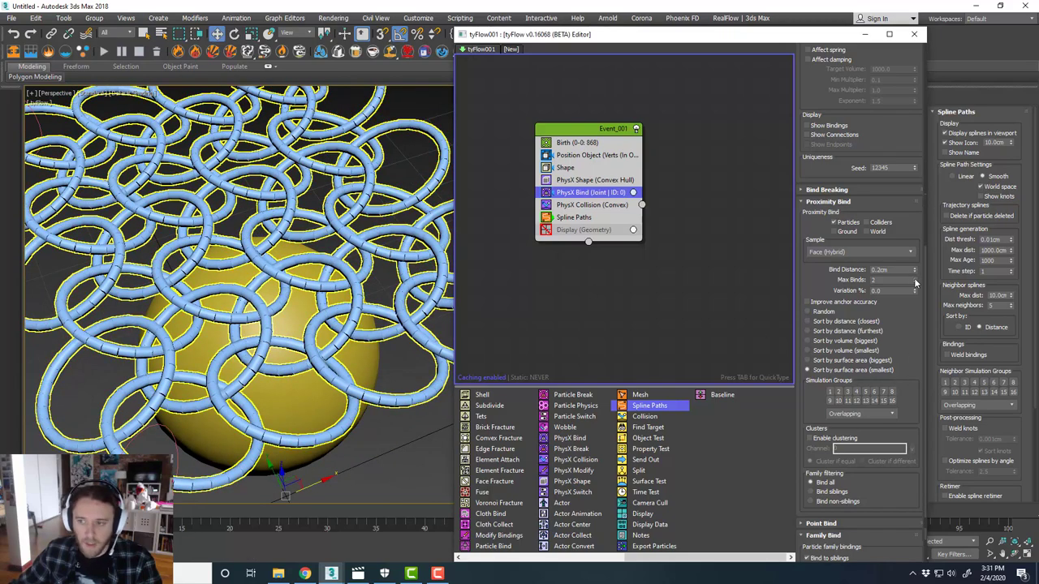
Step: Move the tyFlow editor off the viewport and enable Weld bindings on the spline path object, toggling it to compare the ring joints up close
{"action": "middle_click_drag", "start_coordinate": [376, 323], "coordinate": [380, 294], "text": "alt"}
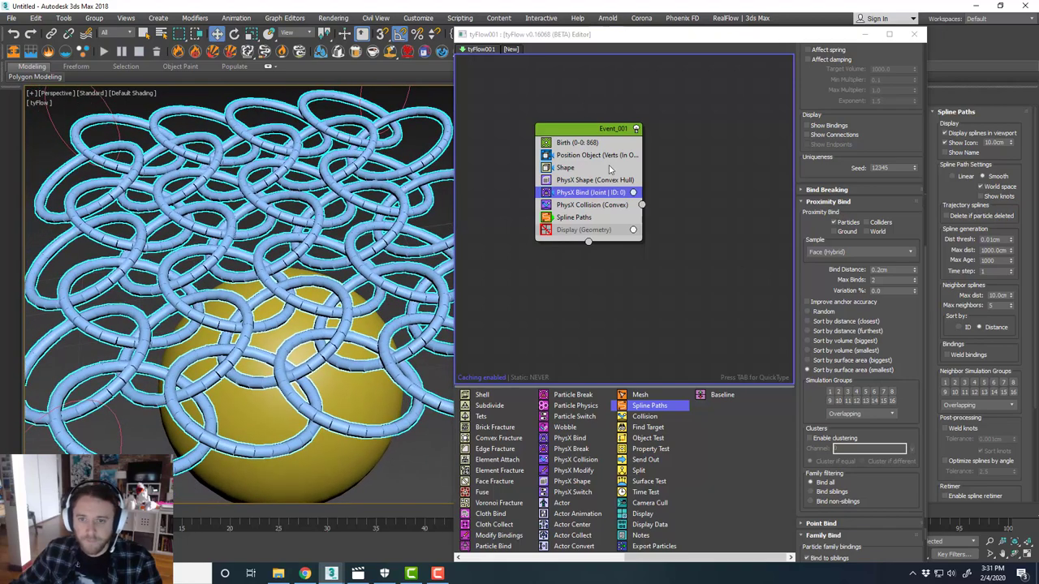
{"action": "left_click", "coordinate": [601, 205]}
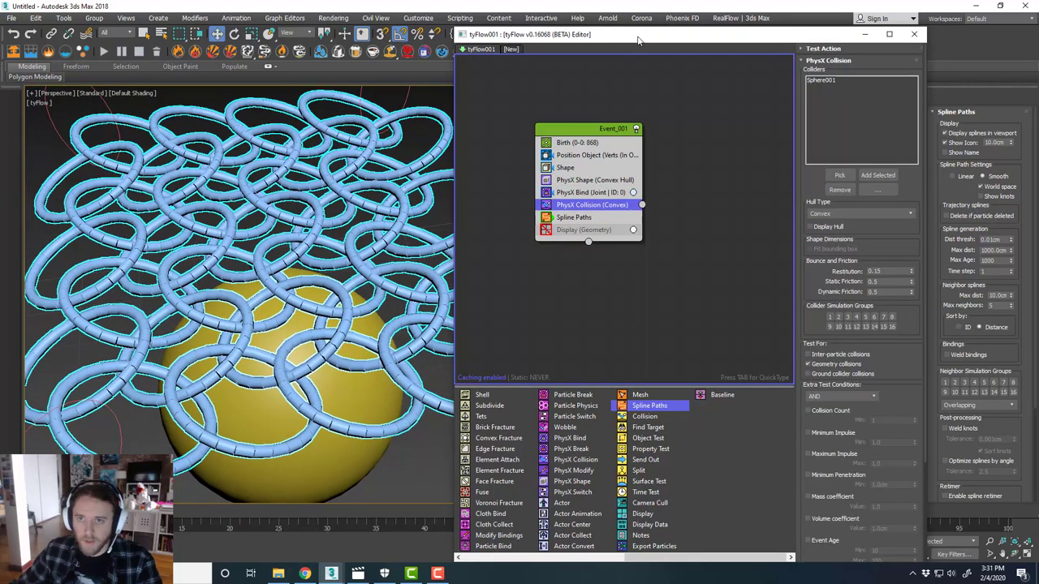
{"action": "left_click_drag", "start_coordinate": [638, 38], "coordinate": [1038, 97]}
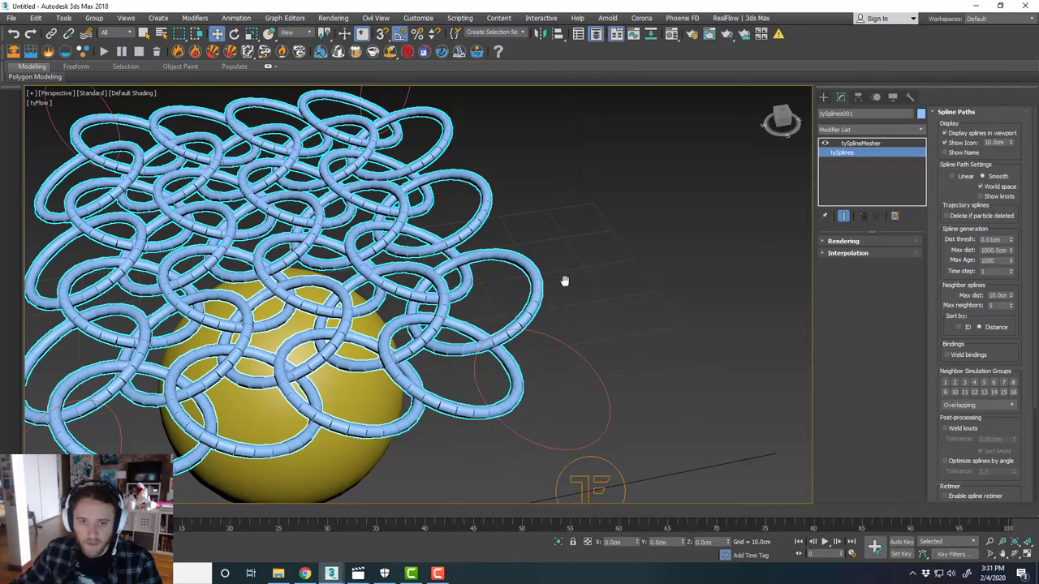
{"action": "middle_click_drag", "start_coordinate": [564, 281], "coordinate": [648, 214]}
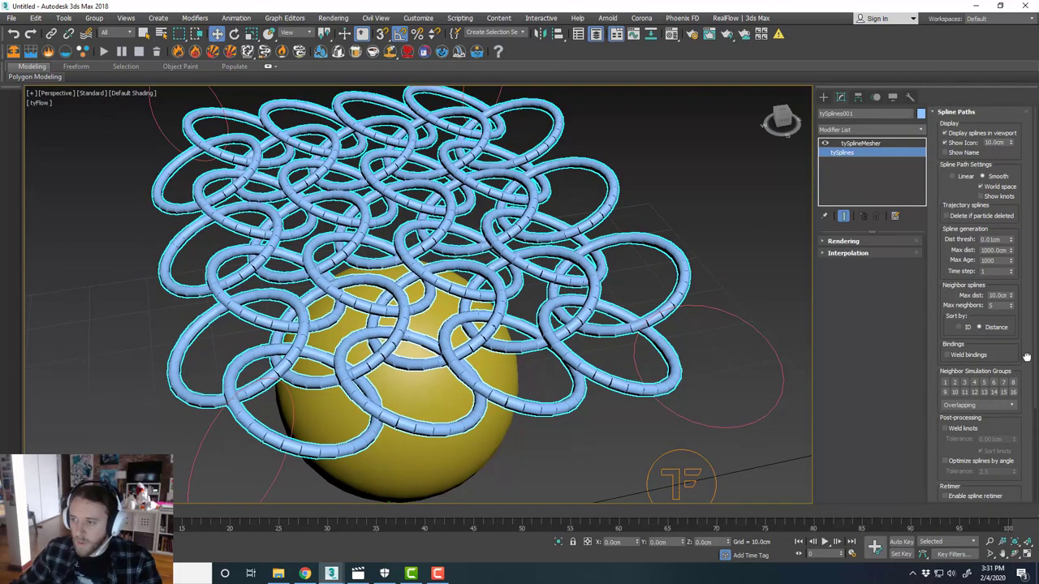
{"action": "left_click", "coordinate": [947, 355]}
{"action": "scroll", "coordinate": [614, 329], "scroll_direction": "up", "scroll_amount": 3}
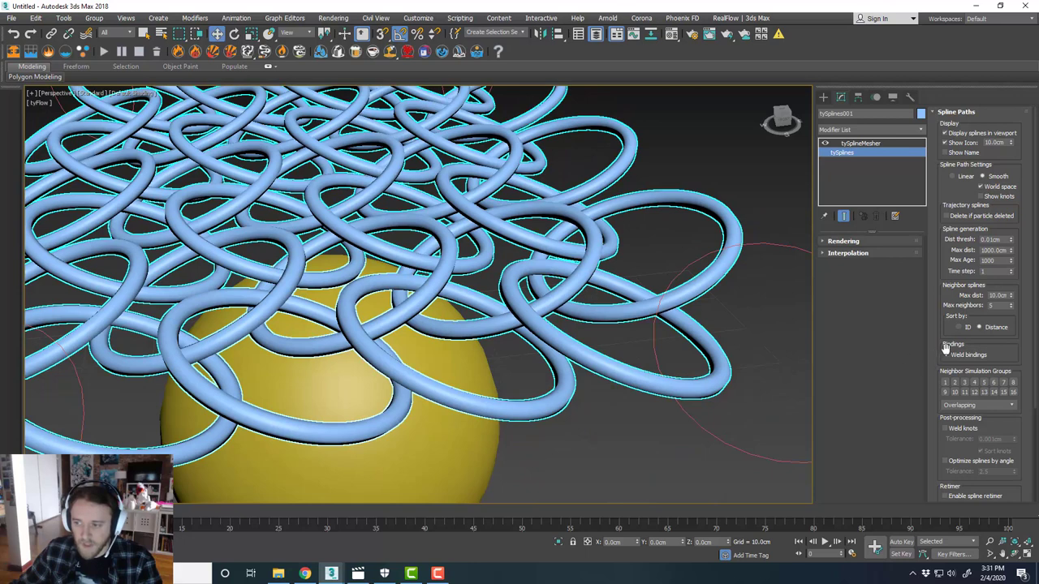
{"action": "scroll", "coordinate": [573, 289], "scroll_direction": "up", "scroll_amount": 3}
{"action": "scroll", "coordinate": [572, 290], "scroll_direction": "up", "scroll_amount": 2}
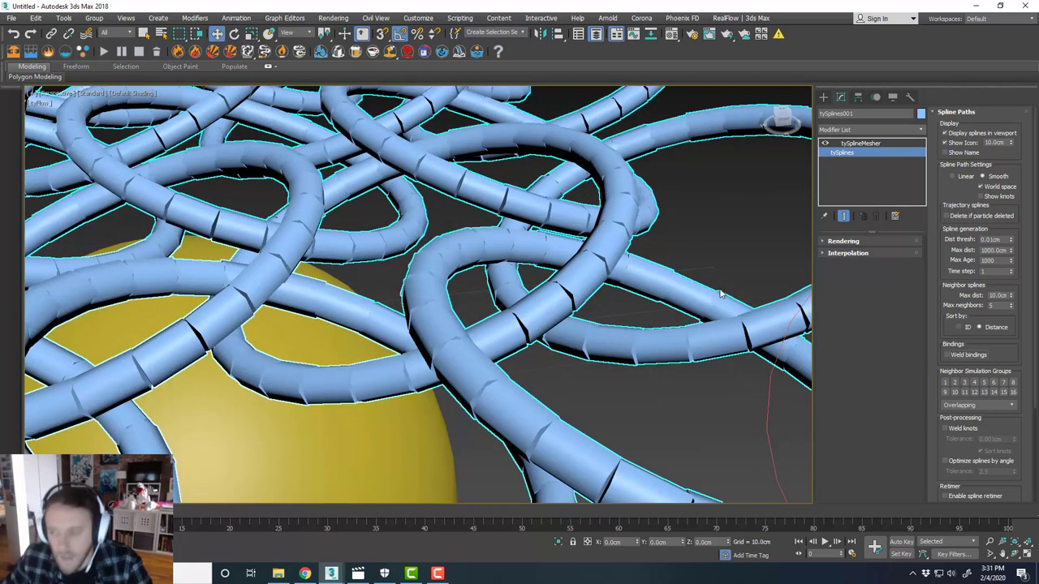
{"action": "left_click", "coordinate": [946, 356]}
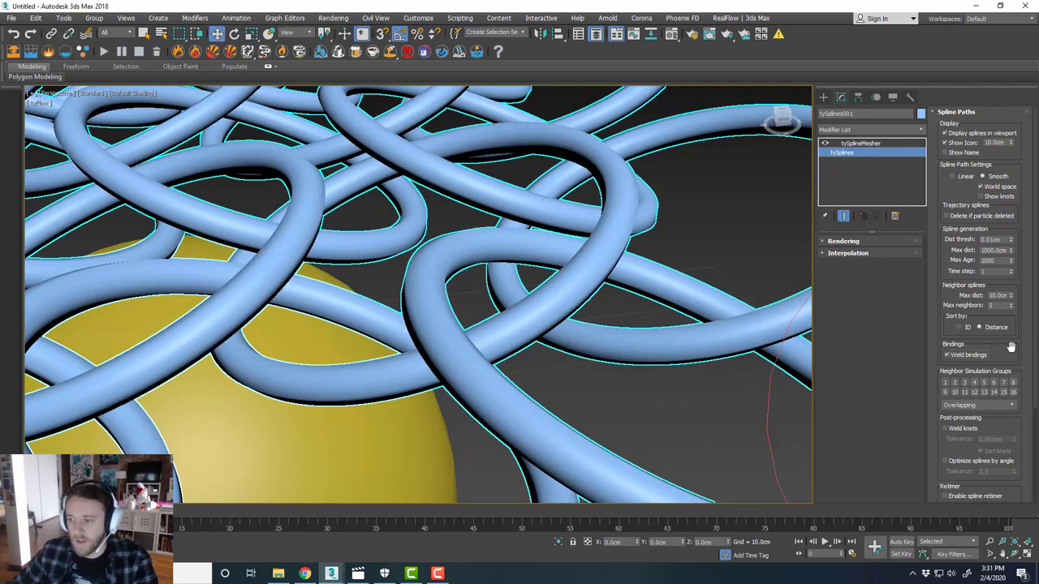
Step: Enable Weld knots in the spline path object's post-processing settings and check the rings
{"action": "left_click_drag", "start_coordinate": [1021, 357], "coordinate": [1019, 231]}
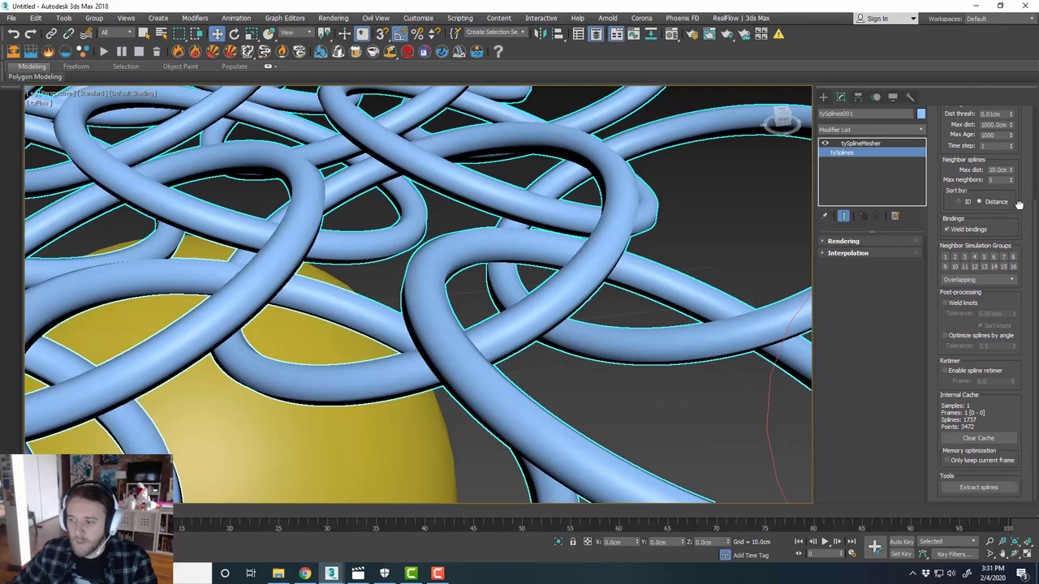
{"action": "left_click", "coordinate": [953, 303]}
{"action": "scroll", "coordinate": [585, 298], "scroll_direction": "down", "scroll_amount": 3}
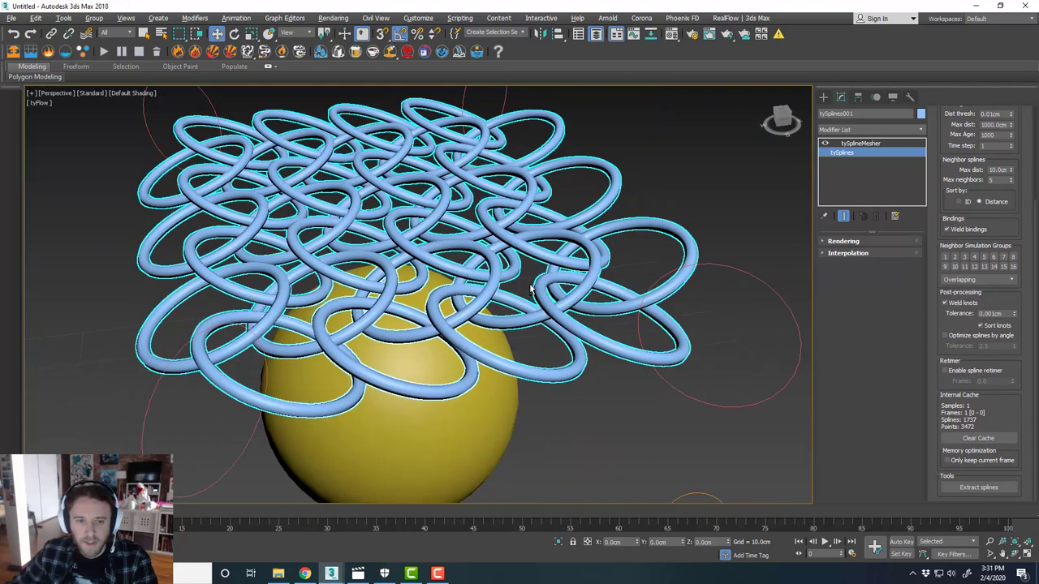
{"action": "middle_click_drag", "start_coordinate": [585, 298], "coordinate": [530, 293], "text": "alt"}
{"action": "scroll", "coordinate": [366, 277], "scroll_direction": "up", "scroll_amount": 2}
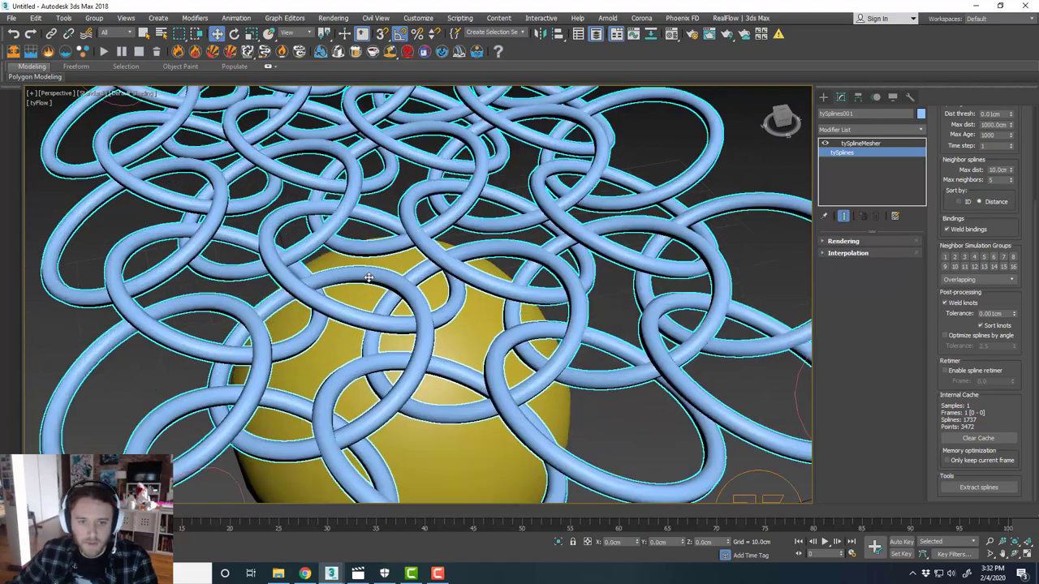
{"action": "scroll", "coordinate": [413, 280], "scroll_direction": "down", "scroll_amount": 2}
{"action": "middle_click_drag", "start_coordinate": [413, 280], "coordinate": [415, 257], "text": "alt"}
Step: Deselect the spline path object and set the perspective viewport's shading to Edged Faces
{"action": "left_click", "coordinate": [120, 95]}
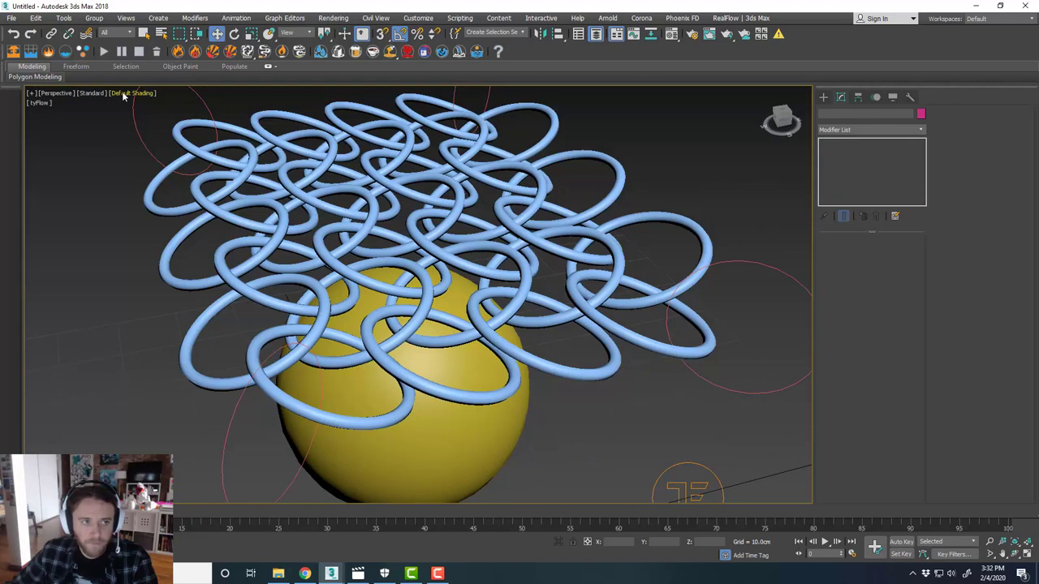
{"action": "left_click", "coordinate": [130, 93]}
{"action": "left_click", "coordinate": [150, 214]}
{"action": "scroll", "coordinate": [396, 252], "scroll_direction": "up", "scroll_amount": 4}
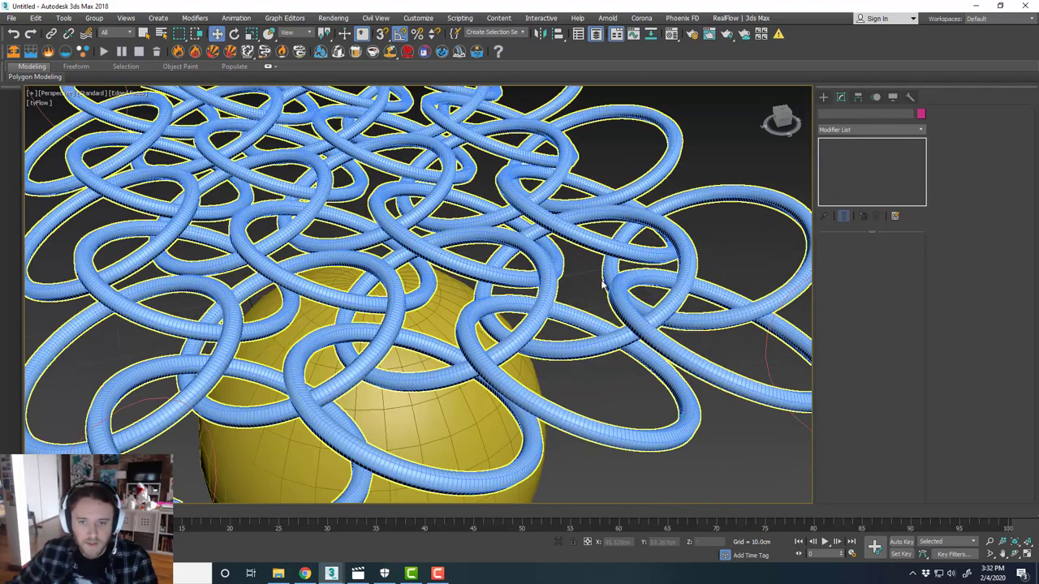
Step: Select the ring splines and set the tySplineMesher modifier's default tube sides to 12
{"action": "left_click", "coordinate": [622, 250]}
{"action": "middle_click_drag", "start_coordinate": [687, 242], "coordinate": [710, 245], "text": "alt"}
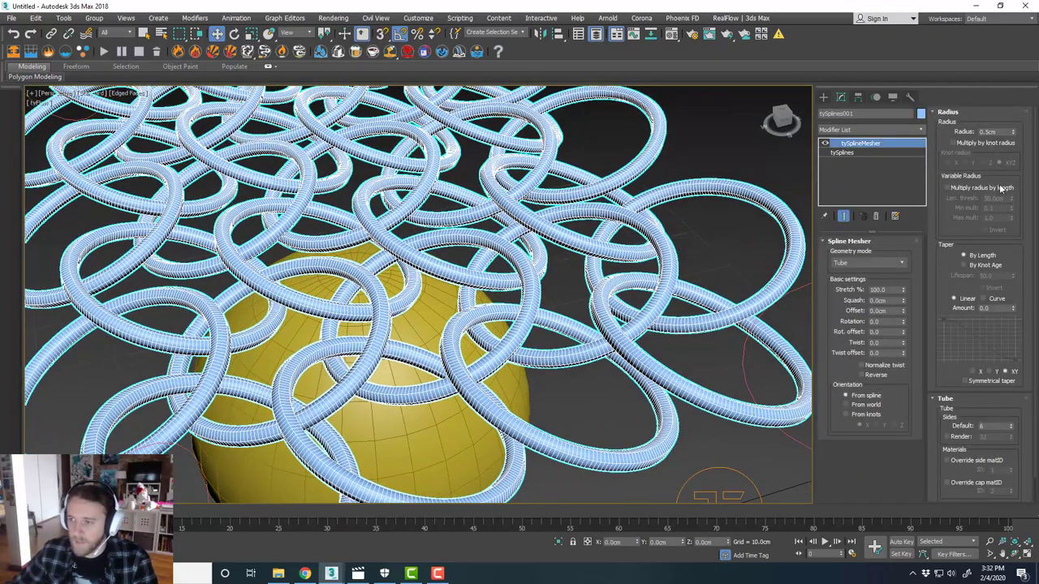
{"action": "double_click", "coordinate": [995, 426]}
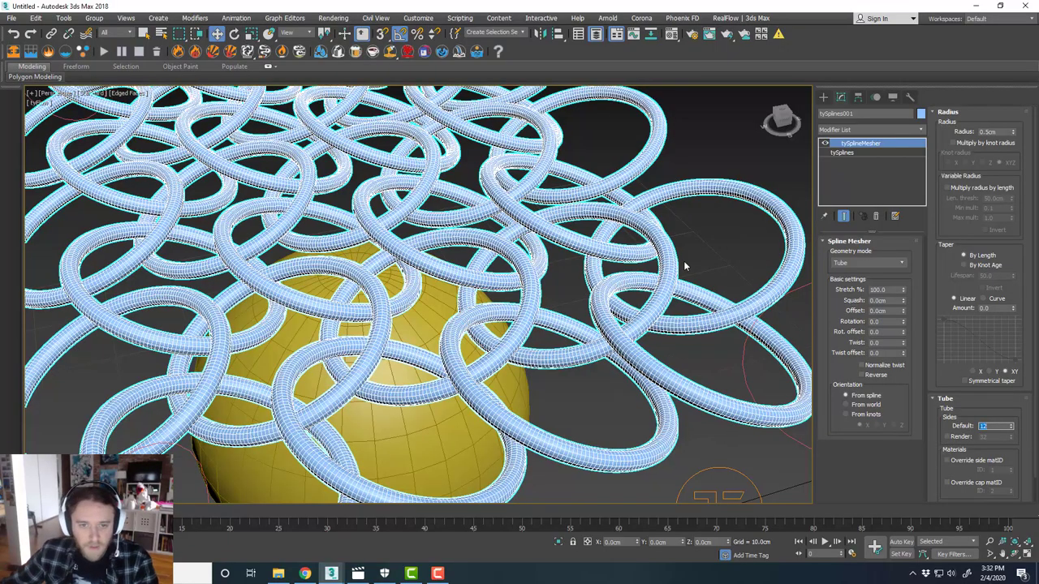
Step: Examine the meshed rings above the sphere up close and as a whole, with the spline object deselected
{"action": "middle_click_drag", "start_coordinate": [683, 260], "coordinate": [705, 274]}
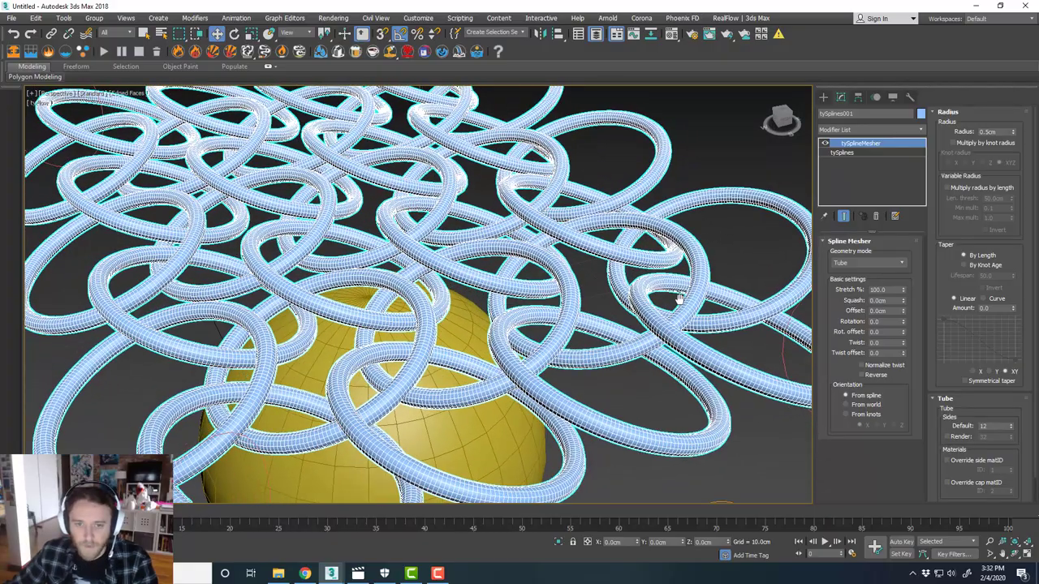
{"action": "key", "text": "z"}
{"action": "scroll", "coordinate": [576, 276], "scroll_direction": "down", "scroll_amount": 5}
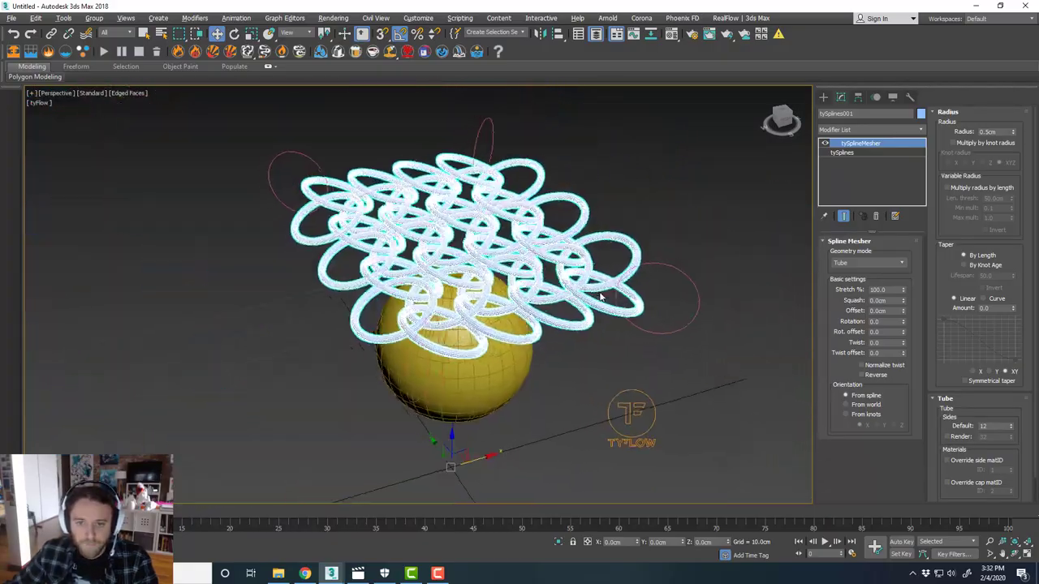
{"action": "scroll", "coordinate": [609, 279], "scroll_direction": "up", "scroll_amount": 5}
{"action": "middle_click_drag", "start_coordinate": [610, 279], "coordinate": [446, 341]}
{"action": "left_click", "coordinate": [620, 195]}
{"action": "scroll", "coordinate": [495, 287], "scroll_direction": "down", "scroll_amount": 3}
{"action": "scroll", "coordinate": [542, 308], "scroll_direction": "up", "scroll_amount": 3}
{"action": "middle_click_drag", "start_coordinate": [601, 299], "coordinate": [575, 289]}
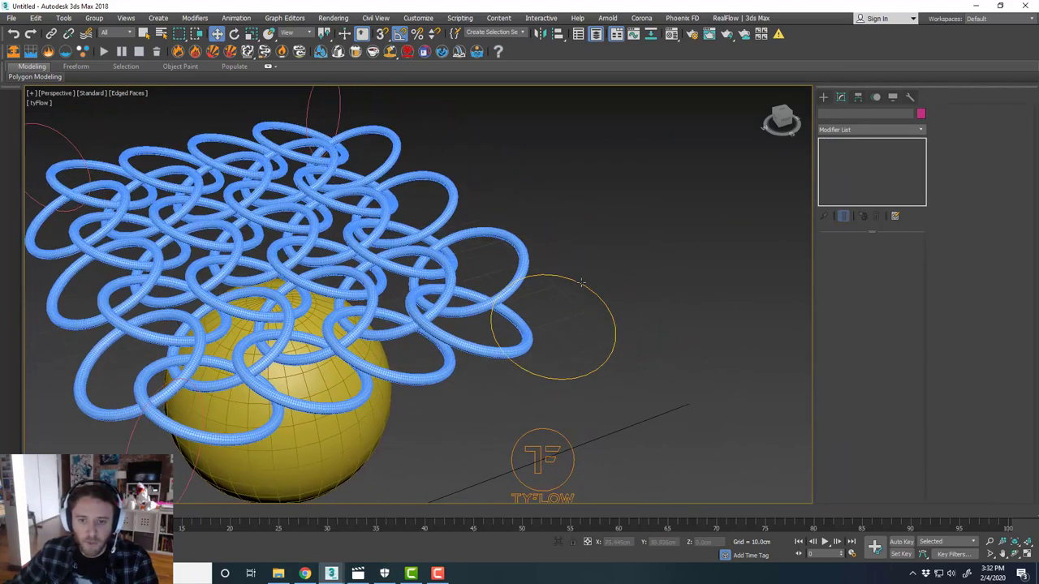
Step: Bring the tyFlow editor back into view and disable the flow
{"action": "left_click_drag", "start_coordinate": [1038, 40], "coordinate": [661, 31]}
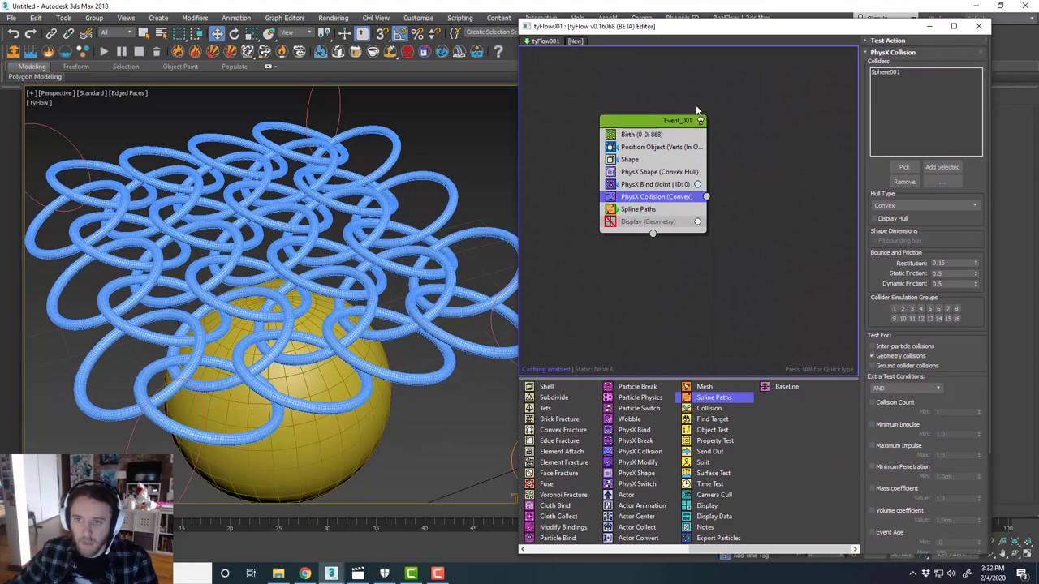
{"action": "middle_click_drag", "start_coordinate": [744, 225], "coordinate": [693, 230]}
{"action": "scroll", "coordinate": [693, 219], "scroll_direction": "down", "scroll_amount": 1}
{"action": "left_click", "coordinate": [711, 176]}
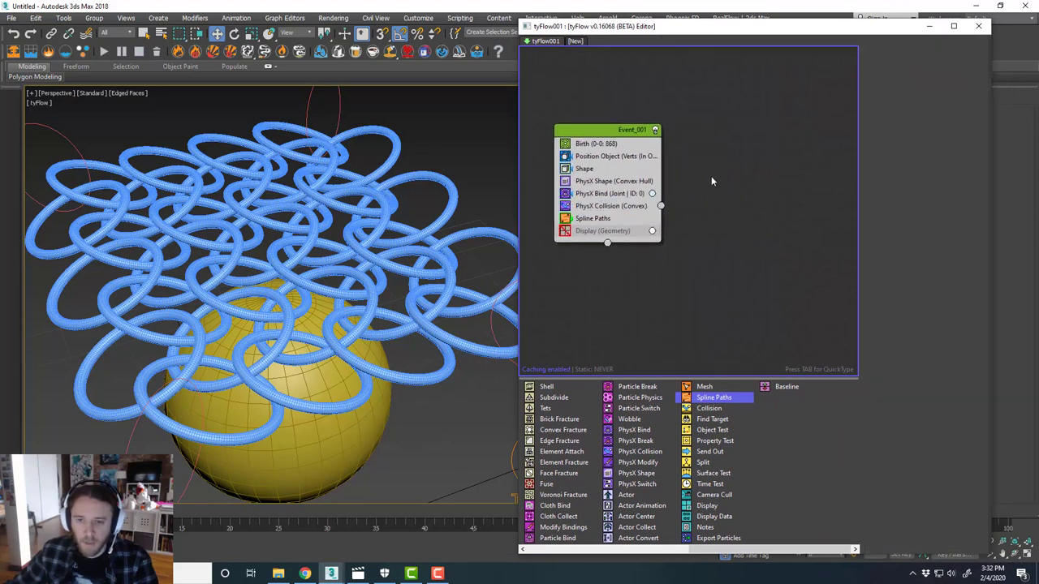
{"action": "right_click", "coordinate": [599, 76]}
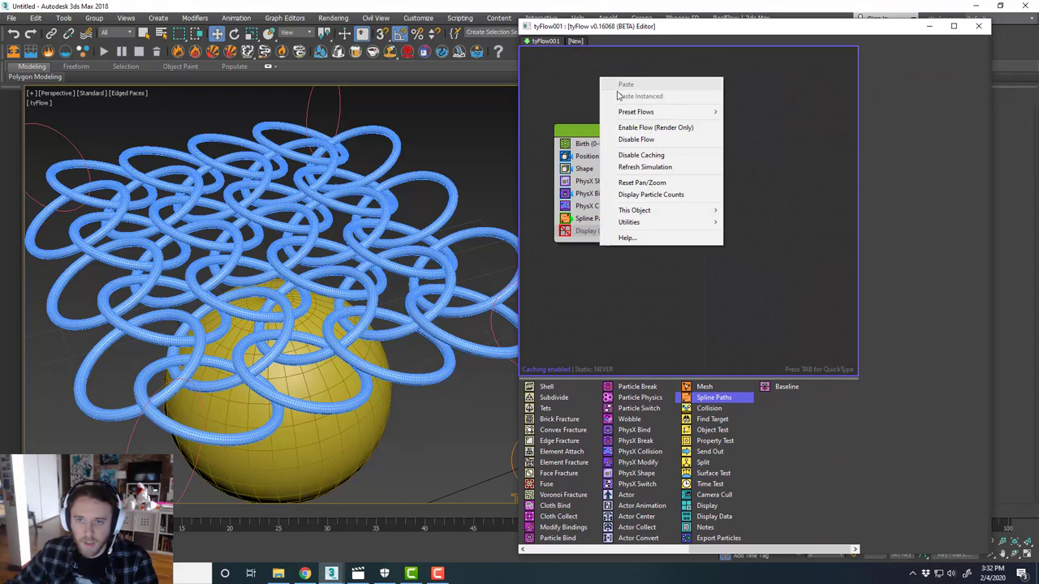
{"action": "left_click", "coordinate": [655, 140]}
Step: Rename Event_001 as RubberBands and shift it slightly in the graph
{"action": "left_click", "coordinate": [622, 131]}
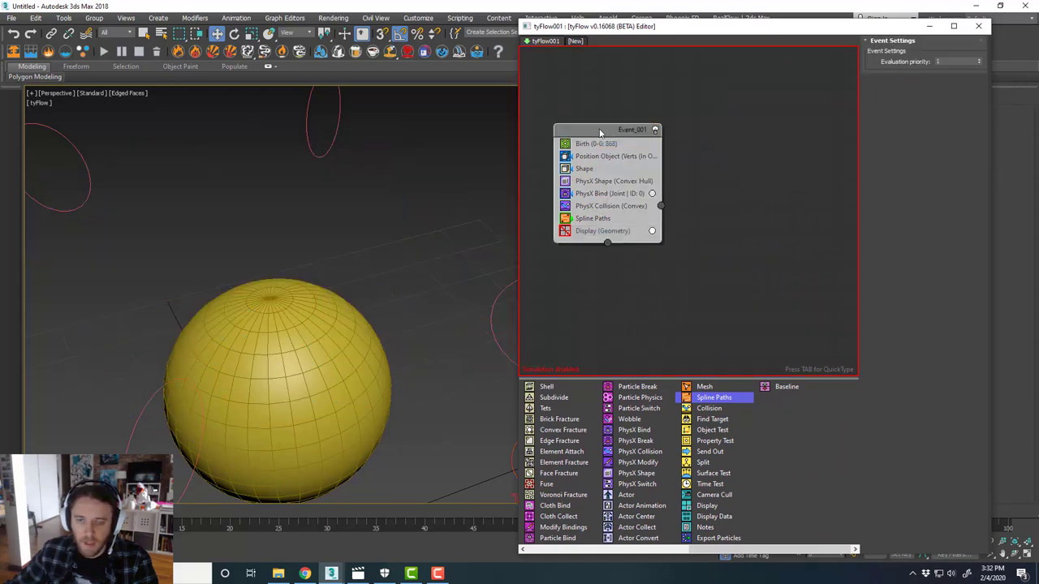
{"action": "left_click_drag", "start_coordinate": [600, 132], "coordinate": [640, 130]}
{"action": "right_click", "coordinate": [640, 129]}
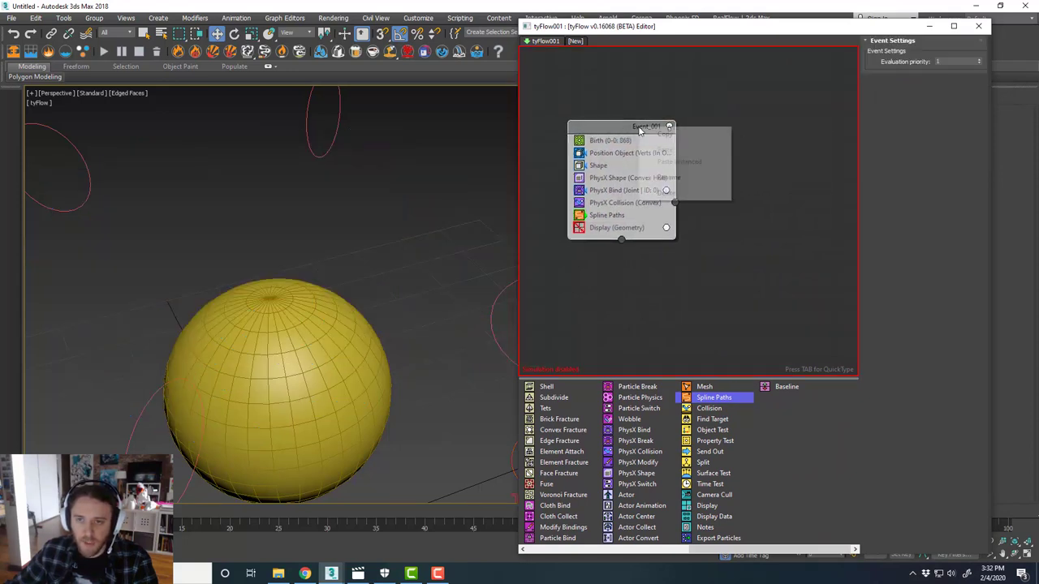
{"action": "left_click", "coordinate": [667, 176]}
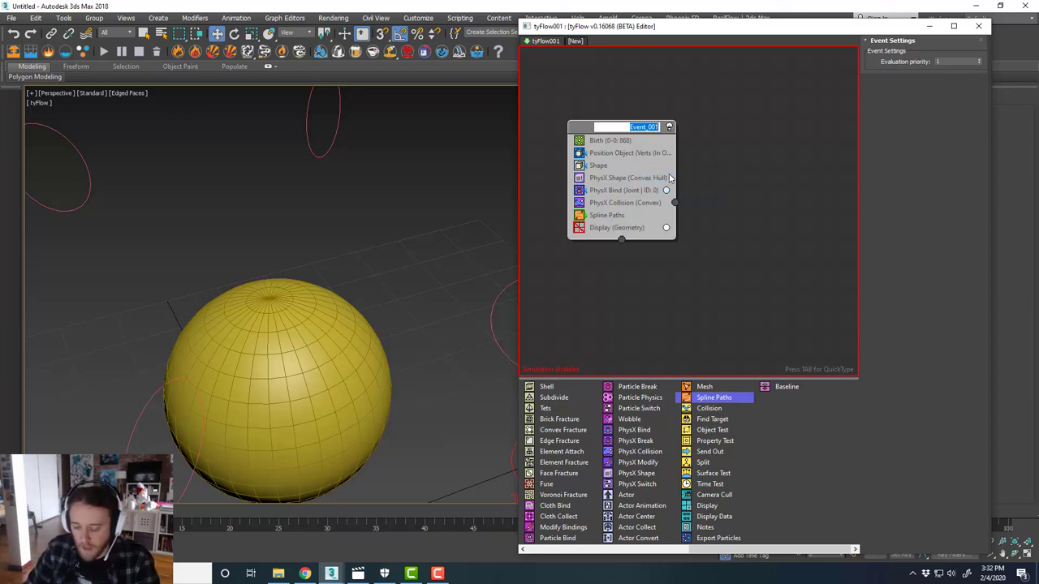
{"action": "type", "text": "RubberBands"}
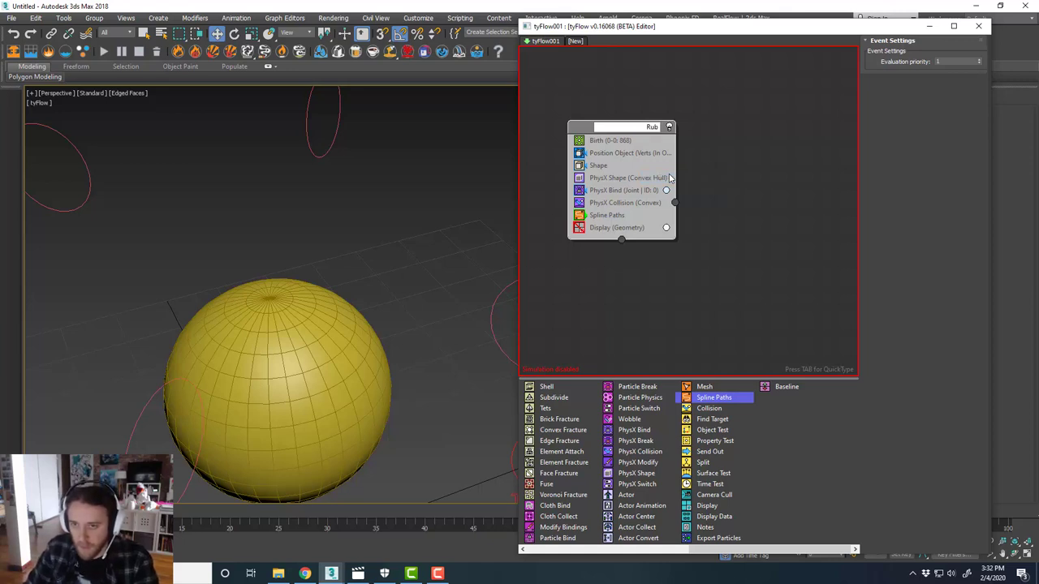
{"action": "key", "text": "Return"}
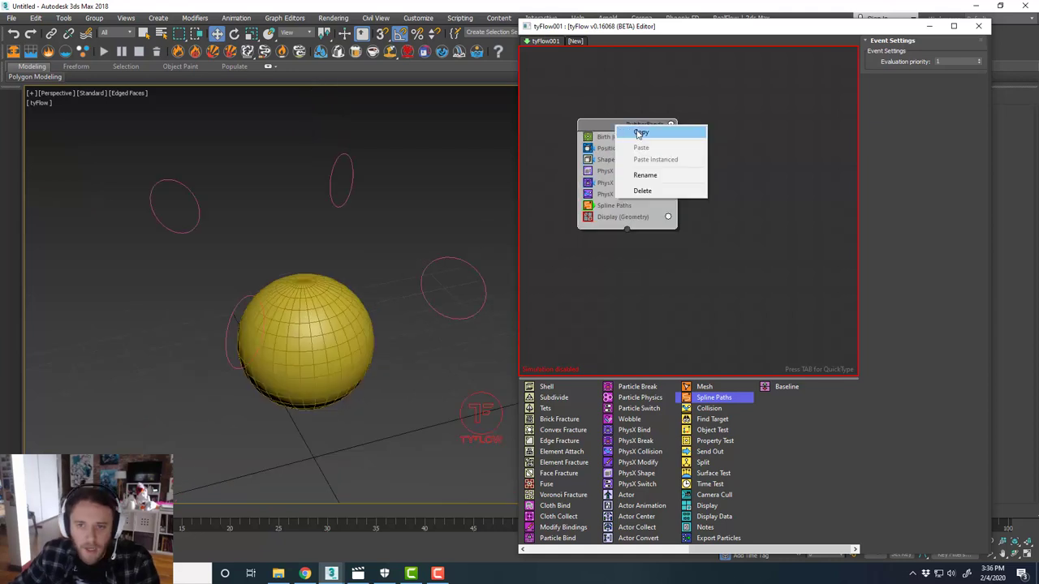
Step: Duplicate the RubberBands event as a non-instanced copy beside the original and rename the copy MetalRings
{"action": "left_click", "coordinate": [638, 134]}
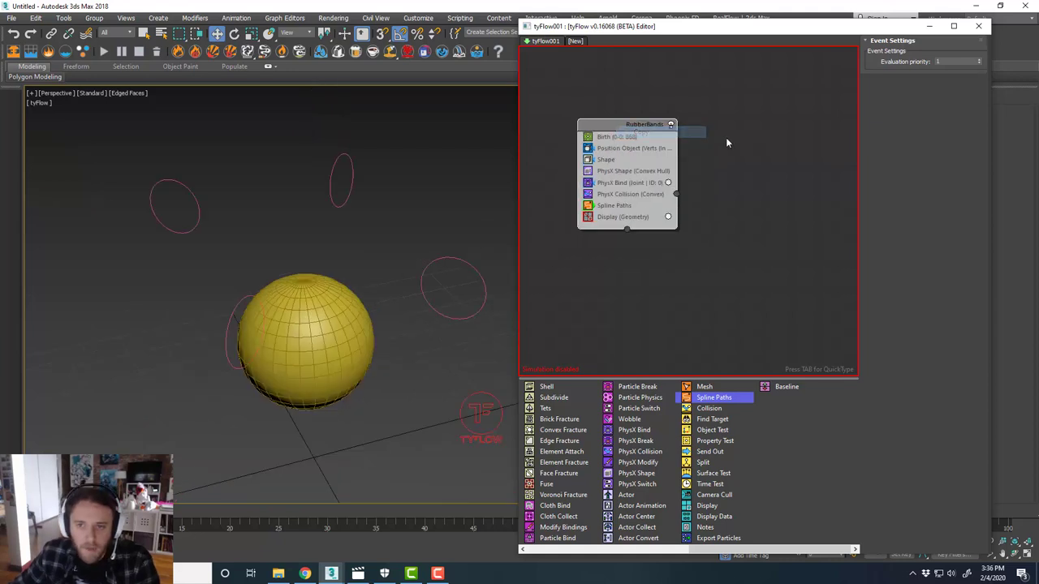
{"action": "right_click", "coordinate": [707, 136]}
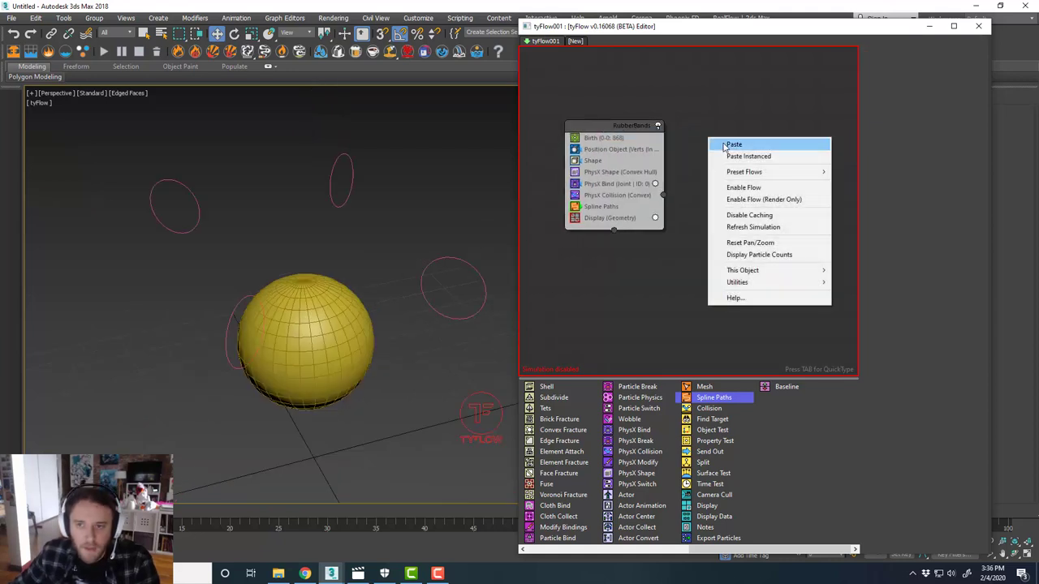
{"action": "left_click", "coordinate": [728, 144]}
{"action": "left_click_drag", "start_coordinate": [736, 138], "coordinate": [728, 128]}
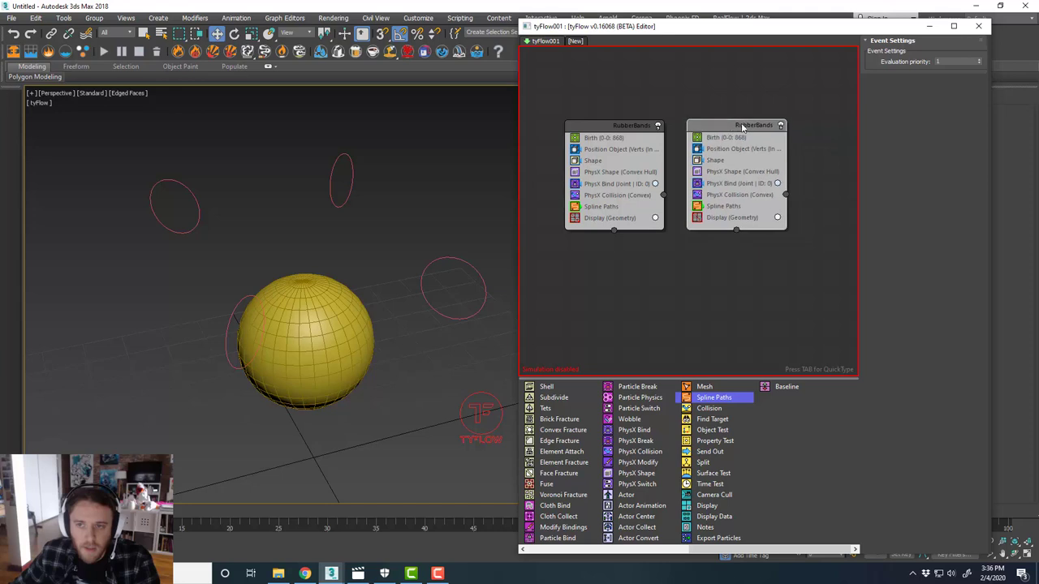
{"action": "right_click", "coordinate": [742, 128]}
{"action": "left_click", "coordinate": [793, 174]}
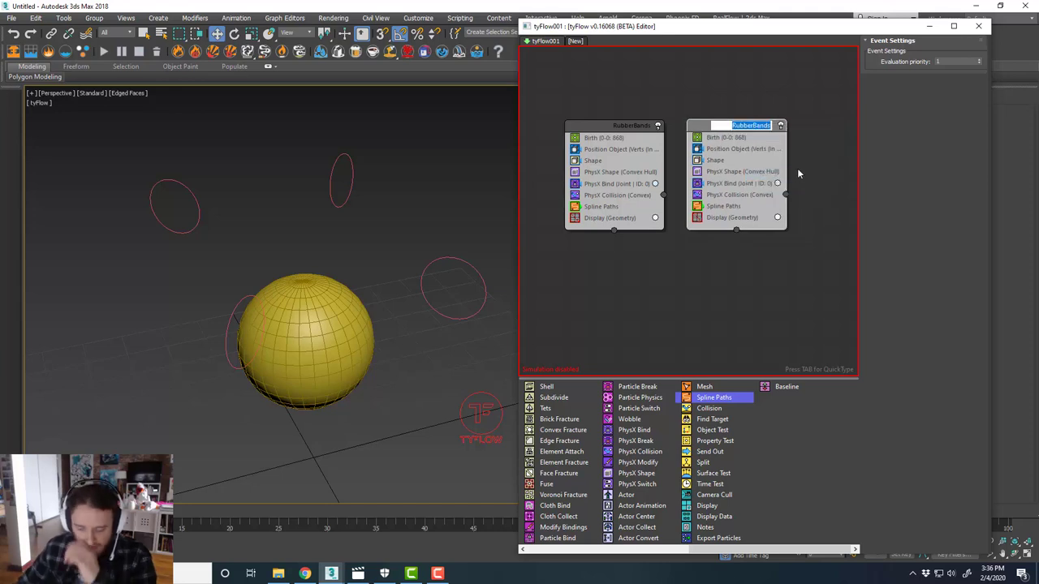
{"action": "type", "text": "MetalRings"}
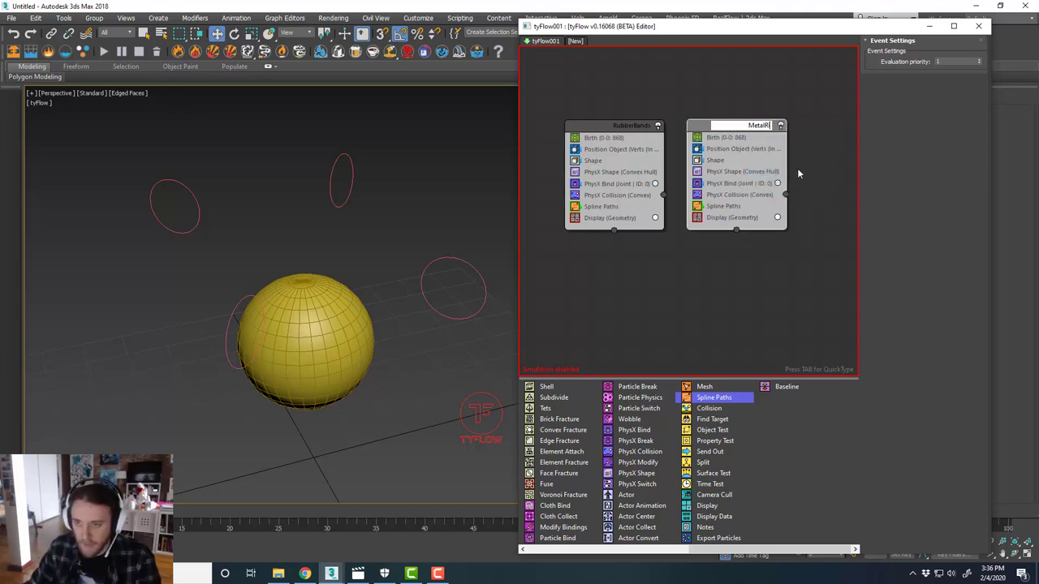
{"action": "key", "text": "Return"}
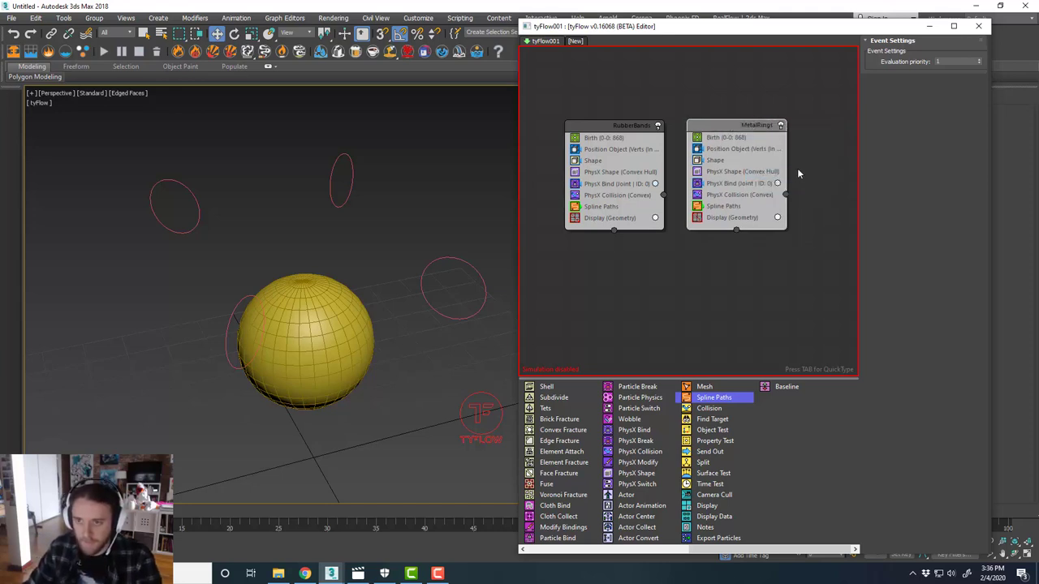
Step: Delete the Spline Paths operator from the MetalRings event and set its Birth total to 100
{"action": "left_click", "coordinate": [734, 205]}
{"action": "right_click", "coordinate": [734, 206]}
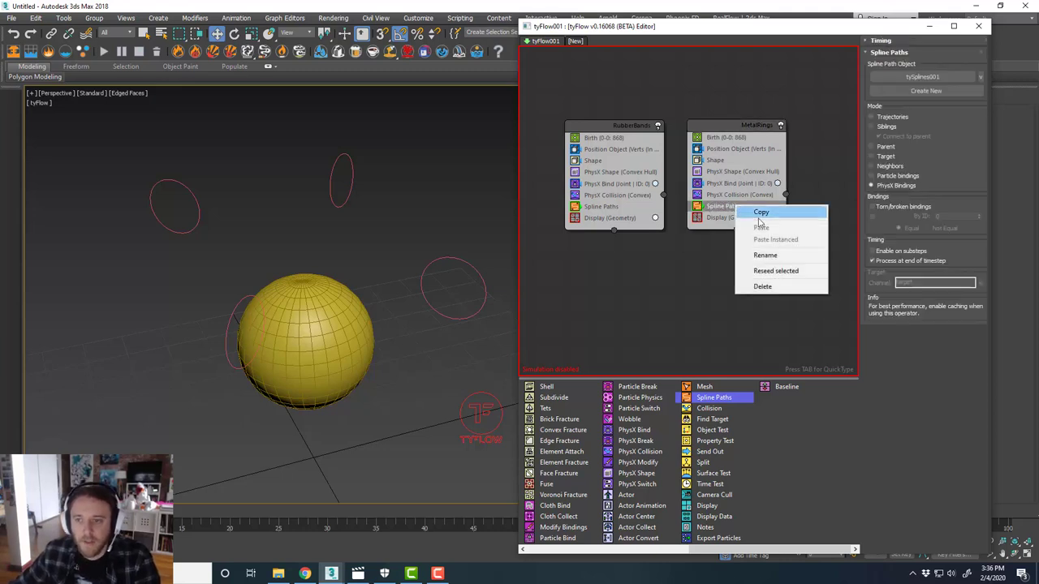
{"action": "left_click", "coordinate": [779, 288]}
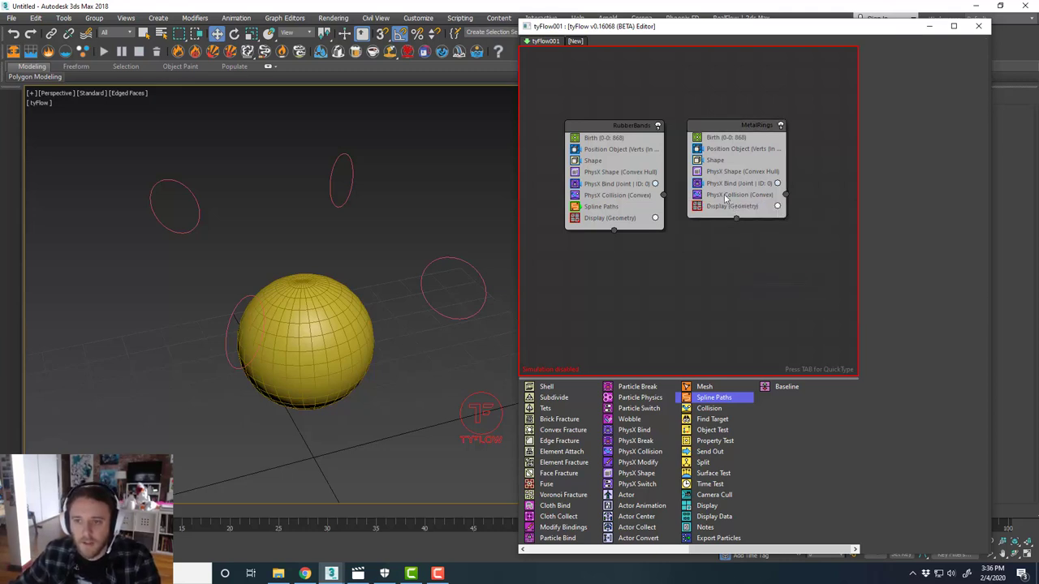
{"action": "left_click", "coordinate": [740, 137]}
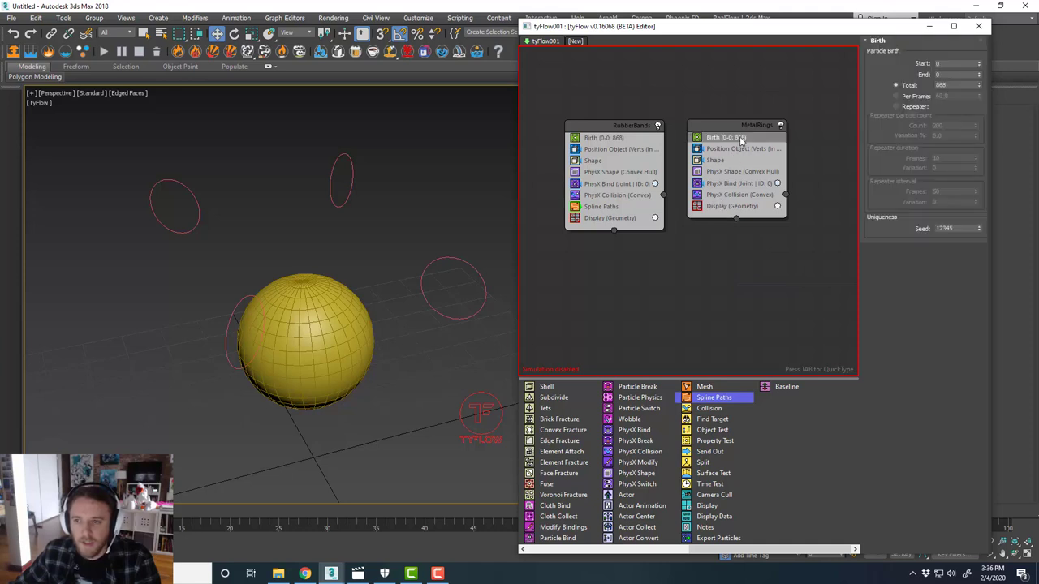
{"action": "double_click", "coordinate": [940, 85]}
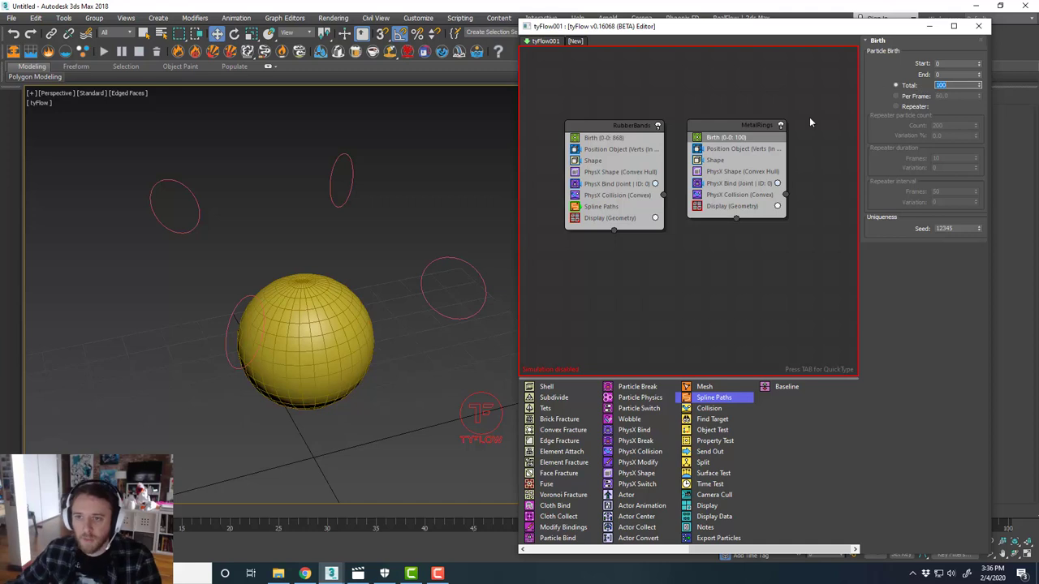
Step: Remove all circles from the Position Object operator's object list in the MetalRings event
{"action": "left_click", "coordinate": [781, 150]}
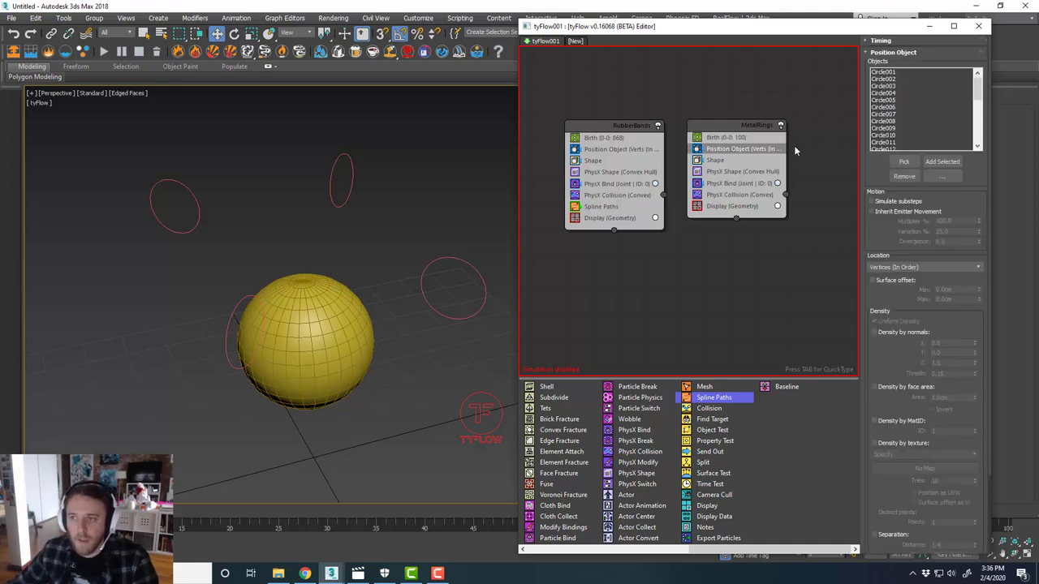
{"action": "right_click", "coordinate": [946, 172]}
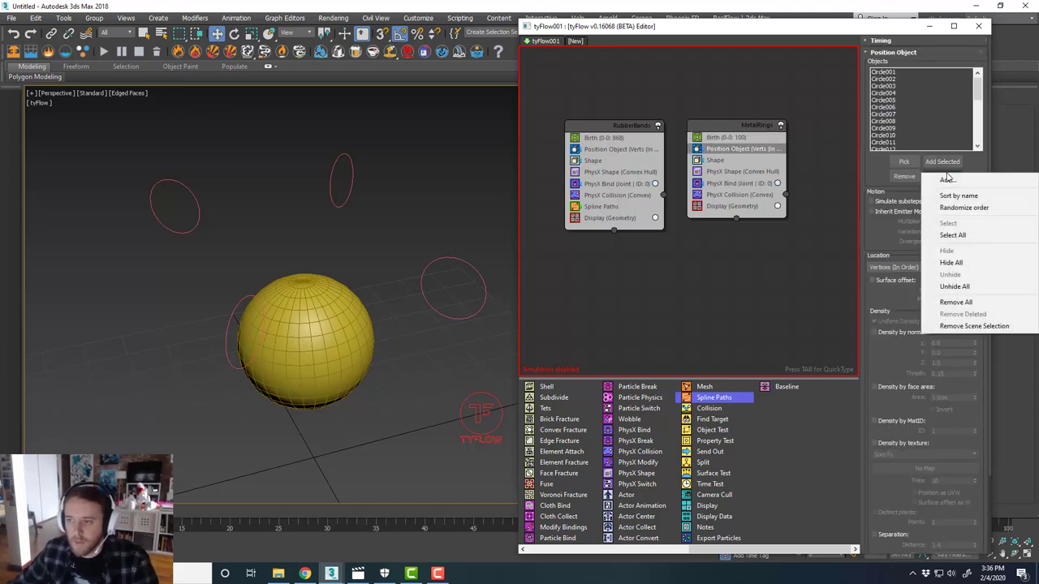
{"action": "left_click", "coordinate": [970, 302]}
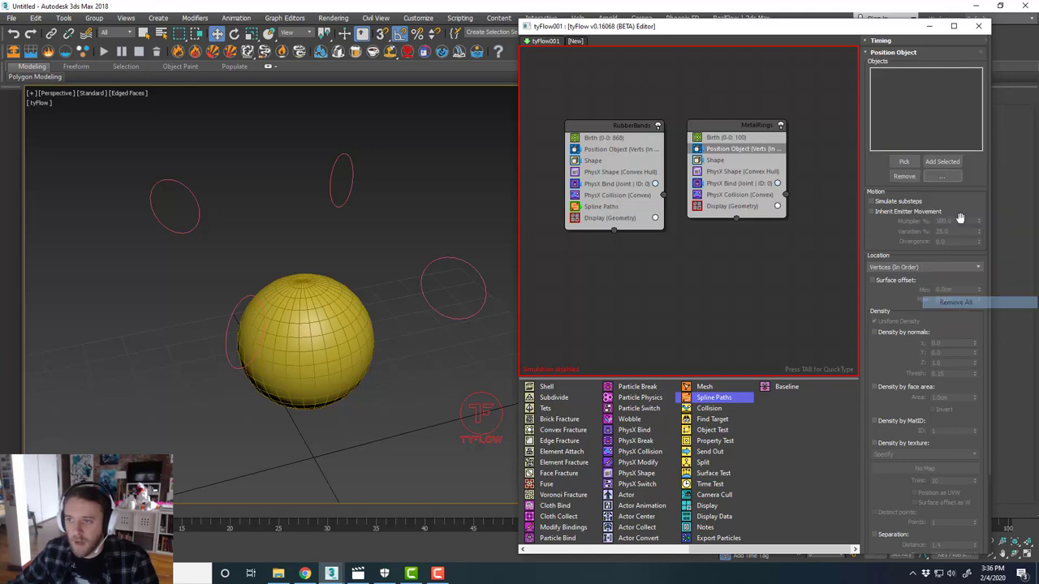
Step: Select the four outer circles in the viewport and add them to the MetalRings Position Object list
{"action": "left_click", "coordinate": [451, 280]}
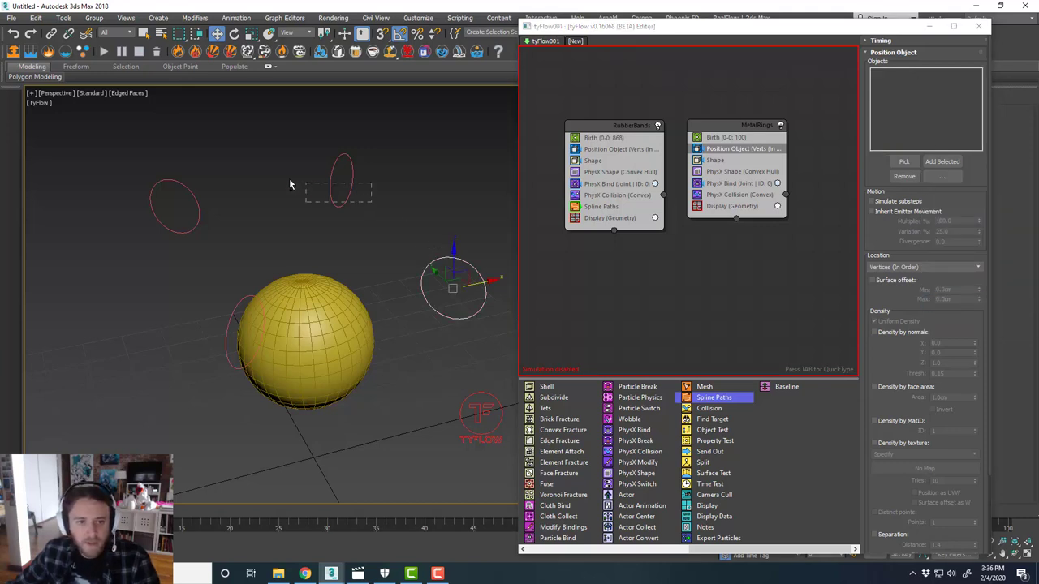
{"action": "left_click_drag", "start_coordinate": [289, 180], "coordinate": [284, 179], "text": "ctrl"}
{"action": "left_click_drag", "start_coordinate": [233, 223], "coordinate": [169, 201], "text": "ctrl"}
{"action": "left_click", "coordinate": [234, 305], "text": "ctrl"}
{"action": "middle_click_drag", "start_coordinate": [302, 267], "coordinate": [344, 244], "text": "alt"}
{"action": "left_click", "coordinate": [941, 162]}
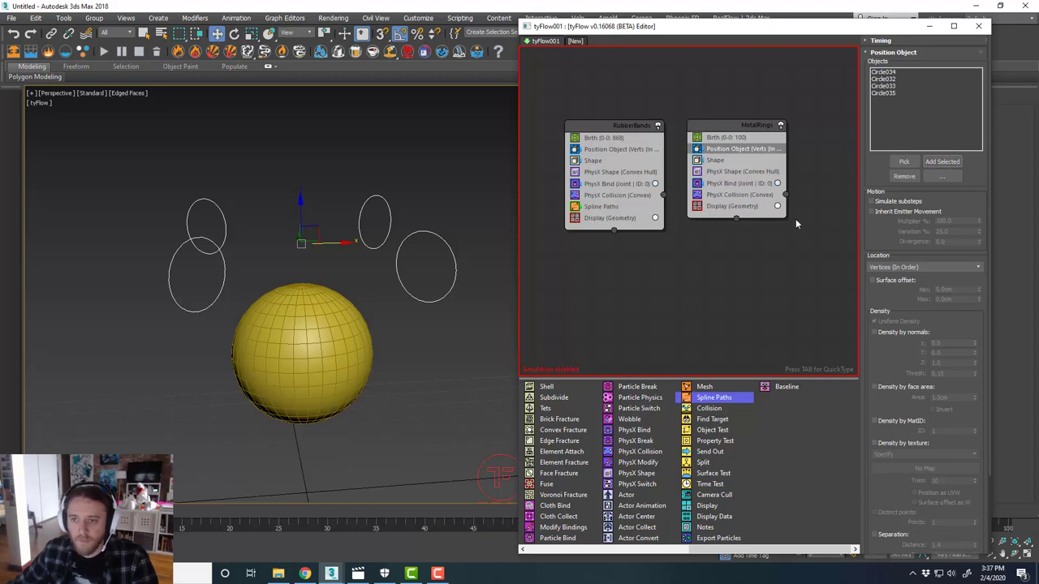
Step: Re-enable the flow and frame the rubber-band mesh above the sphere
{"action": "left_click", "coordinate": [814, 164]}
{"action": "right_click", "coordinate": [695, 95]}
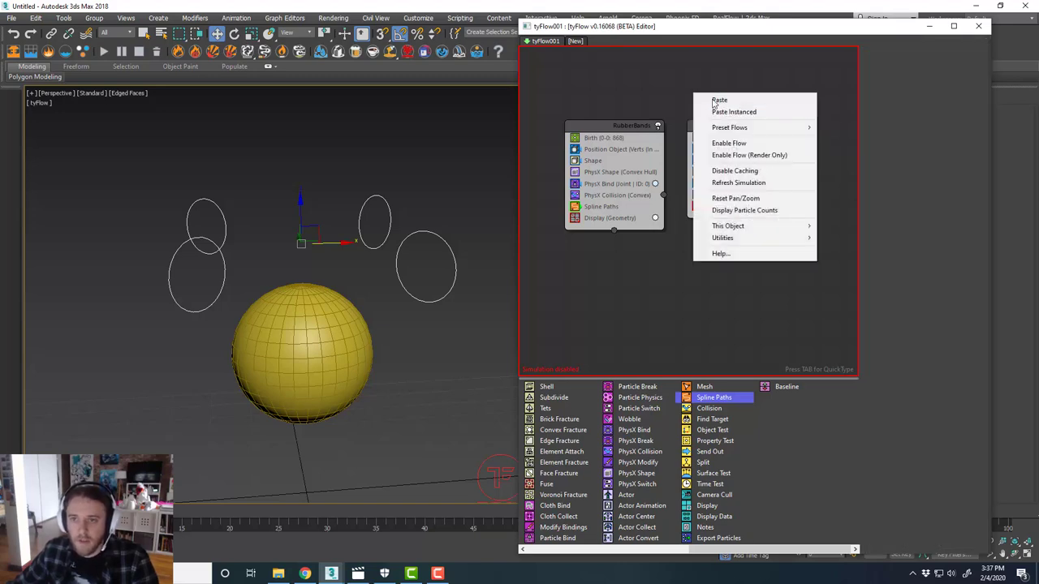
{"action": "left_click", "coordinate": [738, 144]}
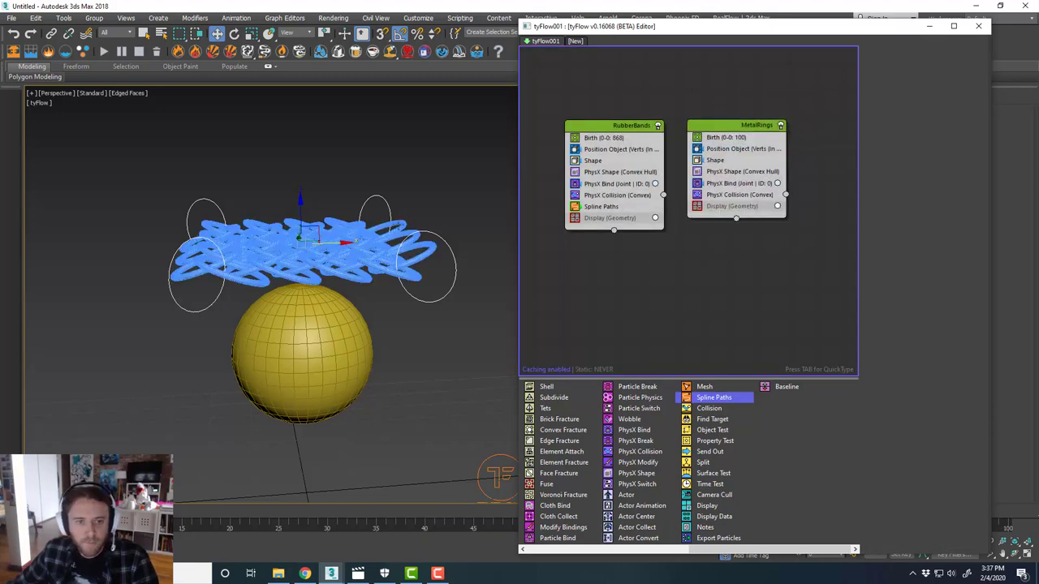
{"action": "scroll", "coordinate": [438, 251], "scroll_direction": "up", "scroll_amount": 5}
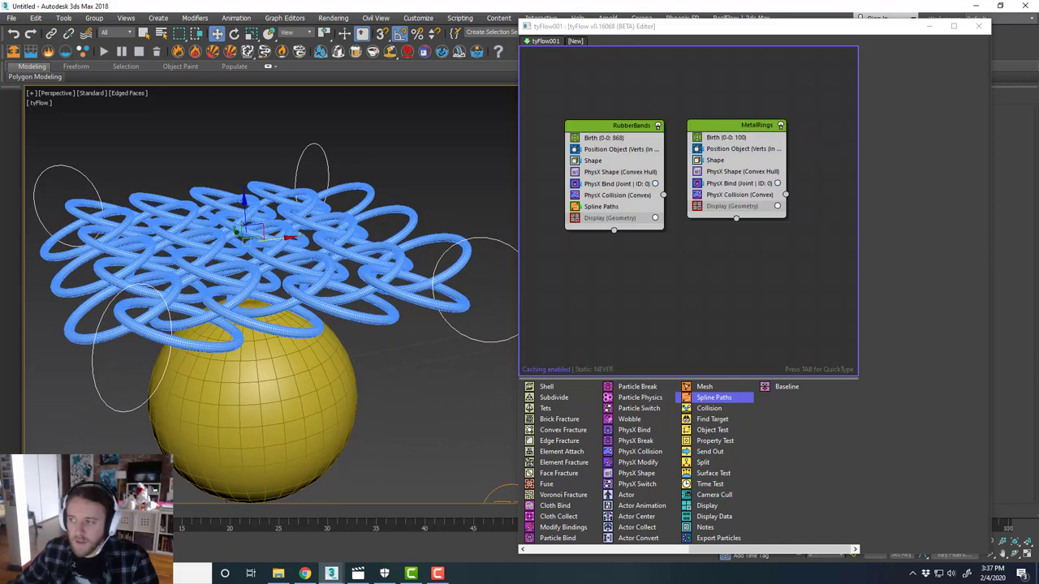
Step: Hide the CircleRefs_Metal layer using the Layer Explorer, keeping the tyFlow editor unobstructed when done
{"action": "left_click_drag", "start_coordinate": [1037, 106], "coordinate": [807, 107]}
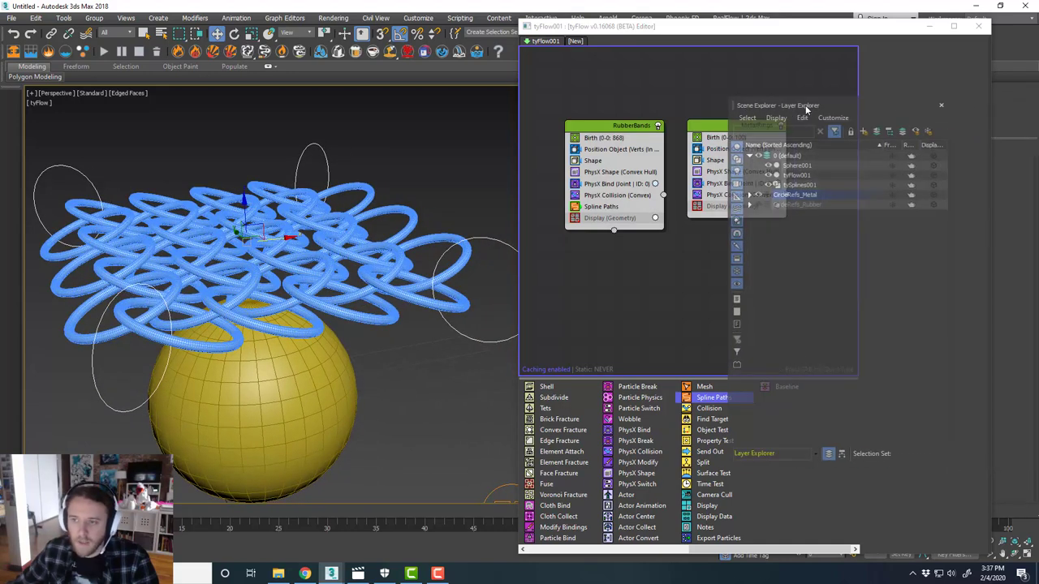
{"action": "left_click", "coordinate": [765, 205]}
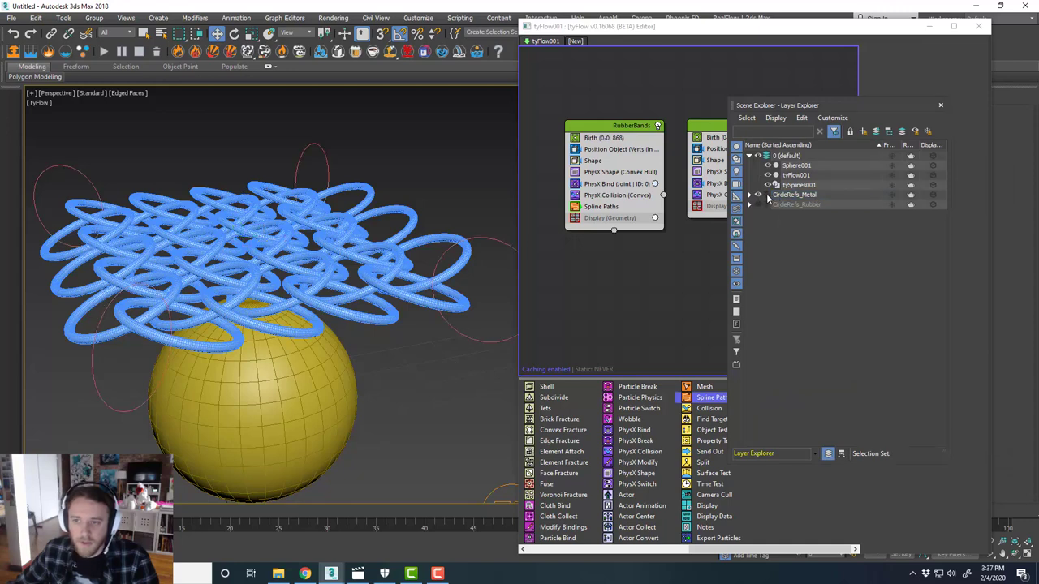
{"action": "left_click", "coordinate": [759, 197]}
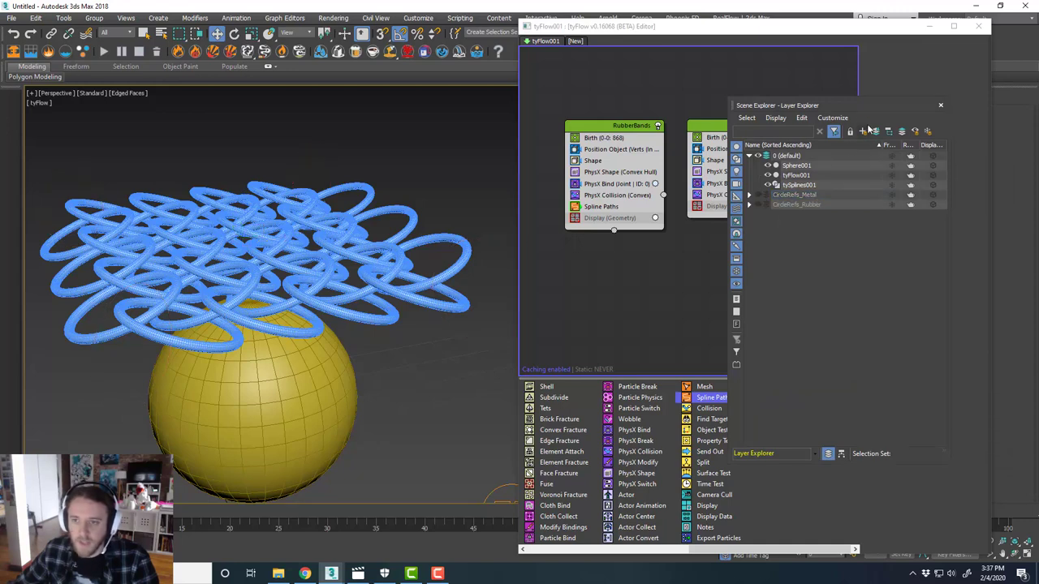
{"action": "left_click_drag", "start_coordinate": [869, 108], "coordinate": [1038, 146]}
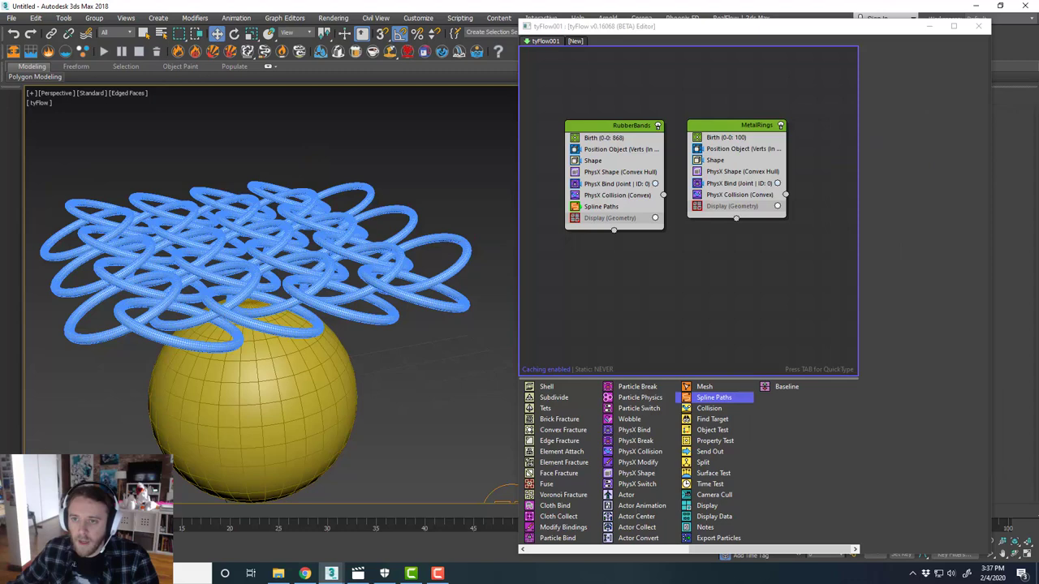
Step: Turn on the MetalRings Display operator and gradually raise that event's Birth total to 114
{"action": "left_click", "coordinate": [696, 206]}
{"action": "mouse_move", "coordinate": [361, 285]}
{"action": "middle_mouse_down", "text": "alt"}
{"action": "mouse_move", "coordinate": [270, 277]}
{"action": "mouse_move", "coordinate": [349, 287]}
{"action": "middle_mouse_up", "text": "alt"}
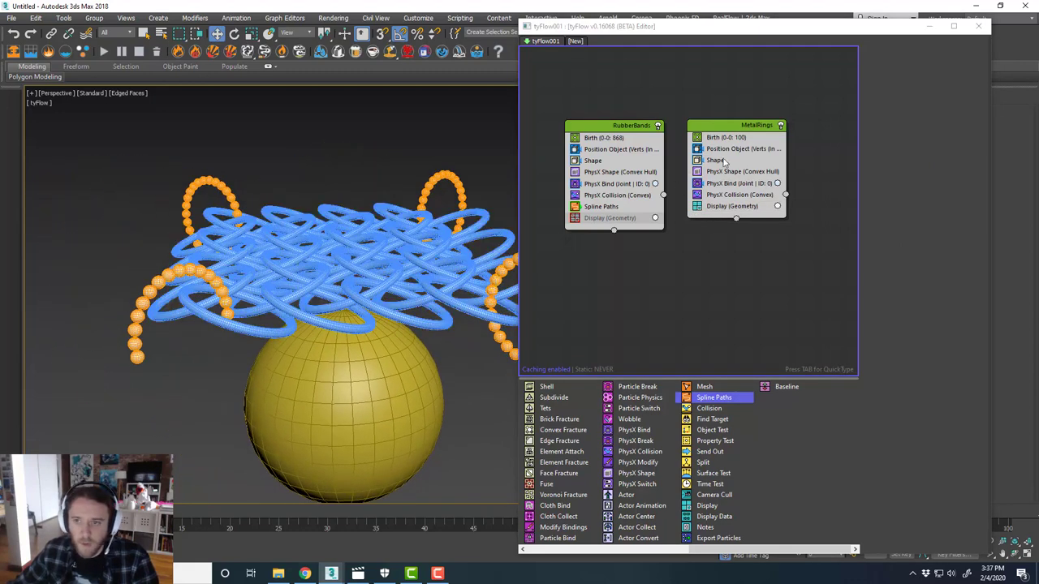
{"action": "left_click", "coordinate": [752, 140]}
{"action": "left_click", "coordinate": [979, 84]}
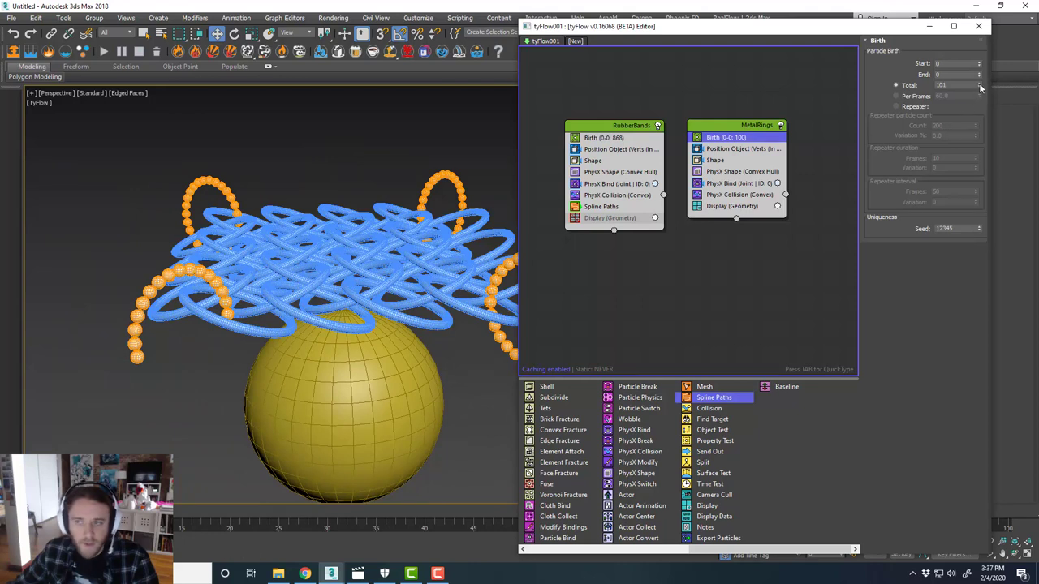
{"action": "left_click", "coordinate": [980, 83]}
{"action": "left_click", "coordinate": [980, 84]}
{"action": "left_click", "coordinate": [979, 83]}
{"action": "left_click", "coordinate": [979, 83]}
{"action": "left_click", "coordinate": [979, 84]}
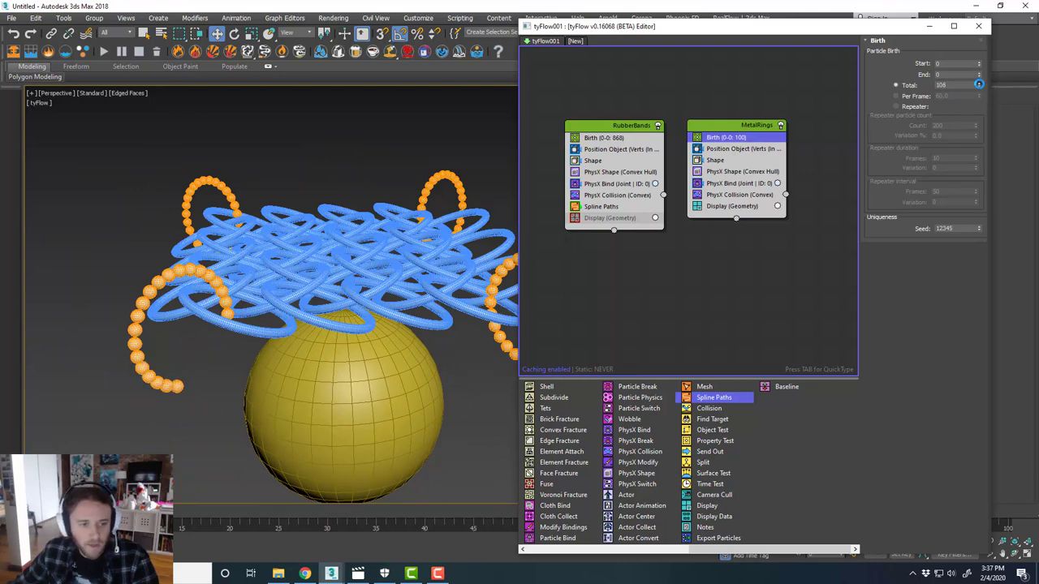
{"action": "left_click", "coordinate": [980, 83]}
{"action": "left_click", "coordinate": [979, 84]}
{"action": "left_click", "coordinate": [980, 83]}
{"action": "left_click", "coordinate": [979, 83]}
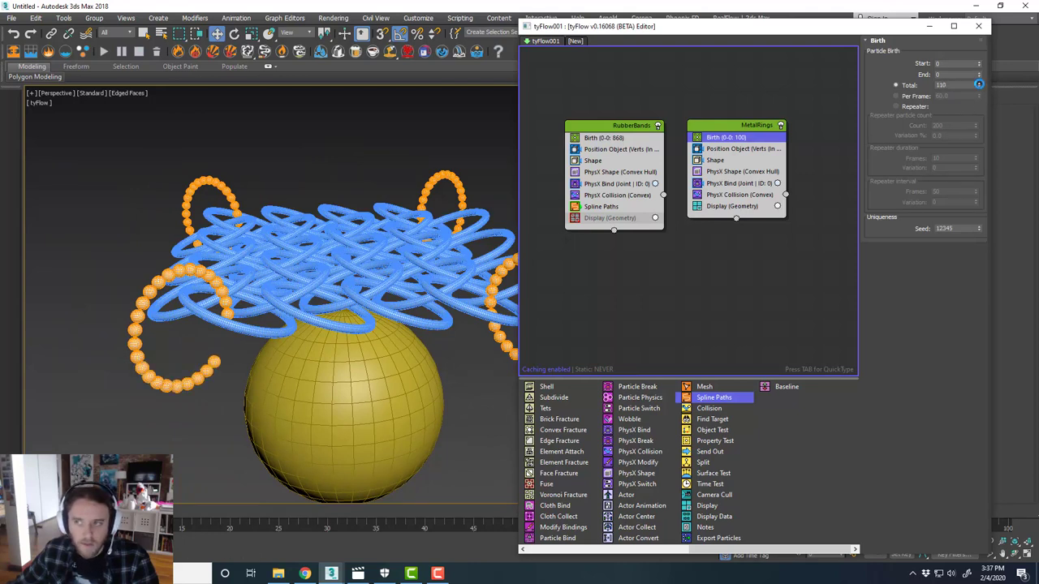
{"action": "left_click", "coordinate": [978, 84]}
{"action": "left_click", "coordinate": [979, 84]}
{"action": "left_click", "coordinate": [979, 83]}
{"action": "left_click", "coordinate": [979, 84]}
Step: Set the MetalRings Birth total to 112
{"action": "double_click", "coordinate": [959, 84]}
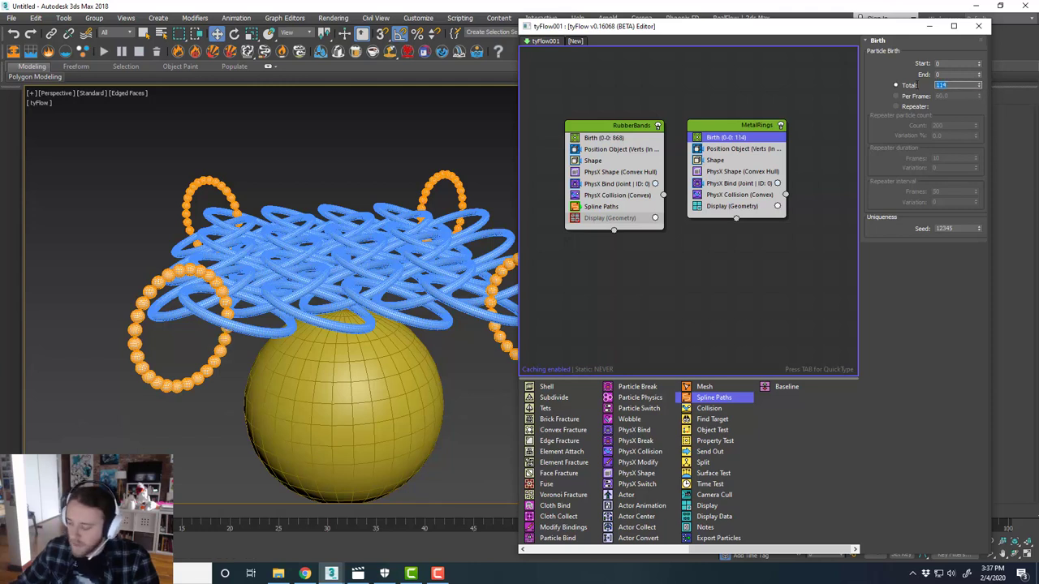
{"action": "type", "text": "112"}
{"action": "key", "text": "Return"}
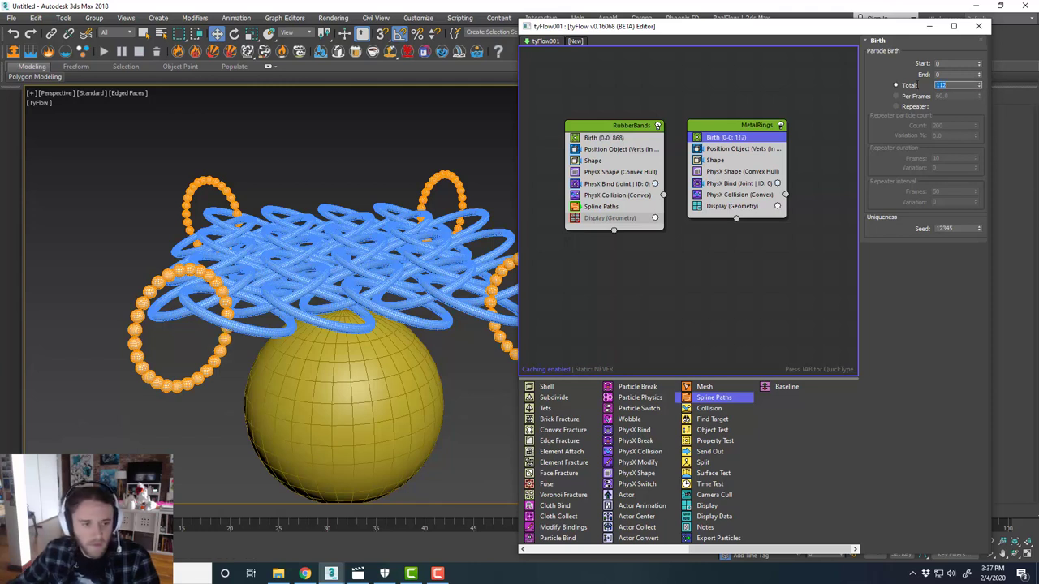
{"action": "left_click", "coordinate": [979, 84]}
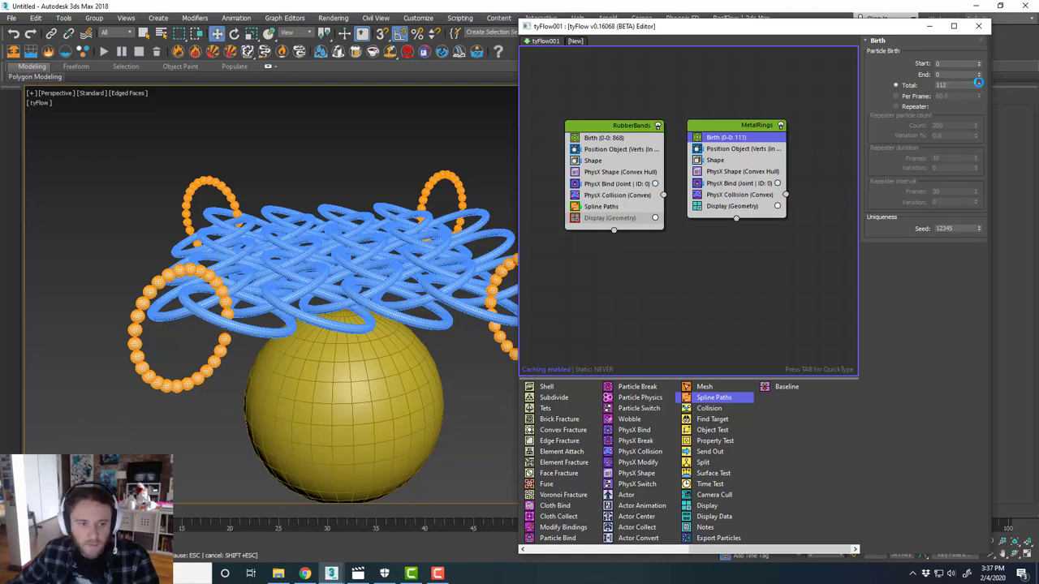
Step: Examine how the particle spheres form the metal rings and how those rings interlink with the rubber bands
{"action": "middle_click_drag", "start_coordinate": [355, 213], "coordinate": [438, 226]}
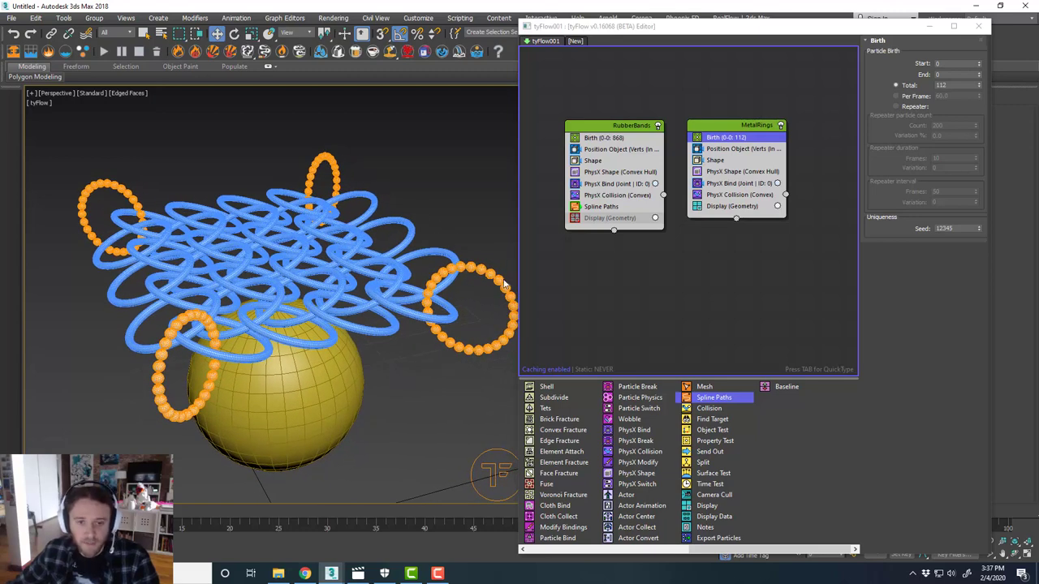
{"action": "scroll", "coordinate": [475, 270], "scroll_direction": "up", "scroll_amount": 5}
{"action": "scroll", "coordinate": [476, 272], "scroll_direction": "down", "scroll_amount": 3}
{"action": "scroll", "coordinate": [477, 274], "scroll_direction": "up", "scroll_amount": 1}
{"action": "scroll", "coordinate": [477, 273], "scroll_direction": "up", "scroll_amount": 2}
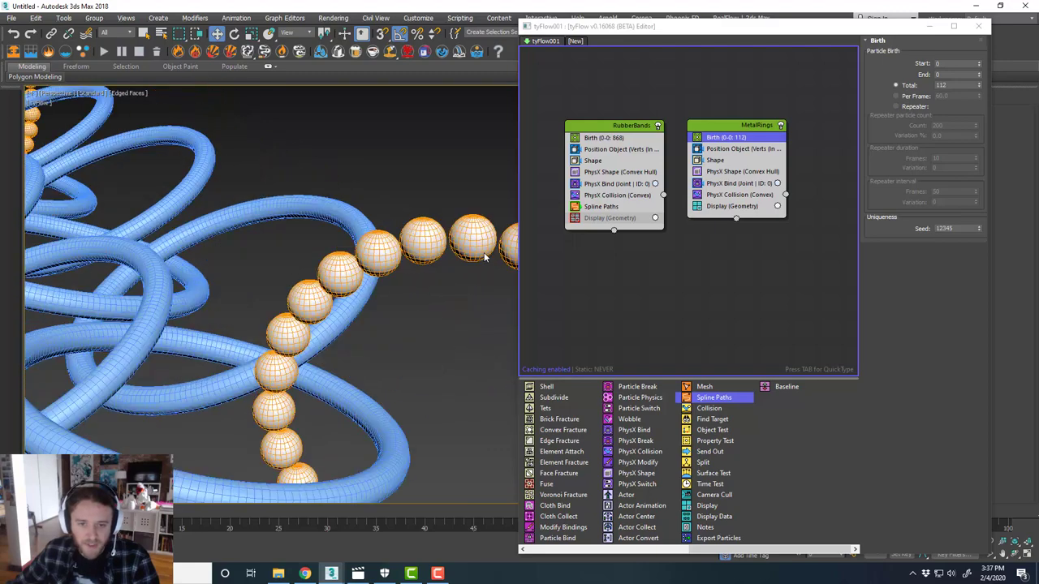
{"action": "scroll", "coordinate": [471, 266], "scroll_direction": "down", "scroll_amount": 6}
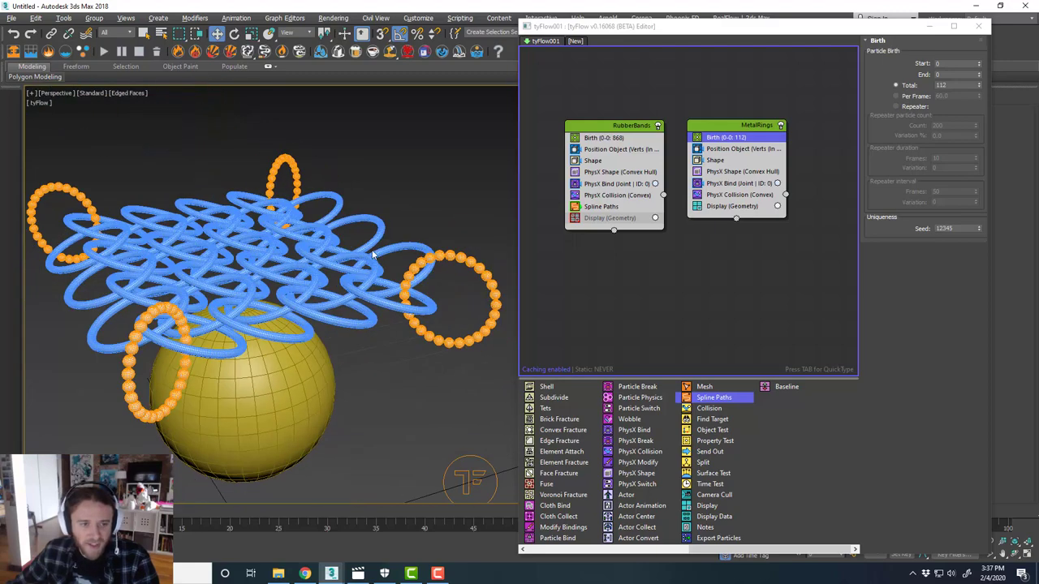
{"action": "mouse_move", "coordinate": [372, 255]}
{"action": "middle_mouse_down"}
{"action": "mouse_move", "coordinate": [391, 283]}
{"action": "mouse_move", "coordinate": [372, 266]}
{"action": "middle_mouse_up"}
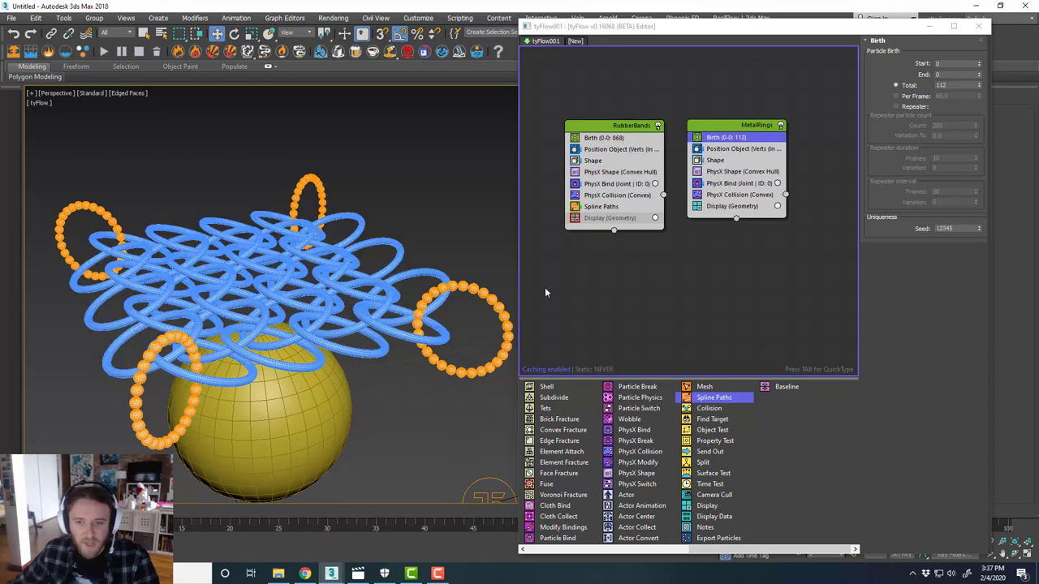
Step: Add a Spline Paths operator to MetalRings with a new spline path object and its mode set to PhysX Bindings
{"action": "middle_click_drag", "start_coordinate": [753, 279], "coordinate": [746, 279]}
{"action": "left_click_drag", "start_coordinate": [717, 401], "coordinate": [784, 221]}
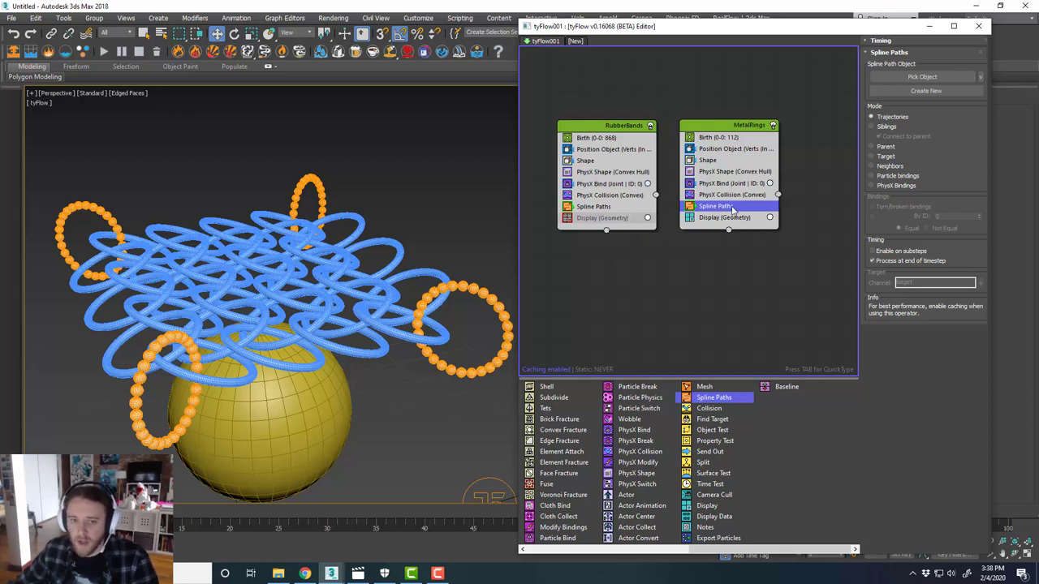
{"action": "left_click", "coordinate": [938, 94]}
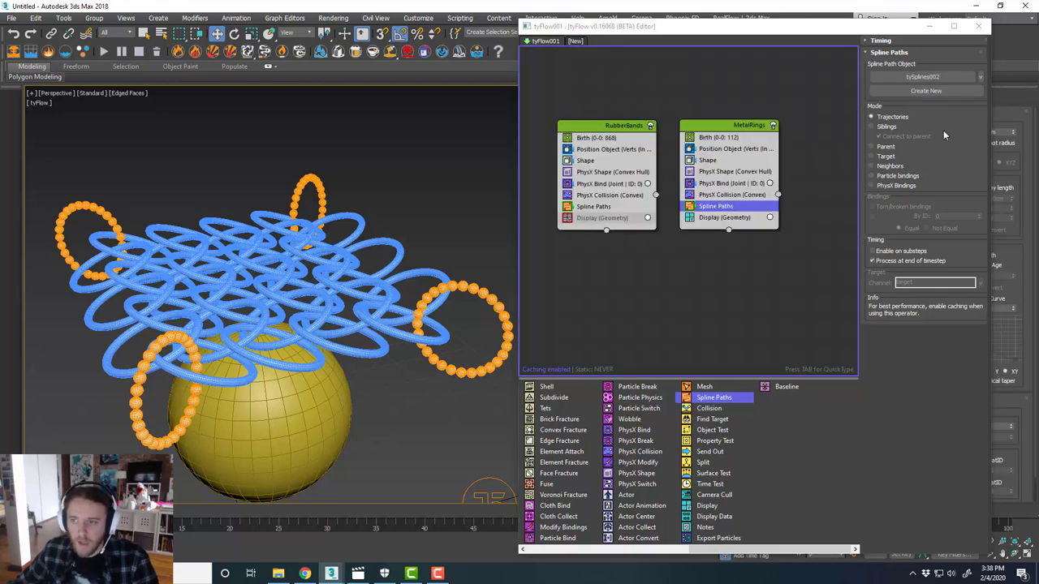
{"action": "left_click", "coordinate": [894, 186]}
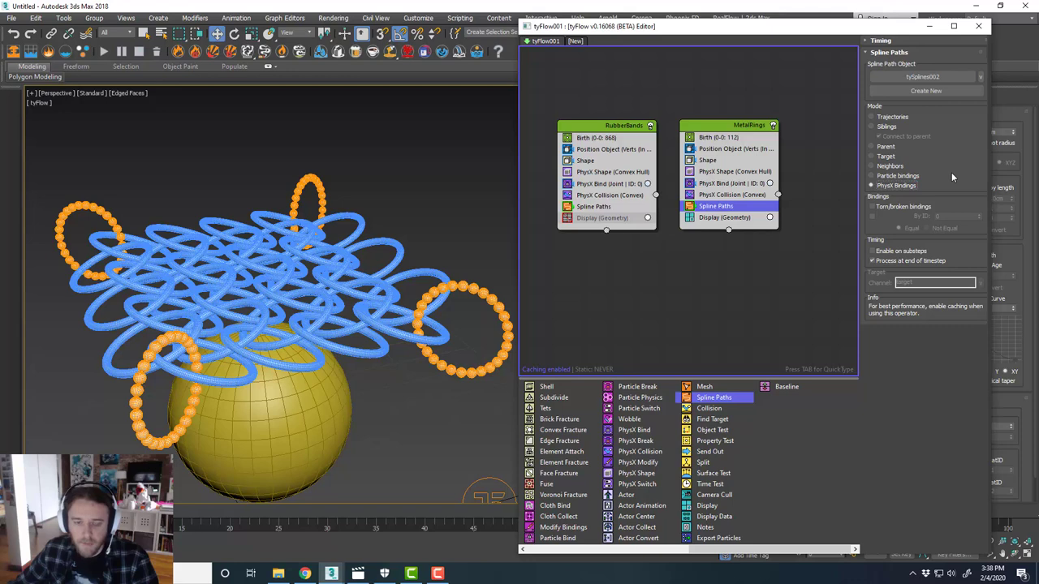
Step: Move the tyFlow editor out of the way and enable the tySplineMesher modifier on tySplines002
{"action": "scroll", "coordinate": [353, 367], "scroll_direction": "down", "scroll_amount": 5}
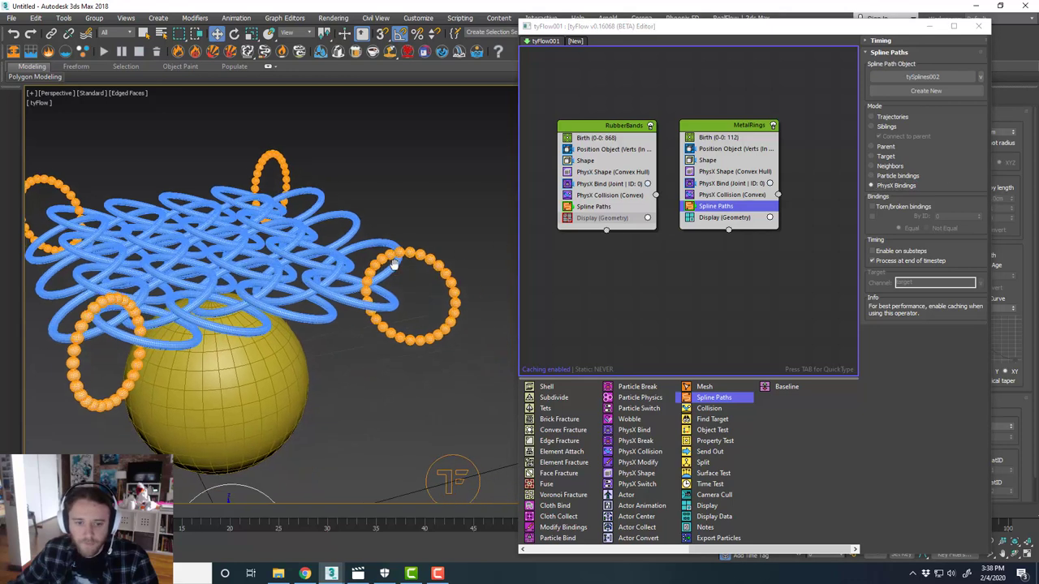
{"action": "left_click_drag", "start_coordinate": [680, 28], "coordinate": [1038, 72]}
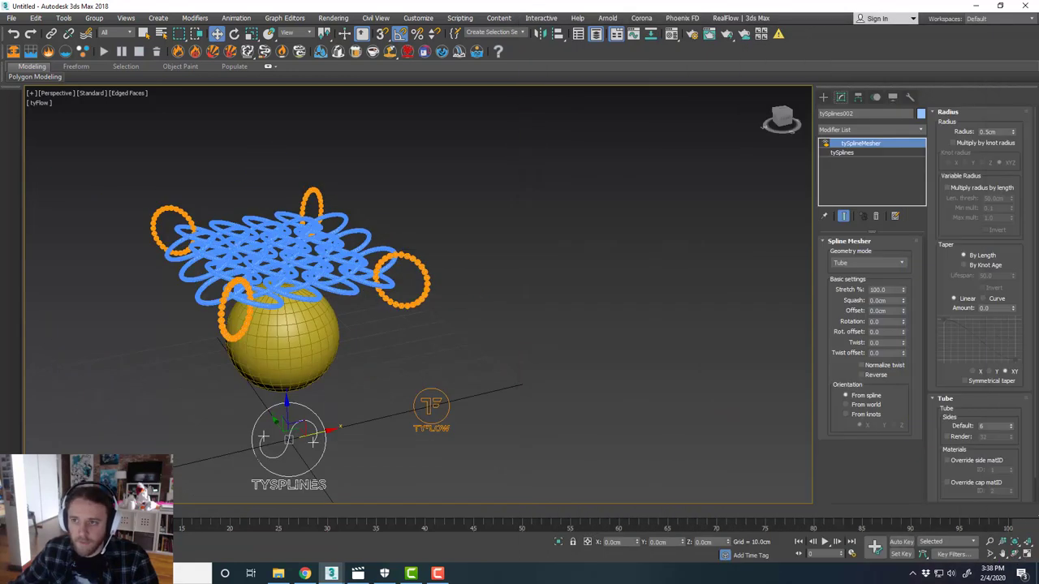
{"action": "left_click", "coordinate": [825, 144]}
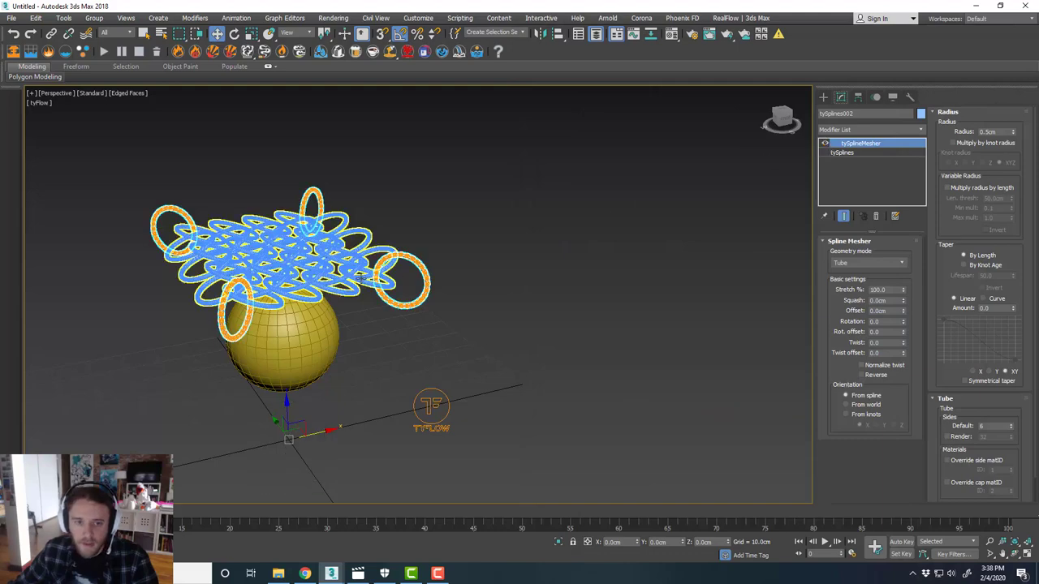
{"action": "scroll", "coordinate": [451, 257], "scroll_direction": "up", "scroll_amount": 6}
{"action": "scroll", "coordinate": [526, 232], "scroll_direction": "down", "scroll_amount": 6}
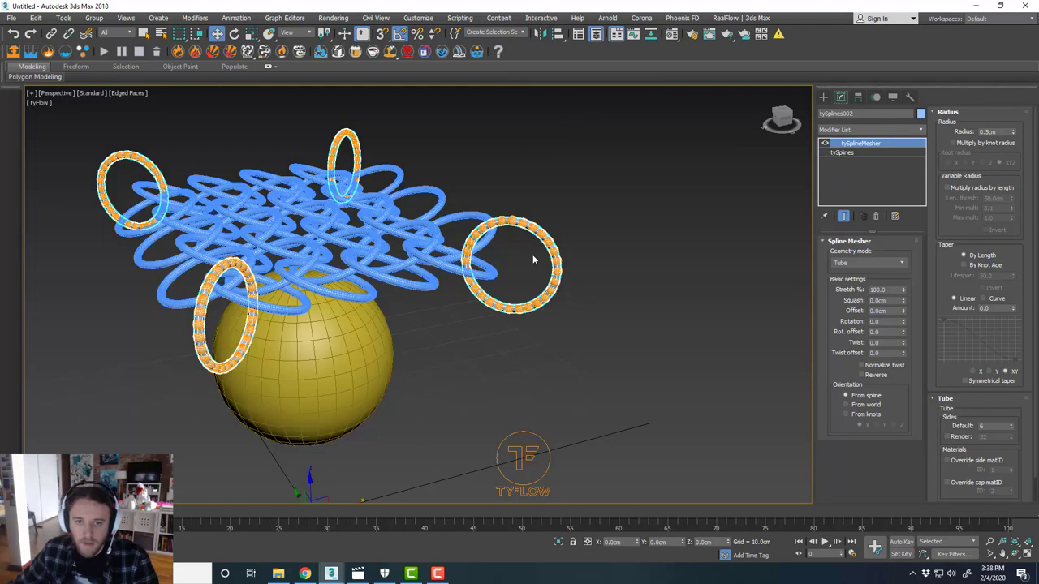
{"action": "middle_click_drag", "start_coordinate": [533, 254], "coordinate": [529, 261]}
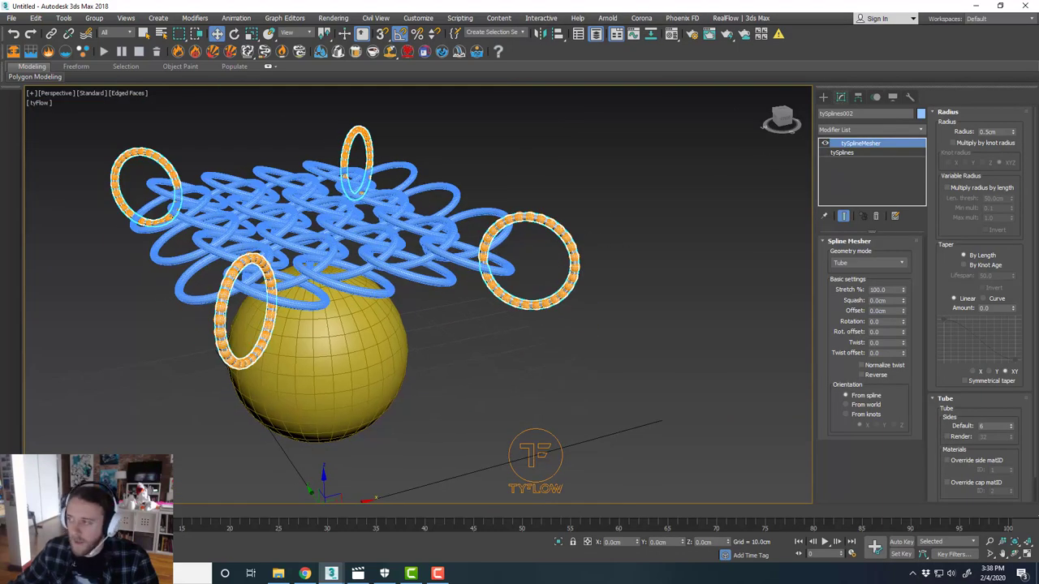
Step: Bring the tyFlow editor back and turn off the MetalRings Display operator so only the ring mesh shows
{"action": "left_click_drag", "start_coordinate": [1038, 68], "coordinate": [688, 66]}
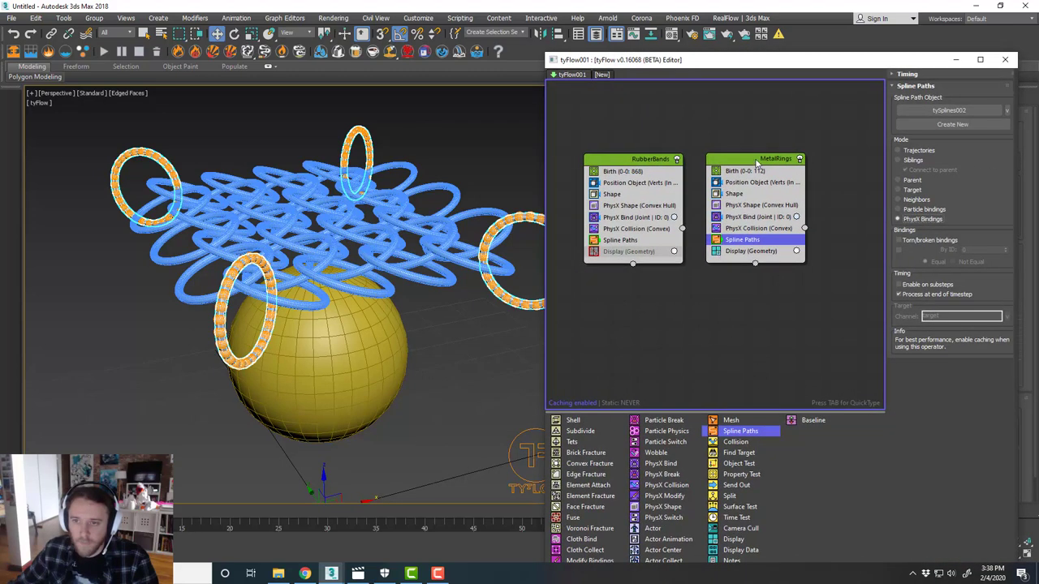
{"action": "left_click_drag", "start_coordinate": [755, 160], "coordinate": [753, 161]}
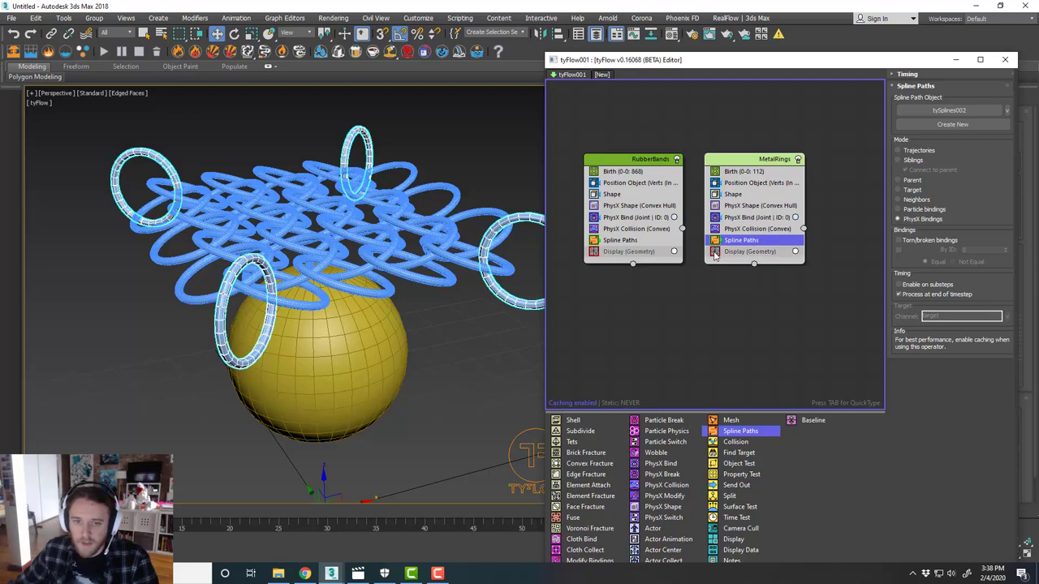
{"action": "scroll", "coordinate": [519, 258], "scroll_direction": "up", "scroll_amount": 6}
{"action": "mouse_move", "coordinate": [513, 233]}
{"action": "middle_mouse_down", "text": "alt"}
{"action": "mouse_move", "coordinate": [515, 245]}
{"action": "mouse_move", "coordinate": [504, 244]}
{"action": "middle_mouse_up", "text": "alt"}
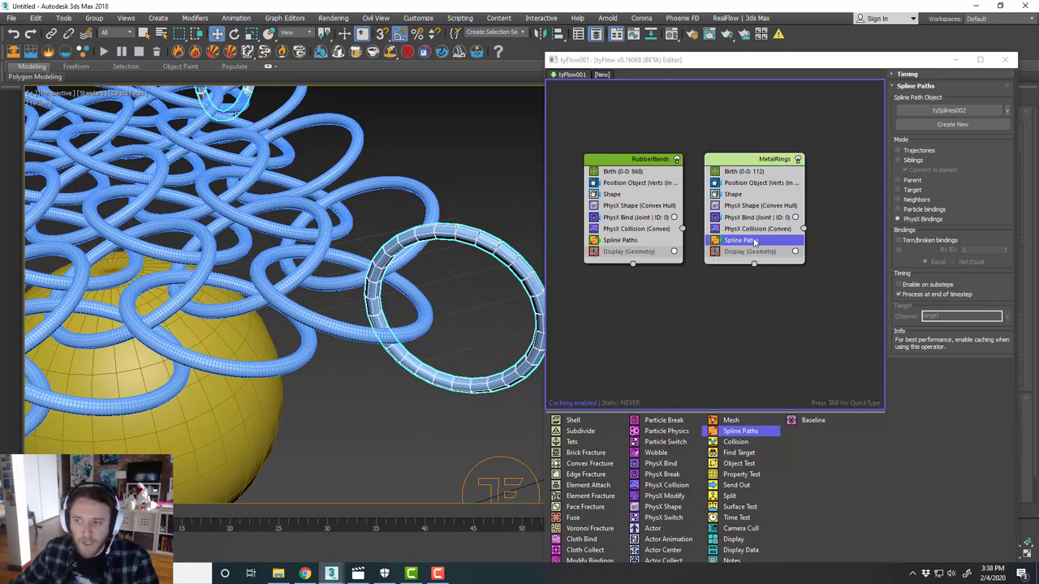
Step: Move the tyFlow editor aside and enable Weld bindings in the base tySplines settings of tySplines002
{"action": "left_click_drag", "start_coordinate": [735, 64], "coordinate": [1038, 82]}
{"action": "middle_click_drag", "start_coordinate": [601, 305], "coordinate": [632, 312]}
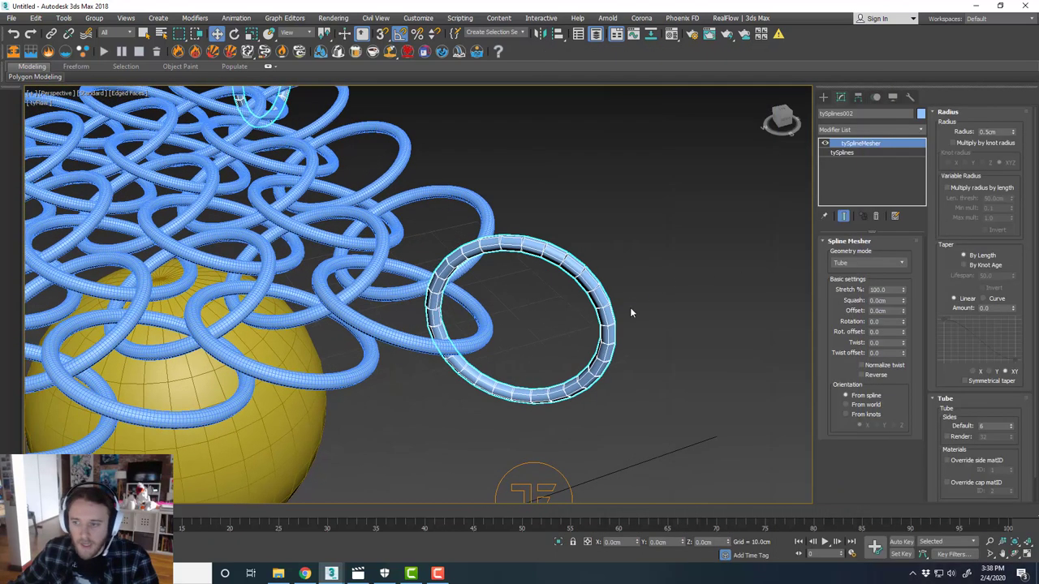
{"action": "left_click_drag", "start_coordinate": [1028, 449], "coordinate": [1030, 294]}
{"action": "left_click", "coordinate": [853, 153]}
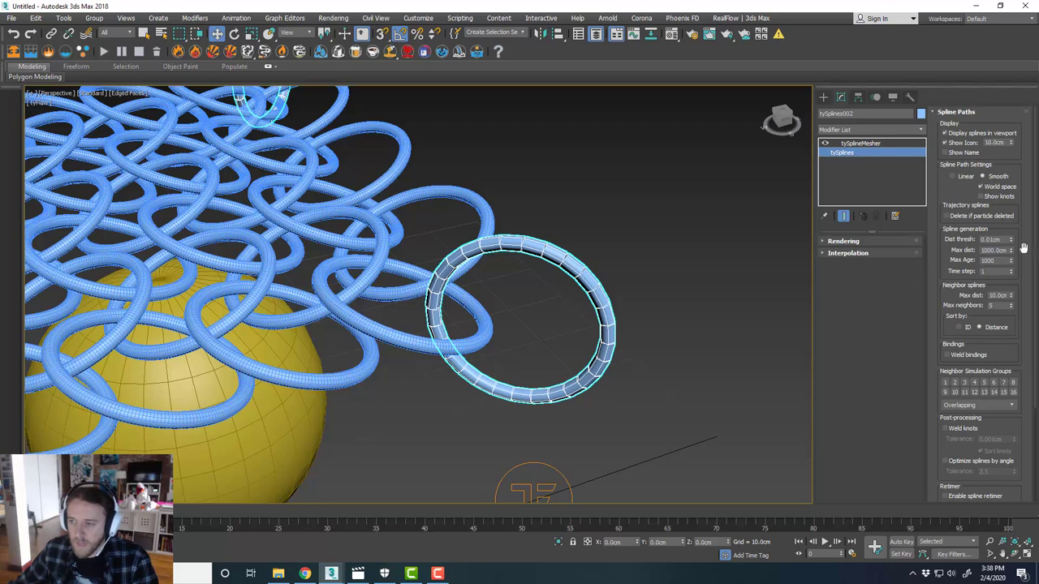
{"action": "scroll", "coordinate": [1026, 257], "scroll_direction": "down", "scroll_amount": 1}
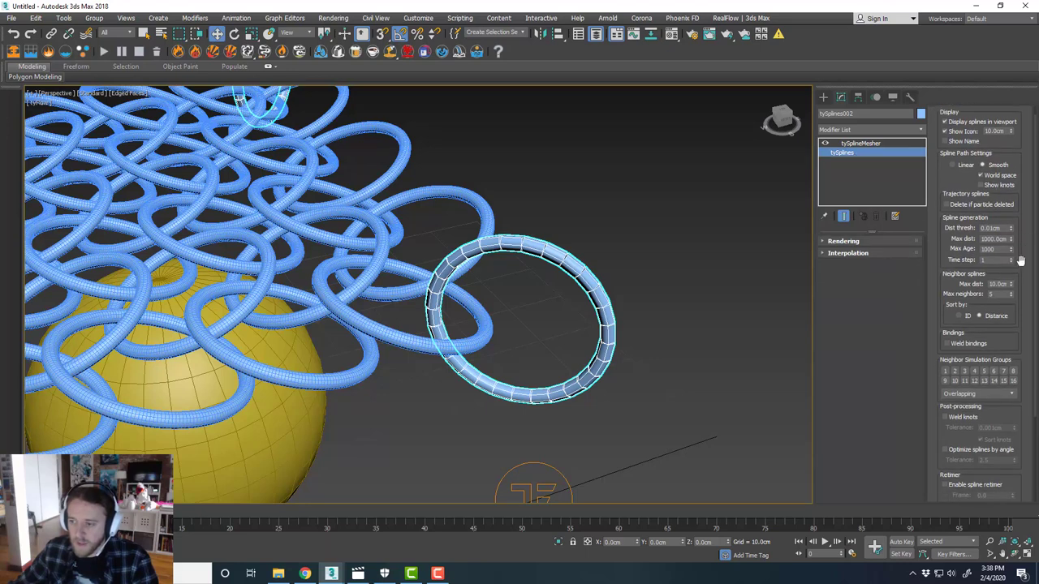
{"action": "left_click", "coordinate": [973, 344]}
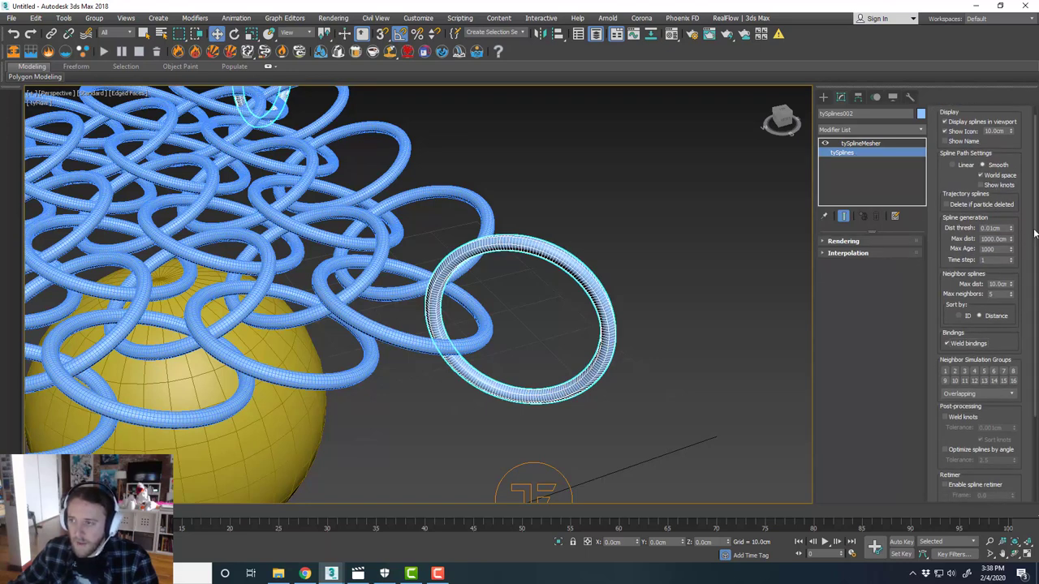
{"action": "scroll", "coordinate": [1026, 236], "scroll_direction": "up", "scroll_amount": 1}
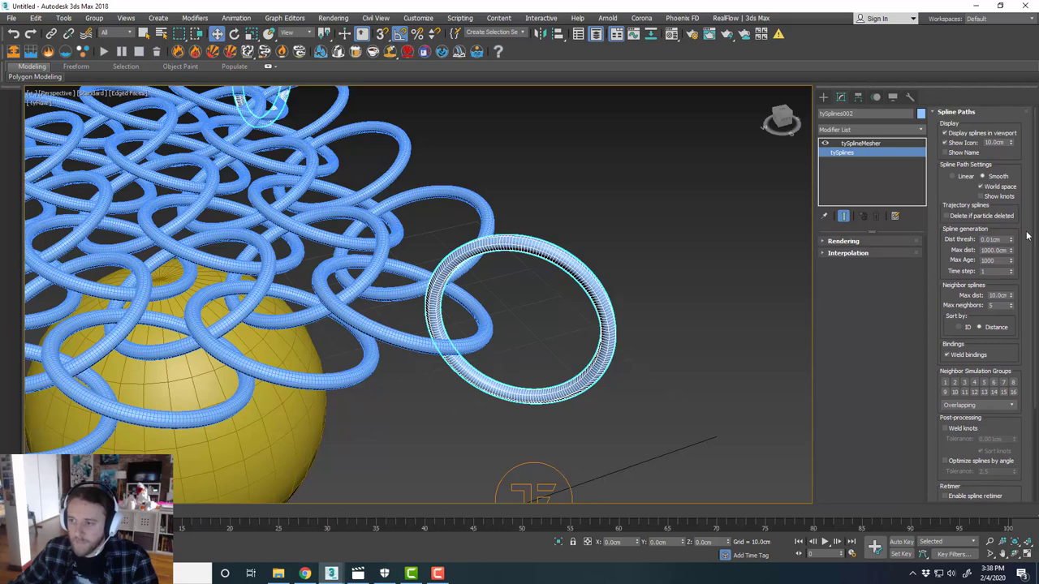
Step: Set the tySplineMesher radius of tySplines002 to 1.2 cm to thicken the metal ring mesh
{"action": "left_click", "coordinate": [885, 144]}
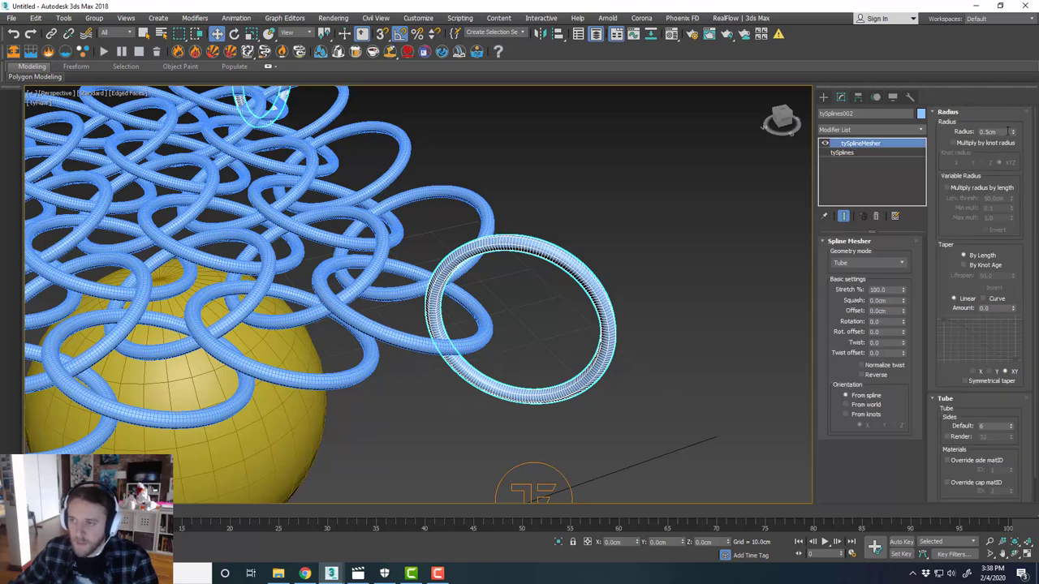
{"action": "left_click_drag", "start_coordinate": [1014, 136], "coordinate": [1014, 130]}
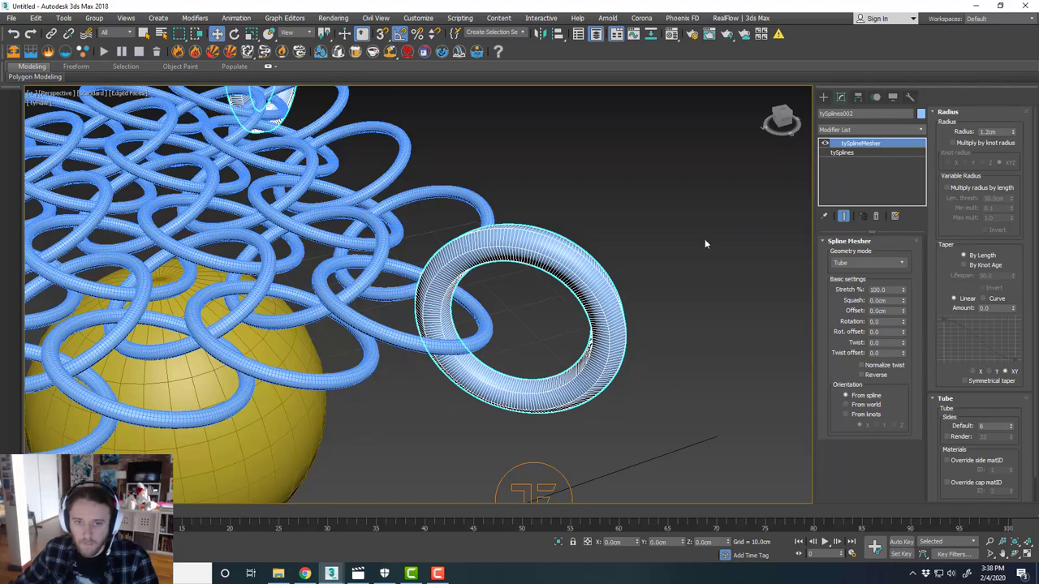
{"action": "middle_click_drag", "start_coordinate": [707, 241], "coordinate": [671, 244]}
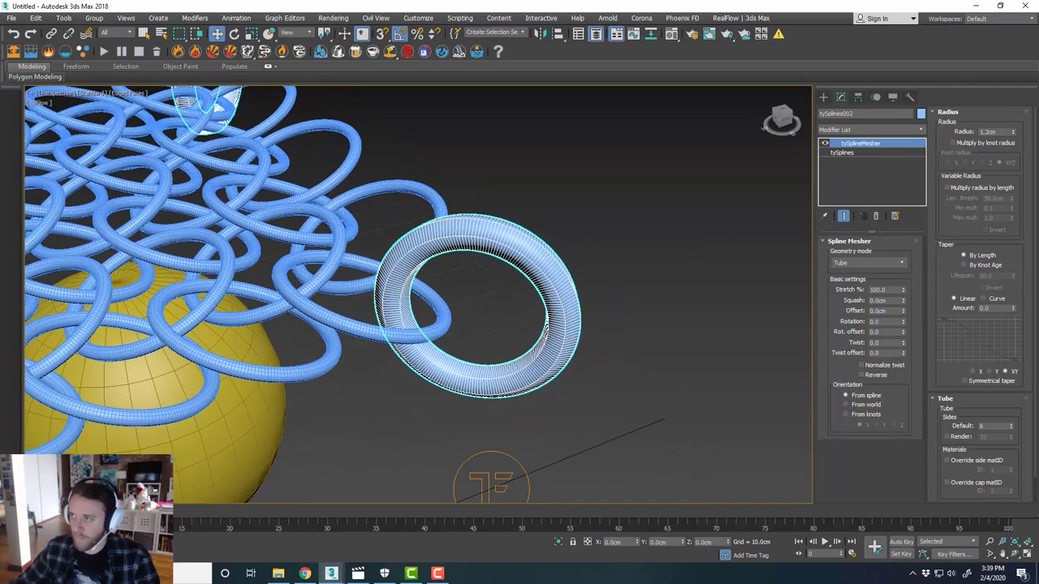
Step: Bring the tyFlow editor back, turn on the MetalRings Display operator and open the MetalRings Shape operator's settings
{"action": "left_click_drag", "start_coordinate": [1038, 48], "coordinate": [646, 43]}
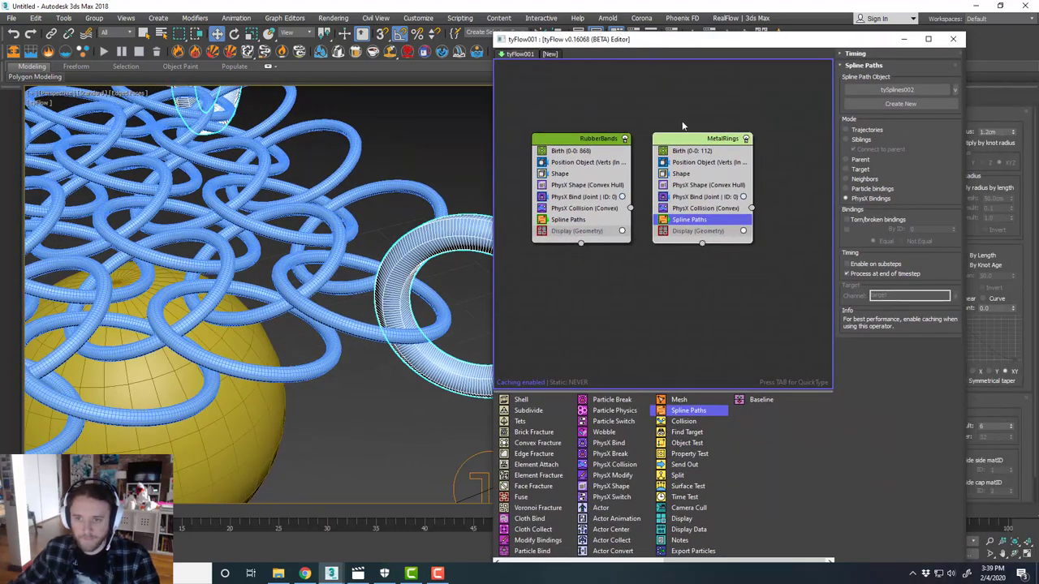
{"action": "left_click", "coordinate": [662, 232]}
{"action": "middle_click_drag", "start_coordinate": [434, 246], "coordinate": [342, 248]}
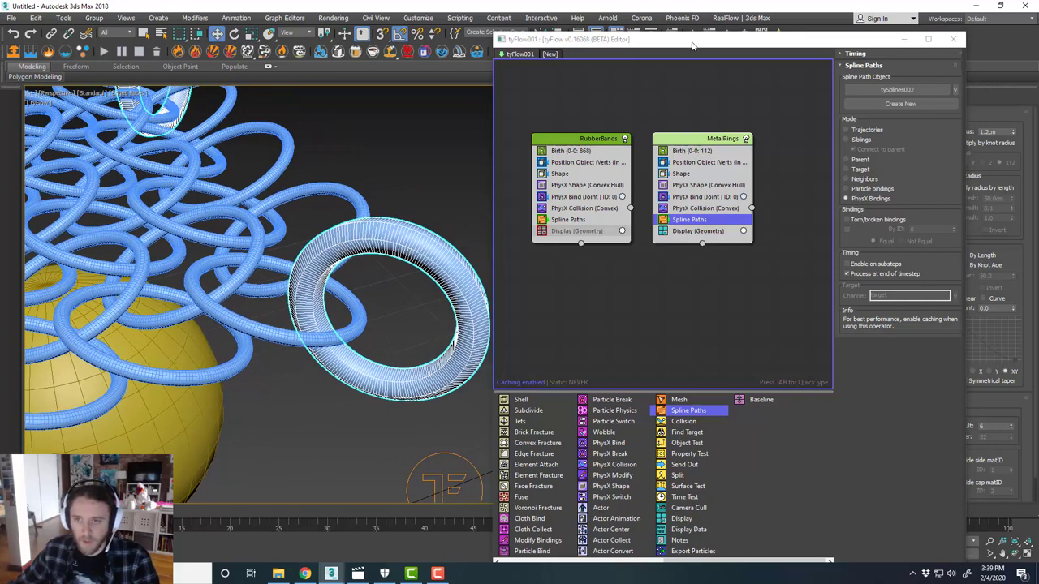
{"action": "left_click_drag", "start_coordinate": [691, 45], "coordinate": [704, 46]}
{"action": "left_click", "coordinate": [711, 173]}
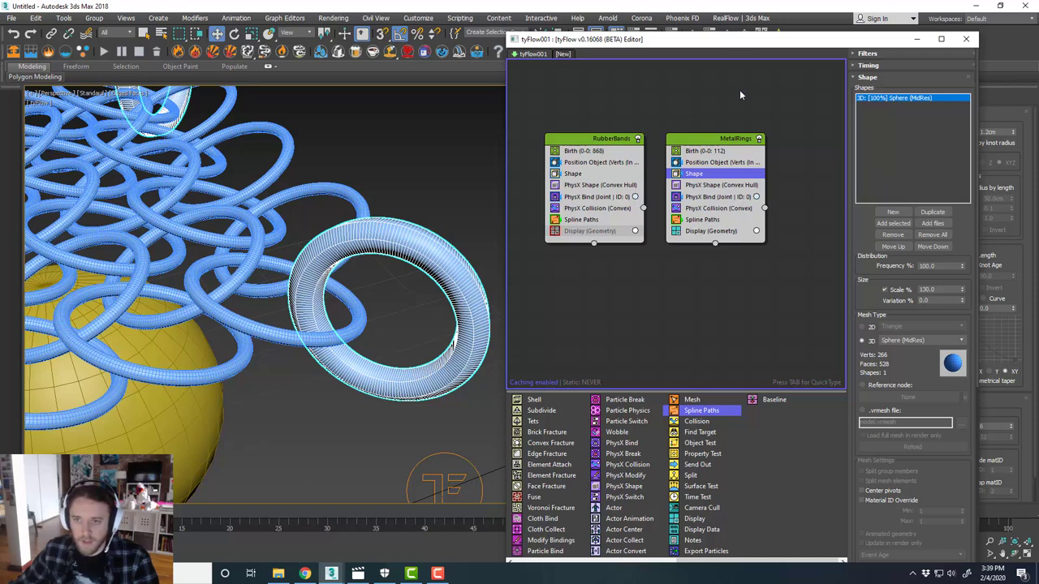
Step: Hide tySplines002 in the Layer Explorer to expose the metal ring particles, and bring the tyFlow editor back
{"action": "left_click_drag", "start_coordinate": [807, 47], "coordinate": [1038, 70]}
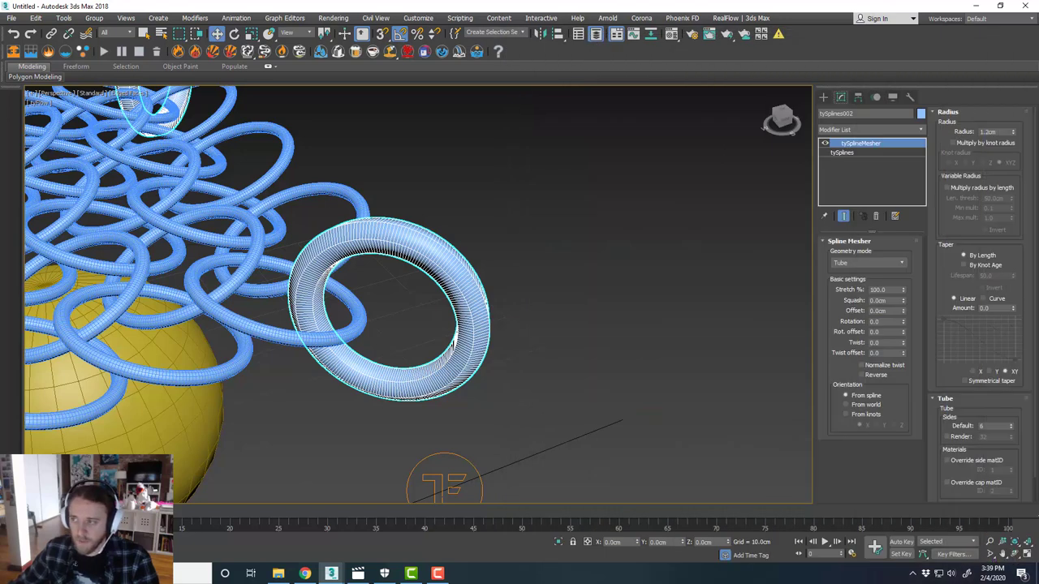
{"action": "left_click_drag", "start_coordinate": [1038, 116], "coordinate": [793, 112]}
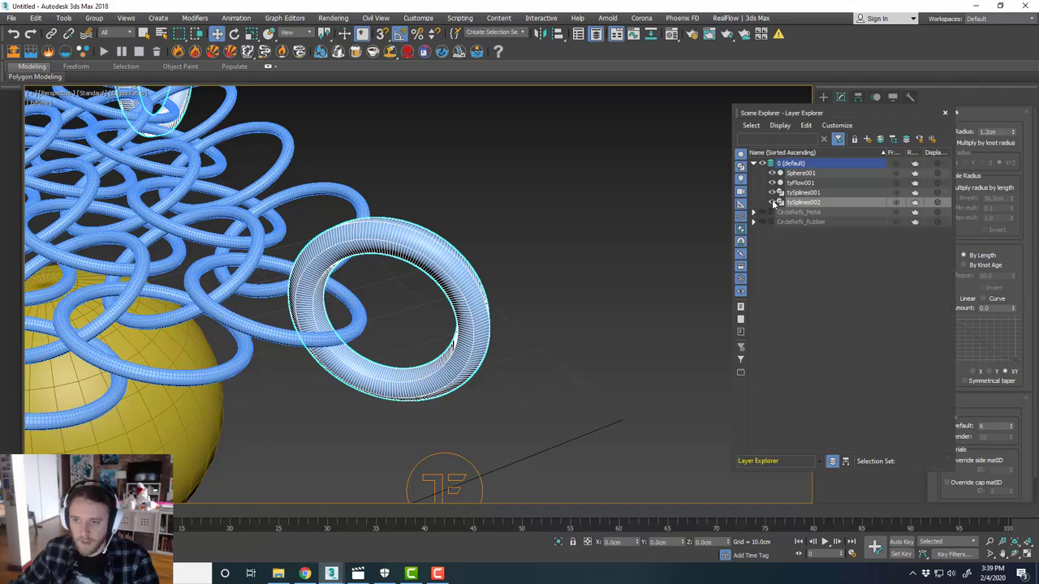
{"action": "left_click", "coordinate": [775, 204]}
{"action": "left_click_drag", "start_coordinate": [1038, 41], "coordinate": [611, 43]}
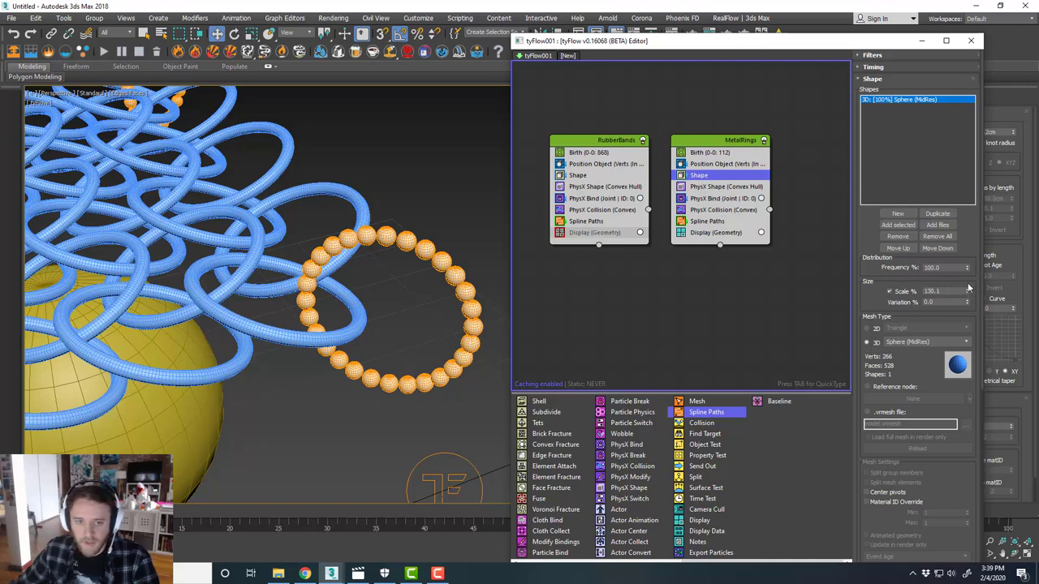
Step: Enlarge the particle spheres in the MetalRings Shape operator to a scale of 200%
{"action": "mouse_move", "coordinate": [968, 290]}
{"action": "left_mouse_down"}
{"action": "mouse_move", "coordinate": [967, 248]}
{"action": "mouse_move", "coordinate": [959, 261]}
{"action": "mouse_move", "coordinate": [970, 273]}
{"action": "left_mouse_up"}
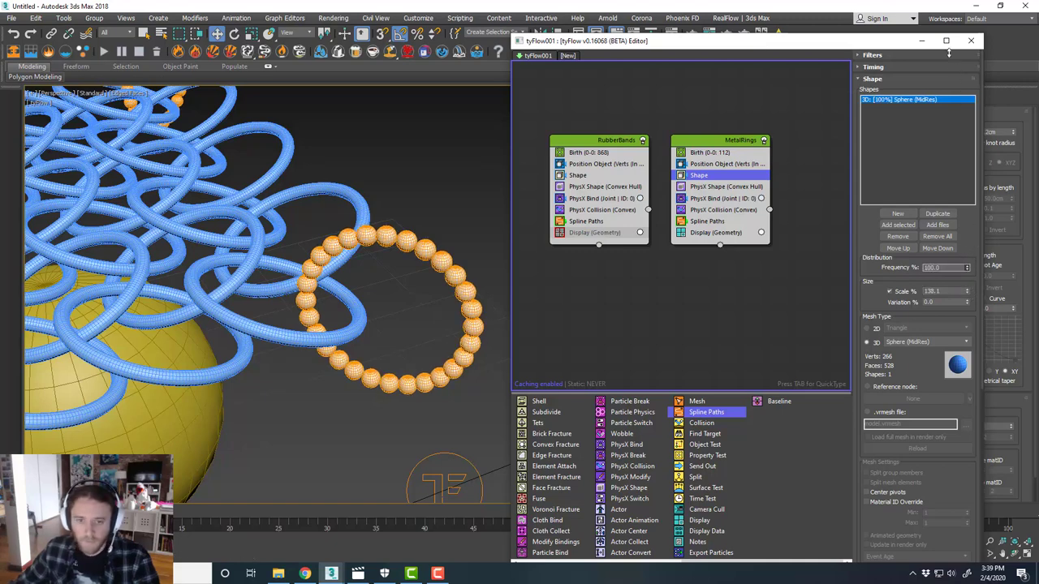
{"action": "left_click", "coordinate": [929, 267]}
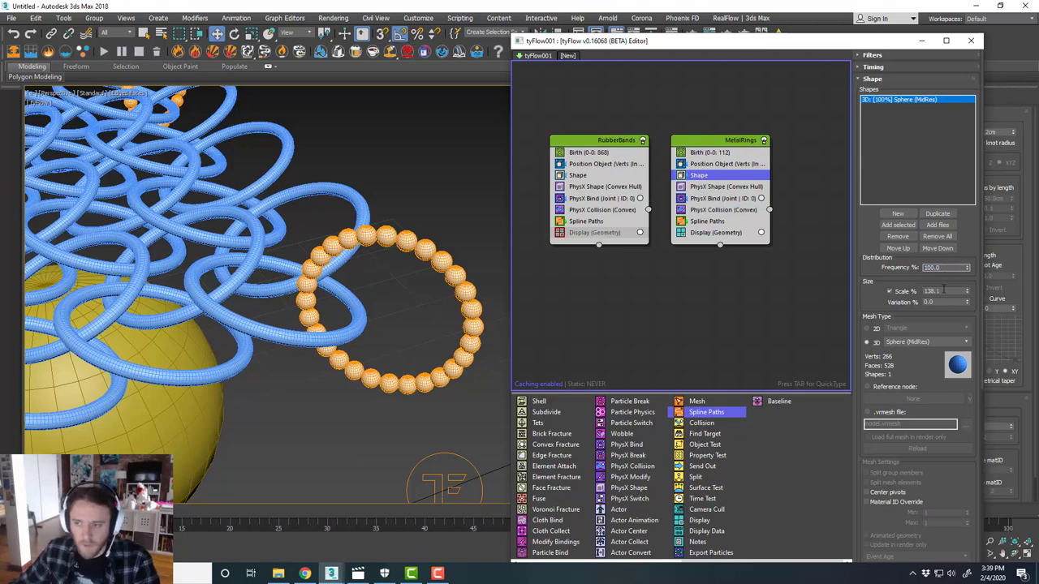
{"action": "key", "text": "Tab"}
{"action": "type", "text": "200"}
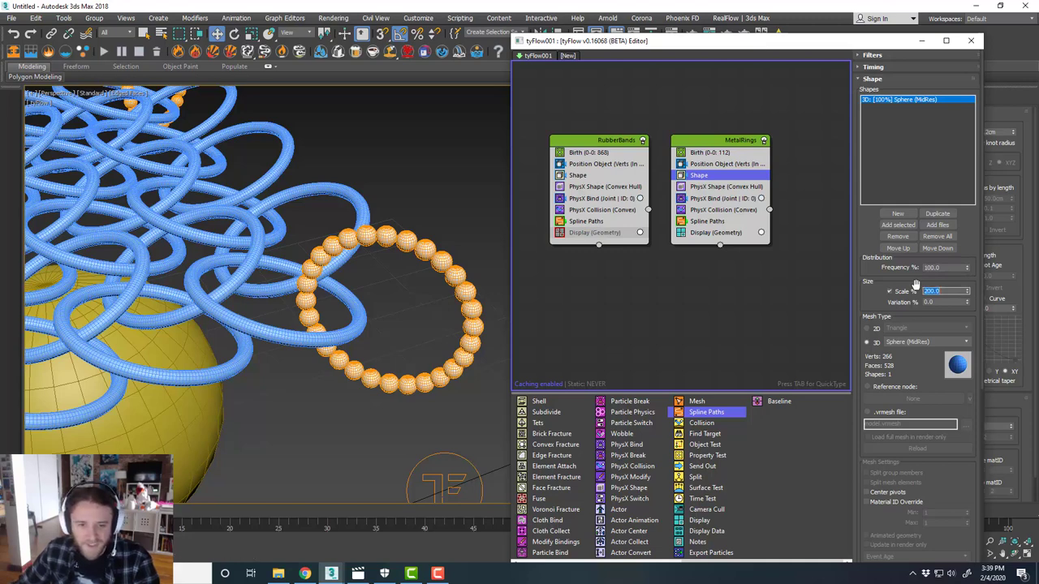
{"action": "key", "text": "Return"}
Step: Enable Separation in the MetalRings Position Object operator and adjust its distance so the ring spheres are spaced apart
{"action": "scroll", "coordinate": [877, 302], "scroll_direction": "down", "scroll_amount": 8}
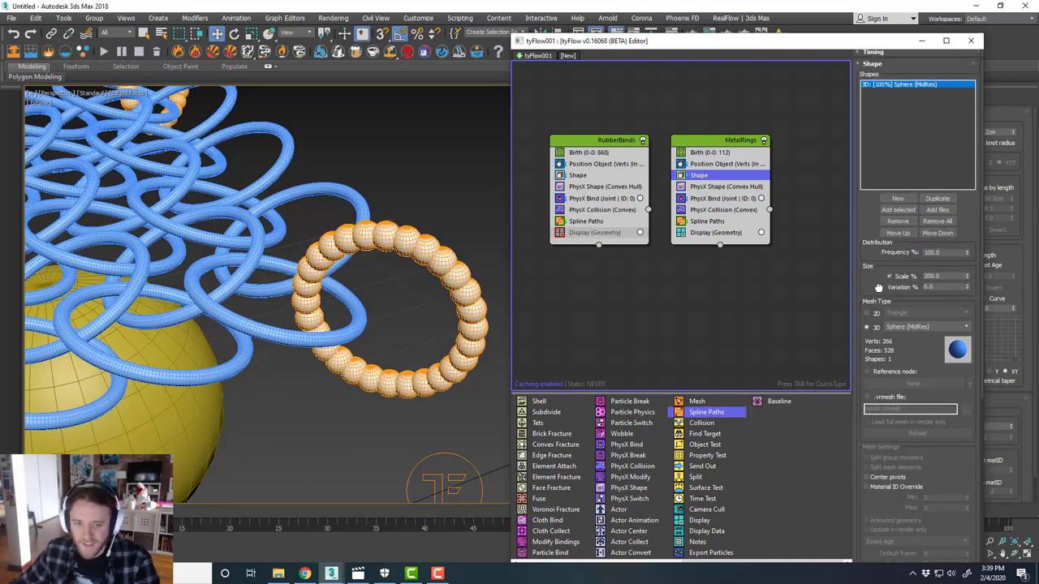
{"action": "scroll", "coordinate": [874, 366], "scroll_direction": "down", "scroll_amount": 2}
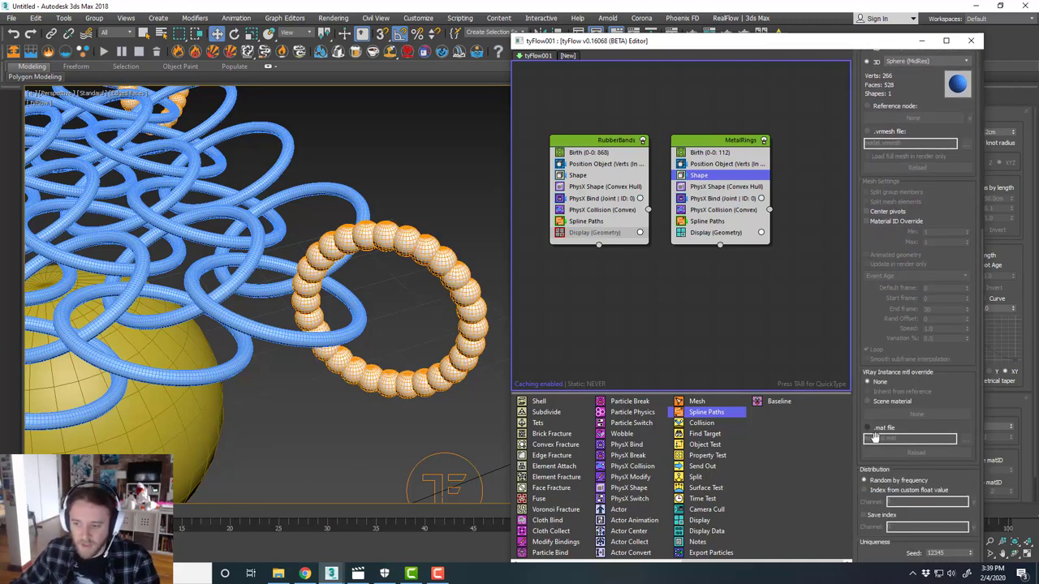
{"action": "left_click", "coordinate": [747, 164]}
{"action": "scroll", "coordinate": [889, 122], "scroll_direction": "down", "scroll_amount": 3}
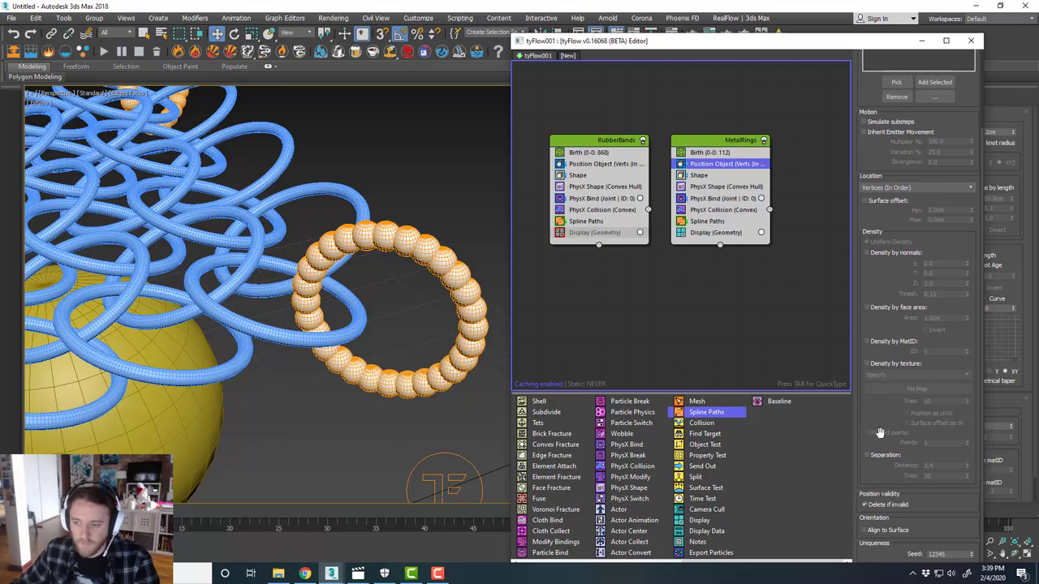
{"action": "left_click", "coordinate": [866, 455]}
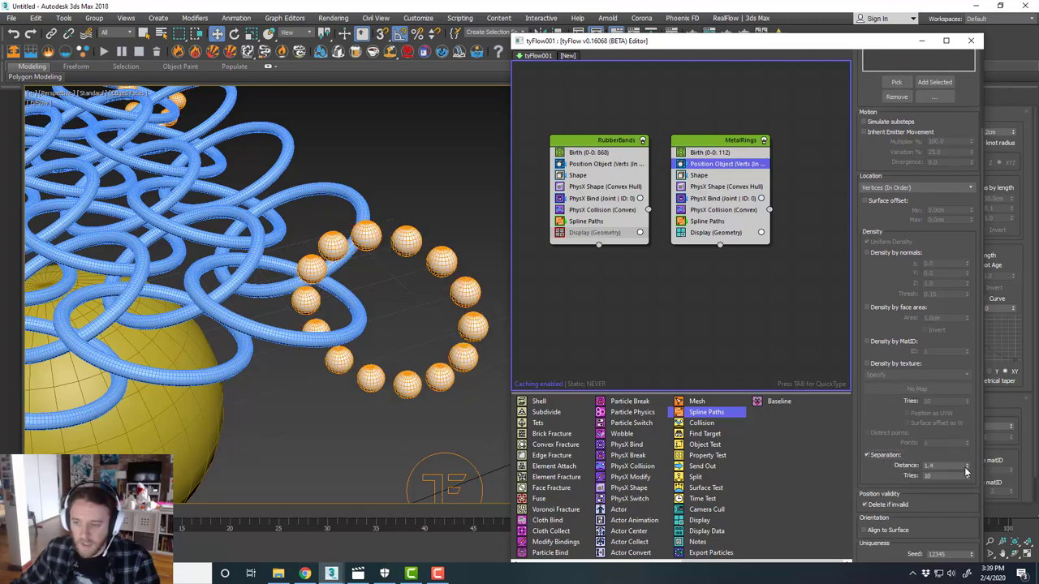
{"action": "left_click", "coordinate": [968, 466]}
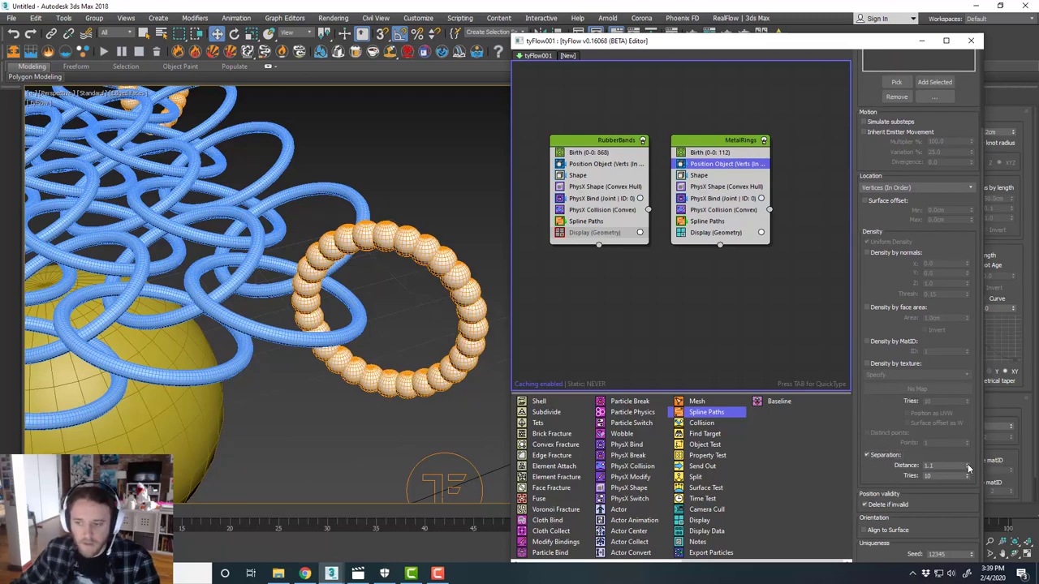
{"action": "left_click", "coordinate": [967, 464]}
{"action": "left_click", "coordinate": [967, 464]}
Step: Set the MetalRings Shape scale to 241.6% so the spheres nearly fill the gaps around the ring
{"action": "left_click", "coordinate": [722, 176]}
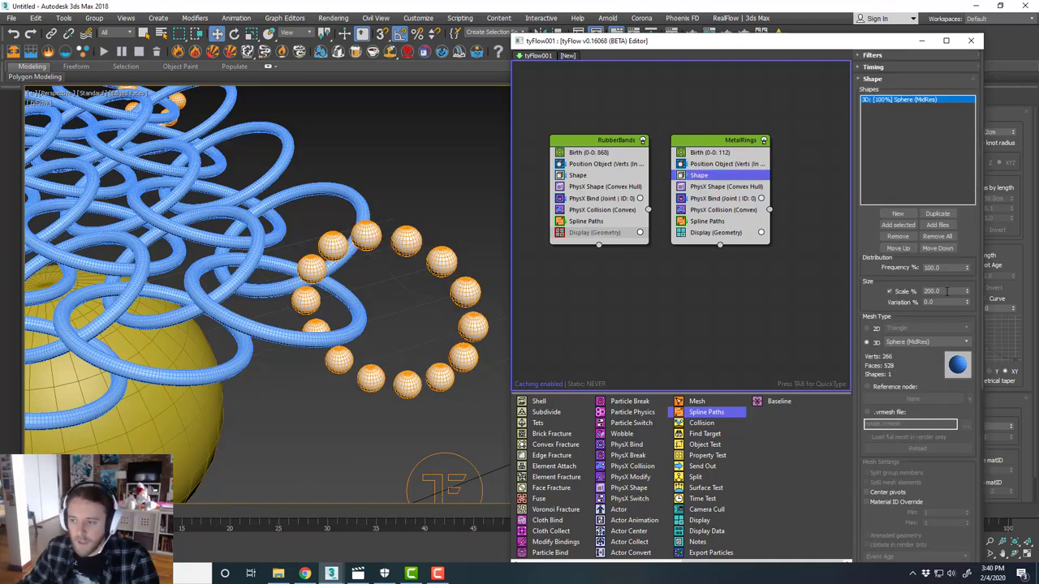
{"action": "left_click_drag", "start_coordinate": [968, 294], "coordinate": [951, 145]}
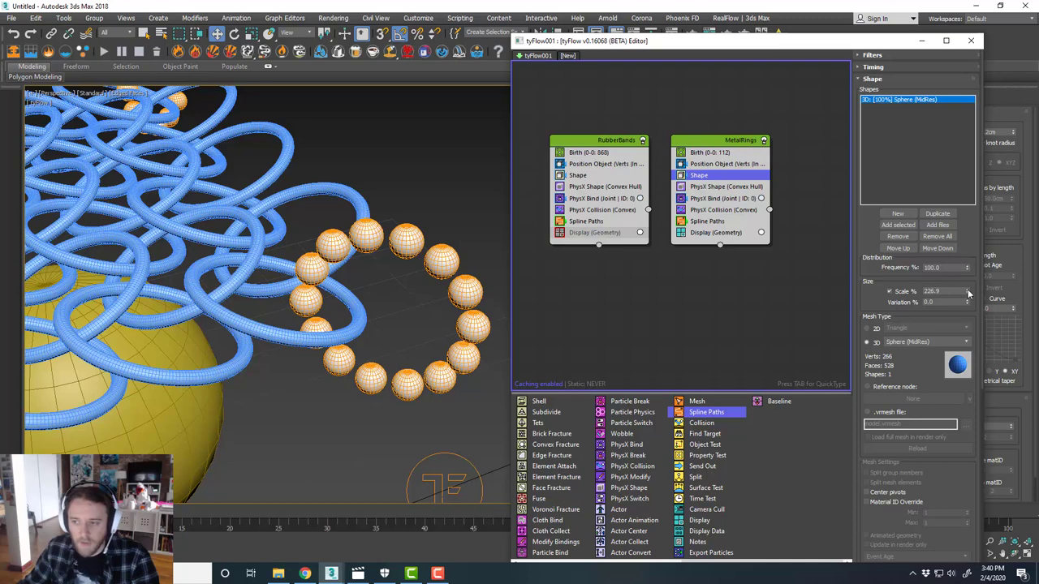
{"action": "left_click_drag", "start_coordinate": [968, 293], "coordinate": [751, 268]}
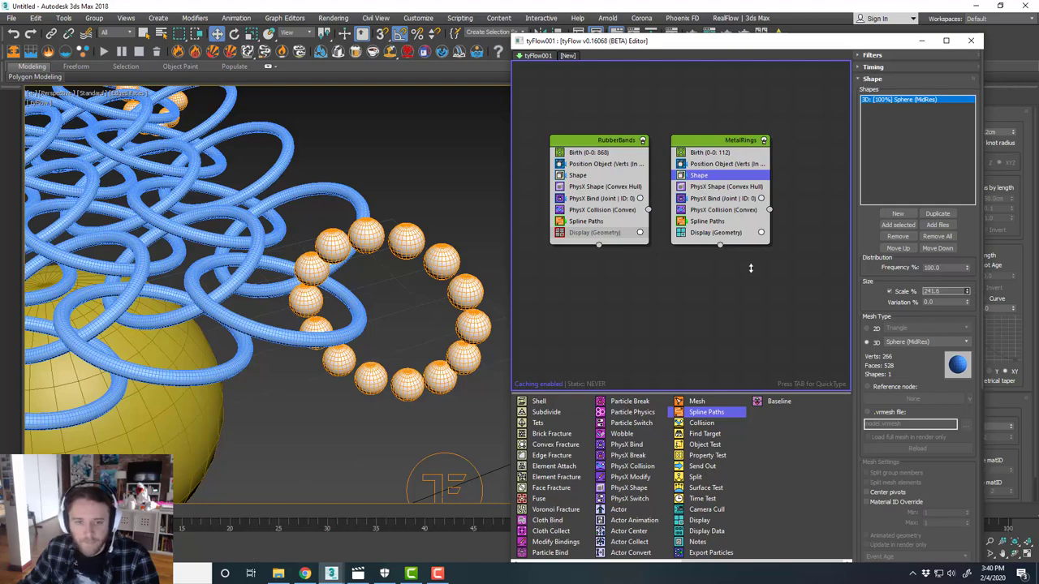
{"action": "middle_click_drag", "start_coordinate": [438, 311], "coordinate": [420, 327], "text": "alt"}
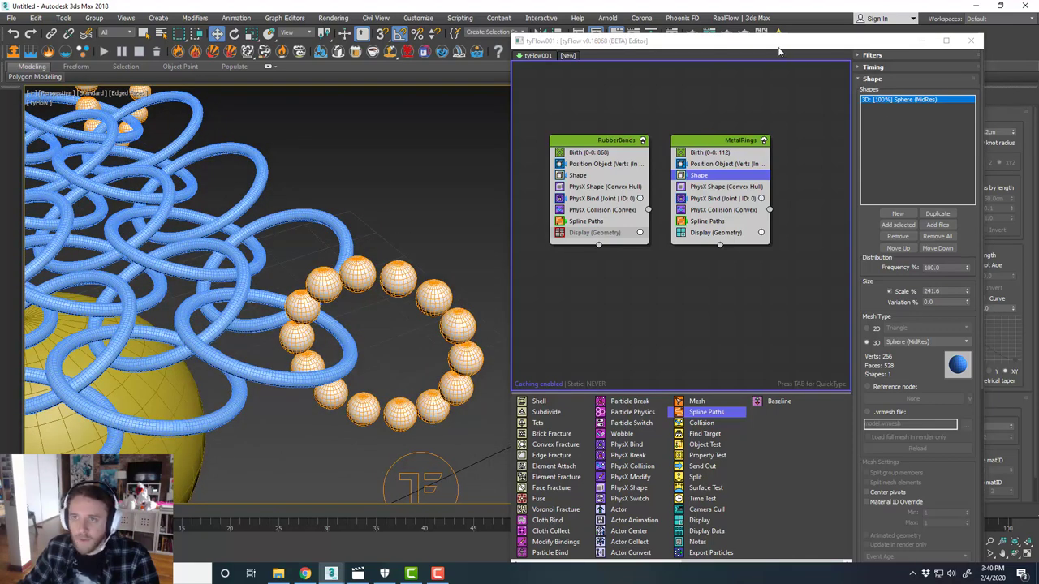
{"action": "left_click_drag", "start_coordinate": [779, 51], "coordinate": [766, 79]}
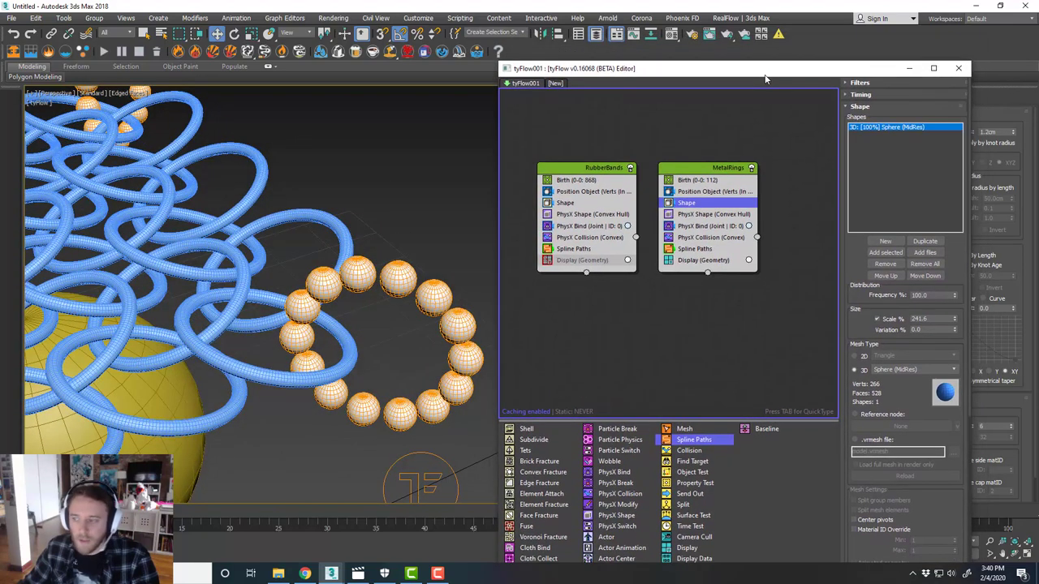
Step: Open the Layer Explorer, expand the default layer and unhide tySplines002
{"action": "left_click", "coordinate": [597, 34]}
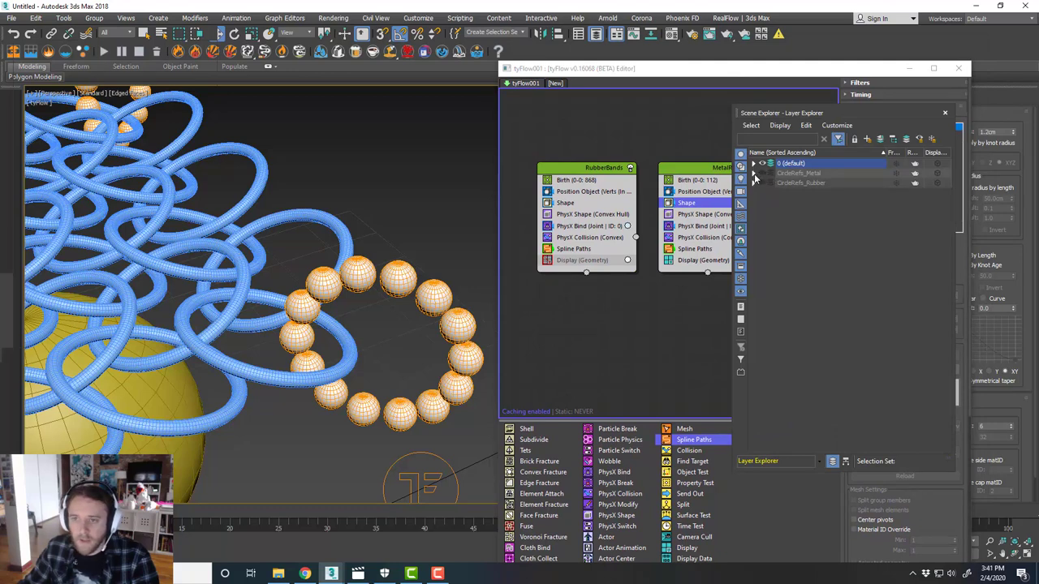
{"action": "left_click", "coordinate": [753, 174]}
{"action": "left_click", "coordinate": [753, 173]}
{"action": "left_click", "coordinate": [754, 163]}
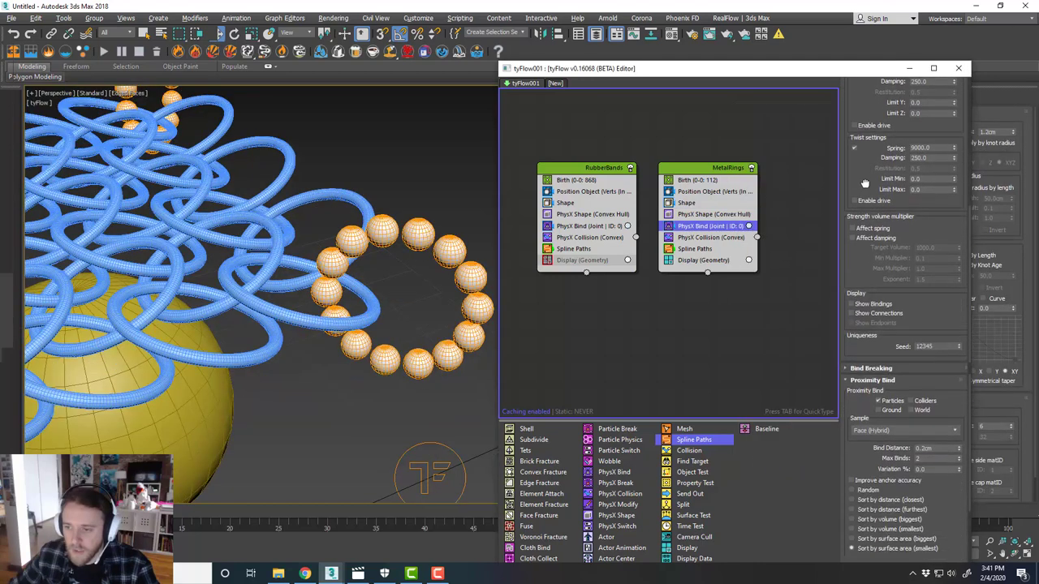
Step: Set the proximity bind distance of the MetalRings PhysX Bind to 0.4 cm and inspect the reconnected corner rings
{"action": "scroll", "coordinate": [866, 147], "scroll_direction": "down", "scroll_amount": 2}
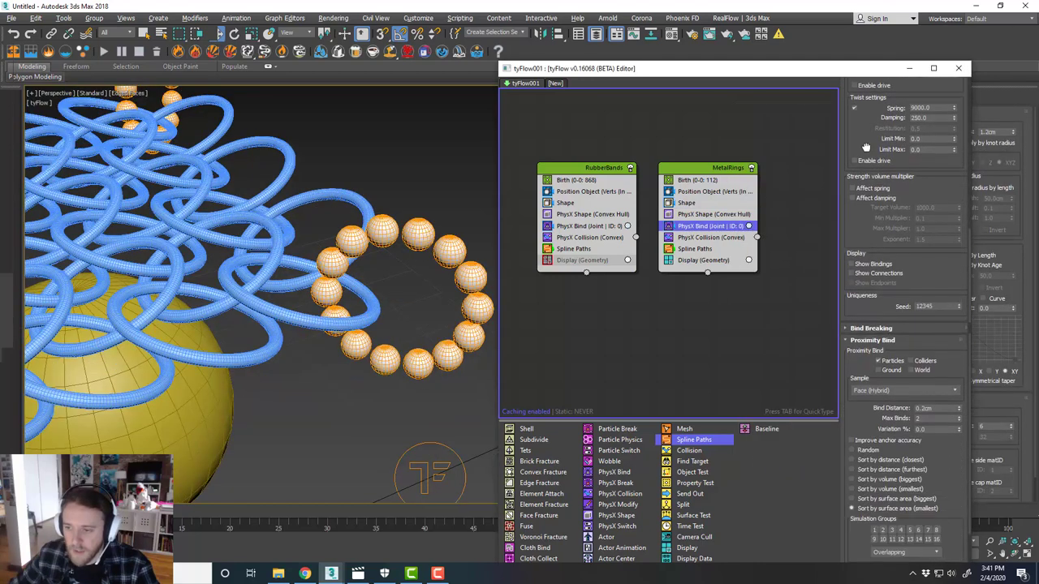
{"action": "left_click", "coordinate": [960, 410]}
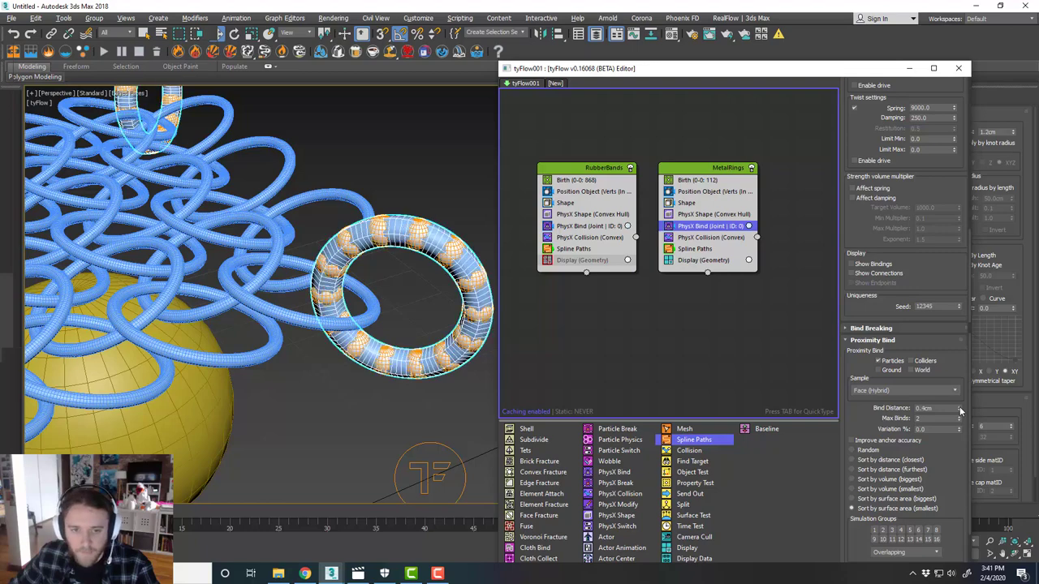
{"action": "scroll", "coordinate": [432, 329], "scroll_direction": "down", "scroll_amount": 3}
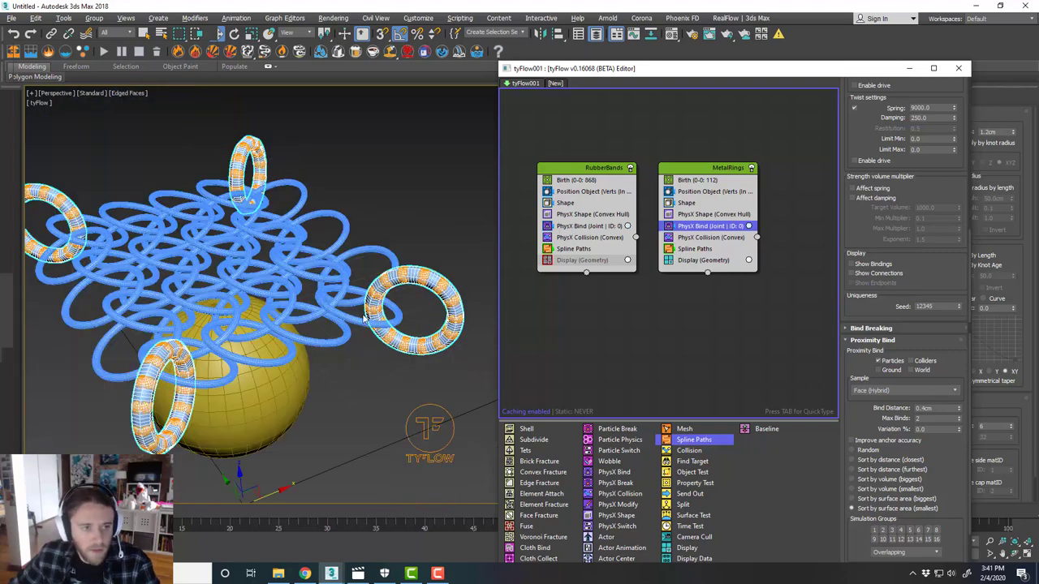
{"action": "middle_click_drag", "start_coordinate": [366, 319], "coordinate": [336, 302], "text": "alt"}
{"action": "middle_click_drag", "start_coordinate": [148, 314], "coordinate": [326, 314]}
{"action": "scroll", "coordinate": [164, 315], "scroll_direction": "up", "scroll_amount": 3}
{"action": "scroll", "coordinate": [163, 314], "scroll_direction": "down", "scroll_amount": 3}
{"action": "scroll", "coordinate": [475, 272], "scroll_direction": "up", "scroll_amount": 3}
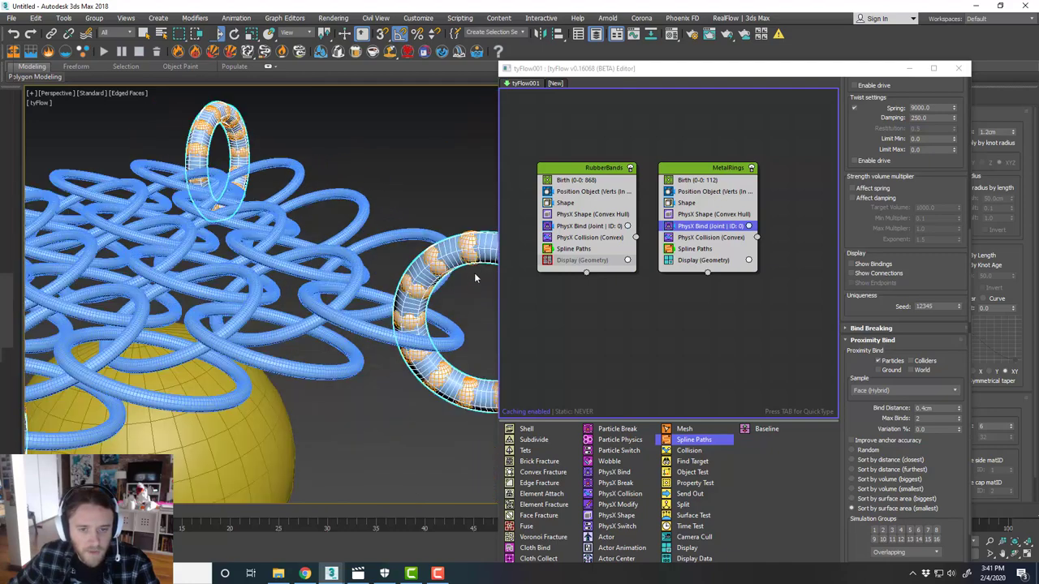
Step: Set the Spline Mesher tube radius of the large metal rings to 1.1 cm, matching it to their particle geometry
{"action": "middle_click_drag", "start_coordinate": [476, 272], "coordinate": [416, 271]}
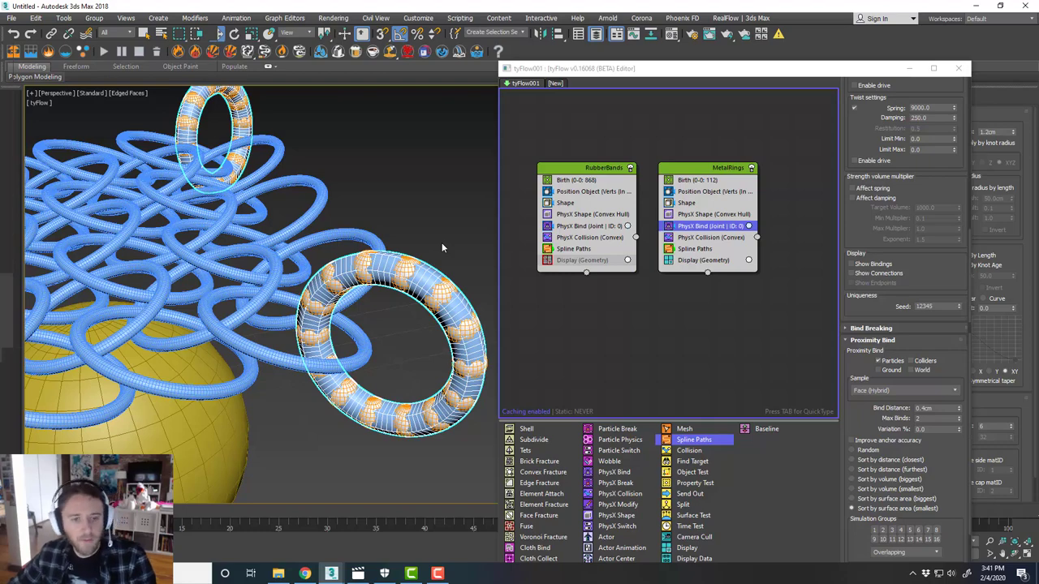
{"action": "scroll", "coordinate": [442, 243], "scroll_direction": "down", "scroll_amount": 6}
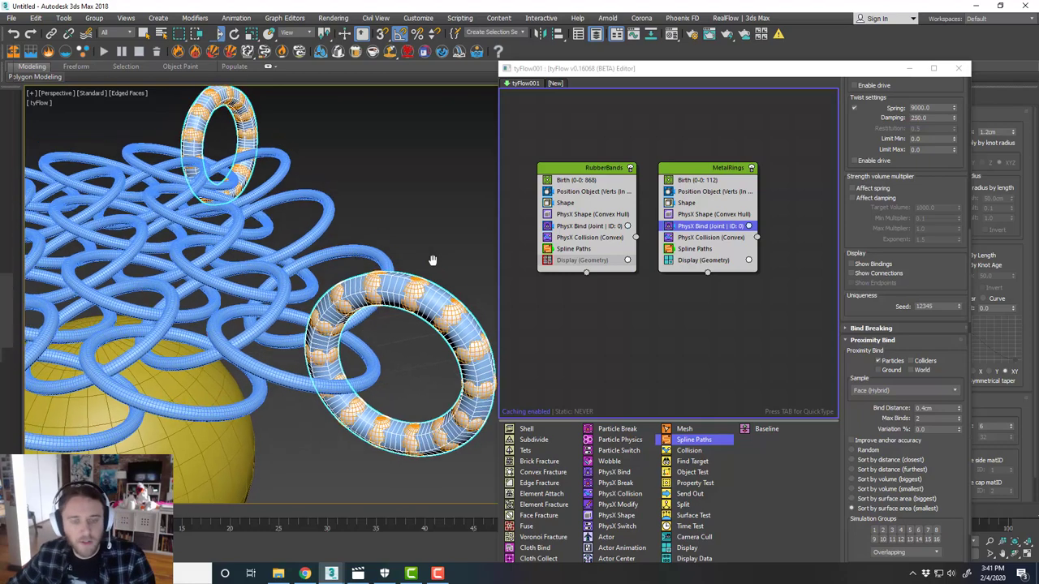
{"action": "mouse_move", "coordinate": [437, 268]}
{"action": "middle_mouse_down", "text": "alt"}
{"action": "mouse_move", "coordinate": [424, 279]}
{"action": "mouse_move", "coordinate": [438, 284]}
{"action": "middle_mouse_up", "text": "alt"}
{"action": "scroll", "coordinate": [437, 288], "scroll_direction": "up", "scroll_amount": 3}
{"action": "scroll", "coordinate": [437, 288], "scroll_direction": "up", "scroll_amount": 2}
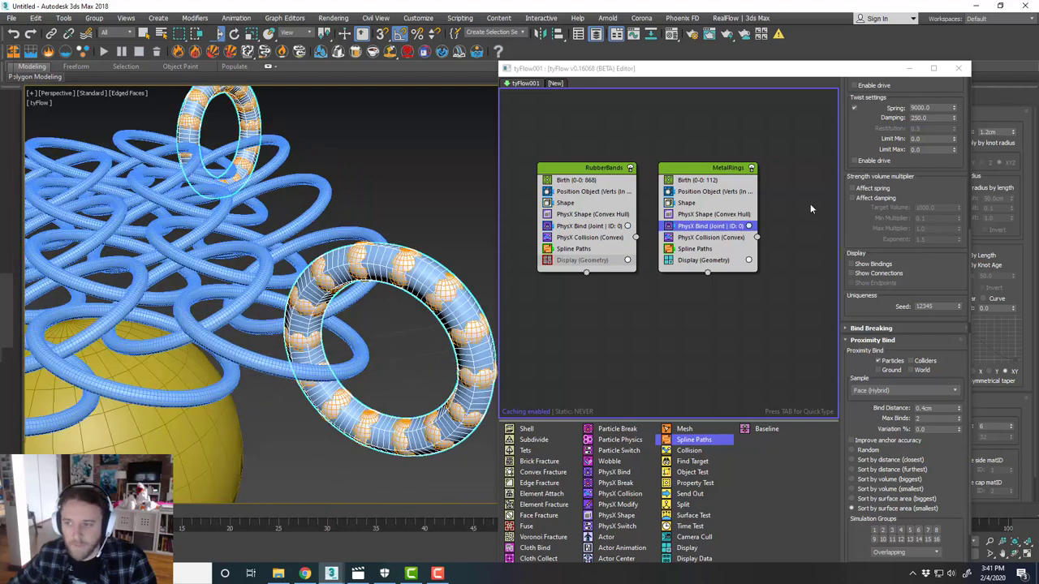
{"action": "left_click_drag", "start_coordinate": [856, 74], "coordinate": [756, 95]}
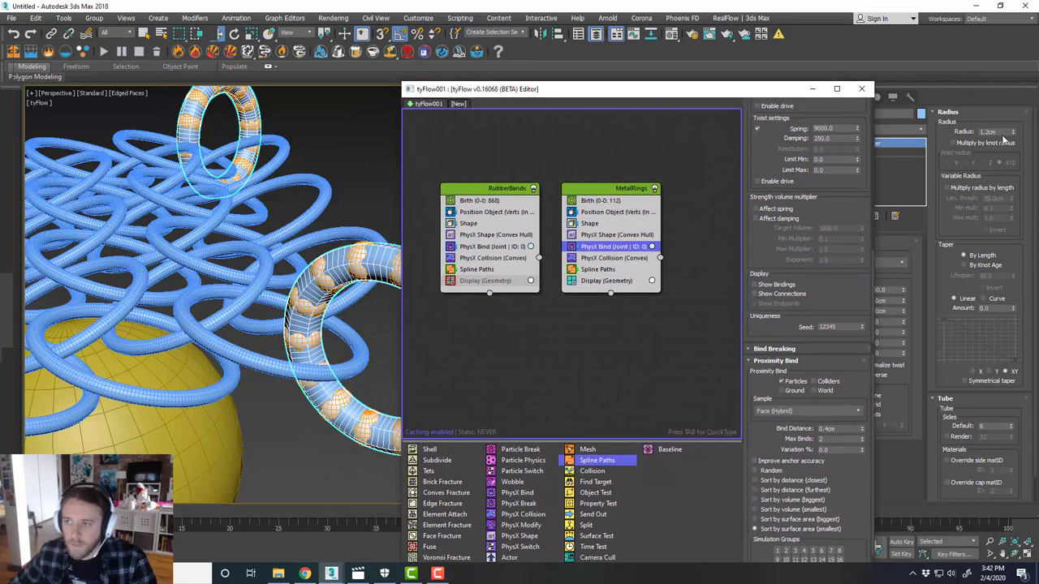
{"action": "left_click_drag", "start_coordinate": [1012, 135], "coordinate": [1013, 133]}
{"action": "left_click", "coordinate": [1012, 134]}
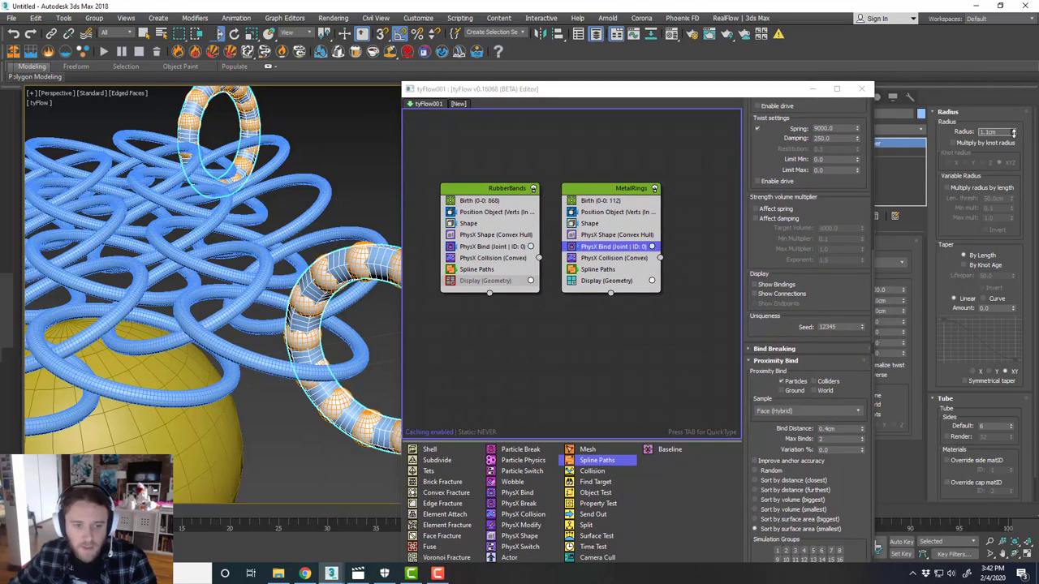
{"action": "left_click", "coordinate": [1013, 134]}
{"action": "left_click", "coordinate": [1013, 132]}
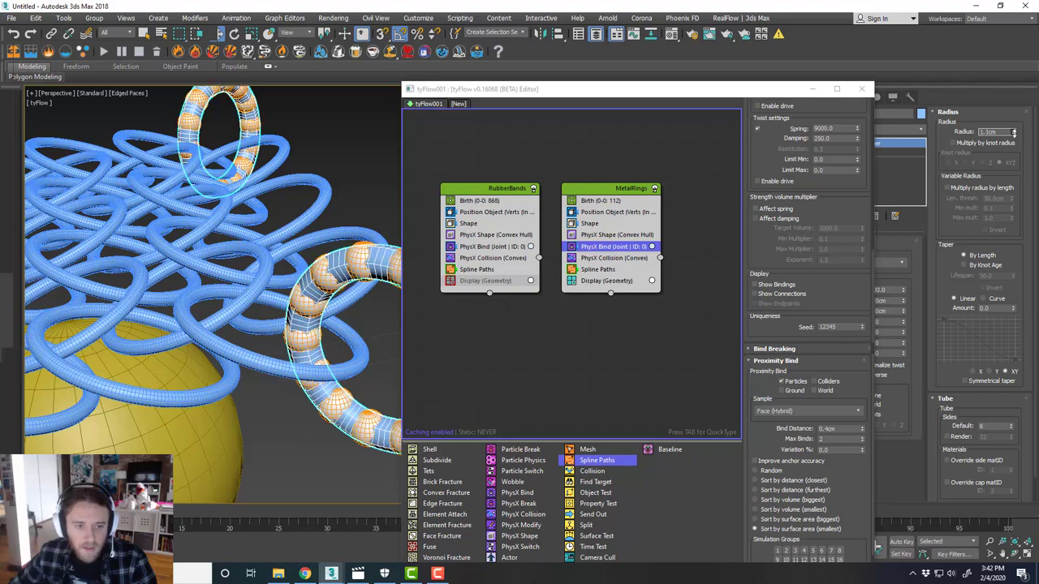
Step: Enable the RubberBands event's geometry display and set the rubber band spline mesh radius to 0.6 cm
{"action": "left_click_drag", "start_coordinate": [641, 97], "coordinate": [592, 69]}
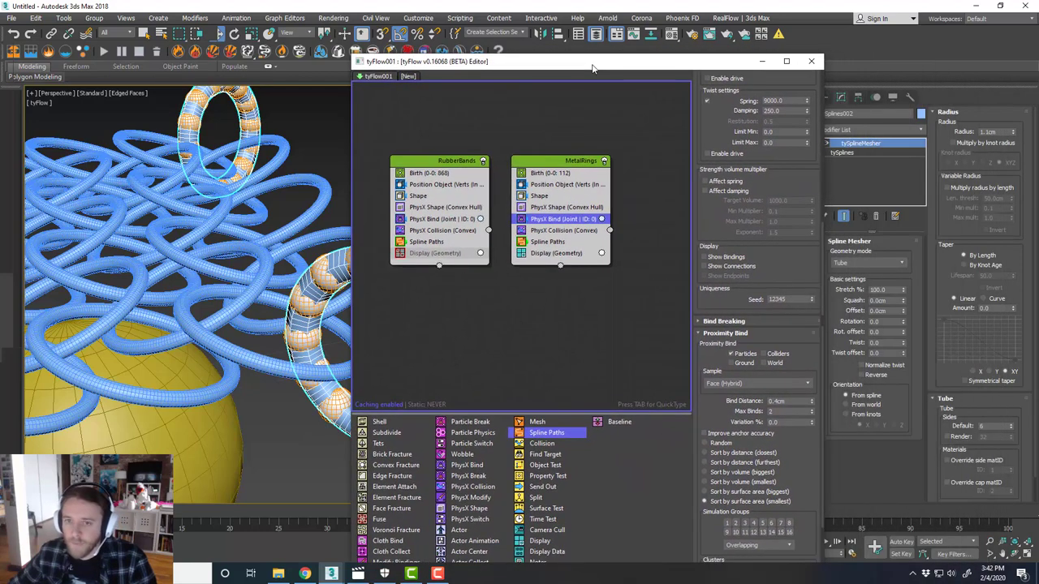
{"action": "left_click", "coordinate": [400, 254]}
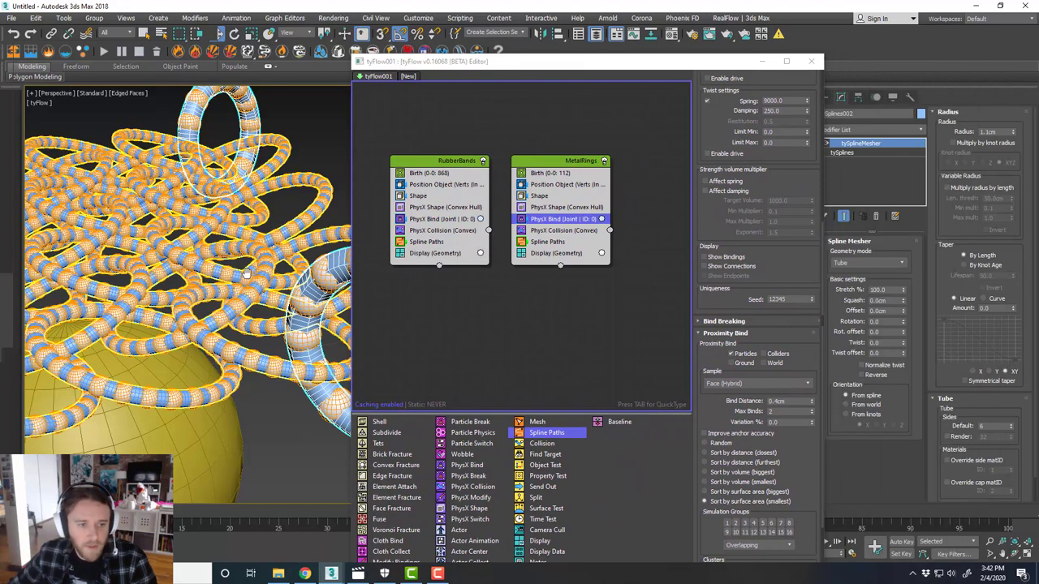
{"action": "middle_click_drag", "start_coordinate": [318, 293], "coordinate": [309, 299], "text": "alt"}
{"action": "scroll", "coordinate": [312, 299], "scroll_direction": "up", "scroll_amount": 5}
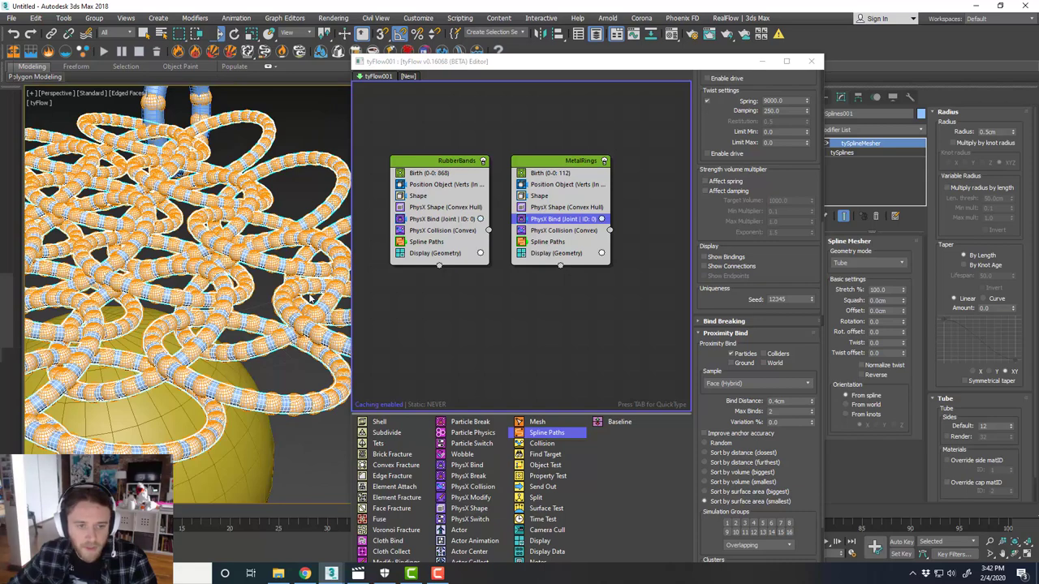
{"action": "scroll", "coordinate": [311, 298], "scroll_direction": "up", "scroll_amount": 5}
{"action": "middle_click_drag", "start_coordinate": [314, 301], "coordinate": [317, 304]}
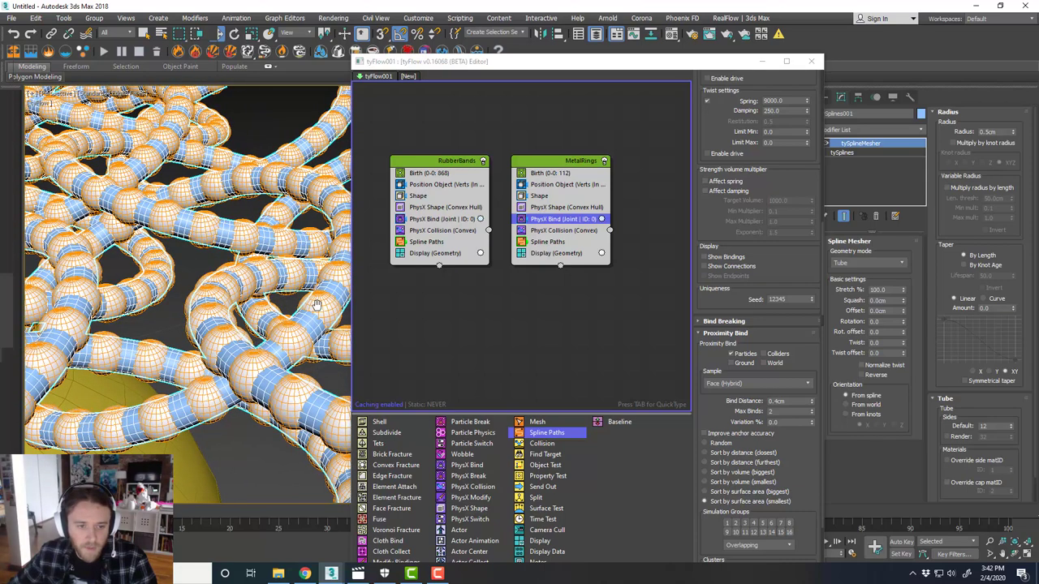
{"action": "left_click", "coordinate": [1013, 132]}
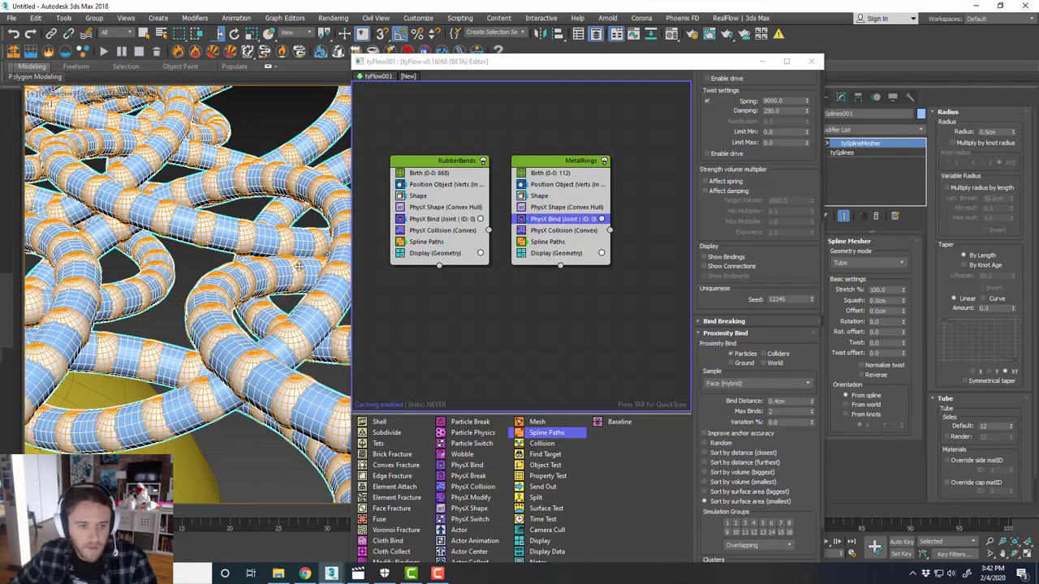
{"action": "scroll", "coordinate": [302, 284], "scroll_direction": "down", "scroll_amount": 6}
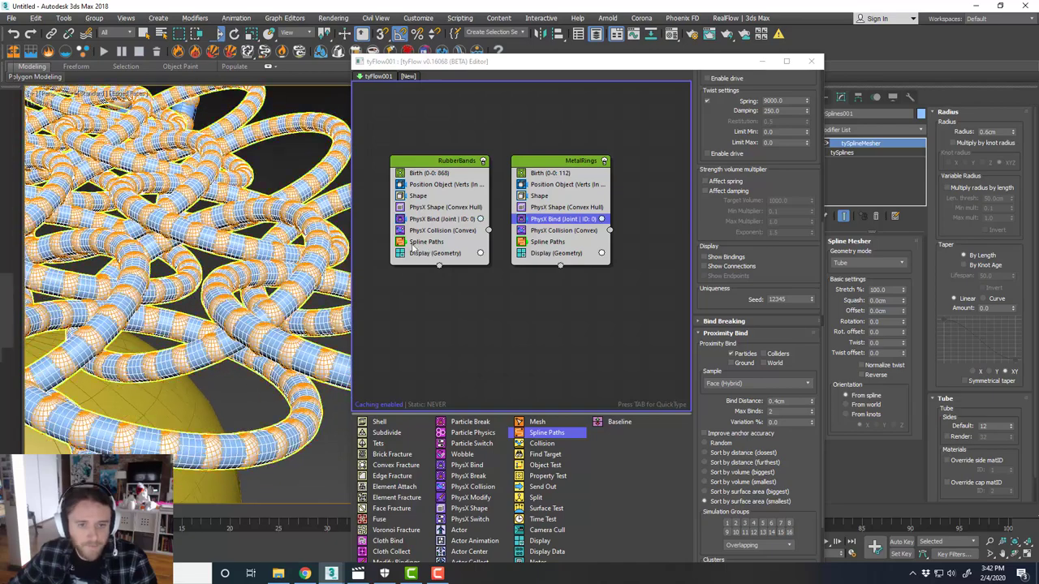
Step: Disable the Display operators in both the RubberBands and MetalRings events
{"action": "left_click", "coordinate": [400, 253]}
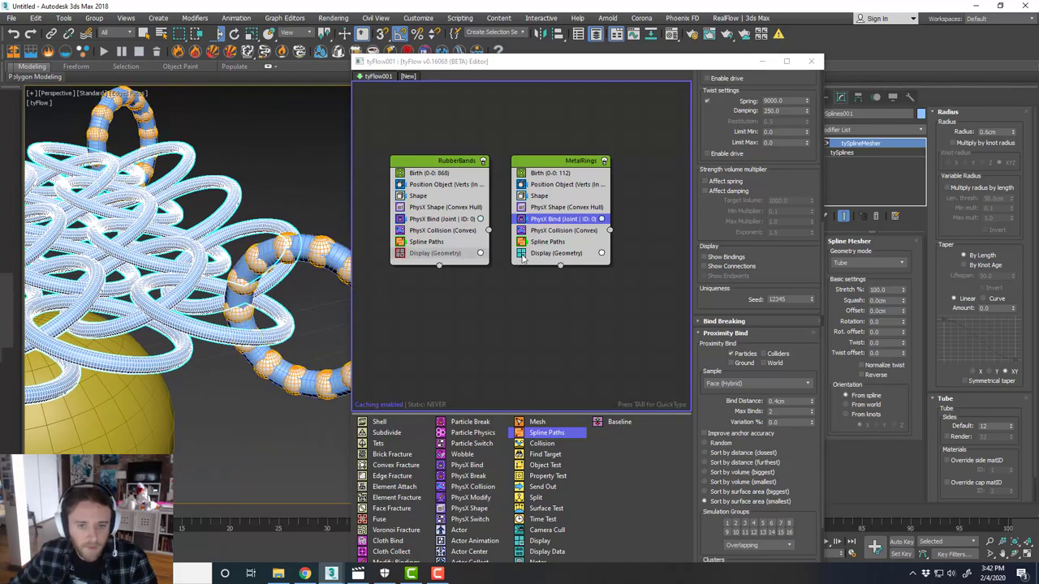
{"action": "left_click", "coordinate": [521, 254]}
{"action": "scroll", "coordinate": [289, 297], "scroll_direction": "down", "scroll_amount": 3}
{"action": "middle_click_drag", "start_coordinate": [301, 309], "coordinate": [306, 330], "text": "alt"}
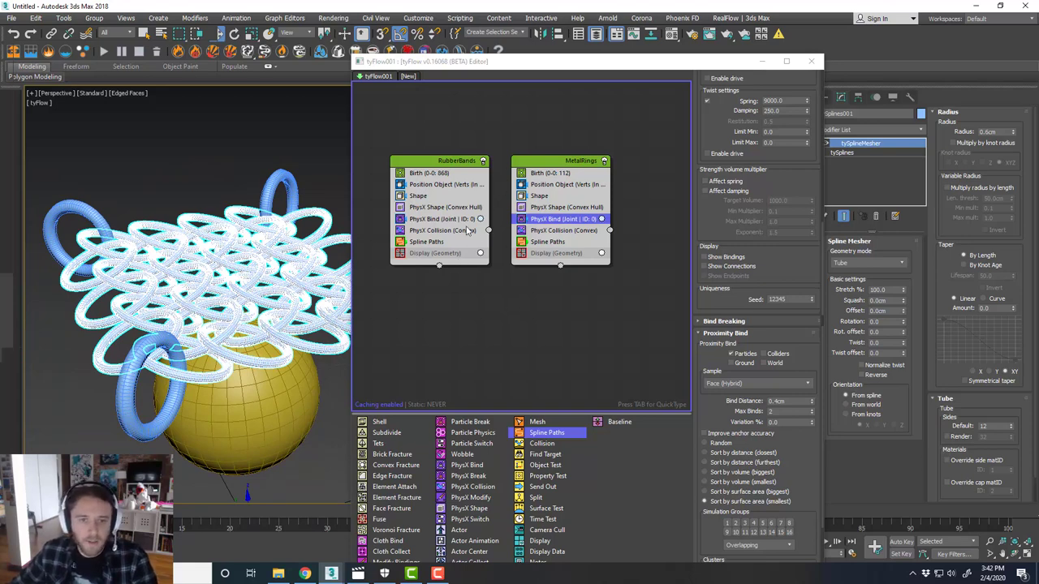
{"action": "left_click", "coordinate": [514, 139]}
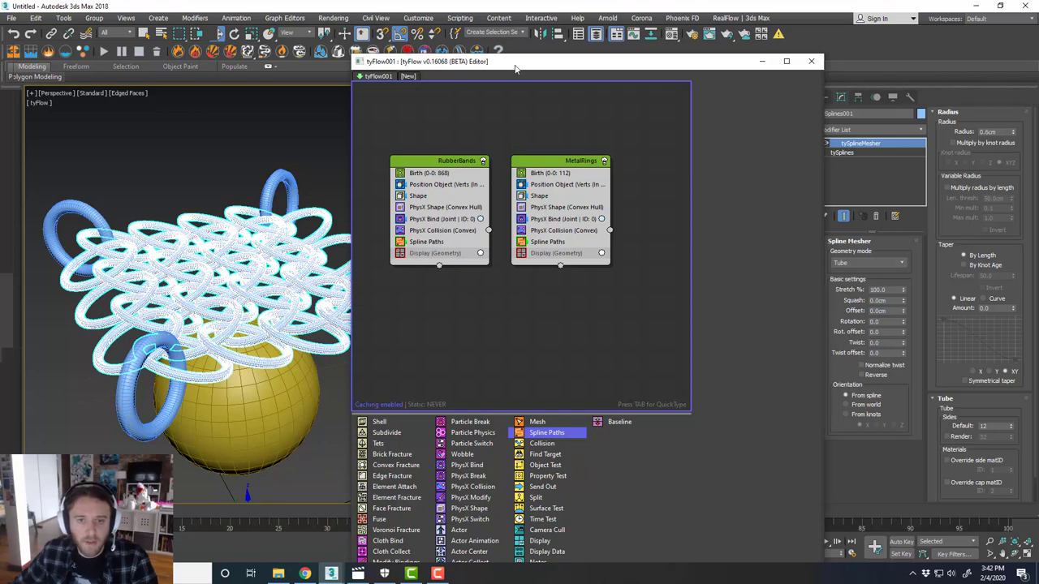
Step: Move the flow editor clear of the viewport, deselect the splines and turn off Edged Faces shading
{"action": "left_click_drag", "start_coordinate": [514, 68], "coordinate": [610, 60]}
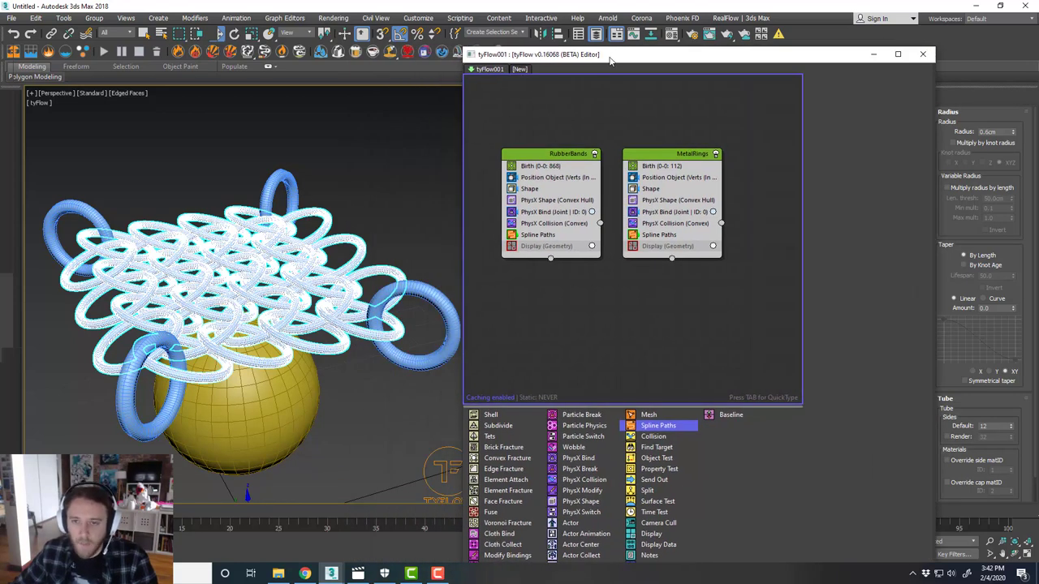
{"action": "left_click_drag", "start_coordinate": [610, 61], "coordinate": [1038, 162]}
{"action": "middle_click_drag", "start_coordinate": [502, 279], "coordinate": [644, 214]}
{"action": "middle_click_drag", "start_coordinate": [571, 319], "coordinate": [566, 294]}
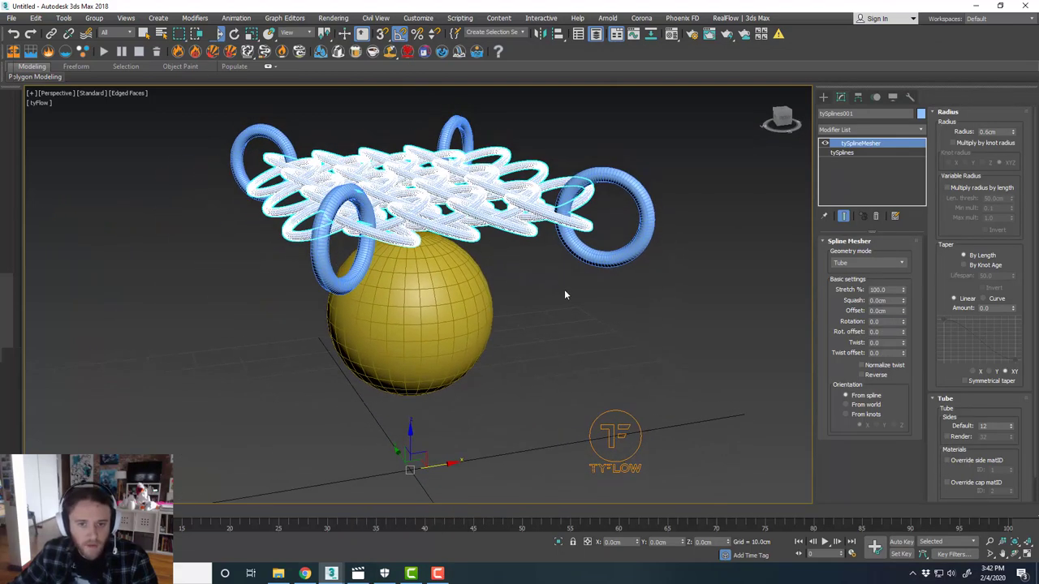
{"action": "left_click", "coordinate": [565, 298]}
{"action": "left_click", "coordinate": [125, 94]}
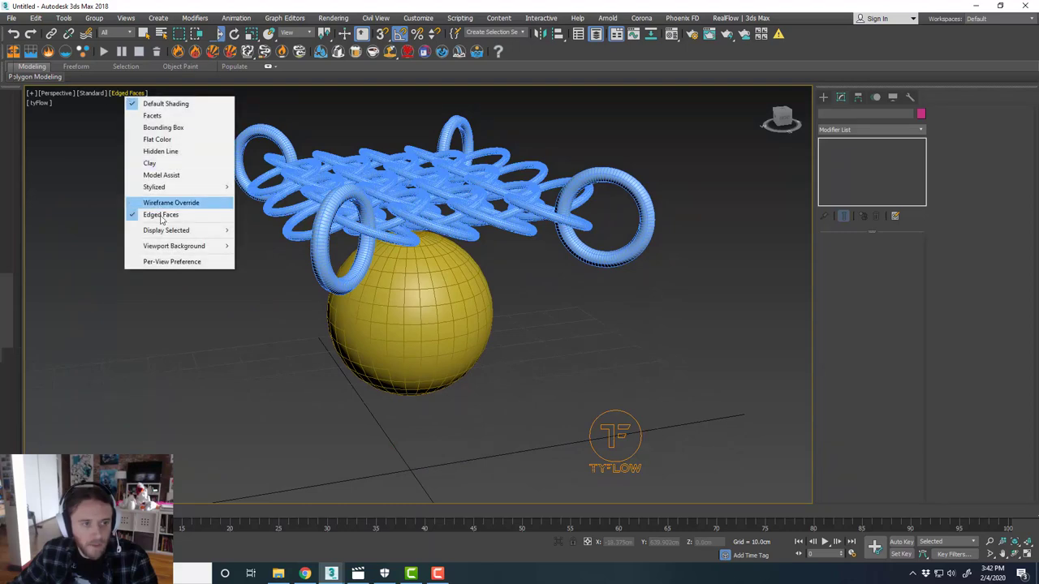
{"action": "left_click", "coordinate": [162, 214]}
{"action": "mouse_move", "coordinate": [304, 372]}
{"action": "middle_mouse_down", "text": "alt"}
{"action": "mouse_move", "coordinate": [308, 392]}
{"action": "mouse_move", "coordinate": [271, 446]}
{"action": "middle_mouse_up", "text": "alt"}
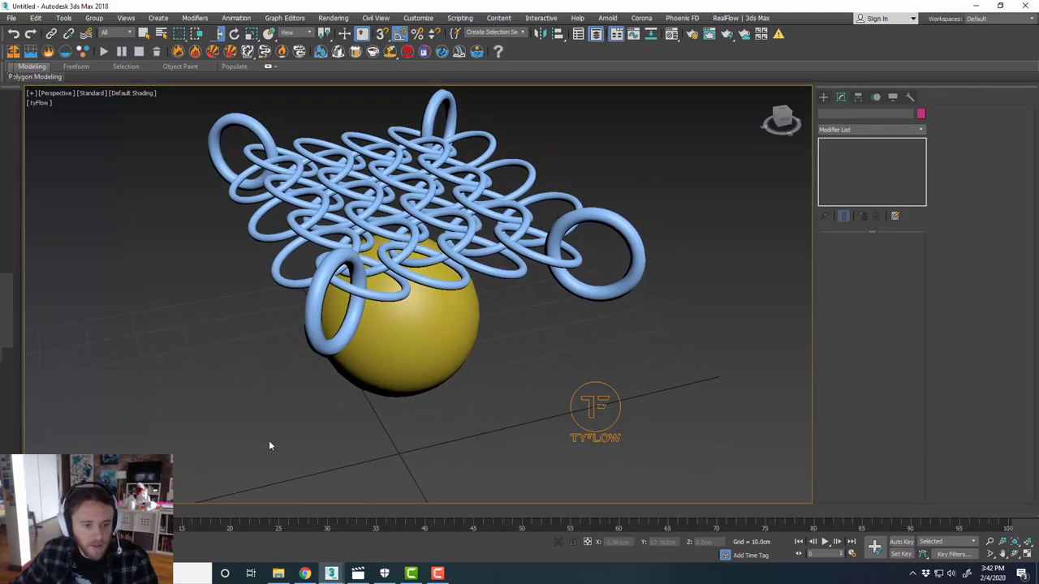
Step: Preview the net falling over the sphere up to frame 12, then rewind the timeline to frame 0
{"action": "key", "text": "slash"}
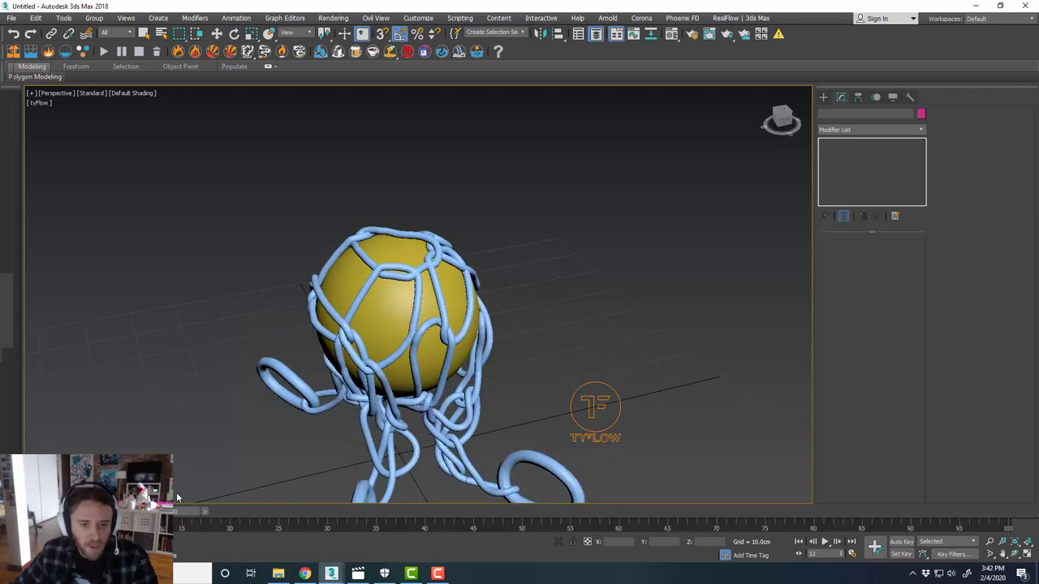
{"action": "left_click_drag", "start_coordinate": [177, 497], "coordinate": [91, 498]}
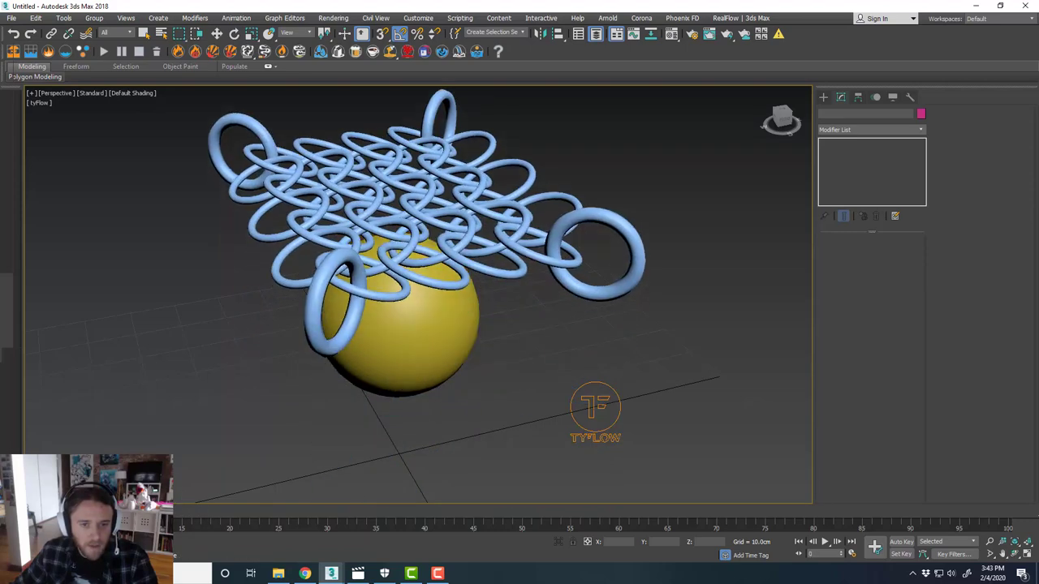
Step: Select the tyFlow object and set its PhysX gravity value to -0.5 cm and substeps to 20
{"action": "key", "text": "w"}
{"action": "left_click", "coordinate": [601, 419]}
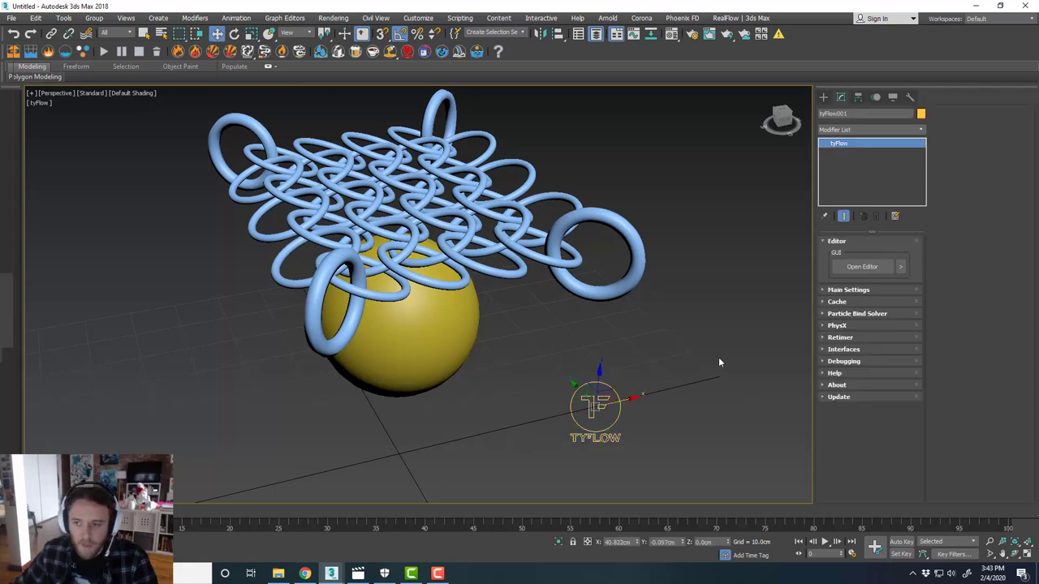
{"action": "left_click", "coordinate": [855, 324]}
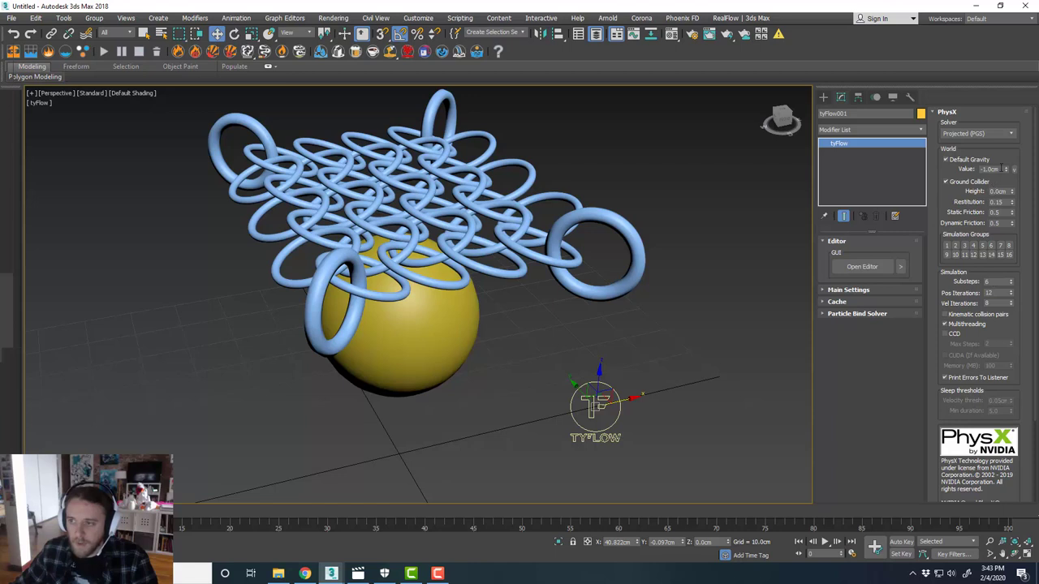
{"action": "type", "text": "-"}
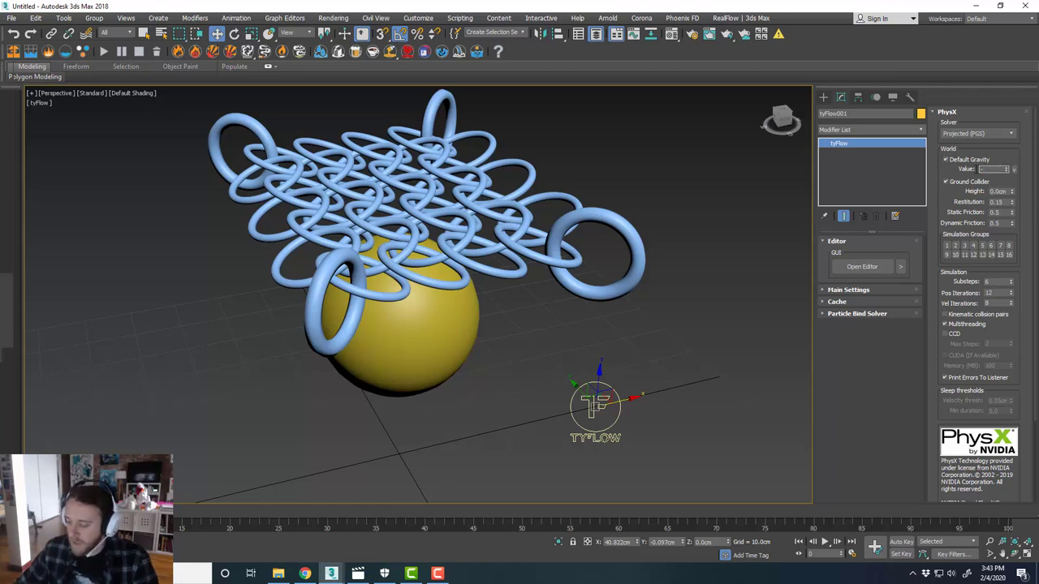
{"action": "type", "text": "0.5cm"}
{"action": "key", "text": "Return"}
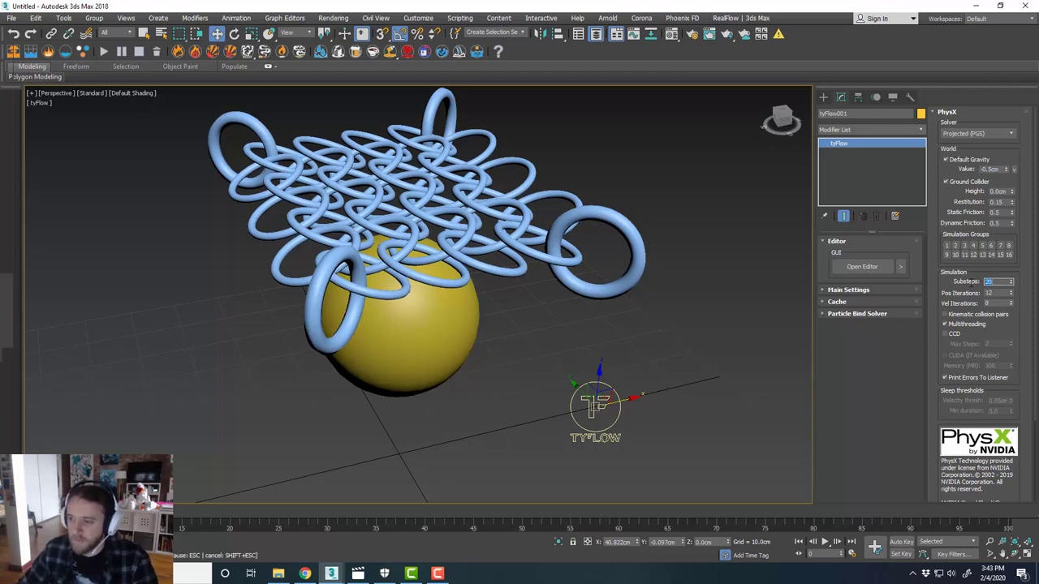
{"action": "type", "text": "20"}
{"action": "key", "text": "Return"}
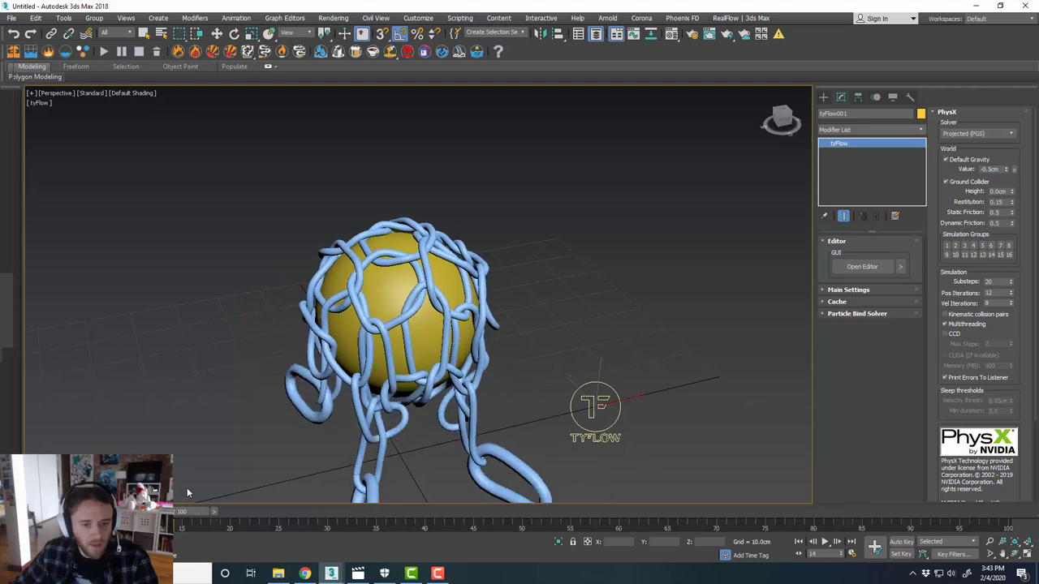
Step: Rewind the timeline to frame 0 and reopen the flow editor beside the ring net
{"action": "left_click_drag", "start_coordinate": [185, 511], "coordinate": [88, 511]}
{"action": "key", "text": "w"}
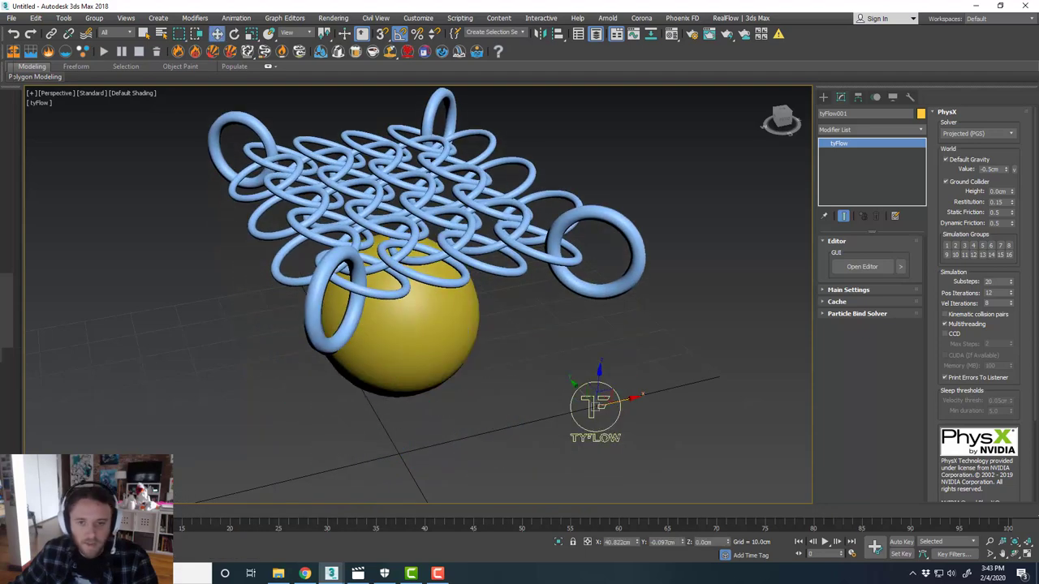
{"action": "left_click", "coordinate": [862, 266]}
{"action": "left_click_drag", "start_coordinate": [922, 39], "coordinate": [659, 45]}
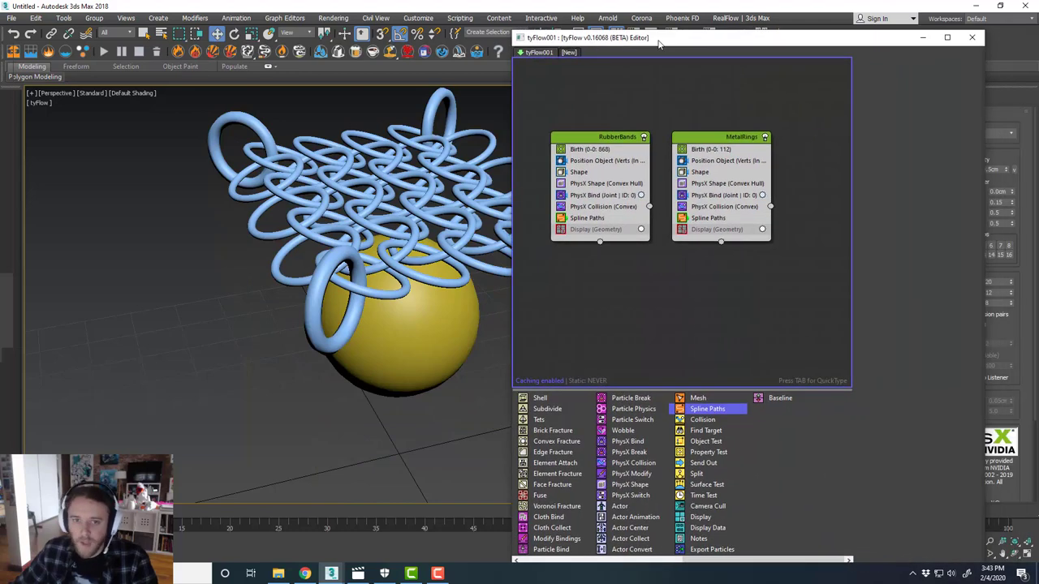
{"action": "middle_click_drag", "start_coordinate": [414, 221], "coordinate": [297, 254]}
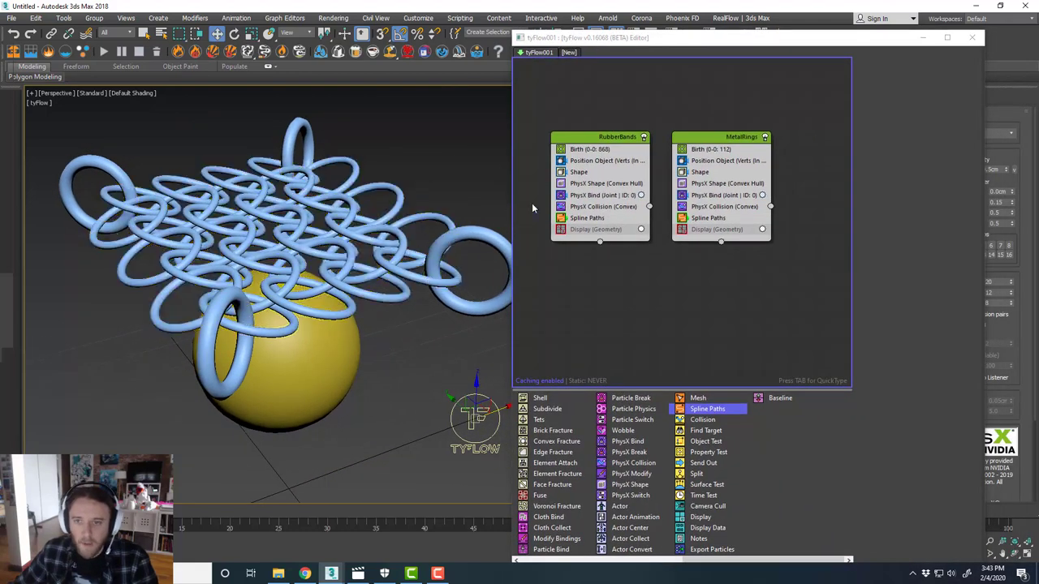
Step: Set the MetalRings PhysX Bind type to Rigid (Glue) and enable collisions between its bound particles
{"action": "left_click", "coordinate": [712, 183]}
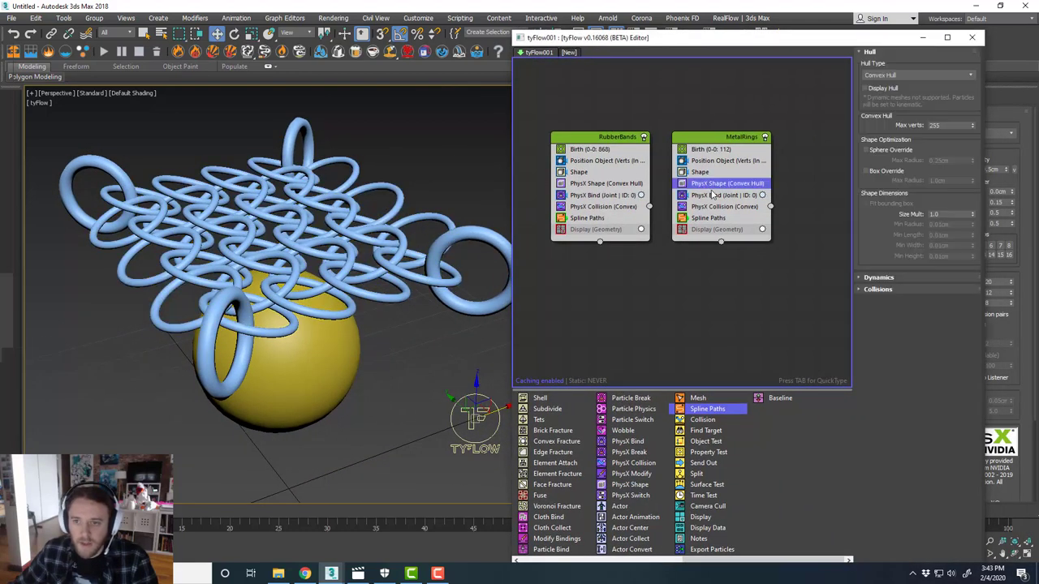
{"action": "left_click", "coordinate": [711, 196]}
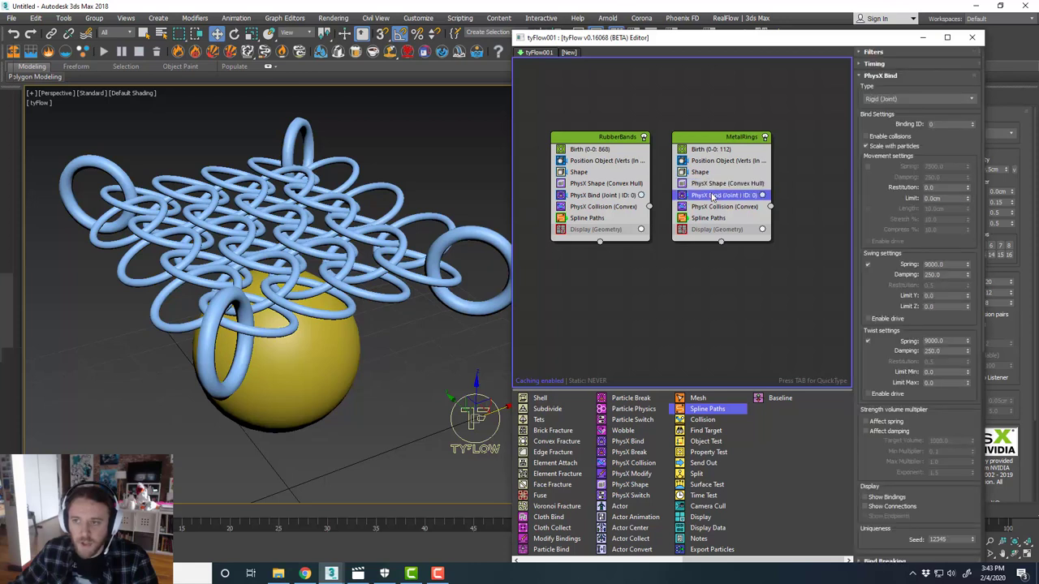
{"action": "left_click", "coordinate": [908, 100]}
{"action": "left_click", "coordinate": [905, 123]}
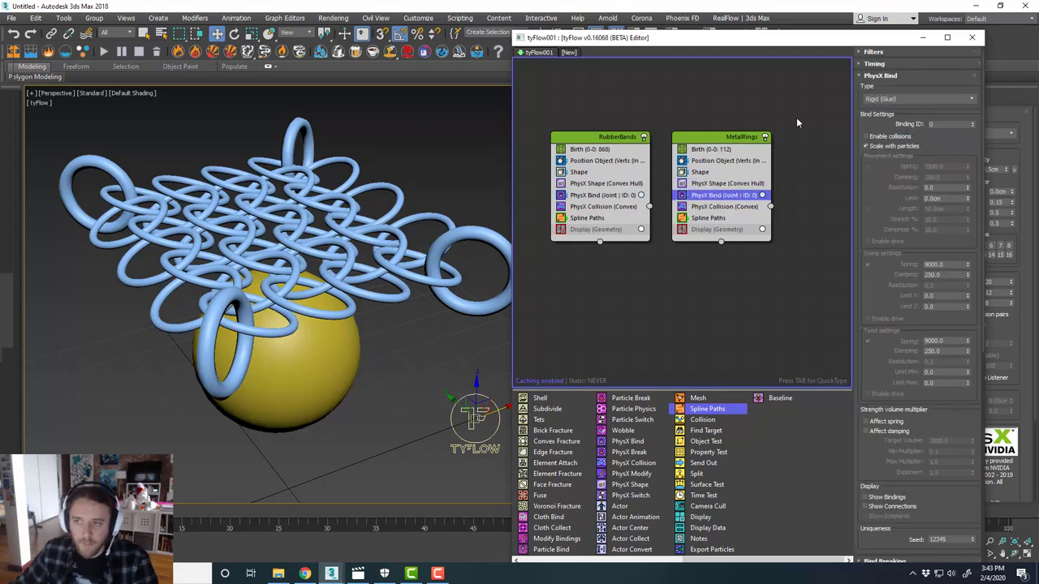
{"action": "left_click", "coordinate": [866, 136]}
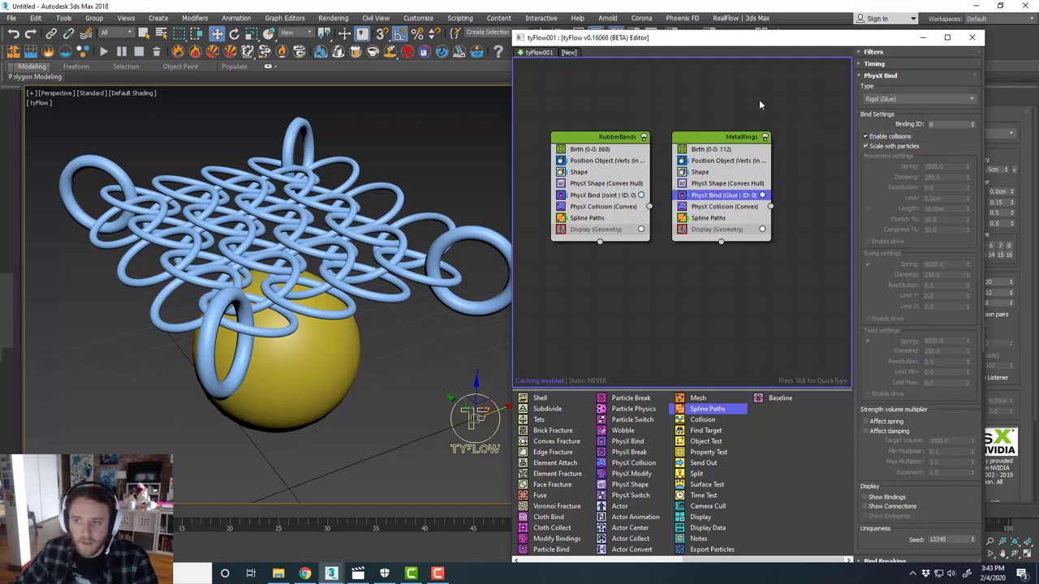
Step: Clear the flow editor from the viewport, preview the glued metal rings up to frame 15 and rewind to frame 0
{"action": "left_click_drag", "start_coordinate": [614, 45], "coordinate": [1038, 46]}
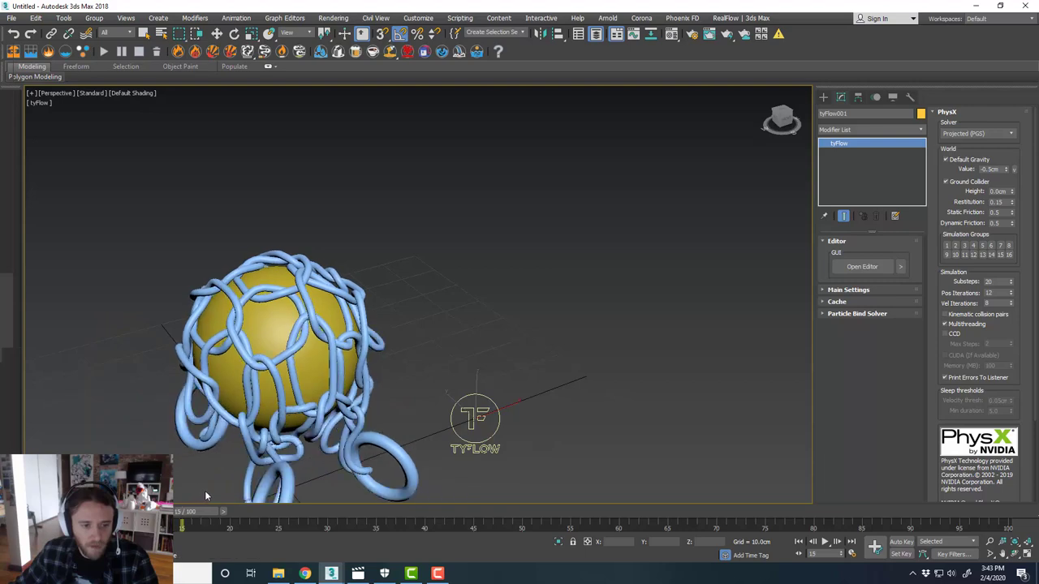
{"action": "key", "text": "w"}
{"action": "middle_click_drag", "start_coordinate": [399, 374], "coordinate": [447, 306]}
{"action": "left_click_drag", "start_coordinate": [182, 525], "coordinate": [47, 525]}
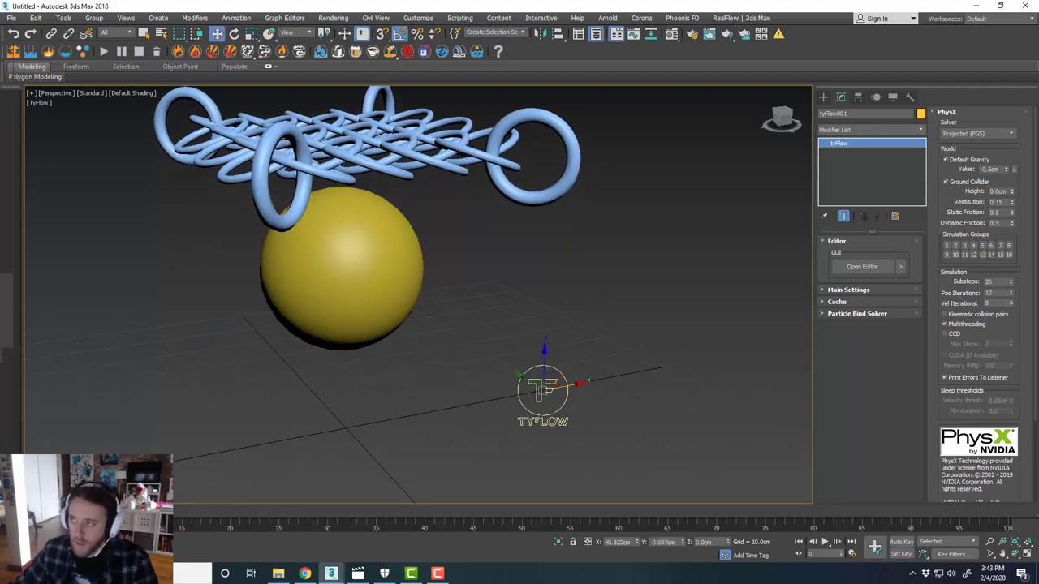
Step: Reopen the flow editor and try the Rigid (Glue) type on the RubberBands PhysX Bind
{"action": "left_click", "coordinate": [862, 266]}
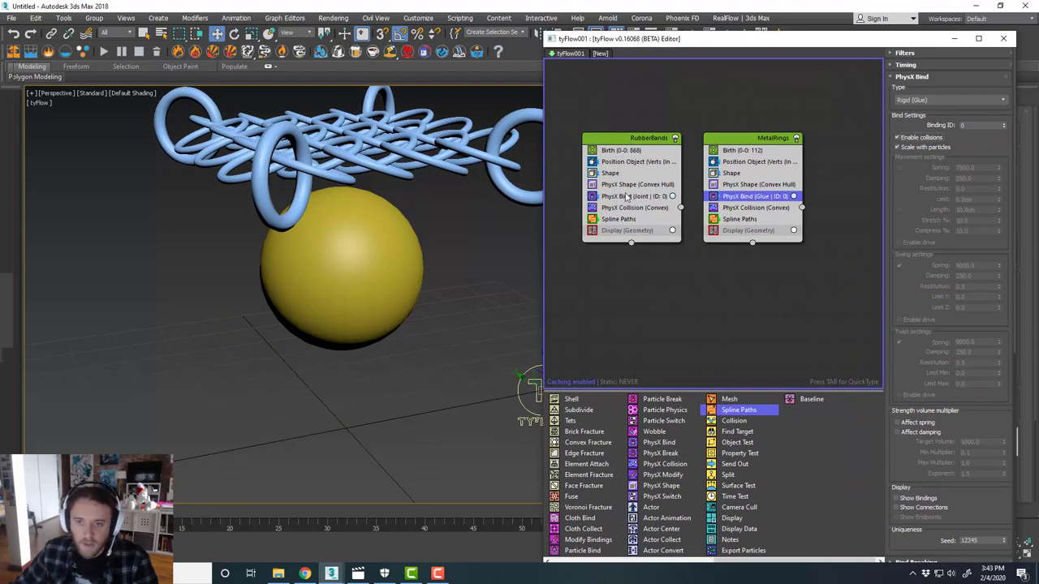
{"action": "left_click", "coordinate": [627, 197]}
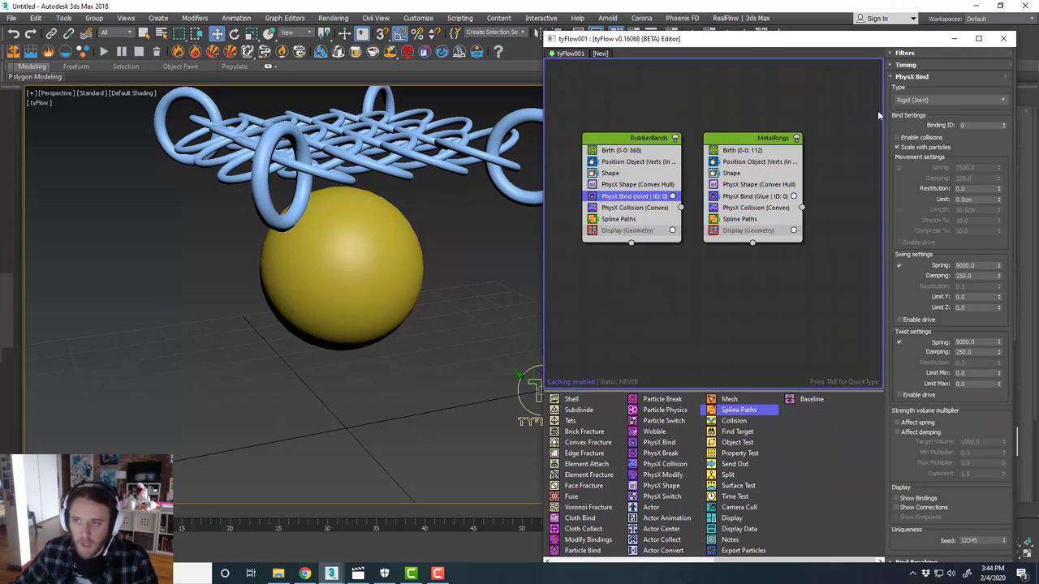
{"action": "left_click", "coordinate": [933, 101]}
{"action": "left_click", "coordinate": [933, 125]}
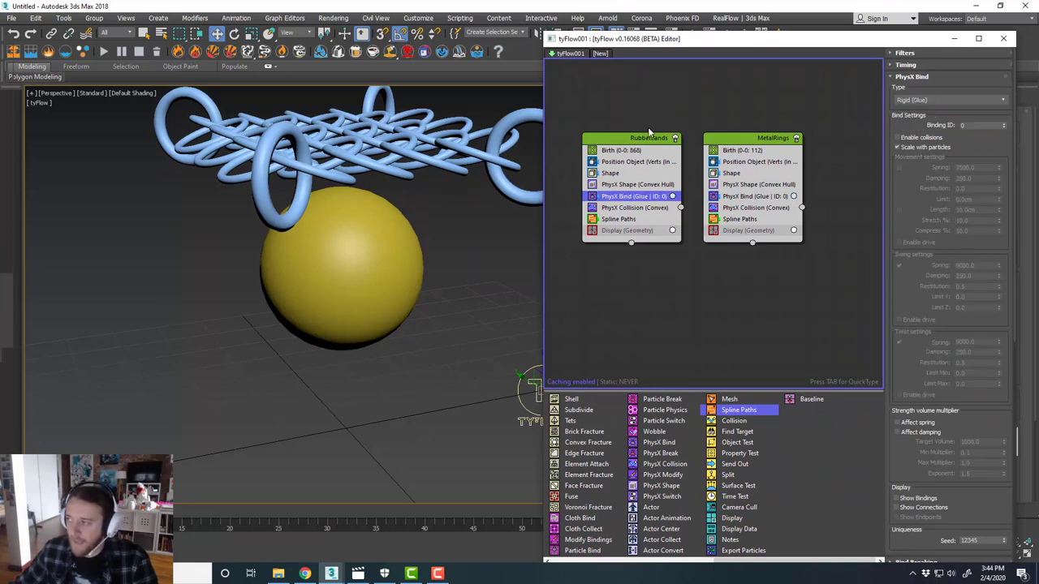
Step: Preview the glued rubber bands draping over the sphere up to frame 23 and inspect the corner rings
{"action": "middle_click_drag", "start_coordinate": [424, 198], "coordinate": [381, 210], "text": "alt"}
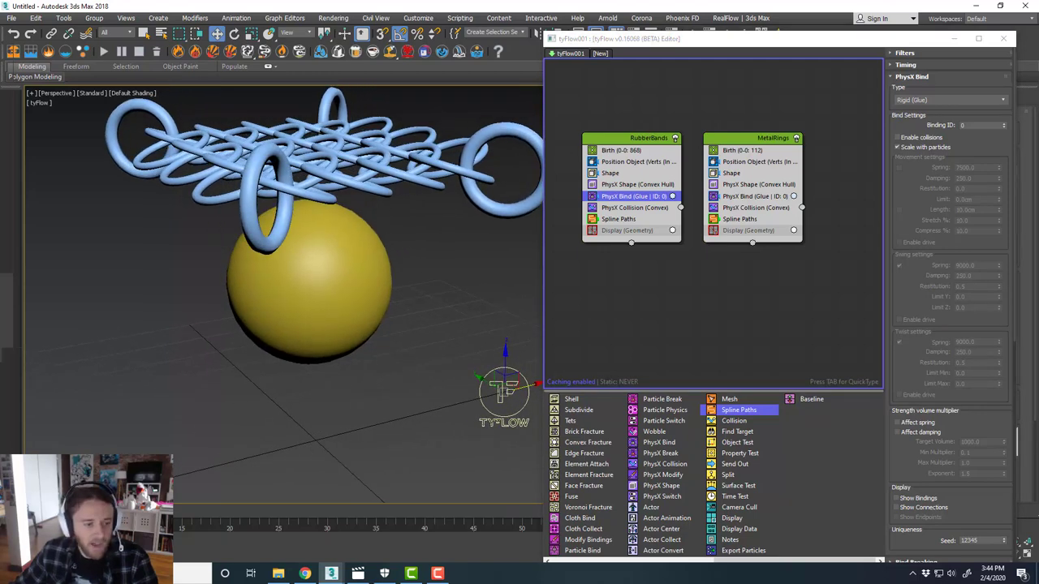
{"action": "key", "text": "slash"}
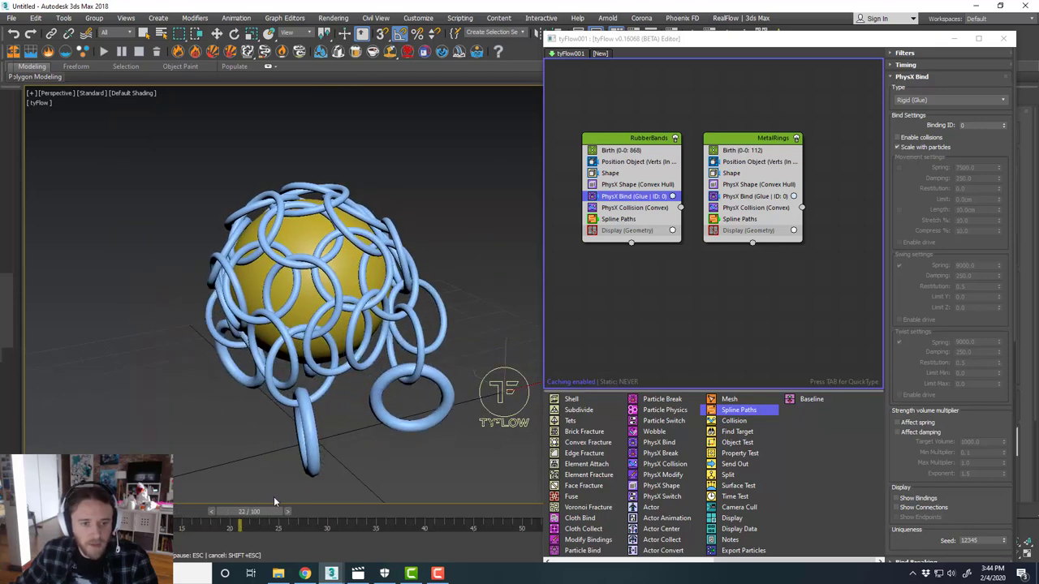
{"action": "key", "text": "w"}
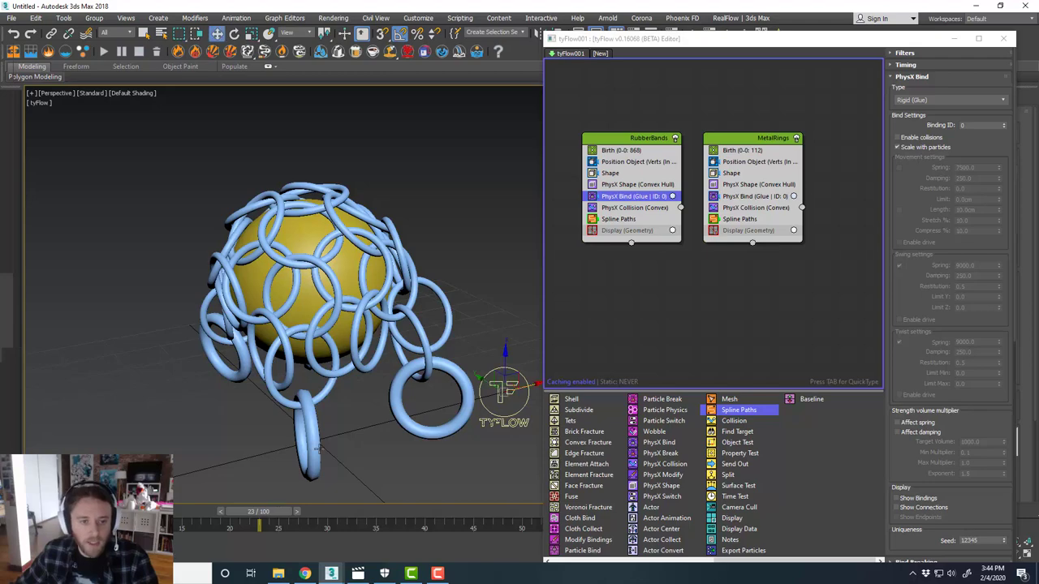
{"action": "mouse_move", "coordinate": [361, 391]}
{"action": "middle_mouse_down", "text": "alt"}
{"action": "mouse_move", "coordinate": [454, 394]}
{"action": "mouse_move", "coordinate": [373, 374]}
{"action": "mouse_move", "coordinate": [354, 358]}
{"action": "mouse_move", "coordinate": [353, 379]}
{"action": "middle_mouse_up", "text": "alt"}
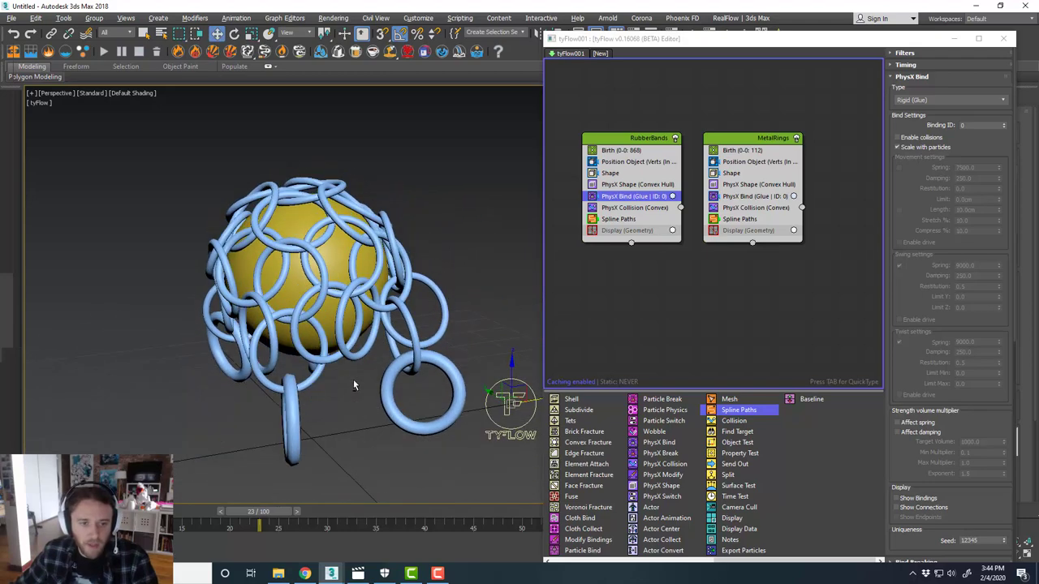
Step: Switch to the Knots_01 reference video, replay part of it to study the draped net, and return to 3ds Max
{"action": "left_click", "coordinate": [357, 574]}
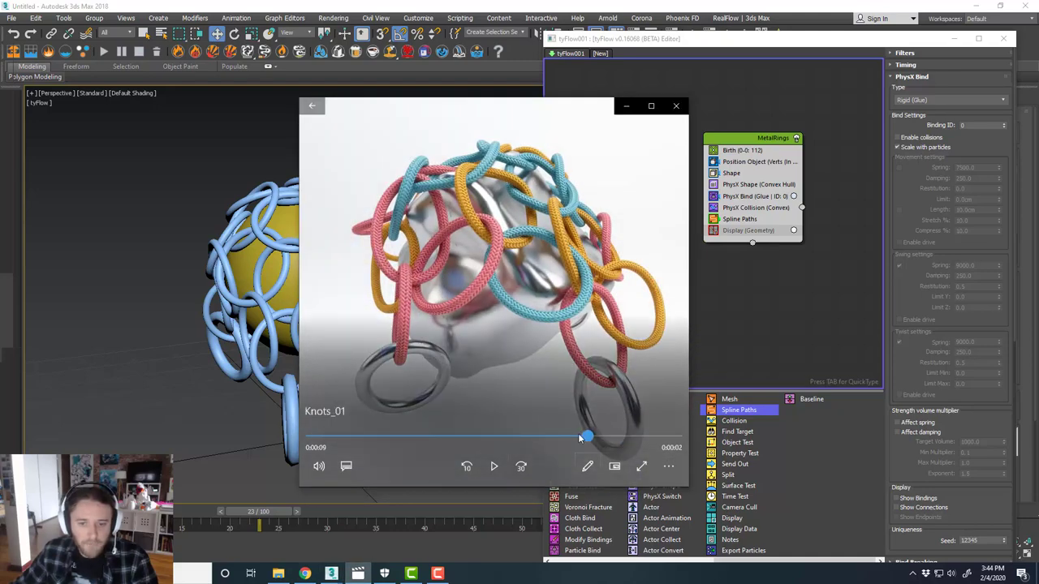
{"action": "left_click_drag", "start_coordinate": [584, 437], "coordinate": [494, 436]}
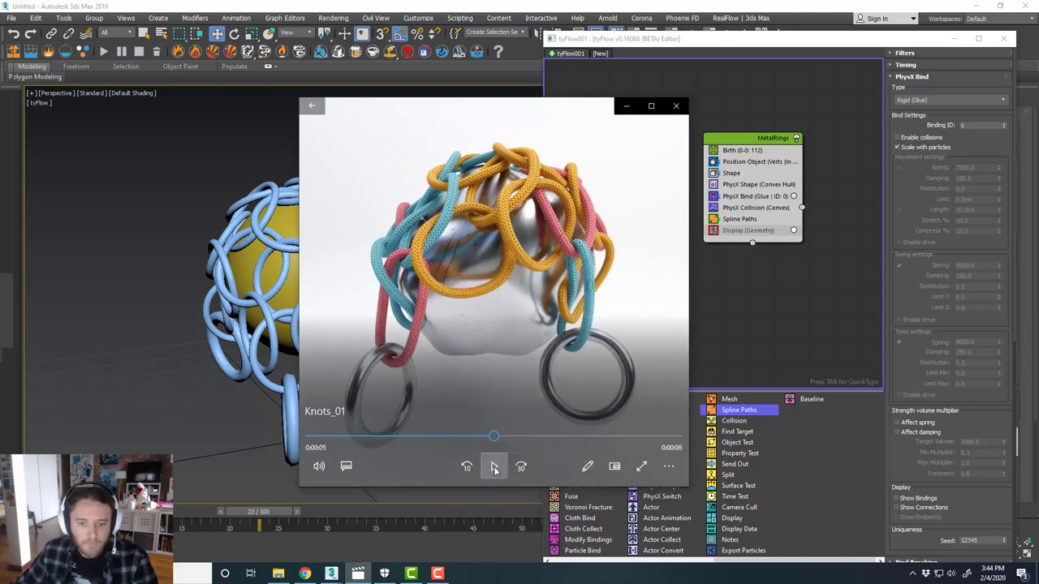
{"action": "left_click", "coordinate": [494, 468]}
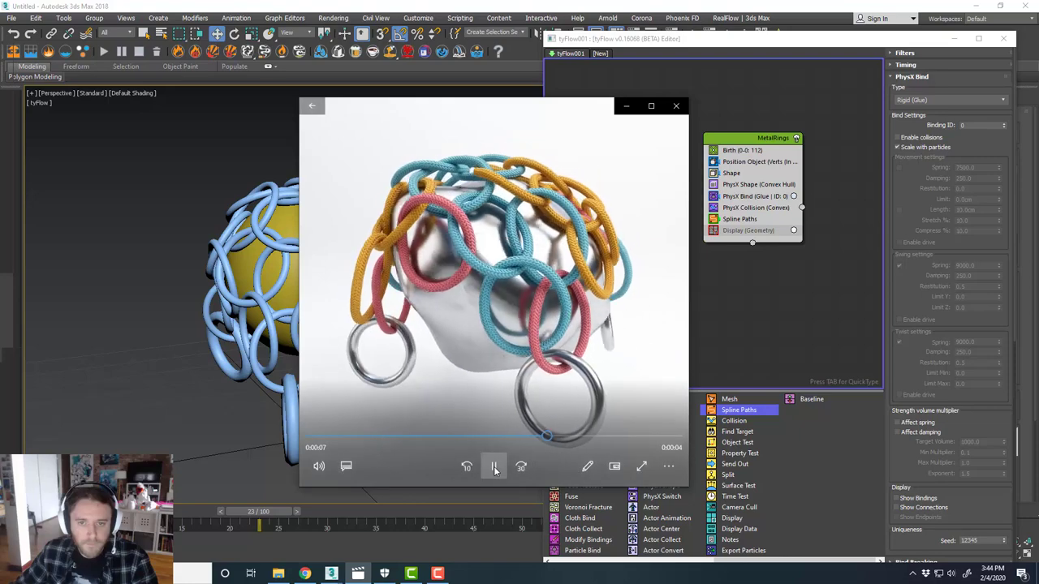
{"action": "left_click", "coordinate": [494, 467]}
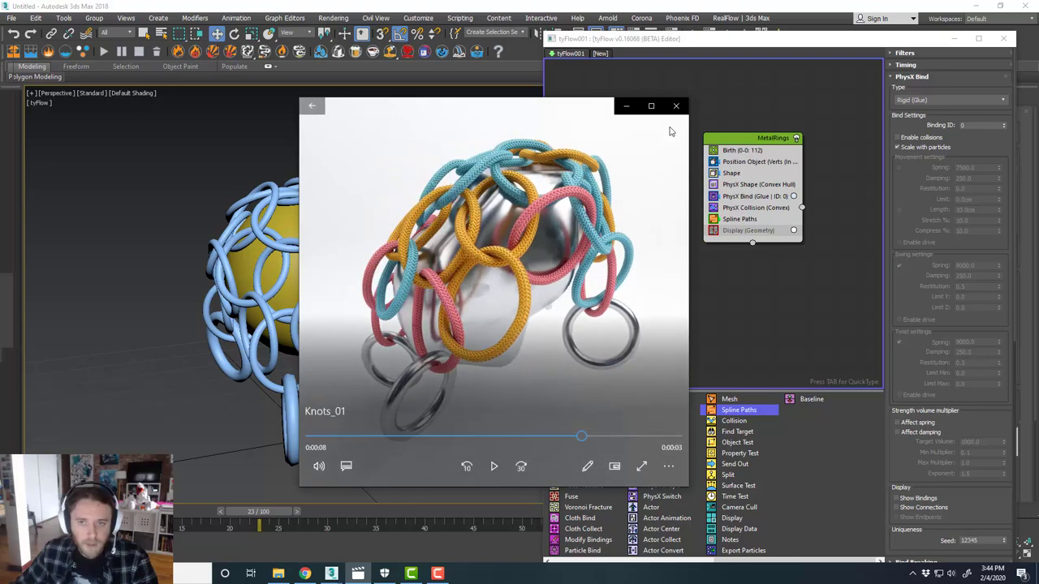
{"action": "left_click", "coordinate": [627, 107]}
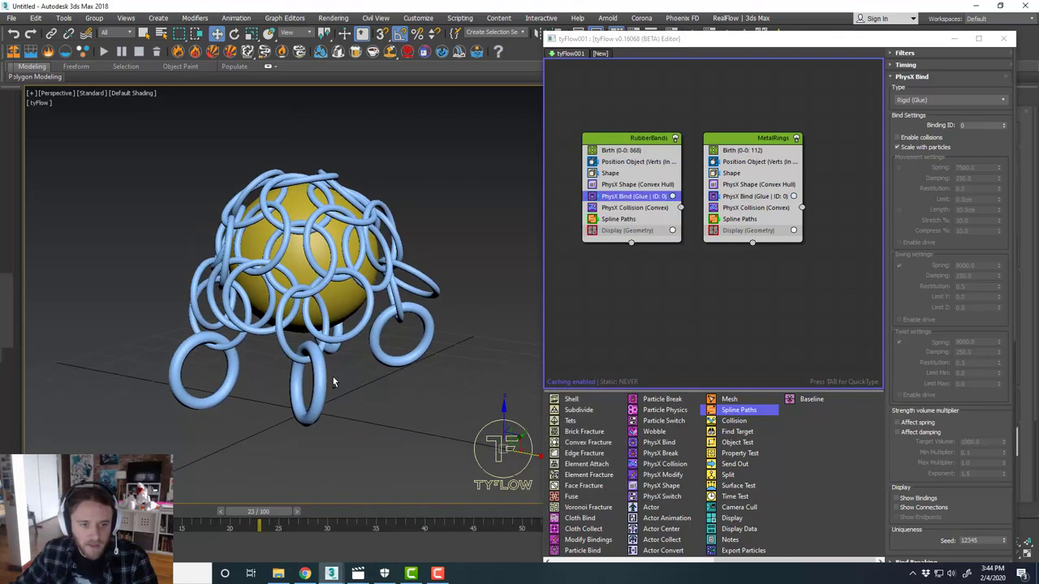
Step: Set the RubberBands PhysX Bind type back to Rigid (Joint) and move the timeline to frame 4
{"action": "left_click_drag", "start_coordinate": [274, 512], "coordinate": [161, 510]}
{"action": "left_click", "coordinate": [914, 101]}
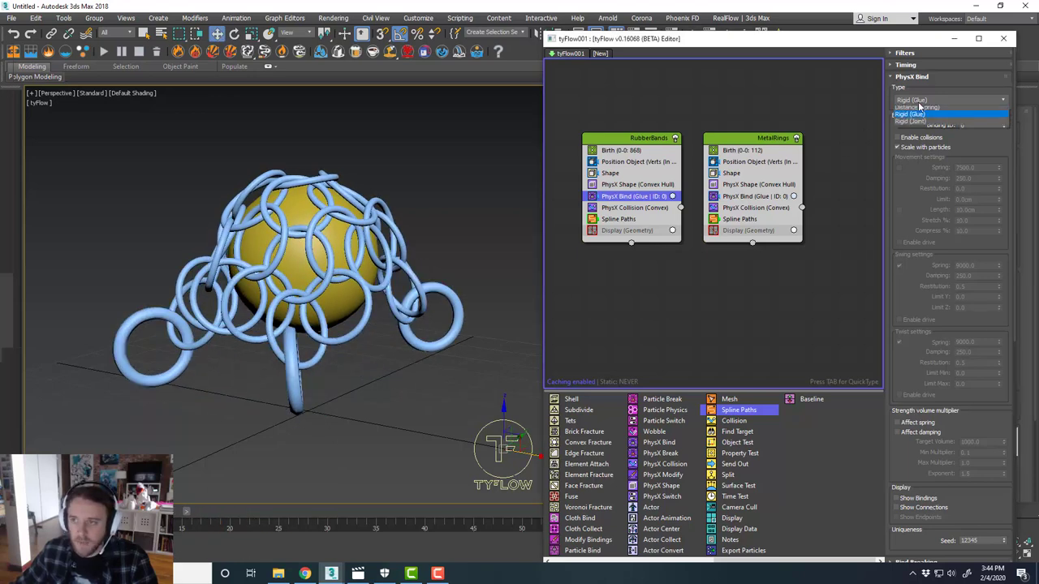
{"action": "left_click", "coordinate": [923, 133]}
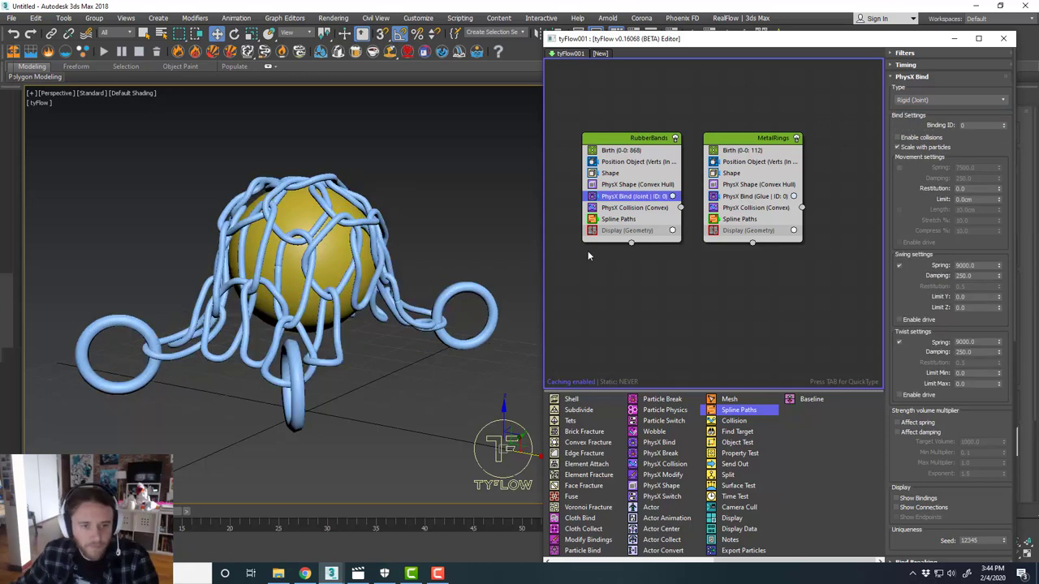
{"action": "left_click_drag", "start_coordinate": [178, 510], "coordinate": [195, 492]}
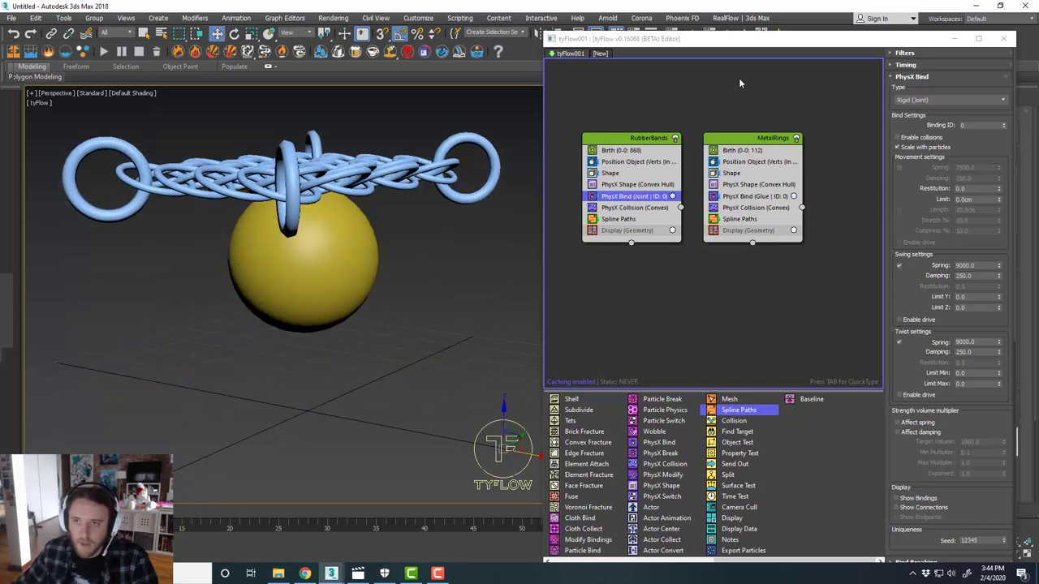
Step: Disable the PhysX ground collider in the tyFlow settings and put the flow editor back beside the viewport
{"action": "left_click_drag", "start_coordinate": [732, 40], "coordinate": [544, 306]}
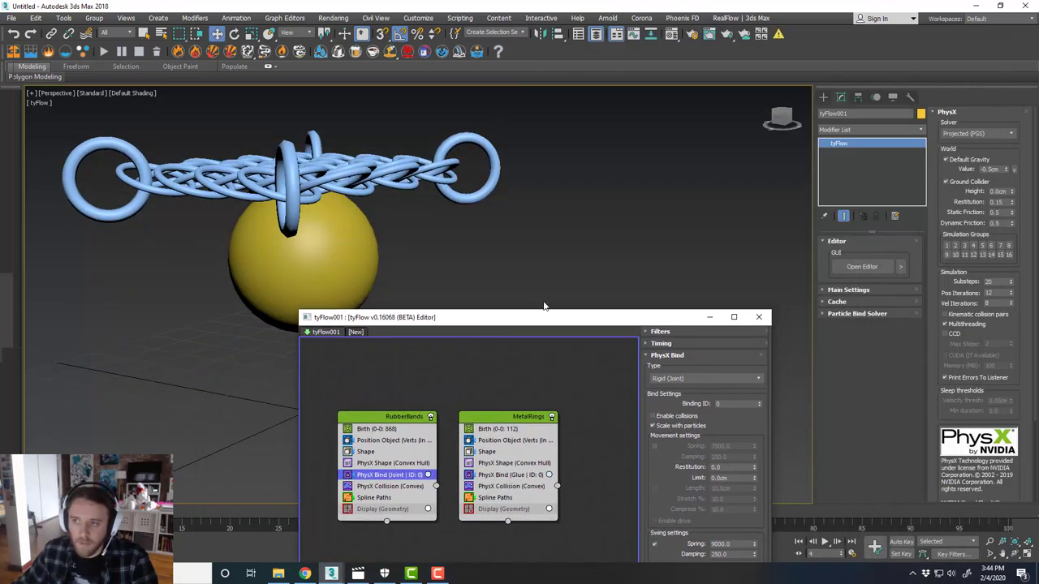
{"action": "left_click", "coordinate": [945, 182]}
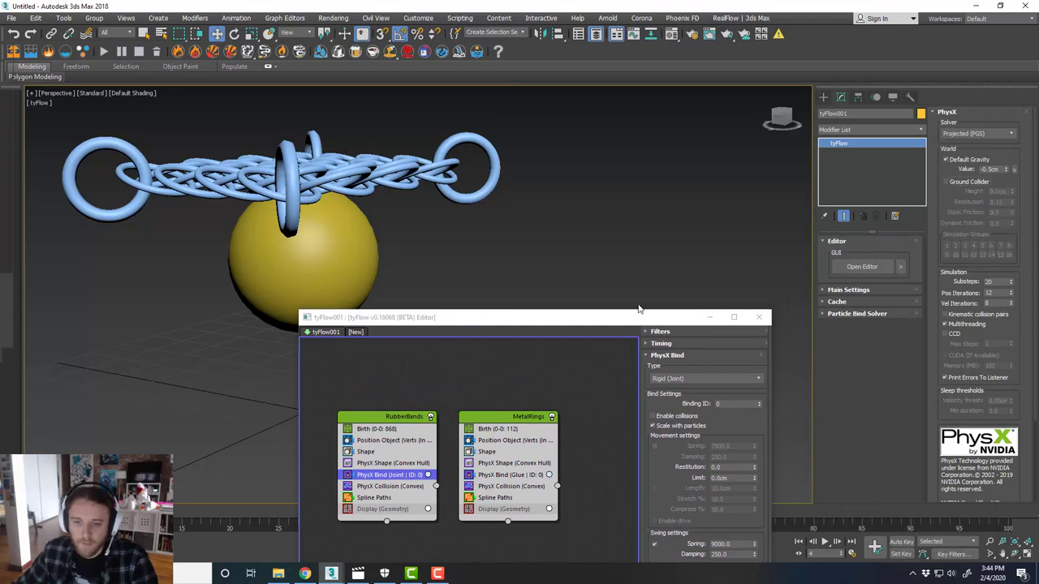
{"action": "left_click_drag", "start_coordinate": [625, 317], "coordinate": [817, 23]}
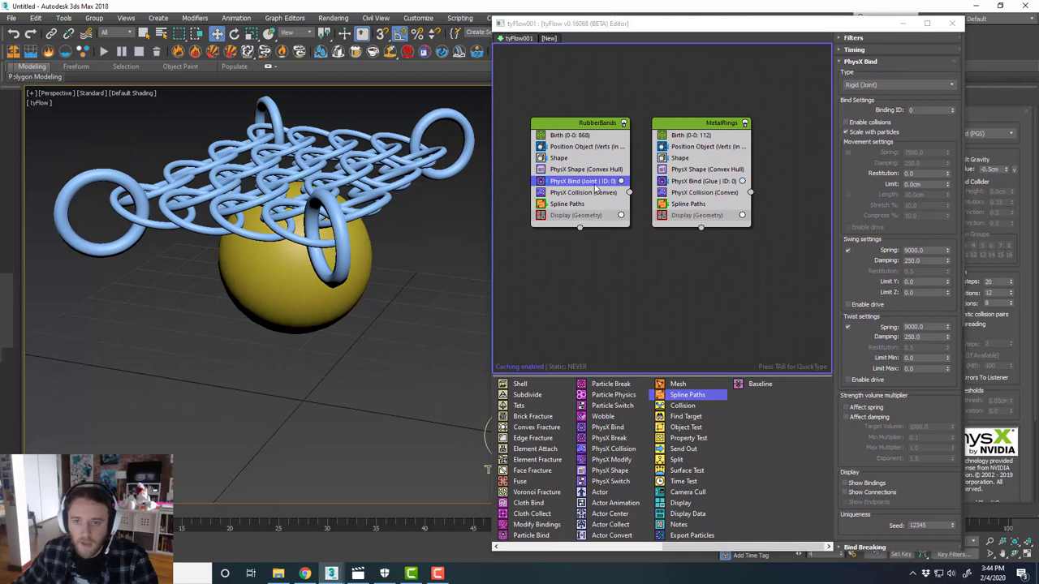
Step: Set both the swing and twist spring values of the RubberBands PhysX Bind to 15000
{"action": "double_click", "coordinate": [923, 250]}
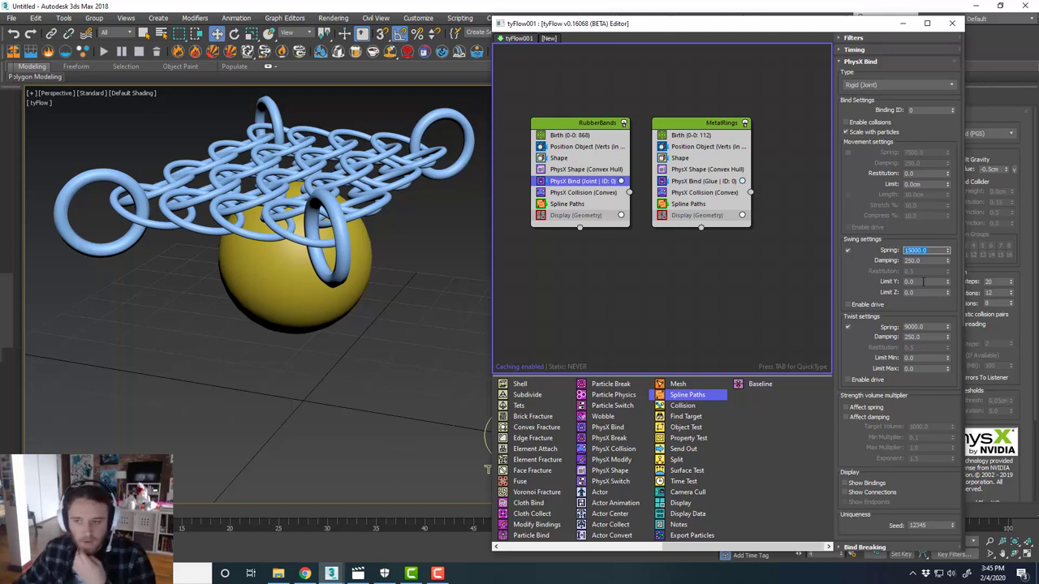
{"action": "type", "text": "15000"}
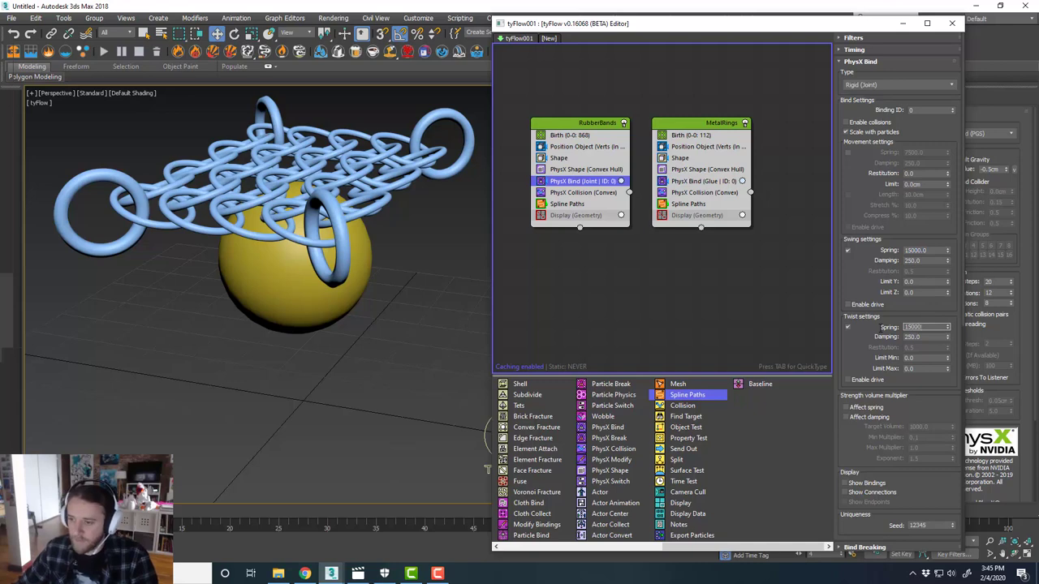
{"action": "key", "text": "Return"}
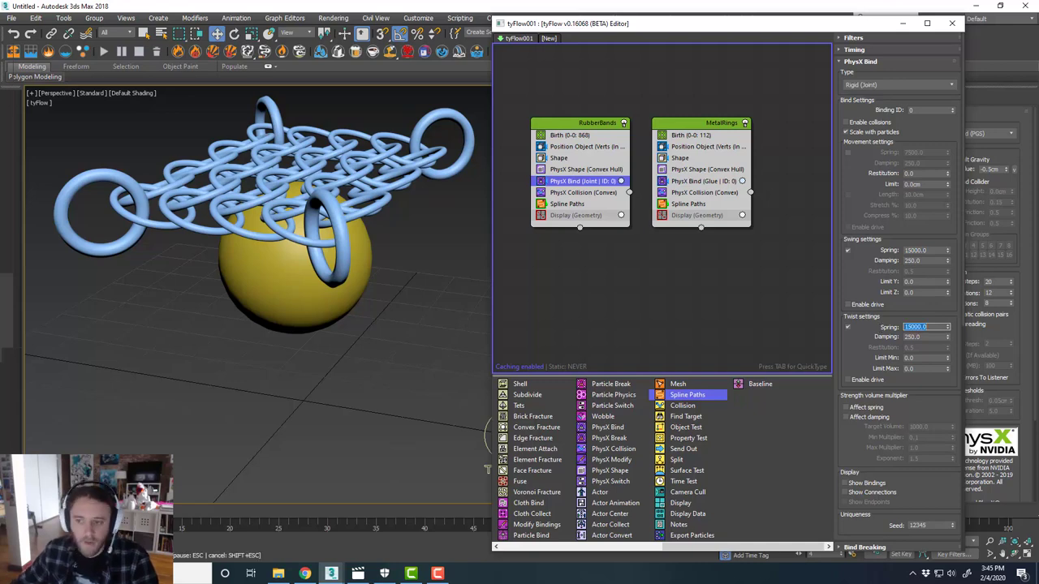
{"action": "left_click_drag", "start_coordinate": [680, 23], "coordinate": [732, 22]}
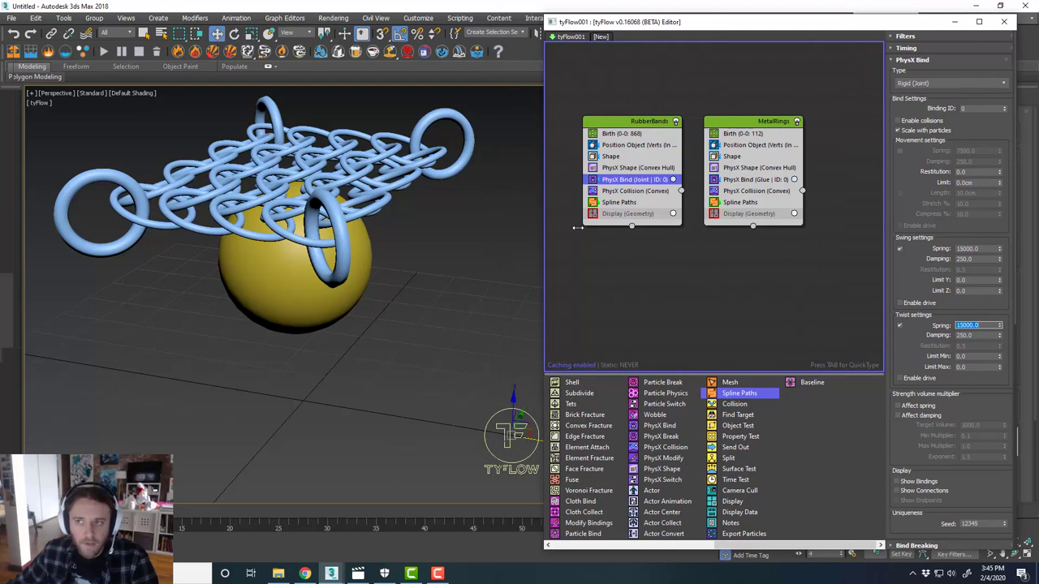
Step: Preview the stiffer rubber-band simulation up to frame 39 and inspect the drape around the sphere
{"action": "key", "text": "slash"}
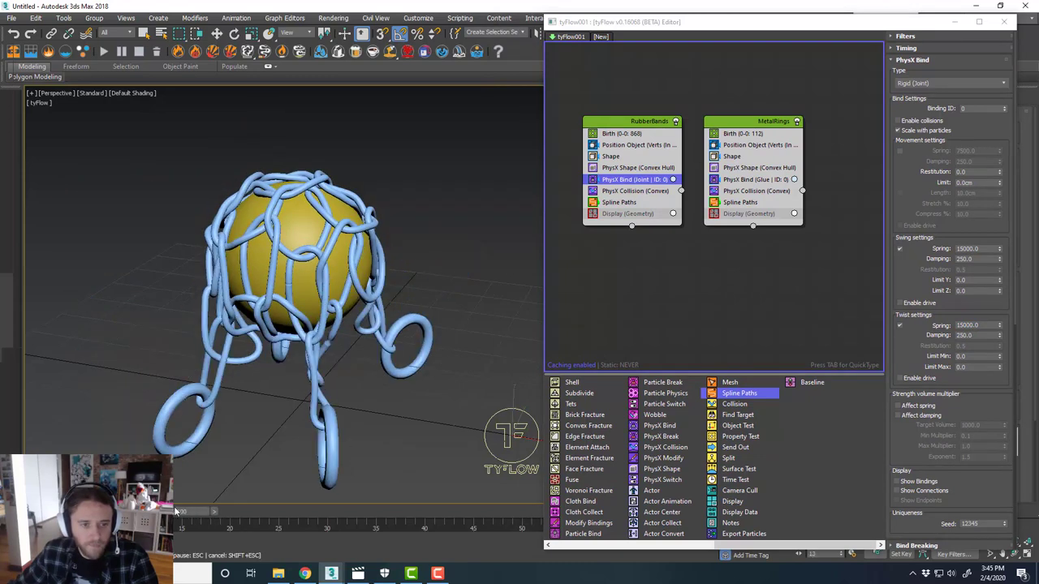
{"action": "left_click_drag", "start_coordinate": [191, 508], "coordinate": [419, 514]}
{"action": "key", "text": "w"}
{"action": "middle_click_drag", "start_coordinate": [411, 441], "coordinate": [386, 427], "text": "alt"}
Step: Select the sphere, rewind to frame 0 and clear the flow editor from the viewport
{"action": "left_click", "coordinate": [350, 288]}
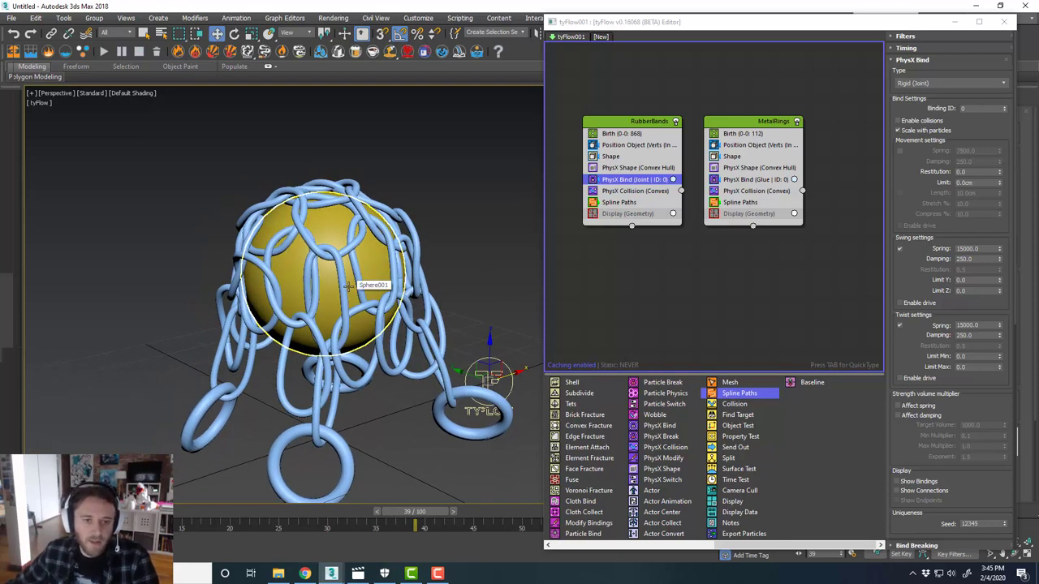
{"action": "left_click", "coordinate": [349, 288]}
{"action": "left_click_drag", "start_coordinate": [414, 515], "coordinate": [42, 513]}
{"action": "key", "text": "w"}
{"action": "middle_click_drag", "start_coordinate": [418, 342], "coordinate": [399, 342], "text": "alt"}
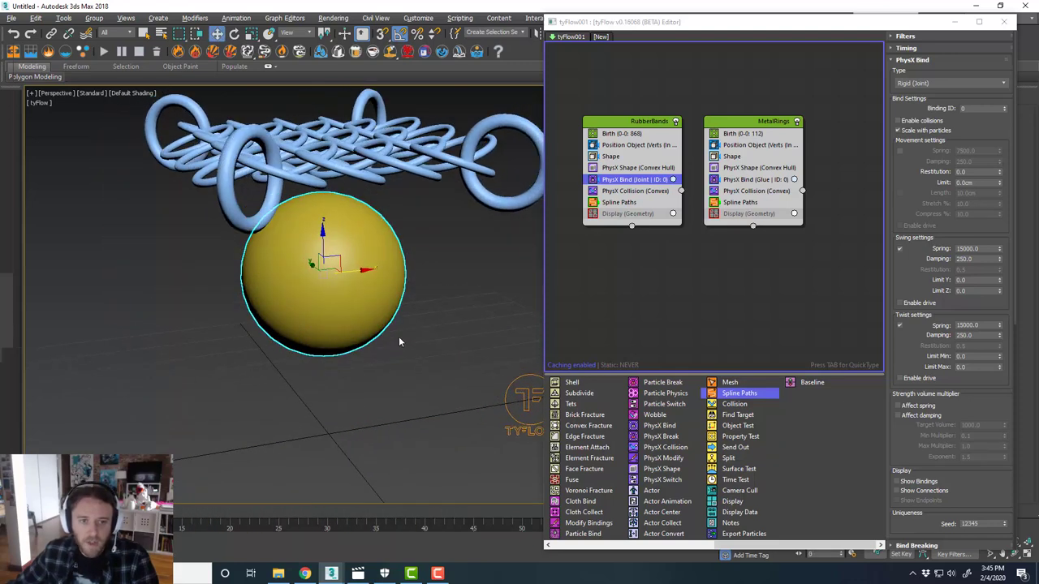
{"action": "left_click_drag", "start_coordinate": [657, 32], "coordinate": [1038, 57]}
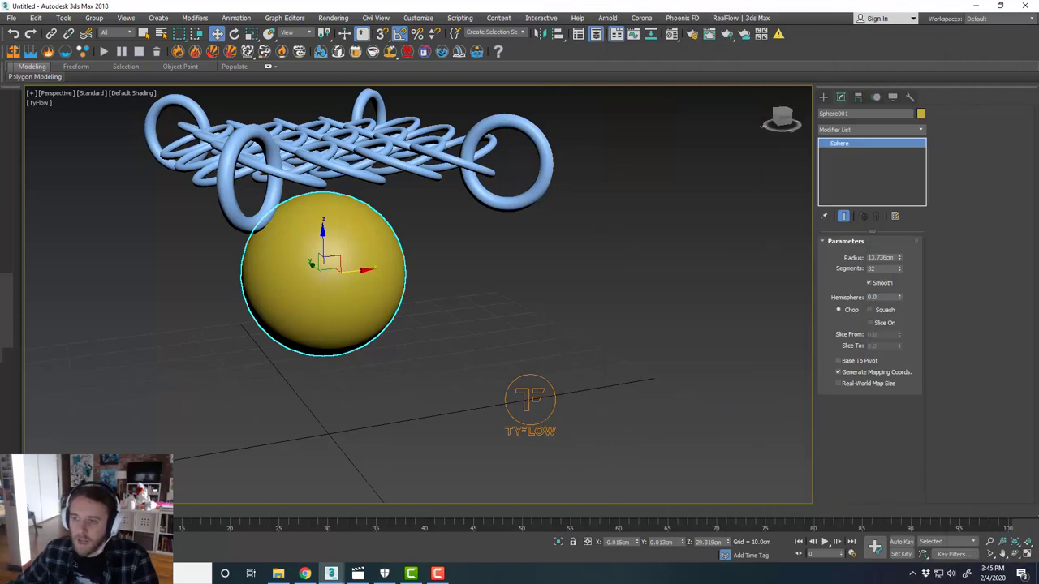
Step: Display edged faces in the viewport and set the sphere's segments to 50
{"action": "middle_click_drag", "start_coordinate": [533, 289], "coordinate": [555, 286]}
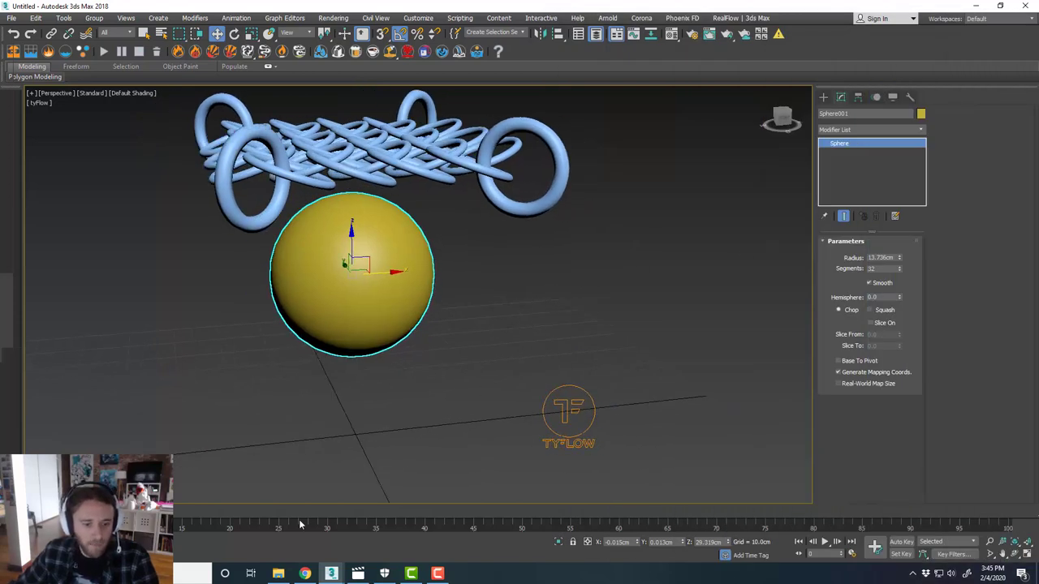
{"action": "left_click", "coordinate": [133, 95]}
{"action": "left_click", "coordinate": [166, 216]}
{"action": "middle_click_drag", "start_coordinate": [430, 257], "coordinate": [448, 271]}
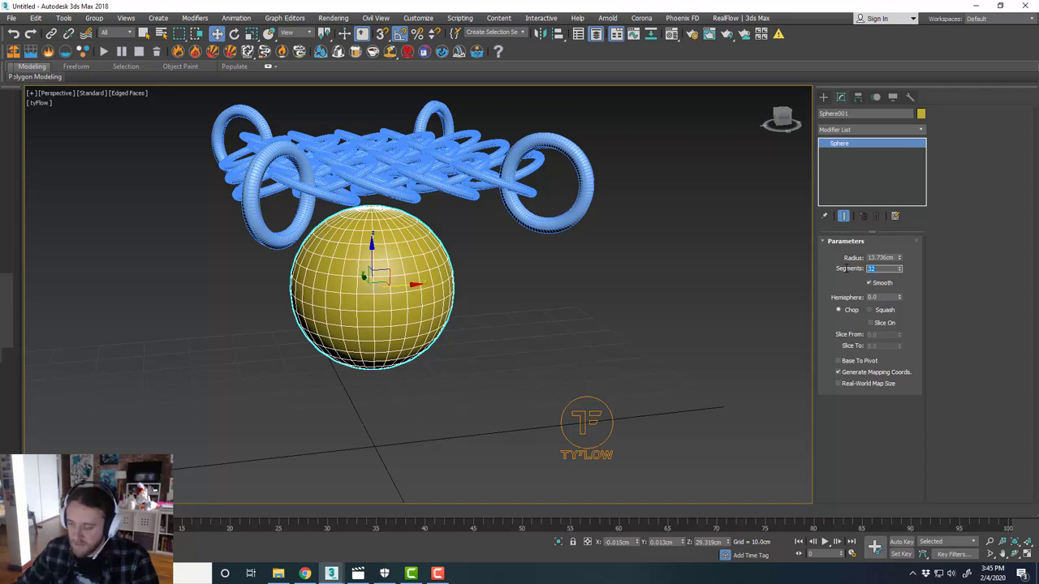
{"action": "key", "text": "Return"}
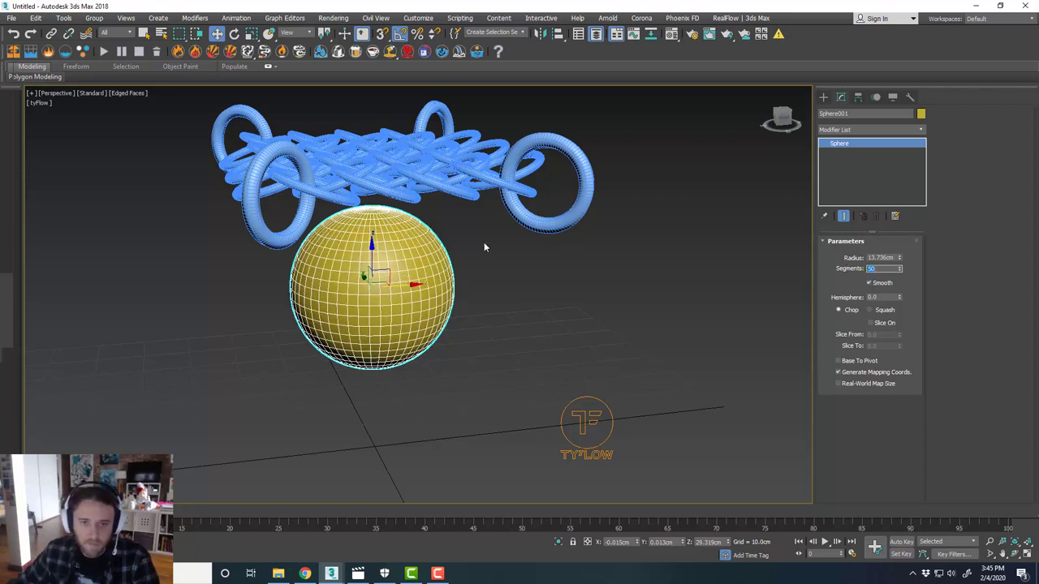
{"action": "middle_click_drag", "start_coordinate": [503, 255], "coordinate": [538, 251], "text": "alt"}
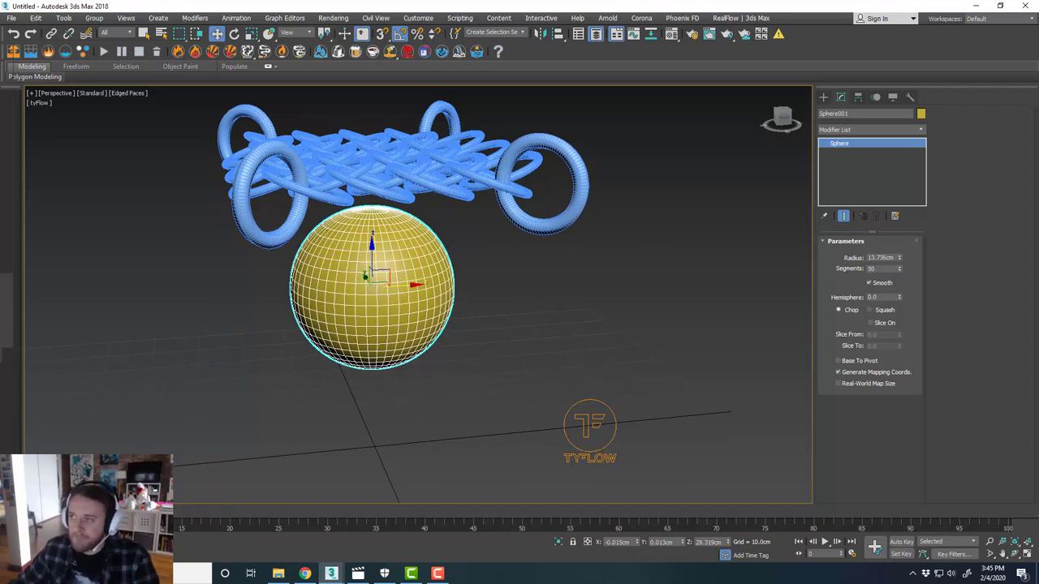
Step: Disable the tyFlow simulation to hide the ring net while working on the sphere
{"action": "left_click_drag", "start_coordinate": [1038, 37], "coordinate": [1038, 65]}
{"action": "right_click", "coordinate": [632, 263]}
{"action": "left_click", "coordinate": [674, 328]}
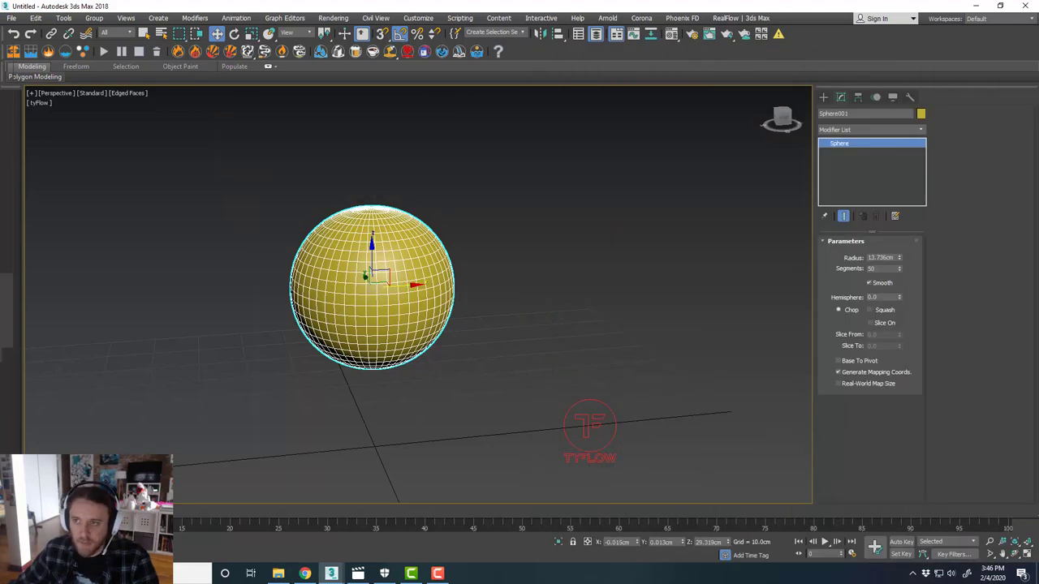
{"action": "middle_click_drag", "start_coordinate": [467, 254], "coordinate": [511, 277], "text": "alt"}
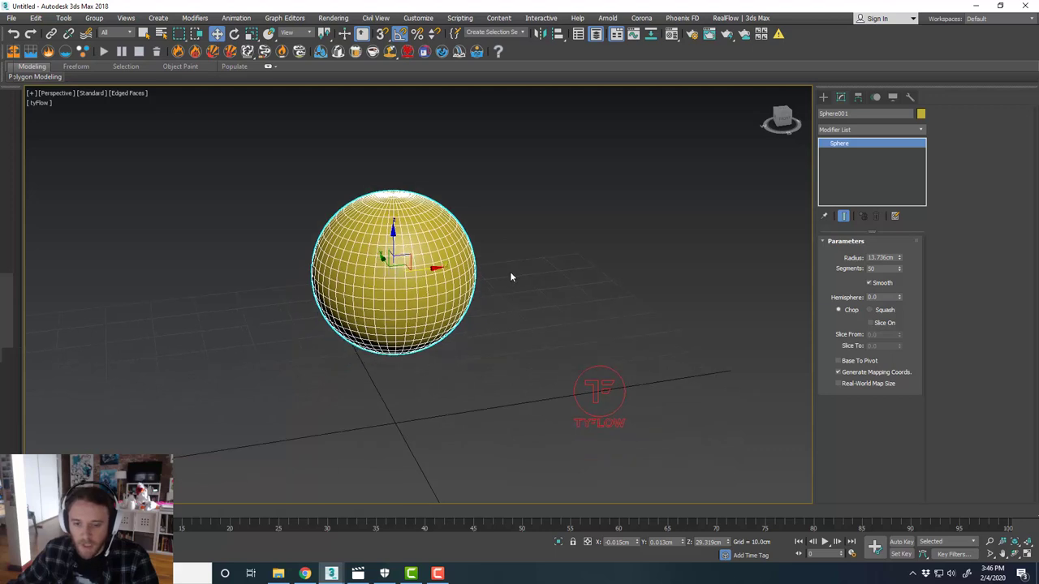
Step: Add a Noise modifier to the sphere
{"action": "left_click", "coordinate": [923, 132]}
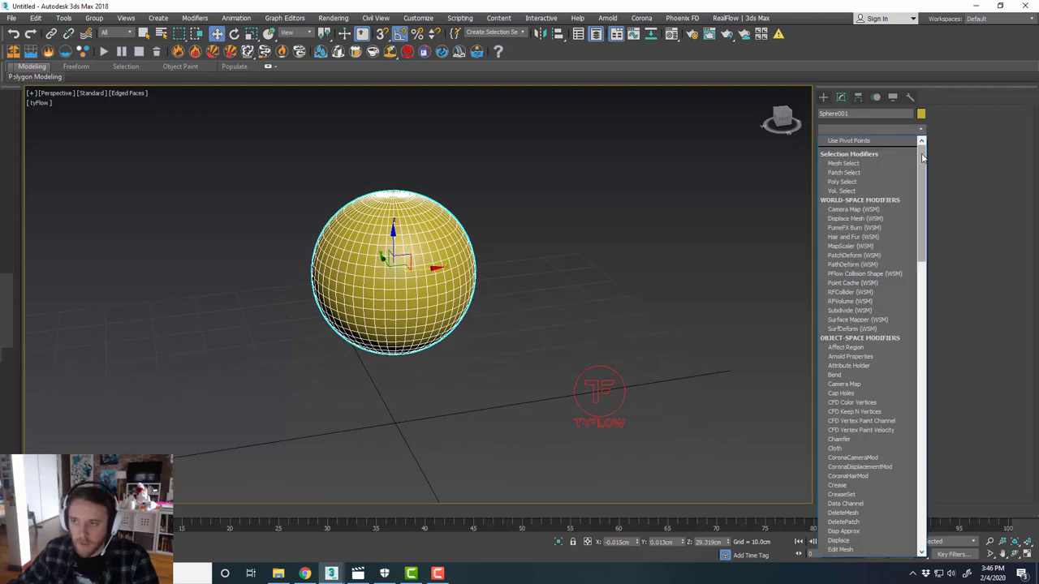
{"action": "left_click_drag", "start_coordinate": [923, 153], "coordinate": [929, 293]}
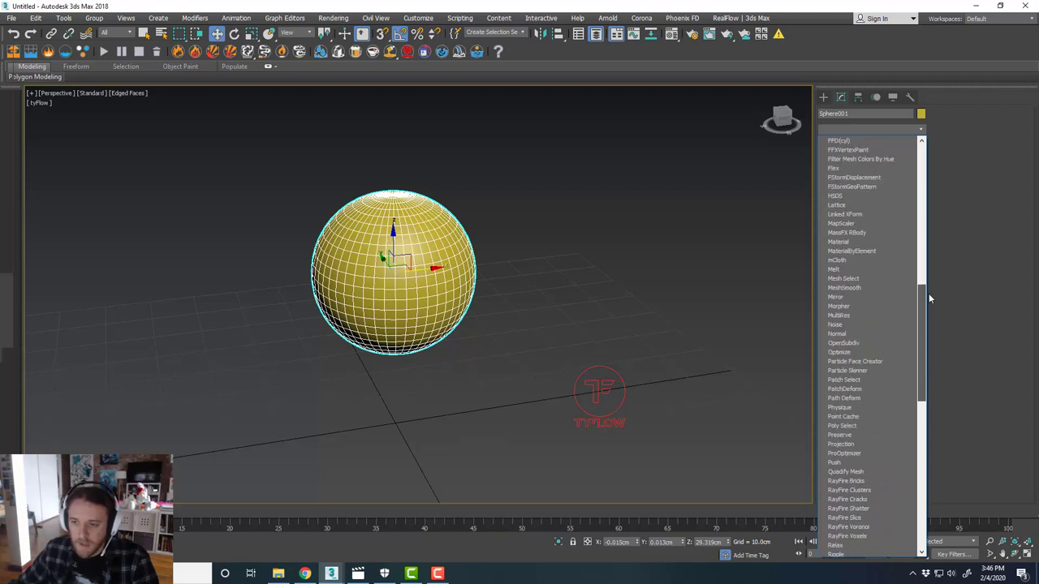
{"action": "left_click", "coordinate": [862, 324]}
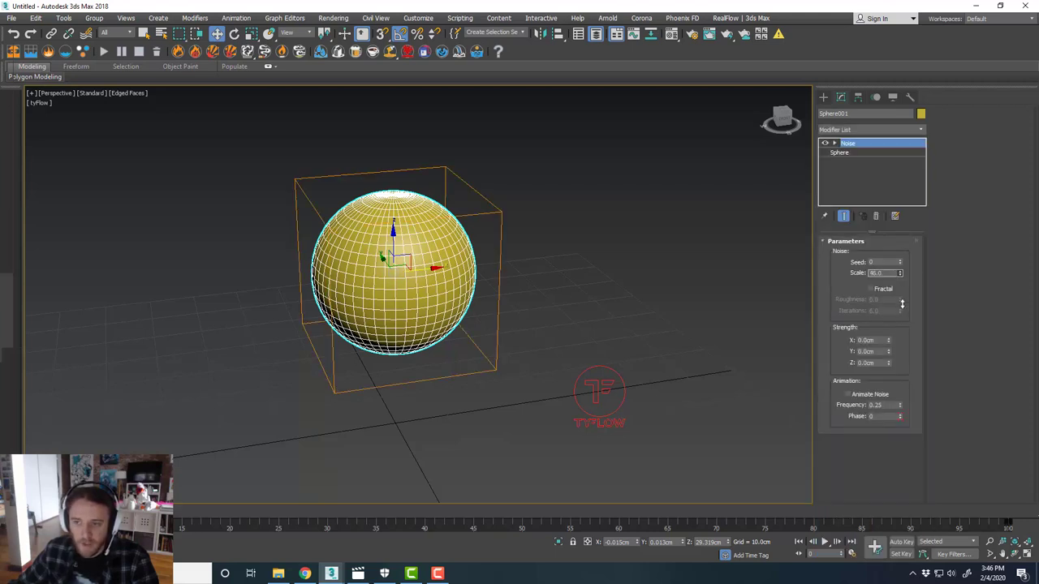
Step: Set the Noise modifier's strength to 25 cm on the X, Y and Z axes
{"action": "scroll", "coordinate": [417, 286], "scroll_direction": "up", "scroll_amount": 2}
{"action": "scroll", "coordinate": [417, 286], "scroll_direction": "down", "scroll_amount": 2}
{"action": "middle_click_drag", "start_coordinate": [447, 288], "coordinate": [466, 289], "text": "alt"}
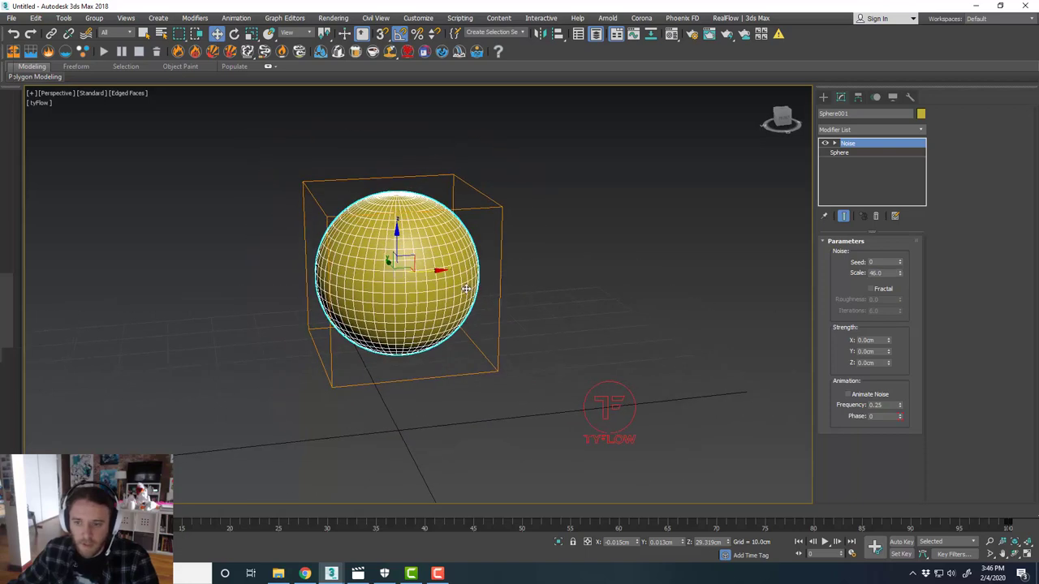
{"action": "left_click_drag", "start_coordinate": [887, 262], "coordinate": [900, 506]}
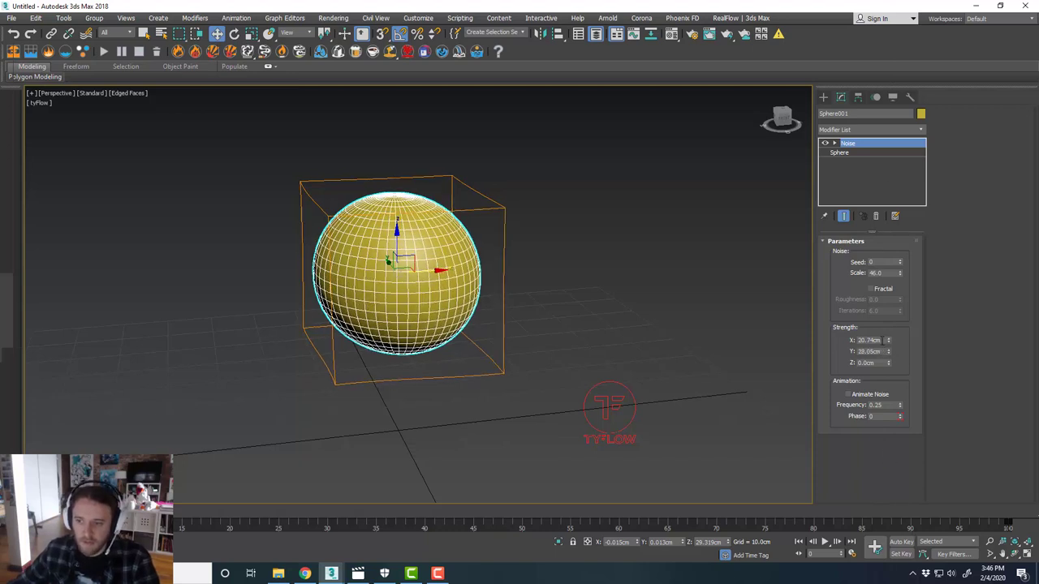
{"action": "type", "text": "25"}
{"action": "key", "text": "Tab"}
{"action": "type", "text": "25"}
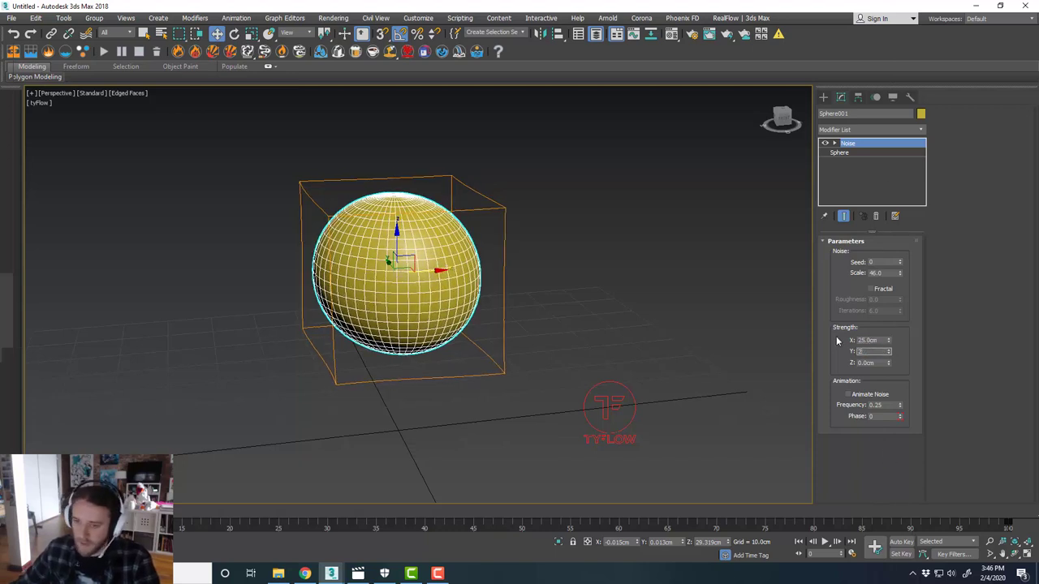
{"action": "key", "text": "Tab"}
{"action": "type", "text": "25"}
{"action": "key", "text": "Tab"}
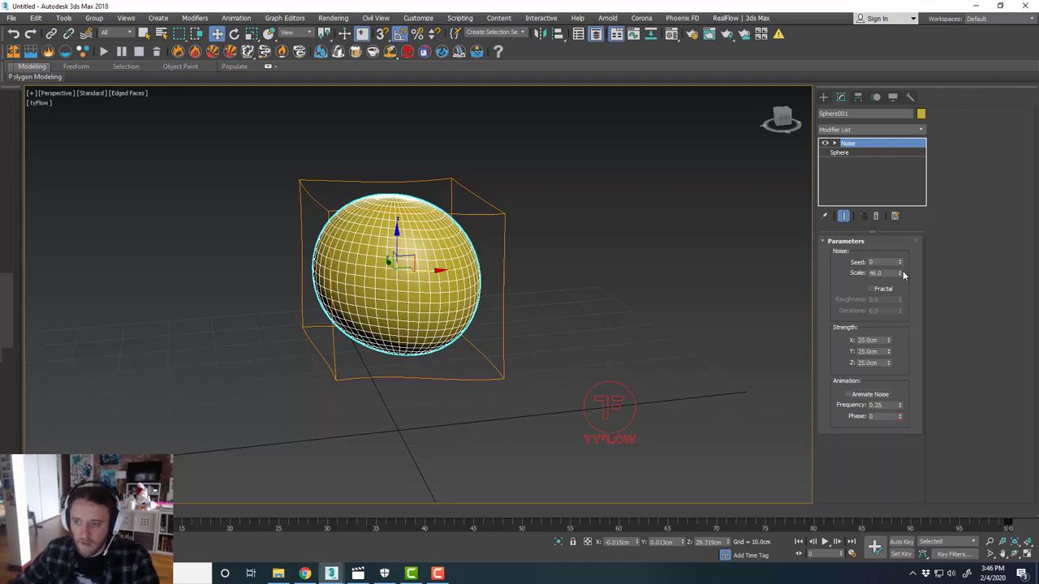
Step: Lower the noise scale to about 19.8 and enable Animate Noise at frequency 0.15, scrubbing through the frames to preview the motion
{"action": "left_click_drag", "start_coordinate": [903, 273], "coordinate": [907, 302]}
{"action": "scroll", "coordinate": [383, 286], "scroll_direction": "up", "scroll_amount": 3}
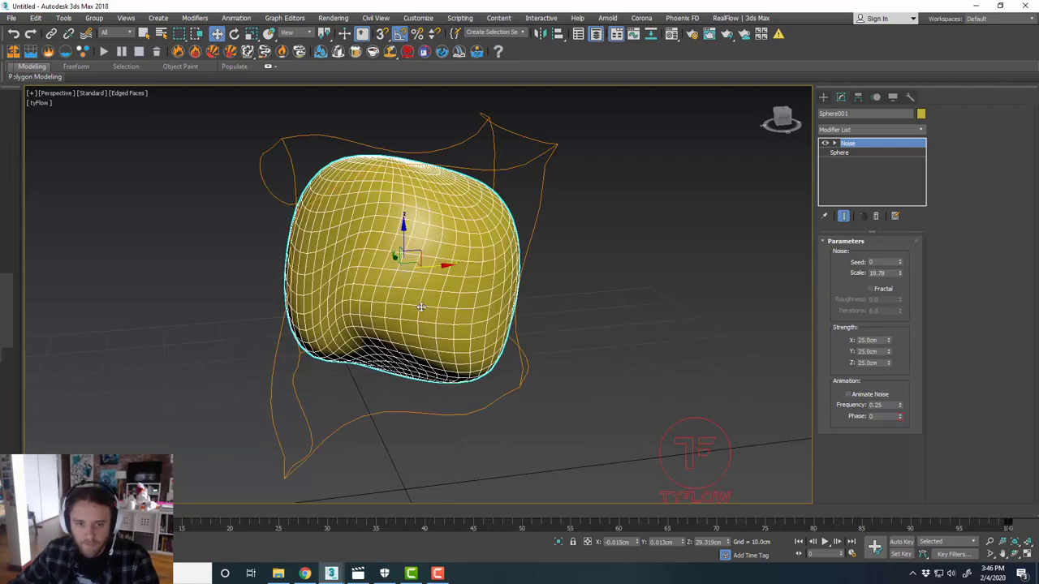
{"action": "middle_click_drag", "start_coordinate": [383, 286], "coordinate": [444, 330], "text": "alt"}
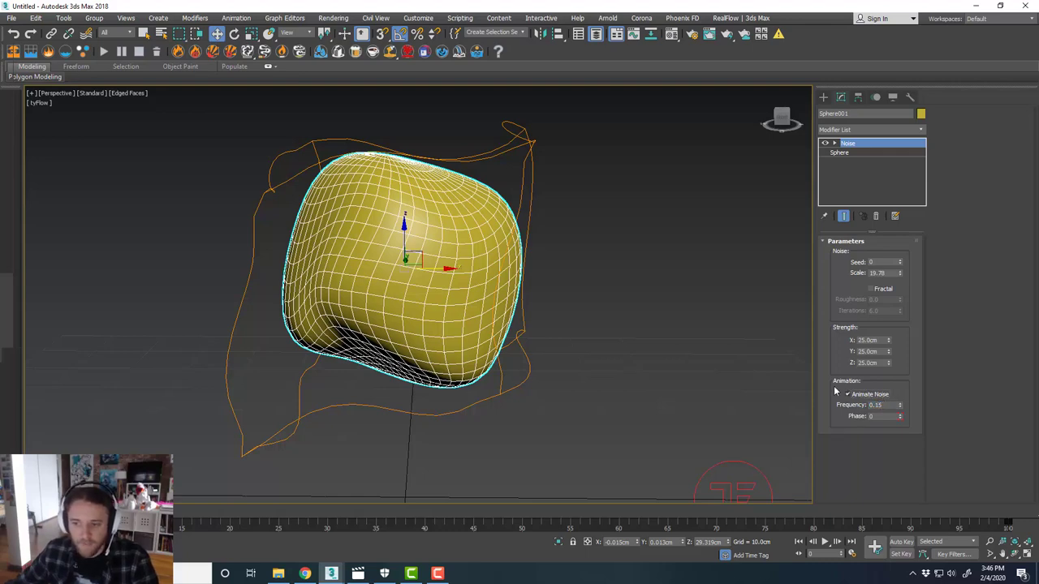
{"action": "scroll", "coordinate": [451, 297], "scroll_direction": "down", "scroll_amount": 3}
{"action": "middle_click_drag", "start_coordinate": [460, 304], "coordinate": [510, 332], "text": "alt"}
{"action": "left_click_drag", "start_coordinate": [35, 513], "coordinate": [190, 538]}
{"action": "key", "text": "w"}
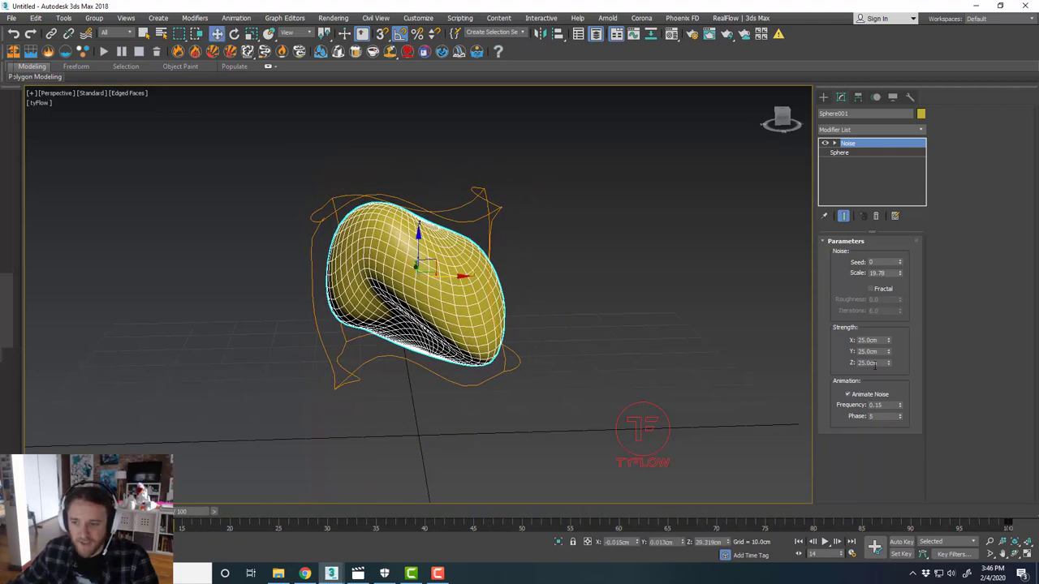
Step: Set the noise strength to 20 cm on the X, Y and Z axes
{"action": "left_click_drag", "start_coordinate": [882, 341], "coordinate": [827, 337]}
{"action": "type", "text": "20"}
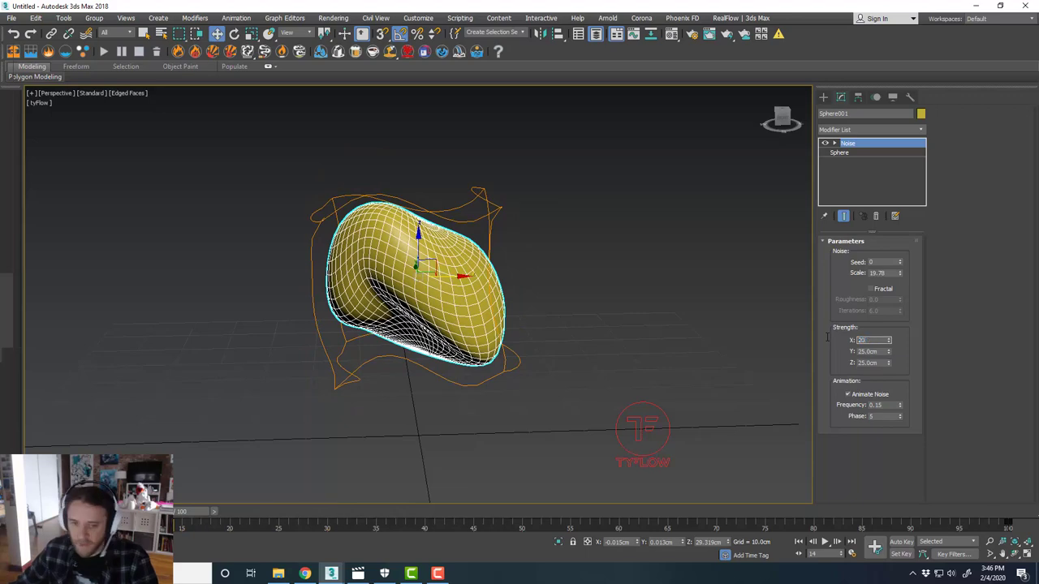
{"action": "key", "text": "Tab"}
{"action": "type", "text": "20"}
{"action": "key", "text": "Tab"}
{"action": "type", "text": "20"}
{"action": "key", "text": "Return"}
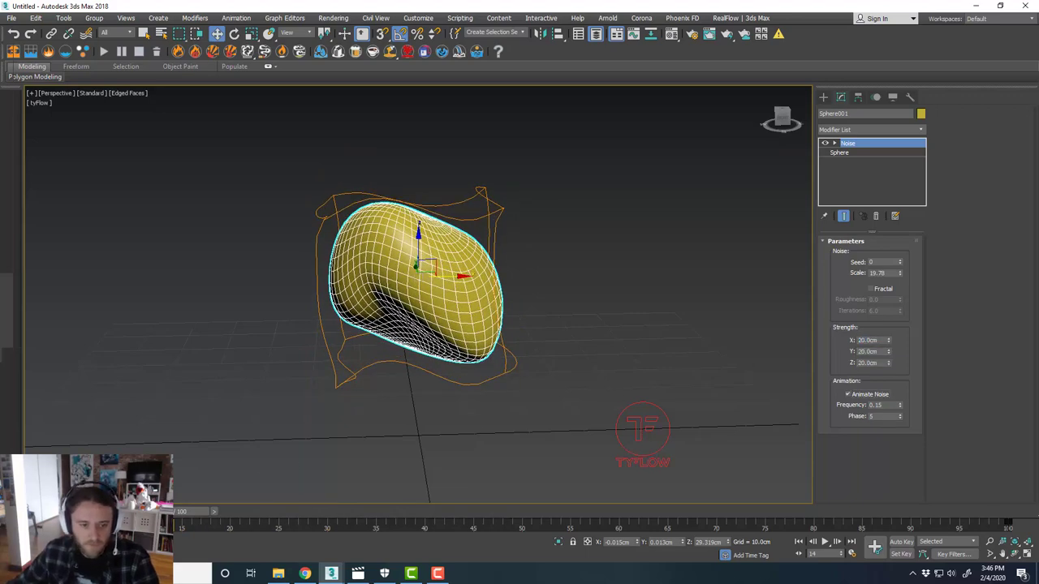
Step: At frame 64, set the noise scale to about 14.2 and the strengths to X 13.6, Y -17.6, Z 10.6 cm, and return to frame 0
{"action": "left_click_drag", "start_coordinate": [185, 511], "coordinate": [653, 511]}
{"action": "key", "text": "w"}
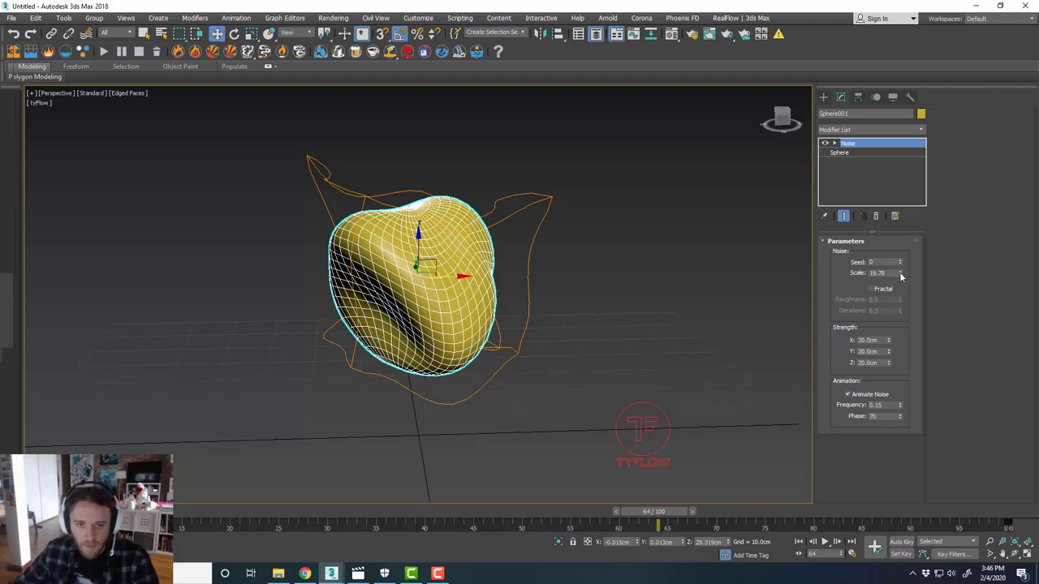
{"action": "left_click_drag", "start_coordinate": [900, 277], "coordinate": [902, 290]}
{"action": "left_click_drag", "start_coordinate": [889, 342], "coordinate": [894, 456]}
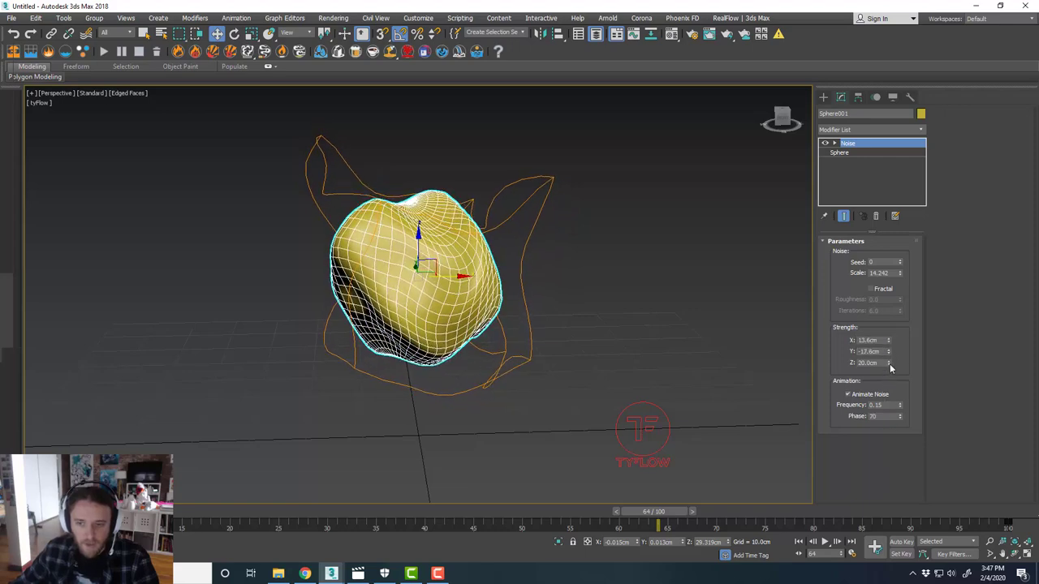
{"action": "left_click_drag", "start_coordinate": [888, 363], "coordinate": [894, 390]}
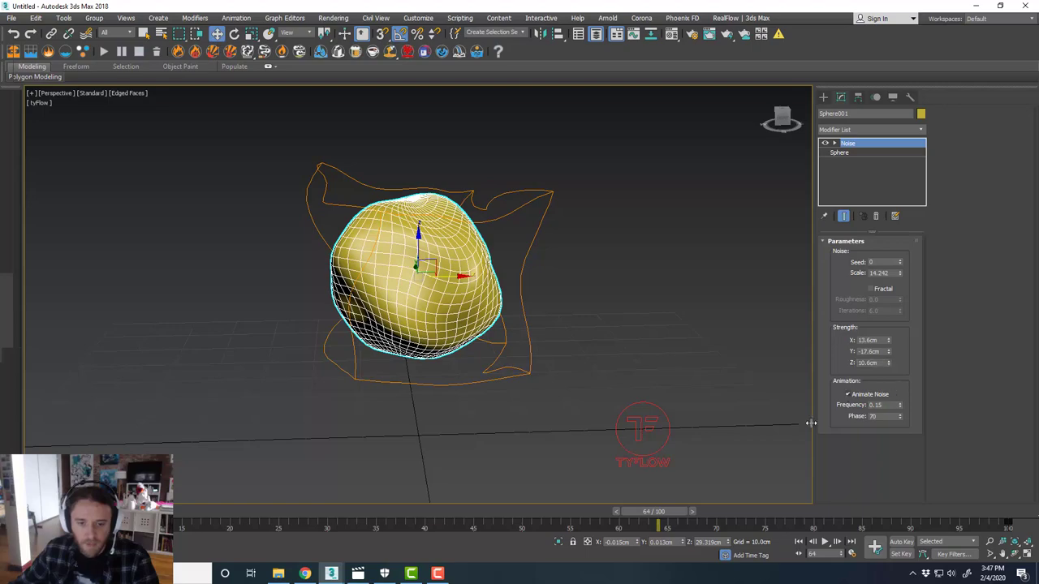
{"action": "left_click_drag", "start_coordinate": [646, 516], "coordinate": [35, 513]}
{"action": "key", "text": "w"}
{"action": "middle_click_drag", "start_coordinate": [391, 416], "coordinate": [420, 414]}
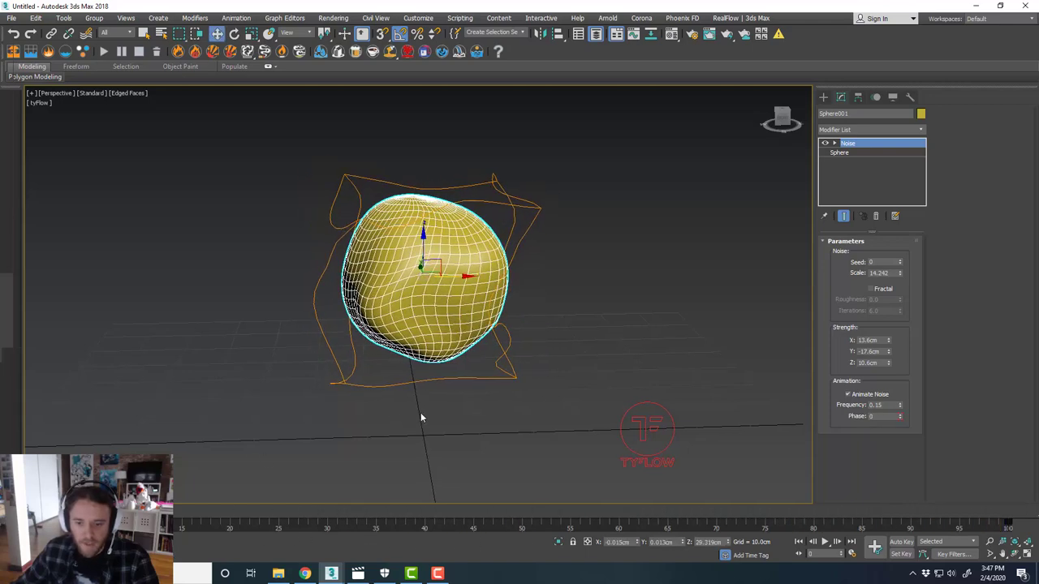
Step: Set the animation's frame count to 210 and move the sphere's end noise key from frame 100 to the last frame
{"action": "left_click", "coordinate": [851, 554]}
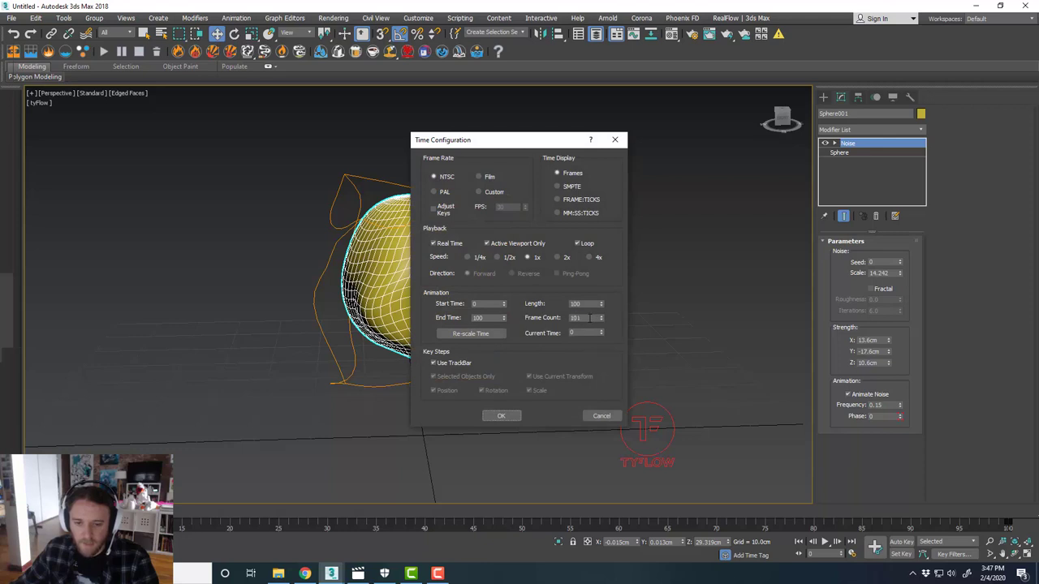
{"action": "left_click", "coordinate": [586, 318]}
{"action": "type", "text": "210"}
{"action": "key", "text": "Return"}
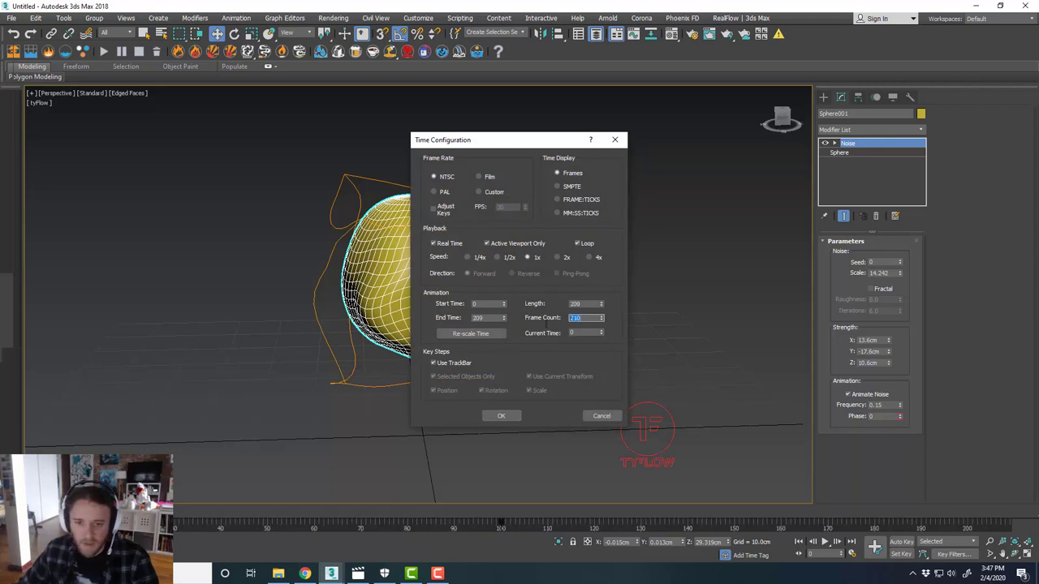
{"action": "left_click", "coordinate": [502, 416]}
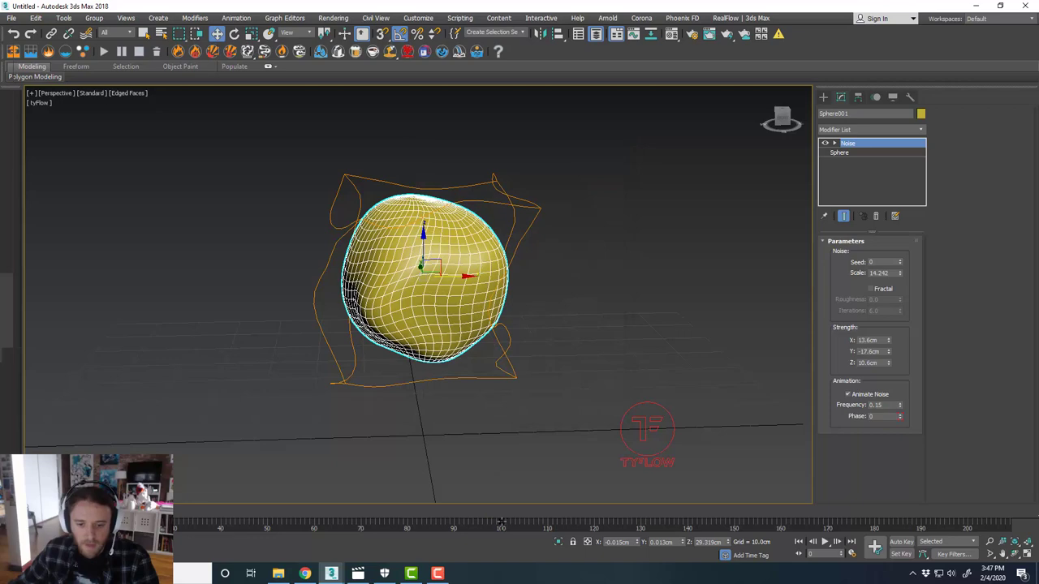
{"action": "left_click_drag", "start_coordinate": [502, 521], "coordinate": [809, 522]}
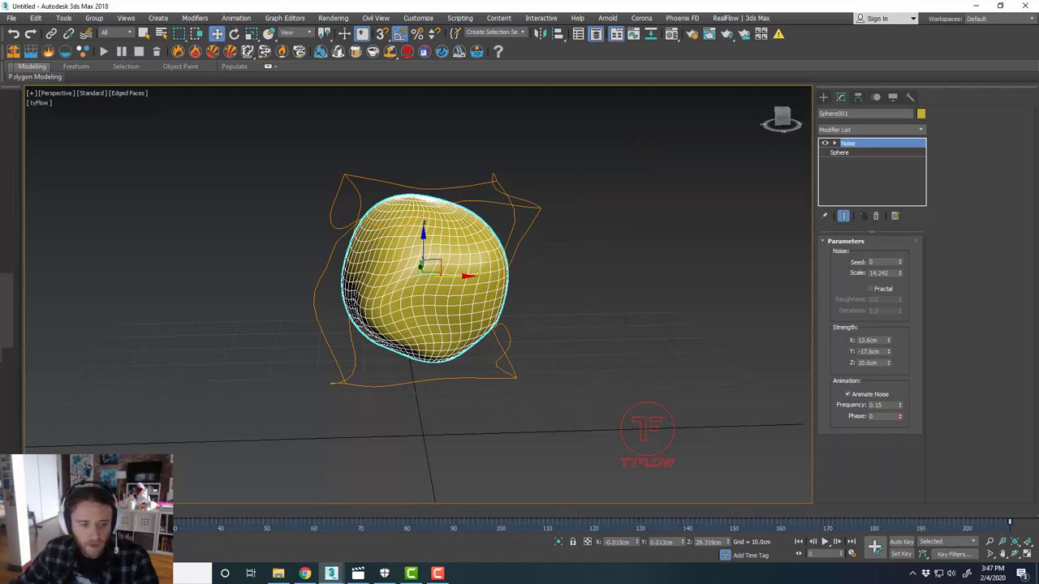
{"action": "left_click_drag", "start_coordinate": [183, 512], "coordinate": [162, 527]}
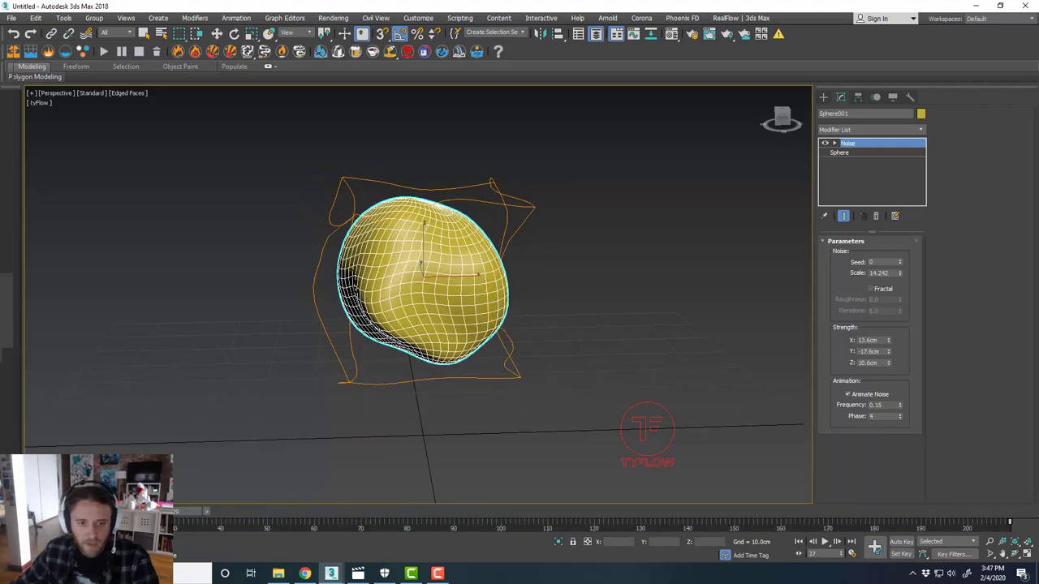
Step: Record a keyframe at frame 209 with the sphere rotated to -90 degrees about Z using Auto Key
{"action": "key", "text": "Home"}
{"action": "key", "text": "w"}
{"action": "key", "text": "e"}
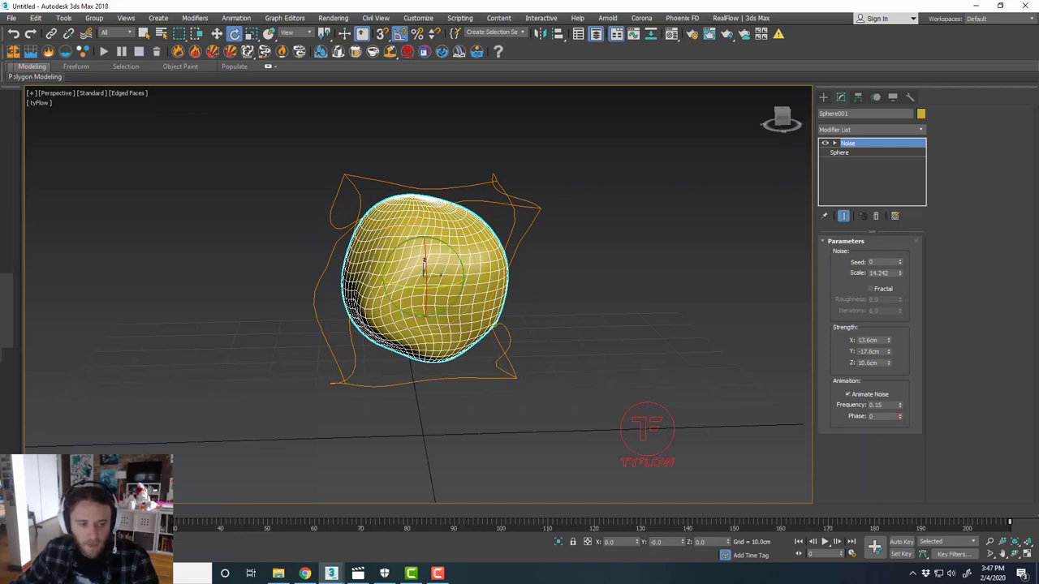
{"action": "left_click_drag", "start_coordinate": [163, 520], "coordinate": [1009, 526]}
{"action": "left_click", "coordinate": [899, 542]}
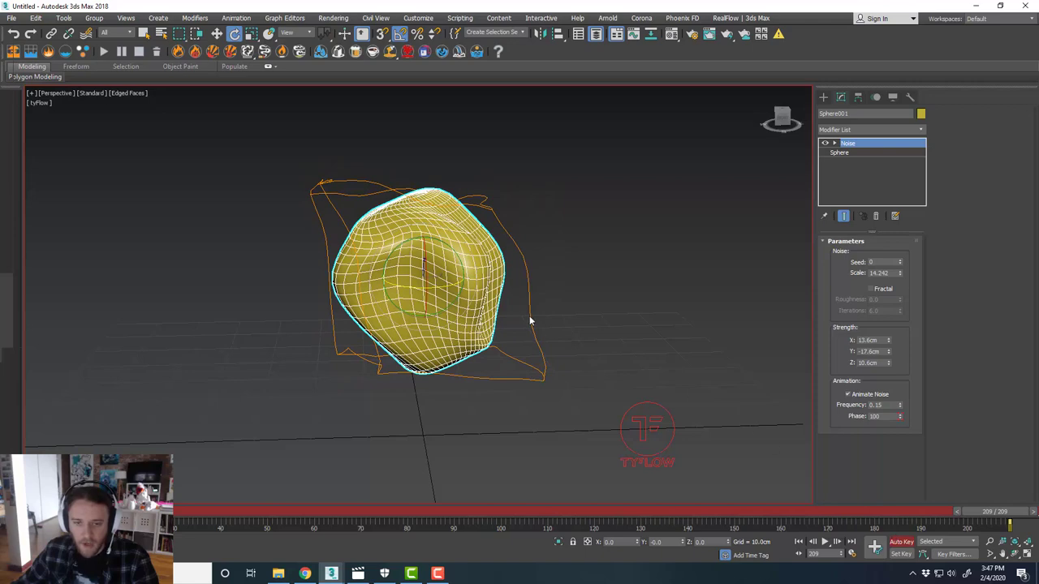
{"action": "left_click_drag", "start_coordinate": [438, 286], "coordinate": [586, 288]}
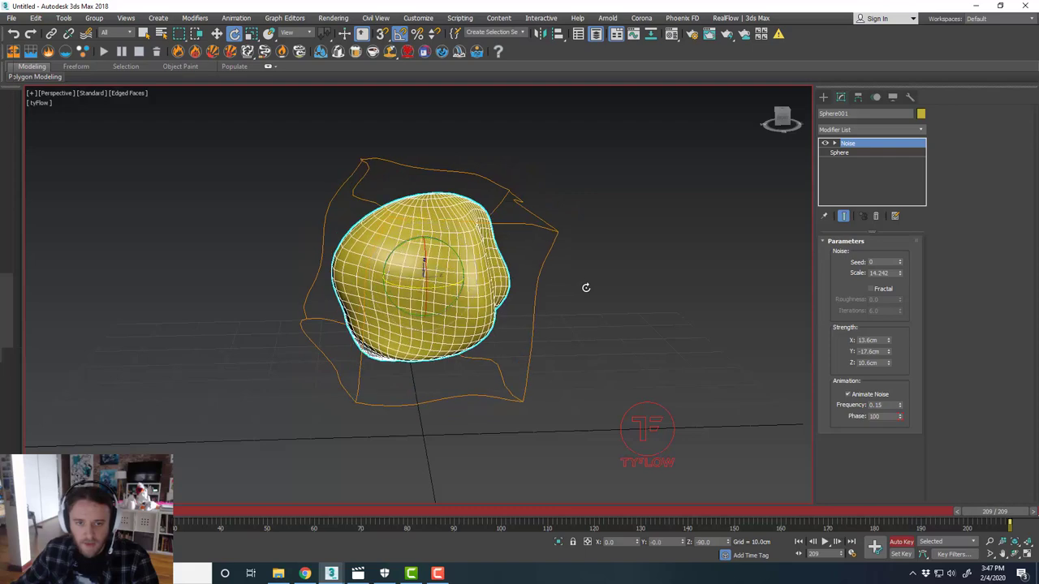
{"action": "left_click", "coordinate": [901, 542]}
Step: Scrub and play the timeline to examine the sphere's combined rotation and noise deformation, and return to frame 0
{"action": "left_click_drag", "start_coordinate": [988, 519], "coordinate": [568, 493]}
{"action": "left_click_drag", "start_coordinate": [412, 481], "coordinate": [130, 479]}
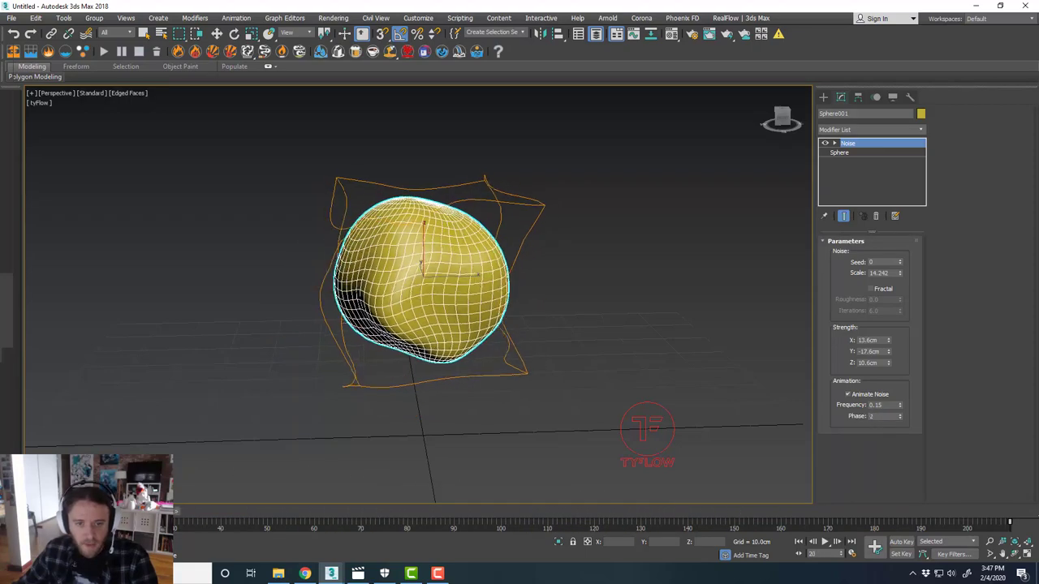
{"action": "key", "text": "e"}
{"action": "left_click", "coordinate": [824, 542]}
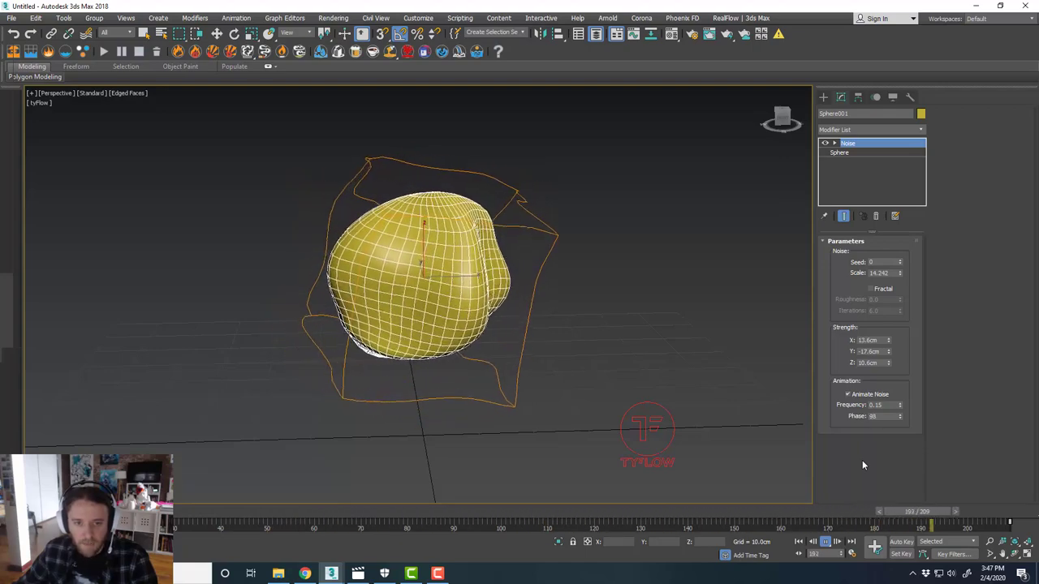
{"action": "left_click", "coordinate": [826, 545]}
{"action": "key", "text": "e"}
{"action": "left_click_drag", "start_coordinate": [330, 515], "coordinate": [49, 513]}
{"action": "middle_click_drag", "start_coordinate": [495, 335], "coordinate": [525, 347], "text": "alt"}
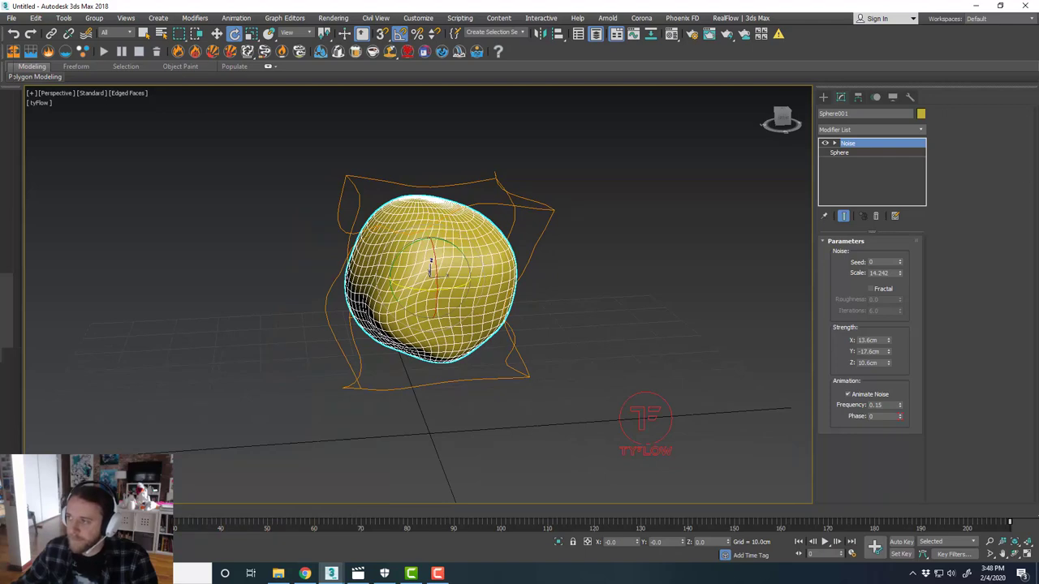
Step: Re-enable the tyFlow flow and move its editor clear of the viewport
{"action": "left_click_drag", "start_coordinate": [1037, 90], "coordinate": [707, 47]}
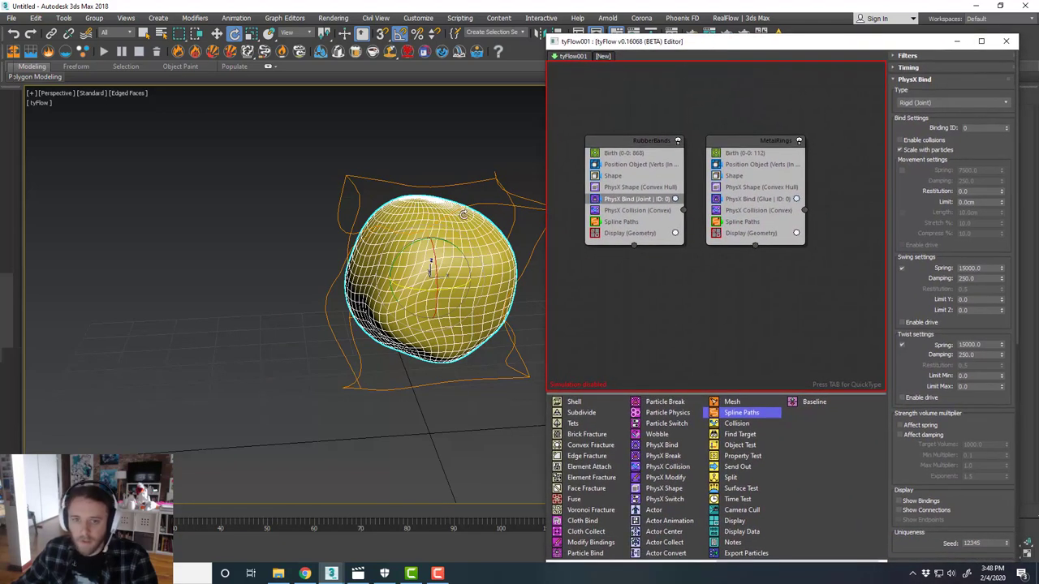
{"action": "scroll", "coordinate": [463, 214], "scroll_direction": "down", "scroll_amount": 4}
{"action": "right_click", "coordinate": [661, 280]}
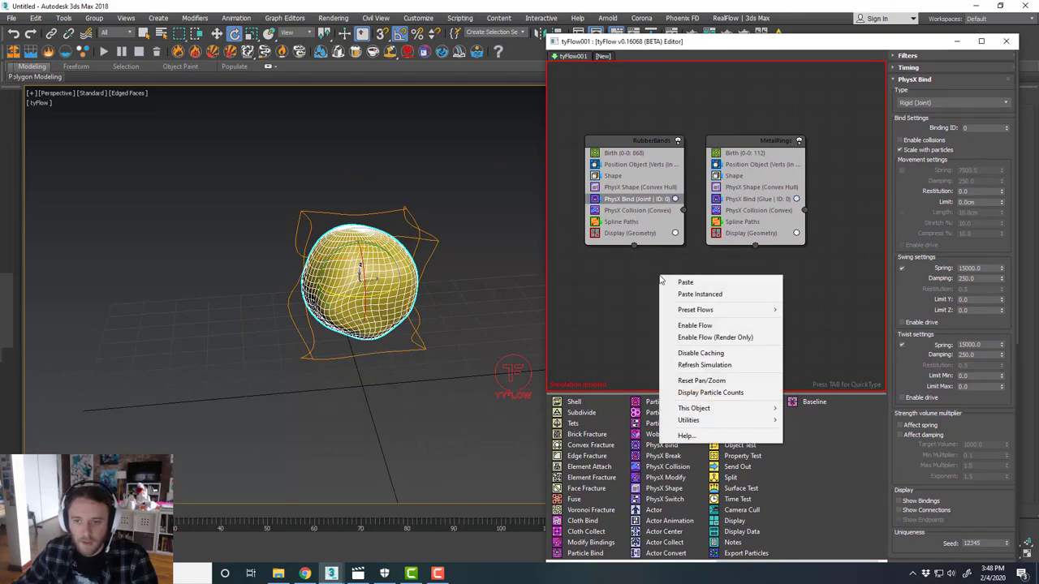
{"action": "left_click", "coordinate": [645, 278]}
{"action": "right_click", "coordinate": [645, 276]}
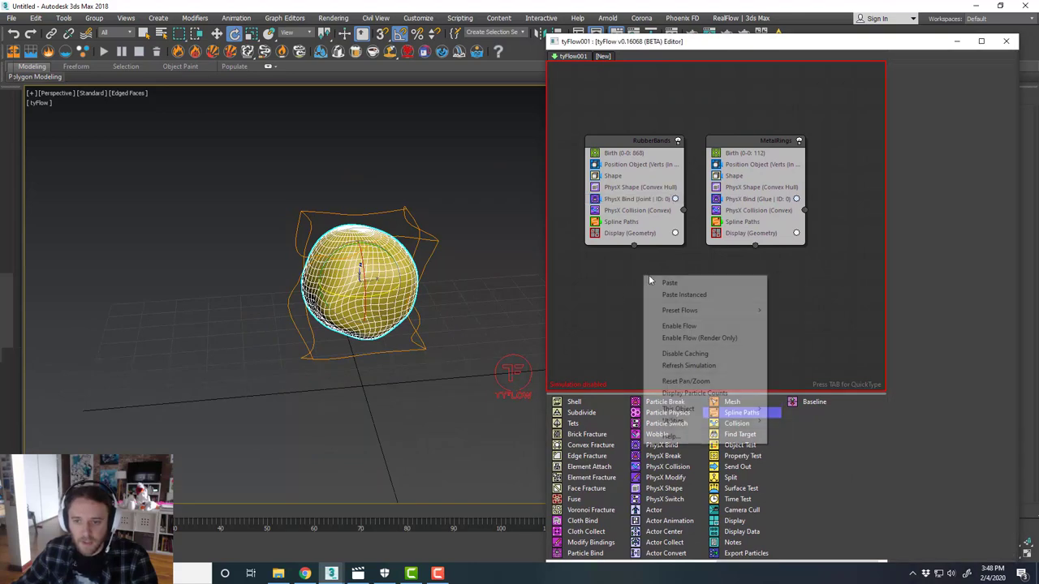
{"action": "left_click", "coordinate": [690, 327]}
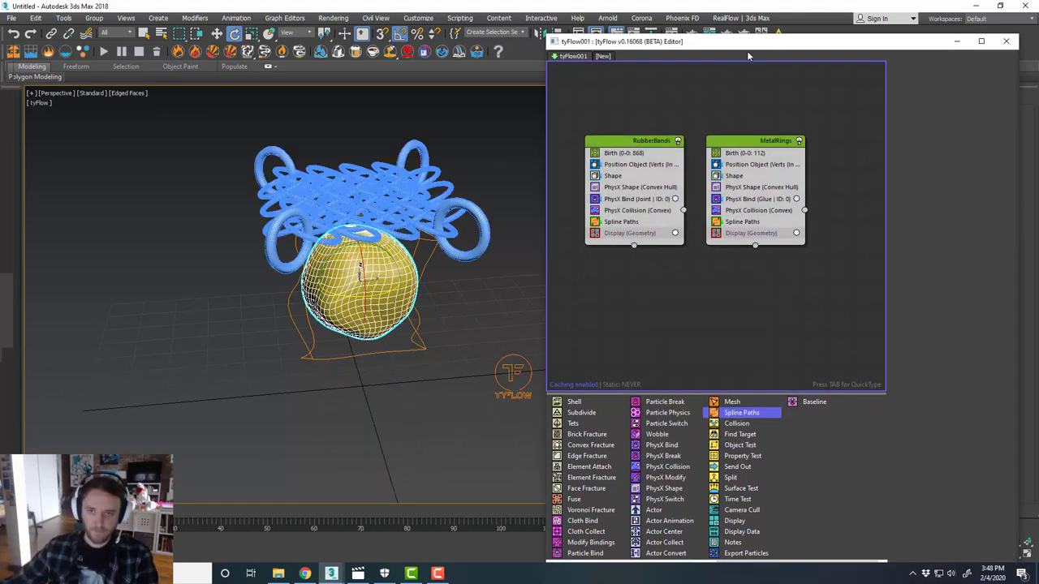
{"action": "left_click_drag", "start_coordinate": [737, 47], "coordinate": [1038, 46]}
Step: Turn off edged faces in the viewport and deselect the sphere
{"action": "middle_click_drag", "start_coordinate": [528, 228], "coordinate": [591, 242]}
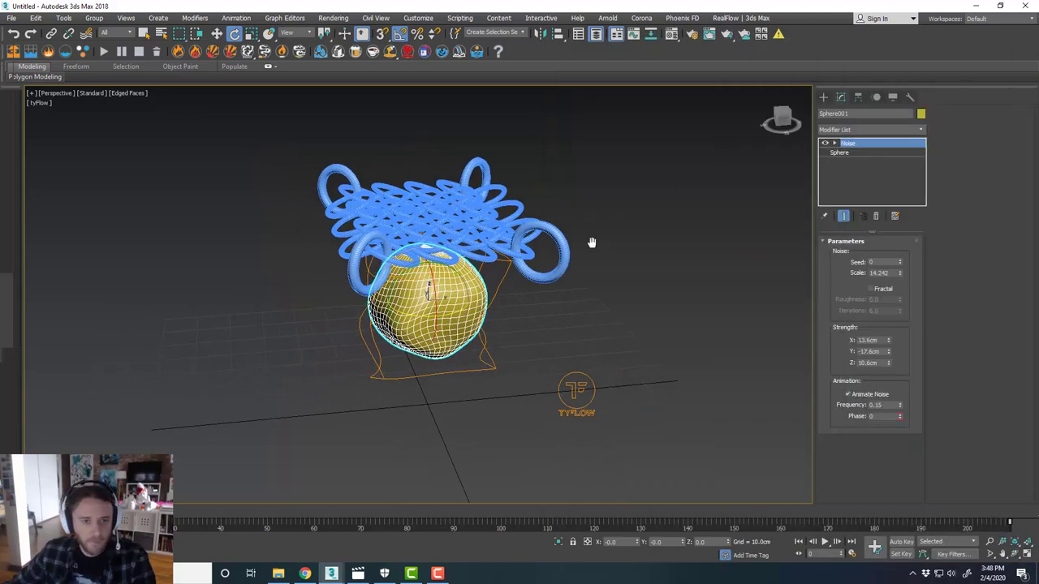
{"action": "scroll", "coordinate": [459, 287], "scroll_direction": "up", "scroll_amount": 3}
{"action": "left_click", "coordinate": [128, 93]}
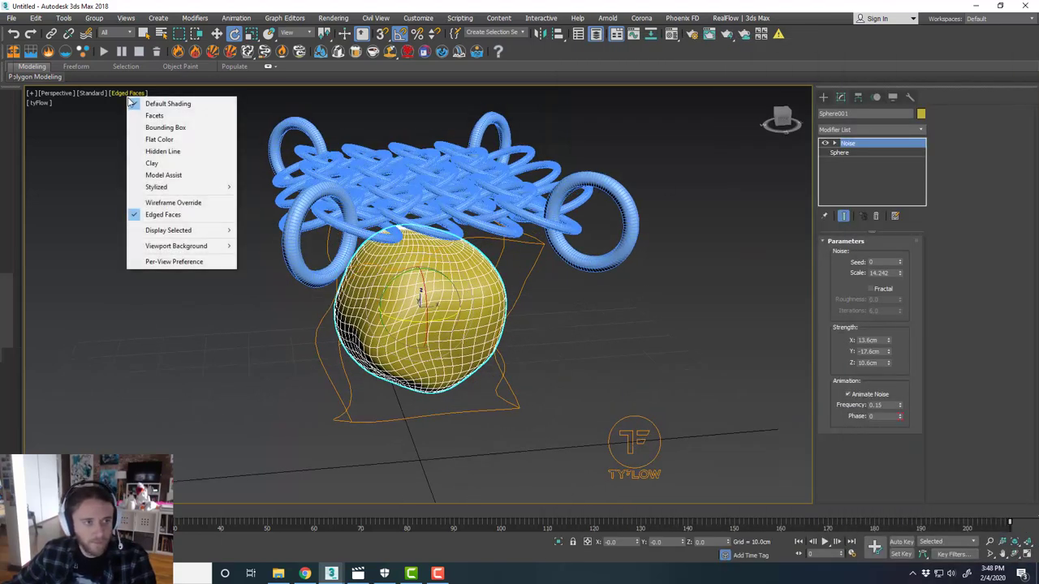
{"action": "left_click", "coordinate": [158, 215]}
{"action": "middle_click_drag", "start_coordinate": [543, 330], "coordinate": [508, 293]}
{"action": "left_click", "coordinate": [520, 314]}
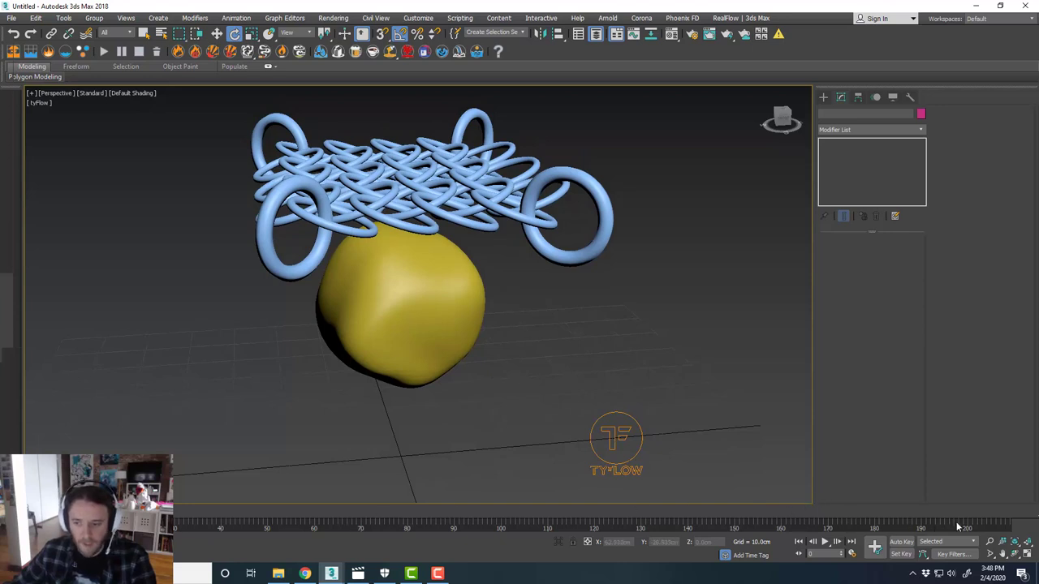
Step: Simulate through to frame 209 and inspect how the ring net drapes over the rotating sphere around frame 173
{"action": "left_click", "coordinate": [1007, 514]}
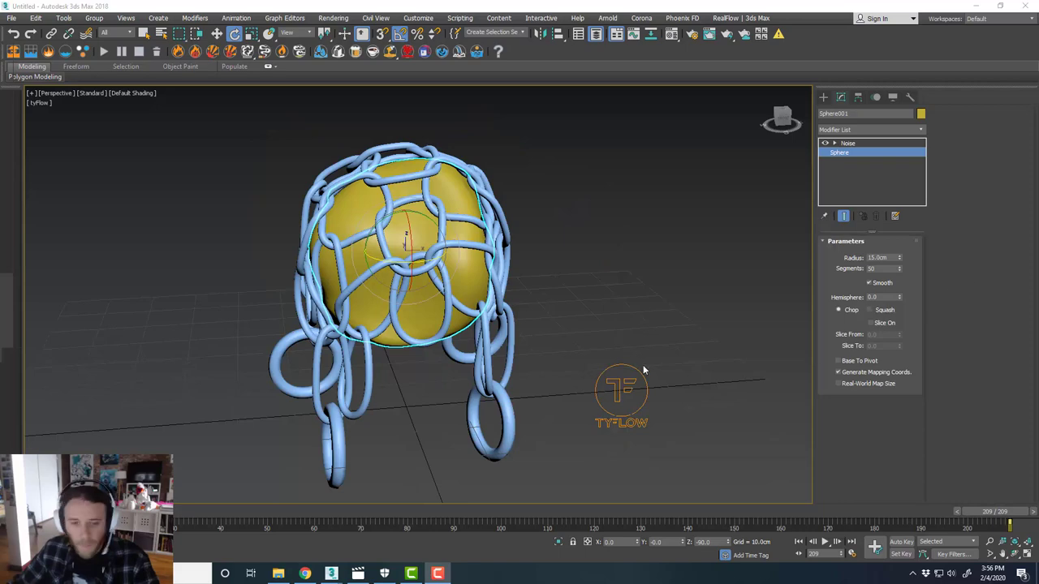
{"action": "left_click_drag", "start_coordinate": [988, 522], "coordinate": [837, 471]}
{"action": "key", "text": "e"}
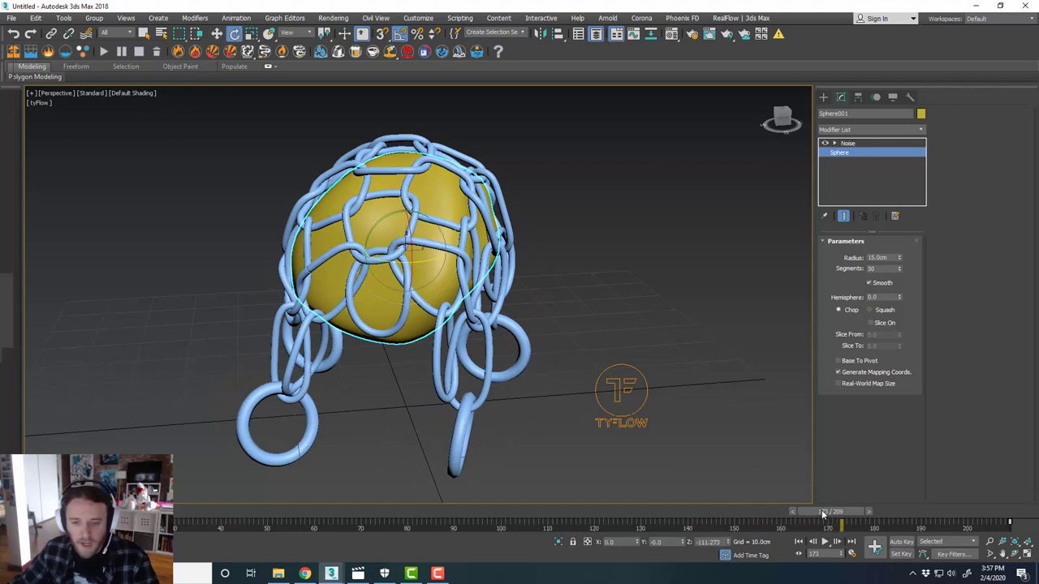
{"action": "scroll", "coordinate": [444, 284], "scroll_direction": "up", "scroll_amount": 5}
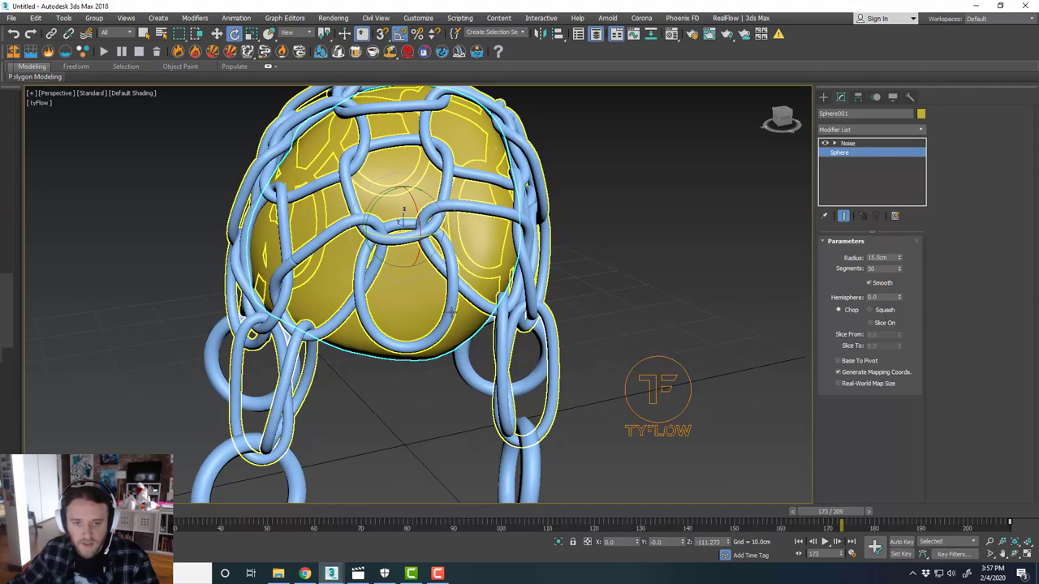
{"action": "scroll", "coordinate": [444, 288], "scroll_direction": "down", "scroll_amount": 3}
{"action": "middle_click_drag", "start_coordinate": [557, 401], "coordinate": [513, 386], "text": "alt"}
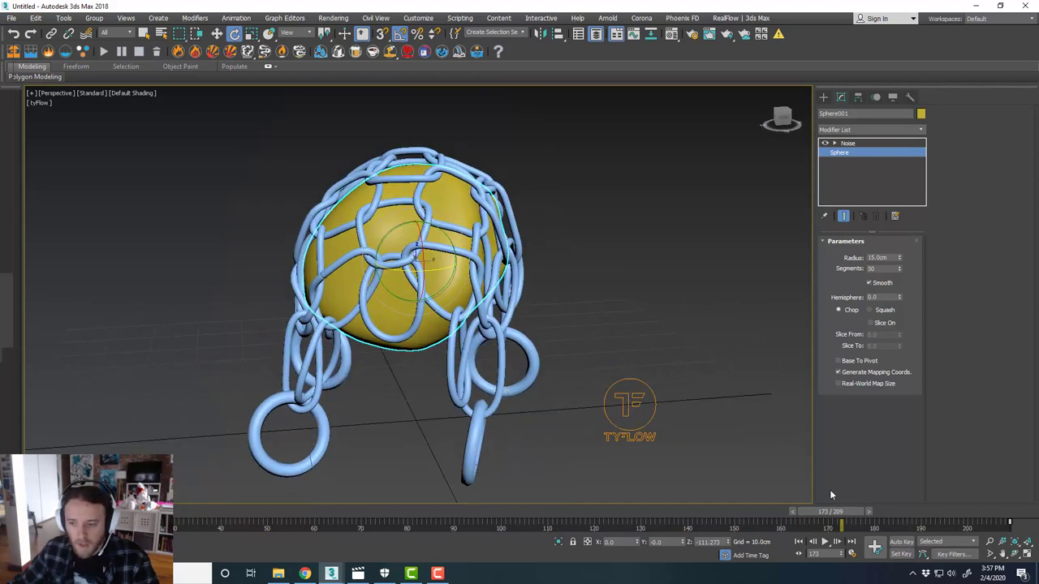
Step: Scrub back to frame 55 and examine the draped ring net from another angle
{"action": "left_click_drag", "start_coordinate": [827, 516], "coordinate": [293, 484]}
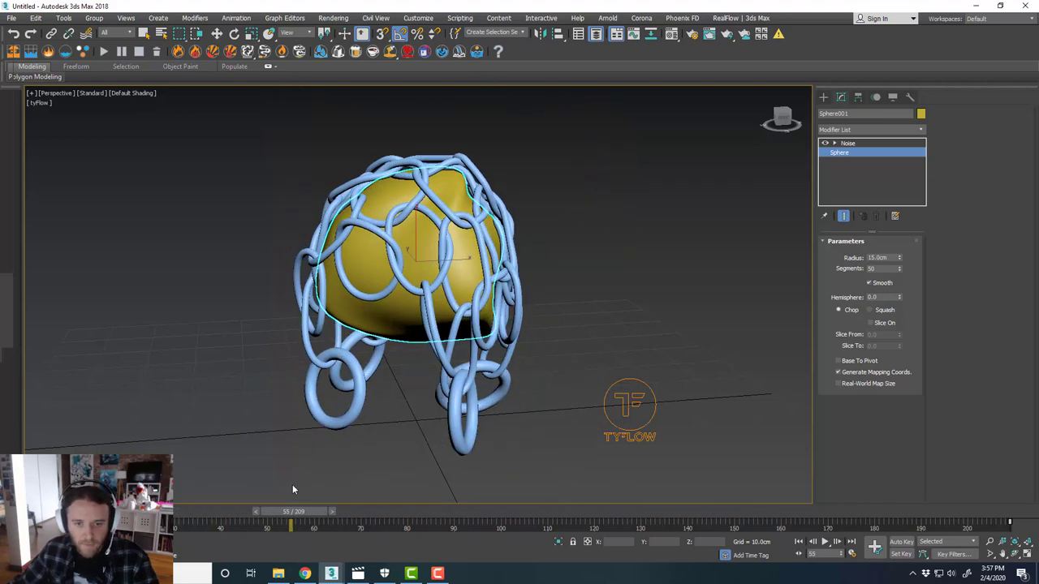
{"action": "key", "text": "e"}
{"action": "scroll", "coordinate": [509, 305], "scroll_direction": "up", "scroll_amount": 3}
{"action": "middle_click_drag", "start_coordinate": [542, 329], "coordinate": [631, 328], "text": "alt"}
{"action": "scroll", "coordinate": [541, 321], "scroll_direction": "down", "scroll_amount": 3}
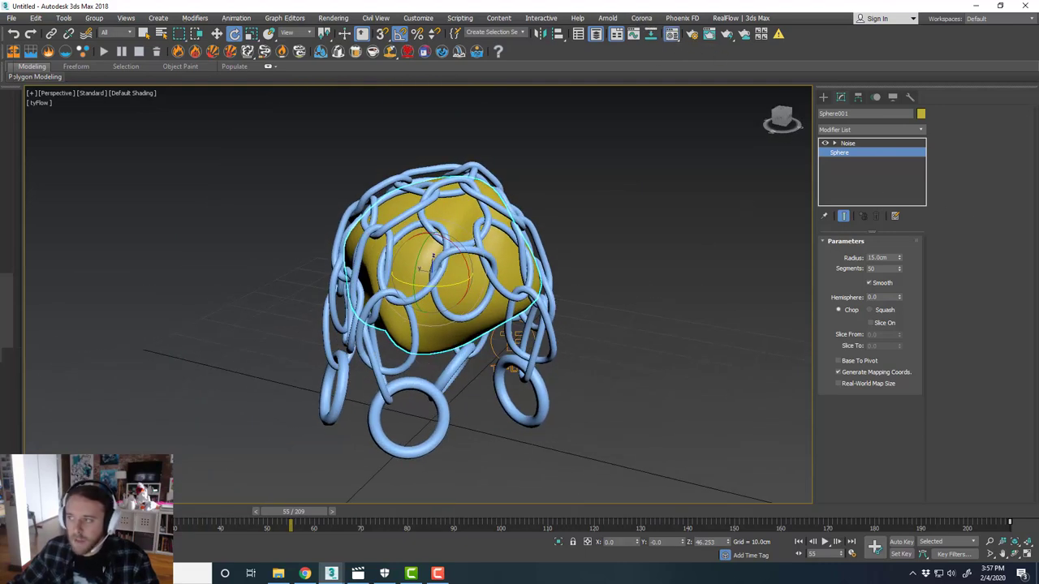
Step: Open the Material Editor and place it beside the ring net, with the net shifted clear of it
{"action": "key", "text": "m"}
{"action": "left_click_drag", "start_coordinate": [844, 91], "coordinate": [605, 79]}
{"action": "middle_click_drag", "start_coordinate": [439, 203], "coordinate": [252, 186]}
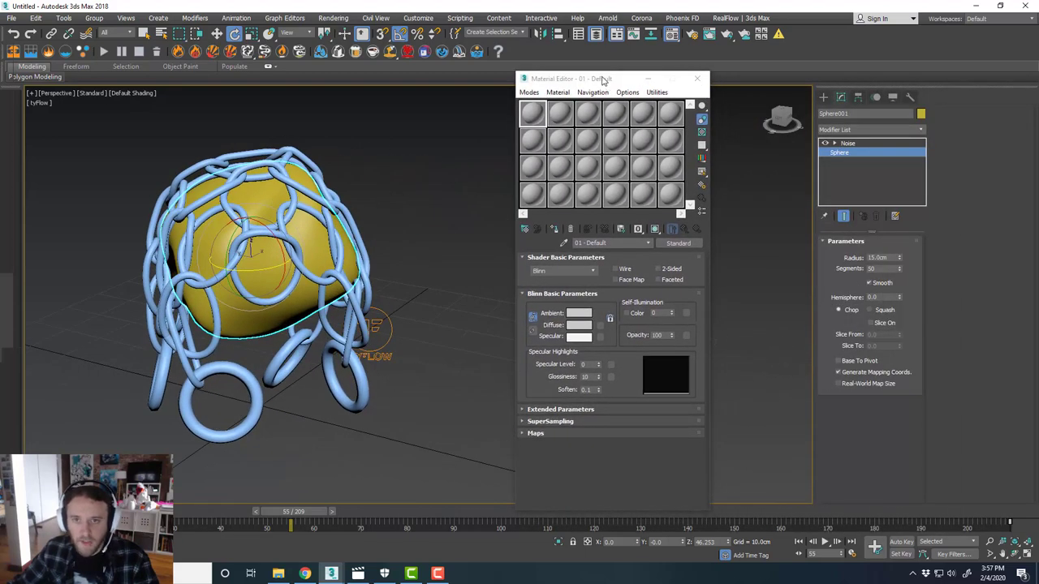
{"action": "left_click_drag", "start_coordinate": [614, 83], "coordinate": [542, 78]}
Step: Open Render Setup beside the Material Editor and switch the production renderer to FStormRender v1.3.0d
{"action": "left_click", "coordinate": [697, 35]}
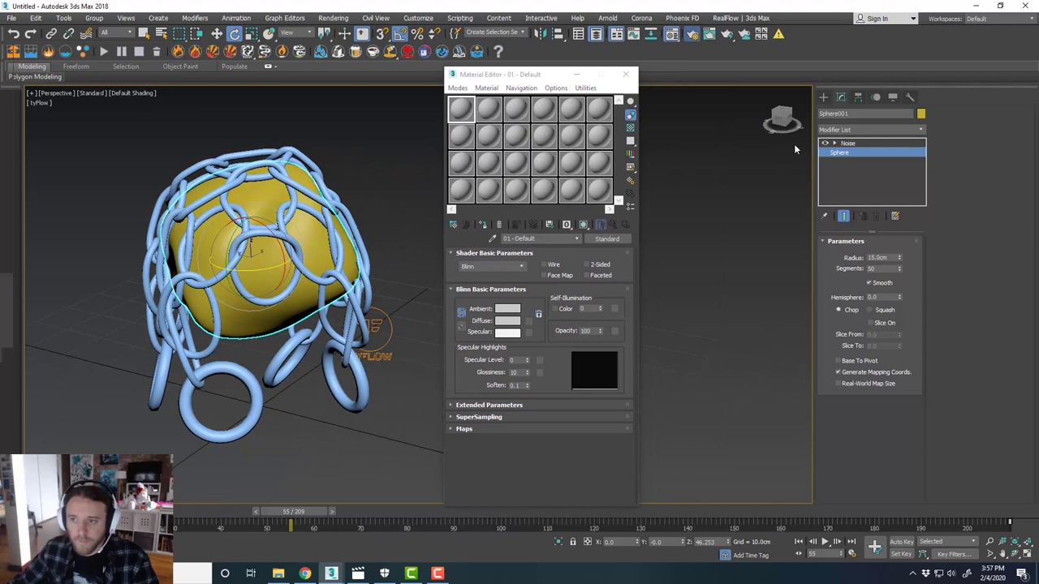
{"action": "left_click_drag", "start_coordinate": [822, 38], "coordinate": [708, 66]}
{"action": "left_click", "coordinate": [742, 110]}
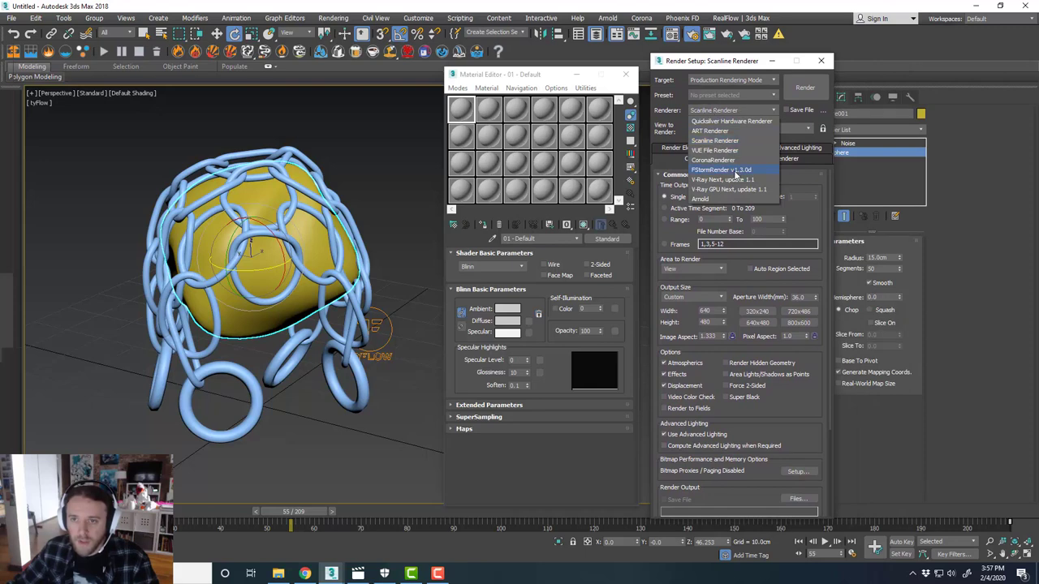
{"action": "left_click", "coordinate": [736, 172]}
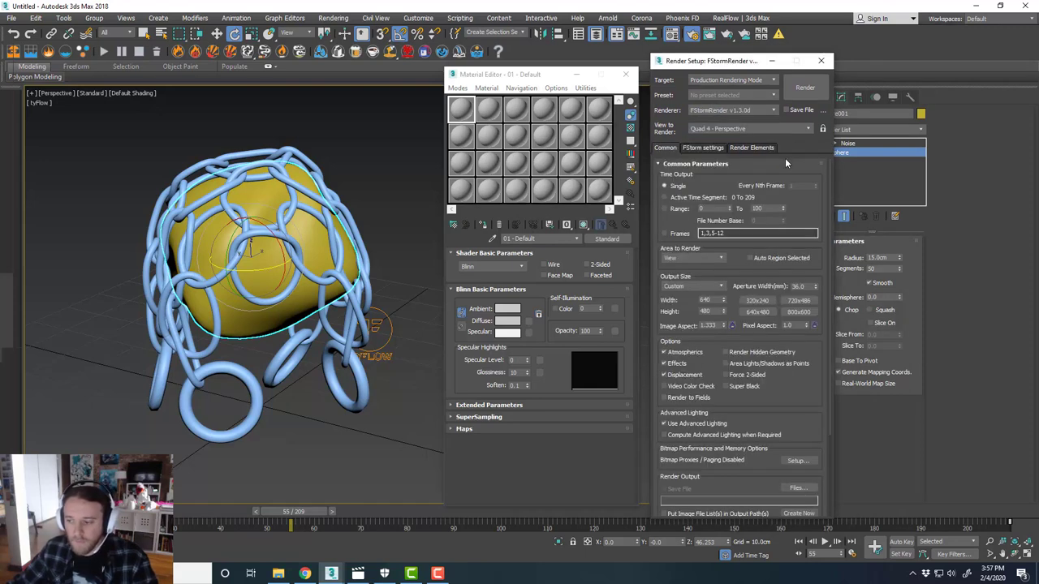
Step: Convert the whole scene to FStorm with the scene converter in the FStorm settings
{"action": "left_click", "coordinate": [707, 148]}
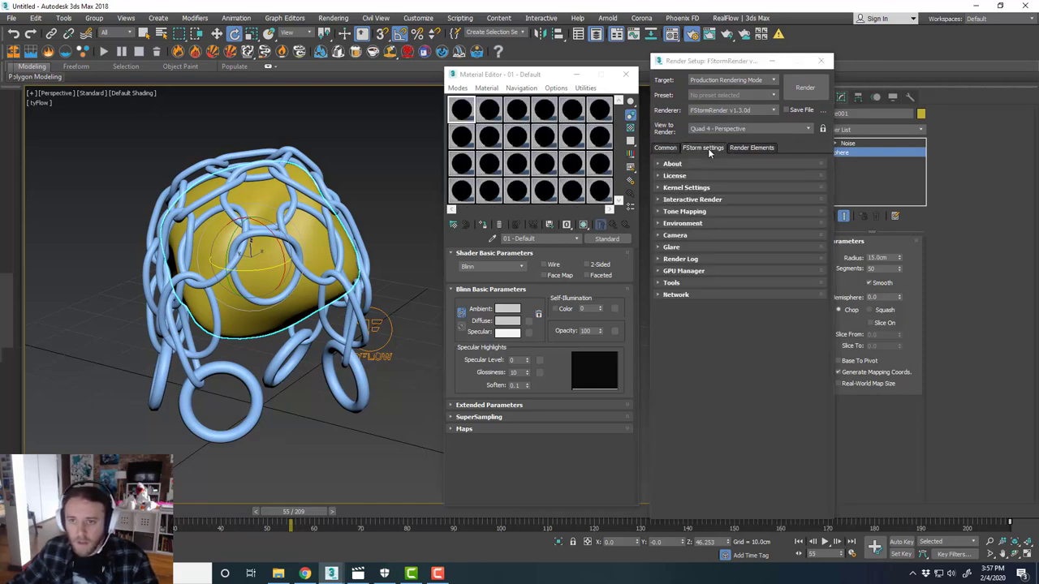
{"action": "left_click", "coordinate": [709, 281]}
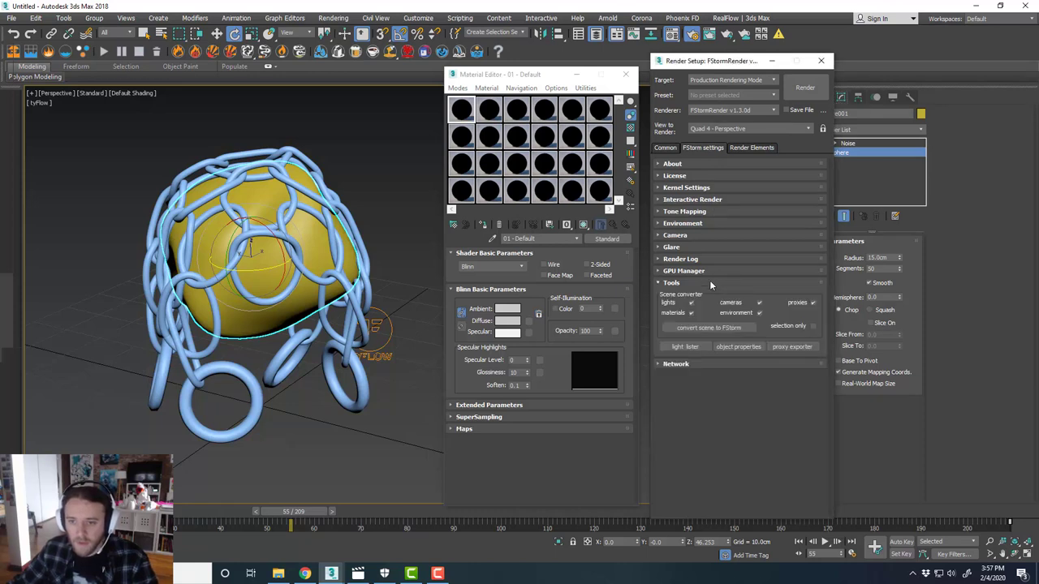
{"action": "left_click", "coordinate": [716, 328]}
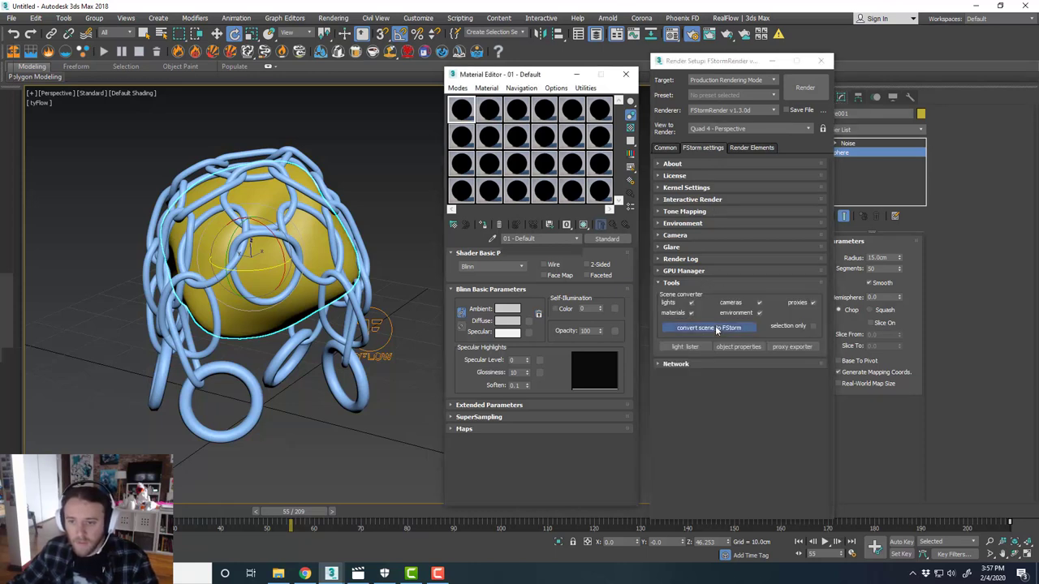
{"action": "left_click", "coordinate": [720, 282]}
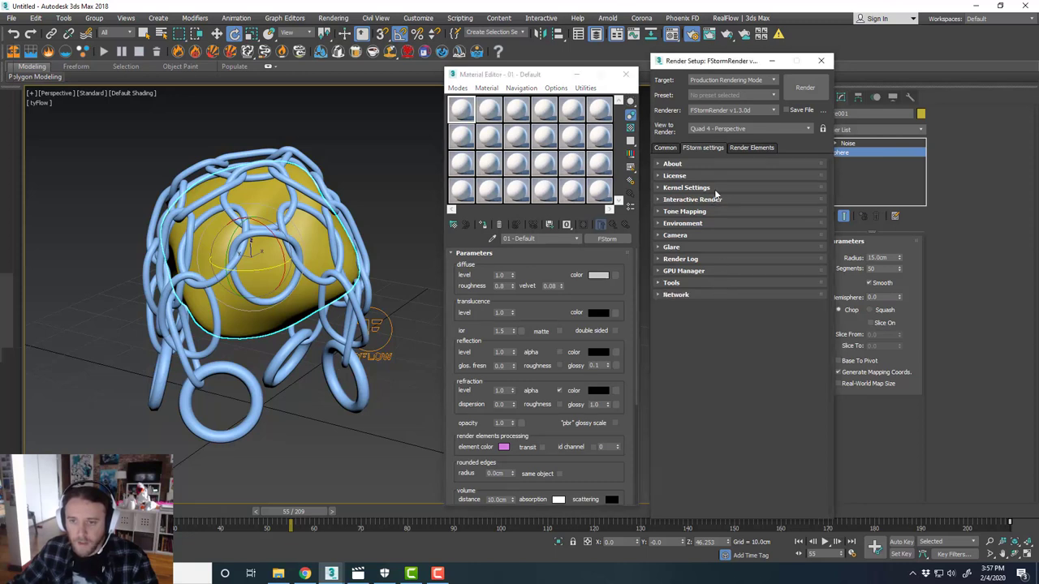
Step: Set the FStorm kernel to 12 light samples, a max depth of 24 and a noise threshold of 0.001
{"action": "left_click", "coordinate": [715, 191]}
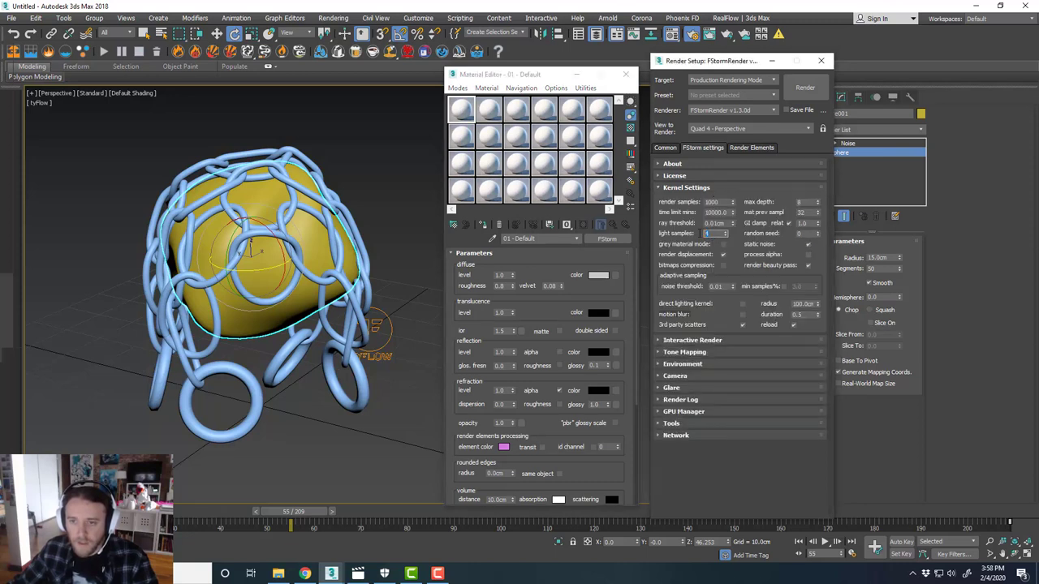
{"action": "double_click", "coordinate": [804, 202]}
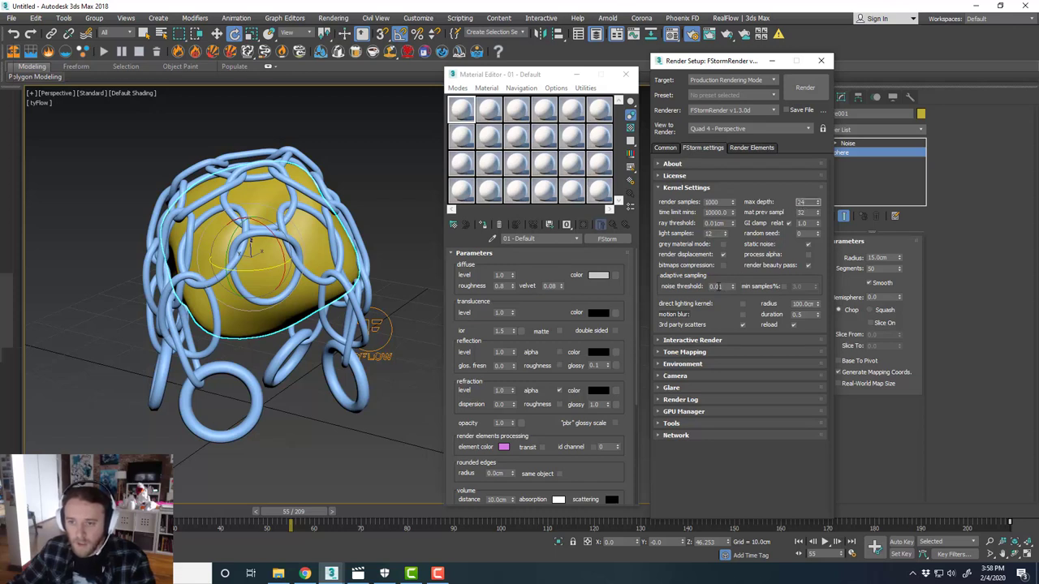
{"action": "double_click", "coordinate": [716, 286]}
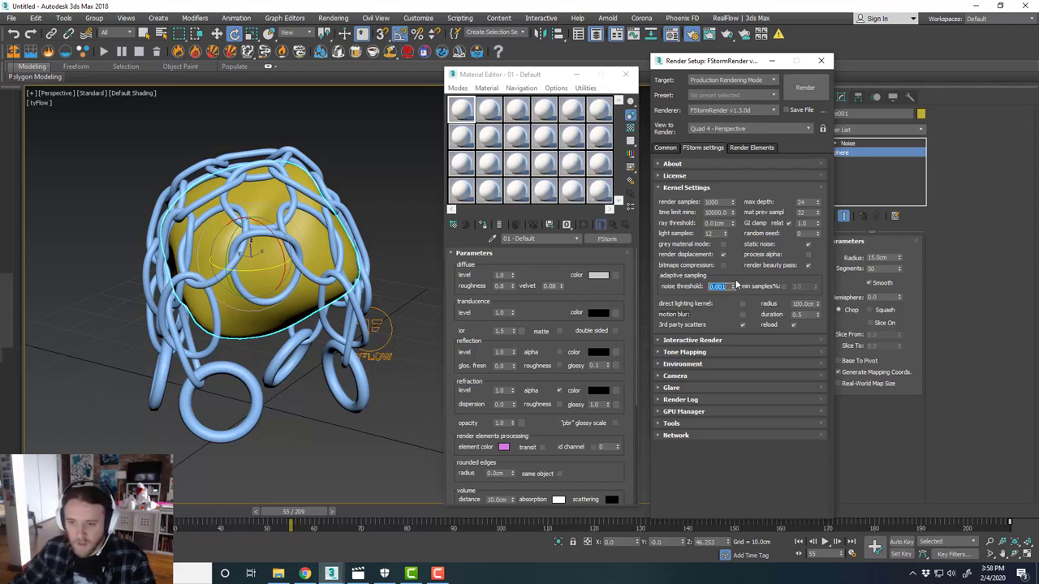
{"action": "left_click", "coordinate": [722, 187]}
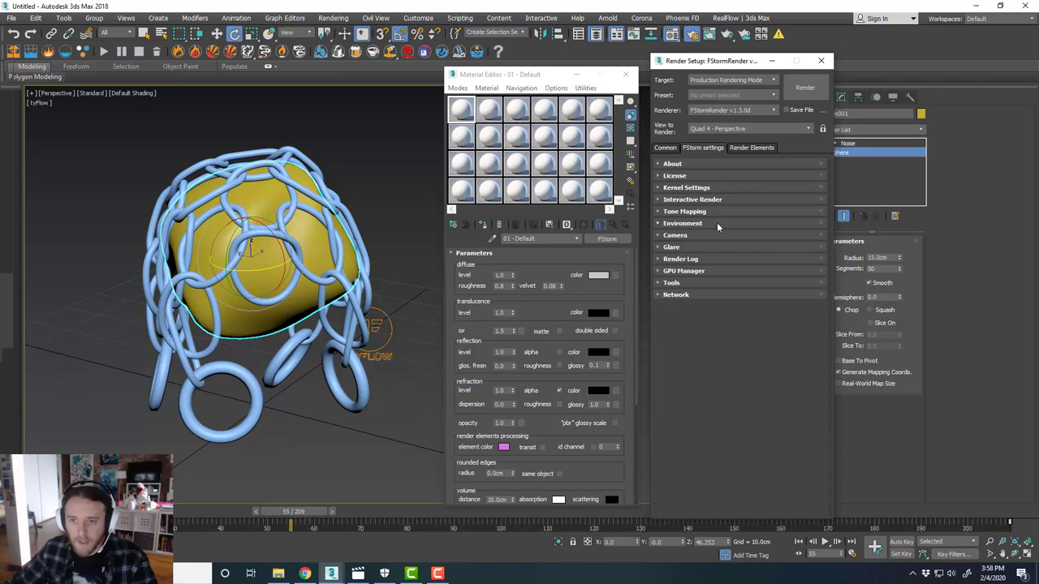
Step: Move Render Setup out of the way and check the reference video of the colored rope rings and metal sphere
{"action": "left_click_drag", "start_coordinate": [715, 61], "coordinate": [1038, 62]}
{"action": "left_click_drag", "start_coordinate": [521, 77], "coordinate": [666, 74]}
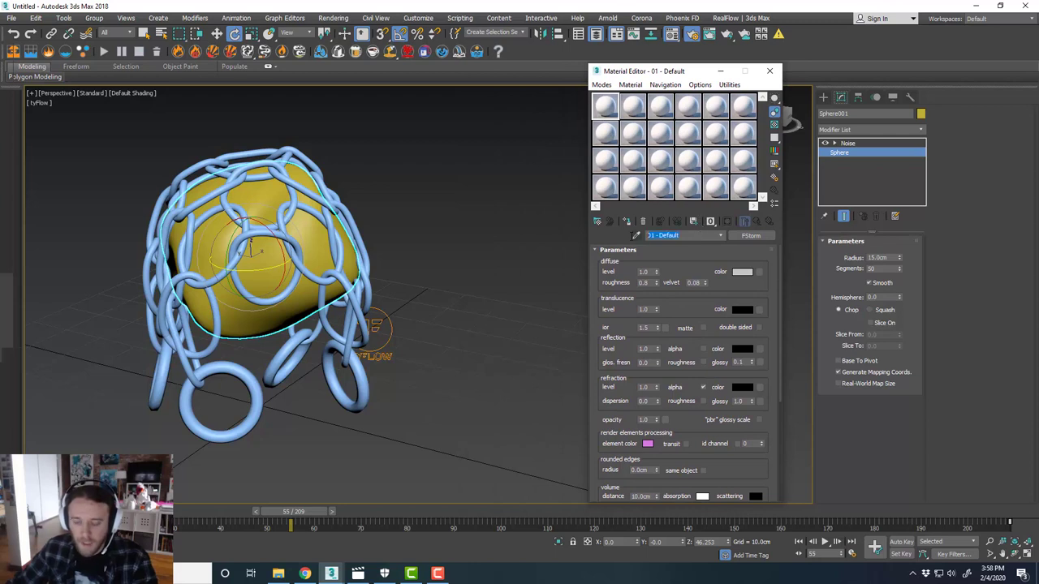
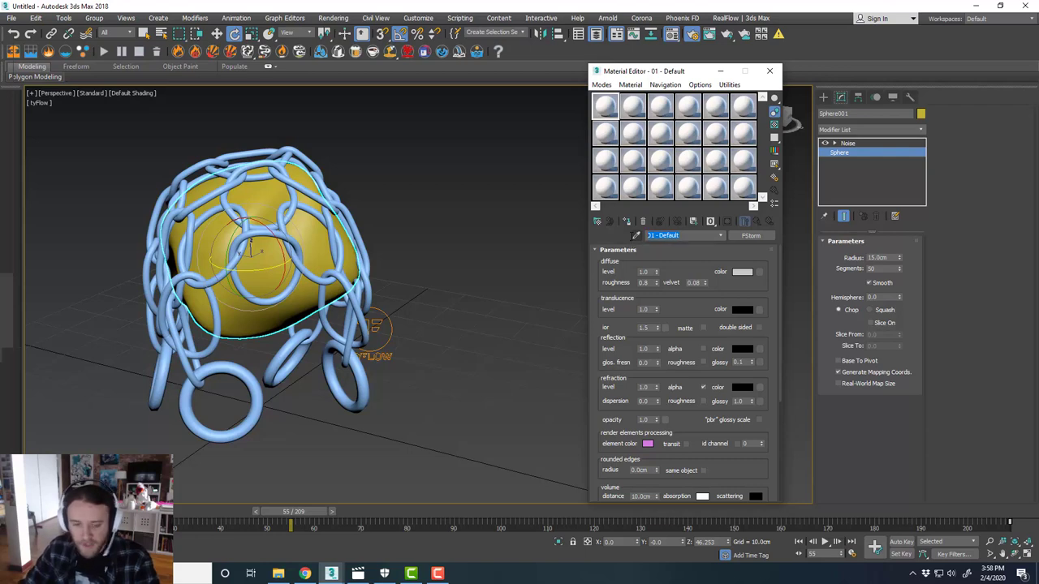
{"action": "left_click", "coordinate": [358, 573]}
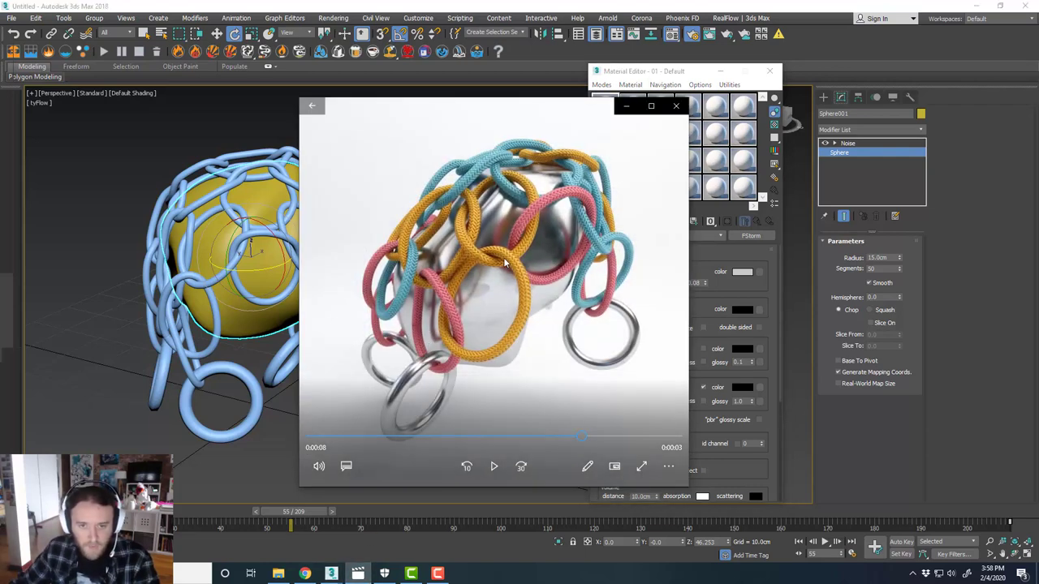
{"action": "left_click", "coordinate": [625, 105]}
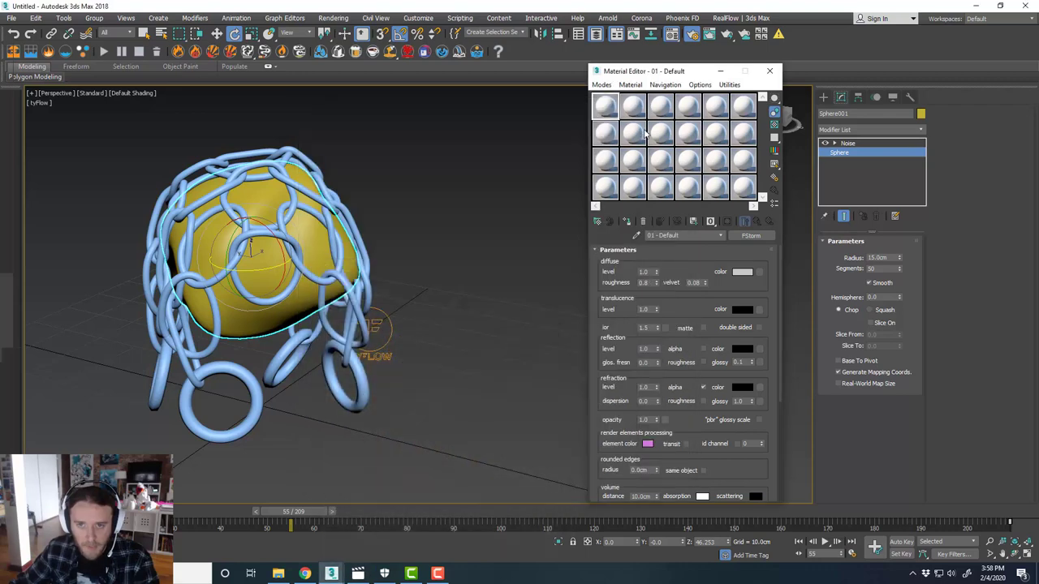
Step: Rename the first material as RopeRings and assign an FStormBitmap map to its diffuse color
{"action": "left_click_drag", "start_coordinate": [688, 237], "coordinate": [639, 246]}
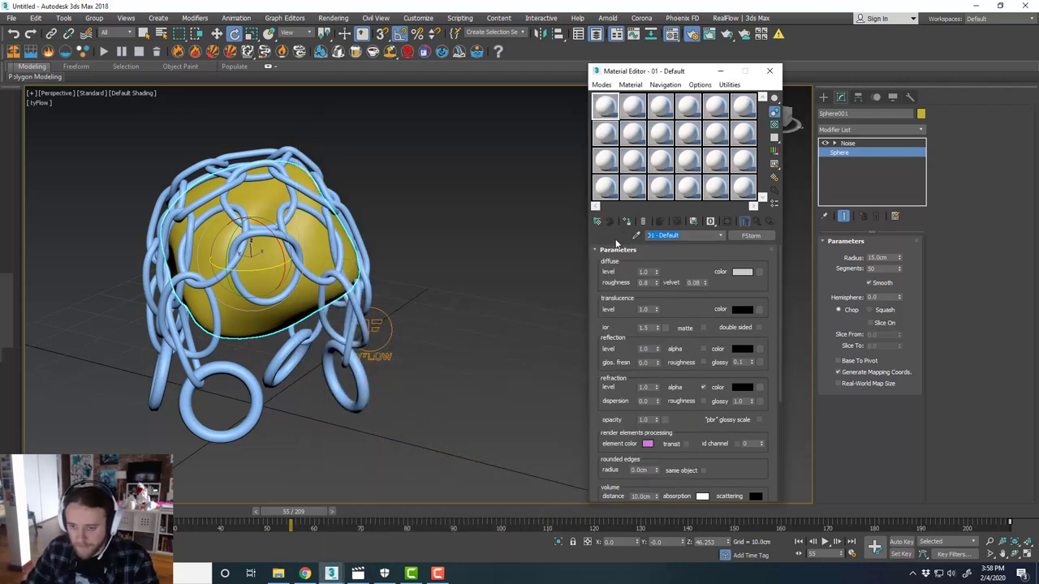
{"action": "type", "text": "RopeRings"}
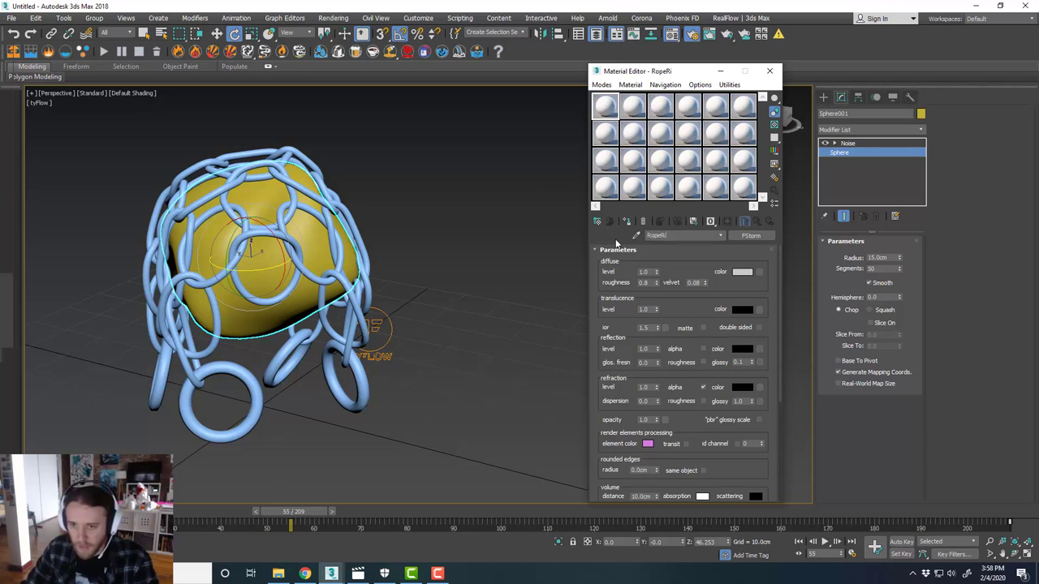
{"action": "left_click", "coordinate": [760, 275]}
{"action": "left_click", "coordinate": [470, 153]}
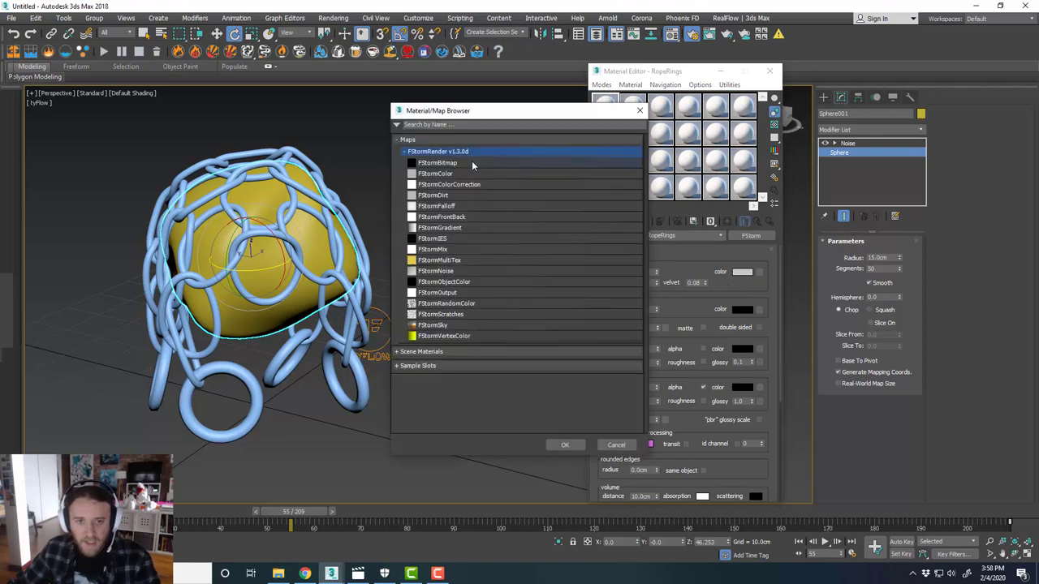
{"action": "double_click", "coordinate": [474, 162]}
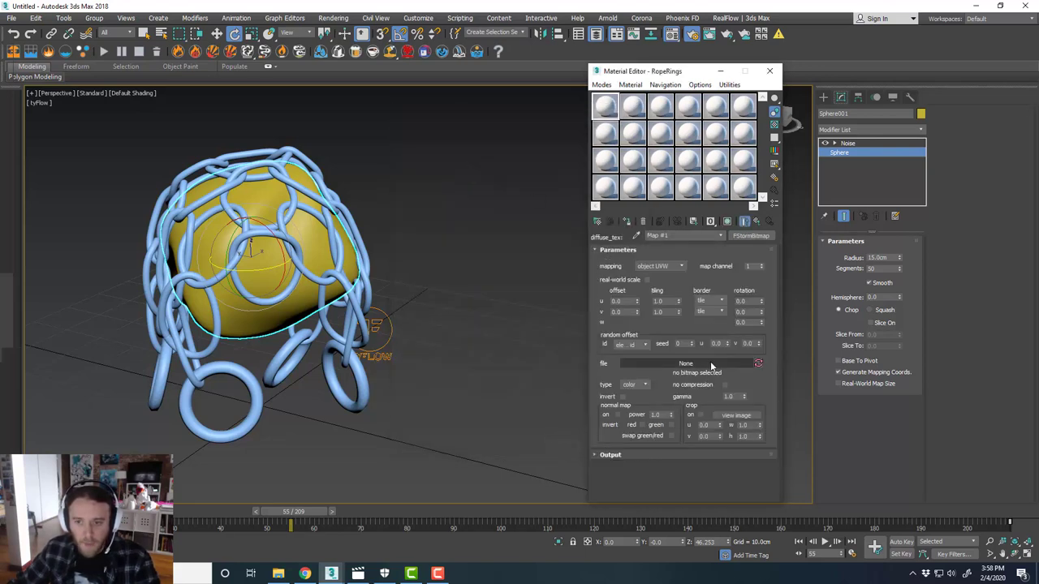
Step: Load TexturesCom_Rope_PPMooring_2K_albedo.tif from the D:\_NEW PROJECTS\_SIMAXIOM_PracticeScenes\Knots\Maps folder into the diffuse bitmap
{"action": "left_click", "coordinate": [710, 364]}
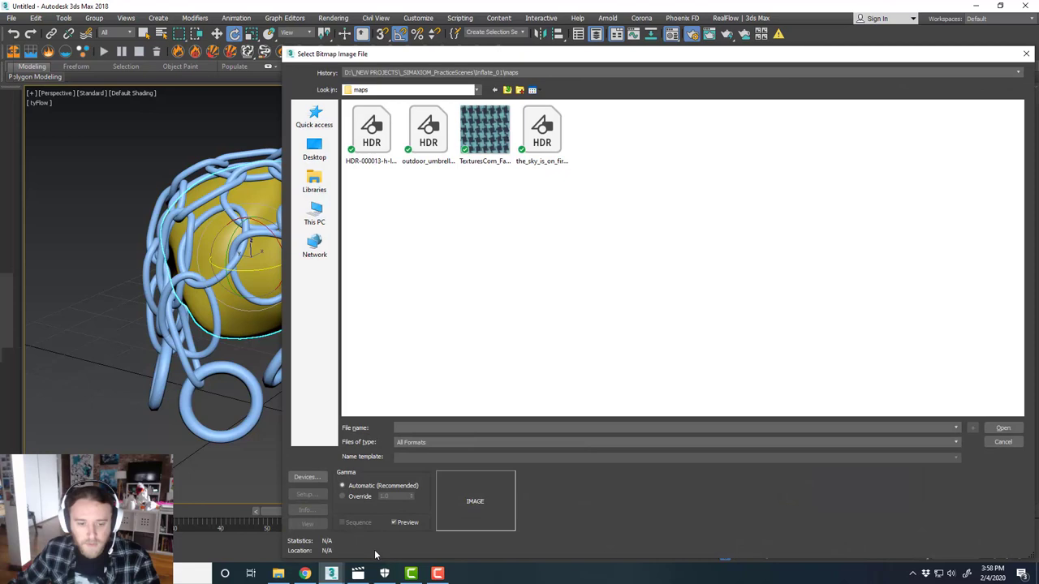
{"action": "left_click", "coordinate": [281, 575]}
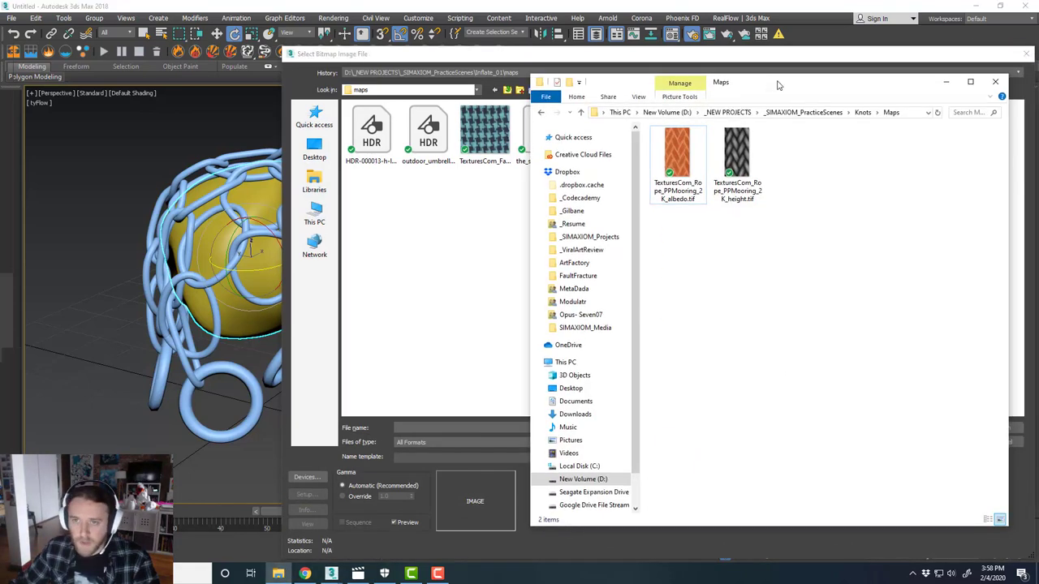
{"action": "left_click", "coordinate": [915, 116]}
{"action": "key", "text": "ctrl+c"}
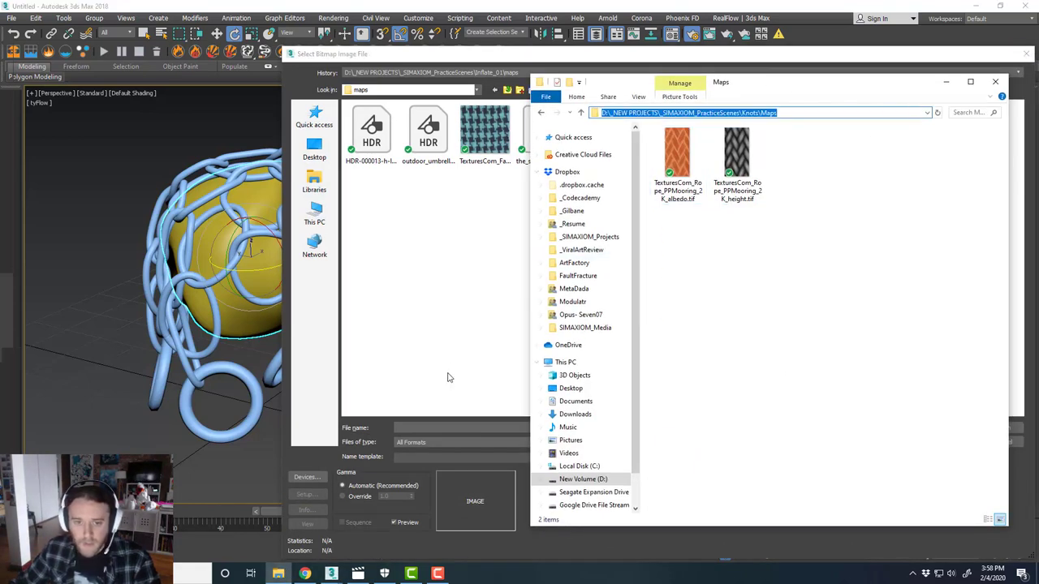
{"action": "left_click", "coordinate": [443, 428]}
{"action": "key", "text": "ctrl+v"}
{"action": "key", "text": "Return"}
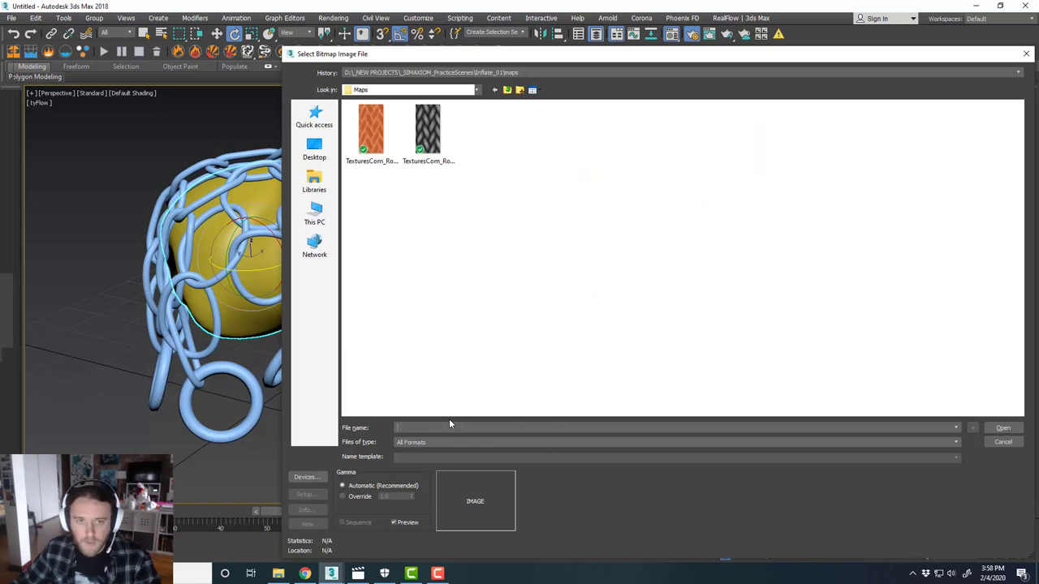
{"action": "left_click", "coordinate": [382, 134]}
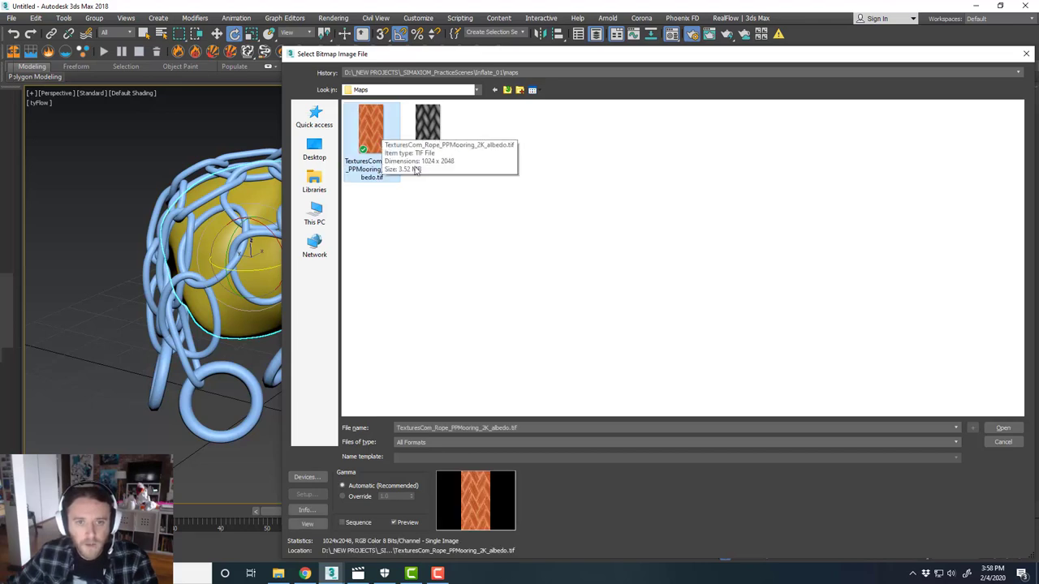
{"action": "left_click", "coordinate": [1003, 428]}
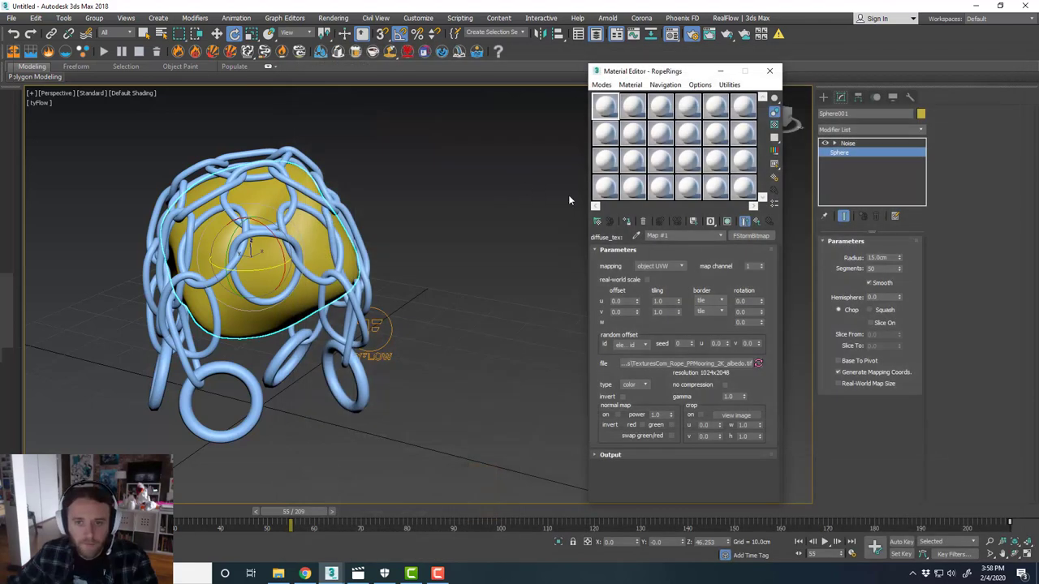
Step: Assign an FStormBitmap with TexturesCom_Rope_PPMooring_2K_height.tif to the bump of RopeRings and return to the material's map settings
{"action": "left_click", "coordinate": [722, 236]}
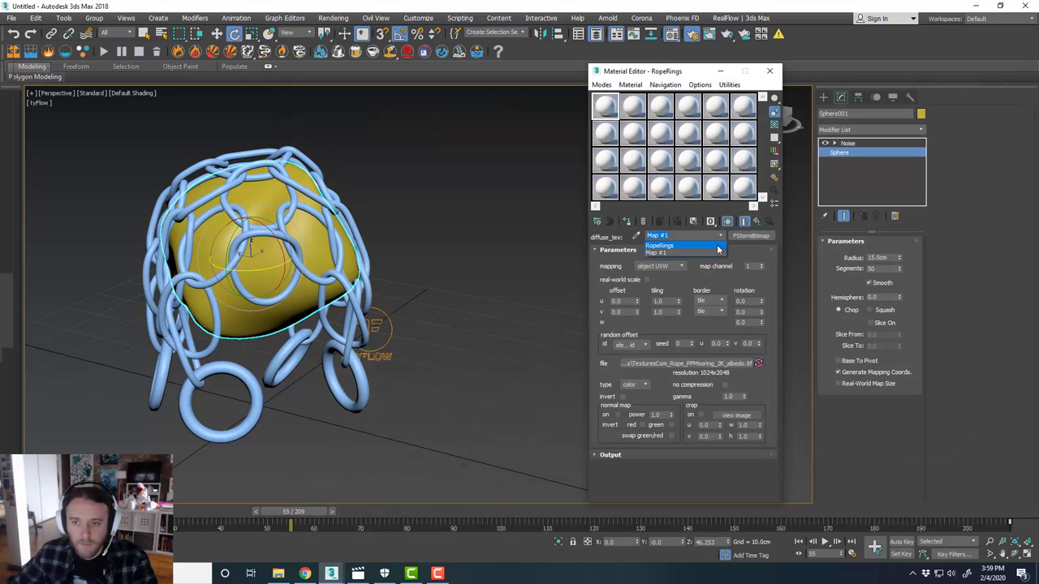
{"action": "left_click", "coordinate": [720, 252]}
{"action": "scroll", "coordinate": [690, 307], "scroll_direction": "down", "scroll_amount": 5}
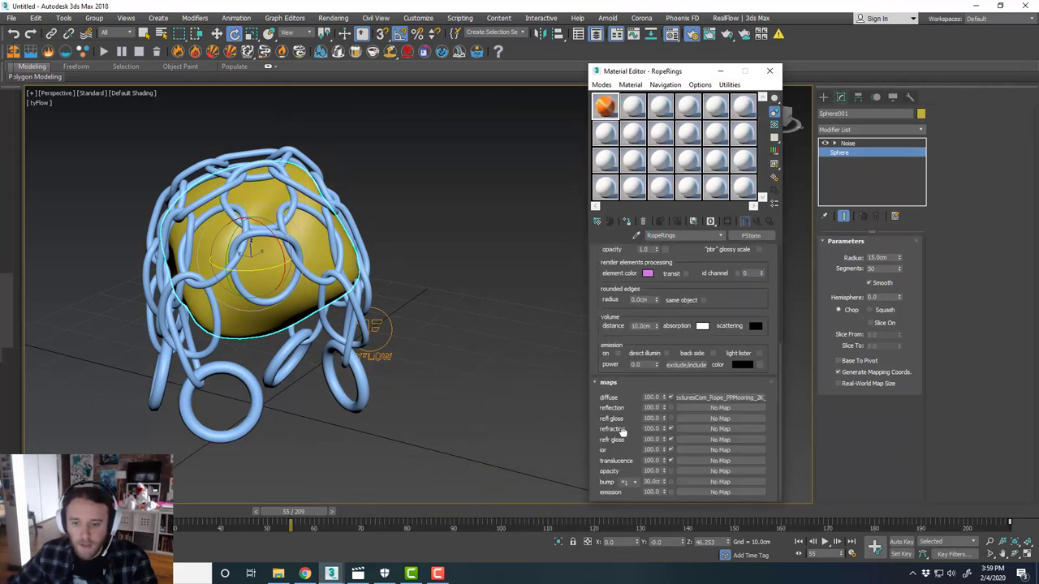
{"action": "left_click", "coordinate": [692, 482]}
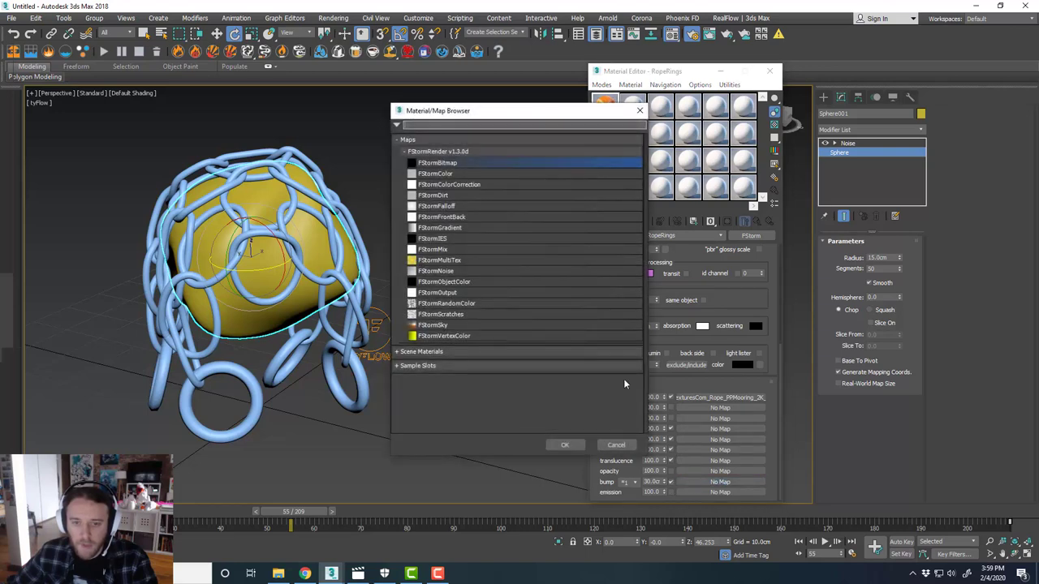
{"action": "double_click", "coordinate": [476, 162]}
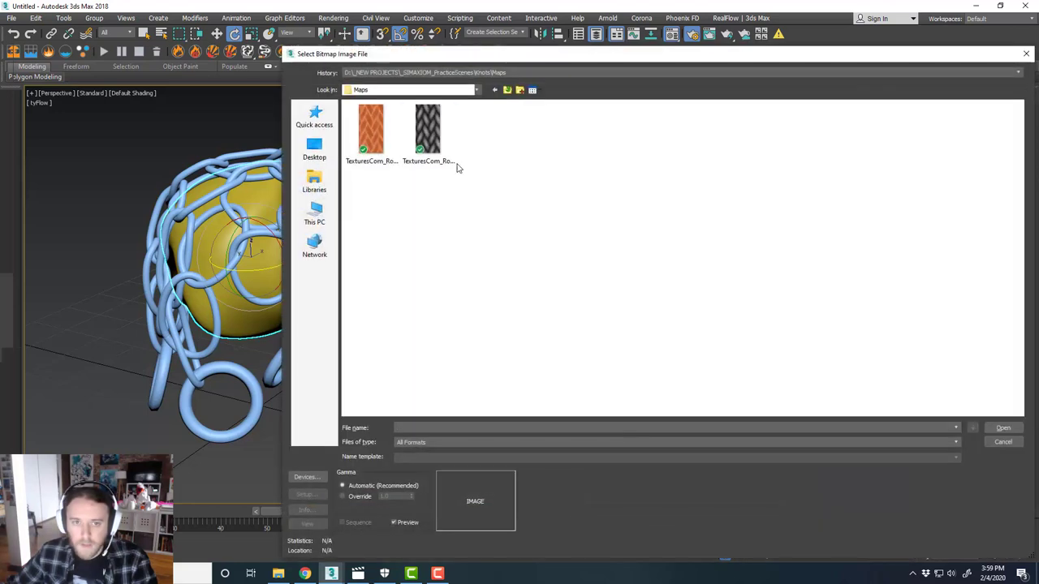
{"action": "left_click", "coordinate": [430, 136]}
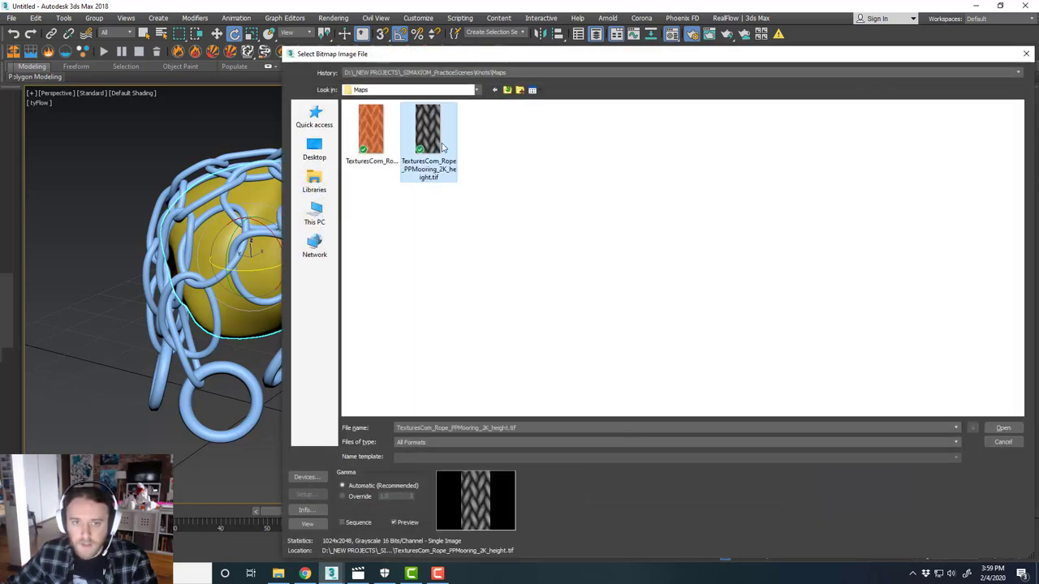
{"action": "double_click", "coordinate": [430, 136]}
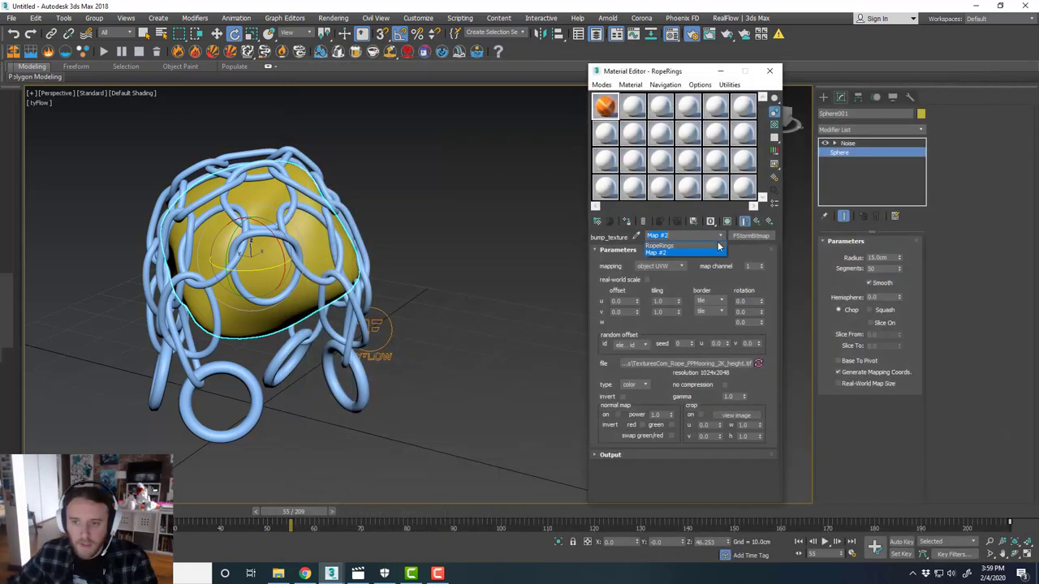
{"action": "left_click", "coordinate": [755, 221]}
{"action": "left_click_drag", "start_coordinate": [697, 315], "coordinate": [699, 108]}
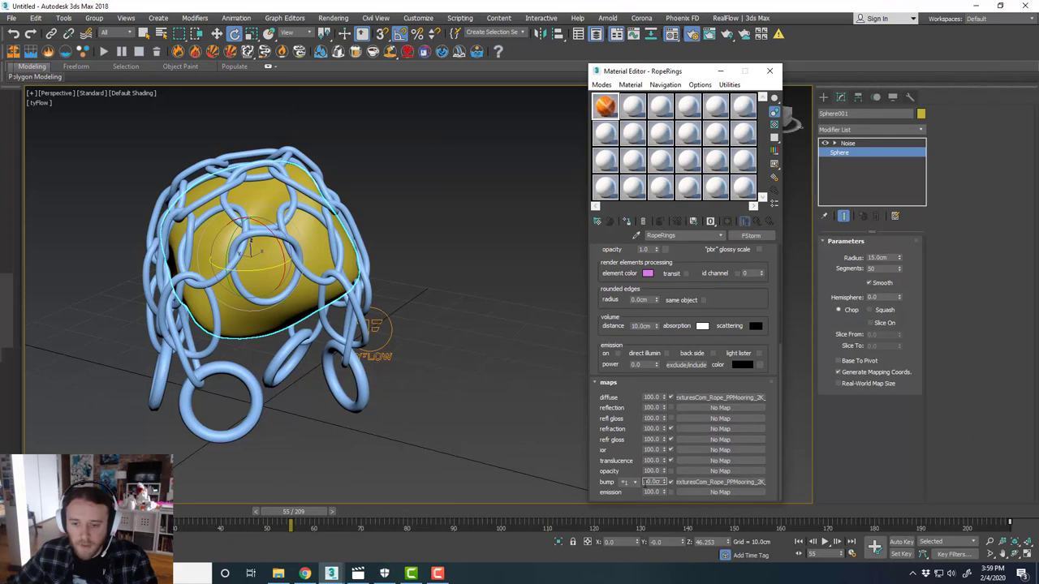
Step: Assign the RopeRings material to the linked rope rings draped over the sphere
{"action": "left_click_drag", "start_coordinate": [645, 483], "coordinate": [683, 481]}
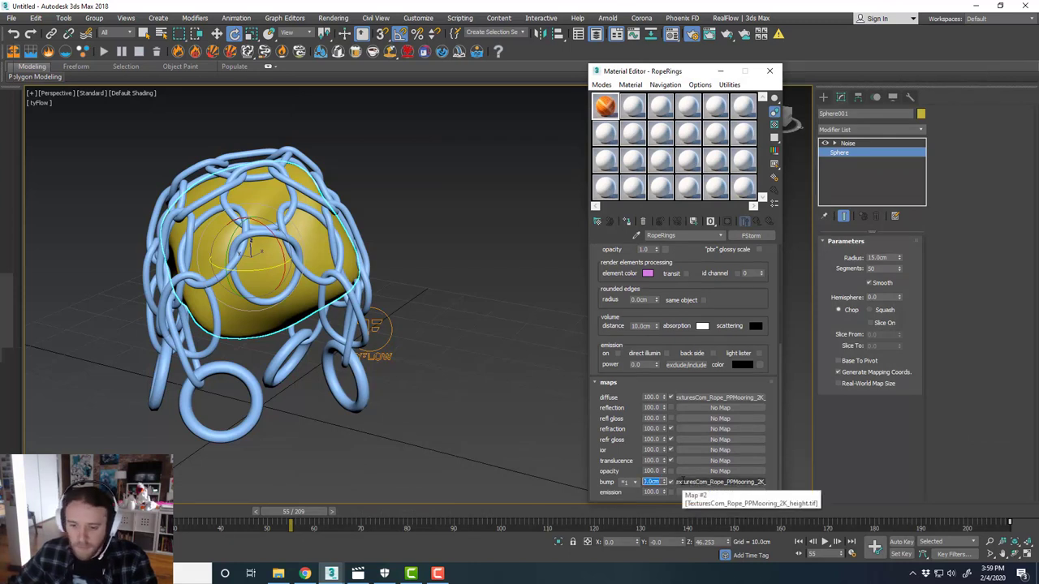
{"action": "scroll", "coordinate": [694, 302], "scroll_direction": "up", "scroll_amount": 10}
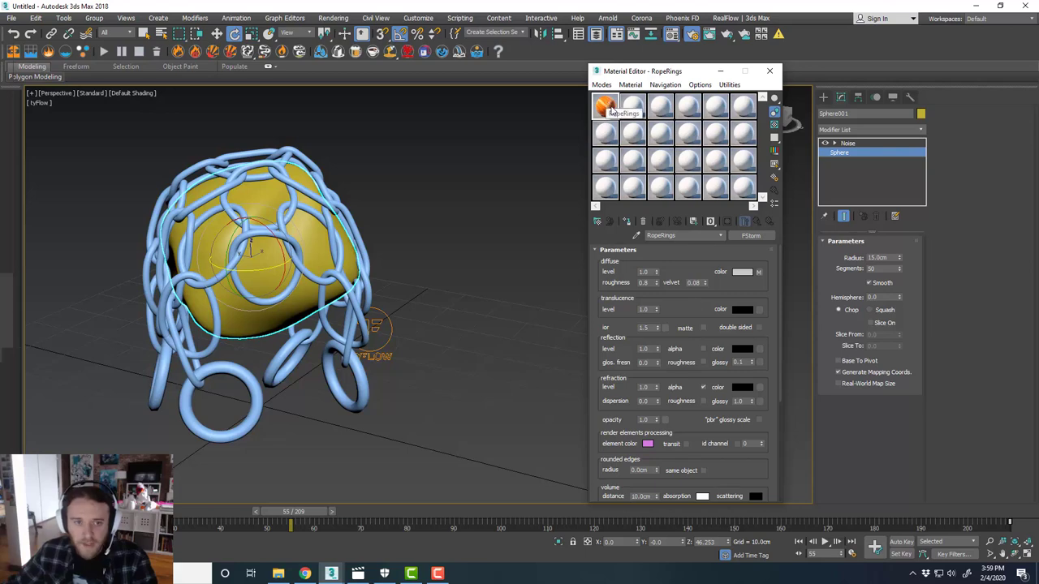
{"action": "scroll", "coordinate": [398, 278], "scroll_direction": "up", "scroll_amount": 3}
{"action": "left_click", "coordinate": [397, 277]}
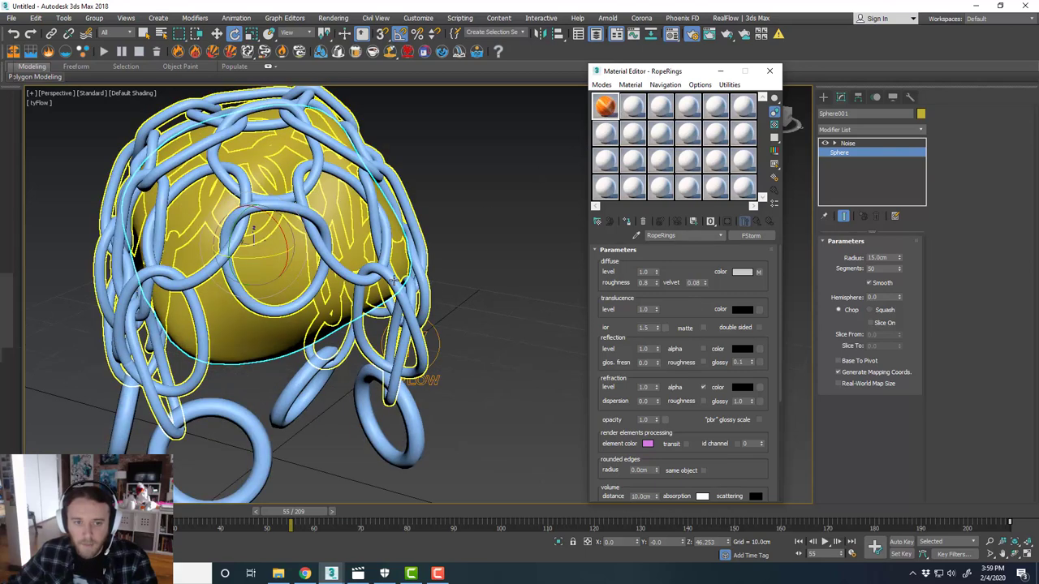
{"action": "left_click", "coordinate": [627, 224]}
{"action": "scroll", "coordinate": [341, 276], "scroll_direction": "up", "scroll_amount": 3}
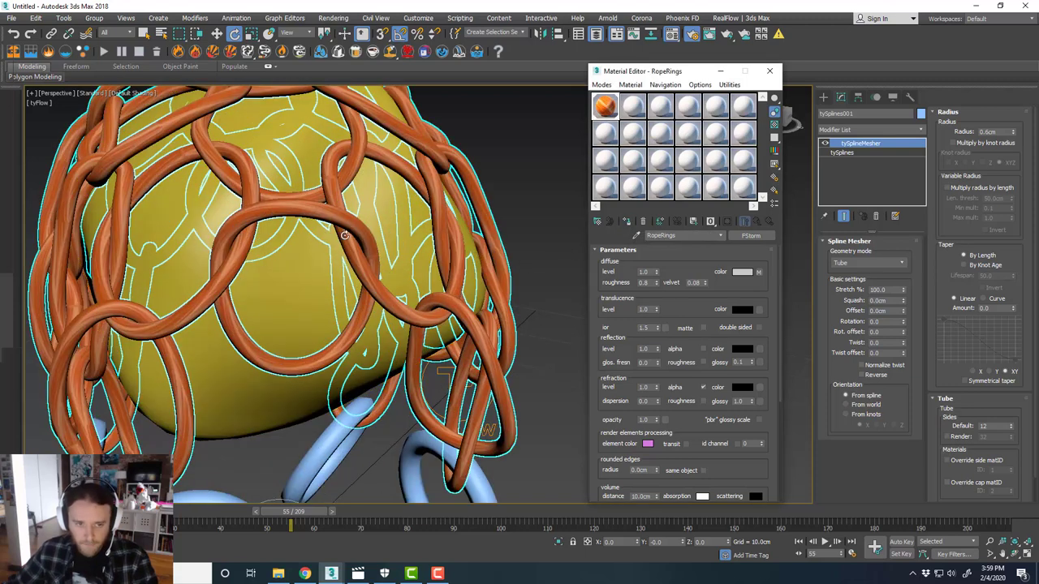
Step: Set the UV multipliers of the rope rings' tySplineMesher to 3.0 for U and 19.7 for V
{"action": "scroll", "coordinate": [419, 289], "scroll_direction": "down", "scroll_amount": 1}
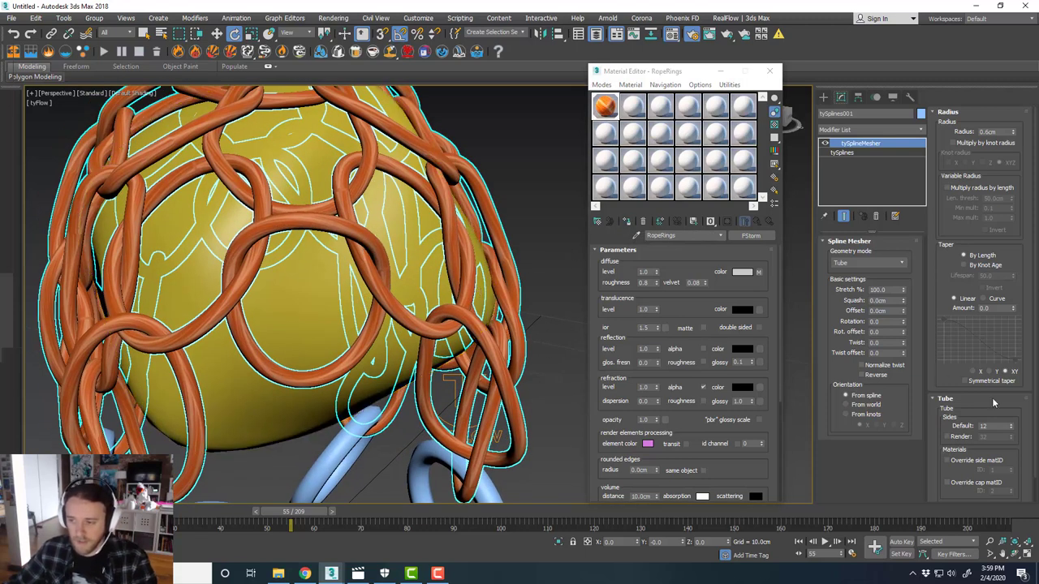
{"action": "scroll", "coordinate": [1014, 446], "scroll_direction": "down", "scroll_amount": 1}
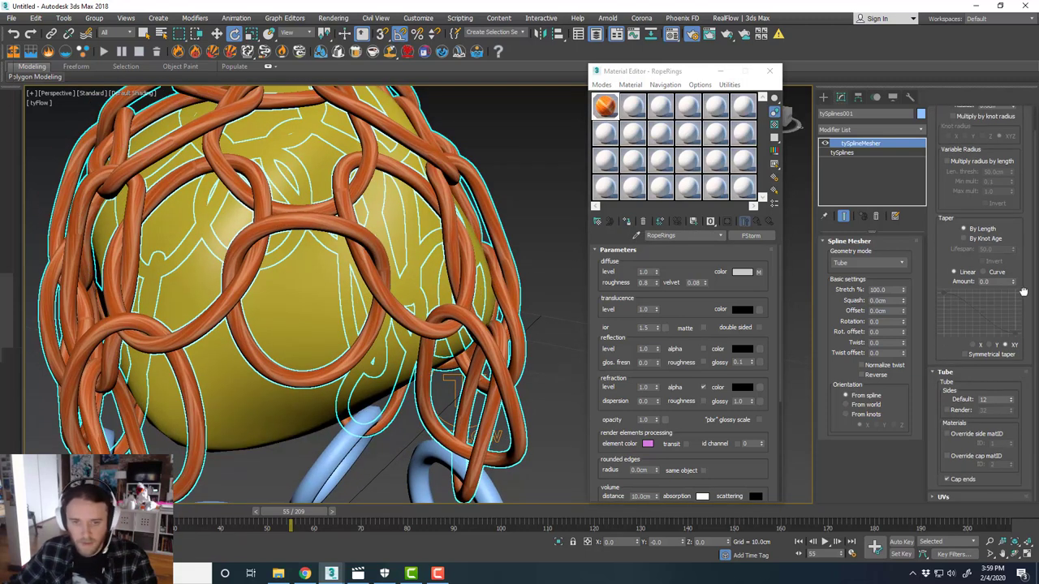
{"action": "left_click", "coordinate": [946, 497]}
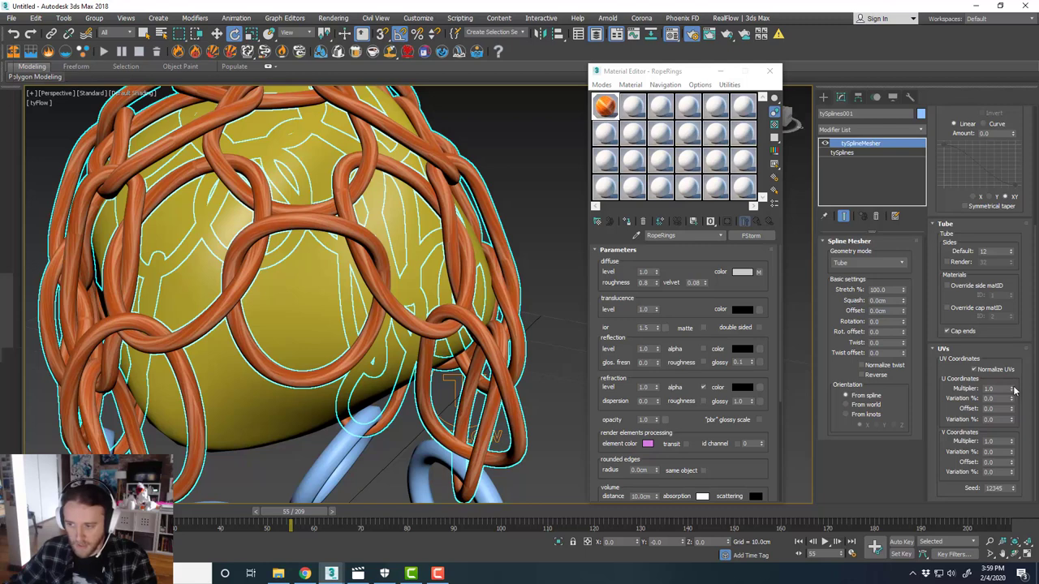
{"action": "left_click_drag", "start_coordinate": [1012, 392], "coordinate": [1008, 361]}
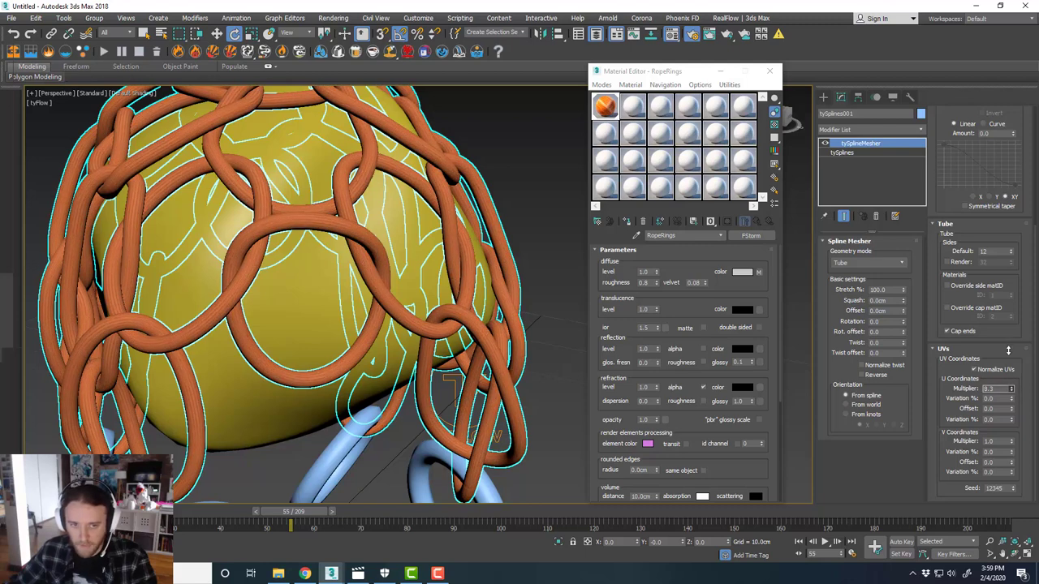
{"action": "left_click_drag", "start_coordinate": [1011, 442], "coordinate": [1011, 369]}
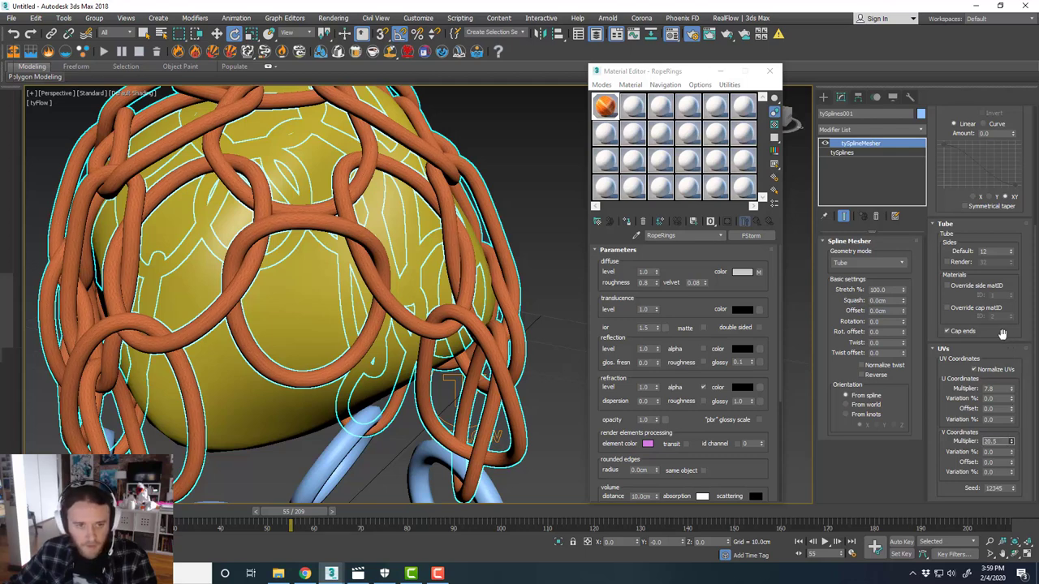
{"action": "scroll", "coordinate": [355, 241], "scroll_direction": "up", "scroll_amount": 3}
{"action": "middle_click_drag", "start_coordinate": [354, 241], "coordinate": [384, 259]}
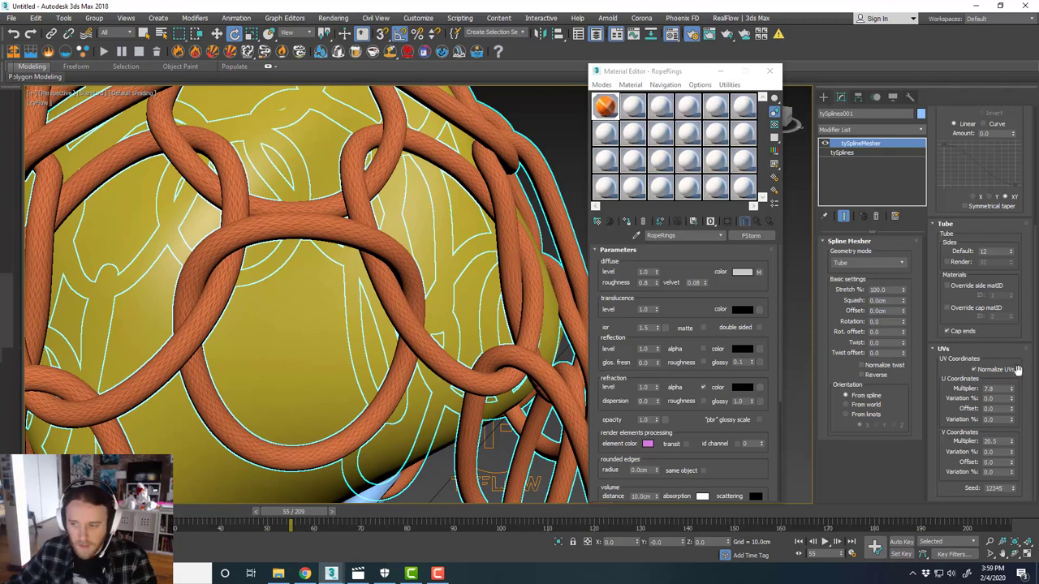
{"action": "left_click_drag", "start_coordinate": [1013, 396], "coordinate": [1015, 447]}
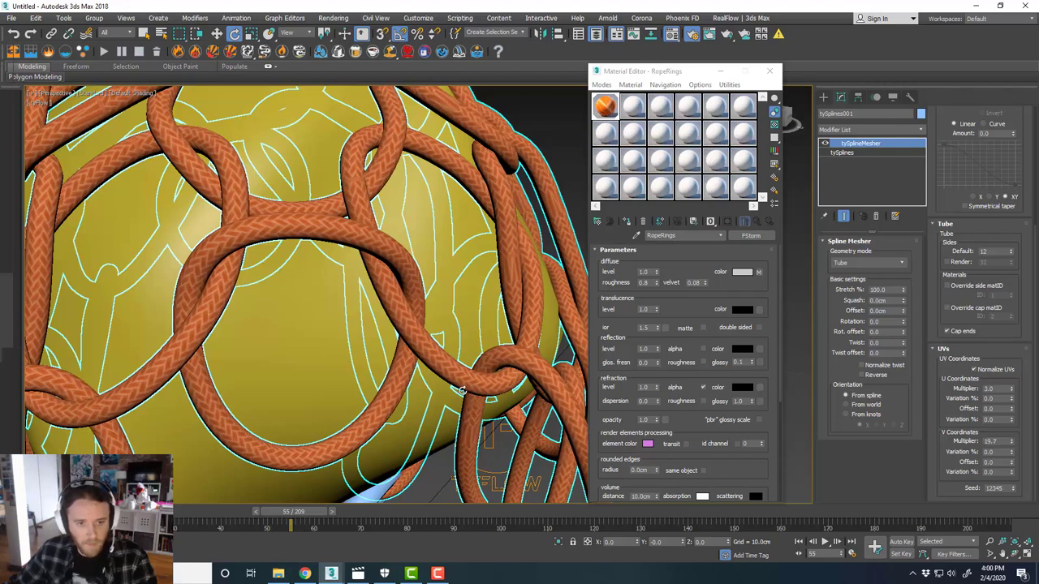
{"action": "scroll", "coordinate": [461, 381], "scroll_direction": "down", "scroll_amount": 3}
{"action": "middle_click_drag", "start_coordinate": [461, 381], "coordinate": [463, 329]}
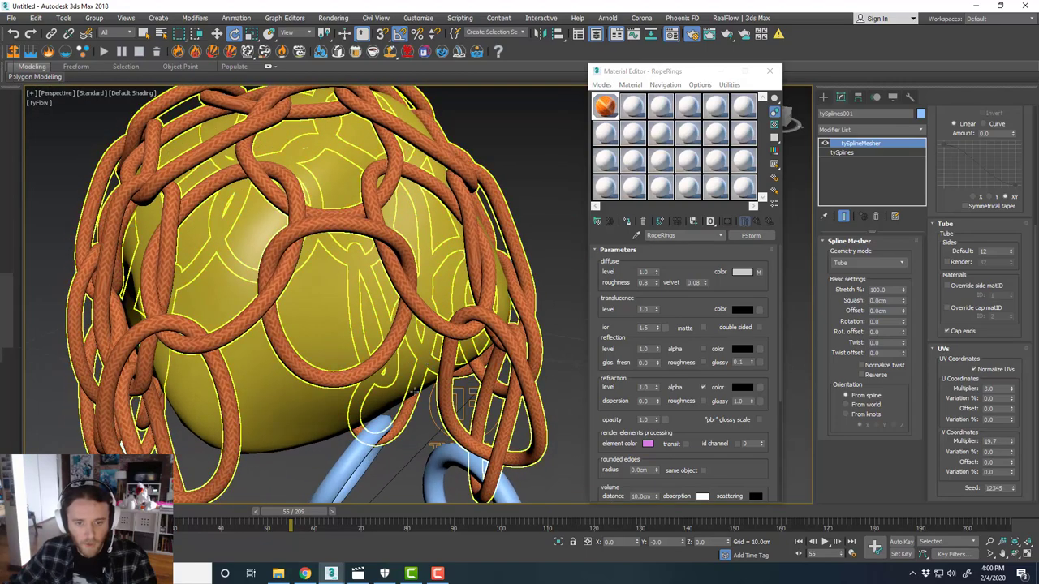
Step: Go to frame 58 and try the From world orientation on the spline mesher, returning it to From spline
{"action": "left_click_drag", "start_coordinate": [308, 516], "coordinate": [325, 492]}
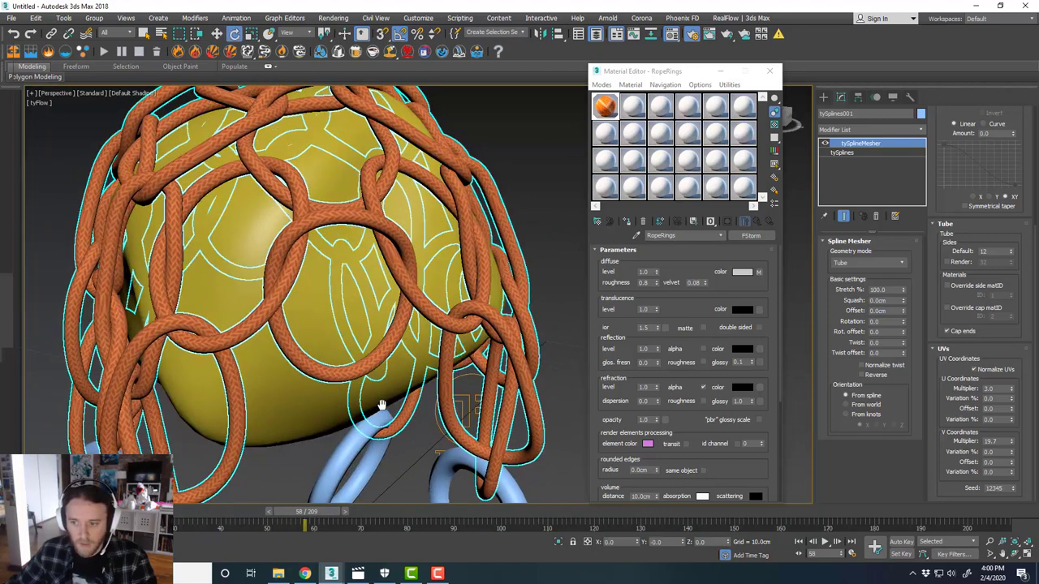
{"action": "left_click", "coordinate": [860, 408]}
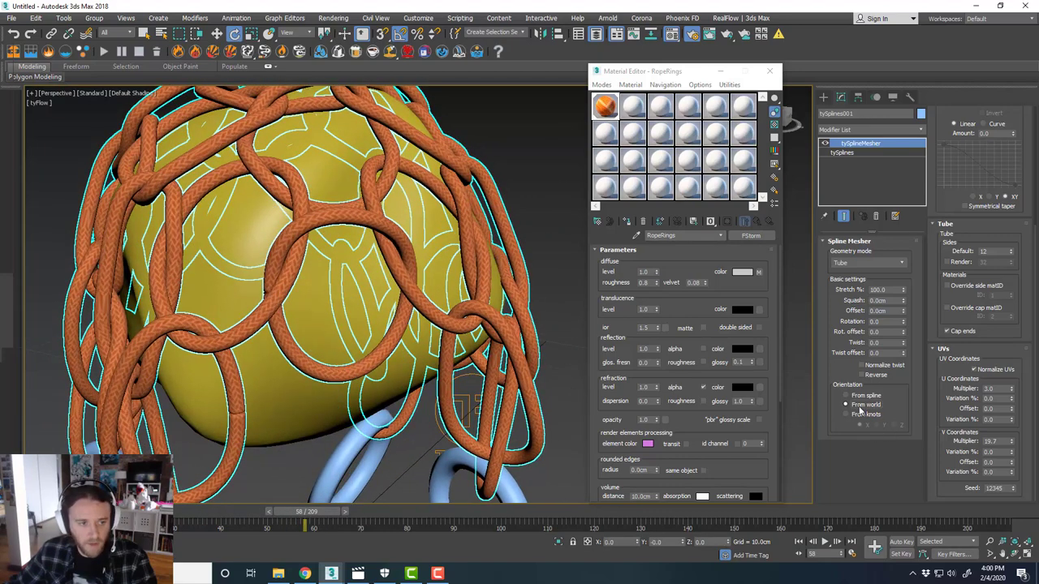
{"action": "left_click", "coordinate": [865, 396]}
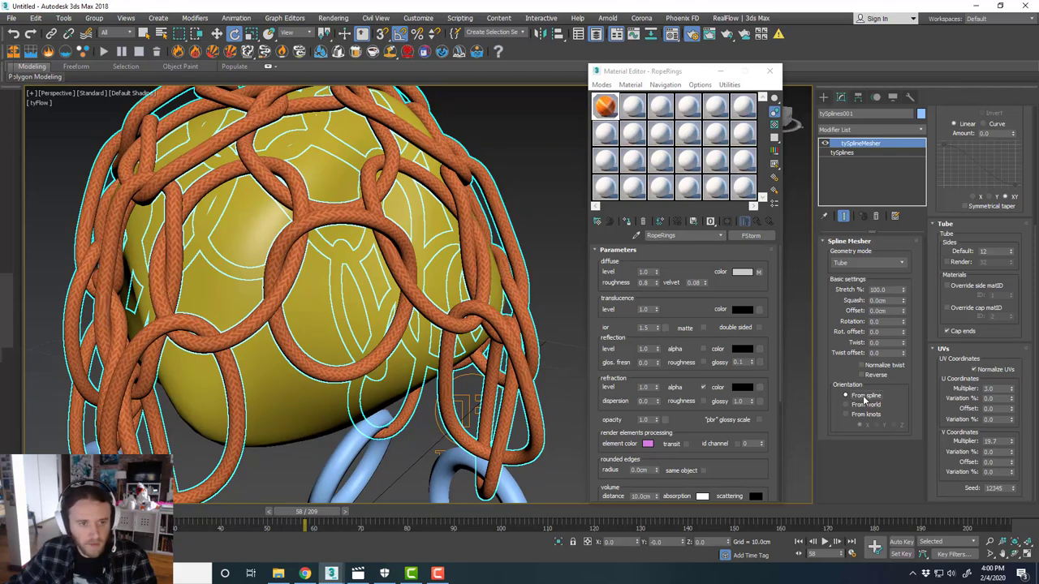
{"action": "left_click", "coordinate": [863, 404]}
{"action": "left_click", "coordinate": [866, 396]}
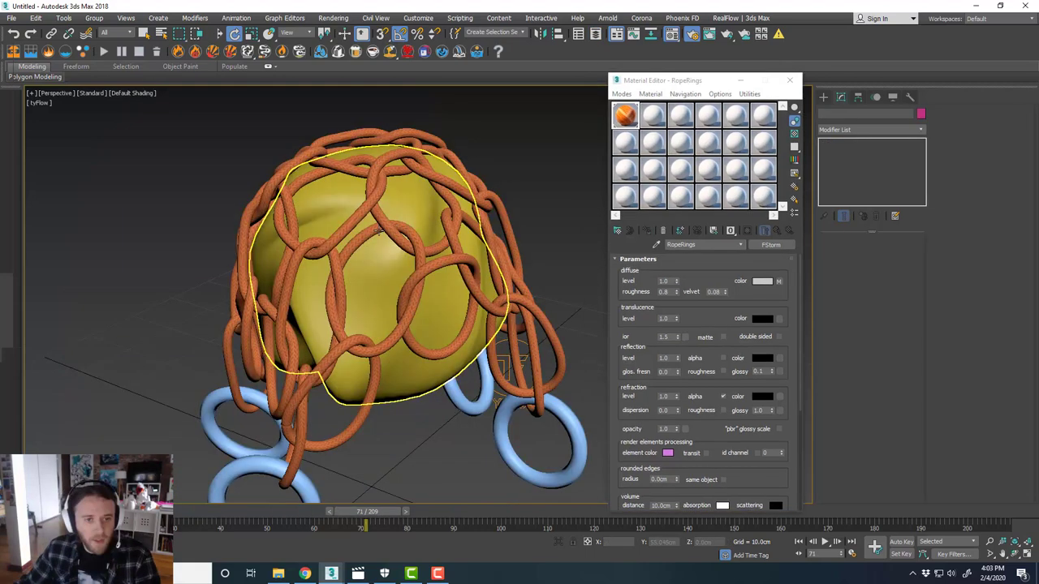
Step: Select the rope rings and turn off Optimize in the interpolation settings of their tySplines base object
{"action": "scroll", "coordinate": [379, 231], "scroll_direction": "up", "scroll_amount": 8}
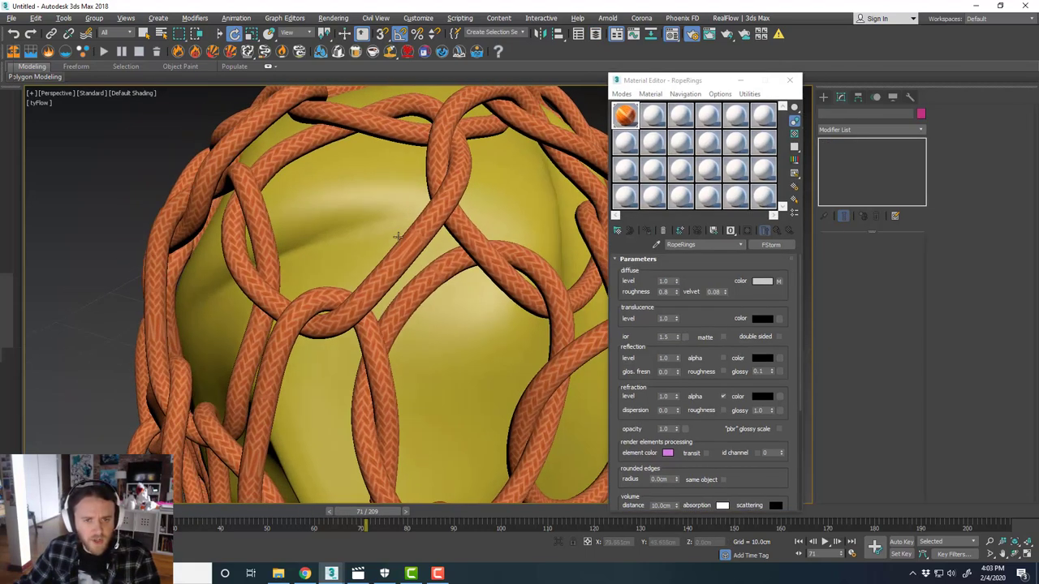
{"action": "scroll", "coordinate": [391, 245], "scroll_direction": "down", "scroll_amount": 4}
{"action": "middle_click_drag", "start_coordinate": [426, 246], "coordinate": [377, 249], "text": "alt"}
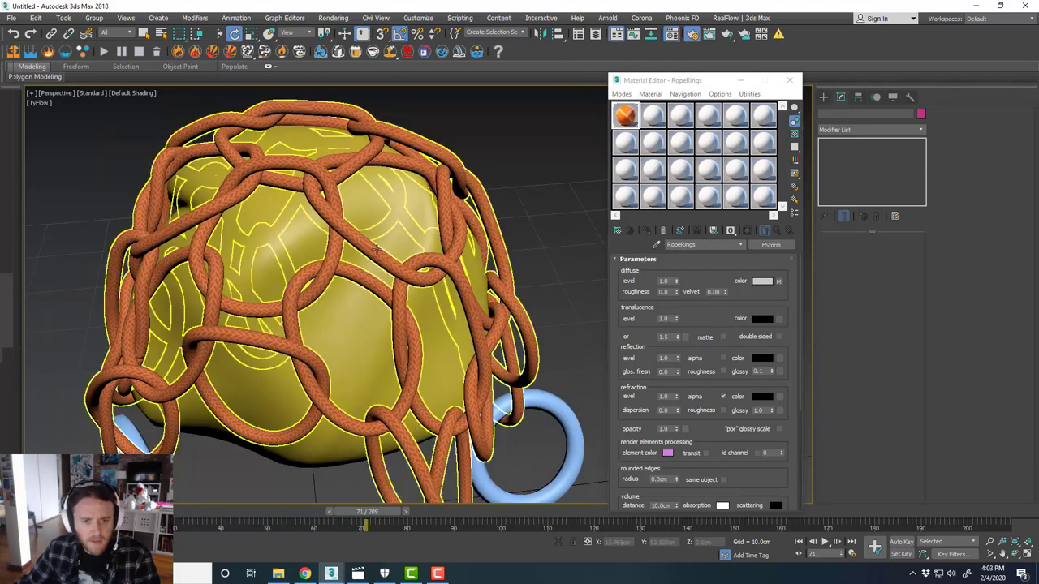
{"action": "scroll", "coordinate": [377, 249], "scroll_direction": "up", "scroll_amount": 3}
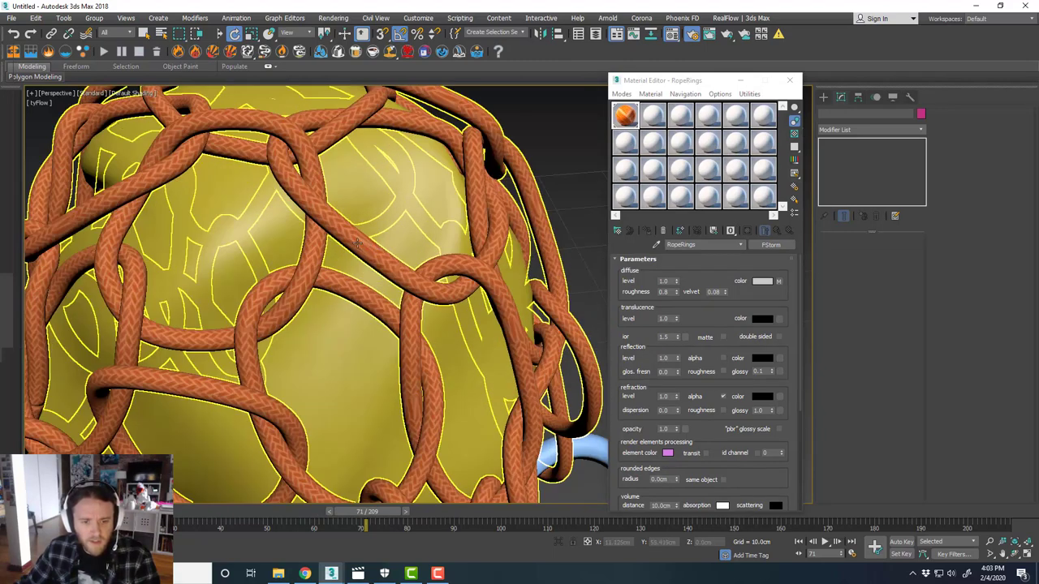
{"action": "scroll", "coordinate": [420, 398], "scroll_direction": "up", "scroll_amount": 3}
{"action": "scroll", "coordinate": [420, 392], "scroll_direction": "down", "scroll_amount": 5}
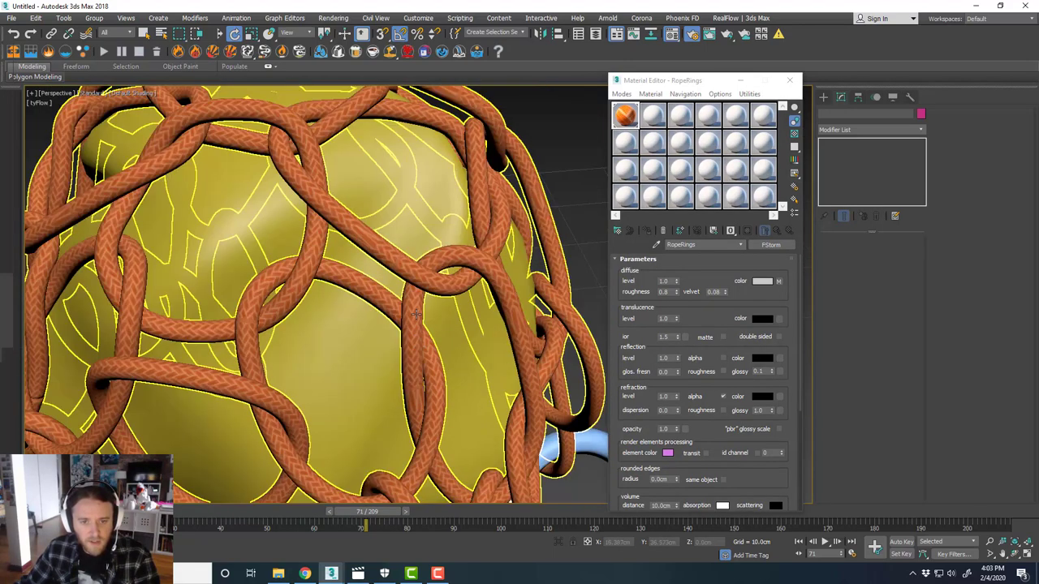
{"action": "middle_click_drag", "start_coordinate": [417, 314], "coordinate": [422, 329]}
{"action": "left_click", "coordinate": [563, 209]}
{"action": "left_click", "coordinate": [564, 212]}
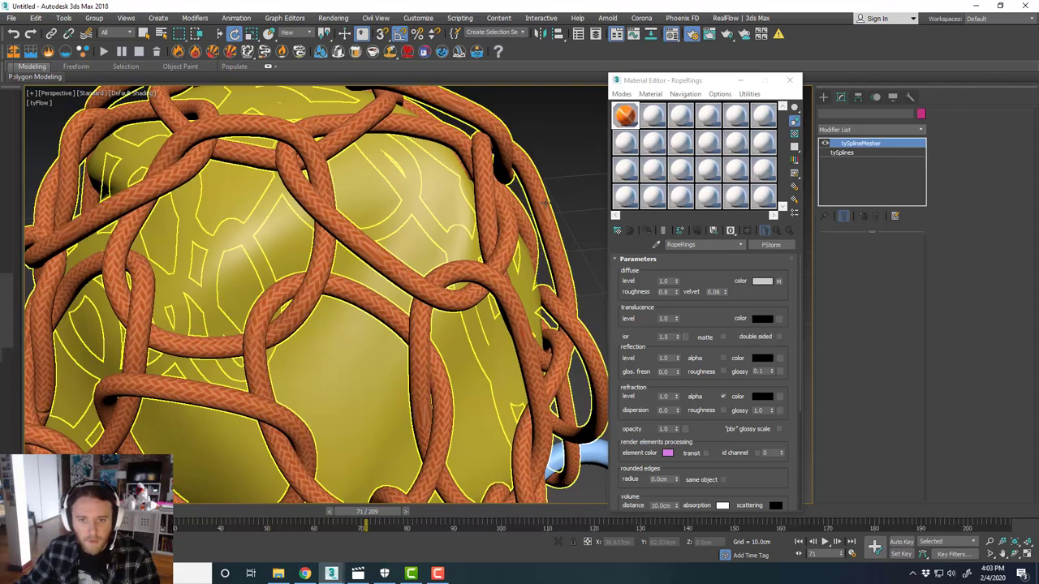
{"action": "left_click", "coordinate": [857, 154]}
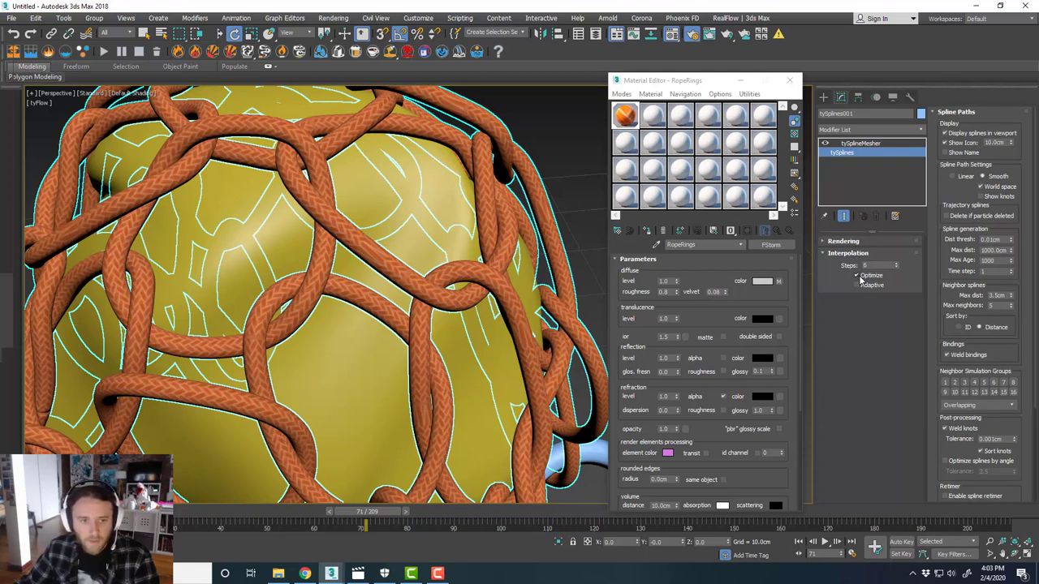
{"action": "left_click", "coordinate": [859, 276]}
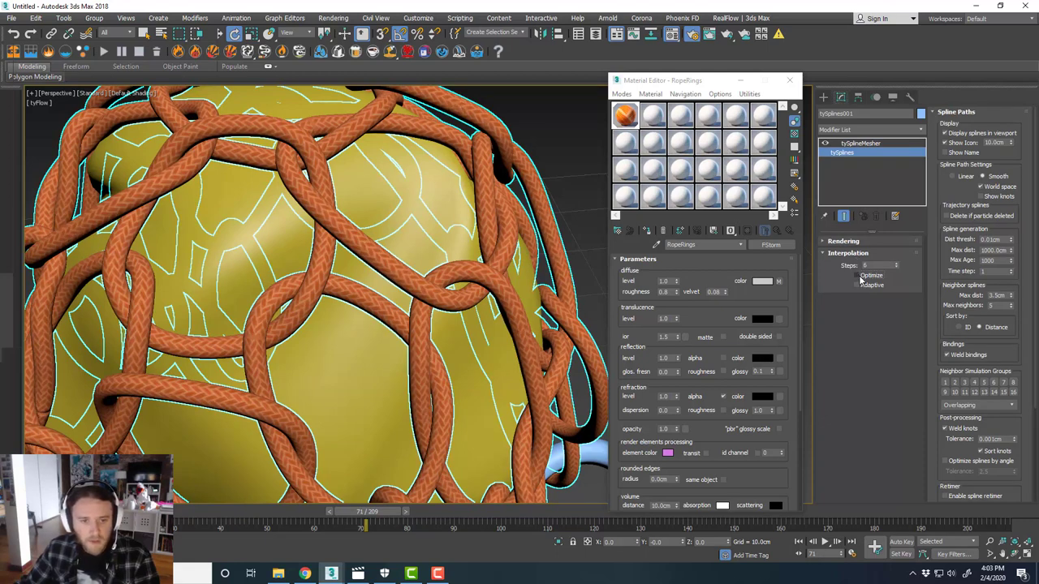
Step: Display edged faces in the perspective view and examine the mesh subdivision of the rope rings
{"action": "middle_click_drag", "start_coordinate": [402, 265], "coordinate": [424, 232], "text": "alt"}
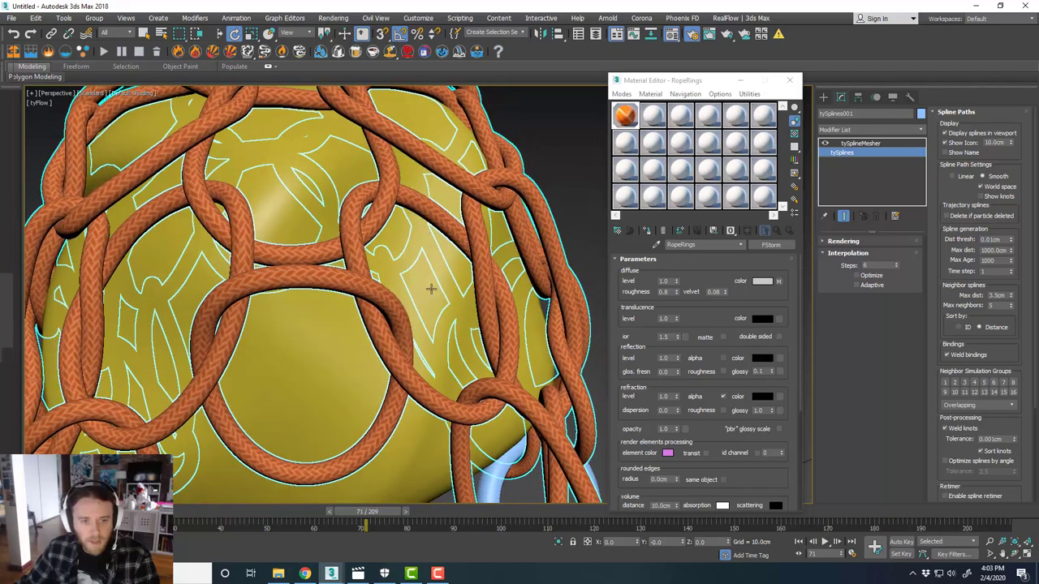
{"action": "middle_click_drag", "start_coordinate": [498, 250], "coordinate": [248, 148], "text": "alt"}
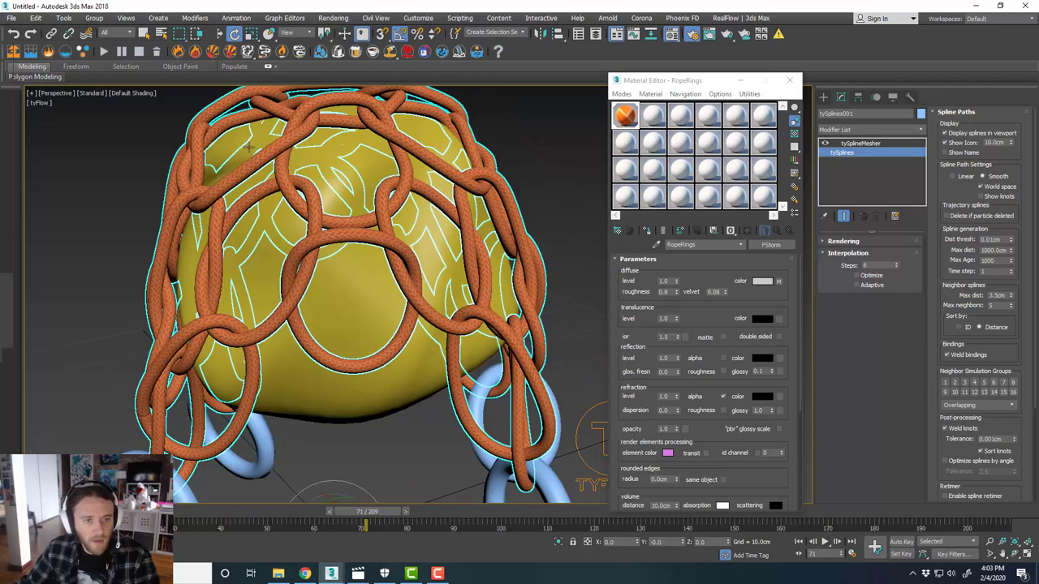
{"action": "left_click", "coordinate": [130, 95]}
{"action": "left_click", "coordinate": [183, 202]}
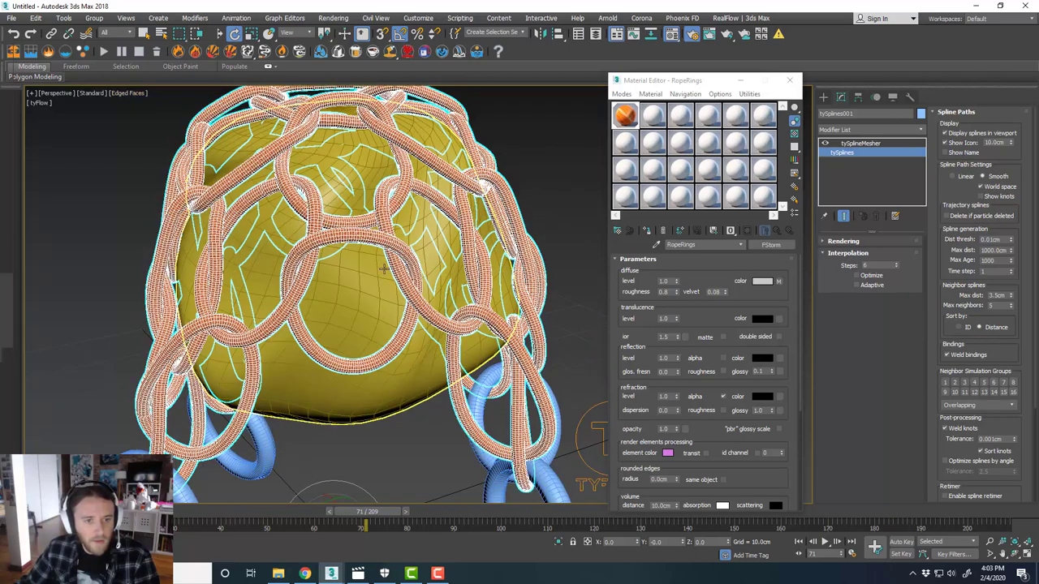
{"action": "scroll", "coordinate": [490, 273], "scroll_direction": "up", "scroll_amount": 3}
{"action": "scroll", "coordinate": [490, 273], "scroll_direction": "up", "scroll_amount": 2}
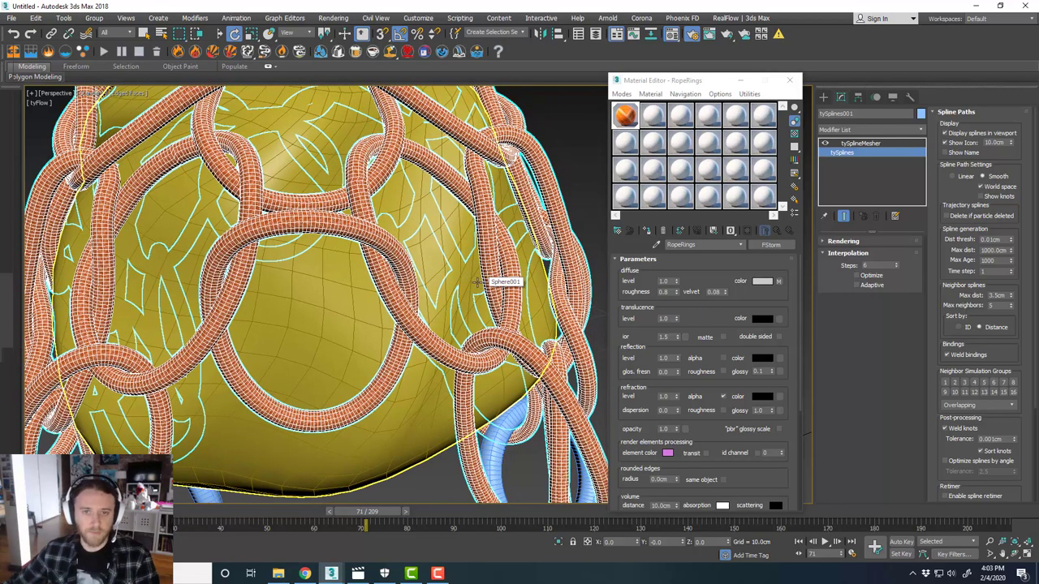
{"action": "scroll", "coordinate": [468, 276], "scroll_direction": "down", "scroll_amount": 4}
{"action": "middle_click_drag", "start_coordinate": [468, 276], "coordinate": [486, 280], "text": "alt"}
{"action": "middle_click_drag", "start_coordinate": [405, 329], "coordinate": [385, 325], "text": "alt"}
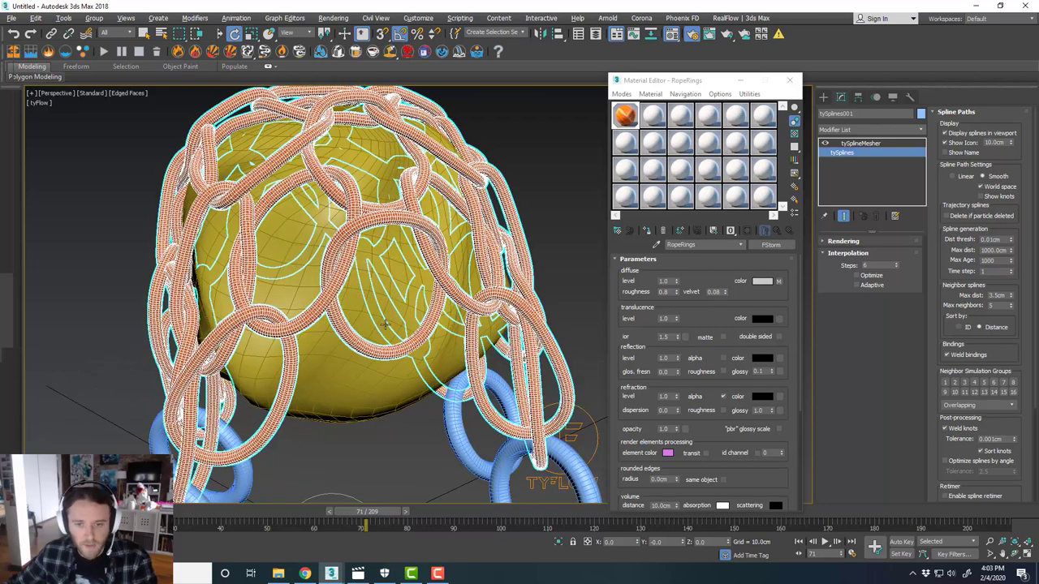
Step: Turn off the edged faces display and inspect the braided texture on the rope rings up close
{"action": "left_click", "coordinate": [133, 92]}
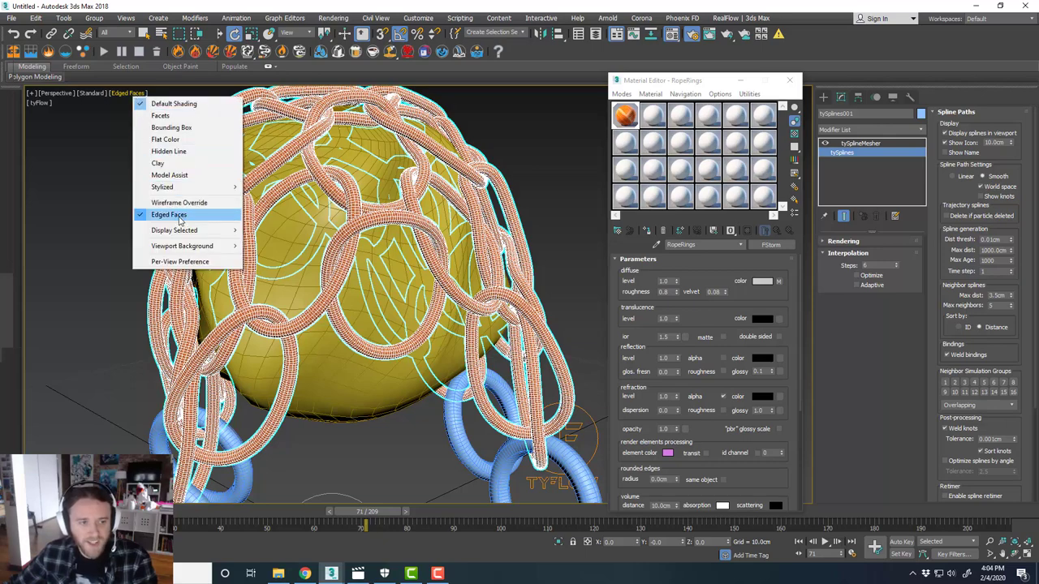
{"action": "left_click", "coordinate": [180, 215]}
{"action": "middle_click_drag", "start_coordinate": [439, 295], "coordinate": [425, 278], "text": "alt"}
{"action": "scroll", "coordinate": [411, 246], "scroll_direction": "up", "scroll_amount": 3}
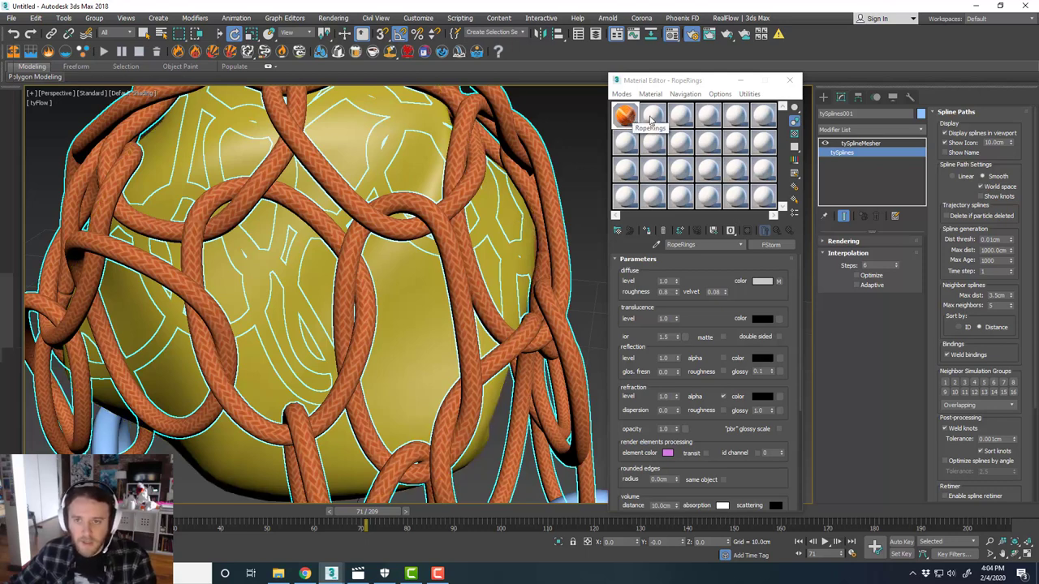
Step: Name the second sample material RopeRings_Multi and convert it to a Multi/Sub-Object material, discarding the old material
{"action": "left_click", "coordinate": [651, 117]}
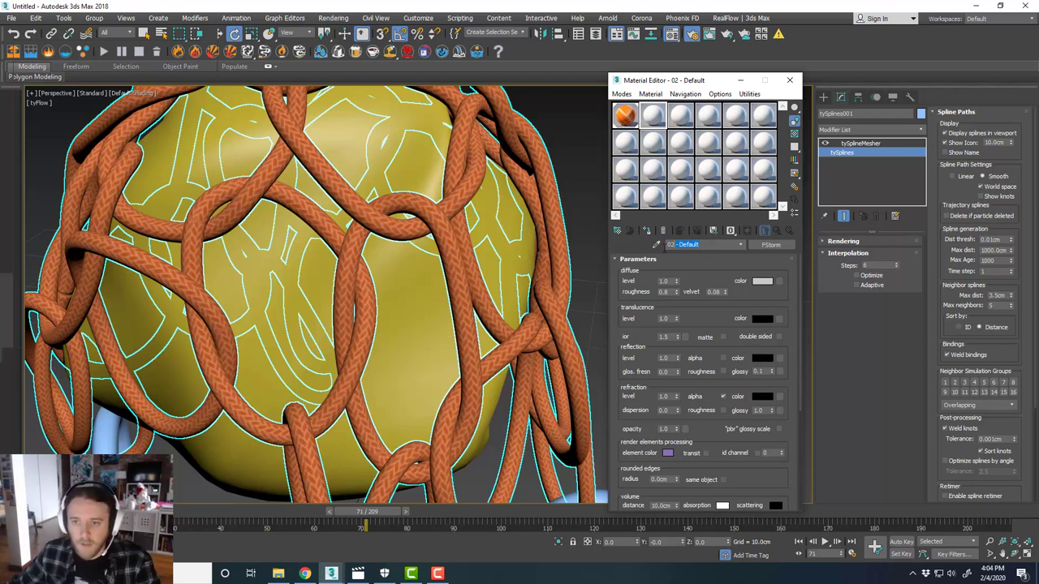
{"action": "type", "text": "Ro"}
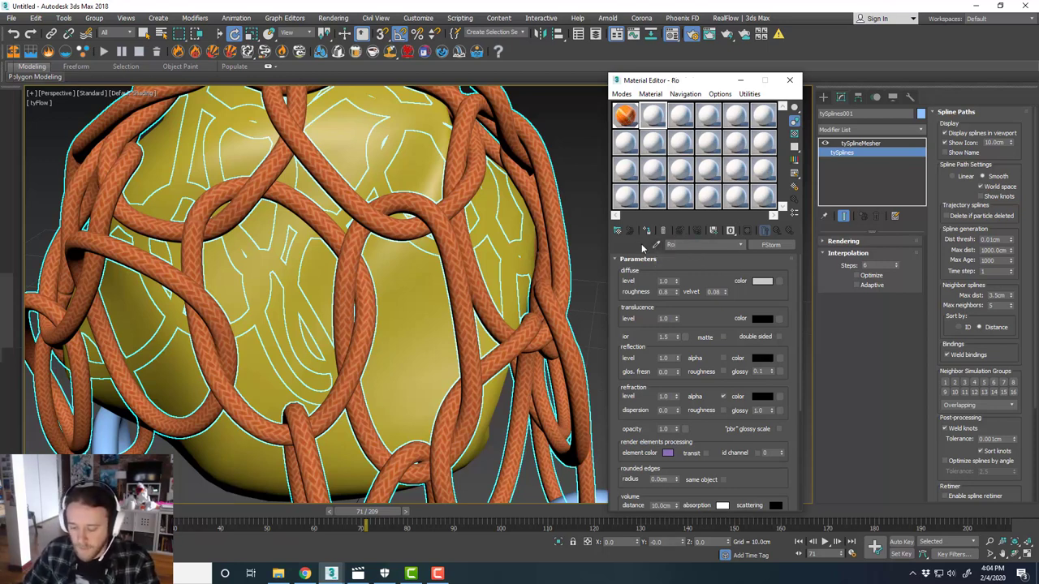
{"action": "type", "text": "peRings_Multi"}
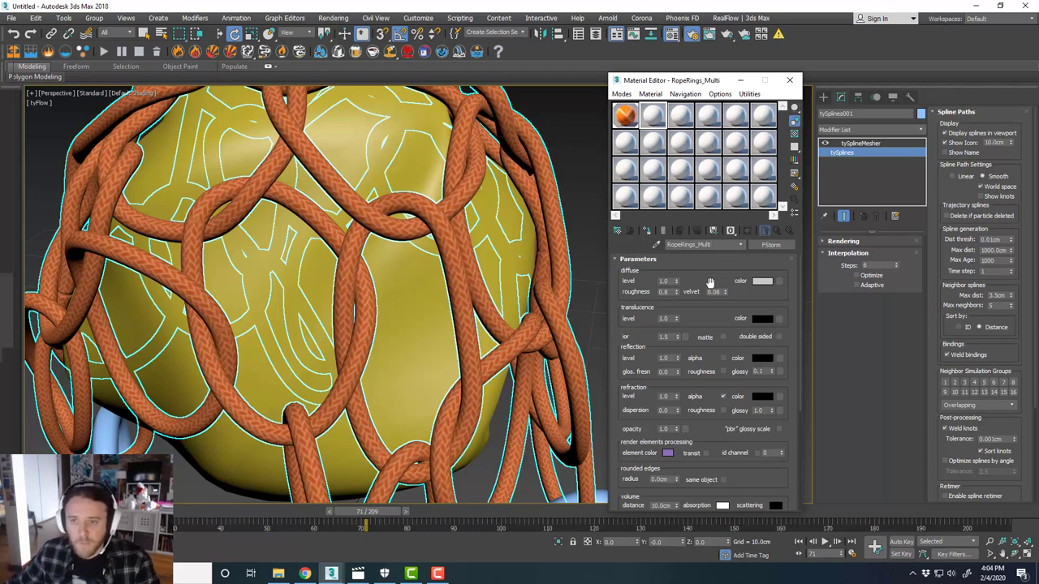
{"action": "left_click", "coordinate": [771, 245]}
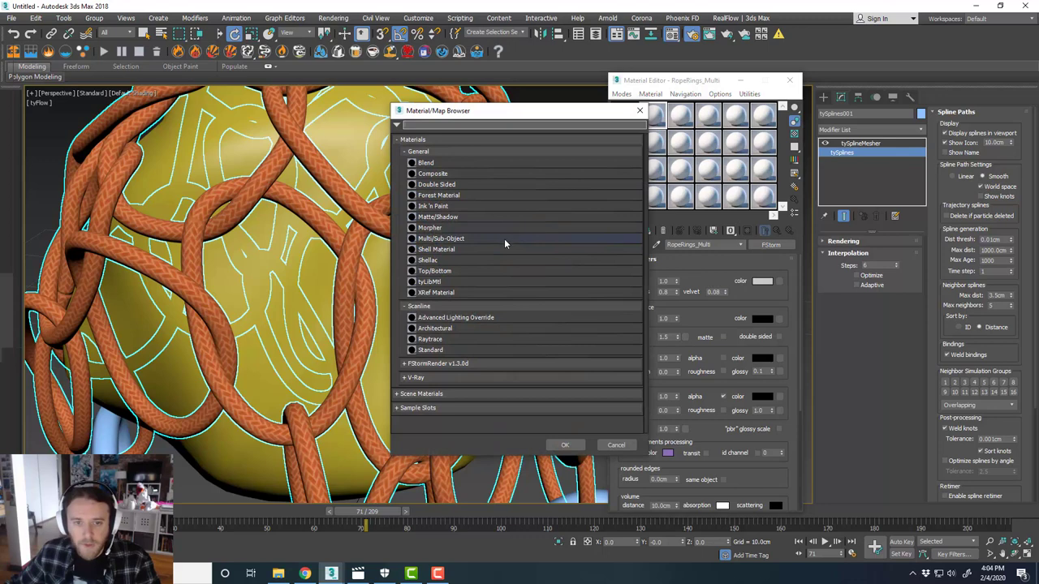
{"action": "double_click", "coordinate": [504, 239]}
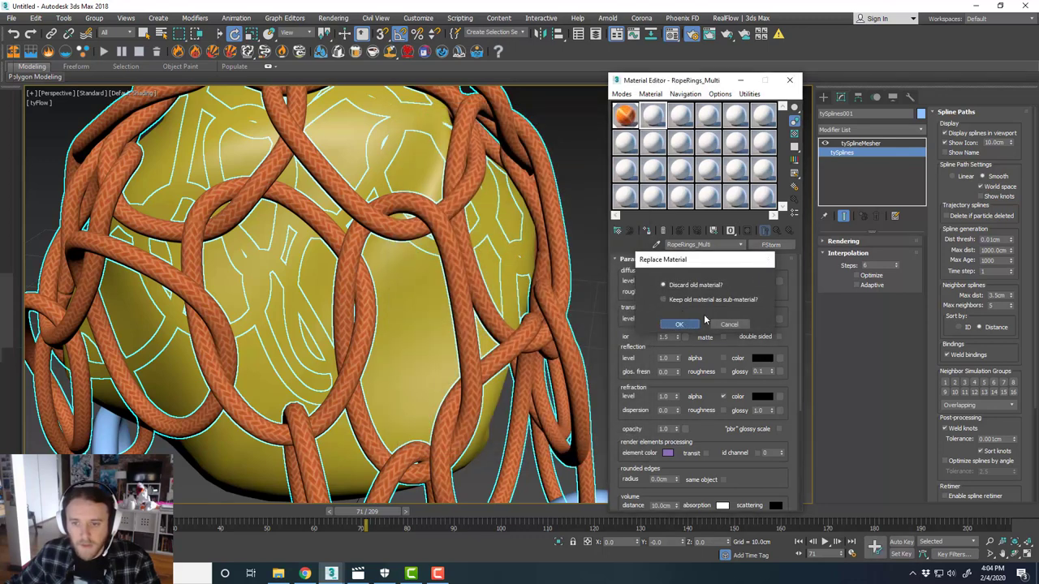
{"action": "key", "text": "Return"}
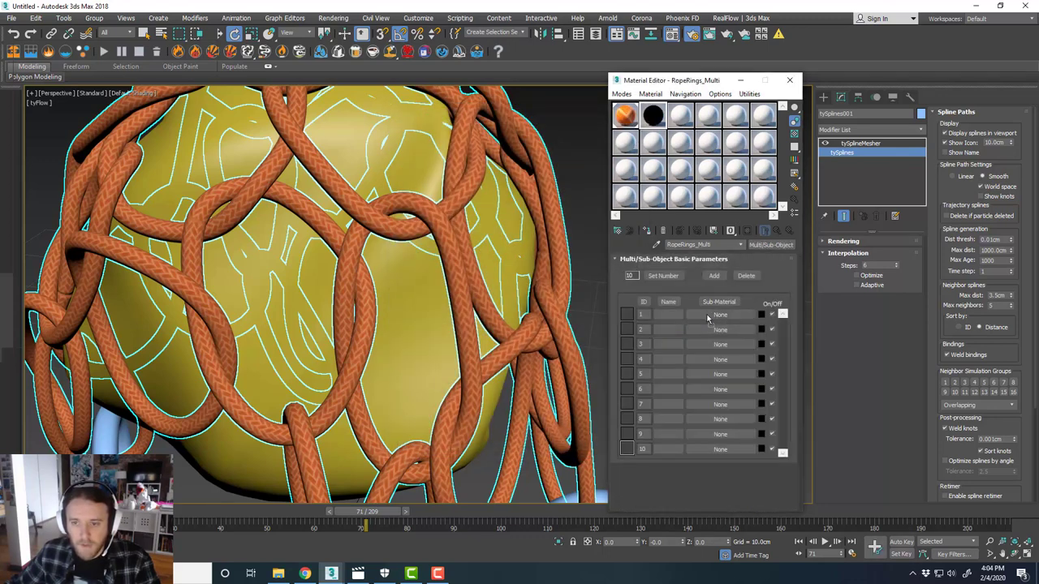
Step: Copy the RopeRings material into sub-material 1 of RopeRings_Multi and set the number of materials to 3
{"action": "left_click_drag", "start_coordinate": [707, 315], "coordinate": [708, 317]}
{"action": "left_click", "coordinate": [693, 298]}
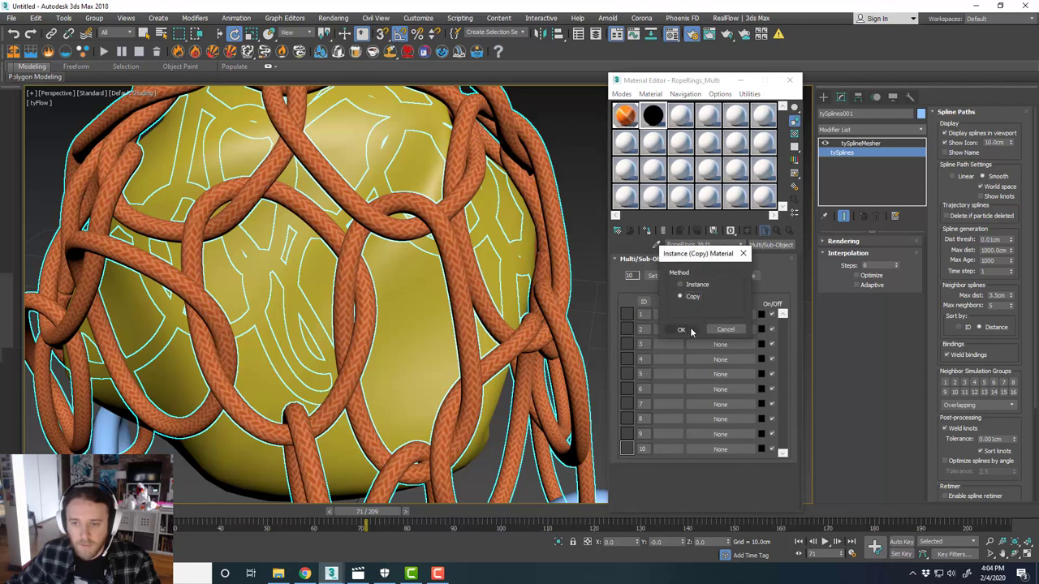
{"action": "left_click", "coordinate": [686, 329]}
{"action": "left_click", "coordinate": [665, 276]}
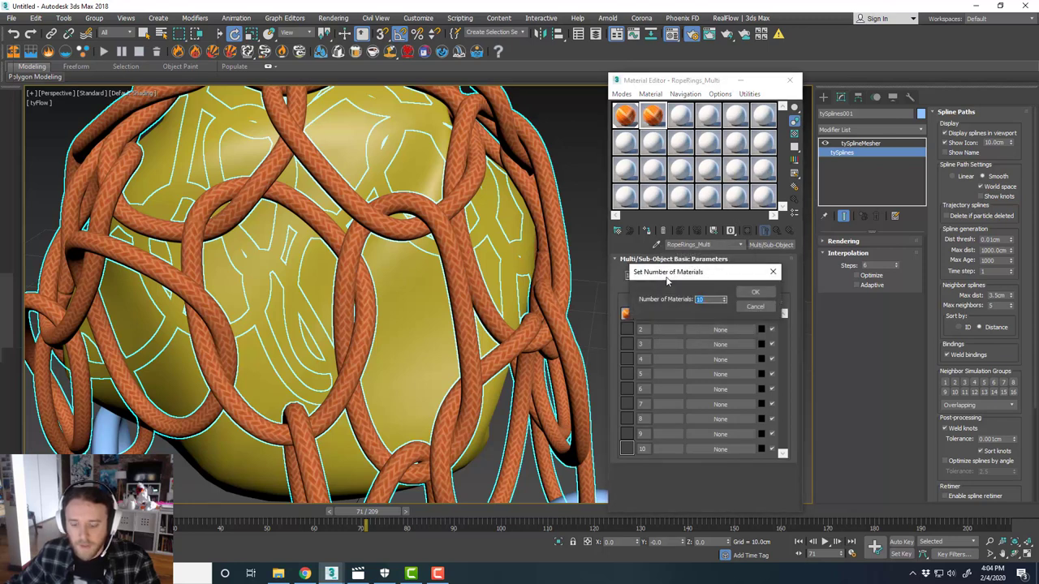
{"action": "type", "text": "3"}
{"action": "key", "text": "Return"}
Step: Wrap the diffuse bitmap of sub-material 1 in an FStormColorCorrection map, keeping the old map as a sub-map, and check its bitmap input
{"action": "left_click", "coordinate": [723, 314]}
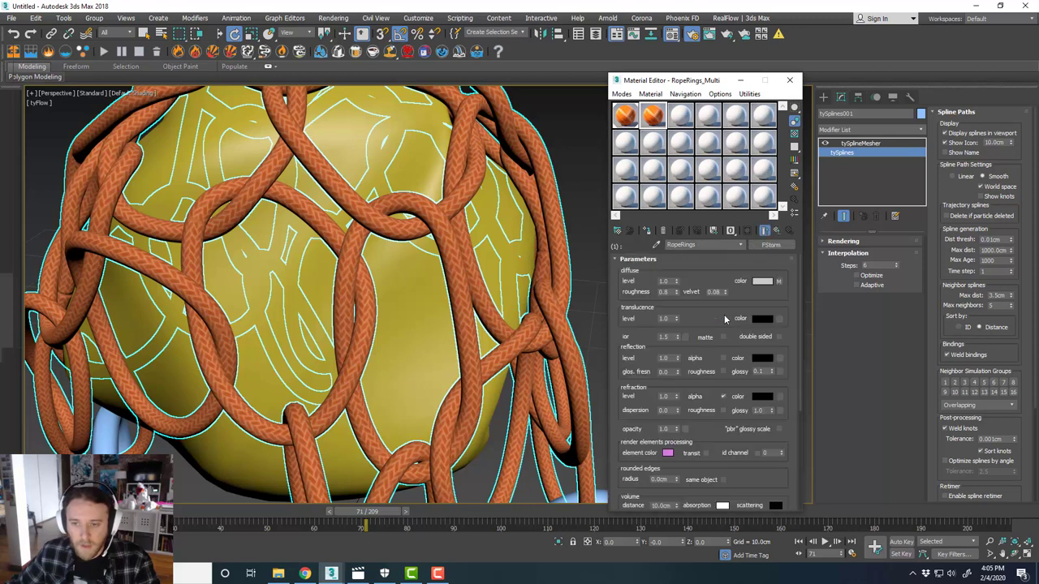
{"action": "left_click", "coordinate": [778, 281]}
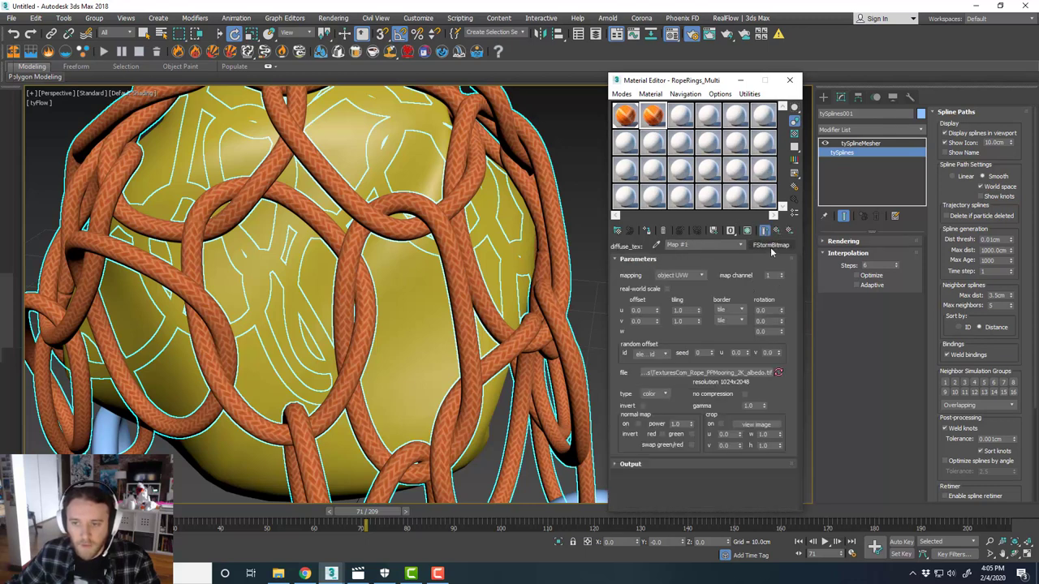
{"action": "left_click", "coordinate": [770, 245]}
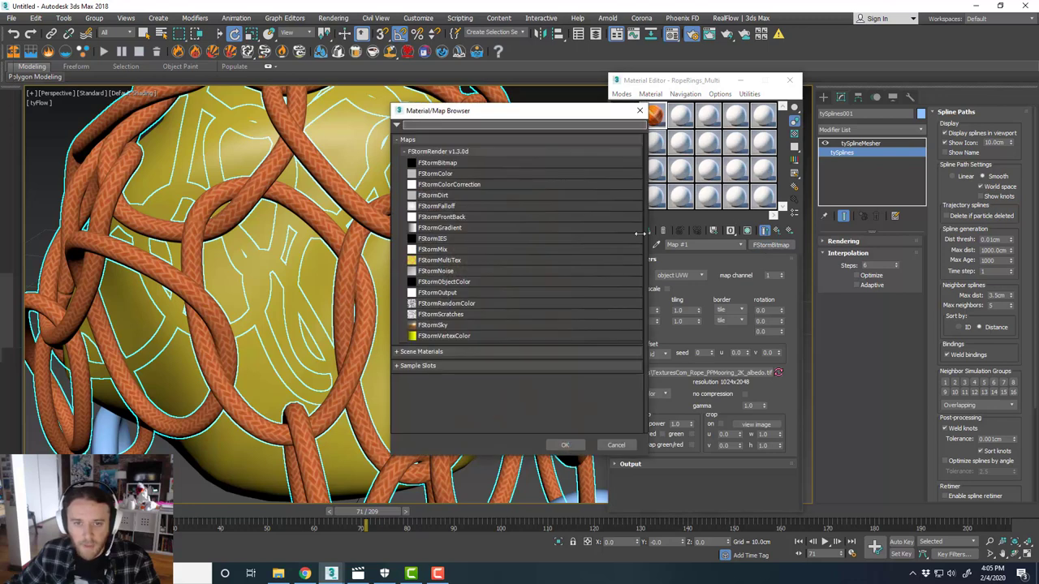
{"action": "double_click", "coordinate": [457, 185]}
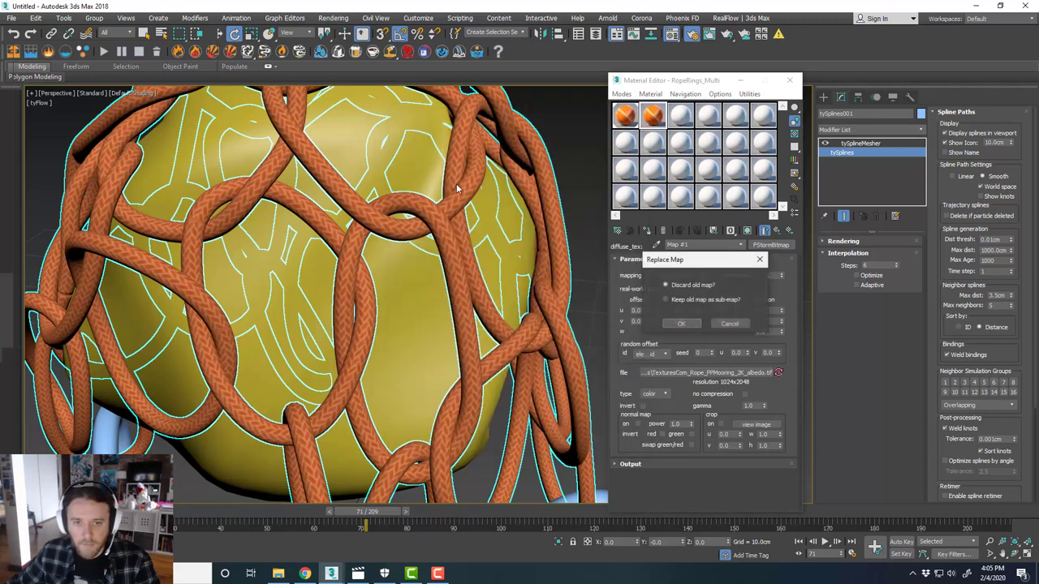
{"action": "left_click", "coordinate": [686, 300]}
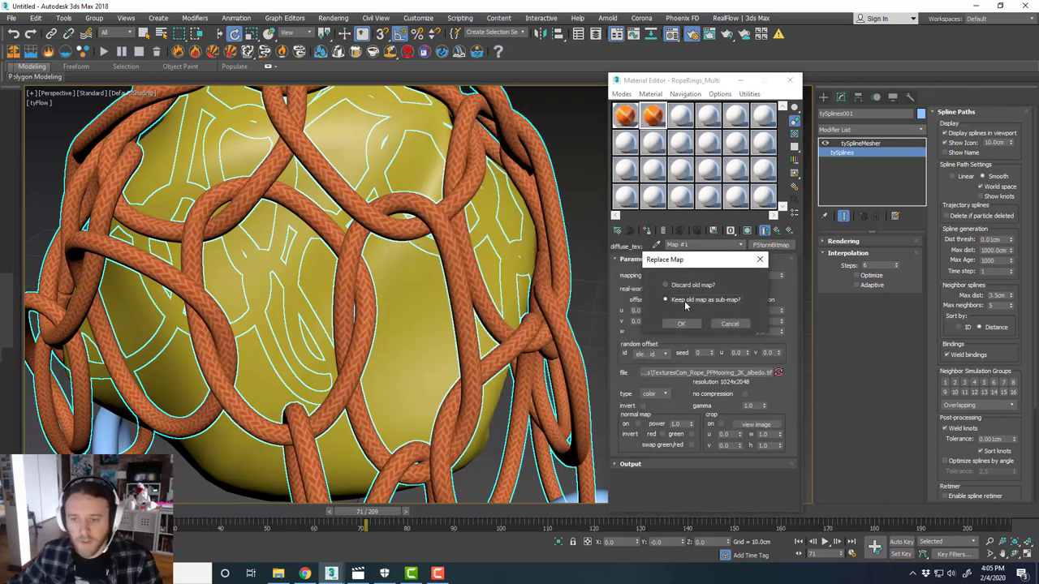
{"action": "left_click", "coordinate": [680, 324]}
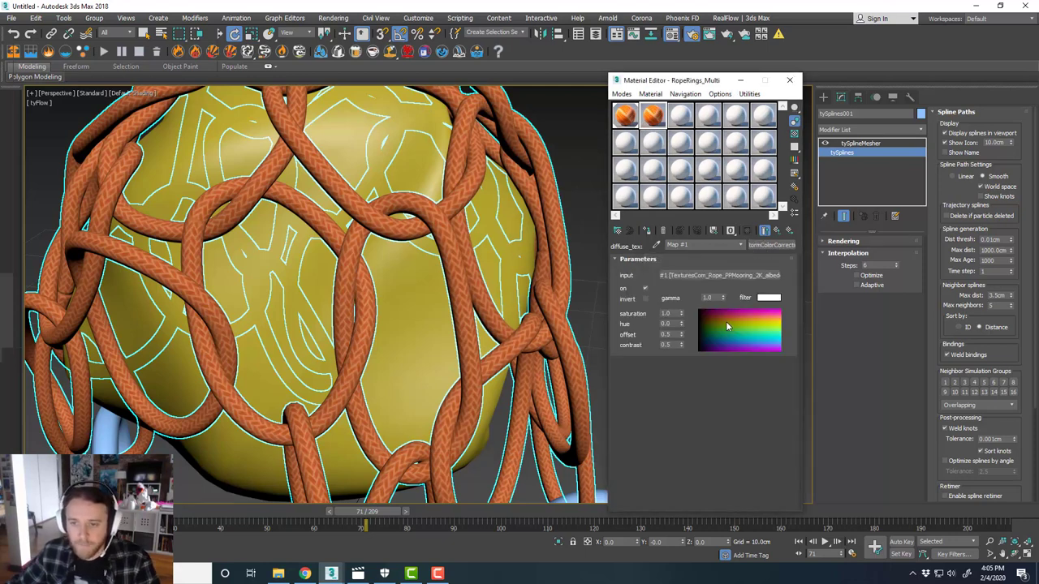
{"action": "left_click", "coordinate": [714, 276]}
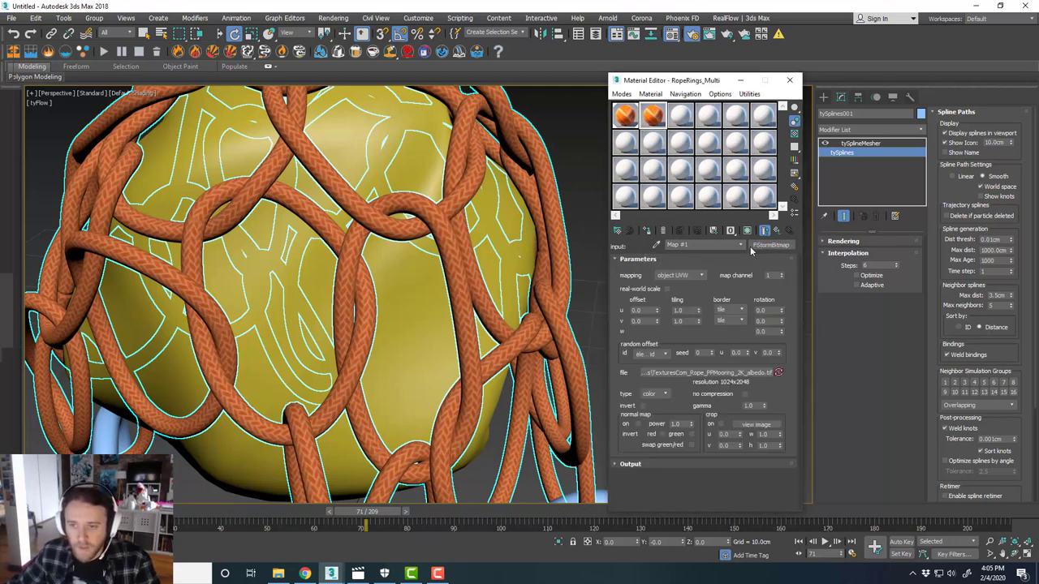
{"action": "left_click", "coordinate": [740, 245]}
{"action": "left_click", "coordinate": [737, 266]}
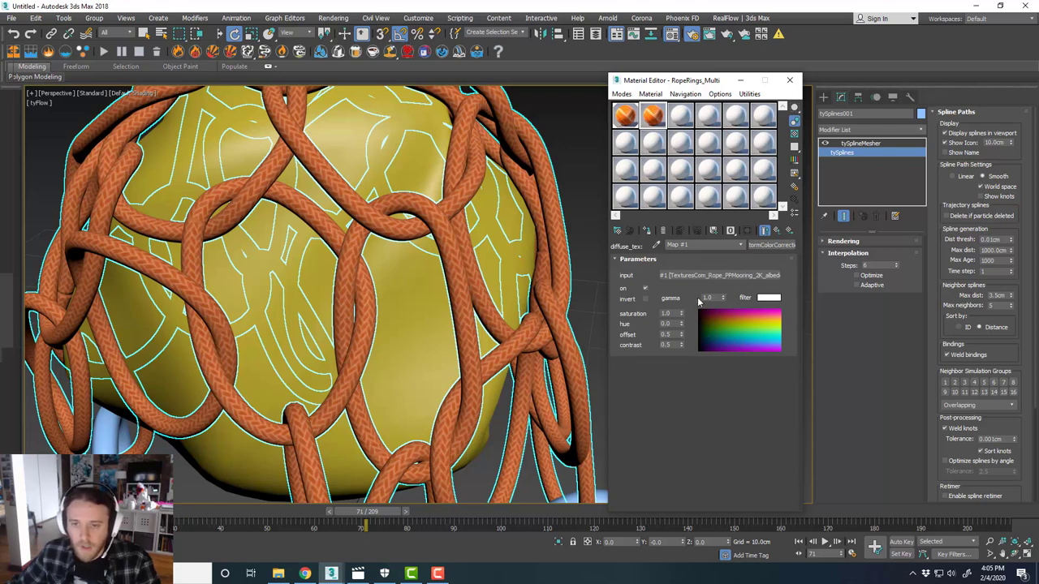
Step: Tint sub-material 1 yellow with color correction saturation 0.56 and hue 0.13, checking it in an enlarged material preview
{"action": "left_click_drag", "start_coordinate": [682, 317], "coordinate": [682, 332]}
{"action": "double_click", "coordinate": [653, 123]}
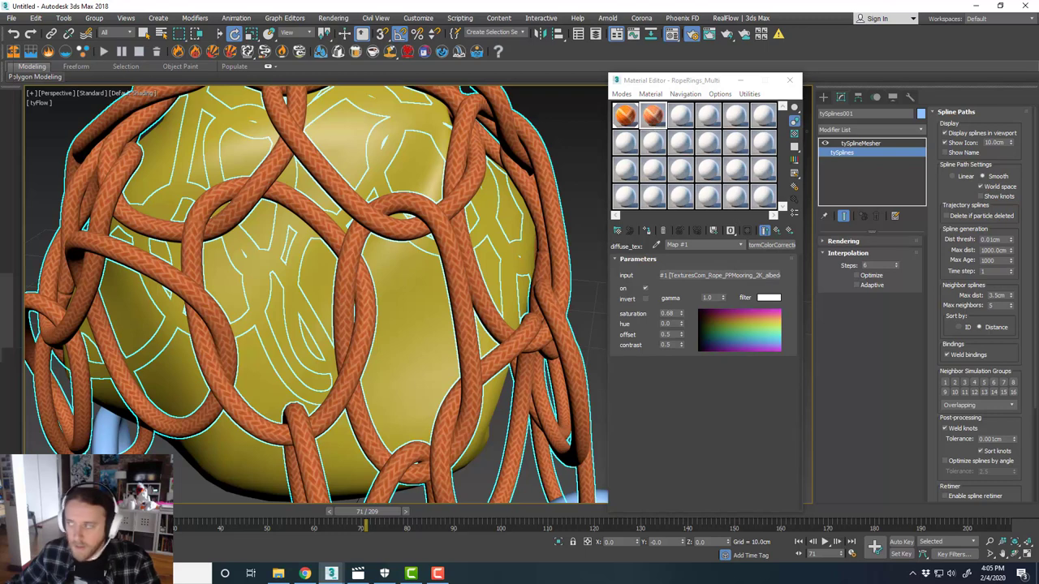
{"action": "double_click", "coordinate": [654, 116]}
{"action": "left_click_drag", "start_coordinate": [689, 171], "coordinate": [470, 171]}
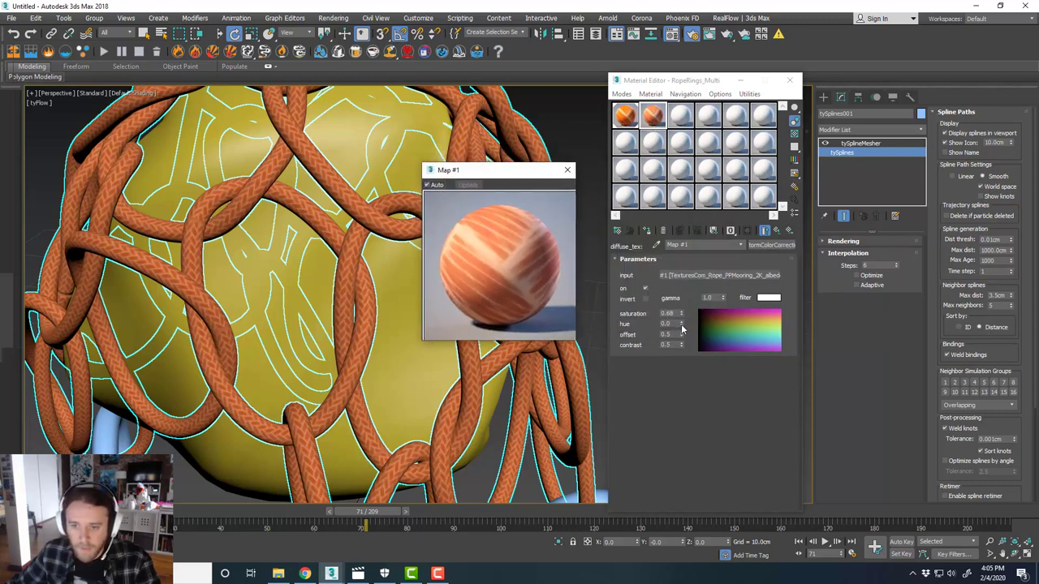
{"action": "left_click_drag", "start_coordinate": [682, 324], "coordinate": [682, 316]}
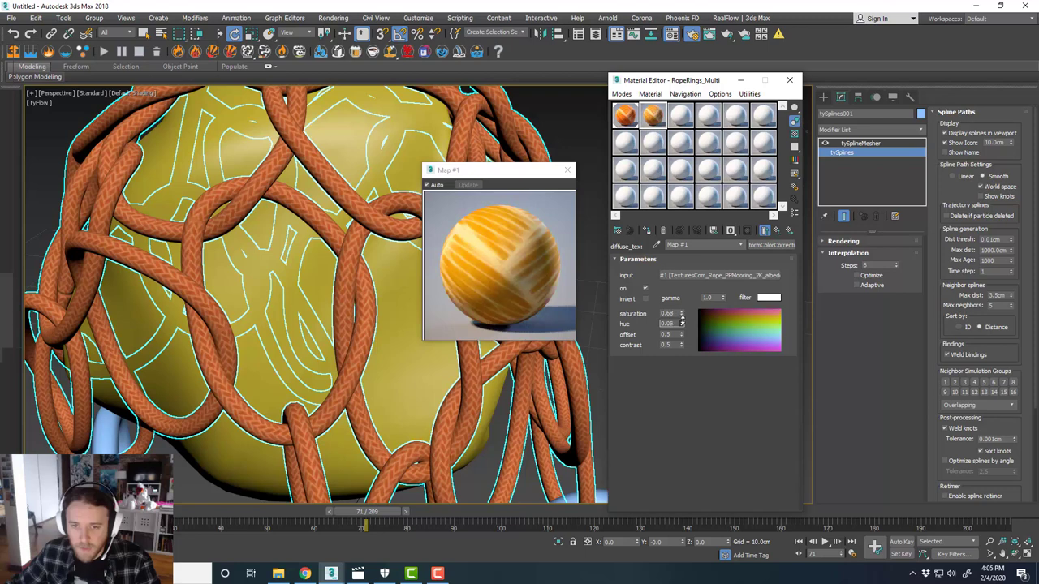
{"action": "left_click_drag", "start_coordinate": [682, 318], "coordinate": [681, 322]}
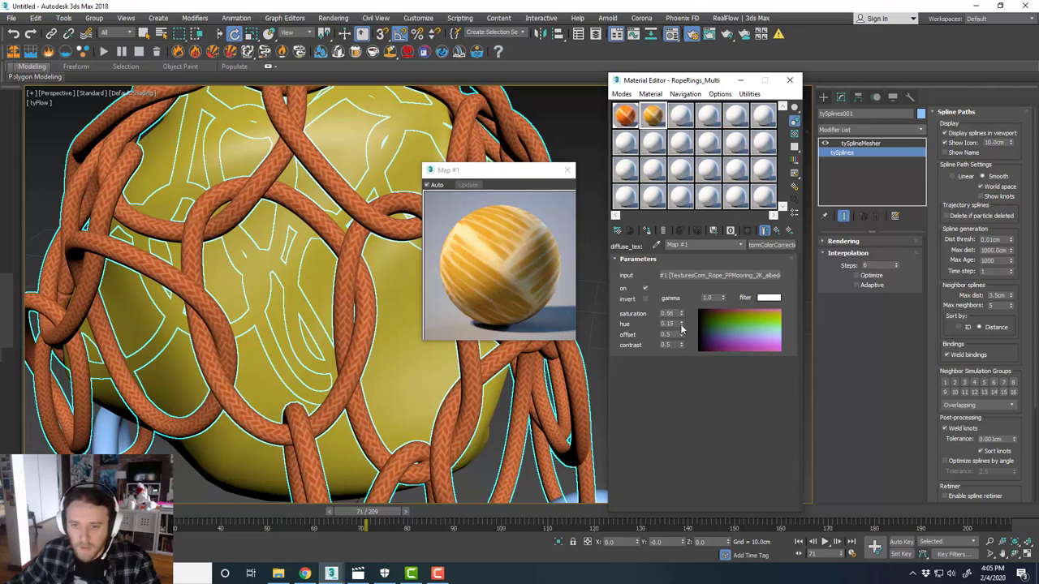
{"action": "left_click", "coordinate": [571, 171]}
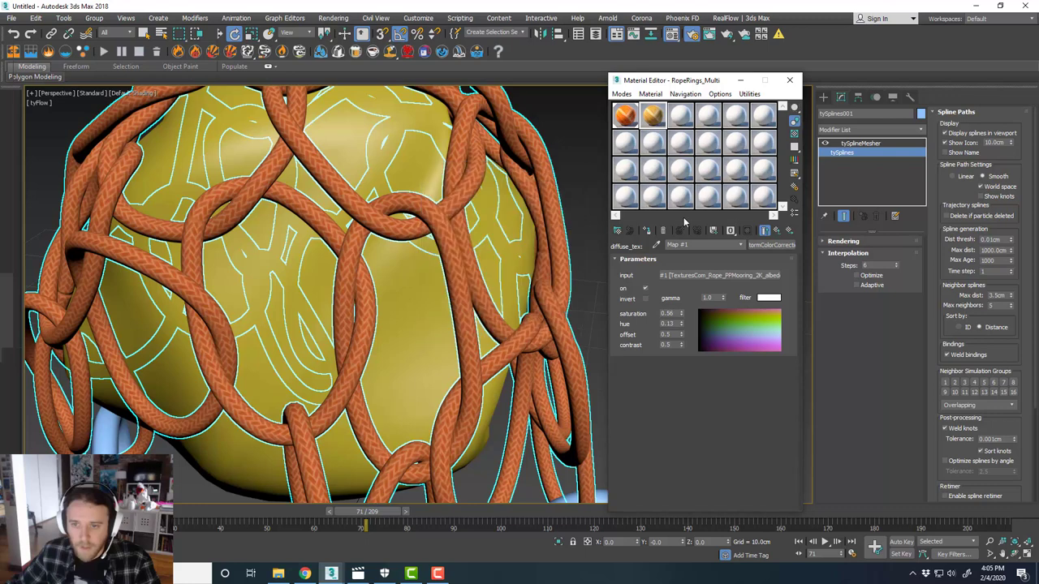
Step: Copy the yellow rope material from sub-material 1 into sub-material 2 of RopeRings_Multi as an independent copy
{"action": "left_click", "coordinate": [776, 230]}
{"action": "left_click", "coordinate": [776, 230]}
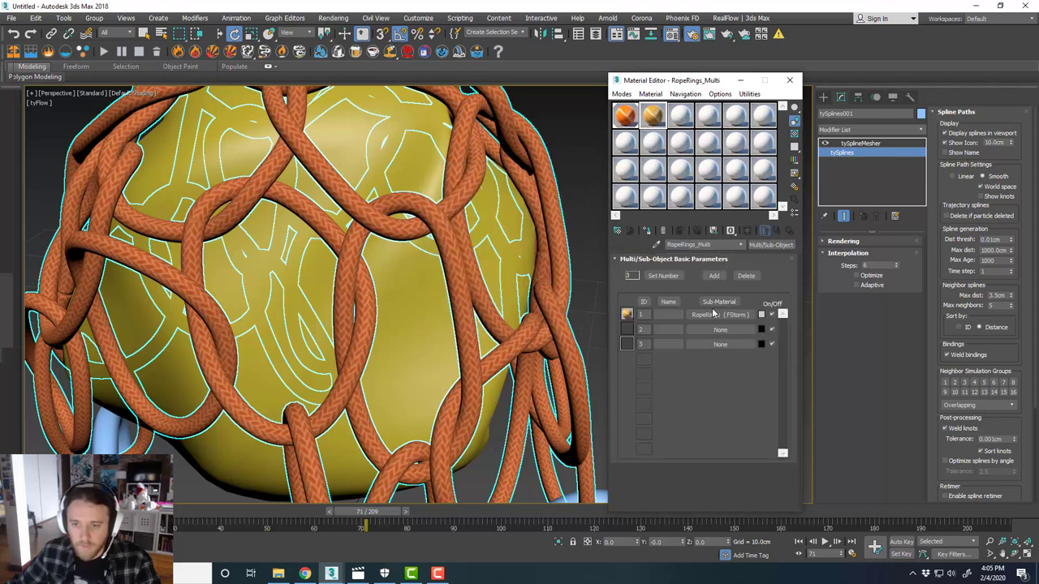
{"action": "left_click_drag", "start_coordinate": [712, 313], "coordinate": [714, 331]}
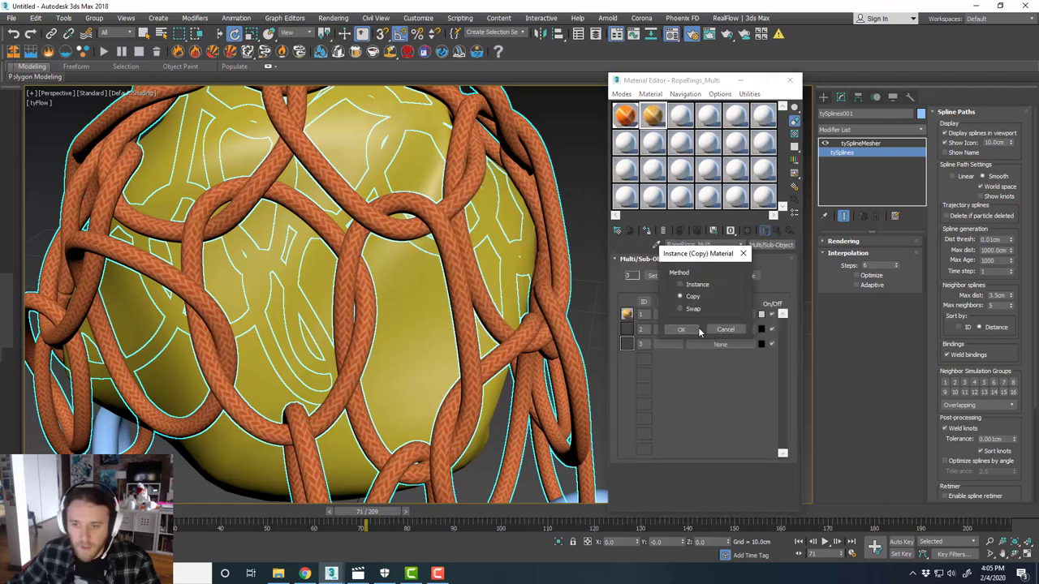
{"action": "left_click", "coordinate": [689, 328]}
Step: Tint sub-material 2 pink by setting its diffuse color correction hue to -0.13, and show the enlarged material preview
{"action": "left_click", "coordinate": [710, 330]}
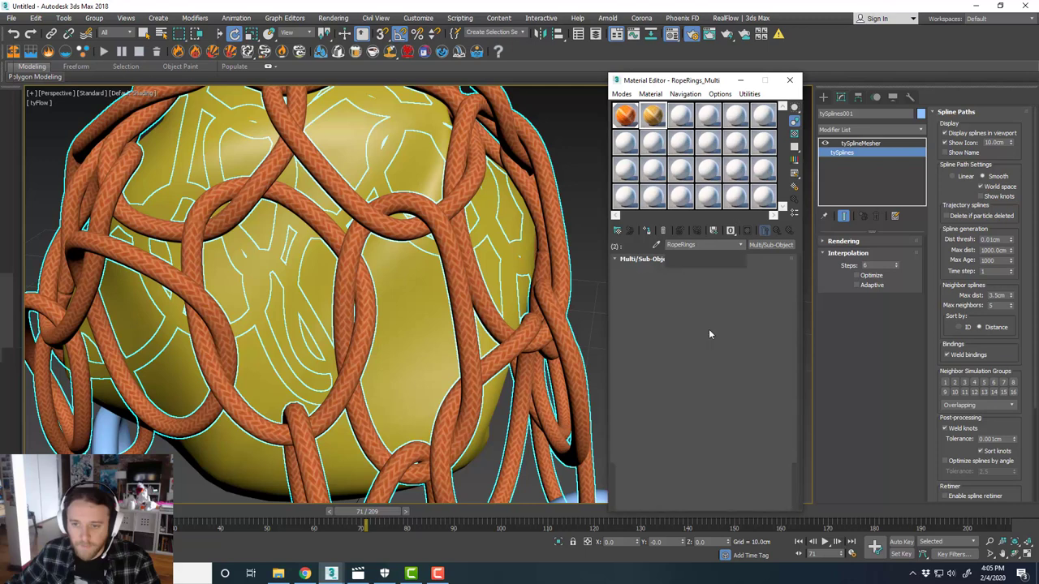
{"action": "left_click", "coordinate": [777, 283]}
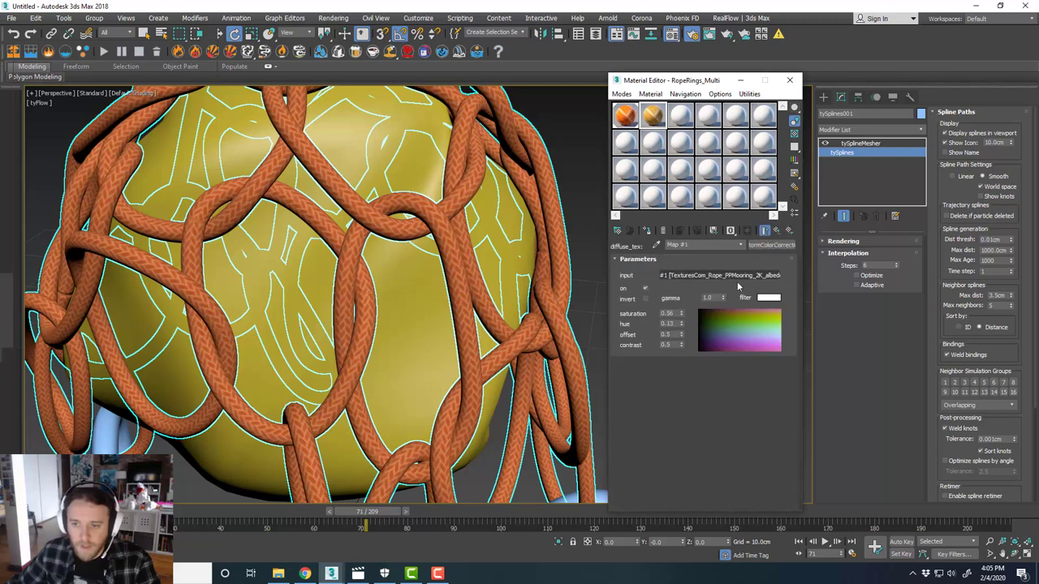
{"action": "mouse_move", "coordinate": [681, 325]}
{"action": "left_mouse_down"}
{"action": "mouse_move", "coordinate": [684, 298]}
{"action": "mouse_move", "coordinate": [685, 353]}
{"action": "mouse_move", "coordinate": [686, 345]}
{"action": "left_mouse_up"}
{"action": "double_click", "coordinate": [654, 121]}
Step: Copy the pink rope material from sub-material 2 into sub-material 3 of RopeRings_Multi as an independent copy
{"action": "left_click", "coordinate": [741, 245]}
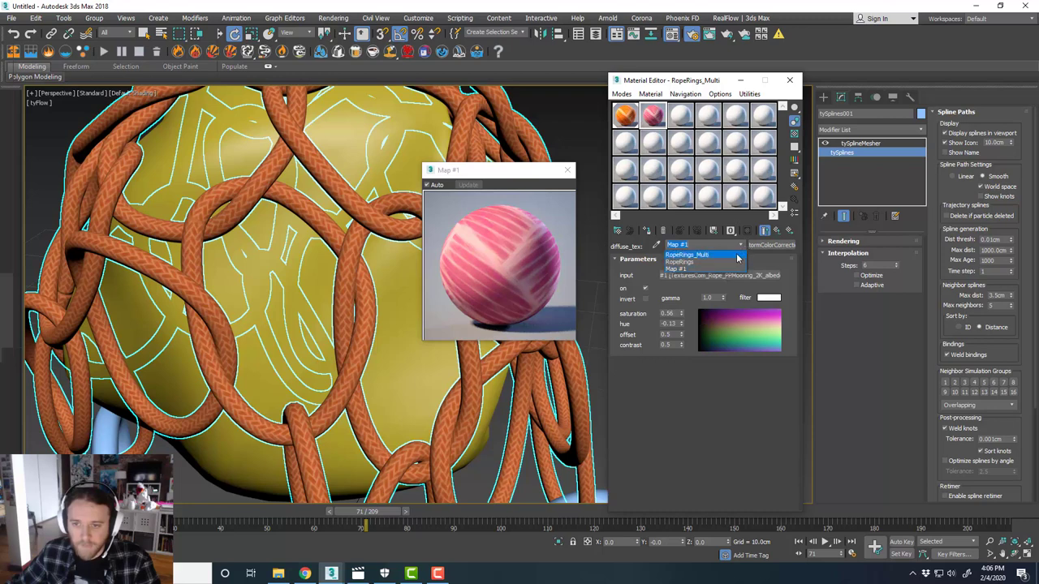
{"action": "left_click", "coordinate": [706, 255]}
{"action": "left_click_drag", "start_coordinate": [710, 345], "coordinate": [710, 348]}
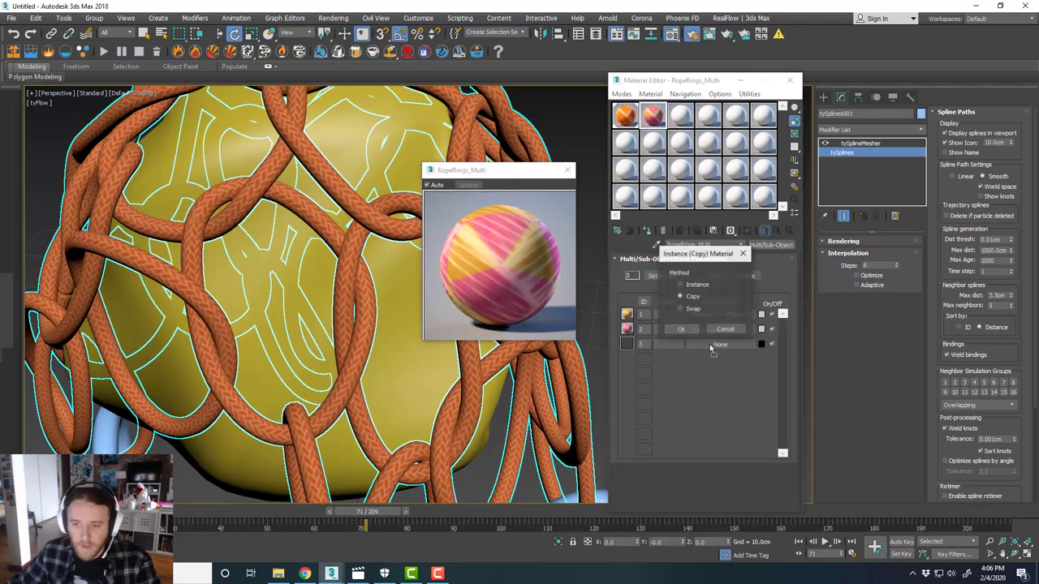
{"action": "left_click", "coordinate": [688, 330]}
Step: Tint sub-material 3 blue with color correction hue about -1.34 and saturation 0.47, return to RopeRings_Multi and close the enlarged preview
{"action": "left_click", "coordinate": [712, 345]}
{"action": "left_click", "coordinate": [711, 345]}
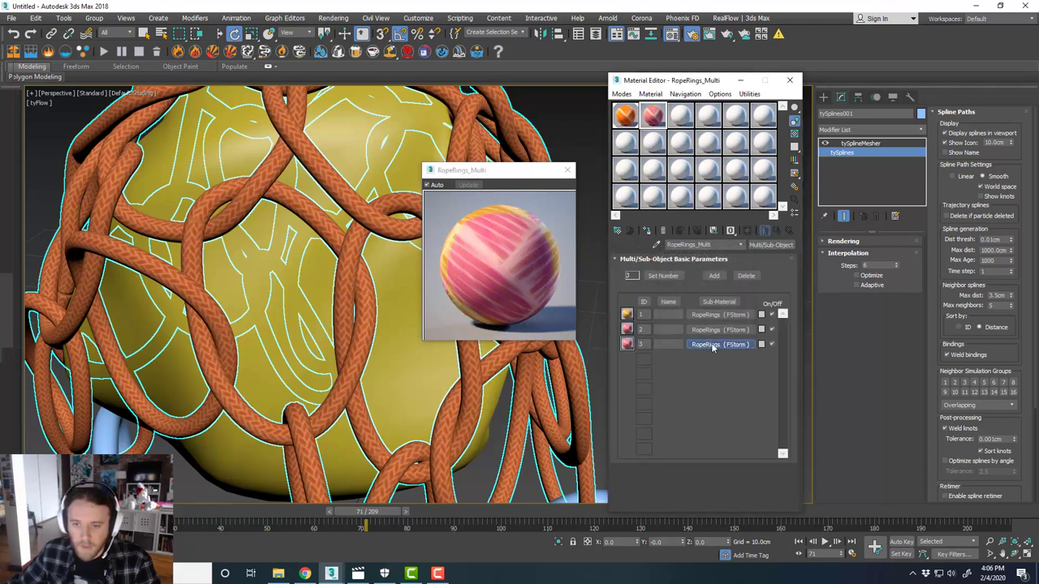
{"action": "left_click", "coordinate": [740, 305]}
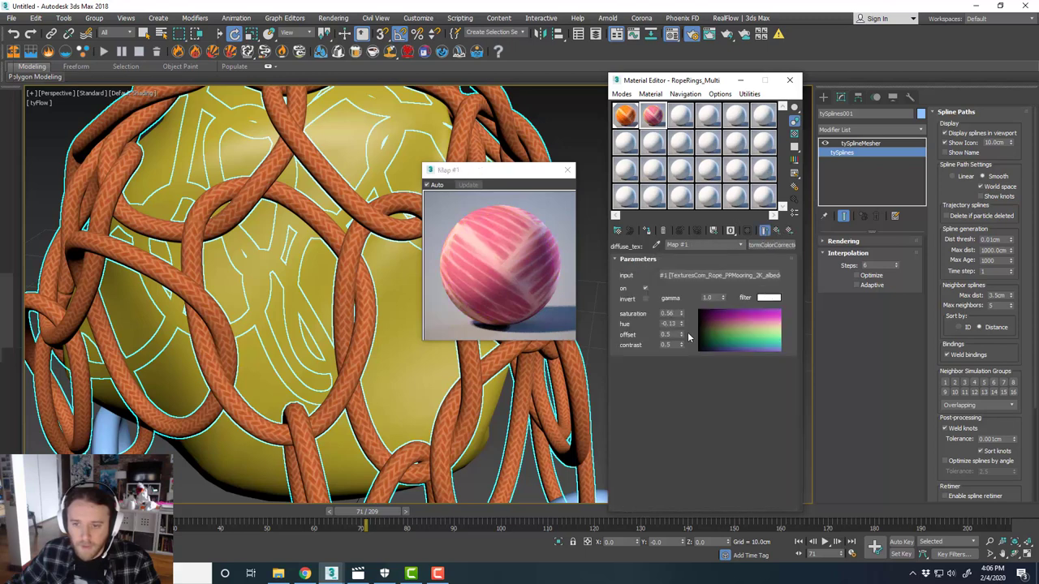
{"action": "left_click_drag", "start_coordinate": [683, 326], "coordinate": [687, 383]}
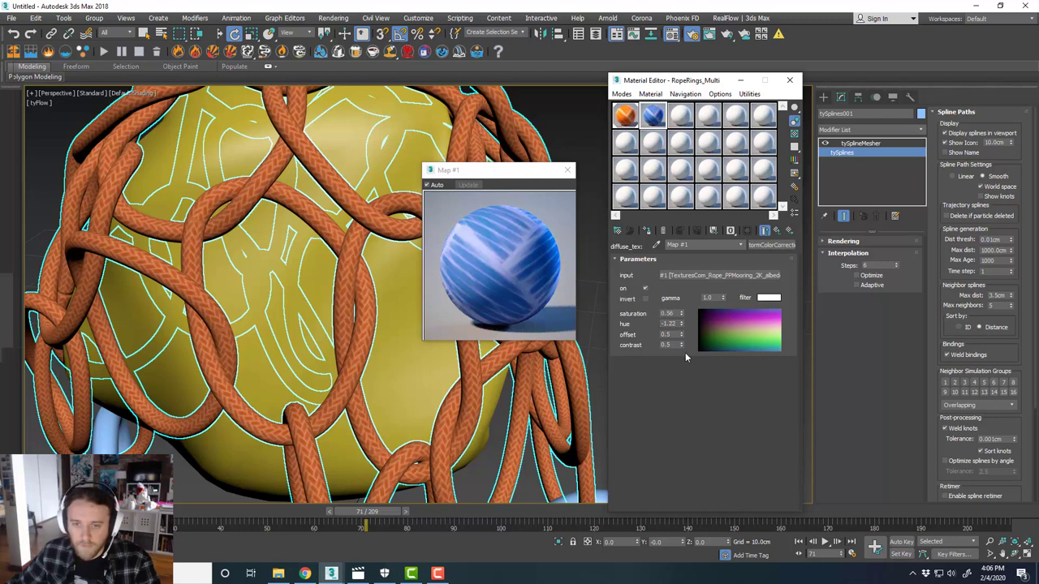
{"action": "left_click_drag", "start_coordinate": [682, 327], "coordinate": [687, 323]}
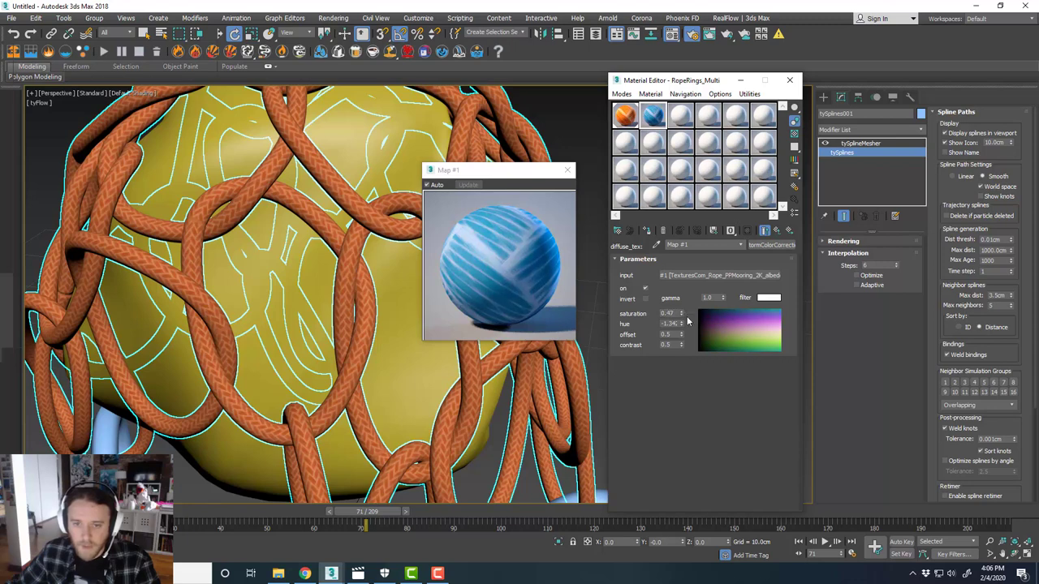
{"action": "left_click", "coordinate": [740, 245]}
{"action": "left_click", "coordinate": [739, 256]}
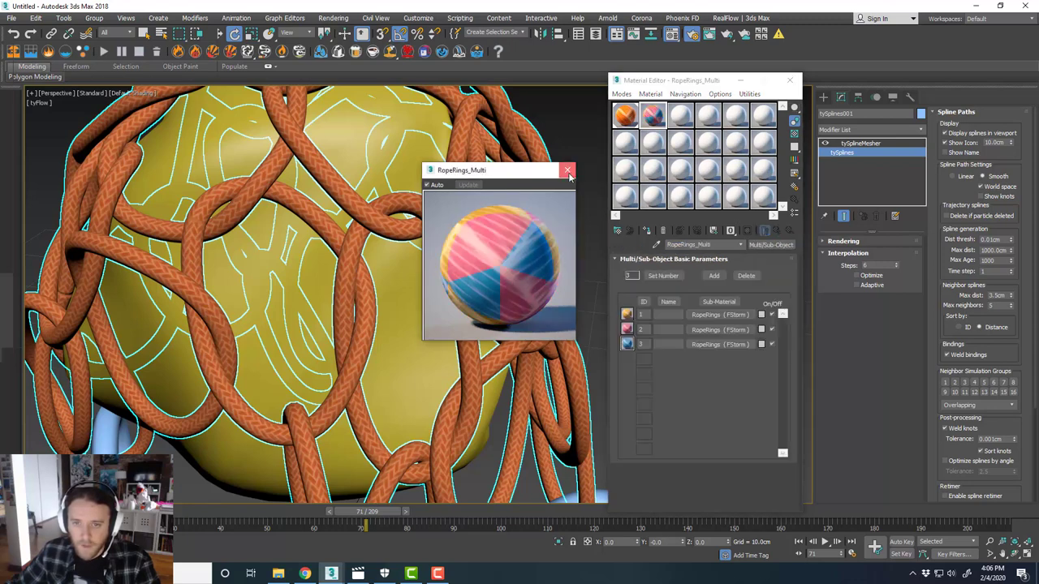
{"action": "left_click", "coordinate": [569, 174]}
Step: Assign the RopeRings_Multi material to the linked rope ring splines around the sphere
{"action": "scroll", "coordinate": [541, 268], "scroll_direction": "down", "scroll_amount": 2}
{"action": "middle_click_drag", "start_coordinate": [543, 272], "coordinate": [537, 273], "text": "alt"}
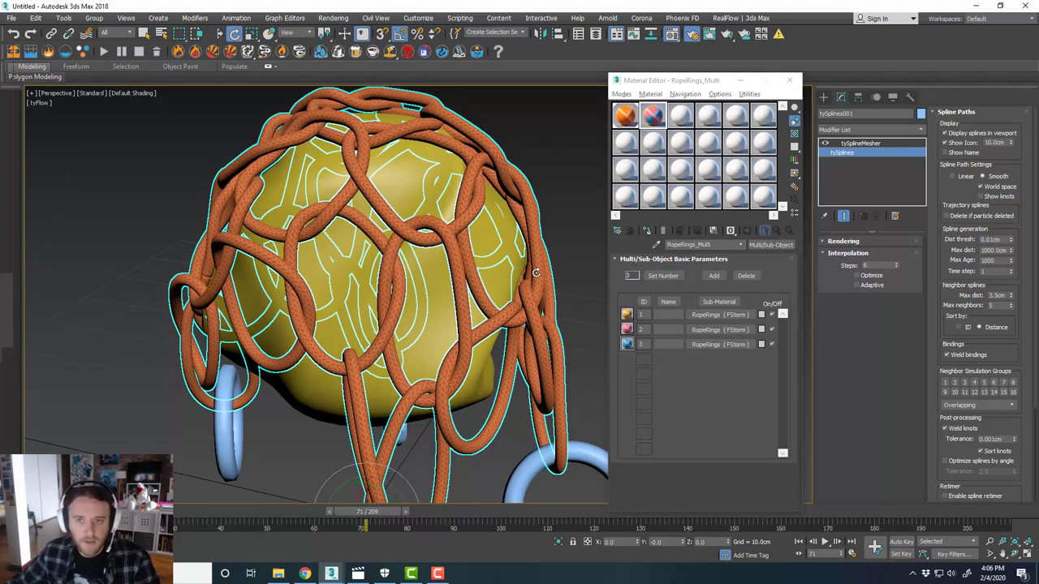
{"action": "left_click", "coordinate": [568, 230]}
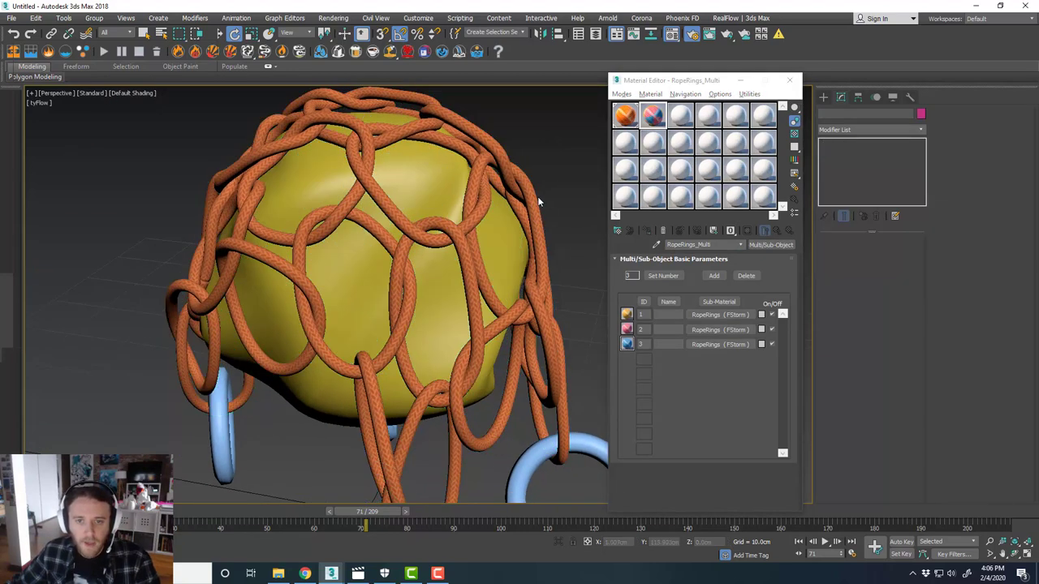
{"action": "left_click", "coordinate": [538, 201]}
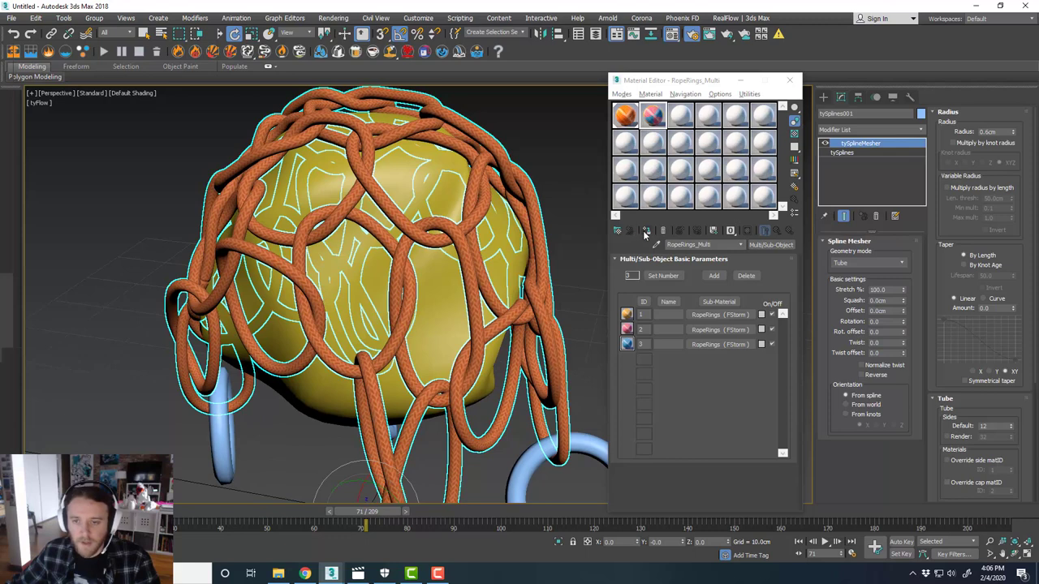
{"action": "left_click", "coordinate": [648, 232]}
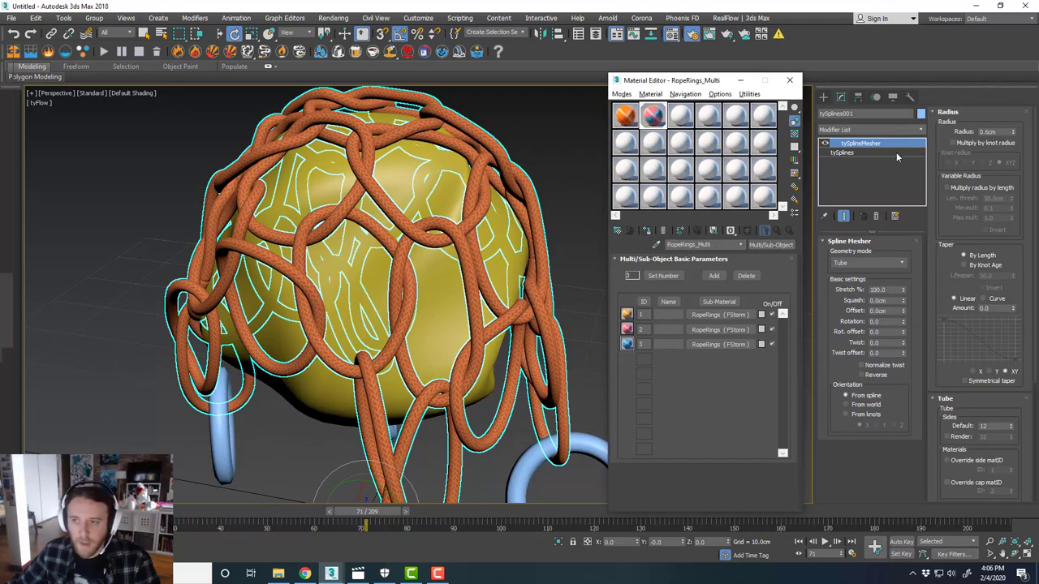
Step: Add a MaterialByElement modifier to the rope rings and set the list frequencies of material IDs 1, 2 and 3 to 33
{"action": "left_click", "coordinate": [923, 132]}
{"action": "left_click_drag", "start_coordinate": [922, 165], "coordinate": [926, 259]}
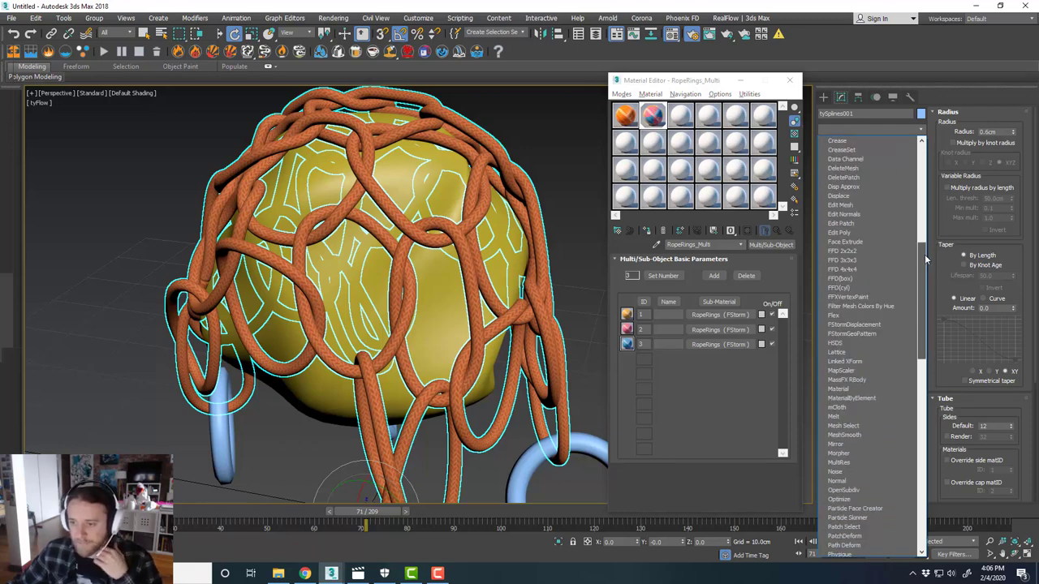
{"action": "left_click", "coordinate": [874, 398]}
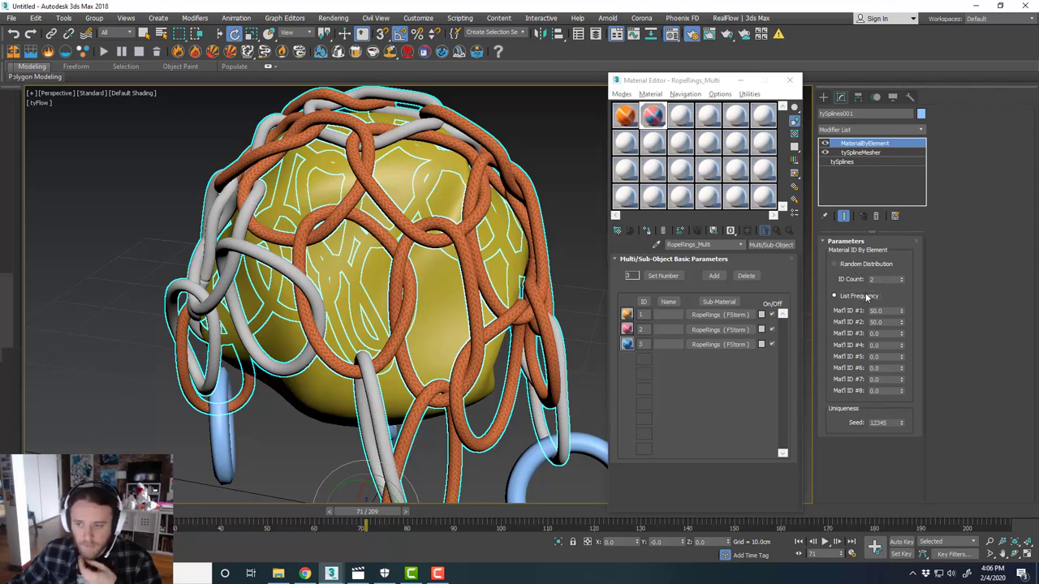
{"action": "left_click", "coordinate": [888, 311]}
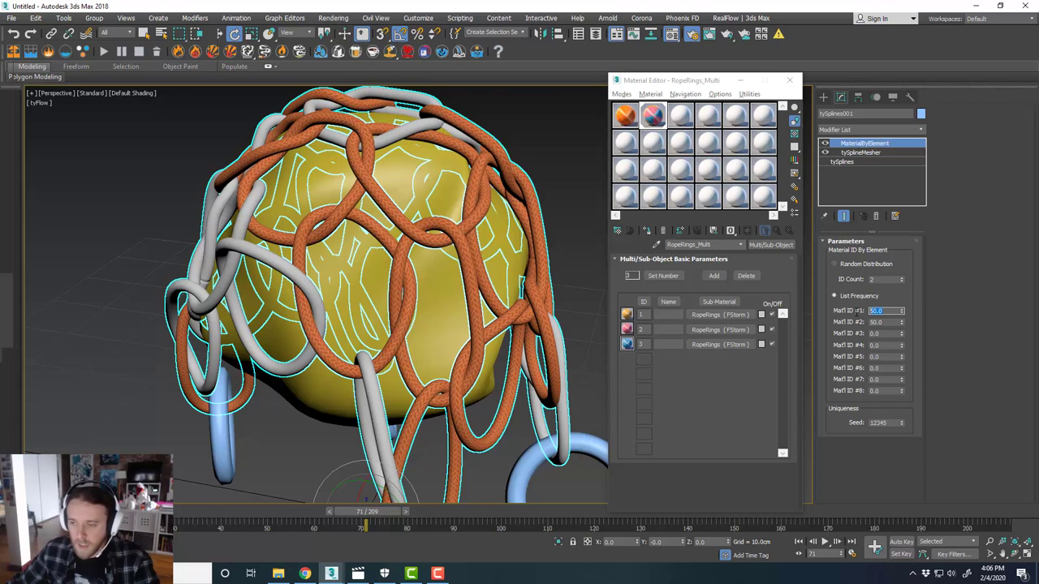
{"action": "type", "text": "33"}
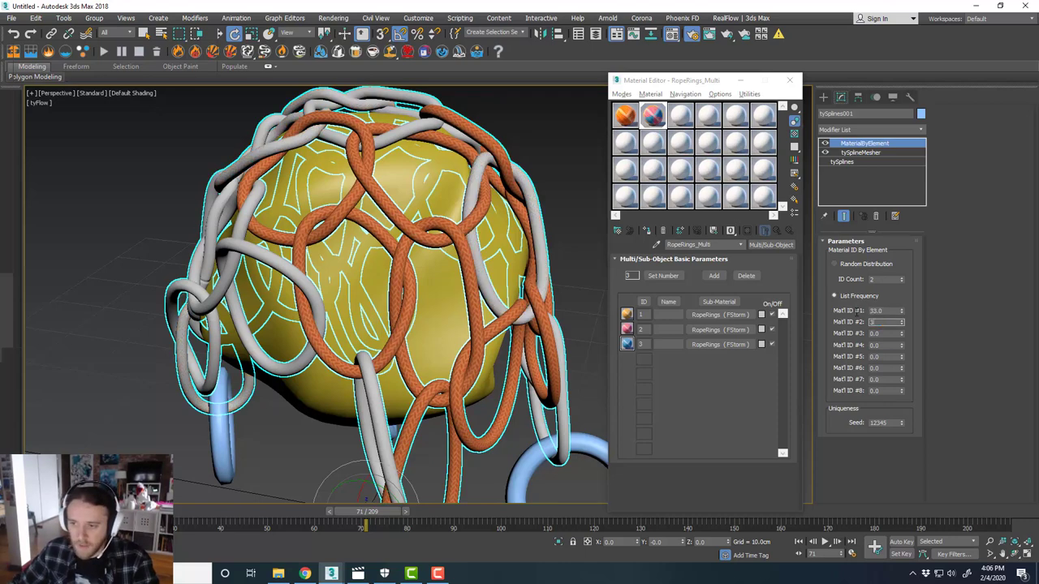
{"action": "key", "text": "Tab"}
{"action": "type", "text": "33"}
{"action": "key", "text": "Tab"}
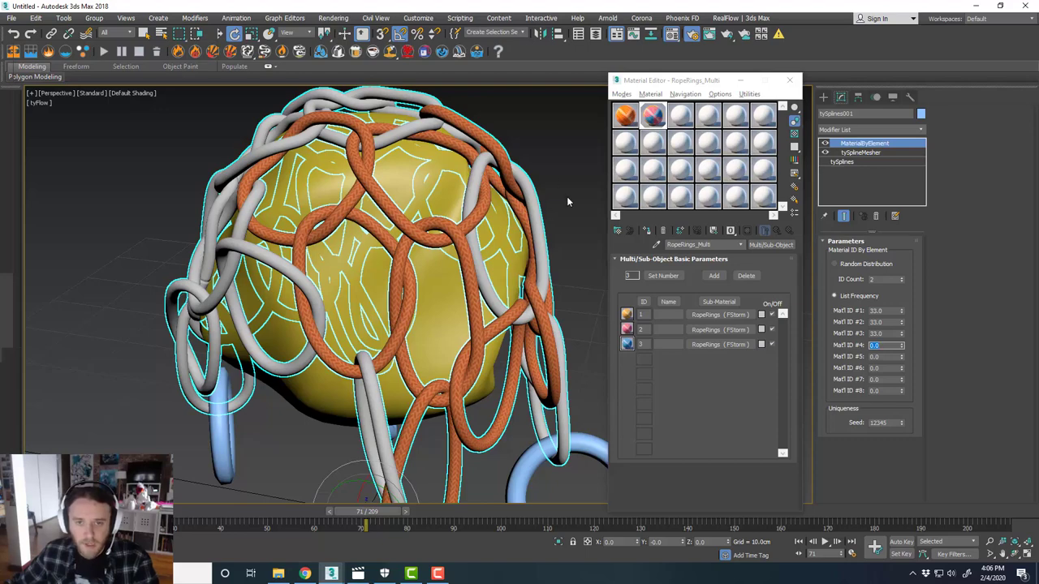
Step: Select the hanging metal rings and name the third material slot's FStorm material Chrome
{"action": "scroll", "coordinate": [567, 216], "scroll_direction": "down", "scroll_amount": 4}
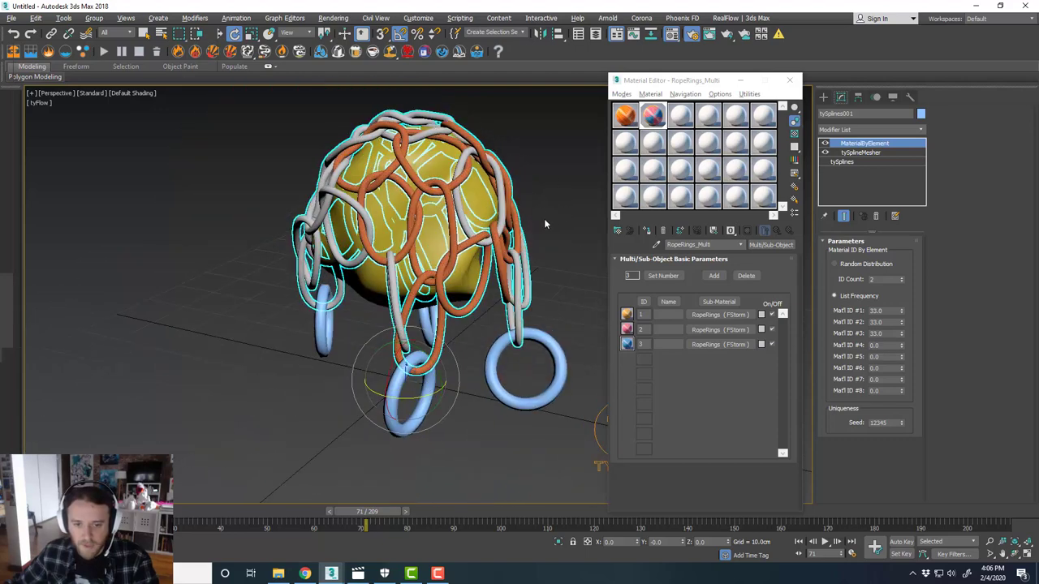
{"action": "middle_click_drag", "start_coordinate": [545, 220], "coordinate": [544, 231], "text": "alt"}
{"action": "left_click", "coordinate": [546, 219]}
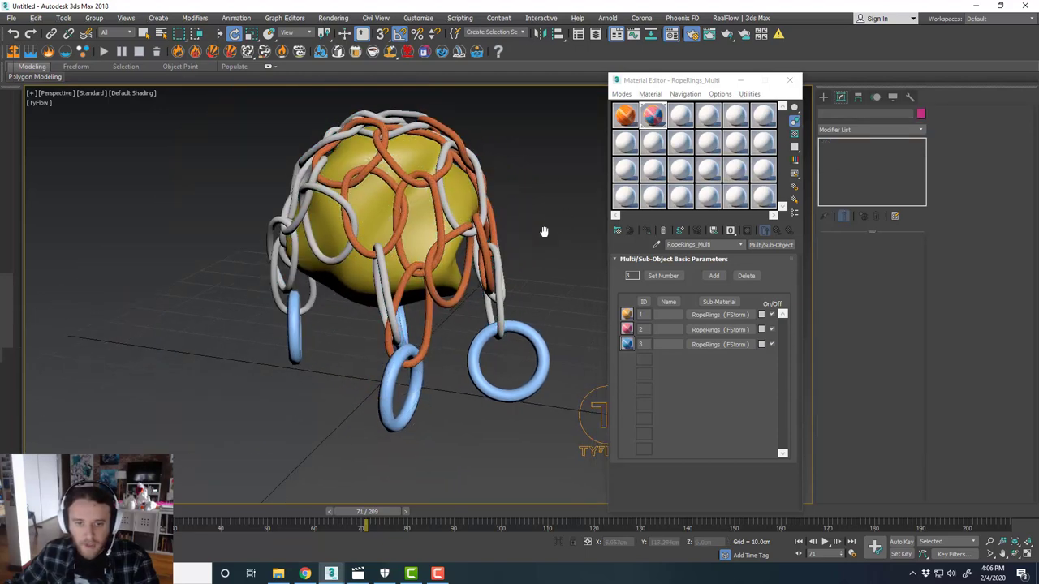
{"action": "left_click", "coordinate": [465, 308]}
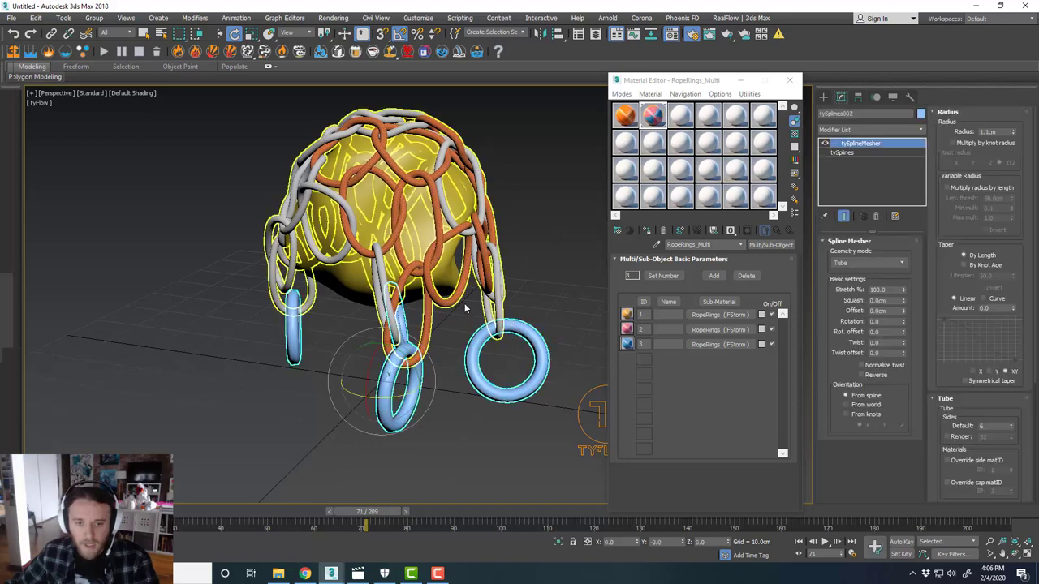
{"action": "scroll", "coordinate": [479, 305], "scroll_direction": "up", "scroll_amount": 3}
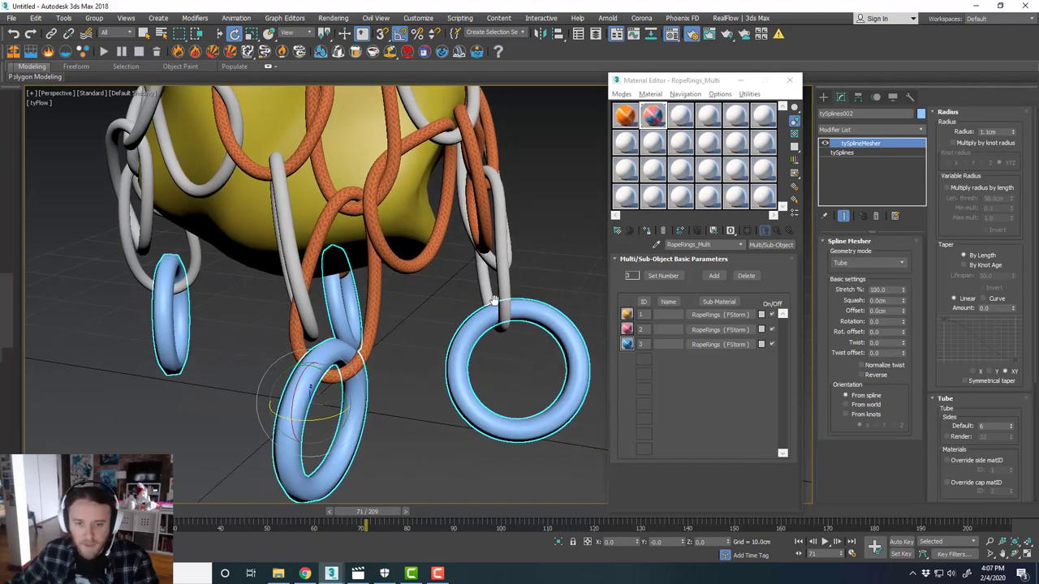
{"action": "scroll", "coordinate": [457, 298], "scroll_direction": "down", "scroll_amount": 3}
{"action": "middle_click_drag", "start_coordinate": [455, 294], "coordinate": [454, 309]}
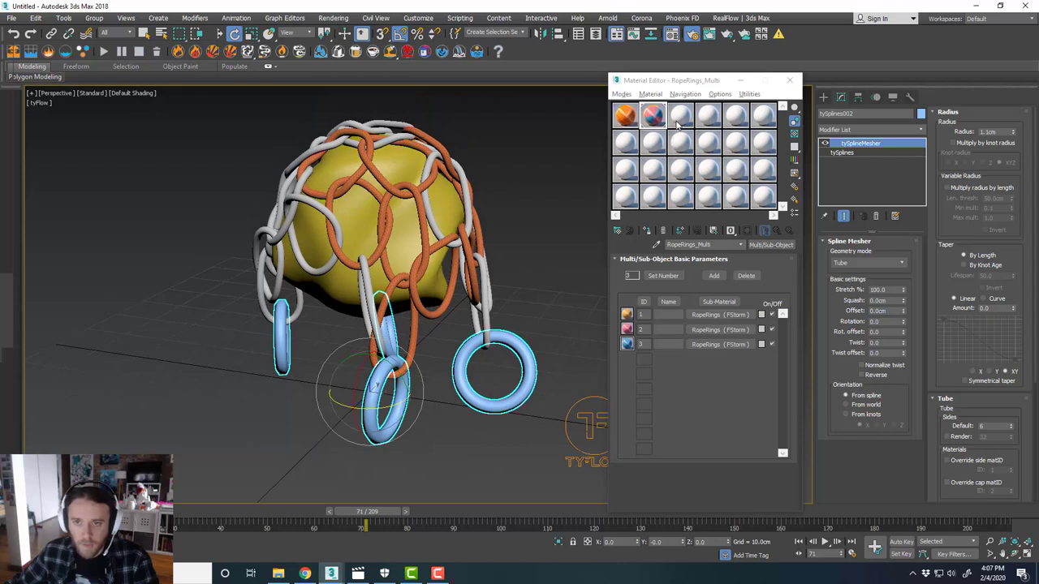
{"action": "left_click", "coordinate": [679, 118]}
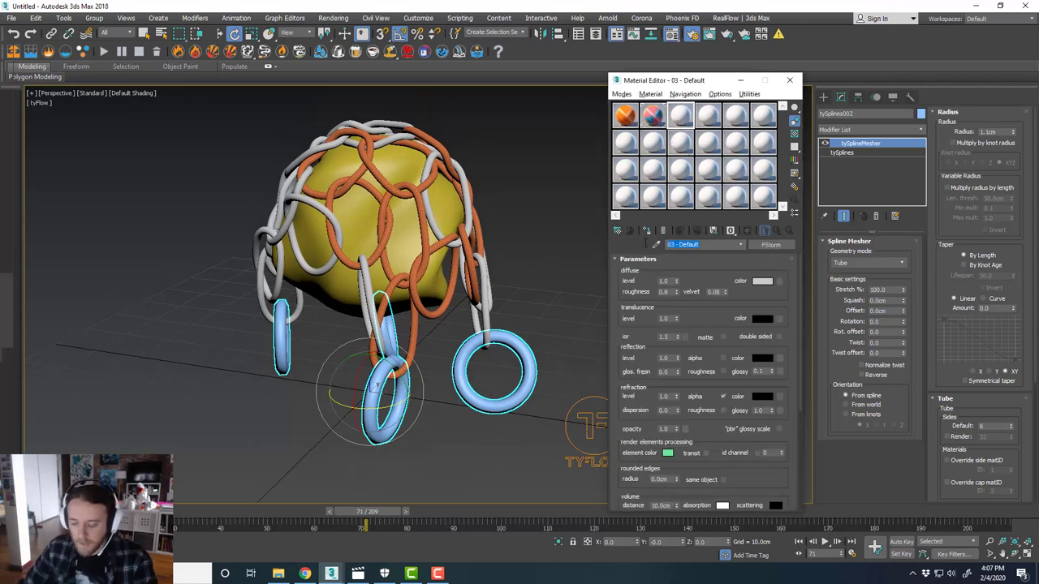
{"action": "type", "text": "Chrome"}
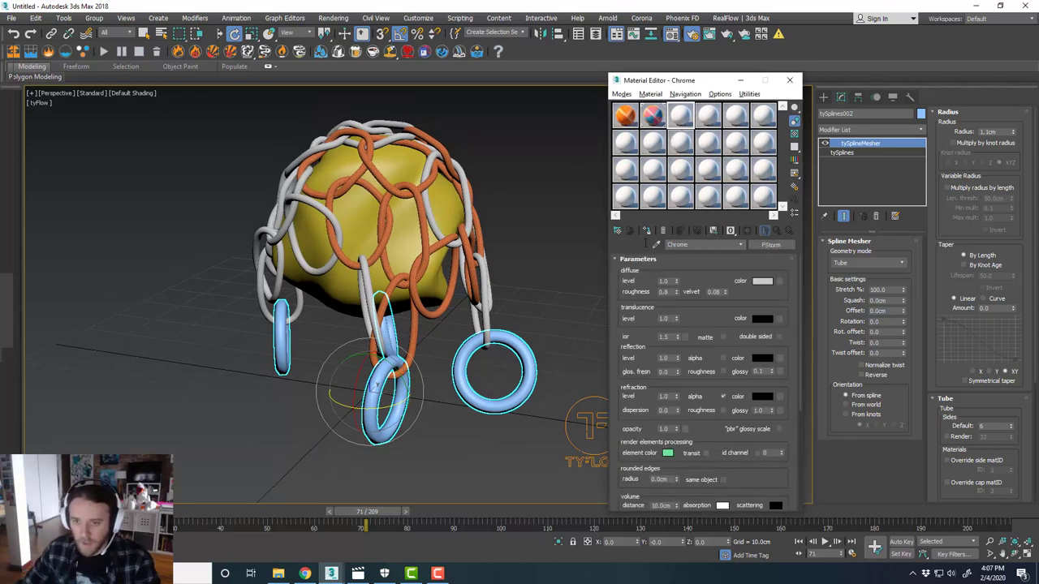
Step: Set the Chrome material's diffuse color to black and its reflection color to near white
{"action": "left_click", "coordinate": [762, 282]}
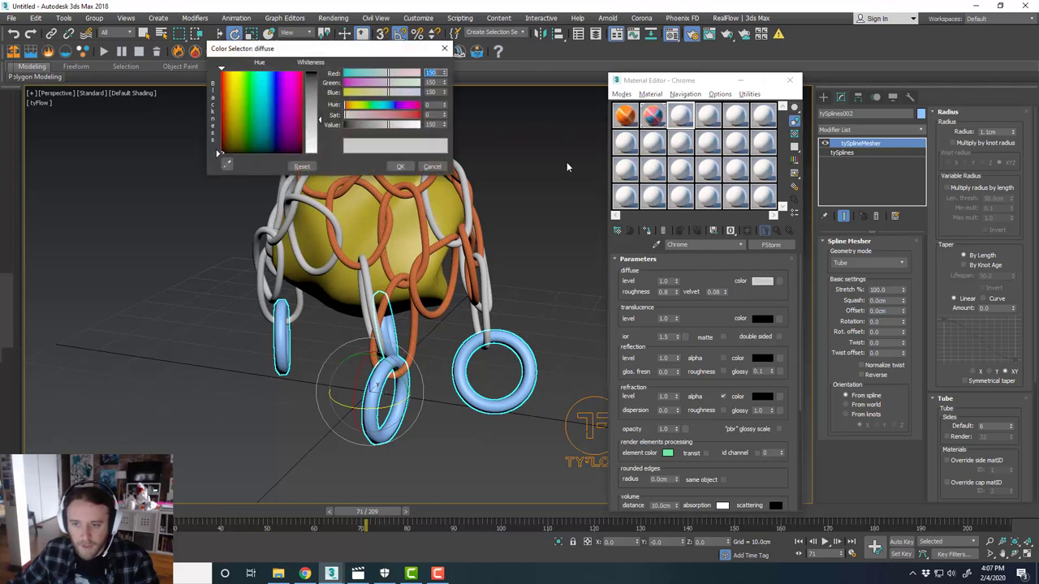
{"action": "left_click_drag", "start_coordinate": [364, 57], "coordinate": [459, 181]}
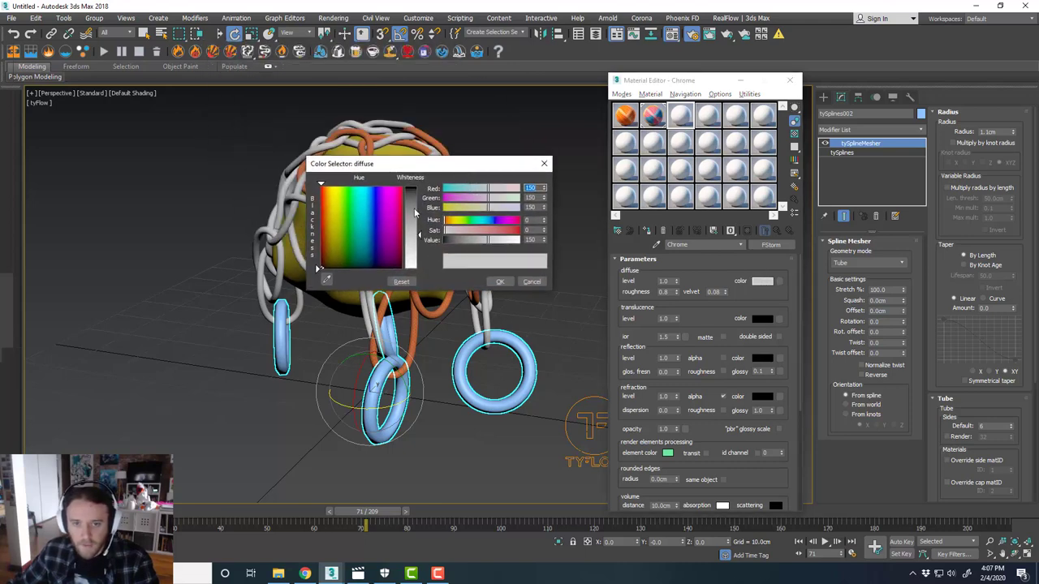
{"action": "left_click_drag", "start_coordinate": [416, 213], "coordinate": [415, 187]}
{"action": "left_click", "coordinate": [498, 281]}
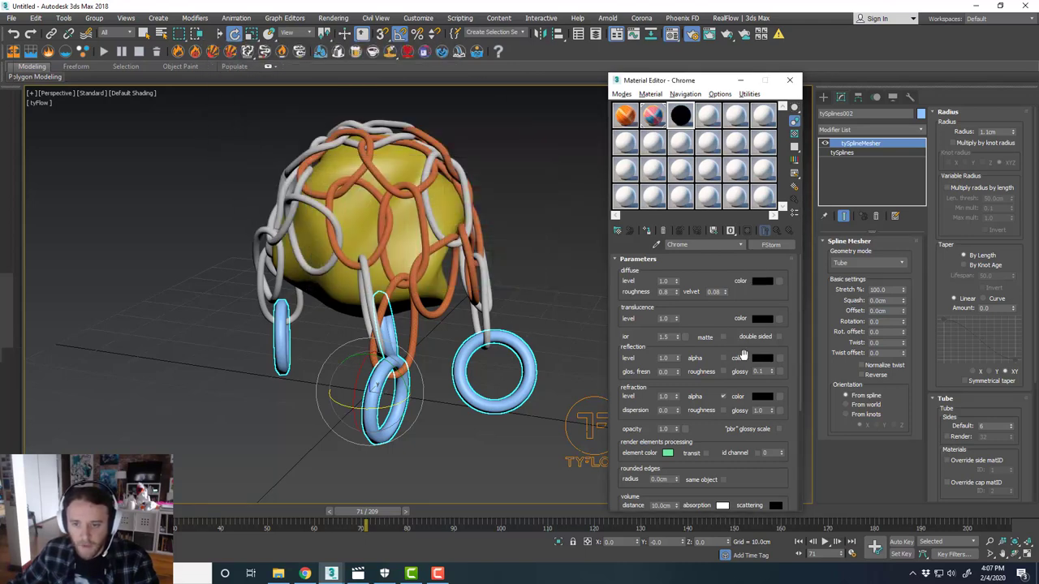
{"action": "left_click", "coordinate": [761, 359]}
{"action": "left_click_drag", "start_coordinate": [414, 251], "coordinate": [415, 259]}
{"action": "left_click", "coordinate": [500, 282]}
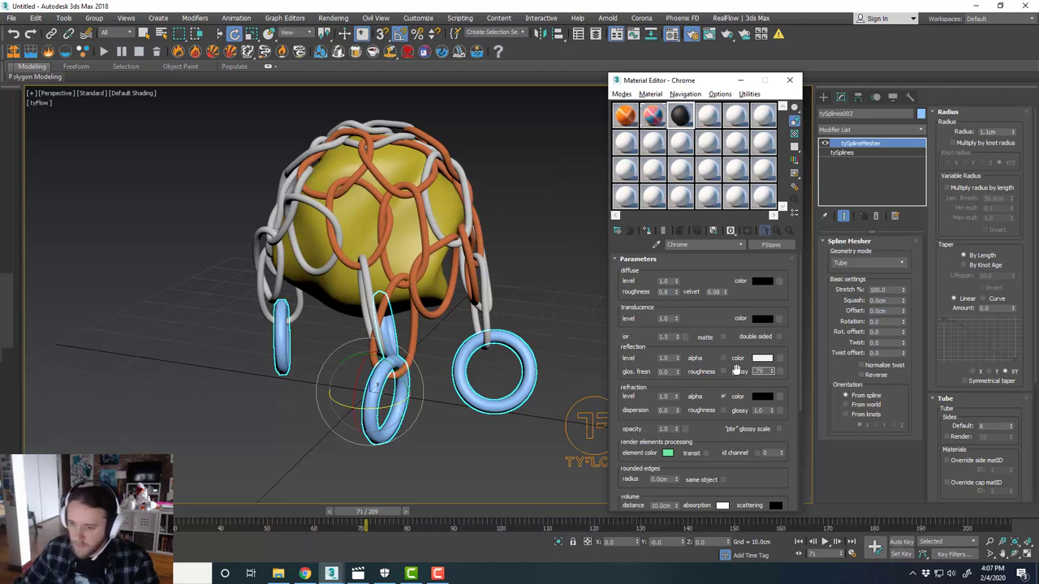
Step: Give the Chrome material a reflection glossiness of 0.75 and an IOR of 10, and show its enlarged preview
{"action": "key", "text": "Return"}
{"action": "double_click", "coordinate": [664, 336]}
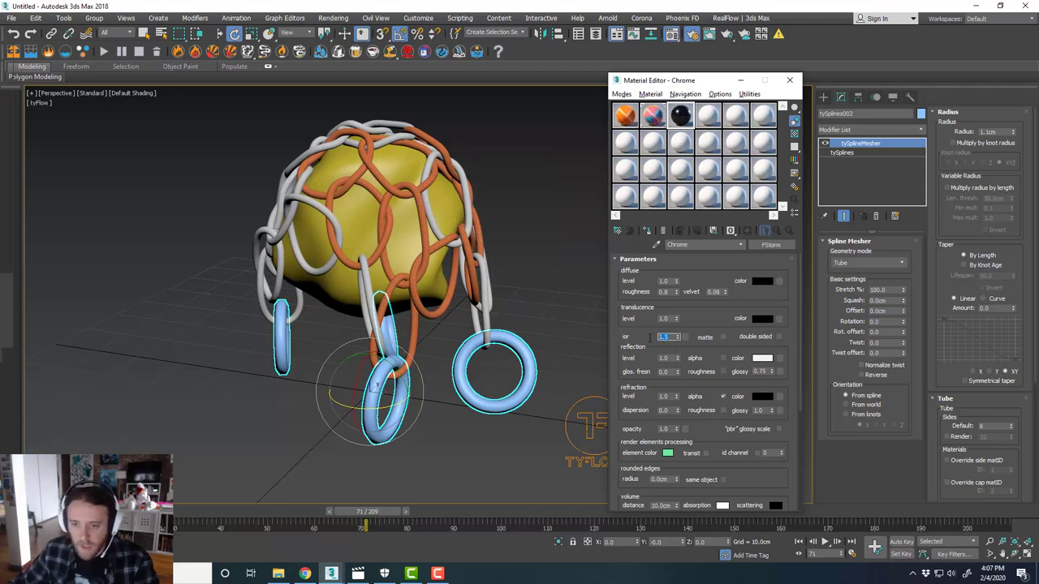
{"action": "type", "text": "10"}
{"action": "key", "text": "Return"}
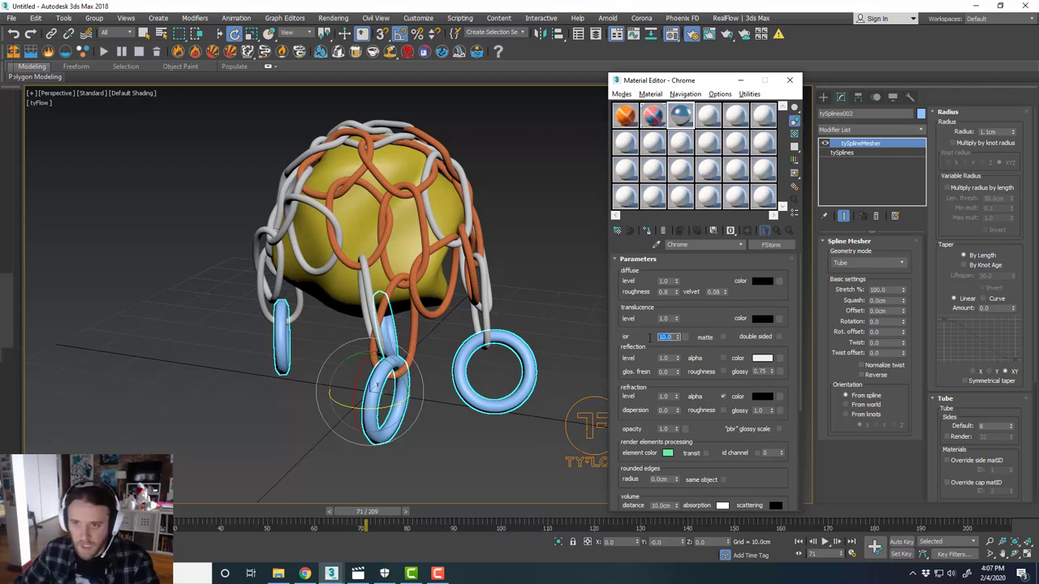
{"action": "double_click", "coordinate": [689, 122]}
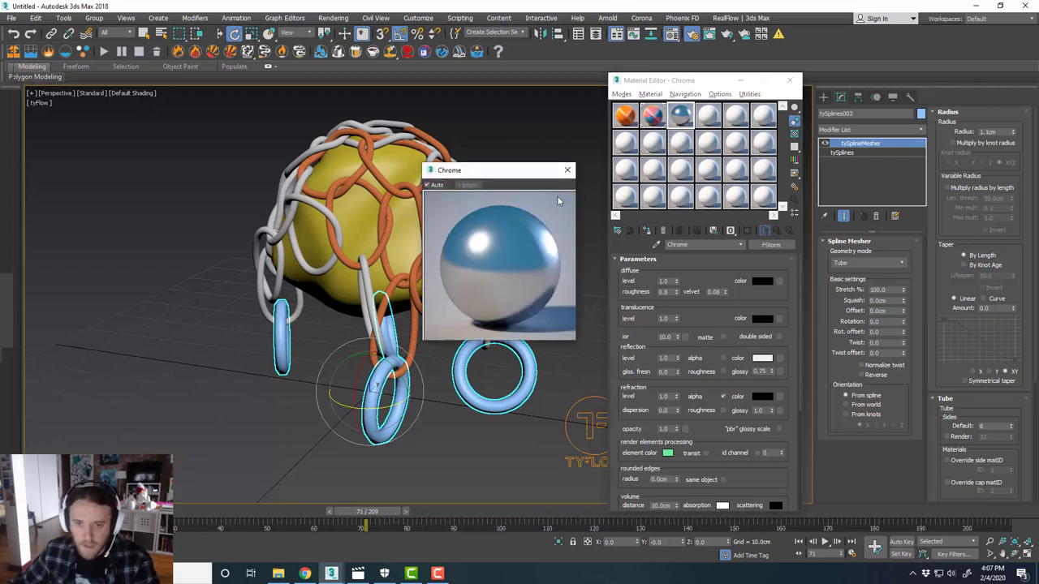
Step: Assign Chrome to the metal rings and the noise-deformed sphere, and clear the Material Editor off the viewport
{"action": "scroll", "coordinate": [717, 320], "scroll_direction": "down", "scroll_amount": 3}
{"action": "left_click", "coordinate": [646, 230]}
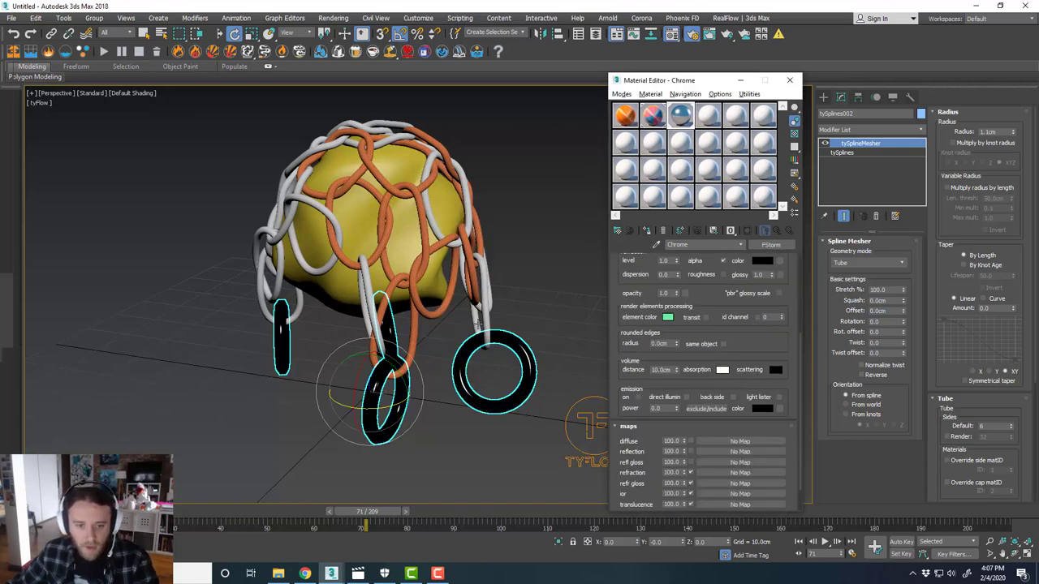
{"action": "left_click", "coordinate": [403, 244]}
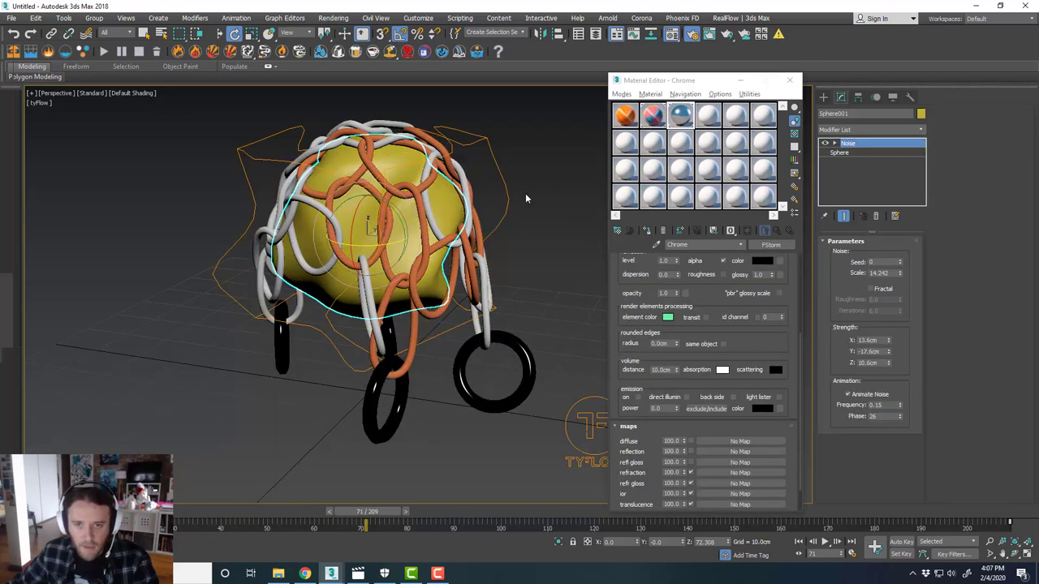
{"action": "left_click", "coordinate": [652, 231]}
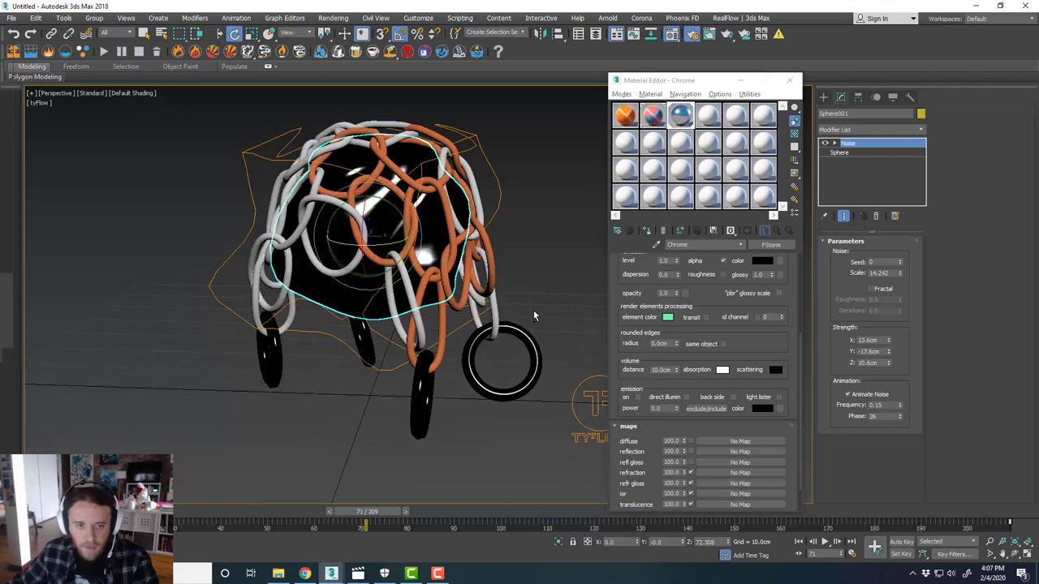
{"action": "left_click", "coordinate": [576, 271]}
{"action": "left_click", "coordinate": [790, 80]}
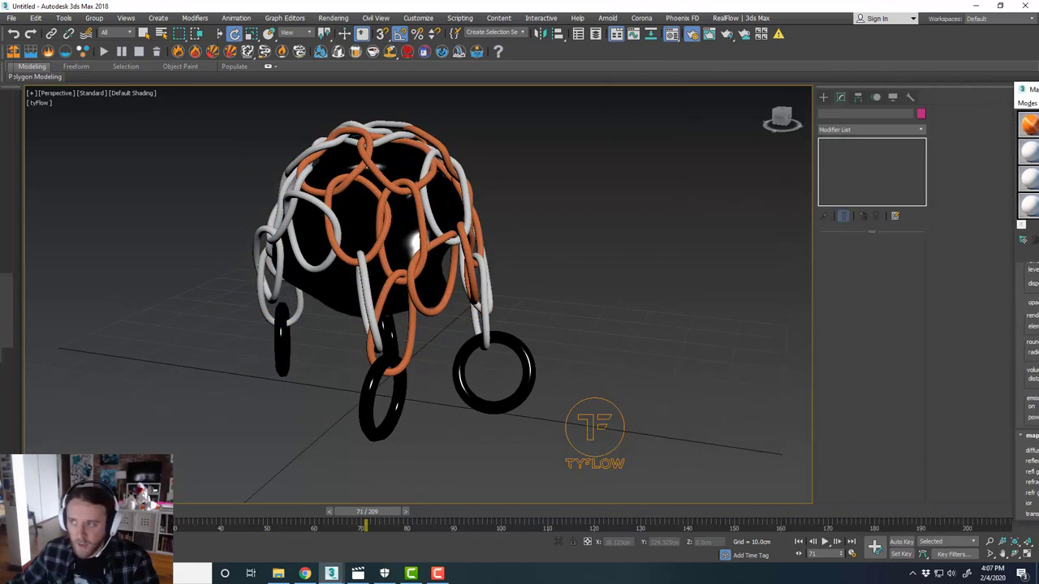
Step: In the Top view, create a targeted FStorm camera at about X 3, Y -65 cm, aimed at the draped sphere
{"action": "scroll", "coordinate": [541, 328], "scroll_direction": "down", "scroll_amount": 4}
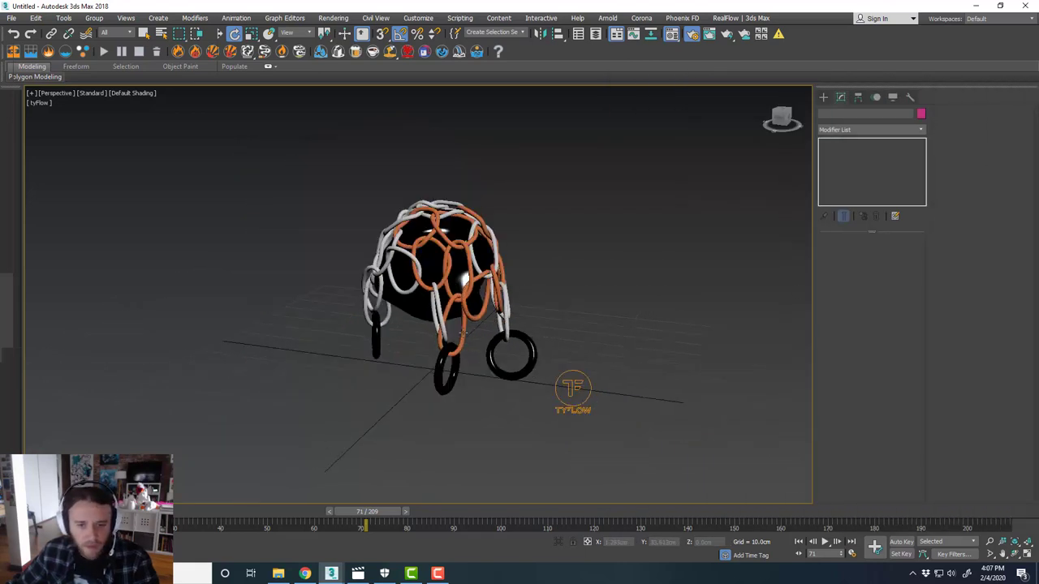
{"action": "scroll", "coordinate": [531, 333], "scroll_direction": "up", "scroll_amount": 3}
{"action": "middle_click_drag", "start_coordinate": [531, 333], "coordinate": [568, 344]}
{"action": "key", "text": "alt+w"}
{"action": "left_click", "coordinate": [338, 233]}
{"action": "key", "text": "alt+w"}
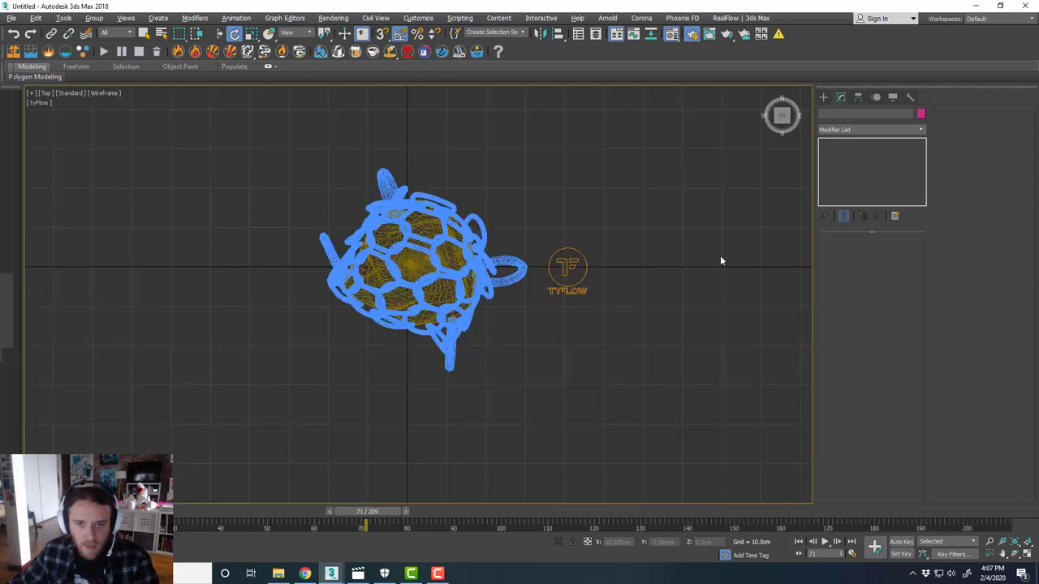
{"action": "left_click", "coordinate": [822, 98]}
{"action": "left_click", "coordinate": [860, 112]}
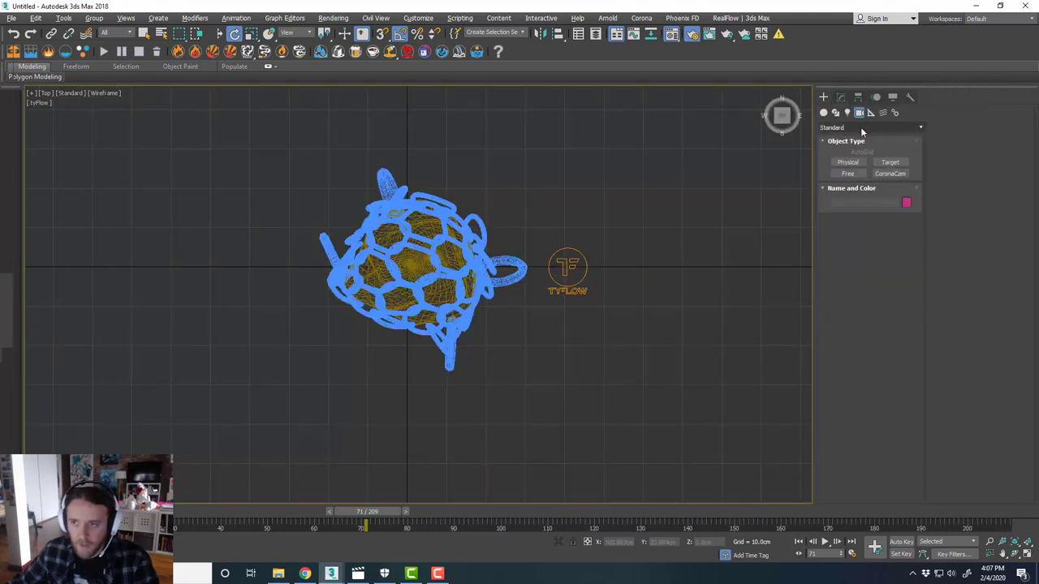
{"action": "left_click", "coordinate": [861, 127]}
{"action": "left_click", "coordinate": [858, 149]}
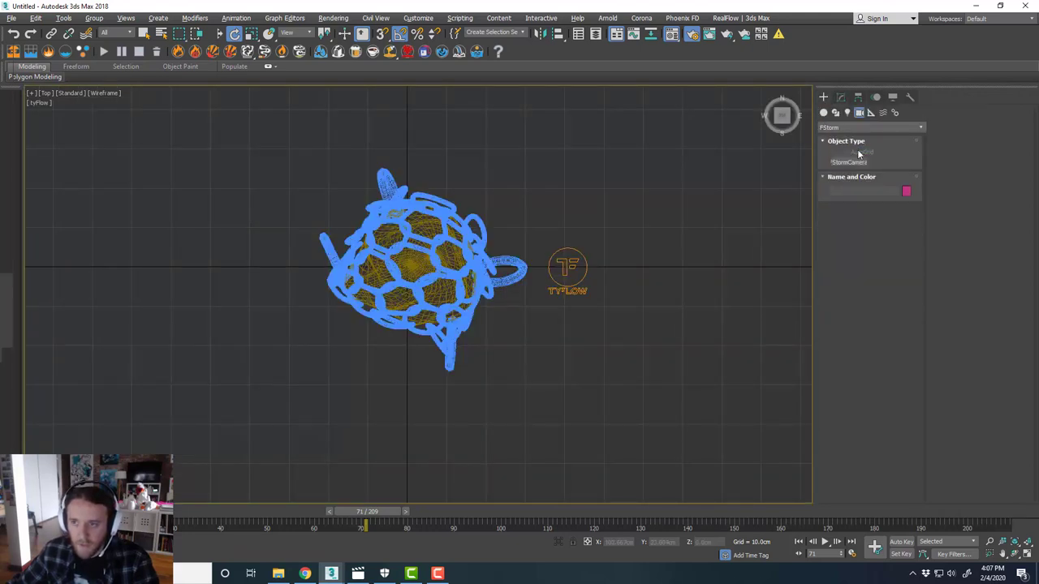
{"action": "left_click", "coordinate": [849, 163]}
{"action": "scroll", "coordinate": [497, 258], "scroll_direction": "down", "scroll_amount": 4}
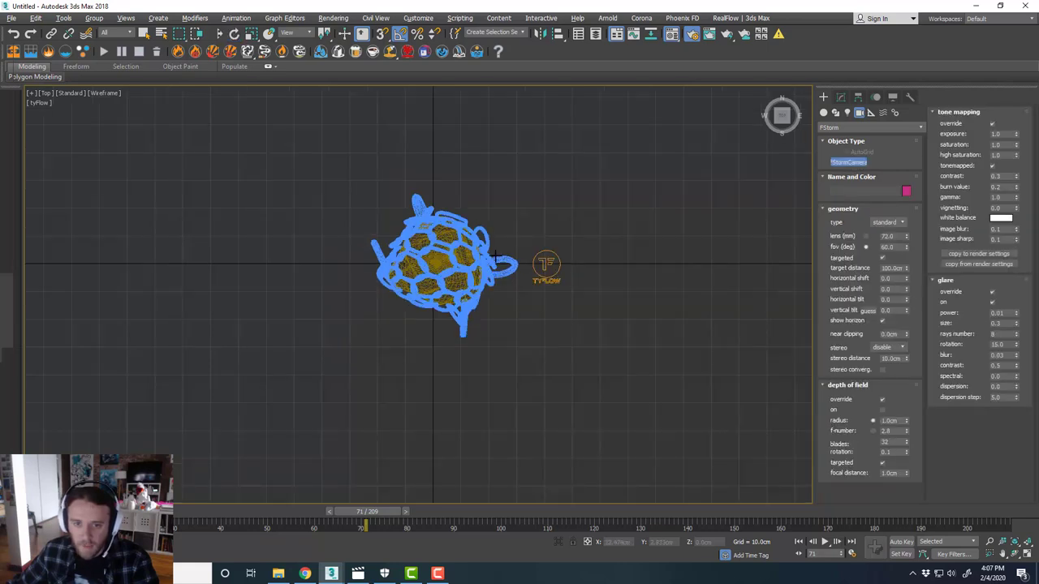
{"action": "left_click_drag", "start_coordinate": [457, 389], "coordinate": [457, 263]}
{"action": "right_click", "coordinate": [558, 311]}
Step: Raise the FStorm camera together with its target by about 28.4 cm in the Back view
{"action": "key", "text": "alt+w"}
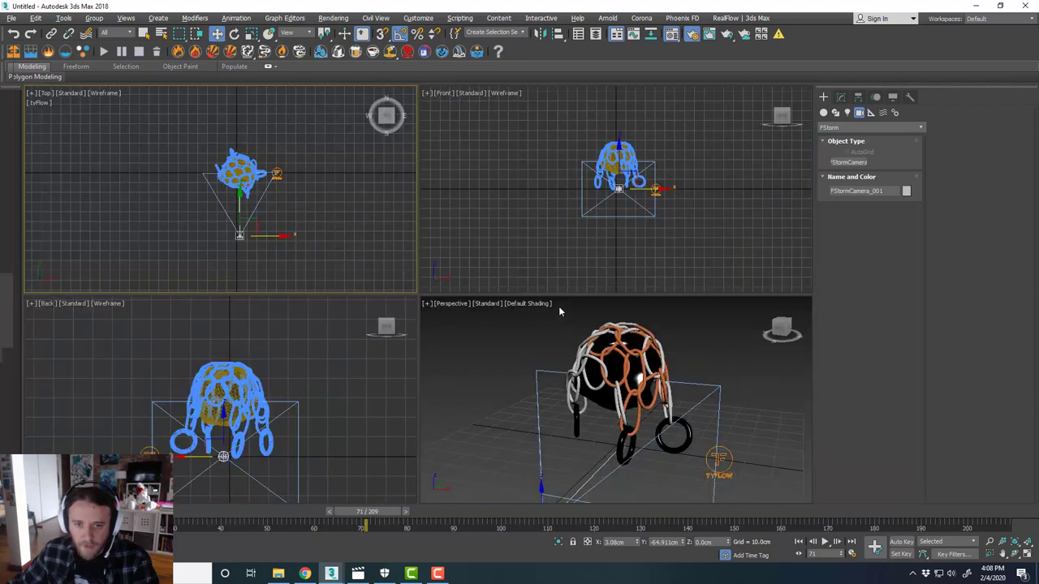
{"action": "left_click", "coordinate": [270, 439]}
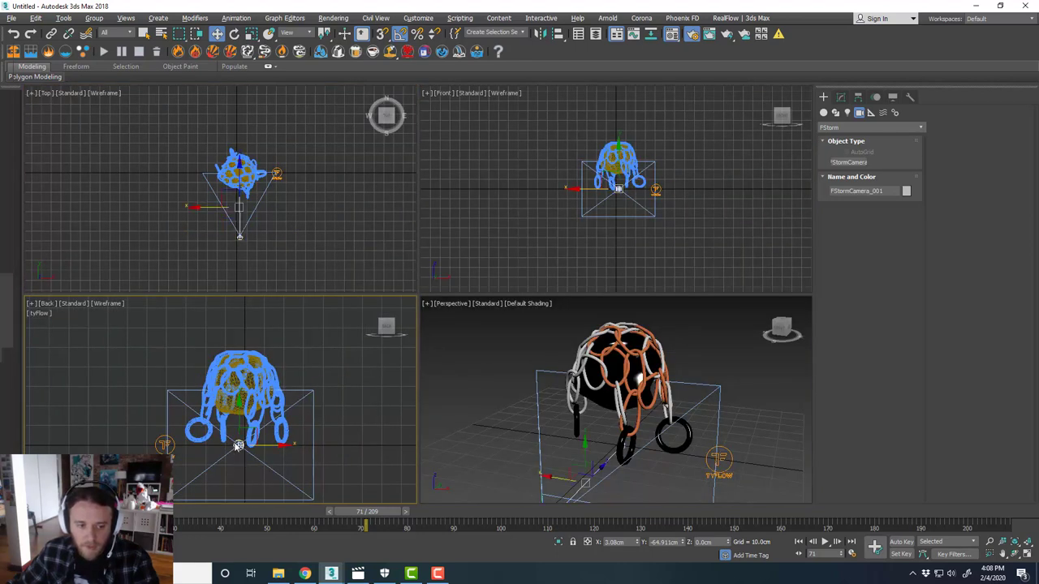
{"action": "left_click_drag", "start_coordinate": [238, 444], "coordinate": [246, 363]}
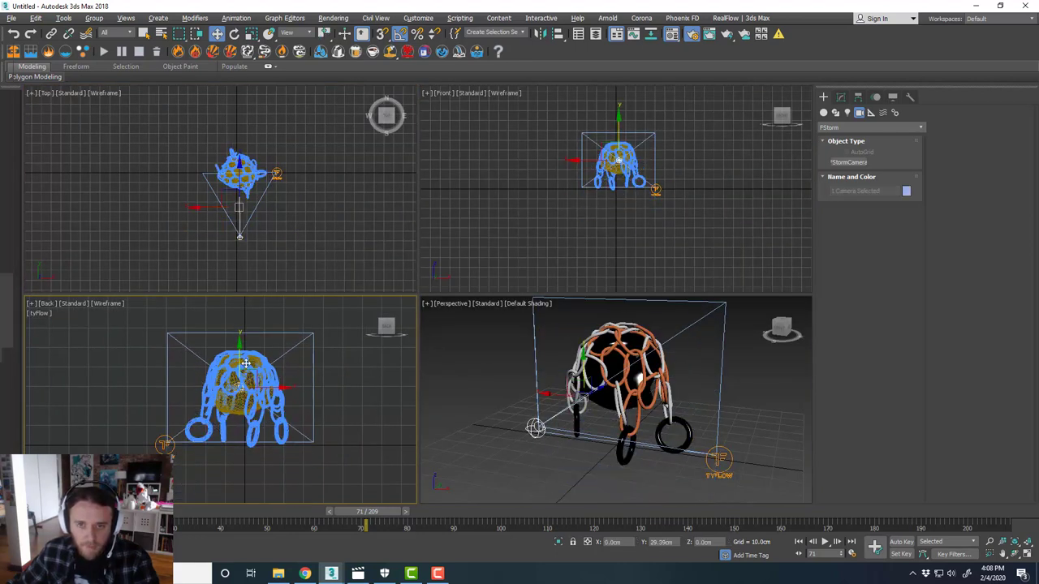
Step: Switch the Front viewport to the FStormCamera_001 view
{"action": "left_click", "coordinate": [505, 147]}
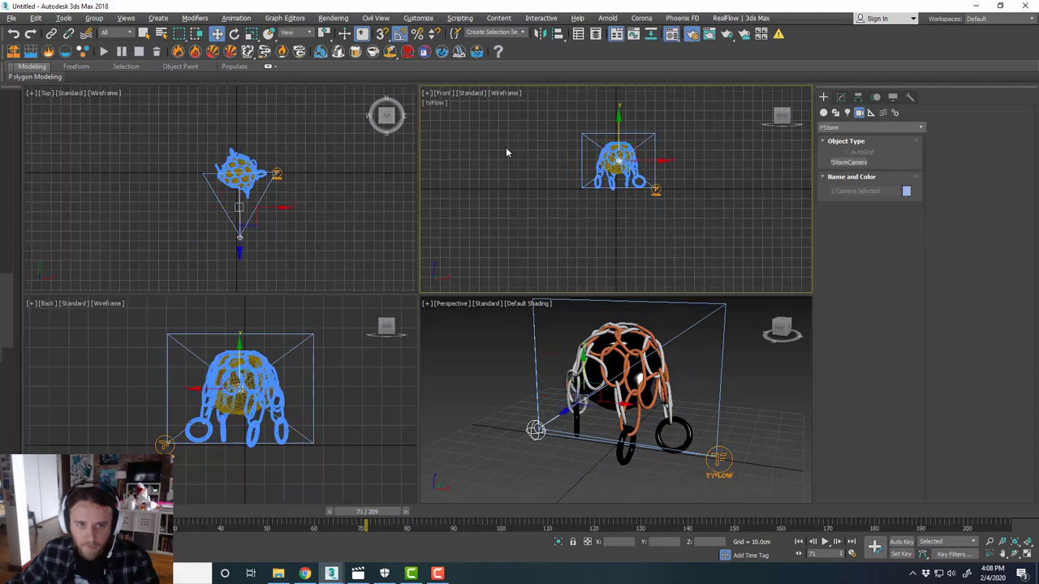
{"action": "left_click", "coordinate": [448, 95]}
{"action": "mouse_move", "coordinate": [471, 104]}
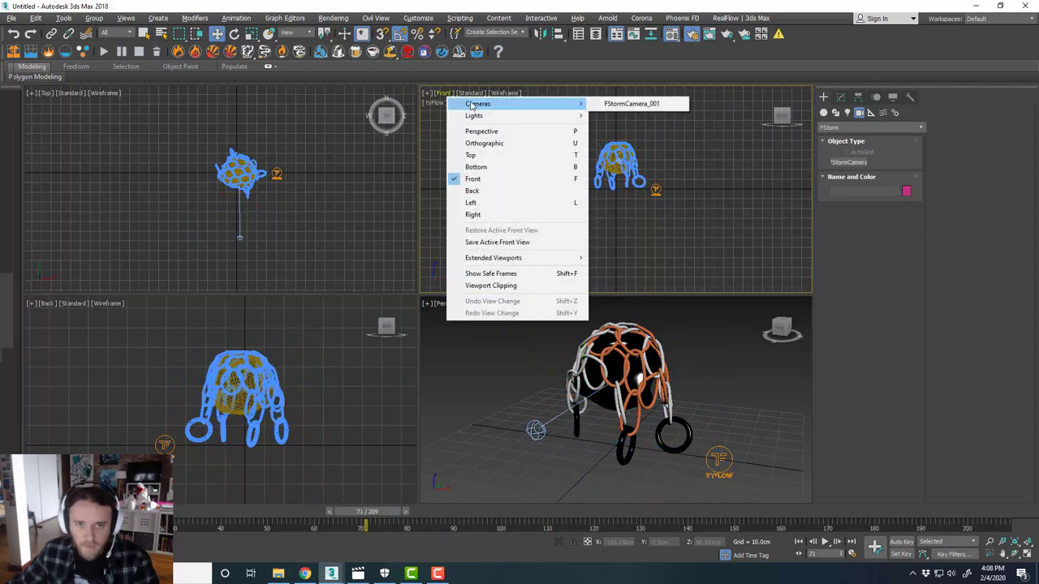
{"action": "left_click", "coordinate": [631, 104]}
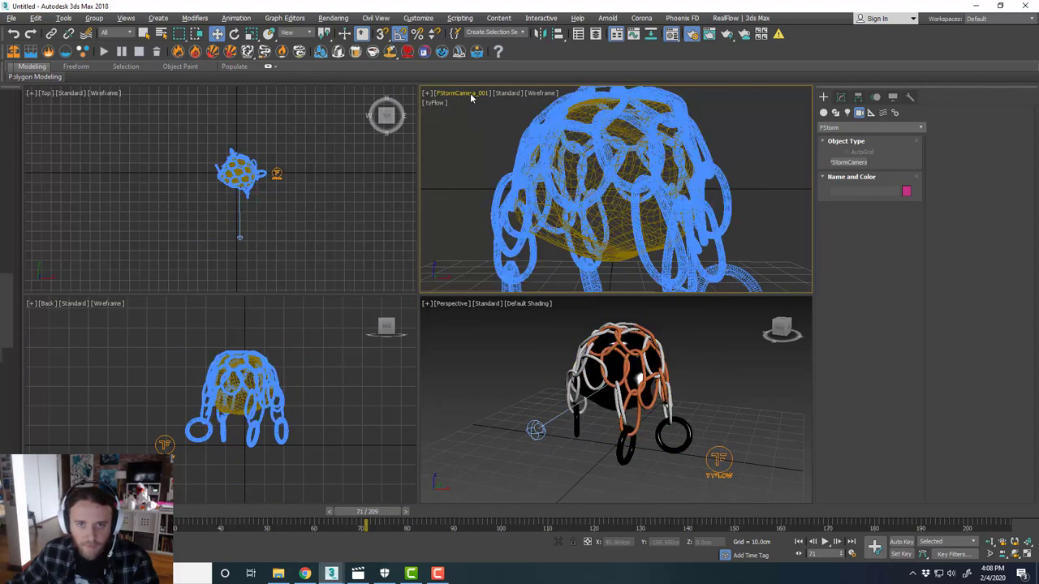
Step: Set the render output size to 1080 by 1080 pixels in Render Setup and close the dialog
{"action": "key", "text": "F10"}
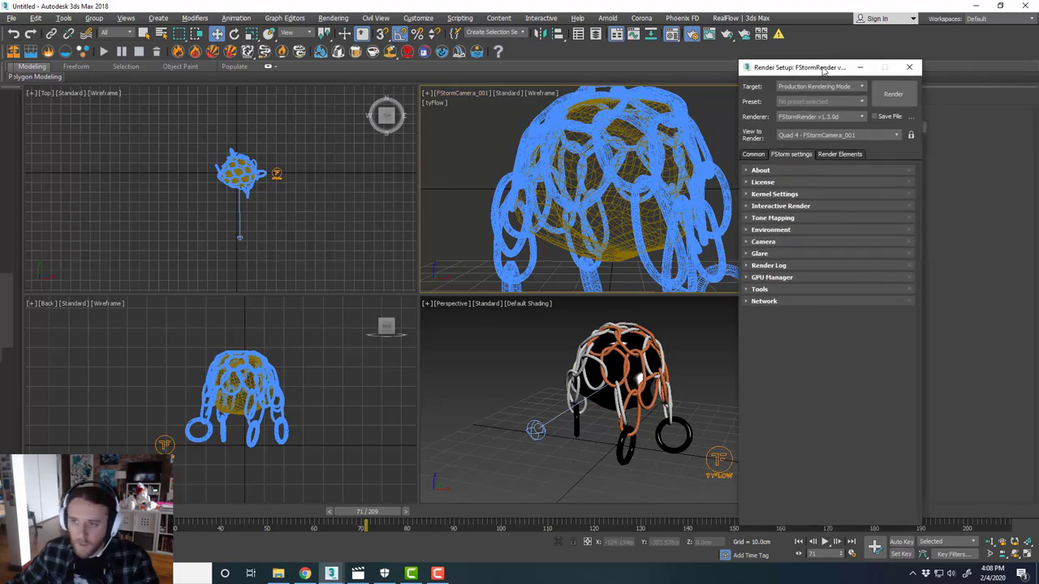
{"action": "left_click", "coordinate": [753, 153]}
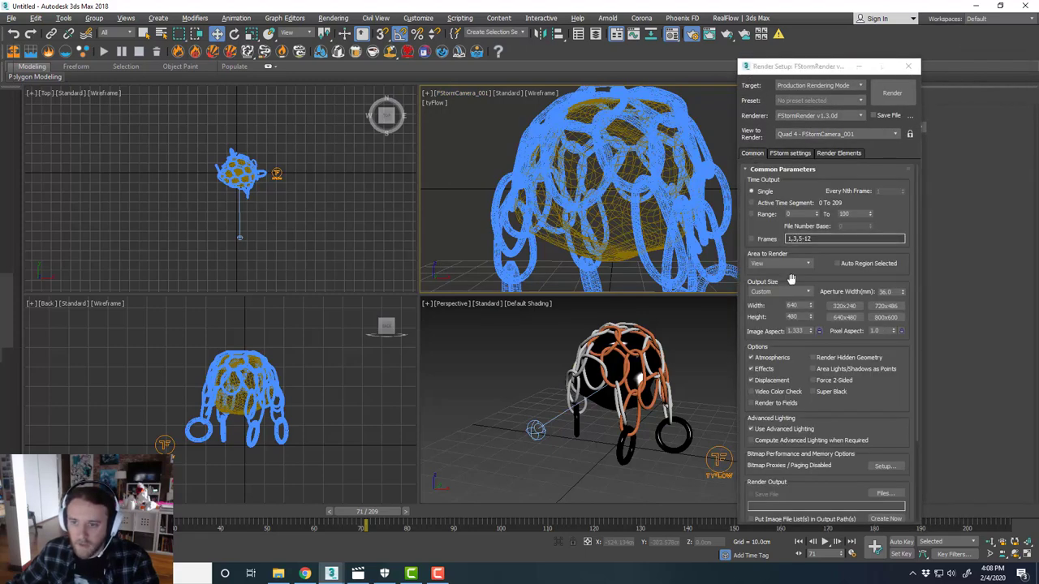
{"action": "left_click", "coordinate": [795, 305]}
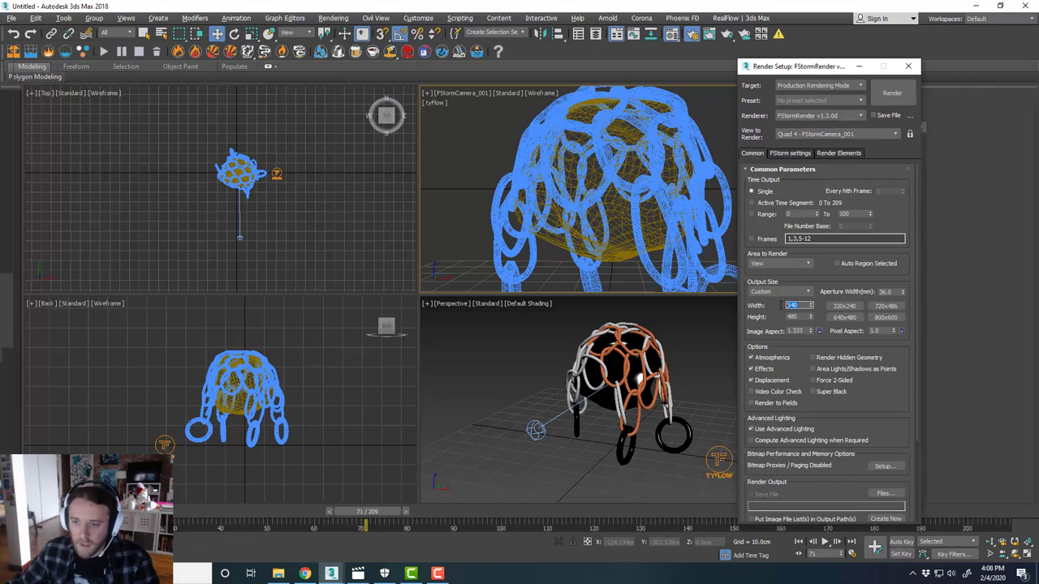
{"action": "type", "text": "1080"}
{"action": "key", "text": "Tab"}
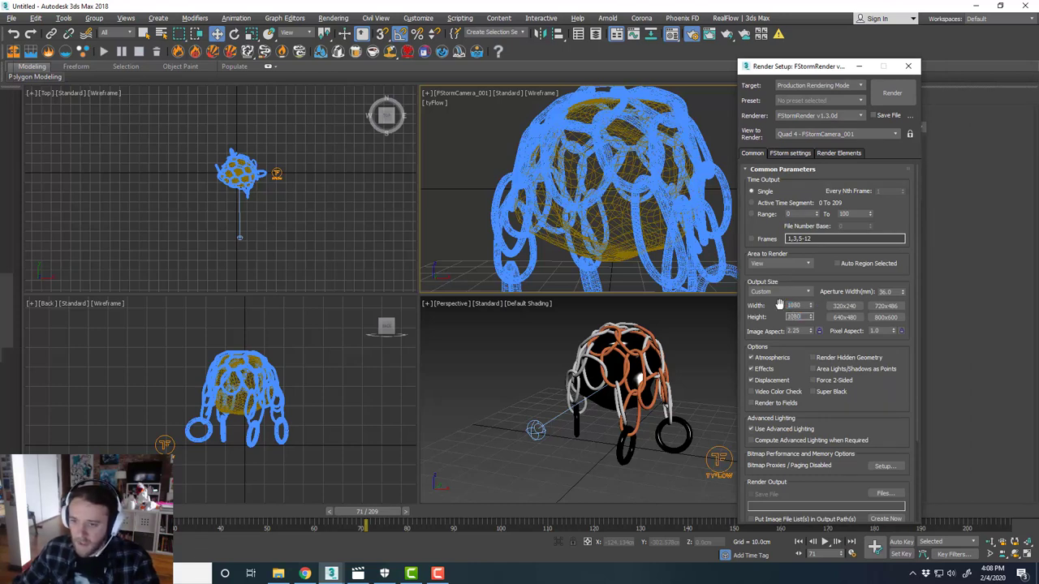
{"action": "type", "text": "1080"}
{"action": "key", "text": "Return"}
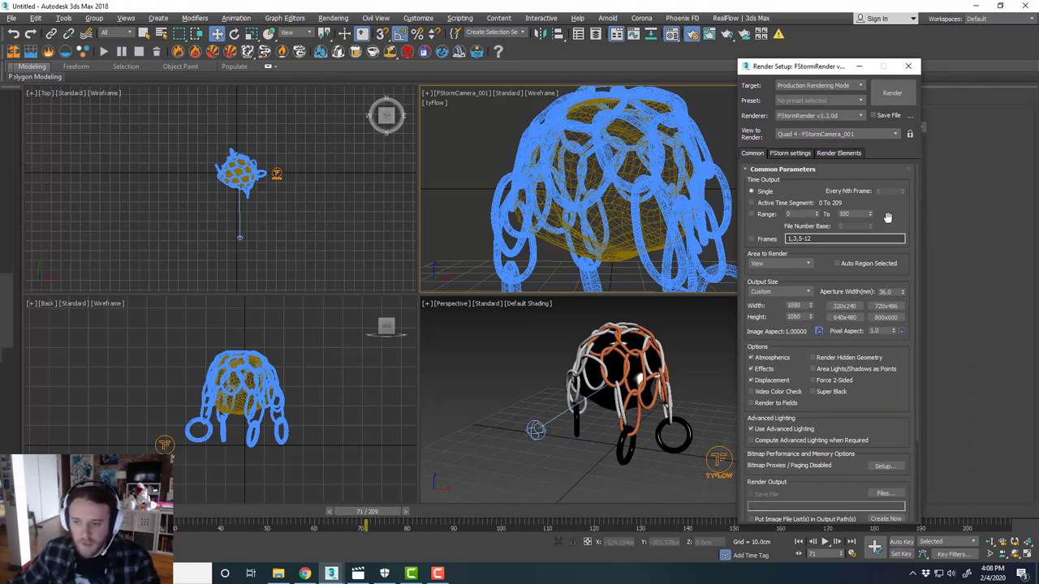
{"action": "left_click", "coordinate": [908, 66]}
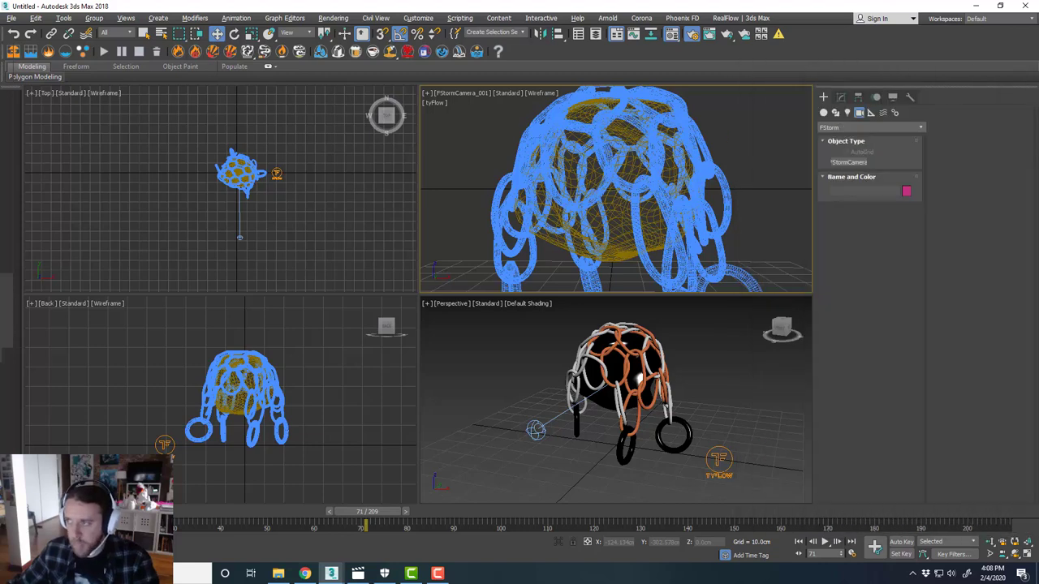
Step: Show safe frames in the FStormCamera_001 viewport and change its display from wireframe to Default Shading
{"action": "left_click", "coordinate": [463, 95]}
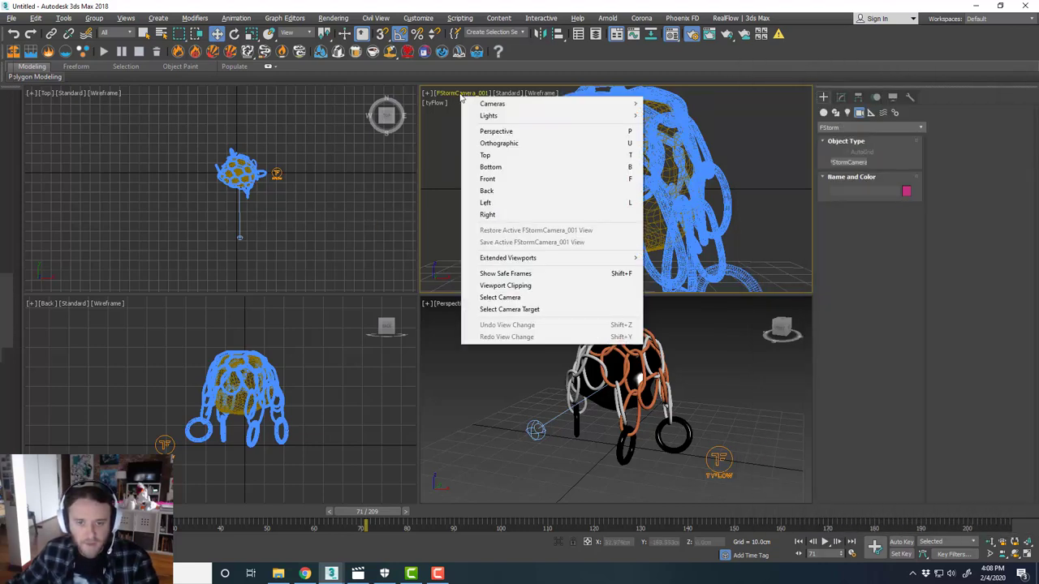
{"action": "left_click", "coordinate": [452, 121]}
{"action": "left_click", "coordinate": [461, 98]}
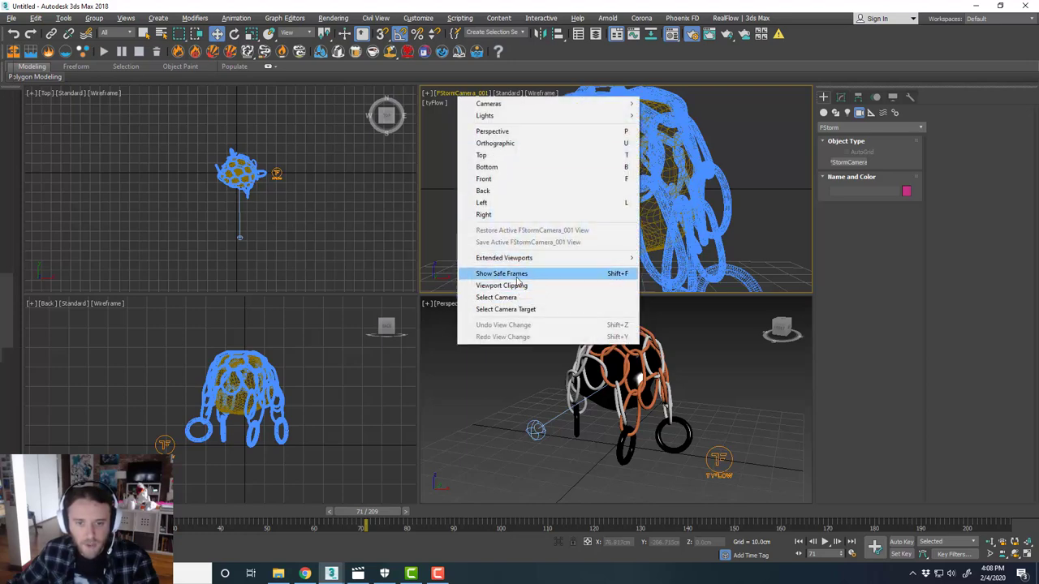
{"action": "left_click", "coordinate": [551, 275]}
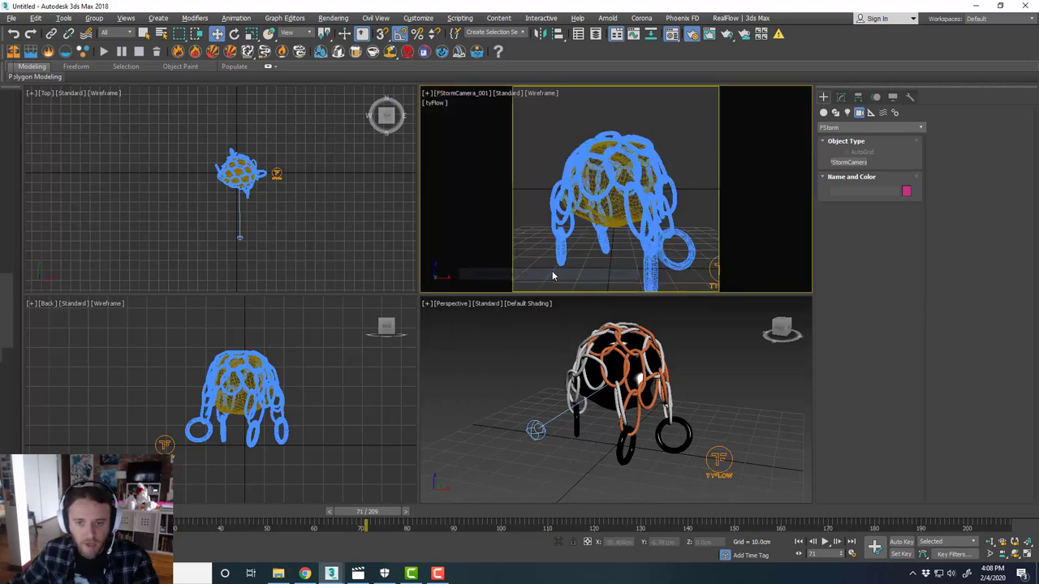
{"action": "left_click", "coordinate": [240, 238]}
{"action": "scroll", "coordinate": [241, 221], "scroll_direction": "up", "scroll_amount": 2}
{"action": "middle_click_drag", "start_coordinate": [270, 212], "coordinate": [270, 227]}
{"action": "left_click", "coordinate": [537, 111]}
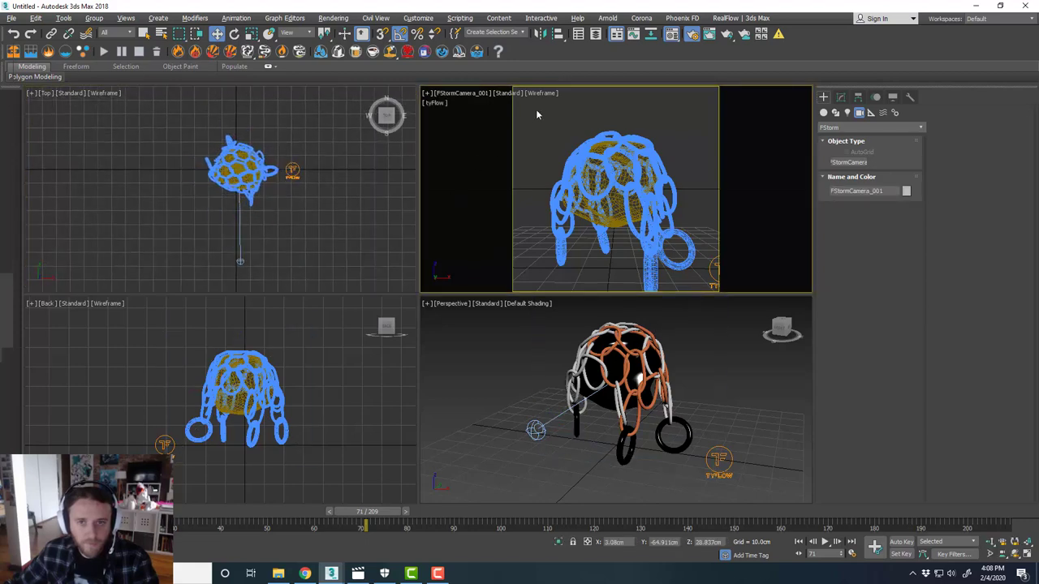
{"action": "left_click", "coordinate": [541, 92]}
{"action": "left_click", "coordinate": [578, 102]}
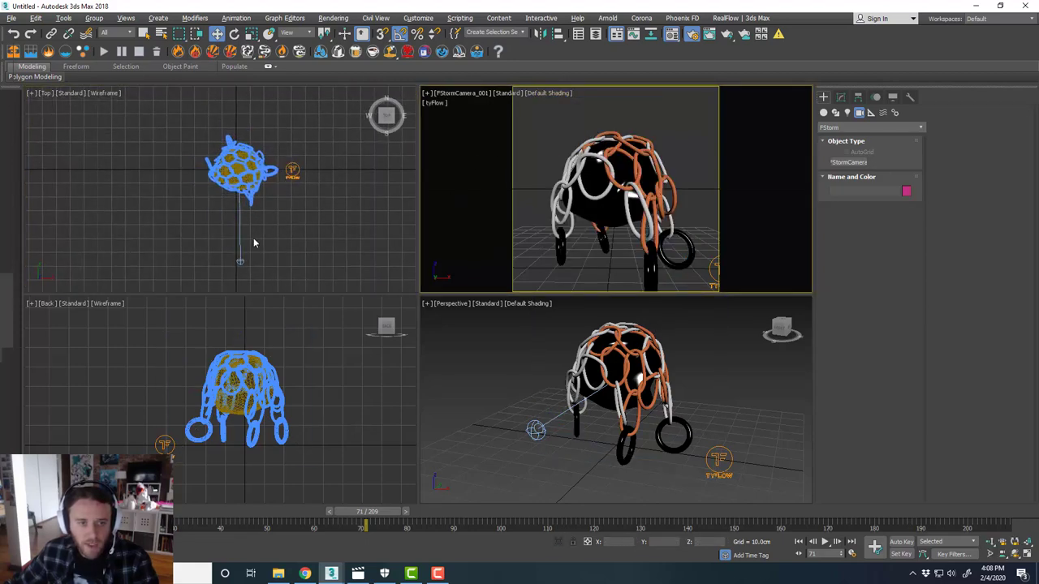
Step: Move the FStorm camera slightly closer to the sphere and raise it to about Z 40.9 cm, looking down at its target
{"action": "middle_click_drag", "start_coordinate": [253, 240], "coordinate": [254, 243]}
{"action": "left_click", "coordinate": [241, 262]}
{"action": "left_click_drag", "start_coordinate": [254, 249], "coordinate": [254, 243]}
{"action": "middle_click_drag", "start_coordinate": [681, 430], "coordinate": [583, 432], "text": "alt"}
{"action": "left_click_drag", "start_coordinate": [478, 384], "coordinate": [476, 345]}
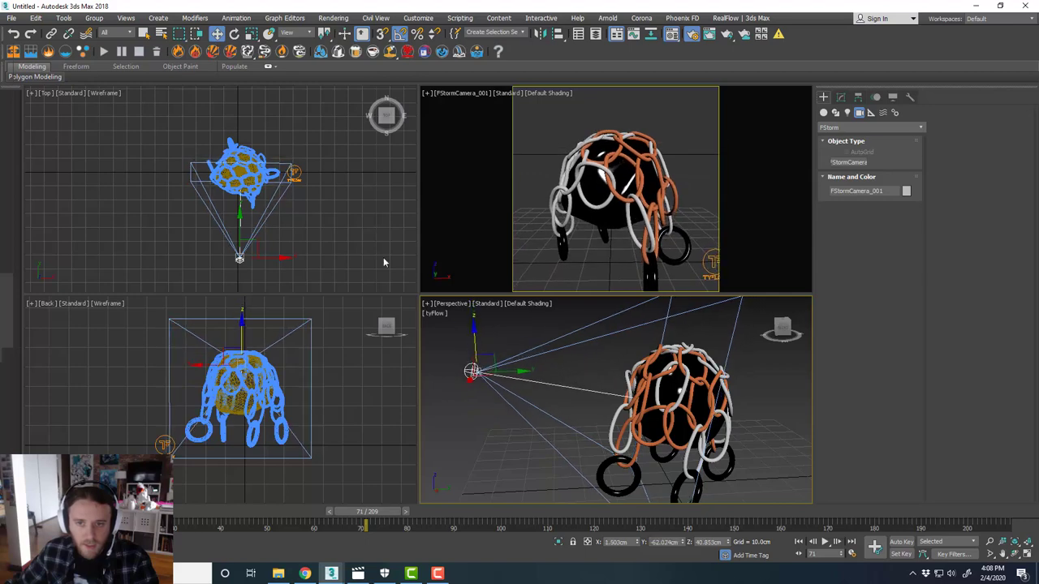
Step: Lower the camera framing to about Z 35.1 cm so the draped sphere sits higher in the safe frame
{"action": "middle_click_drag", "start_coordinate": [330, 214], "coordinate": [336, 212]}
{"action": "middle_click", "coordinate": [563, 196]}
{"action": "key", "text": "alt+w"}
{"action": "middle_click_drag", "start_coordinate": [561, 288], "coordinate": [560, 254]}
{"action": "key", "text": "alt+w"}
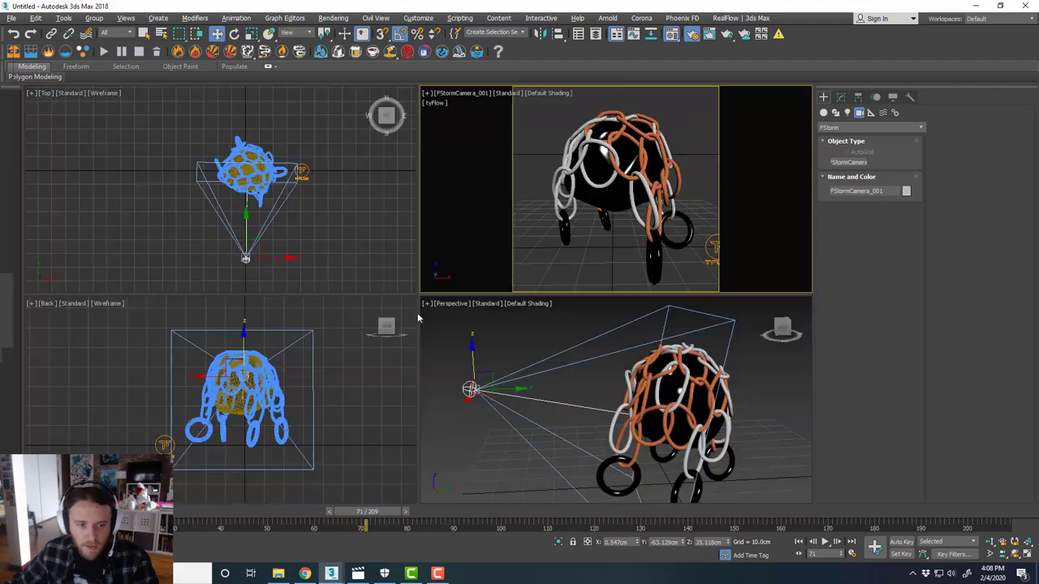
Step: Adjust the camera's height and framing to about Z 38.1 cm, and move the animation to frame 74
{"action": "middle_click_drag", "start_coordinate": [528, 394], "coordinate": [532, 398]}
{"action": "left_click_drag", "start_coordinate": [475, 358], "coordinate": [475, 342]}
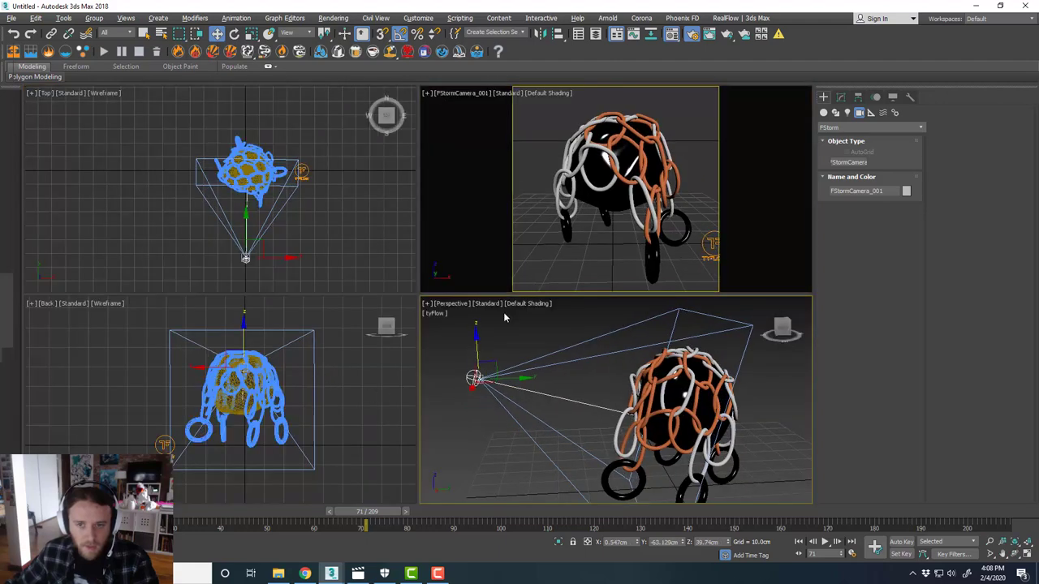
{"action": "middle_click", "coordinate": [602, 198]}
{"action": "key", "text": "alt+w"}
{"action": "middle_click_drag", "start_coordinate": [603, 249], "coordinate": [607, 282]}
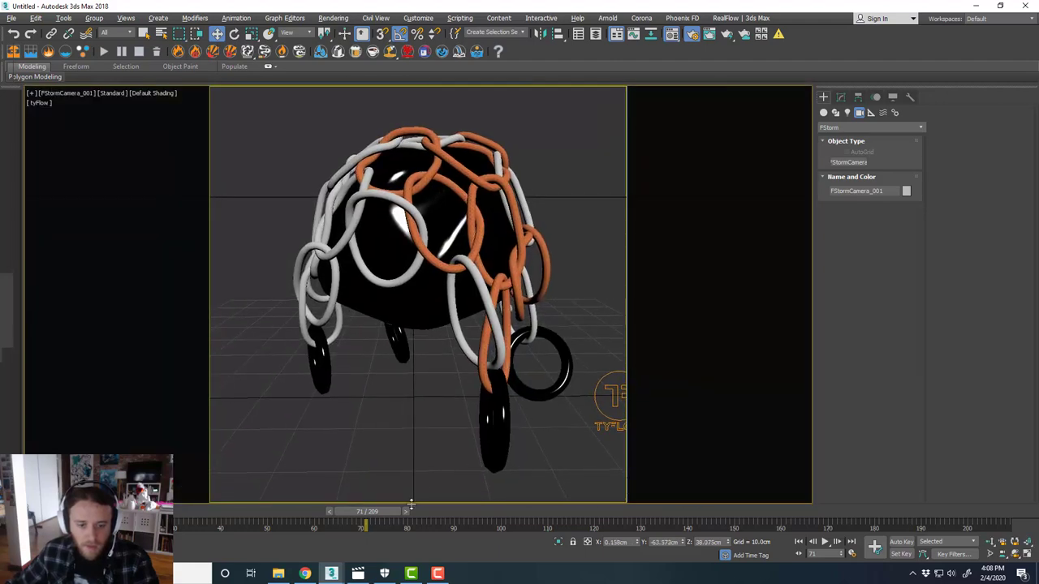
{"action": "left_click_drag", "start_coordinate": [412, 505], "coordinate": [390, 510]}
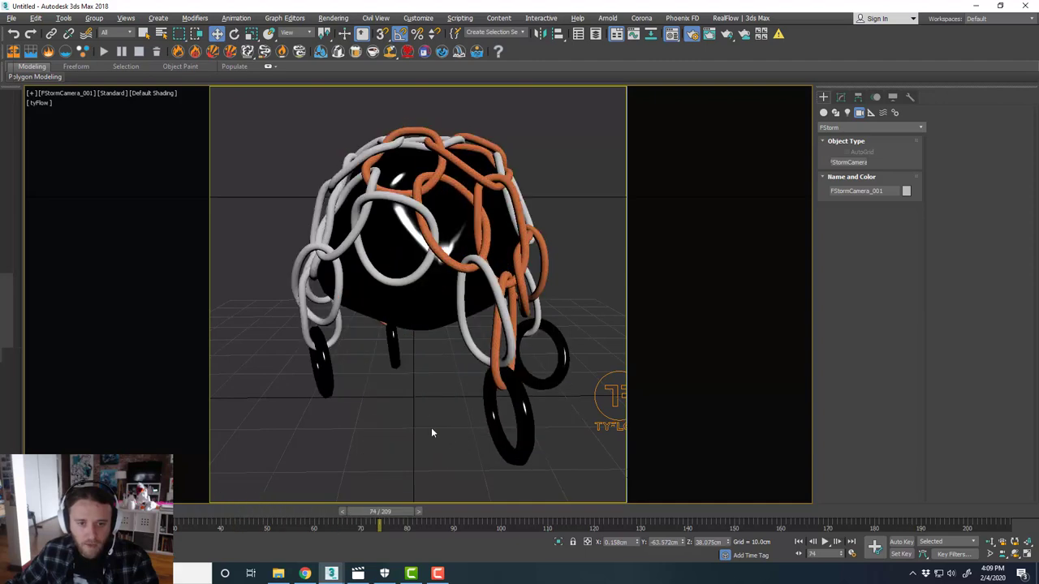
Step: Start an FStorm light in the maximized Top view with the disk shape and a power of 10
{"action": "key", "text": "alt+w"}
{"action": "right_click", "coordinate": [344, 249]}
{"action": "key", "text": "alt+w"}
{"action": "middle_click_drag", "start_coordinate": [620, 340], "coordinate": [592, 340]}
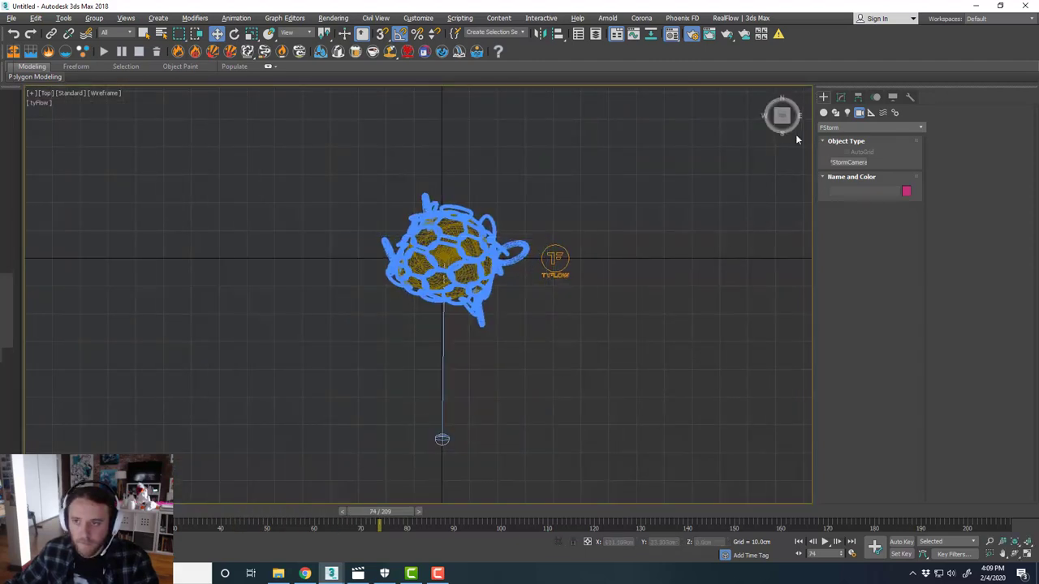
{"action": "left_click", "coordinate": [847, 113]}
{"action": "left_click", "coordinate": [856, 127]}
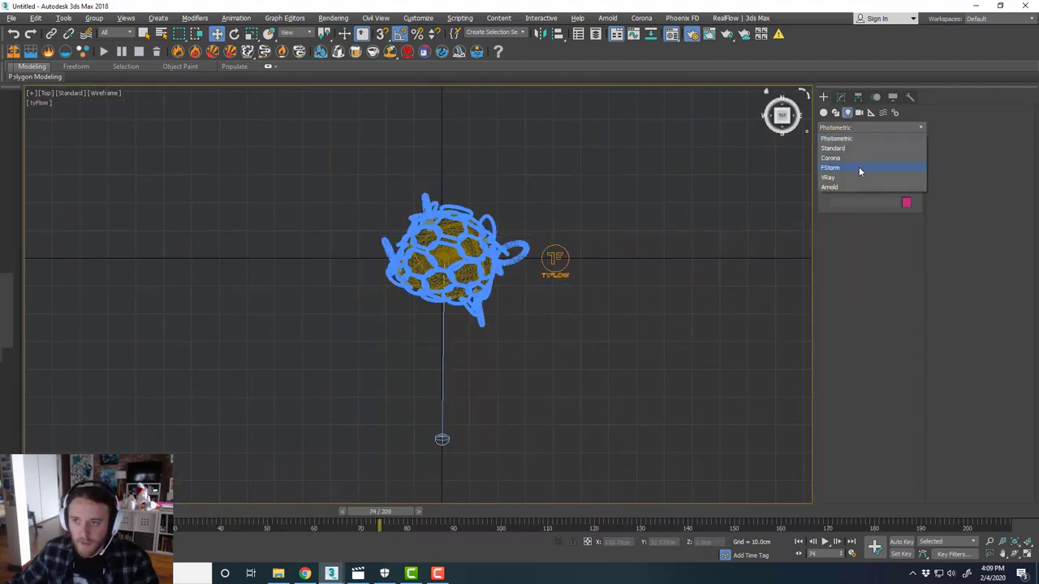
{"action": "left_click", "coordinate": [858, 167]}
{"action": "left_click", "coordinate": [848, 162]}
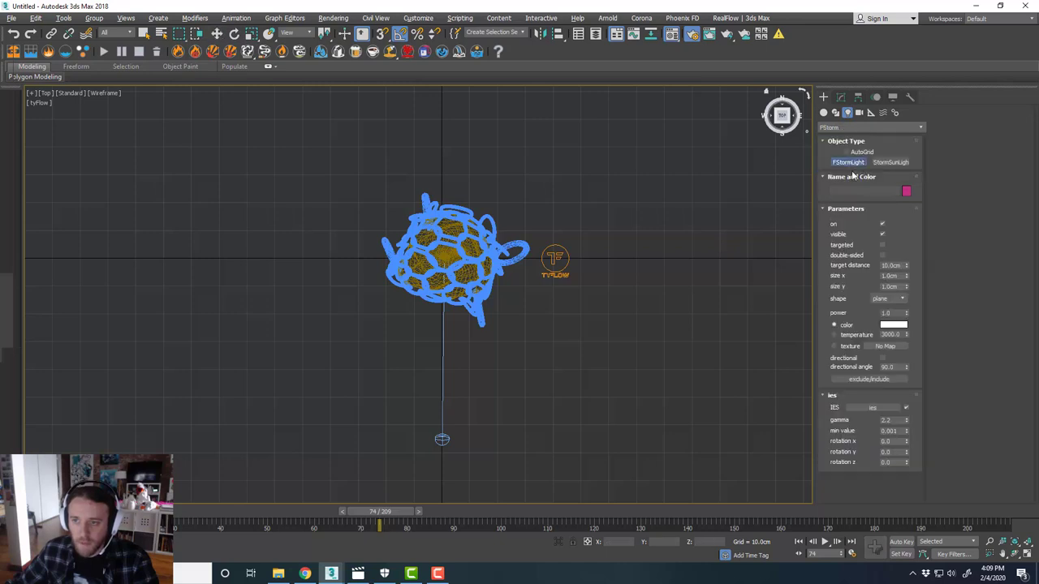
{"action": "left_click", "coordinate": [893, 299]}
{"action": "left_click", "coordinate": [894, 300]}
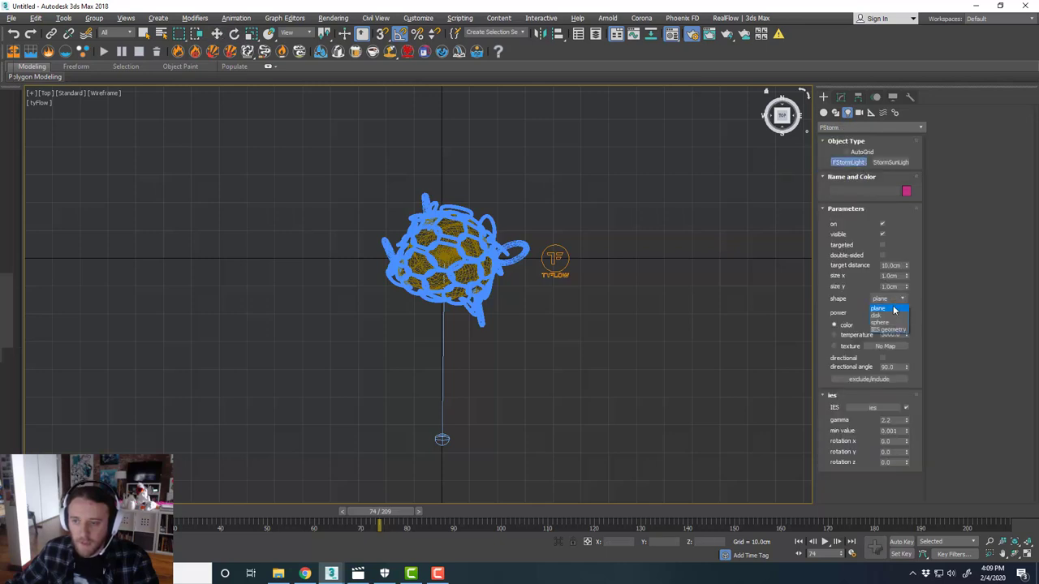
{"action": "left_click", "coordinate": [885, 316]}
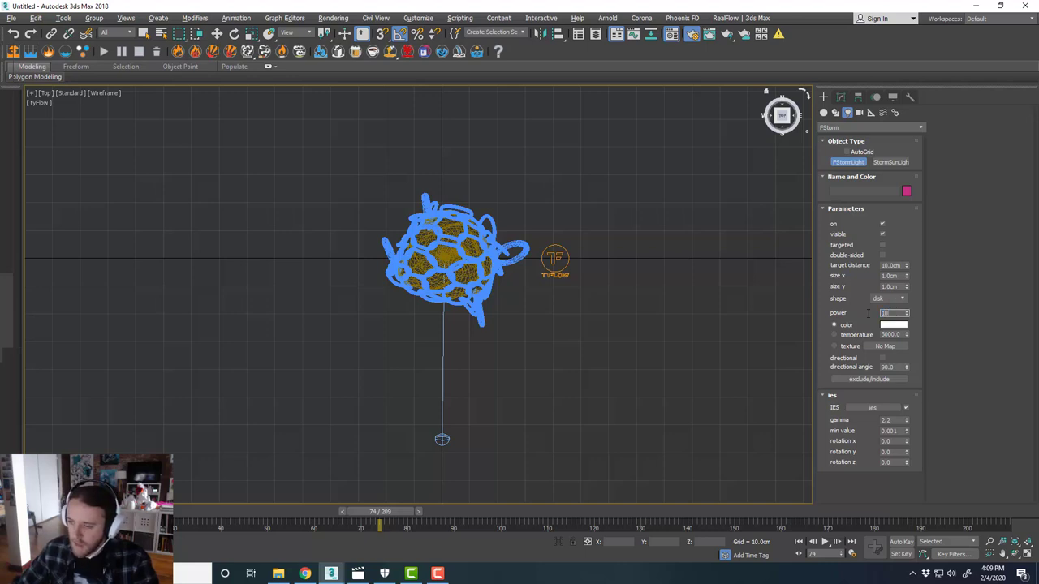
Step: Draw the disk light at about X 45.7, Y -41 cm in front of the sphere and raise it to about Z 80.2 cm
{"action": "middle_click_drag", "start_coordinate": [536, 348], "coordinate": [447, 306]}
{"action": "left_click_drag", "start_coordinate": [479, 332], "coordinate": [570, 264]}
{"action": "right_click", "coordinate": [570, 265]}
{"action": "key", "text": "alt+w"}
{"action": "key", "text": "alt+w"}
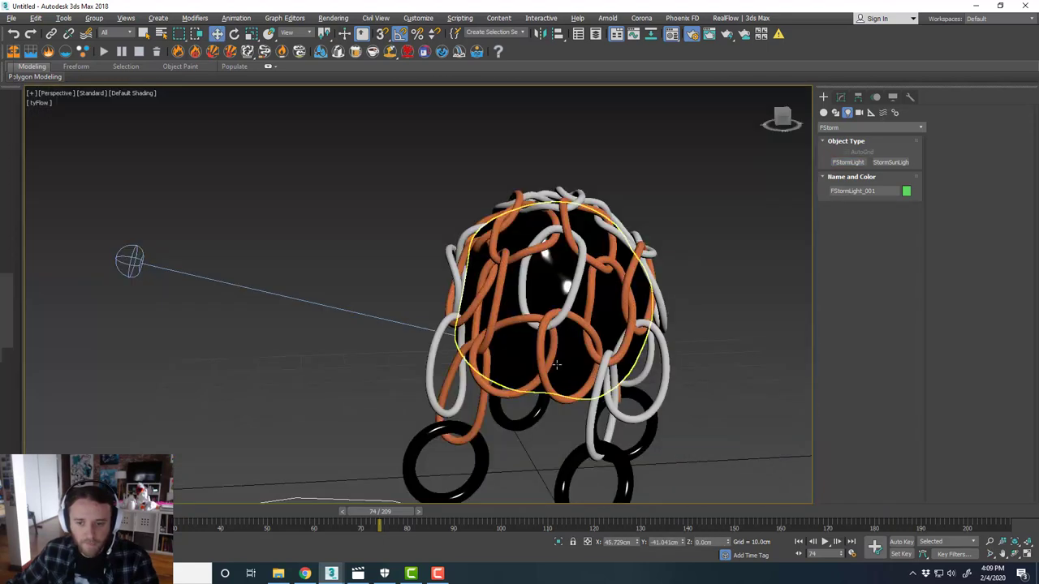
{"action": "scroll", "coordinate": [511, 415], "scroll_direction": "down", "scroll_amount": 5}
{"action": "left_click", "coordinate": [520, 417]}
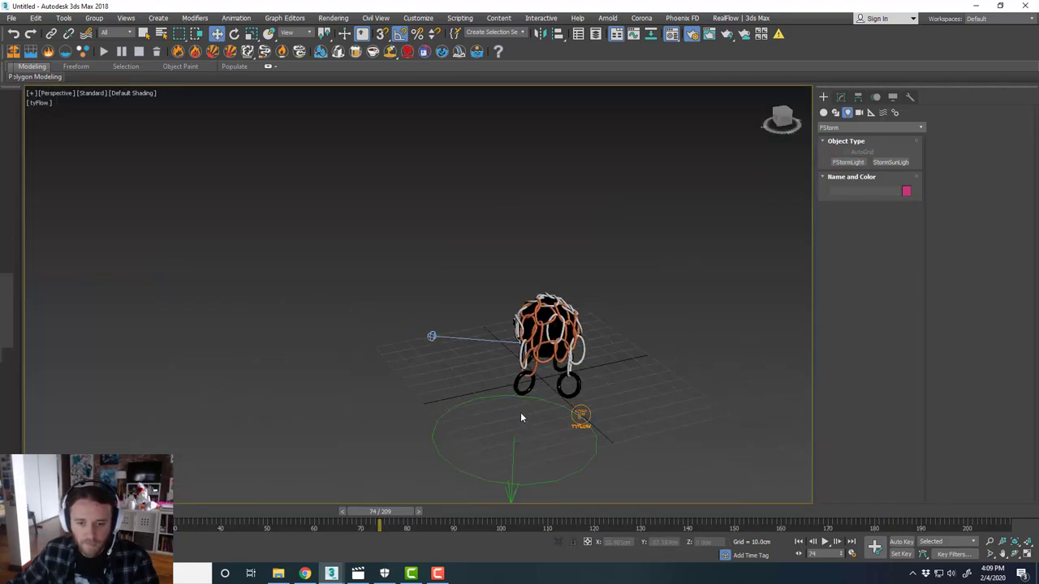
{"action": "left_click_drag", "start_coordinate": [497, 434], "coordinate": [521, 261]}
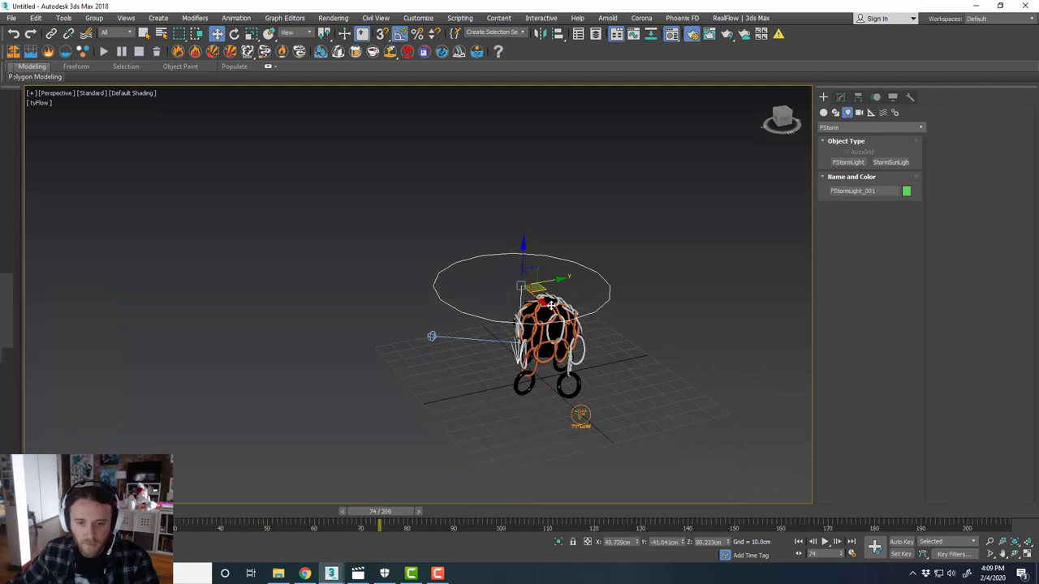
Step: Rotate the raised disk light so that it points down toward the draped sphere
{"action": "middle_click_drag", "start_coordinate": [532, 297], "coordinate": [568, 329], "text": "alt"}
{"action": "key", "text": "e"}
{"action": "left_click_drag", "start_coordinate": [534, 294], "coordinate": [528, 319]}
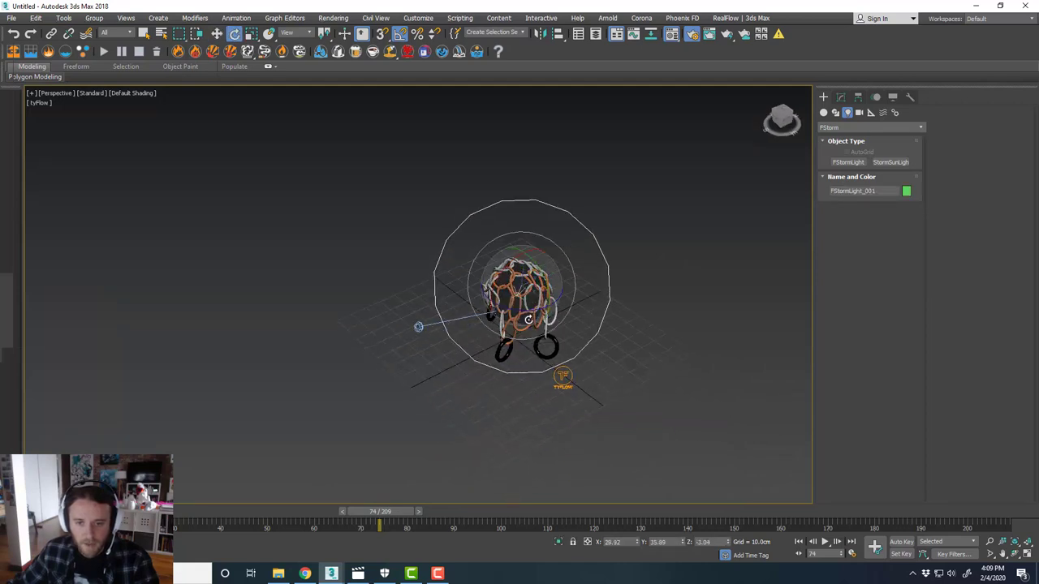
{"action": "key", "text": "alt+w"}
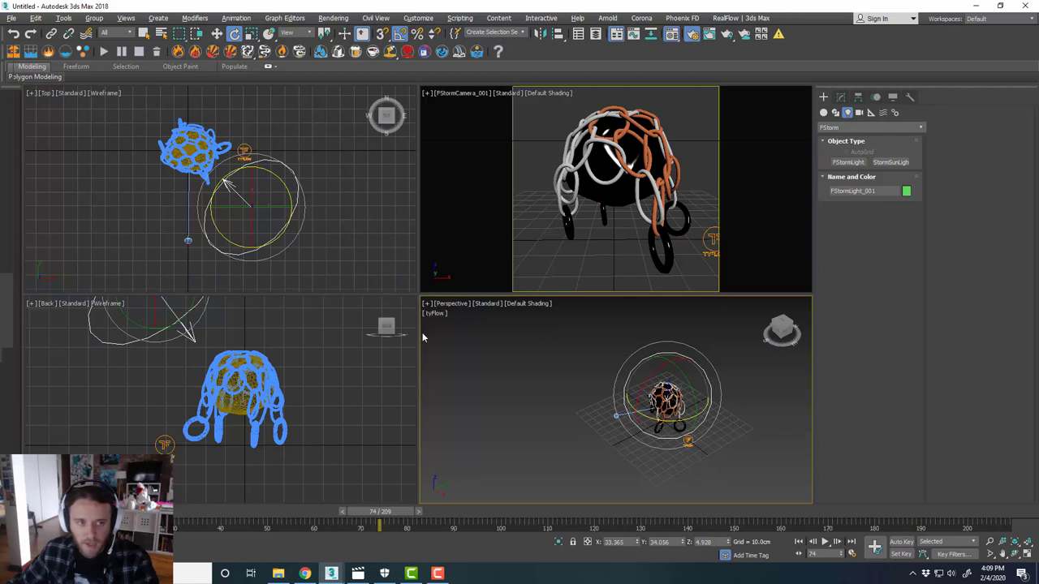
Step: Copy the disk light to the opposite side of the sphere in the Top view and rotate the copy -135° about Z
{"action": "middle_click", "coordinate": [291, 194]}
{"action": "key", "text": "alt+w"}
{"action": "key", "text": "w"}
{"action": "scroll", "coordinate": [476, 312], "scroll_direction": "down", "scroll_amount": 5}
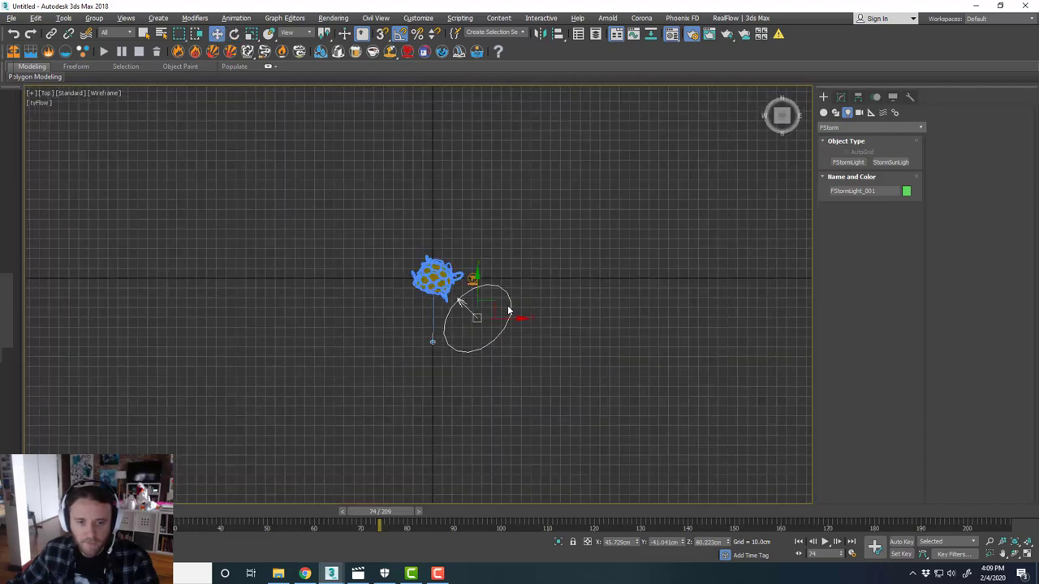
{"action": "scroll", "coordinate": [509, 310], "scroll_direction": "up", "scroll_amount": 2}
{"action": "mouse_move", "coordinate": [507, 328]}
{"action": "left_mouse_down", "text": "shift"}
{"action": "mouse_move", "coordinate": [278, 276]}
{"action": "mouse_move", "coordinate": [338, 273]}
{"action": "mouse_move", "coordinate": [352, 285]}
{"action": "left_mouse_up", "text": "shift"}
{"action": "left_click", "coordinate": [529, 333]}
{"action": "key", "text": "e"}
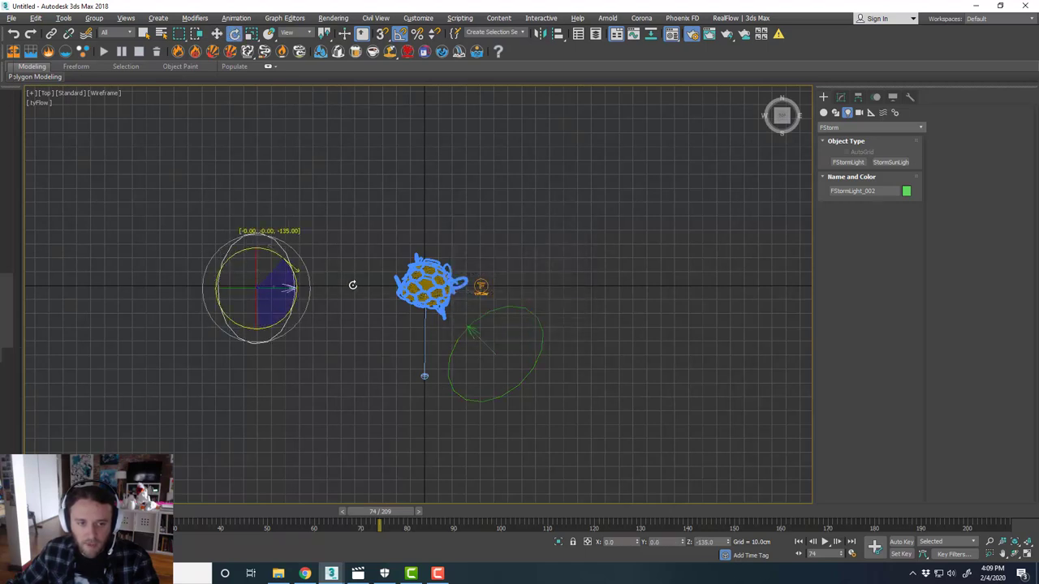
Step: Lower the copied light to about Z 48.2 cm and tilt it upright so it faces the sphere from the side
{"action": "key", "text": "alt+w"}
{"action": "left_click", "coordinate": [617, 359]}
{"action": "key", "text": "alt+w"}
{"action": "middle_click_drag", "start_coordinate": [616, 360], "coordinate": [574, 268], "text": "alt"}
{"action": "middle_click_drag", "start_coordinate": [575, 267], "coordinate": [598, 383]}
{"action": "key", "text": "w"}
{"action": "mouse_move", "coordinate": [402, 205]}
{"action": "left_mouse_down"}
{"action": "mouse_move", "coordinate": [403, 253]}
{"action": "mouse_move", "coordinate": [431, 260]}
{"action": "left_mouse_up"}
{"action": "key", "text": "e"}
{"action": "middle_click_drag", "start_coordinate": [537, 296], "coordinate": [558, 338], "text": "alt"}
Step: Move the copied side light slightly farther from the sphere along X in the Top view, and deselect it
{"action": "key", "text": "alt+w"}
{"action": "right_click", "coordinate": [271, 213]}
{"action": "key", "text": "alt+w"}
{"action": "key", "text": "w"}
{"action": "middle_click_drag", "start_coordinate": [319, 292], "coordinate": [299, 290]}
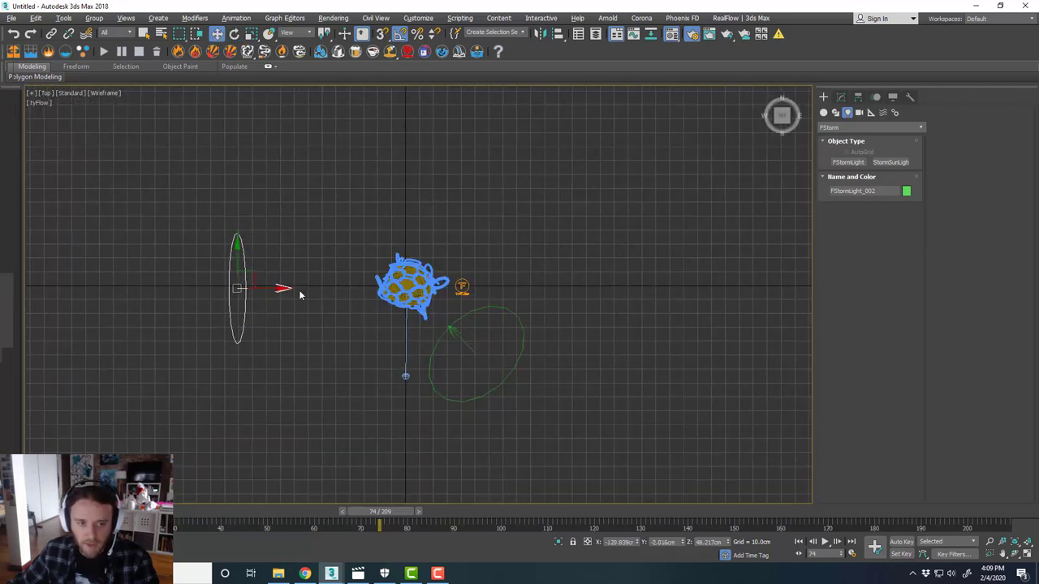
{"action": "left_click_drag", "start_coordinate": [279, 288], "coordinate": [274, 288]}
{"action": "middle_click_drag", "start_coordinate": [342, 312], "coordinate": [324, 307]}
{"action": "left_click", "coordinate": [512, 237]}
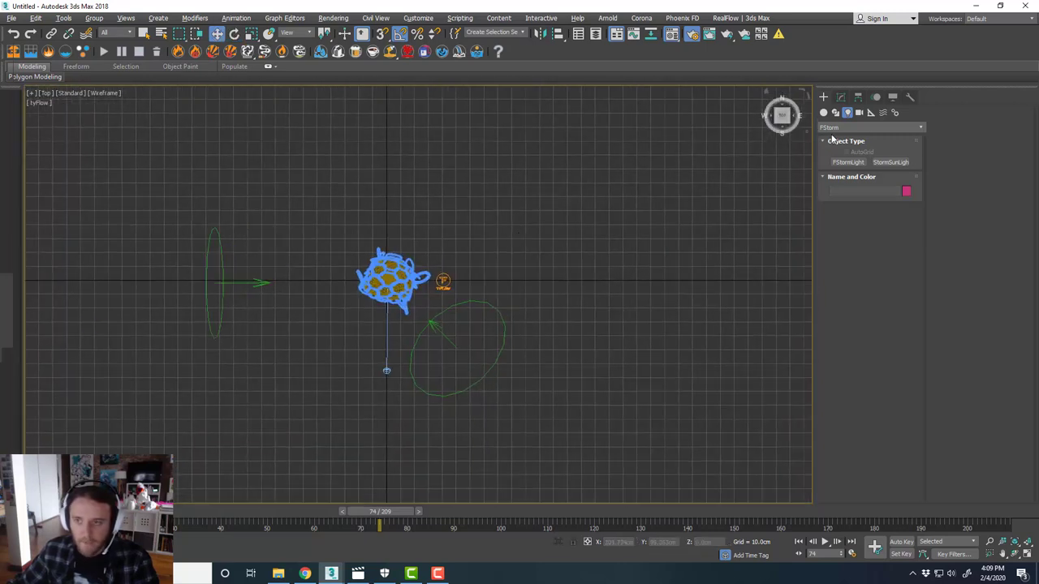
Step: Create a plane about 473 cm wide and 224 cm long around the sphere and lights in the Top view
{"action": "left_click", "coordinate": [825, 113]}
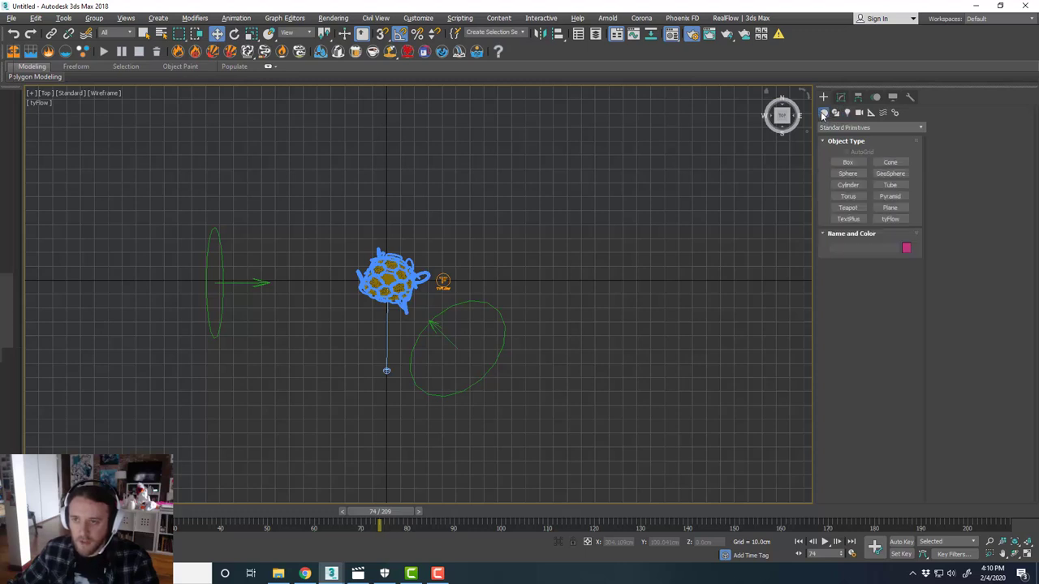
{"action": "left_click", "coordinate": [889, 207]}
{"action": "scroll", "coordinate": [421, 214], "scroll_direction": "down", "scroll_amount": 3}
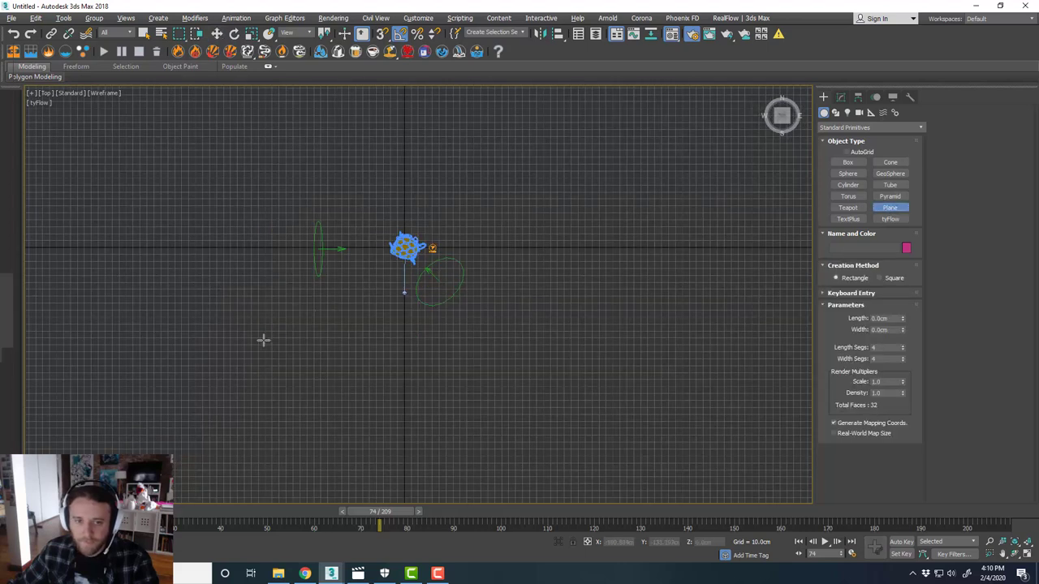
{"action": "left_click_drag", "start_coordinate": [242, 350], "coordinate": [571, 193]}
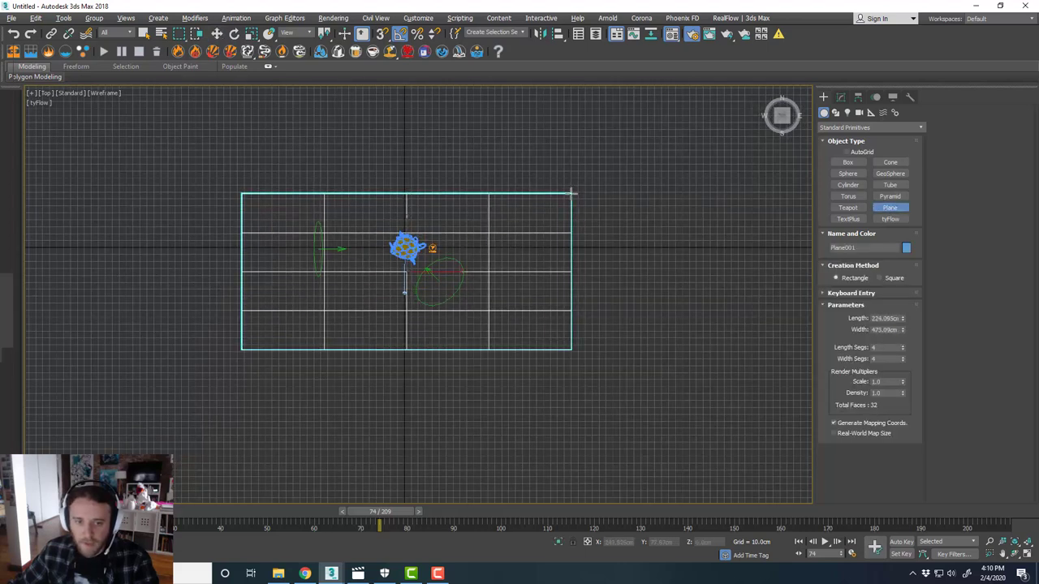
Step: Centre the plane at X 0, Y 0 and reduce its length and width segments to 1
{"action": "key", "text": "w"}
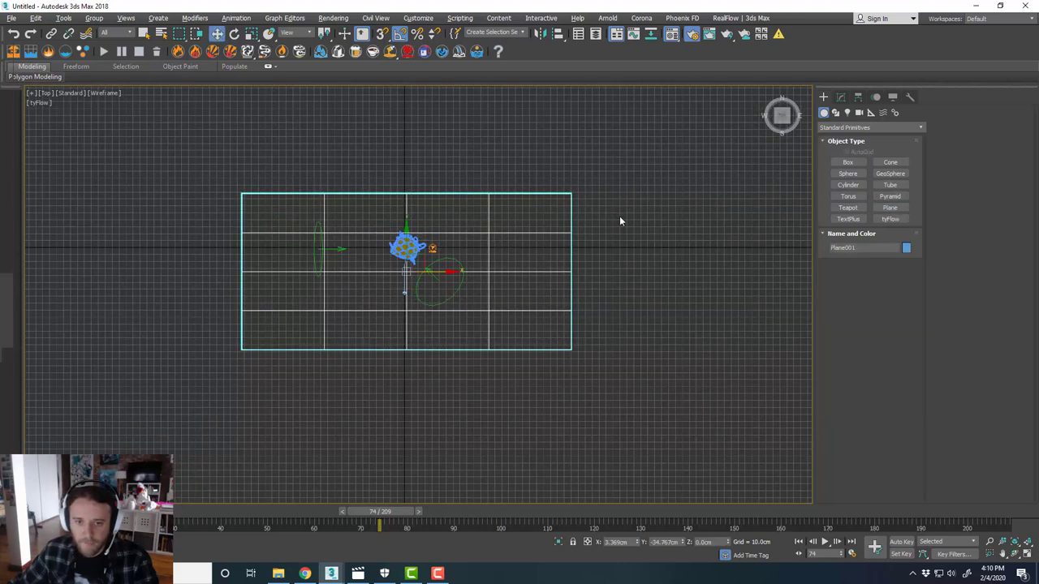
{"action": "right_click", "coordinate": [636, 543]}
{"action": "right_click", "coordinate": [683, 543]}
{"action": "middle_click_drag", "start_coordinate": [492, 295], "coordinate": [505, 336]}
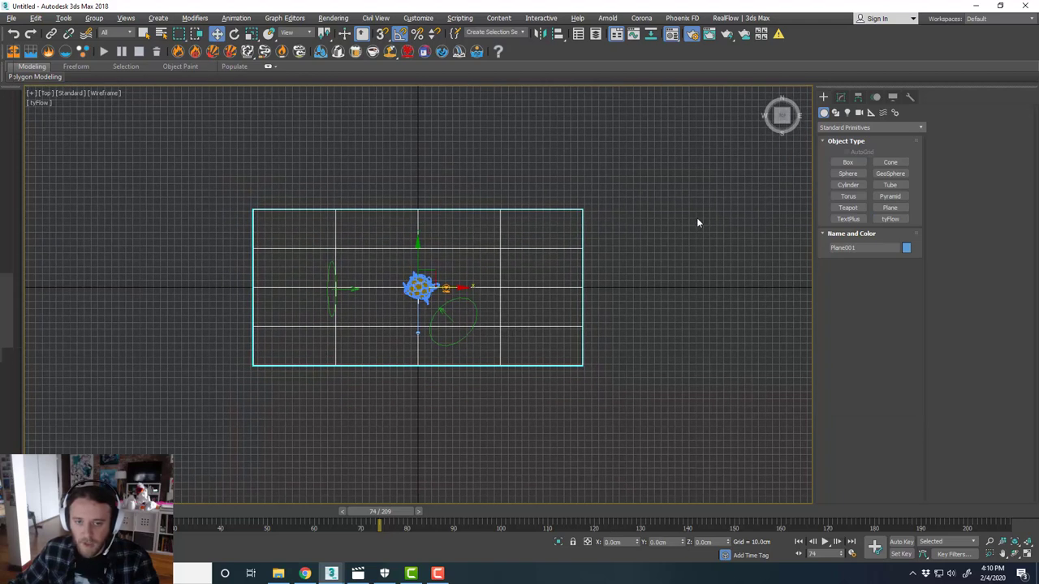
{"action": "left_click", "coordinate": [841, 98]}
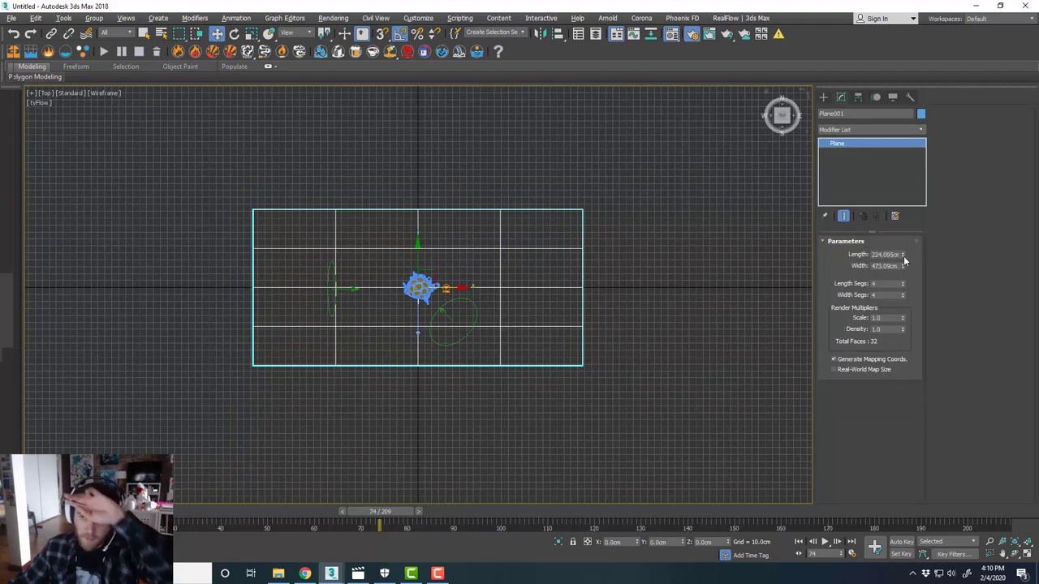
{"action": "right_click", "coordinate": [902, 284]}
{"action": "right_click", "coordinate": [903, 296]}
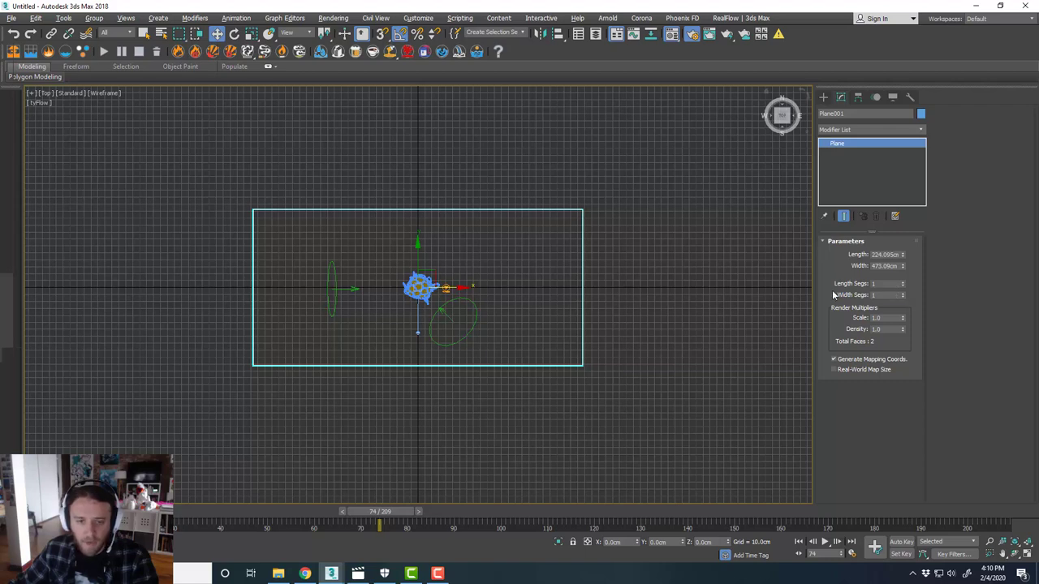
Step: Lower the plane to about Z -6.4 cm in the Perspective view
{"action": "key", "text": "alt+w"}
{"action": "middle_click", "coordinate": [689, 348]}
{"action": "key", "text": "alt+w"}
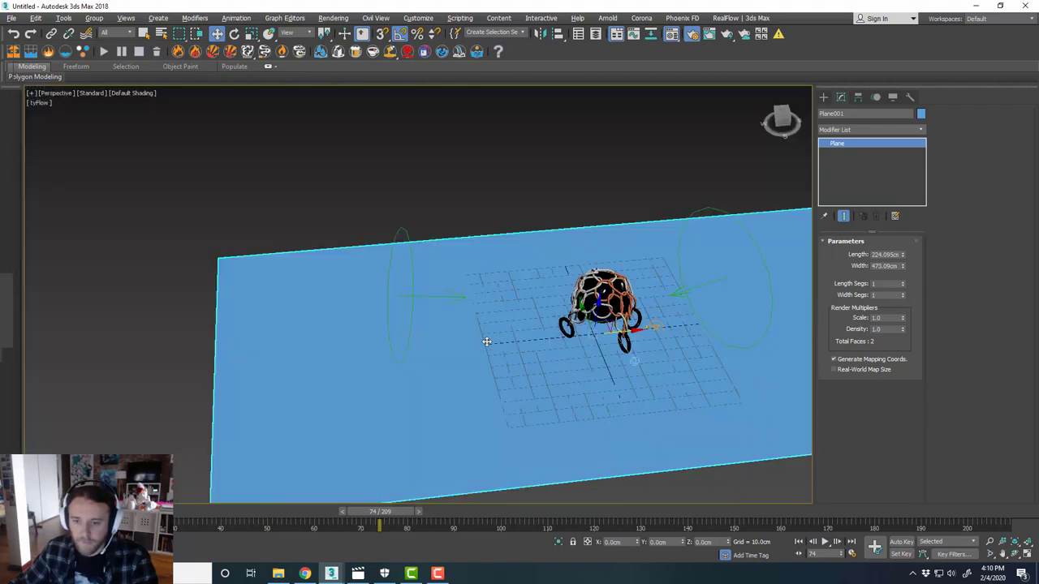
{"action": "scroll", "coordinate": [487, 343], "scroll_direction": "down", "scroll_amount": 3}
{"action": "middle_click_drag", "start_coordinate": [487, 344], "coordinate": [557, 307], "text": "alt"}
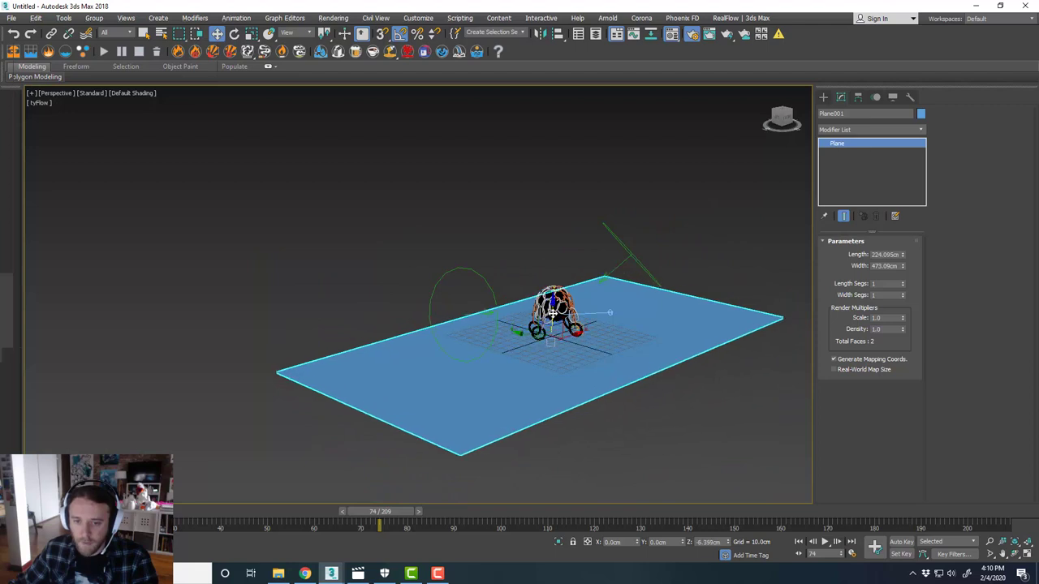
Step: Add an Edit Poly modifier to the plane and extend its back edge straight up into a tall wall
{"action": "left_click", "coordinate": [893, 129]}
{"action": "scroll", "coordinate": [917, 198], "scroll_direction": "down", "scroll_amount": 10}
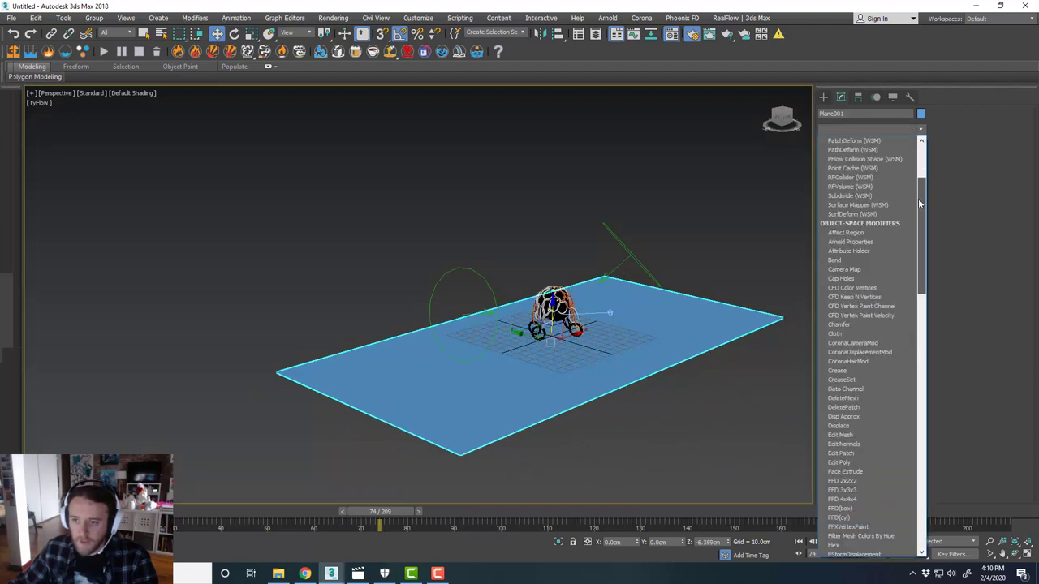
{"action": "left_click", "coordinate": [848, 462]}
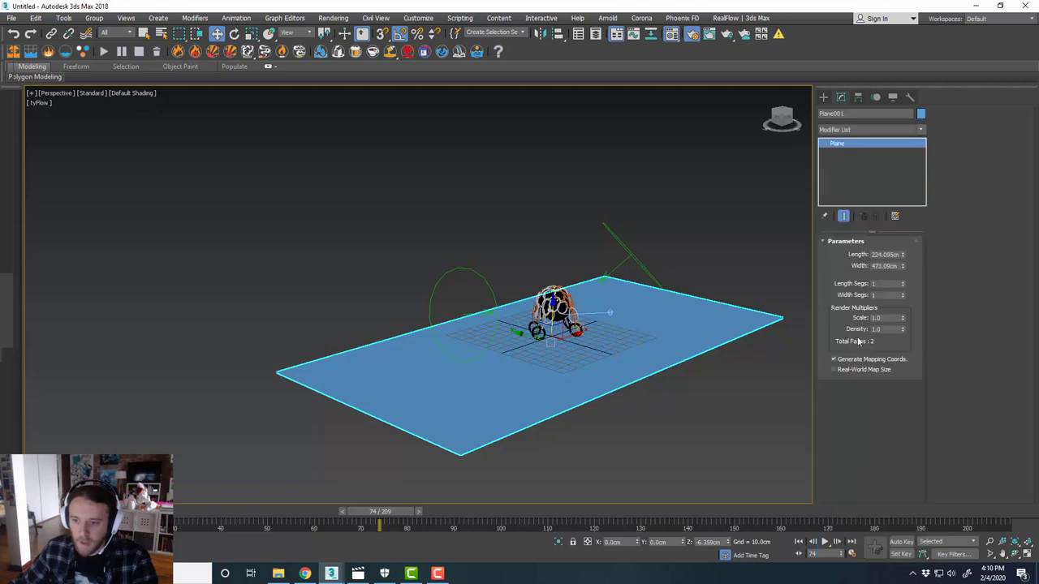
{"action": "left_click", "coordinate": [855, 327]}
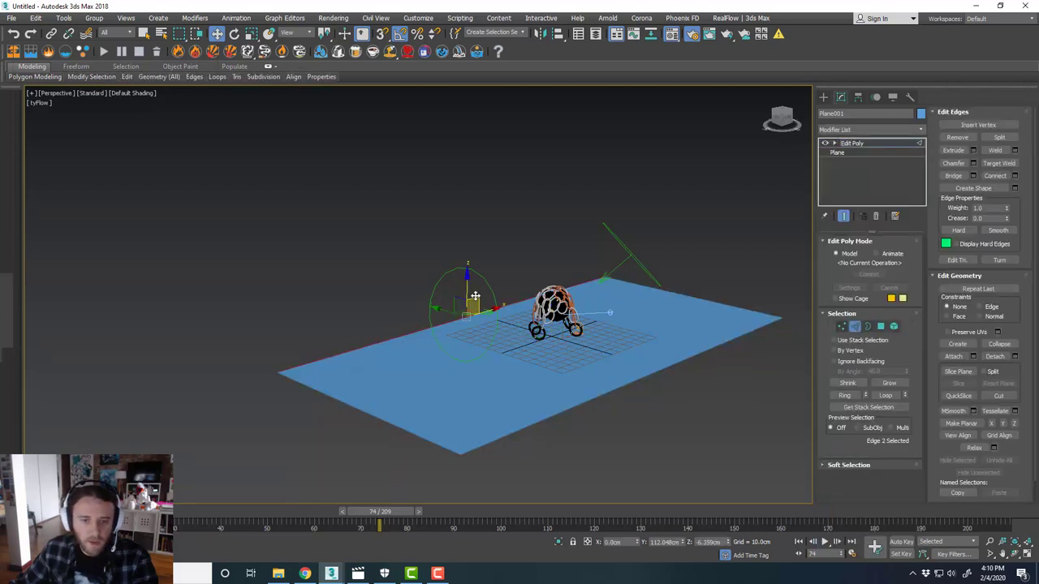
{"action": "left_click", "coordinate": [518, 301]}
{"action": "mouse_move", "coordinate": [518, 301]}
{"action": "middle_mouse_down", "text": "alt"}
{"action": "mouse_move", "coordinate": [505, 304]}
{"action": "mouse_move", "coordinate": [518, 301]}
{"action": "middle_mouse_up", "text": "alt"}
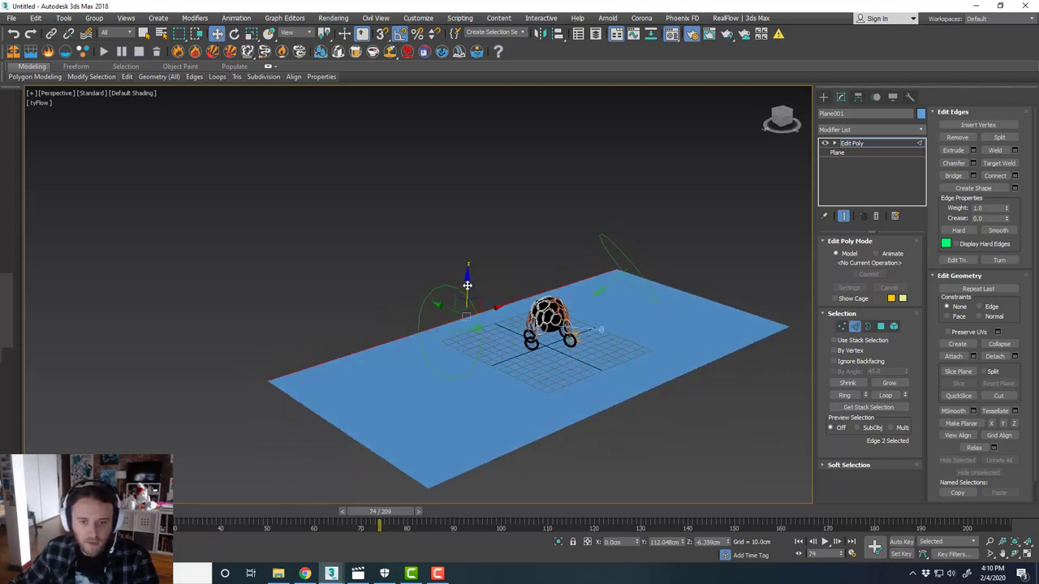
{"action": "left_click_drag", "start_coordinate": [467, 285], "coordinate": [492, 95], "text": "shift"}
{"action": "middle_click_drag", "start_coordinate": [557, 283], "coordinate": [501, 324], "text": "alt"}
Step: Apply a Chamfer modifier to the edge between floor and wall, using Standard Chamfer with an amount of about 45.9 cm
{"action": "left_click", "coordinate": [487, 309]}
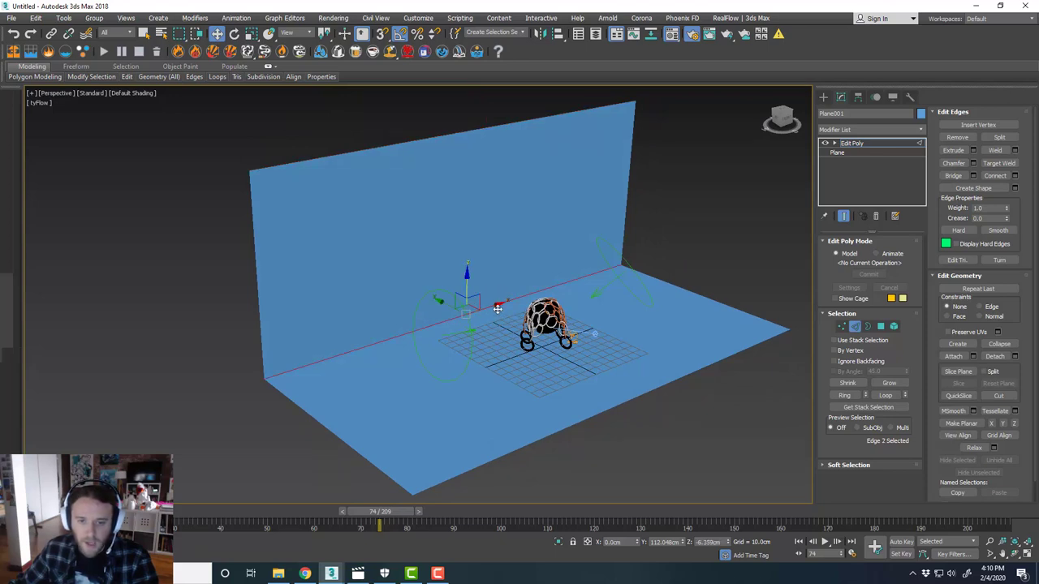
{"action": "left_click", "coordinate": [921, 131]}
{"action": "scroll", "coordinate": [871, 295], "scroll_direction": "down", "scroll_amount": 6}
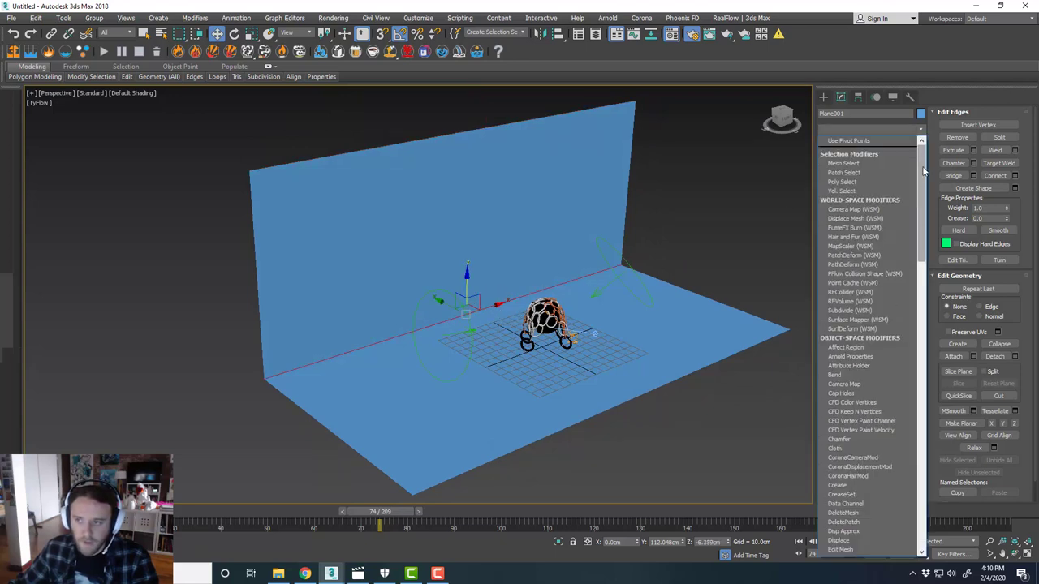
{"action": "left_click", "coordinate": [872, 305]}
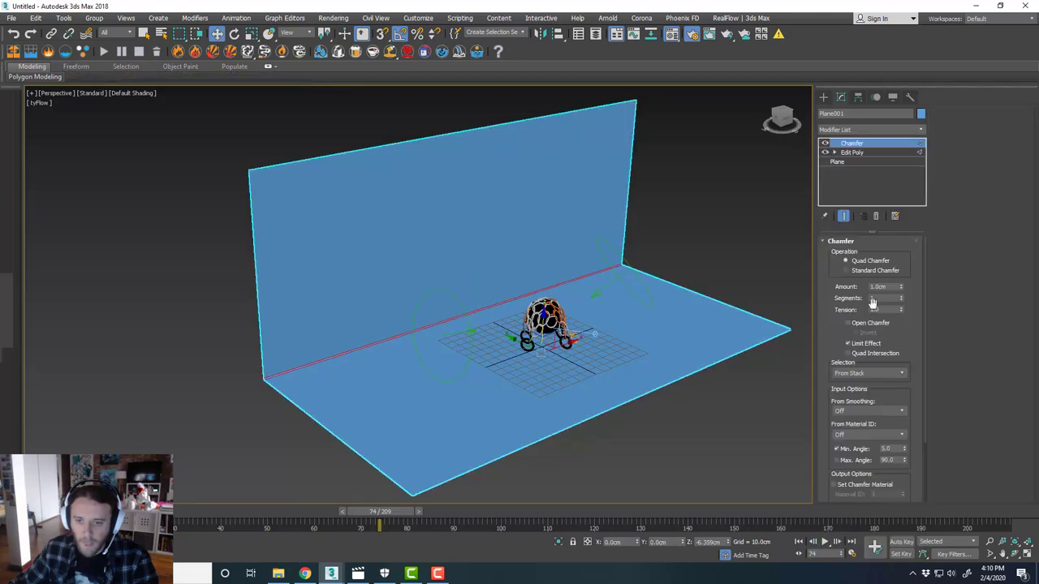
{"action": "left_click", "coordinate": [882, 272]}
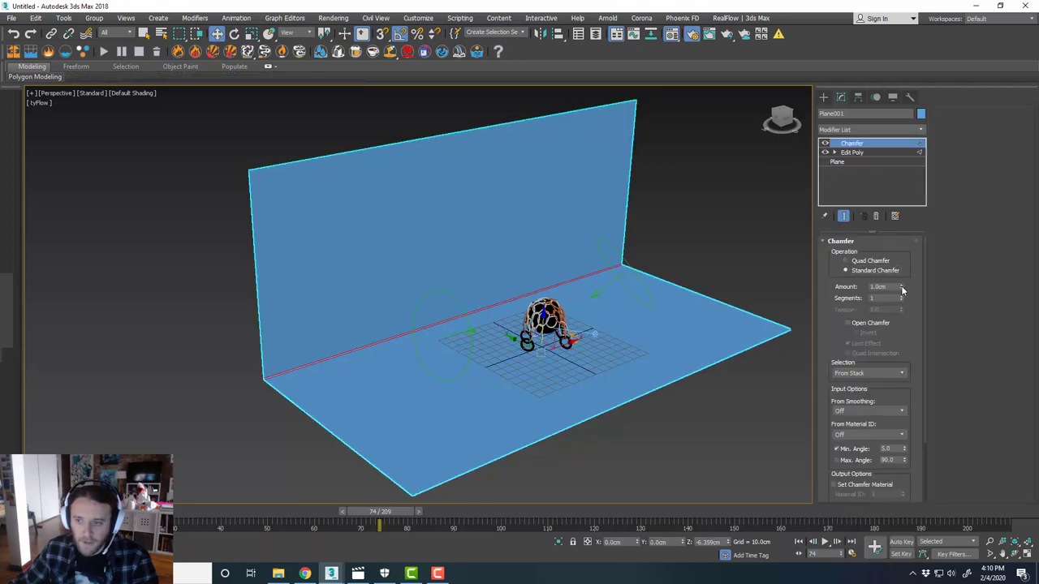
{"action": "left_click_drag", "start_coordinate": [901, 287], "coordinate": [870, 388]}
{"action": "middle_click_drag", "start_coordinate": [577, 340], "coordinate": [633, 321], "text": "alt"}
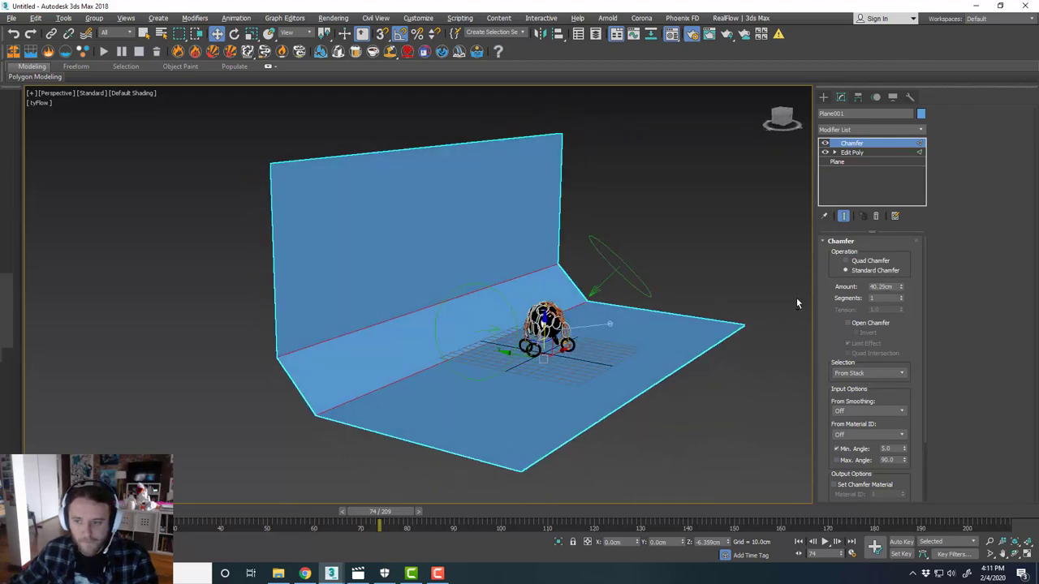
{"action": "left_click_drag", "start_coordinate": [900, 287], "coordinate": [900, 275]}
Step: Round the backdrop's bend by setting the chamfer to 40 segments and its amount to about 49.6 cm
{"action": "left_click", "coordinate": [882, 298]}
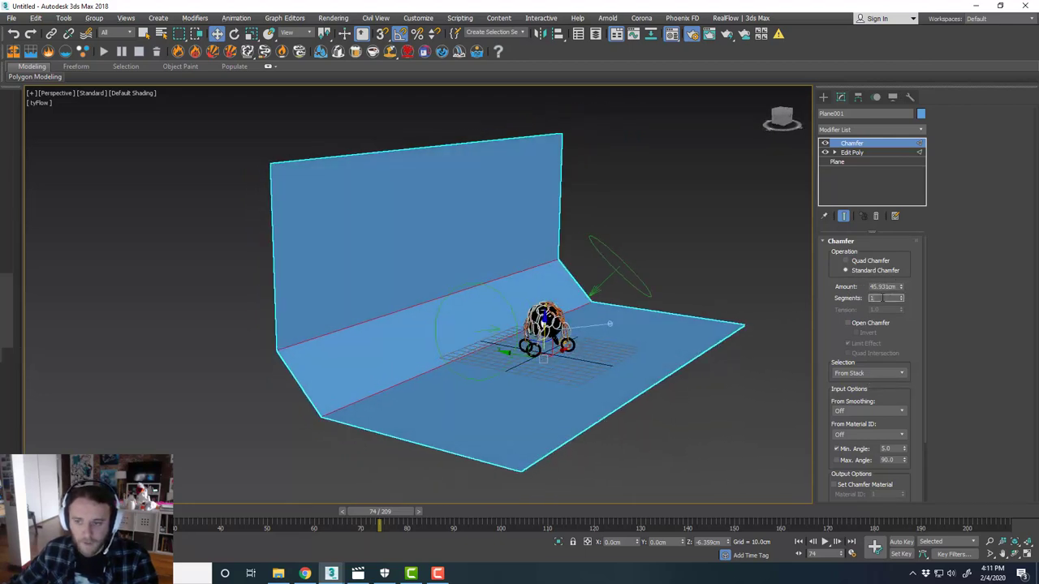
{"action": "type", "text": "40"}
{"action": "key", "text": "Return"}
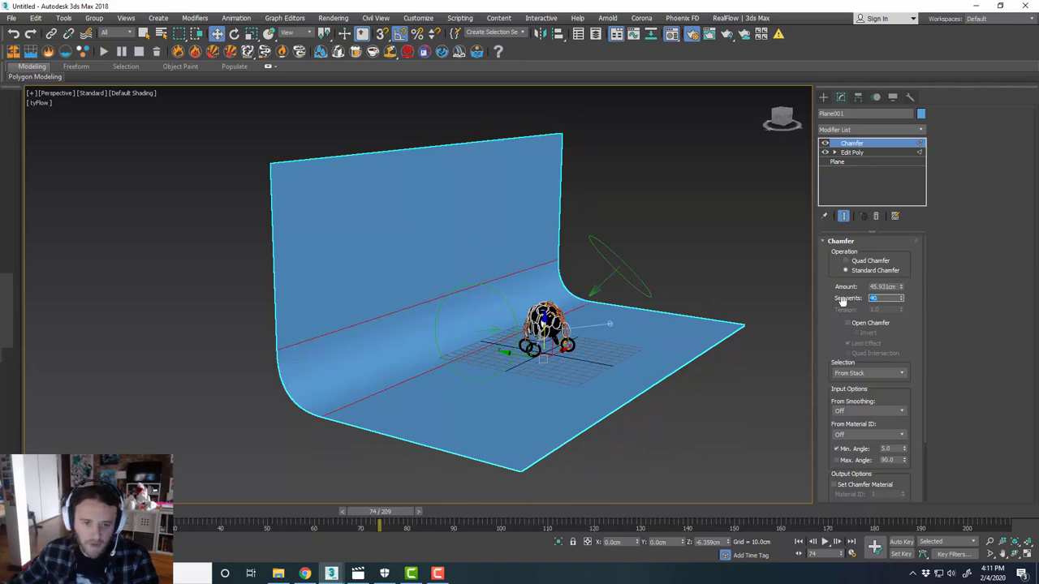
{"action": "left_click_drag", "start_coordinate": [901, 287], "coordinate": [901, 278]}
{"action": "mouse_move", "coordinate": [555, 320]}
{"action": "middle_mouse_down", "text": "alt"}
{"action": "mouse_move", "coordinate": [579, 303]}
{"action": "mouse_move", "coordinate": [538, 321]}
{"action": "middle_mouse_up", "text": "alt"}
Step: Create a plane-shaped FStorm light as a long narrow strip behind the sphere, along the backdrop's curve, in the Top view
{"action": "key", "text": "alt+w"}
{"action": "middle_click", "coordinate": [355, 219]}
{"action": "key", "text": "alt+w"}
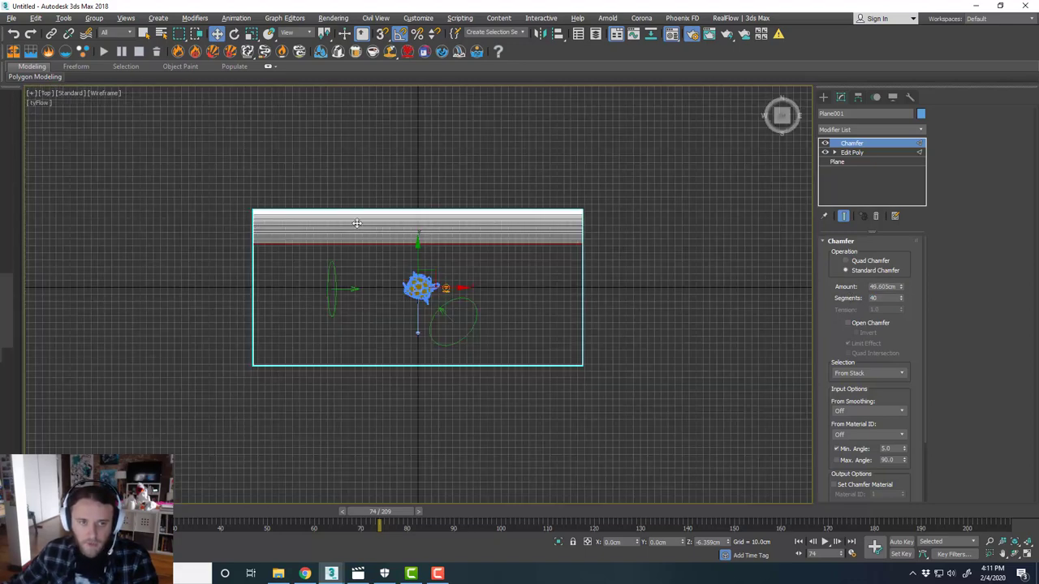
{"action": "scroll", "coordinate": [491, 289], "scroll_direction": "up", "scroll_amount": 2}
{"action": "middle_click_drag", "start_coordinate": [492, 290], "coordinate": [513, 301]}
{"action": "left_click", "coordinate": [581, 280]}
{"action": "left_click", "coordinate": [825, 98]}
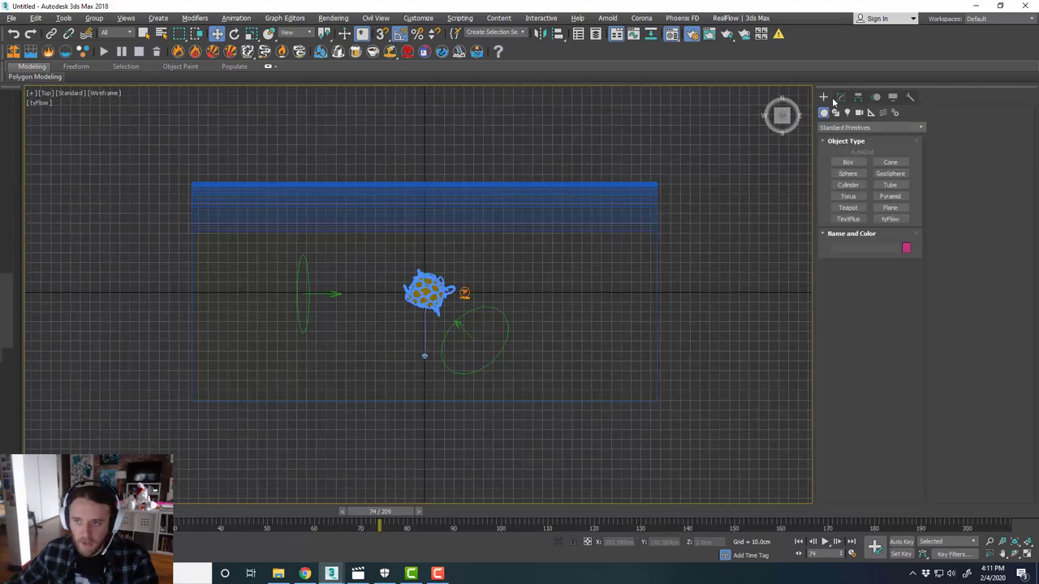
{"action": "left_click", "coordinate": [847, 112]}
{"action": "left_click", "coordinate": [862, 128]}
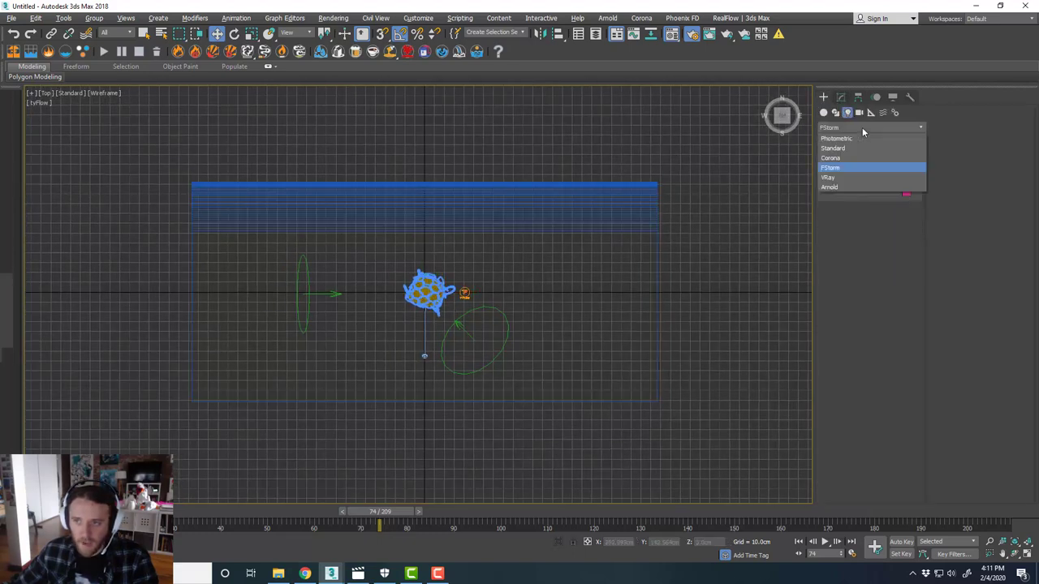
{"action": "left_click", "coordinate": [867, 167]}
{"action": "left_click", "coordinate": [848, 162]}
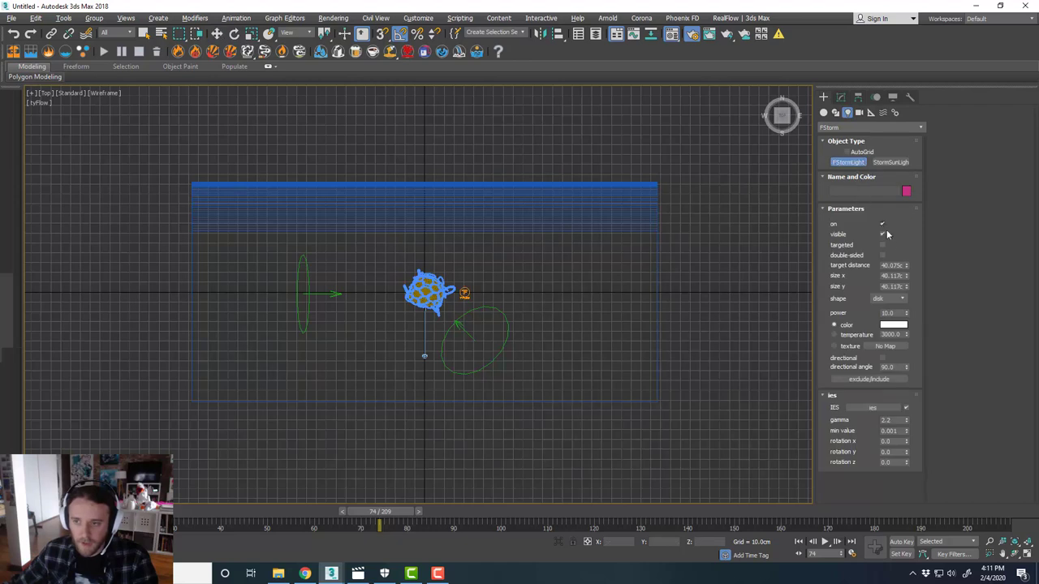
{"action": "left_click", "coordinate": [900, 299]}
{"action": "left_click", "coordinate": [898, 312]}
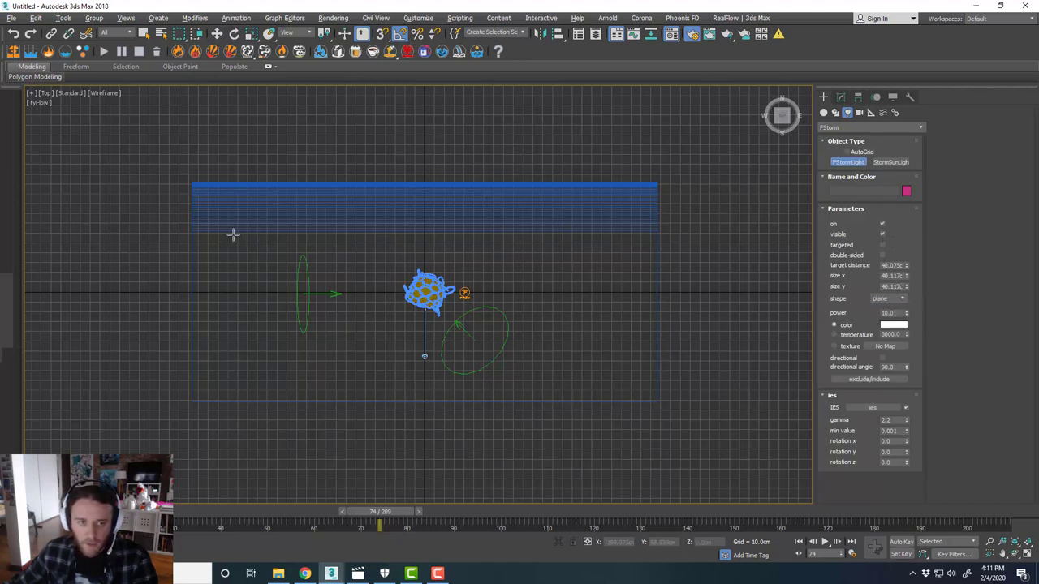
{"action": "left_click_drag", "start_coordinate": [232, 234], "coordinate": [642, 213]}
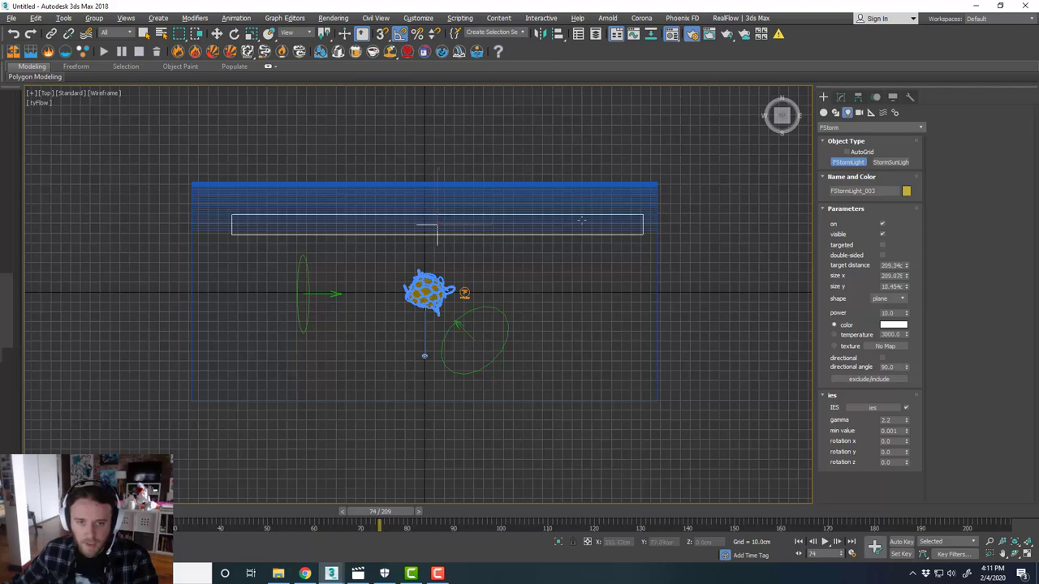
Step: Raise the strip light to about Z 152.7 cm, near the upper edge of the backdrop wall
{"action": "key", "text": "w"}
{"action": "key", "text": "alt+w"}
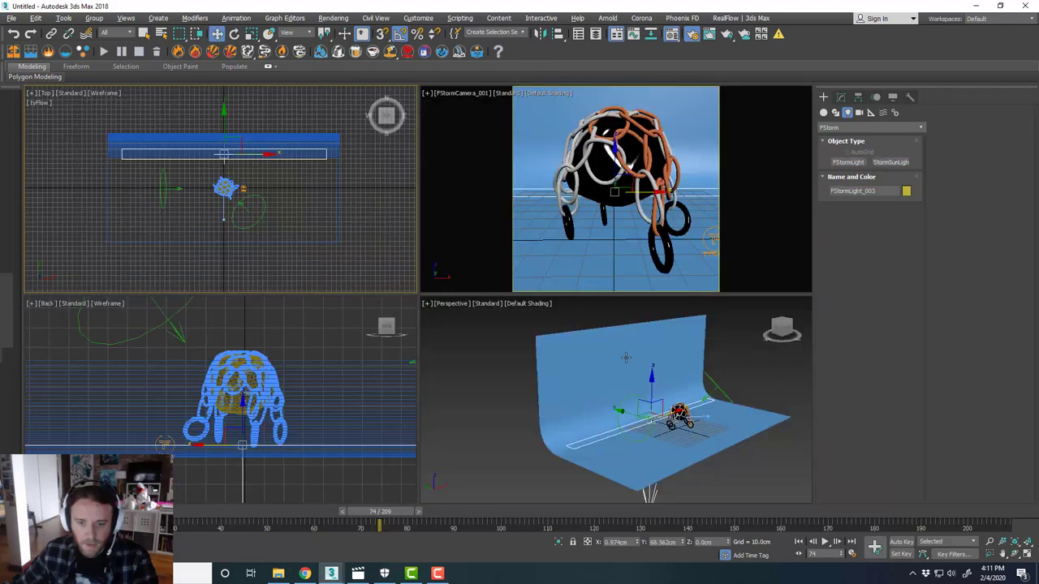
{"action": "key", "text": "alt+w"}
{"action": "middle_click_drag", "start_coordinate": [625, 357], "coordinate": [487, 308], "text": "alt"}
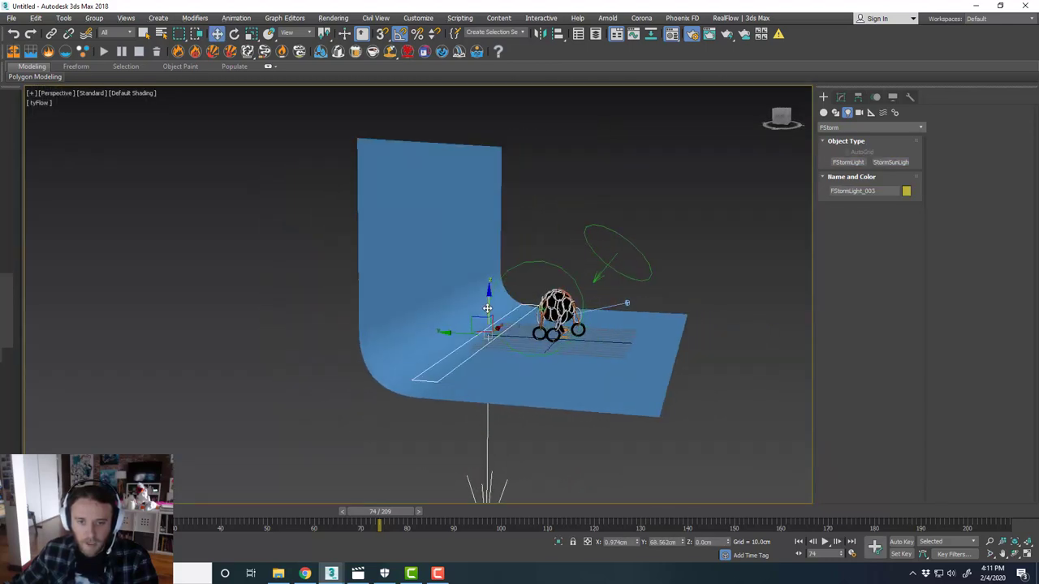
{"action": "left_click_drag", "start_coordinate": [487, 308], "coordinate": [541, 170]}
Step: Rotate the strip light 30° about X toward the backdrop wall and shift it back to about Y 72.8 cm
{"action": "key", "text": "e"}
{"action": "middle_click_drag", "start_coordinate": [552, 244], "coordinate": [578, 233], "text": "alt"}
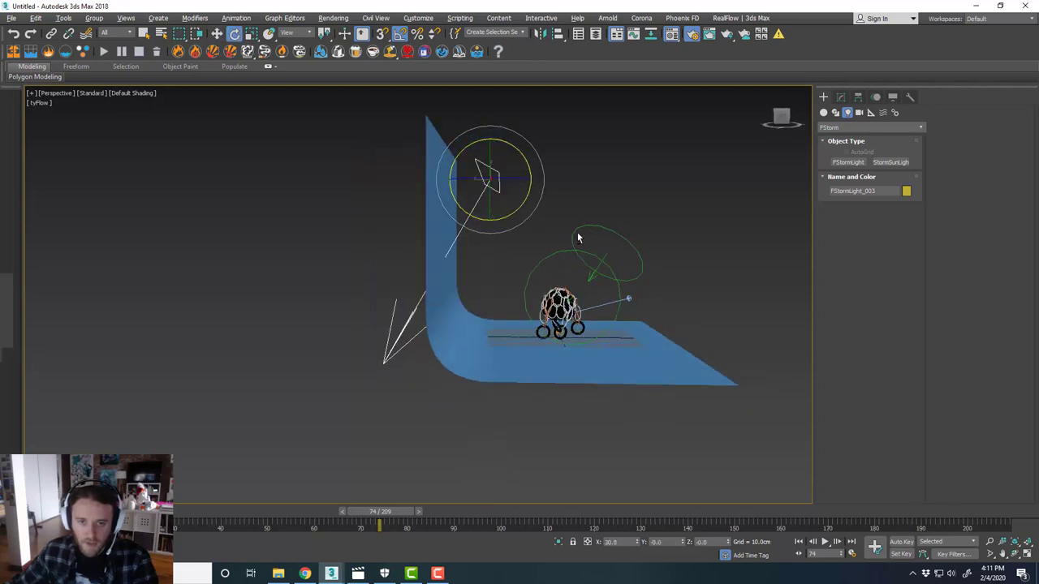
{"action": "key", "text": "w"}
{"action": "left_click_drag", "start_coordinate": [464, 178], "coordinate": [458, 178]}
{"action": "mouse_move", "coordinate": [577, 234]}
{"action": "middle_mouse_down", "text": "alt"}
{"action": "mouse_move", "coordinate": [533, 239]}
{"action": "mouse_move", "coordinate": [572, 240]}
{"action": "middle_mouse_up", "text": "alt"}
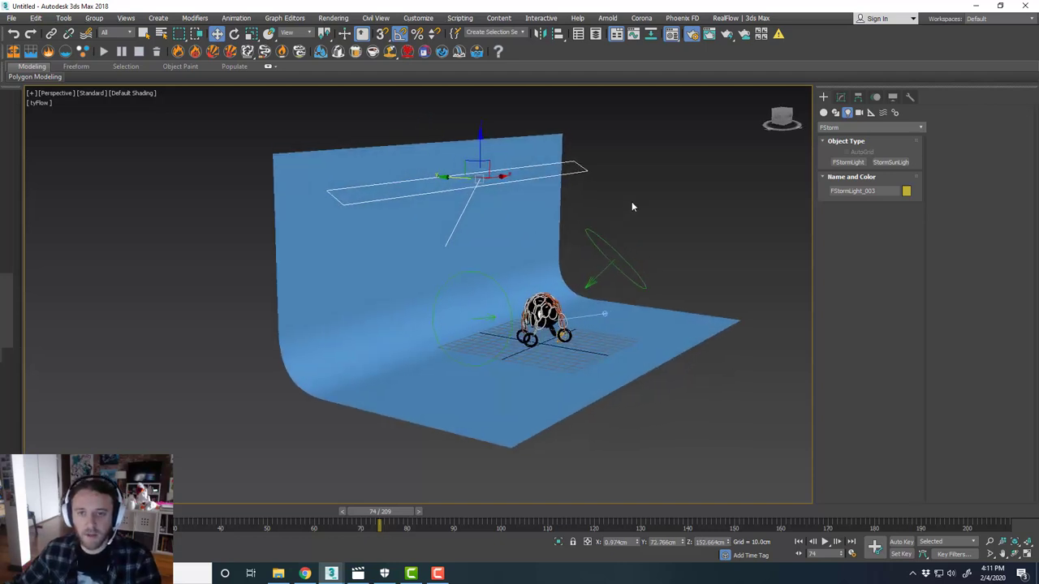
{"action": "middle_click_drag", "start_coordinate": [663, 243], "coordinate": [682, 284], "text": "alt"}
Step: Assign an FStormBitmap map as the environment texture in the FStorm render settings
{"action": "key", "text": "alt+w"}
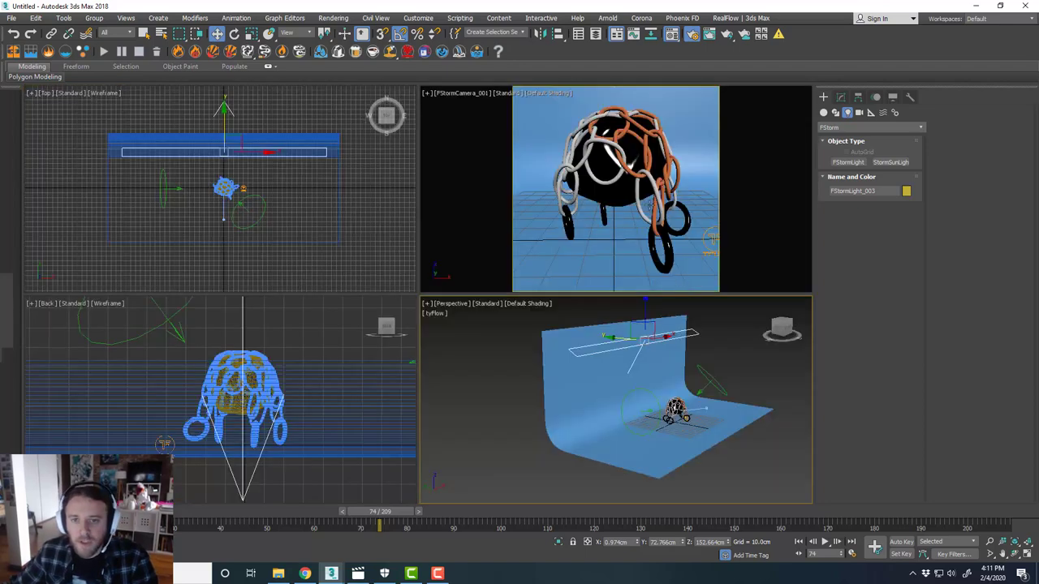
{"action": "key", "text": "alt+w"}
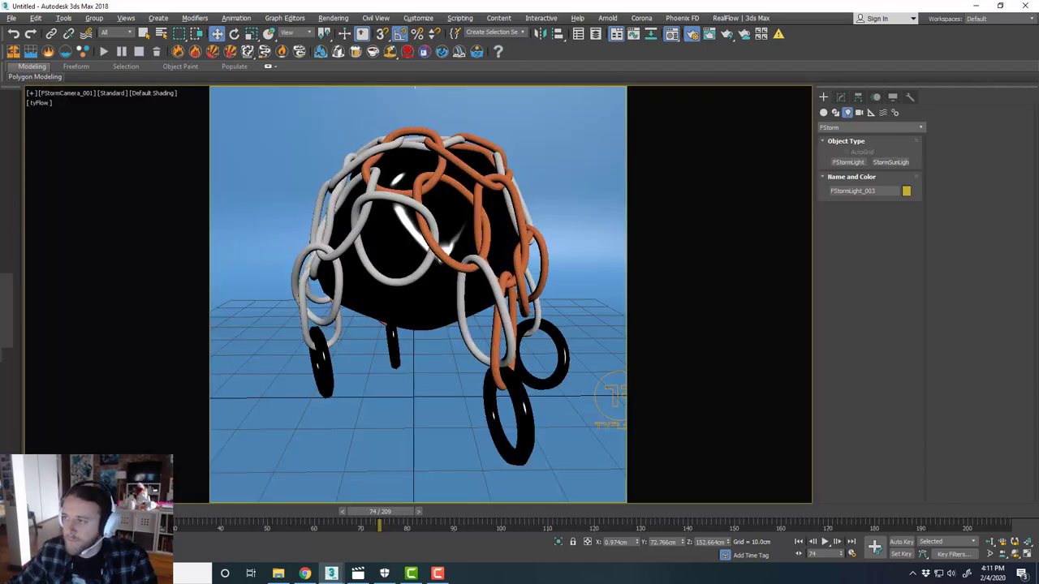
{"action": "key", "text": "m"}
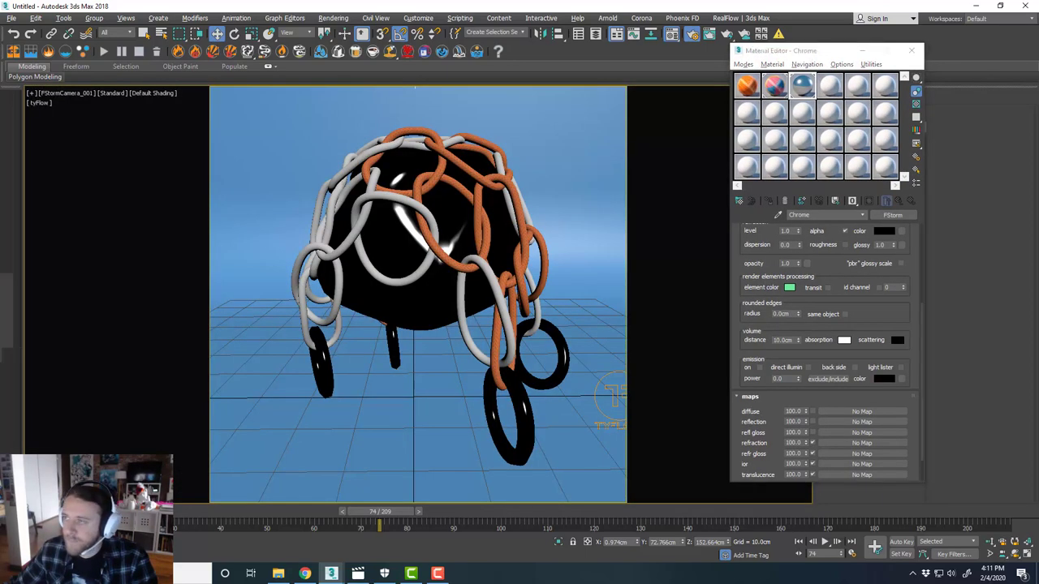
{"action": "key", "text": "F10"}
{"action": "left_click", "coordinate": [600, 139]}
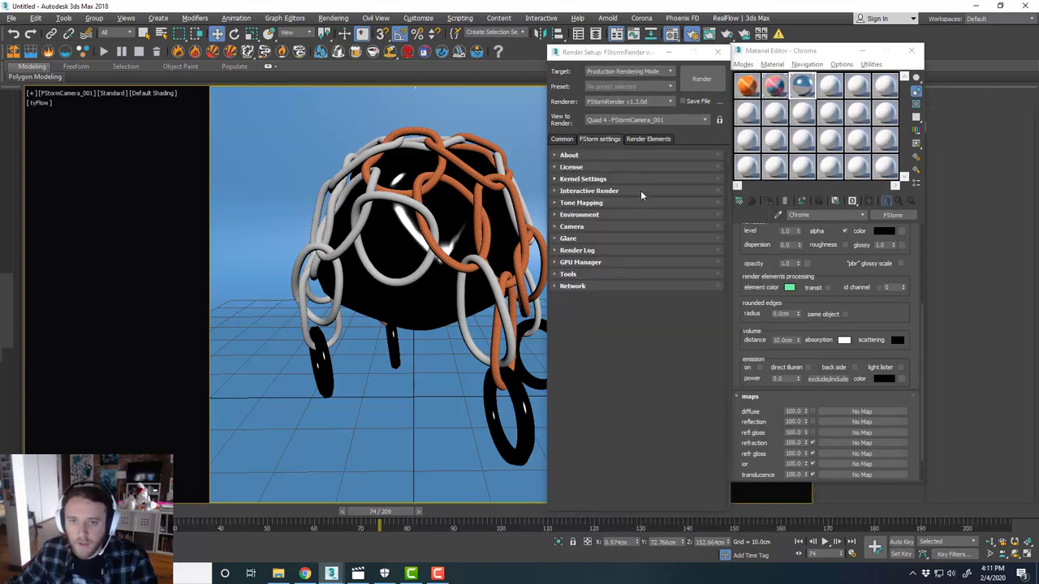
{"action": "left_click", "coordinate": [615, 216]}
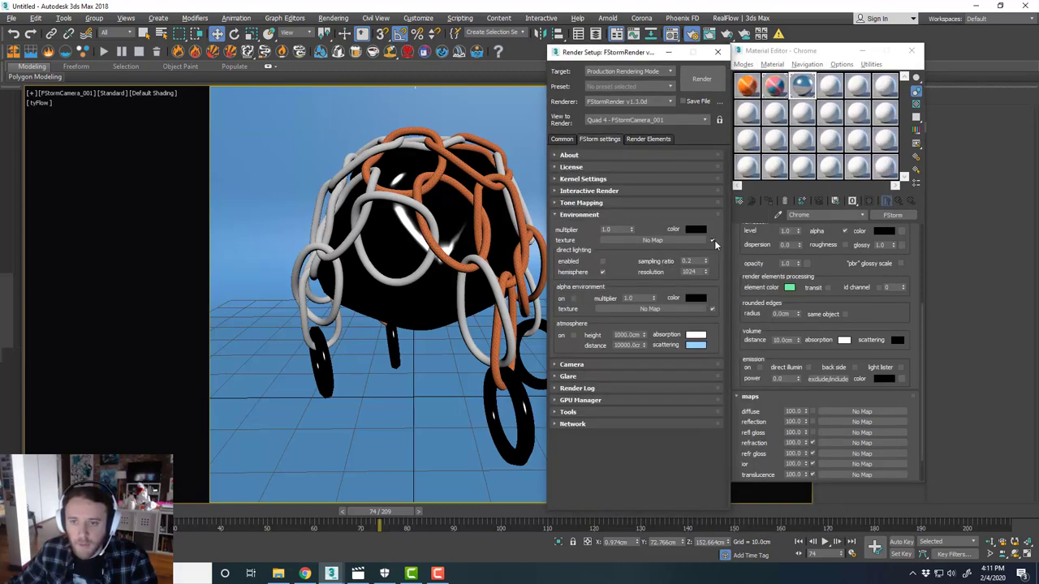
{"action": "left_click", "coordinate": [672, 240]}
{"action": "left_click", "coordinate": [482, 150]}
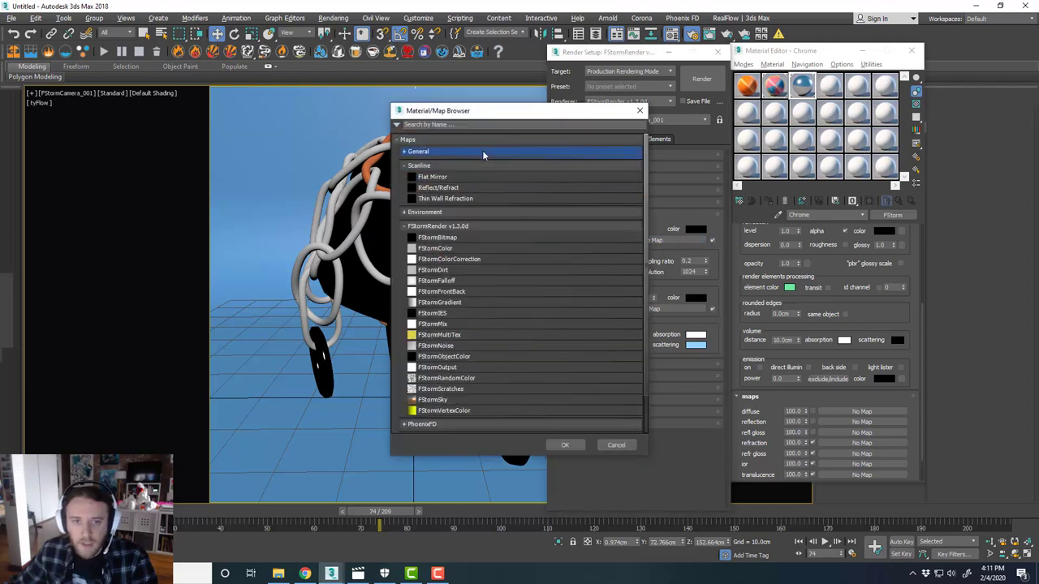
{"action": "left_click", "coordinate": [485, 154]}
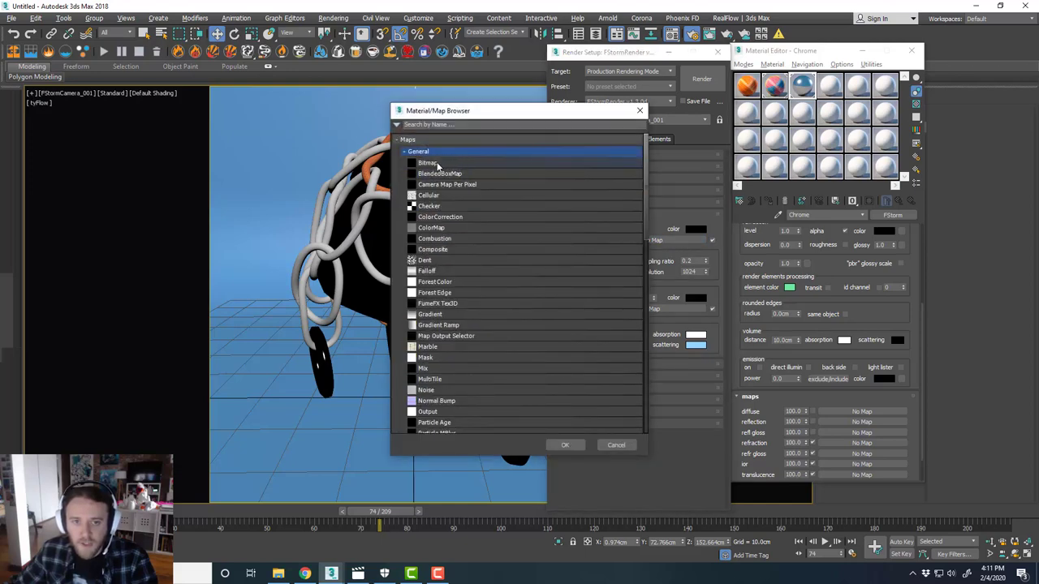
{"action": "left_click", "coordinate": [469, 154]}
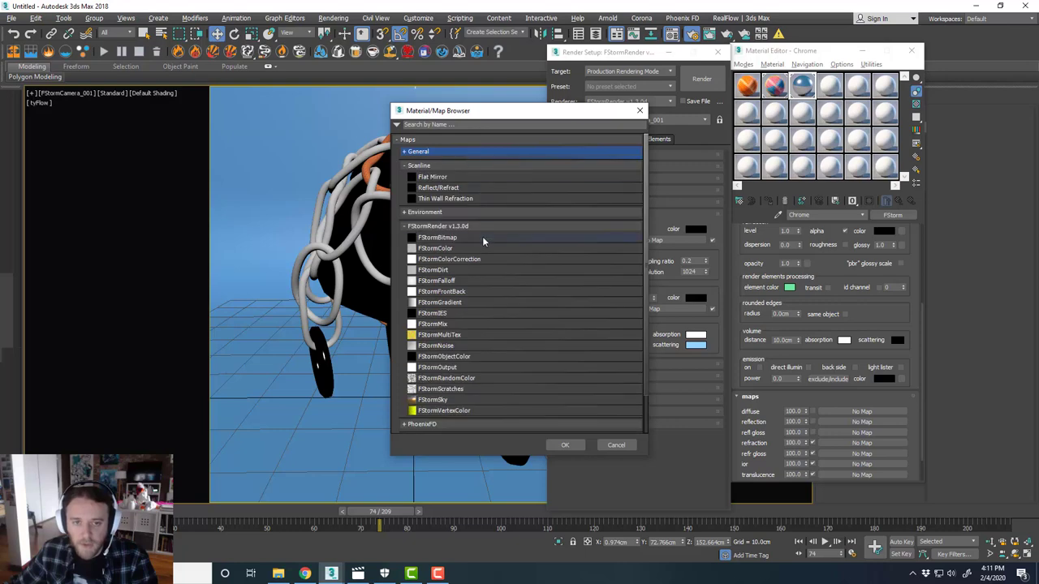
{"action": "double_click", "coordinate": [453, 237]}
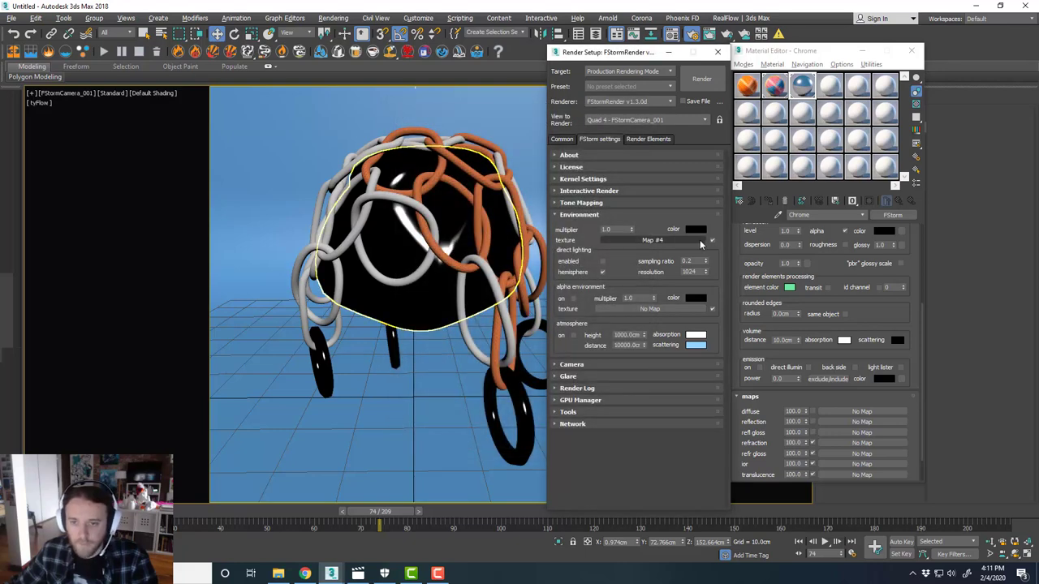
Step: Instance the environment map into an empty material slot and set its mapping to spherical environment
{"action": "left_click_drag", "start_coordinate": [649, 241], "coordinate": [768, 174]}
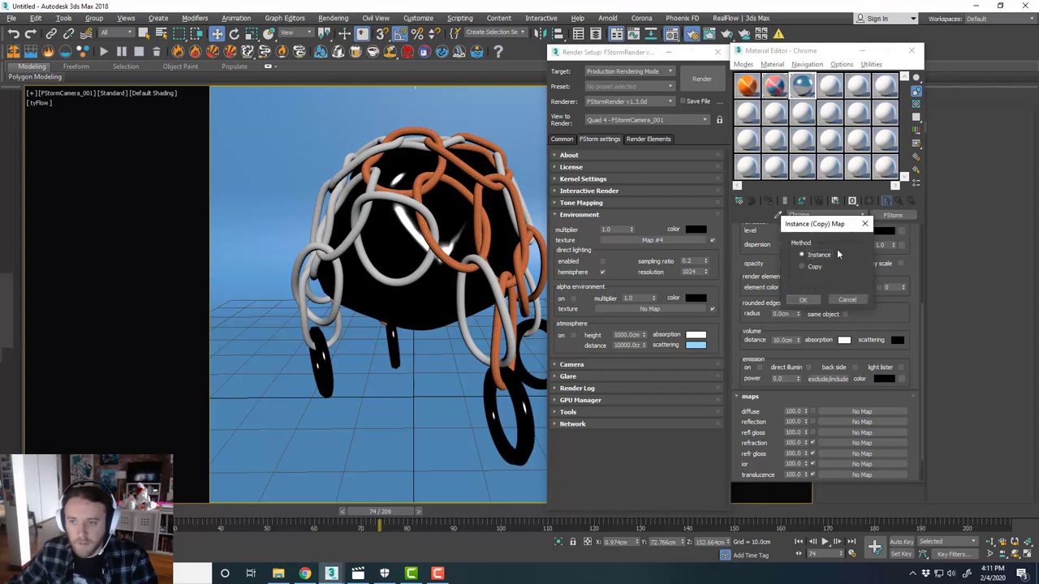
{"action": "left_click", "coordinate": [803, 299]}
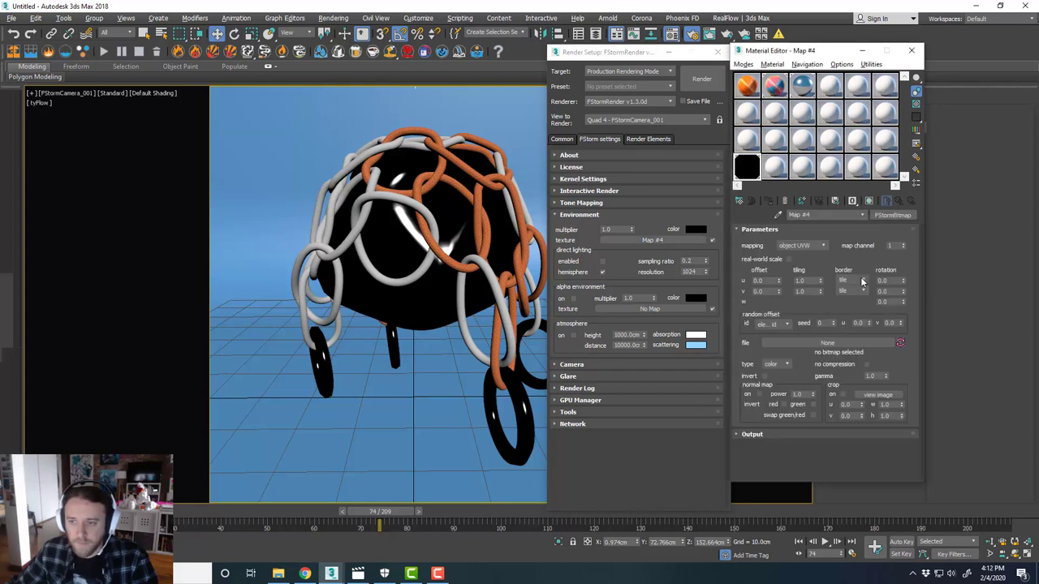
{"action": "left_click", "coordinate": [822, 245]}
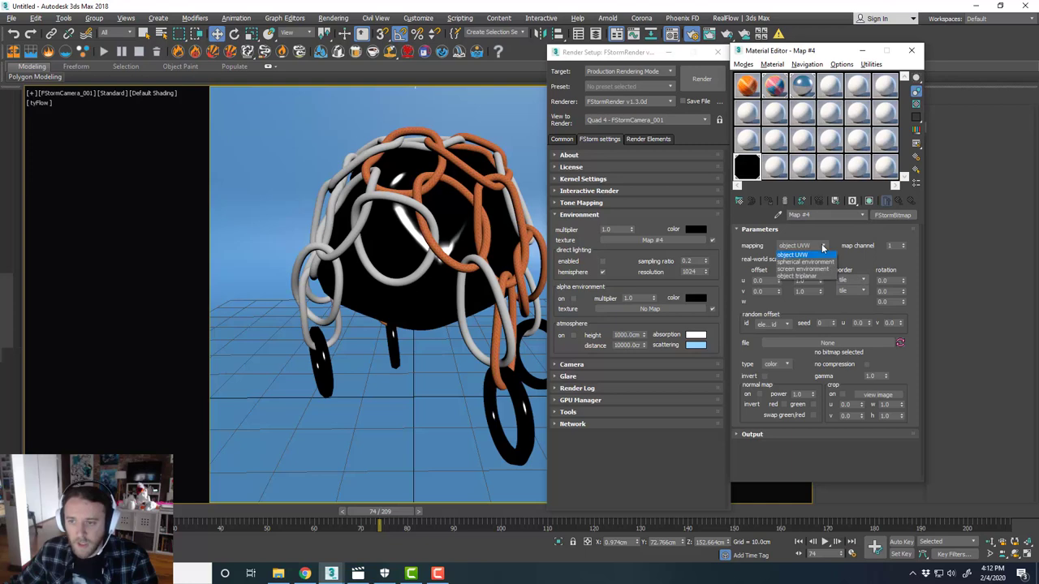
{"action": "left_click", "coordinate": [822, 277]}
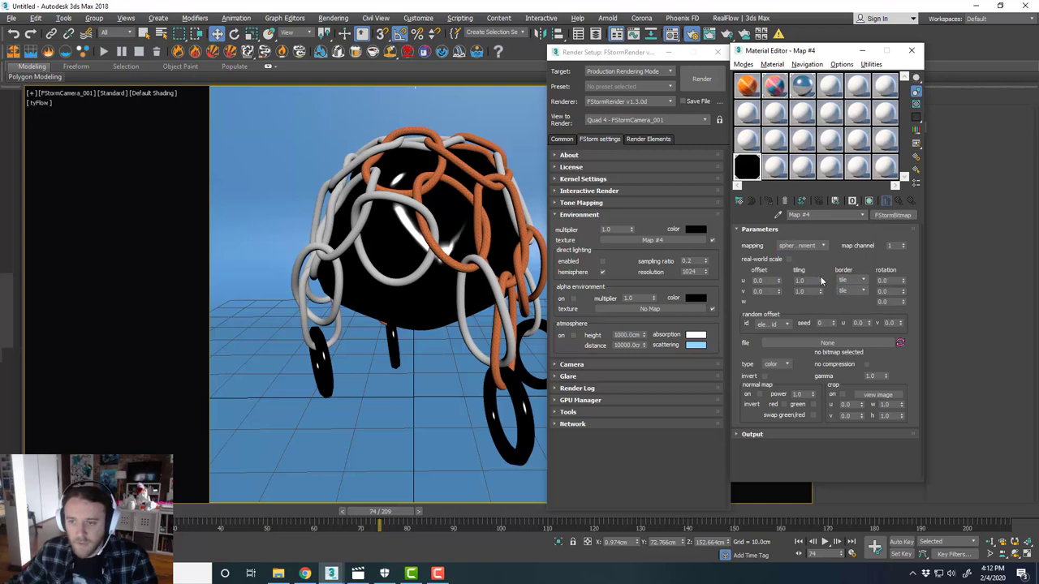
Step: Load HDR-000013-h-l.hdr as the environment map's bitmap file
{"action": "left_click", "coordinate": [851, 341]}
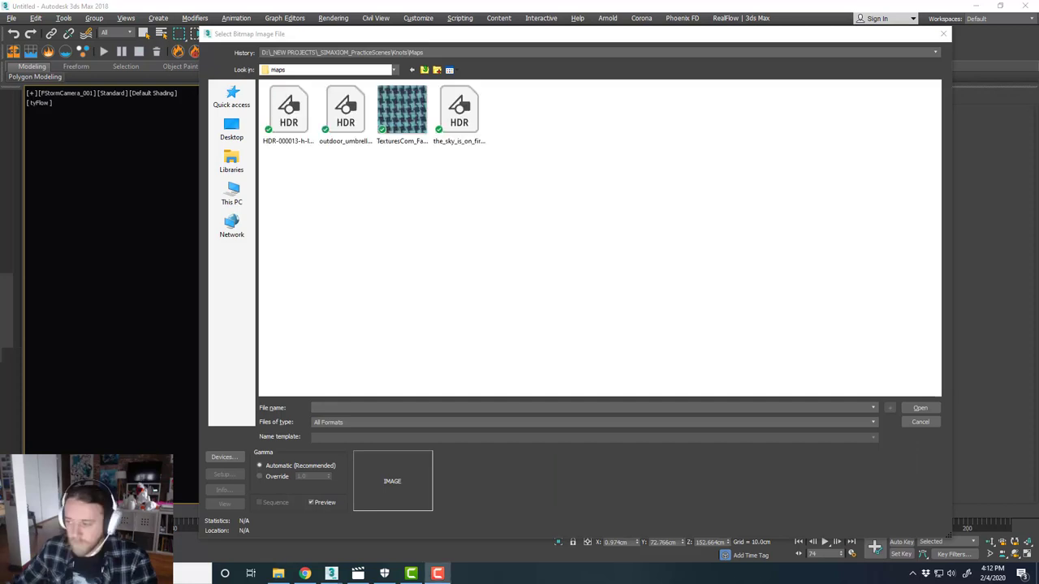
{"action": "left_click", "coordinate": [299, 143]}
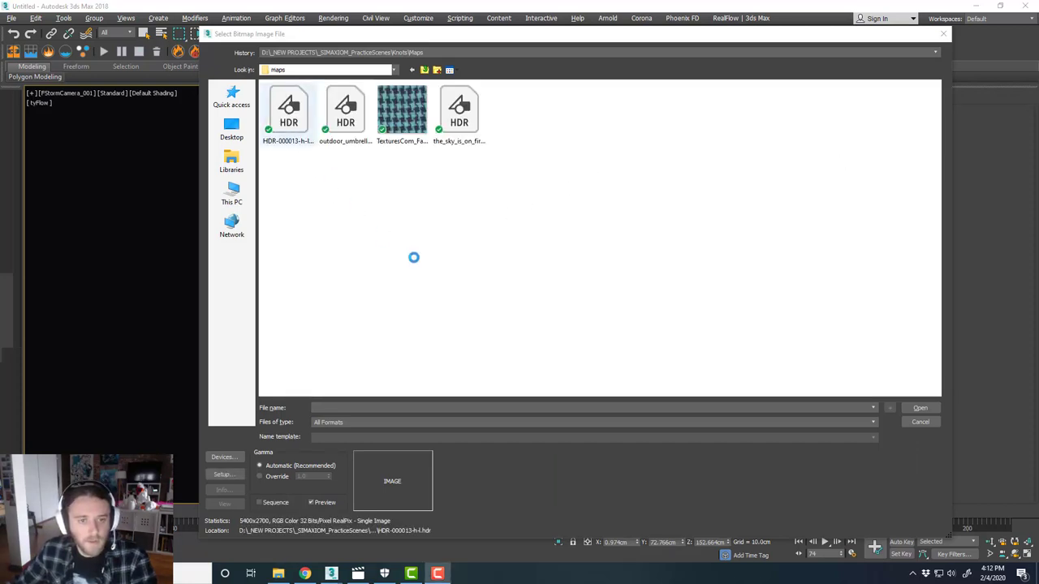
{"action": "left_click", "coordinate": [917, 408]}
{"action": "left_click", "coordinate": [359, 264]}
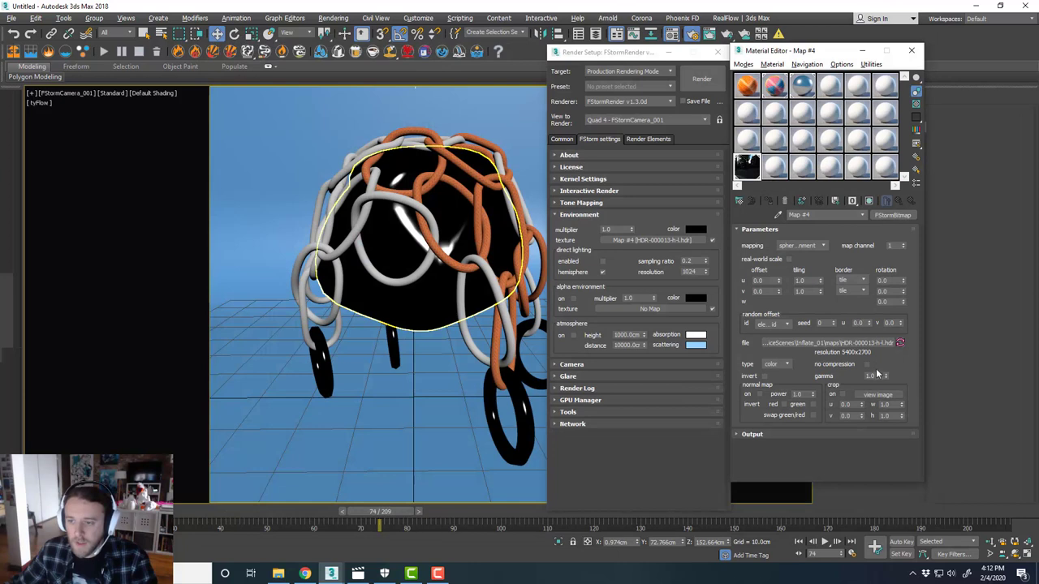
Step: Set the HDR map's gamma to 2.2 and the environment multiplier to 2.0
{"action": "double_click", "coordinate": [875, 375]}
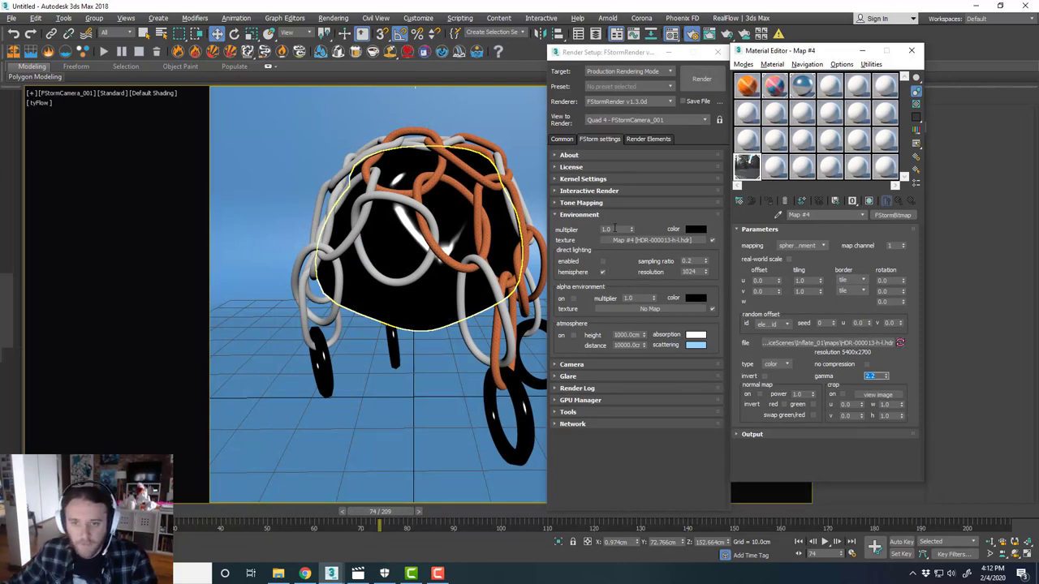
{"action": "double_click", "coordinate": [615, 229]}
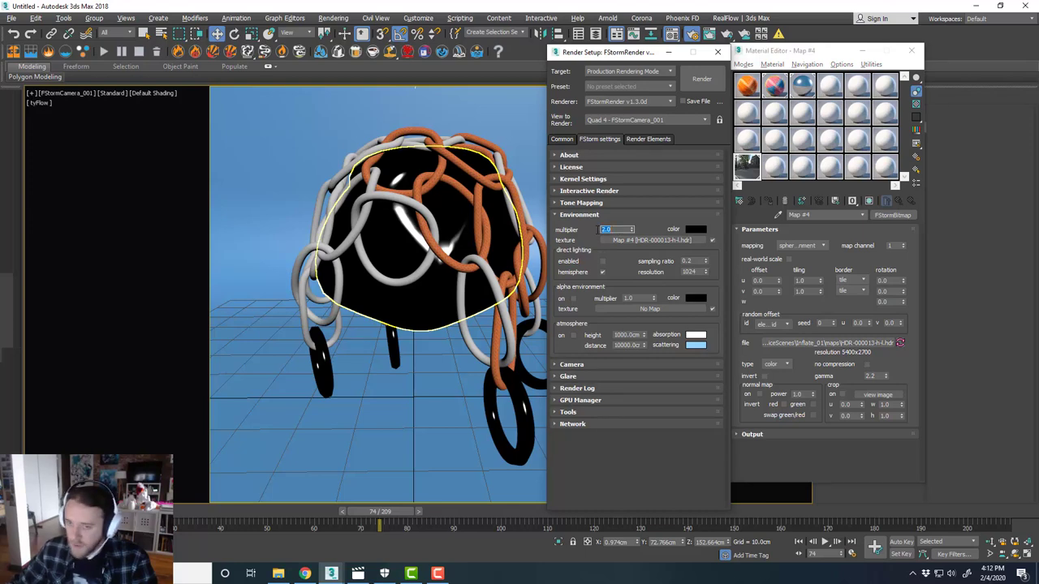
{"action": "left_click_drag", "start_coordinate": [787, 52], "coordinate": [1038, 51]}
{"action": "left_click_drag", "start_coordinate": [645, 51], "coordinate": [829, 44]}
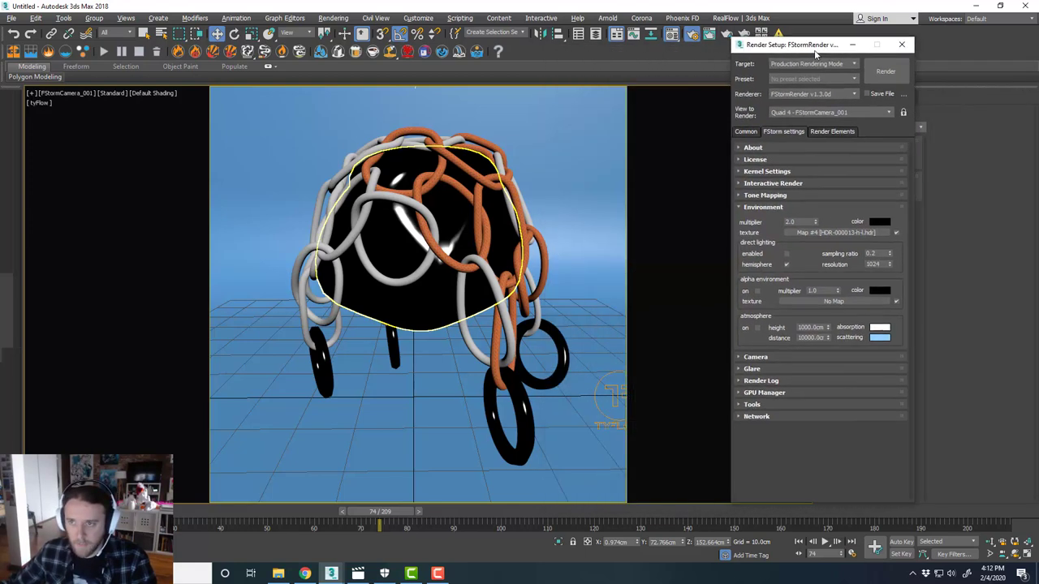
Step: Save the scene as Knots_Tut.max and preview the camera view in FStorm's interactive RT render
{"action": "left_click", "coordinate": [796, 208]}
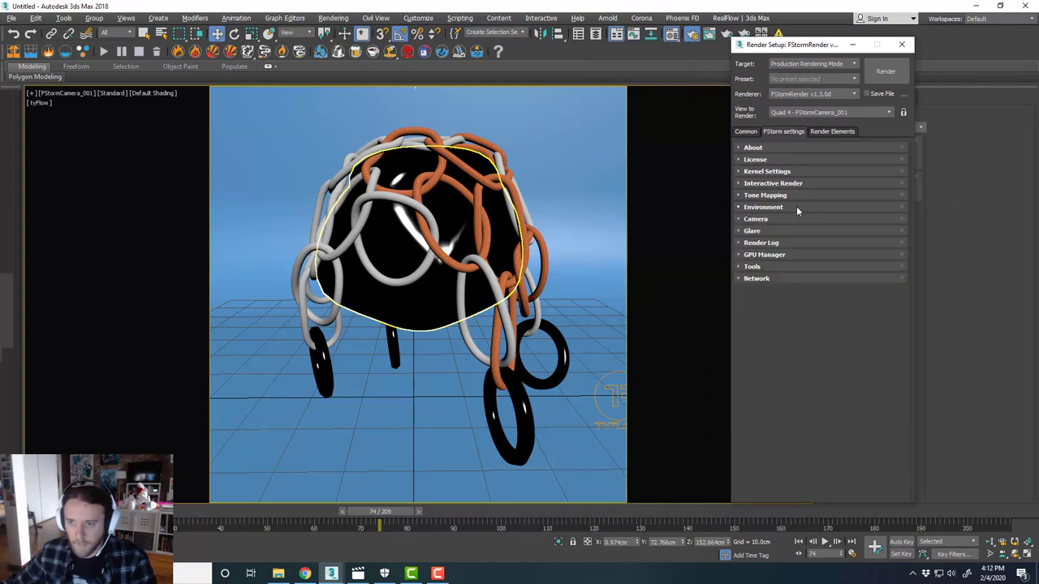
{"action": "left_click", "coordinate": [797, 185]}
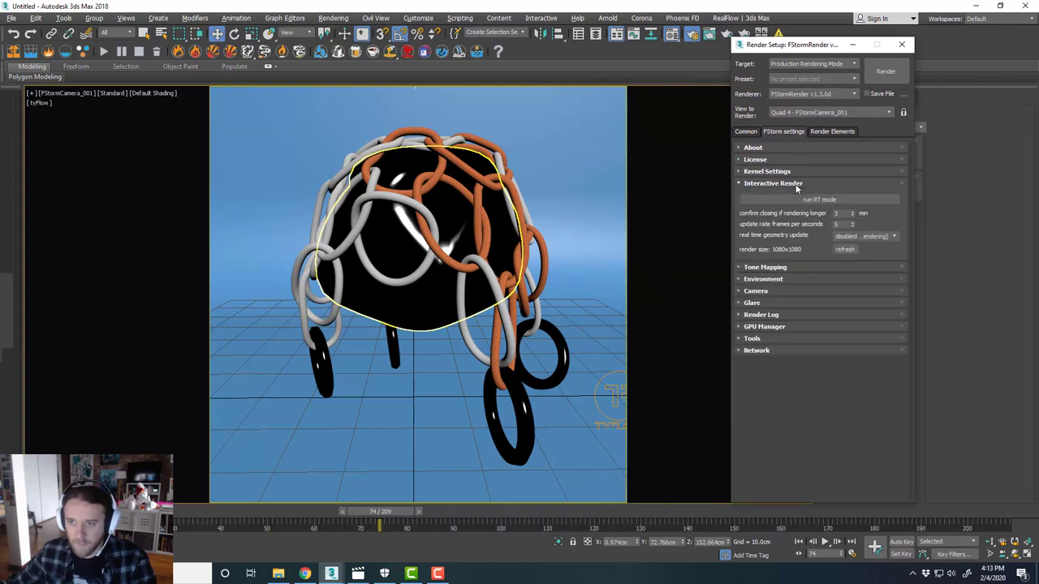
{"action": "left_click", "coordinate": [804, 201]}
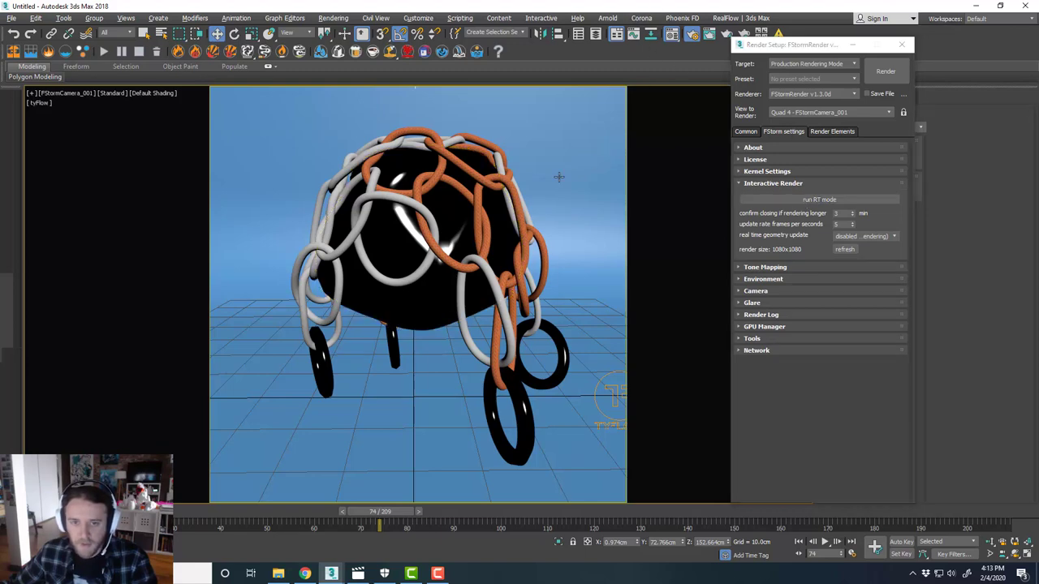
{"action": "key", "text": "ctrl+s"}
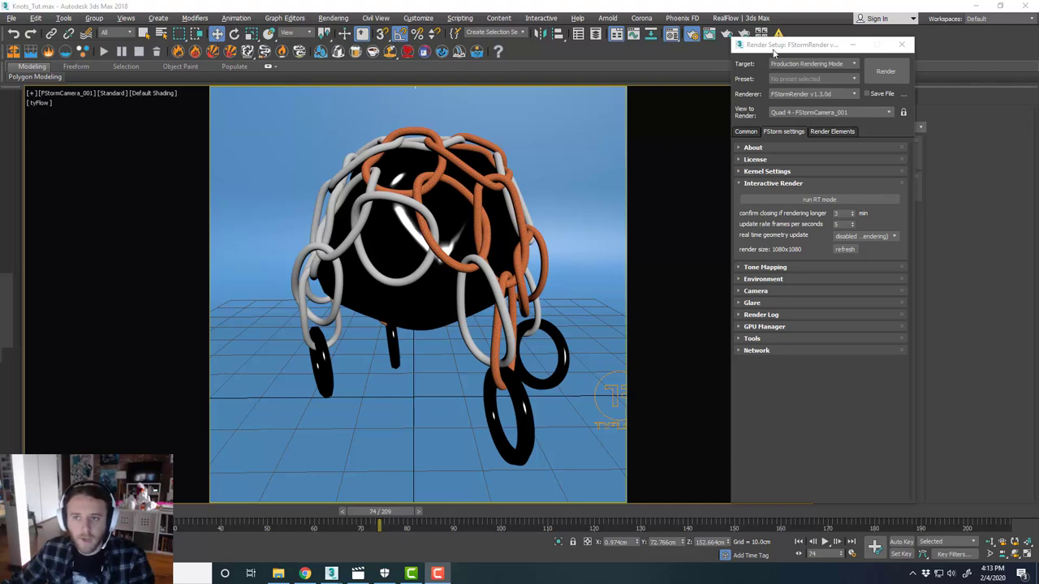
{"action": "left_click_drag", "start_coordinate": [775, 51], "coordinate": [758, 51]}
{"action": "left_click", "coordinate": [797, 200]}
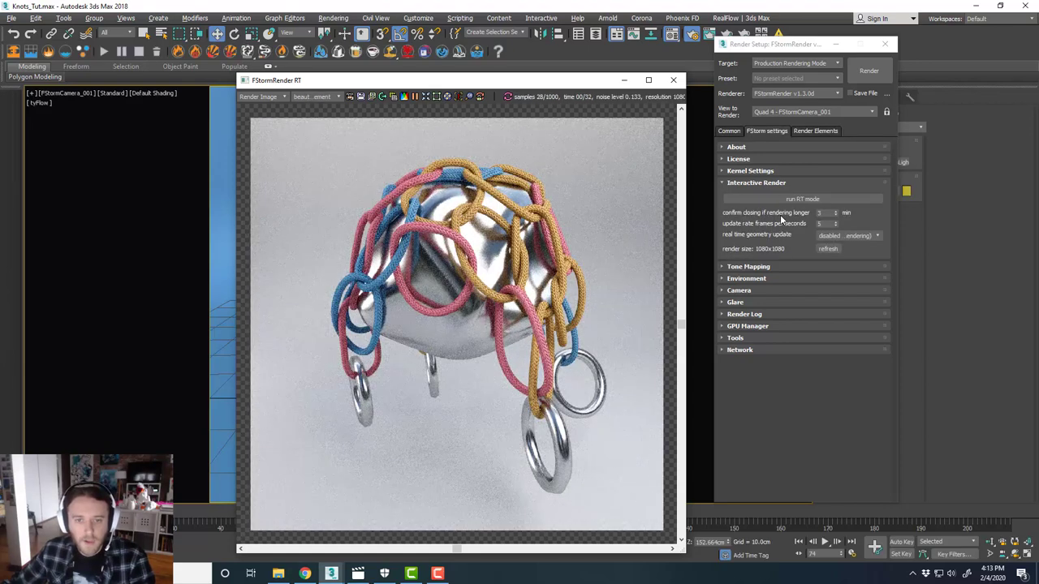
{"action": "scroll", "coordinate": [515, 267], "scroll_direction": "up", "scroll_amount": 3}
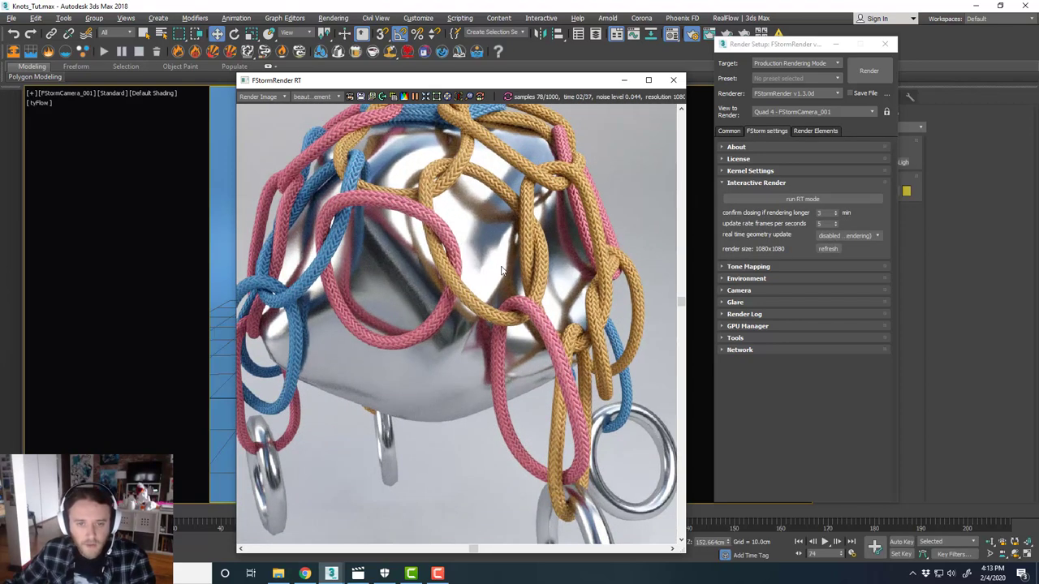
{"action": "scroll", "coordinate": [511, 265], "scroll_direction": "down", "scroll_amount": 2}
{"action": "scroll", "coordinate": [510, 262], "scroll_direction": "down", "scroll_amount": 1}
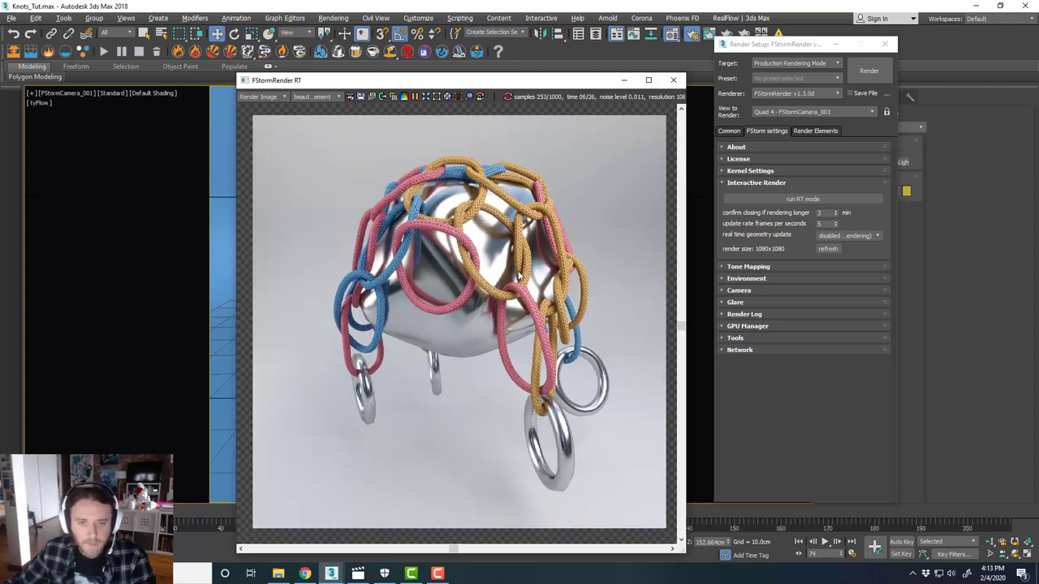
Step: Clone the disk light in front of the sphere as a copy, placing it close to the sphere in the Top view
{"action": "left_click_drag", "start_coordinate": [514, 85], "coordinate": [674, 38]}
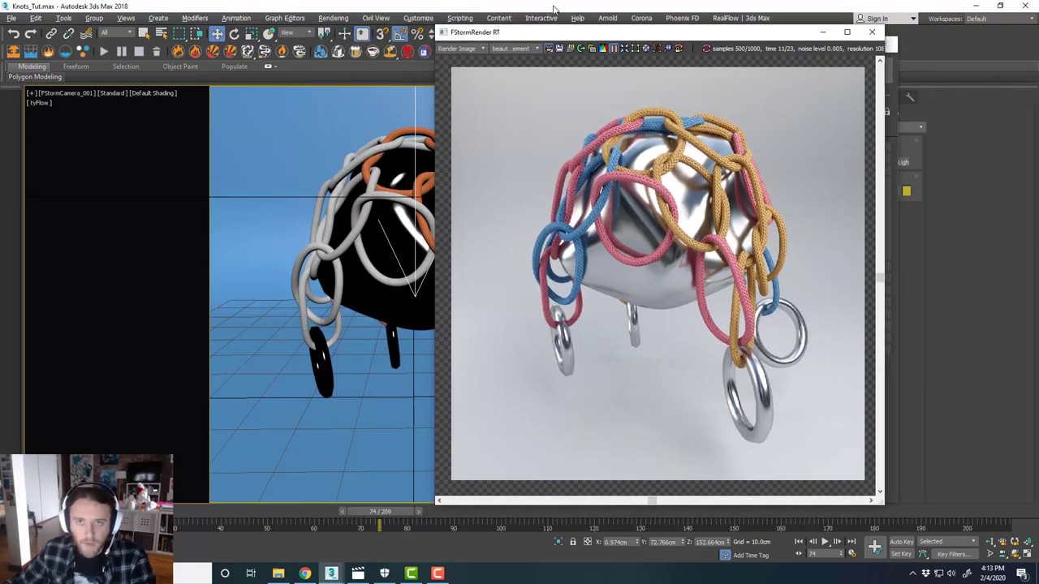
{"action": "key", "text": "alt+w"}
{"action": "left_click", "coordinate": [247, 211]}
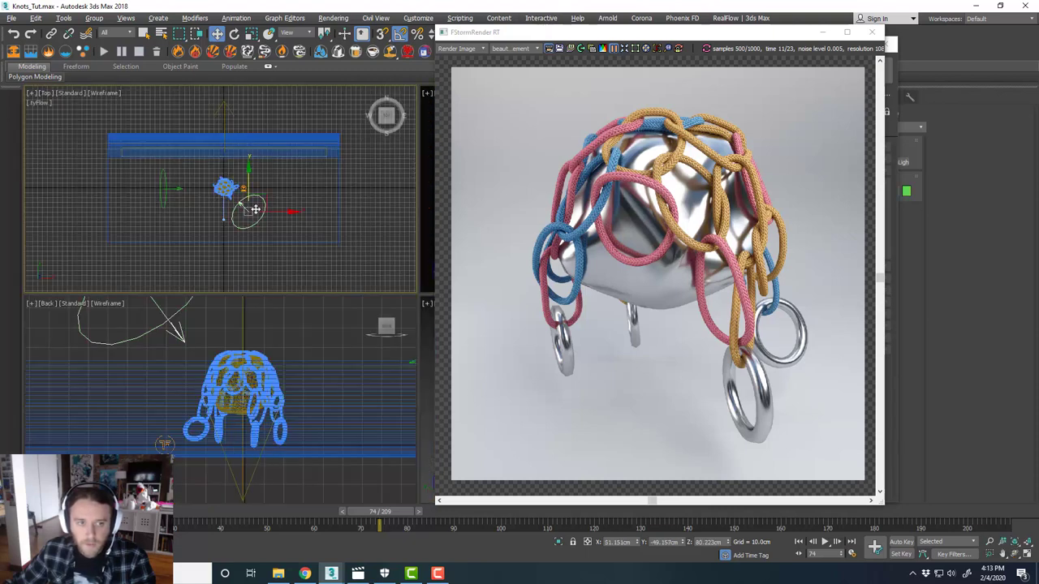
{"action": "left_click_drag", "start_coordinate": [603, 35], "coordinate": [668, 35]}
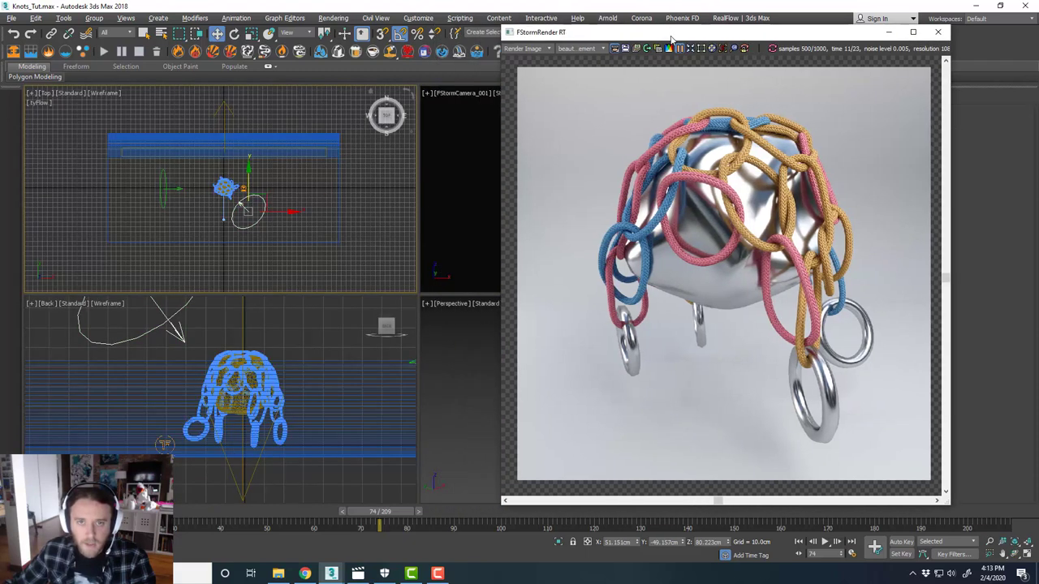
{"action": "scroll", "coordinate": [225, 199], "scroll_direction": "up", "scroll_amount": 4}
{"action": "middle_click_drag", "start_coordinate": [281, 206], "coordinate": [292, 226]}
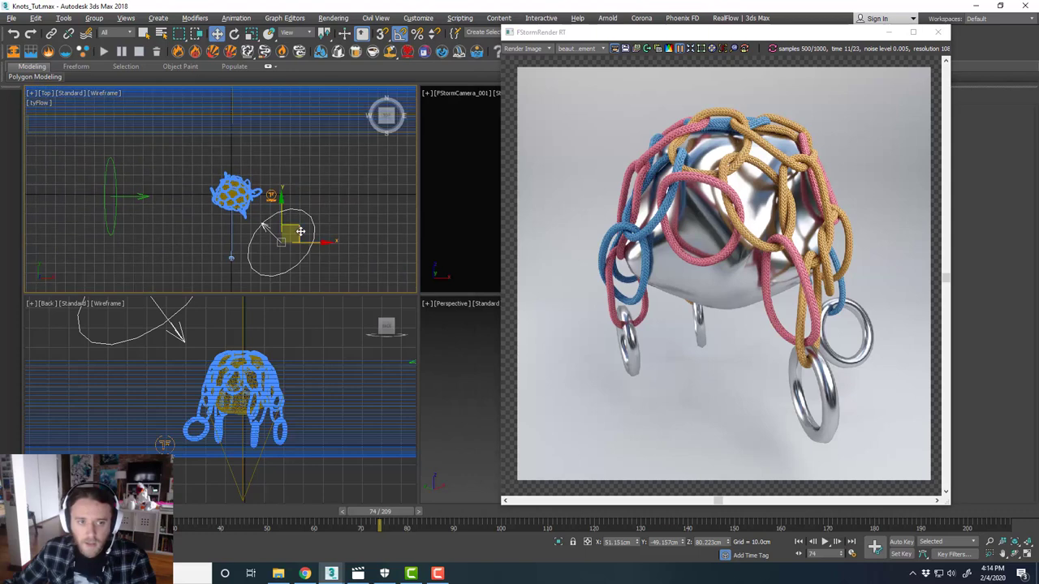
{"action": "left_click_drag", "start_coordinate": [297, 231], "coordinate": [266, 204], "text": "shift"}
{"action": "left_click", "coordinate": [519, 332]}
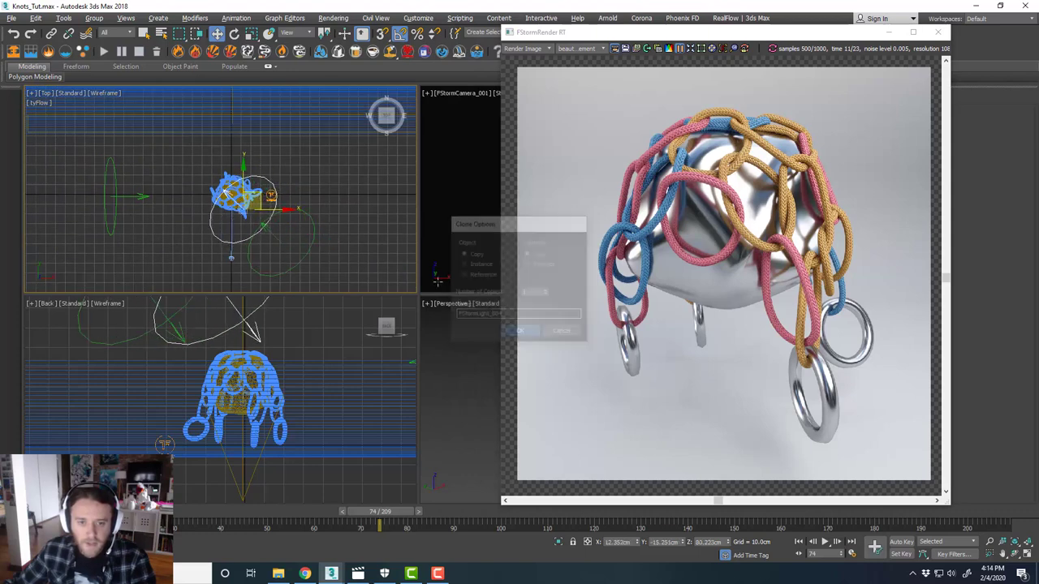
Step: Aim the copied disk light straight down over the sphere and raise it to about Z 132.6 cm in the Back view
{"action": "middle_click_drag", "start_coordinate": [248, 204], "coordinate": [261, 219]}
{"action": "key", "text": "e"}
{"action": "left_click_drag", "start_coordinate": [263, 219], "coordinate": [247, 203]}
{"action": "key", "text": "w"}
{"action": "scroll", "coordinate": [277, 406], "scroll_direction": "down", "scroll_amount": 5}
{"action": "middle_click_drag", "start_coordinate": [277, 405], "coordinate": [282, 418]}
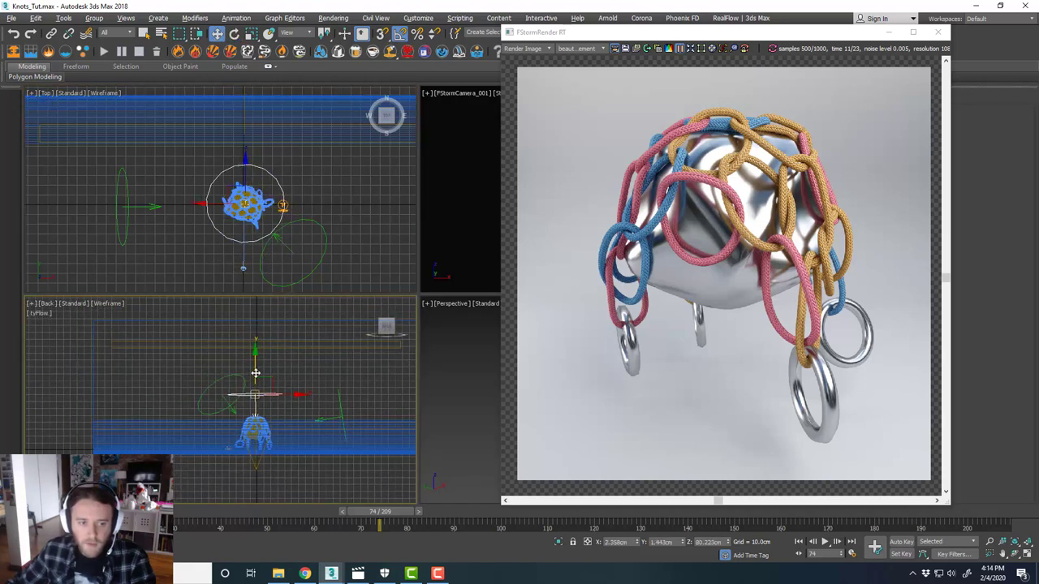
{"action": "left_click_drag", "start_coordinate": [254, 365], "coordinate": [253, 331]}
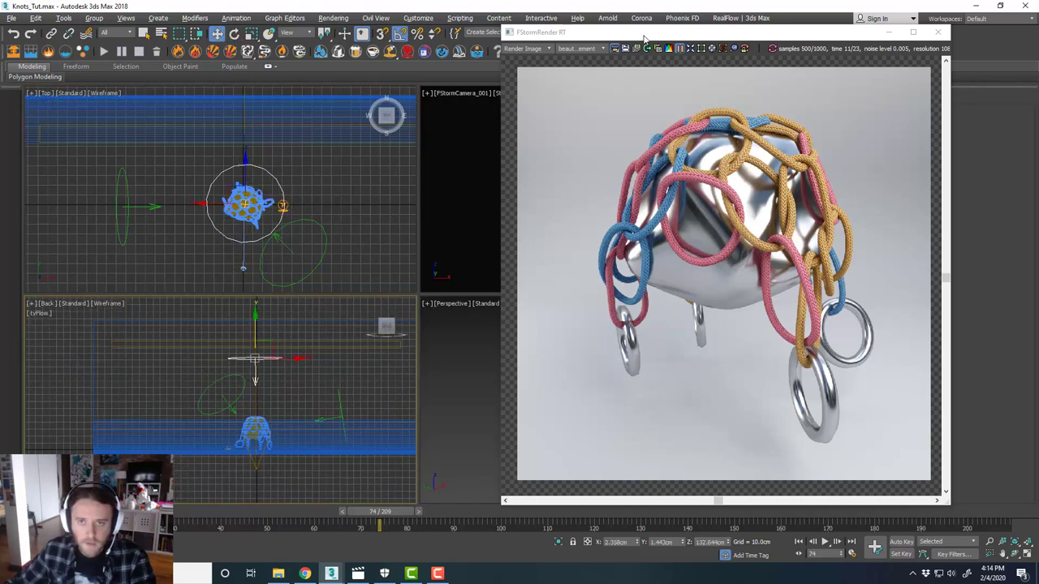
Step: Set the power of the disk light above the sphere to 5.0
{"action": "left_click_drag", "start_coordinate": [644, 35], "coordinate": [570, 28]}
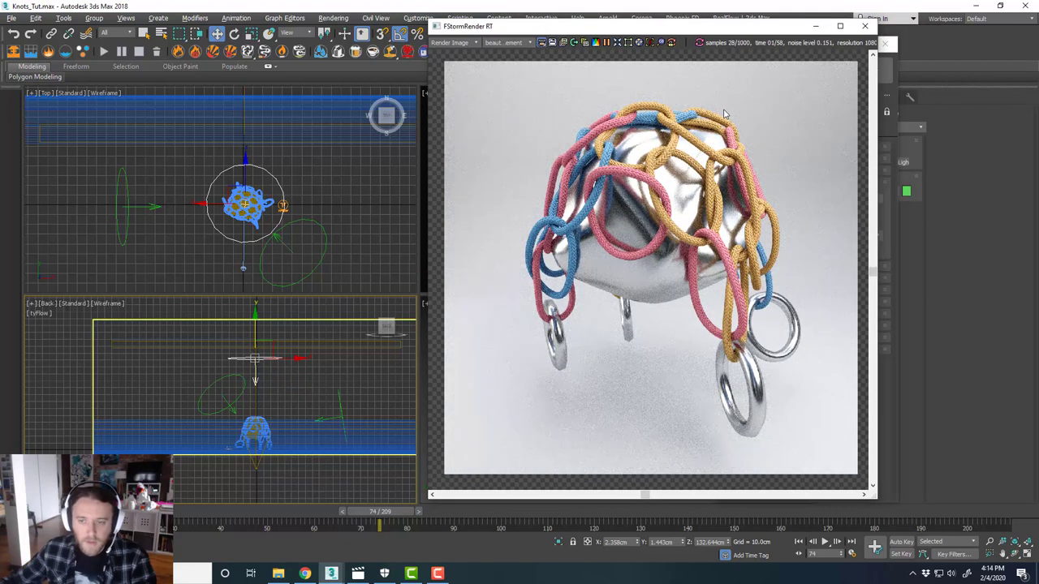
{"action": "left_click_drag", "start_coordinate": [698, 33], "coordinate": [469, 54]}
{"action": "left_click_drag", "start_coordinate": [772, 46], "coordinate": [1038, 102]}
{"action": "left_click", "coordinate": [841, 97]}
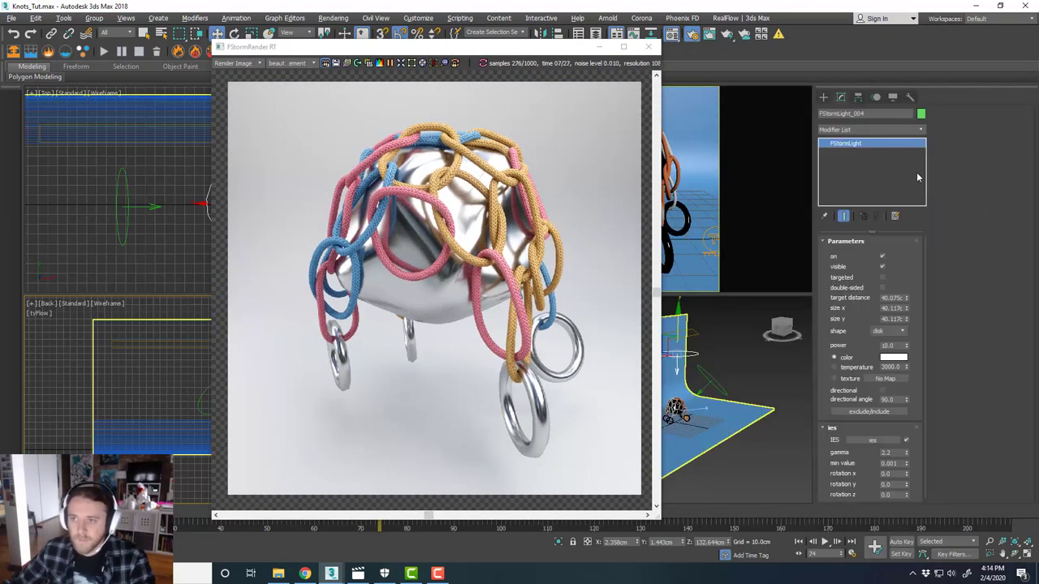
{"action": "double_click", "coordinate": [896, 346]}
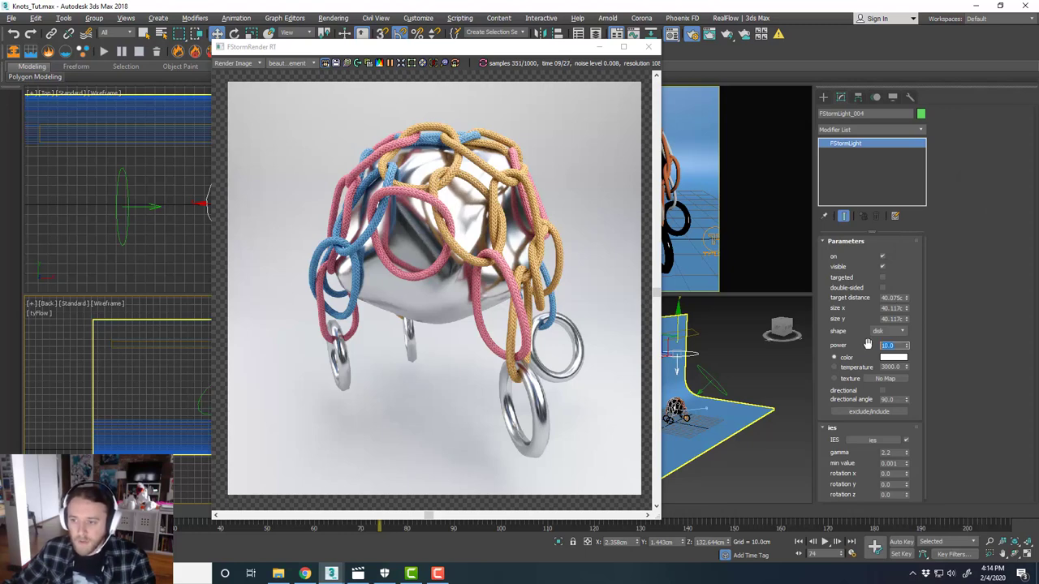
{"action": "key", "text": "Return"}
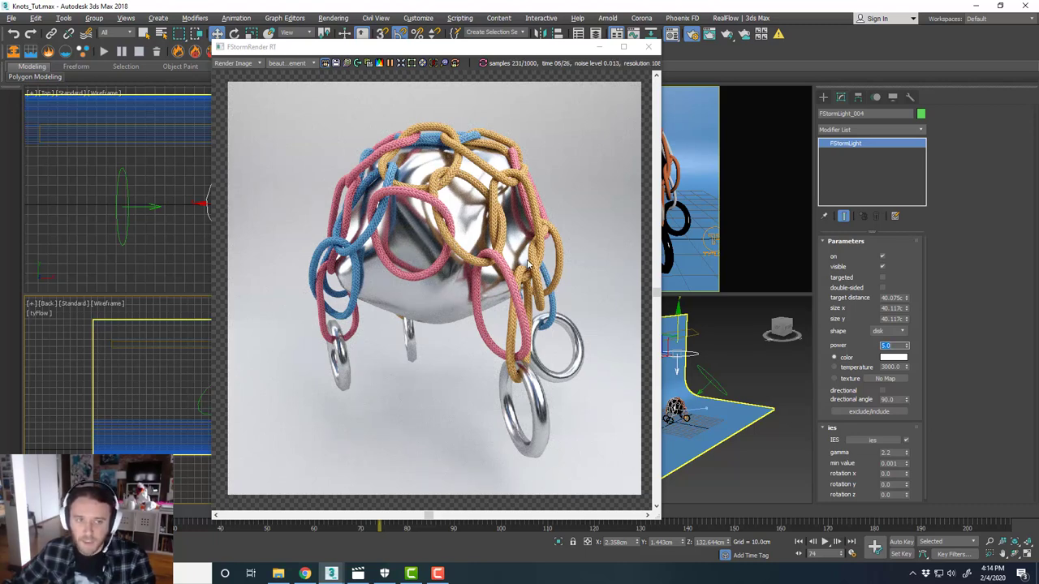
{"action": "left_click_drag", "start_coordinate": [478, 52], "coordinate": [609, 47]}
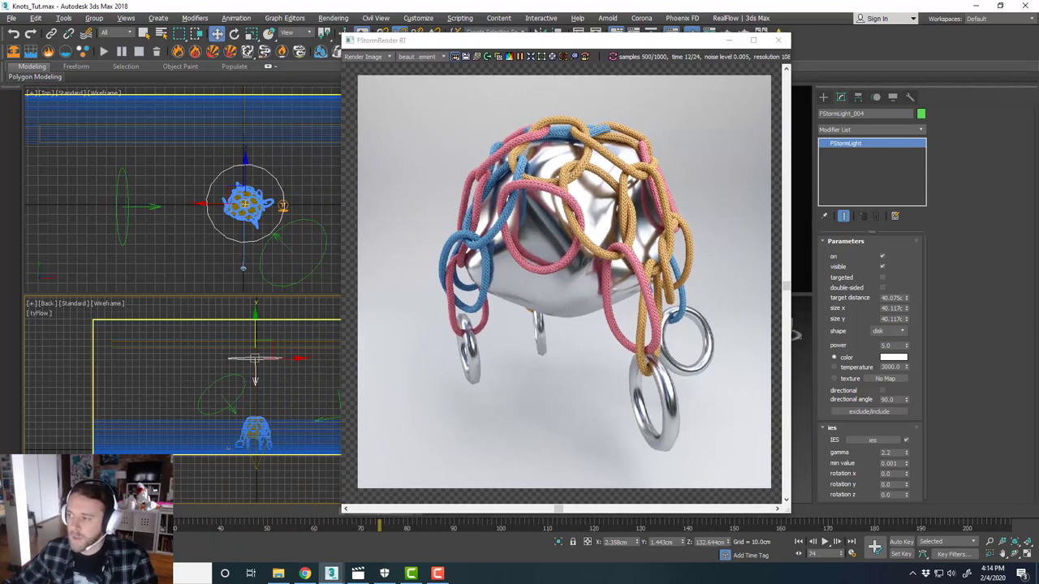
Step: Try enabling direct lighting for the environment in the FStorm render settings
{"action": "left_click_drag", "start_coordinate": [1038, 26], "coordinate": [844, 27]}
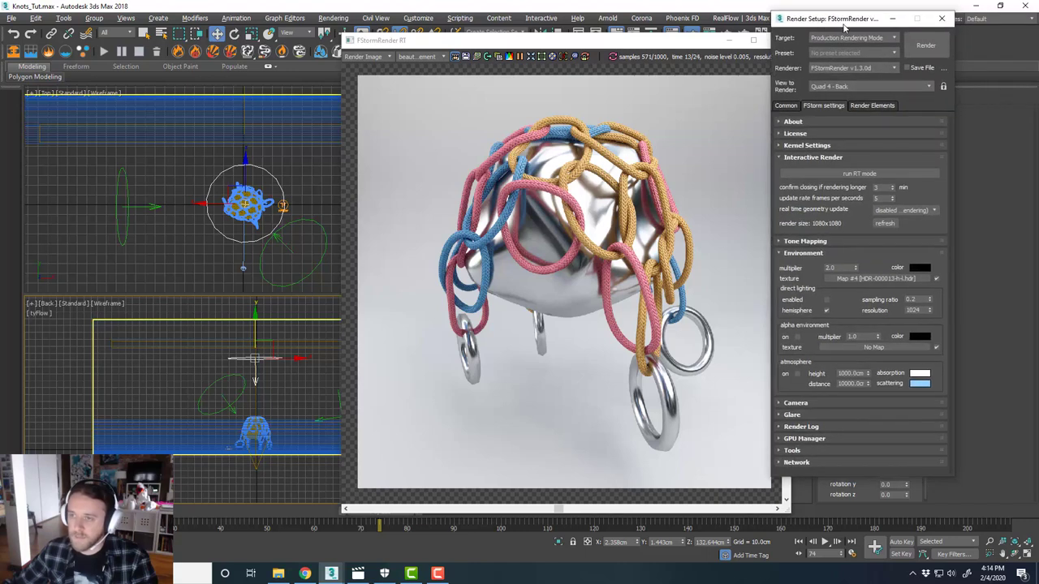
{"action": "left_click", "coordinate": [826, 300]}
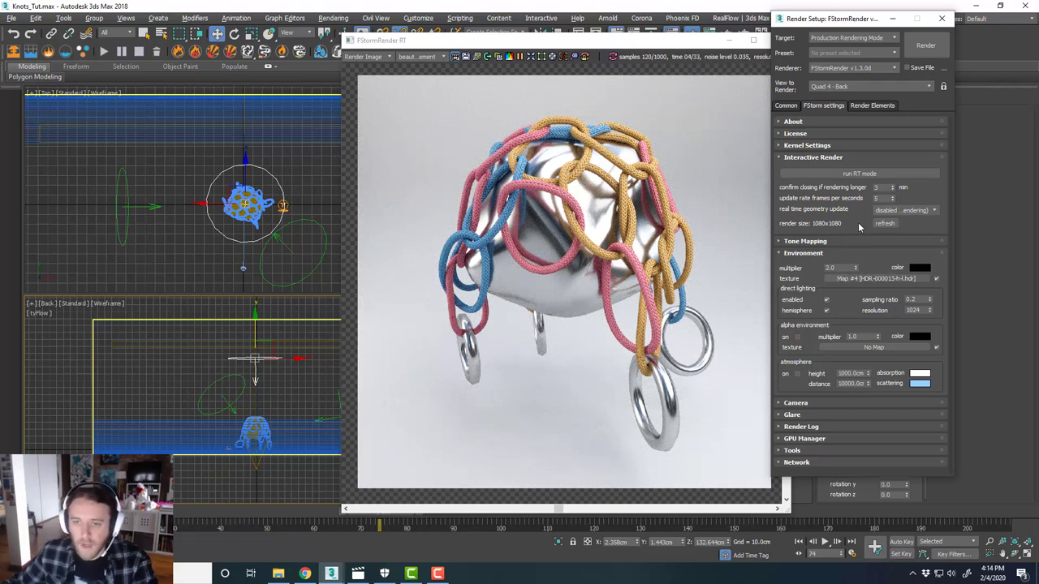
{"action": "left_click", "coordinate": [827, 300]}
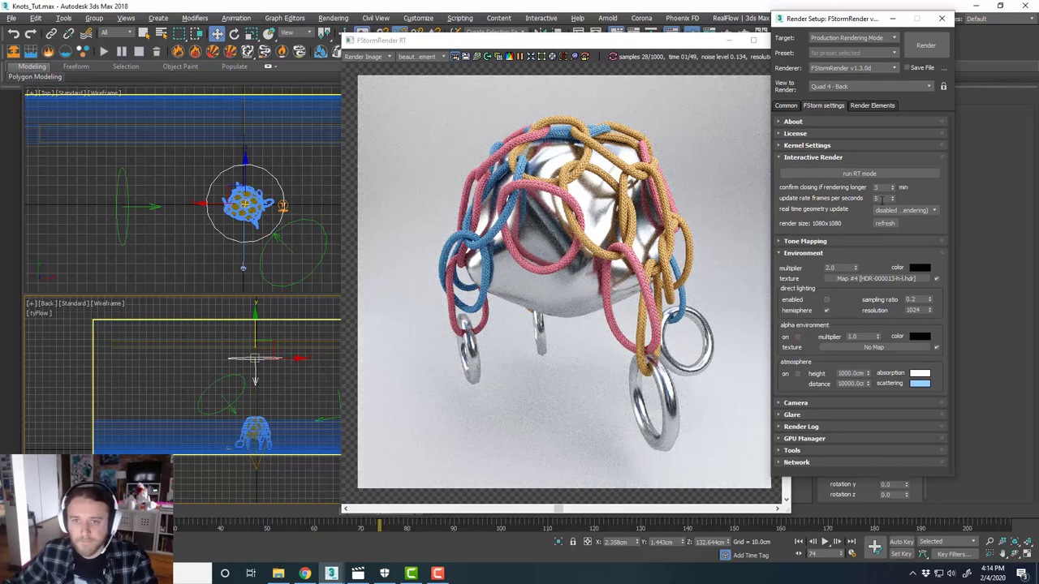
{"action": "left_click", "coordinate": [942, 18]}
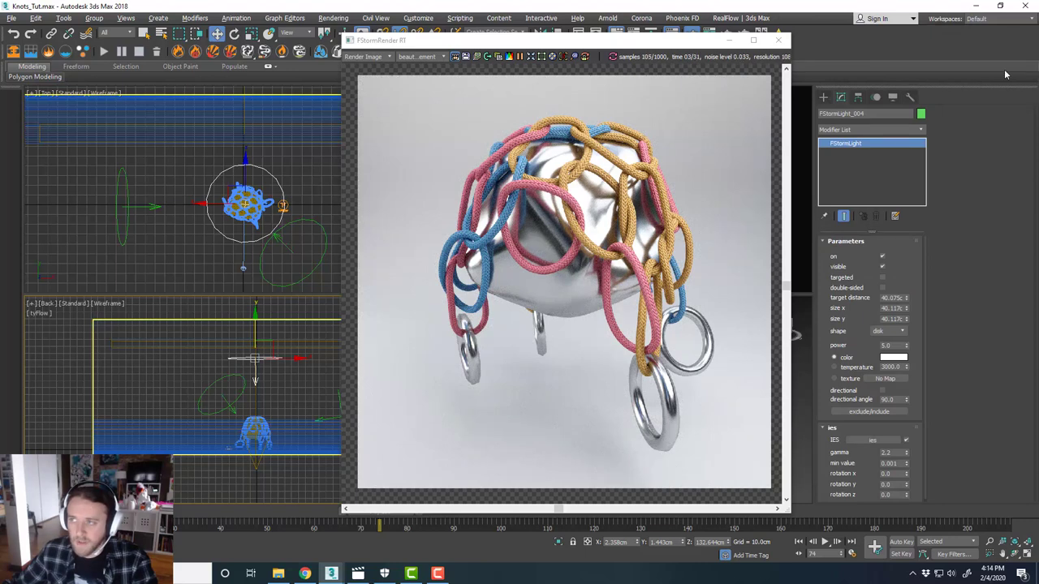
Step: Turn off the visible option of the disk light above the sphere
{"action": "middle_click_drag", "start_coordinate": [311, 213], "coordinate": [299, 216]}
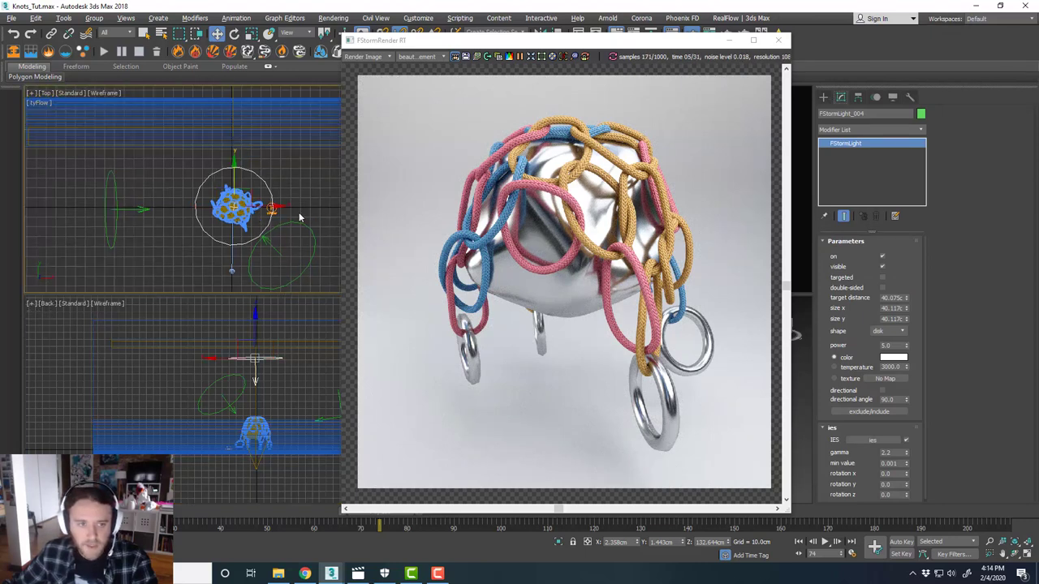
{"action": "left_click", "coordinate": [882, 267]}
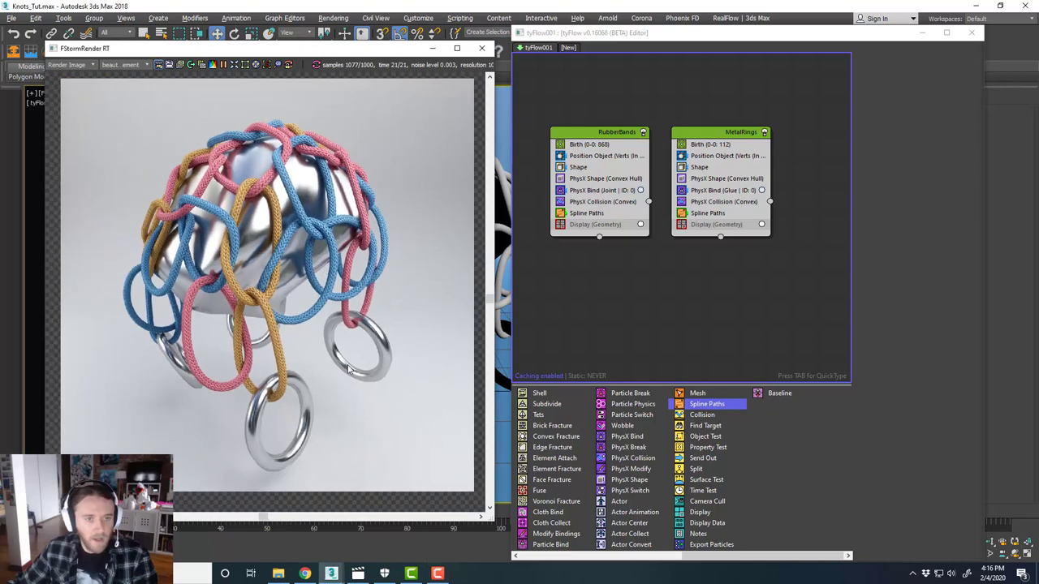
Step: Switch to the video player and scrub through the Knots_01 reference animation to compare it with the current render
{"action": "left_click", "coordinate": [358, 574]}
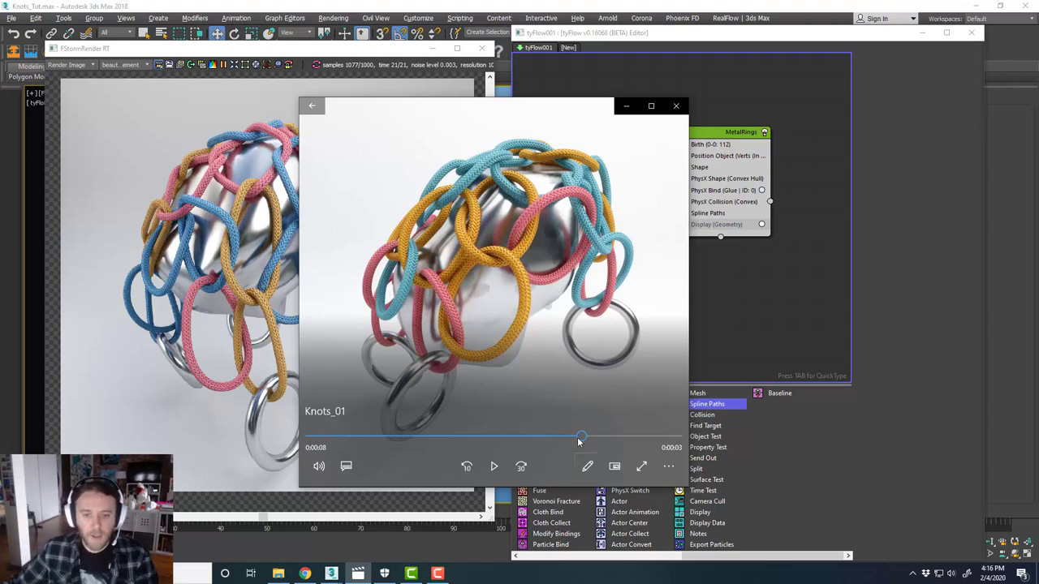
{"action": "mouse_move", "coordinate": [579, 441]}
{"action": "left_mouse_down"}
{"action": "mouse_move", "coordinate": [475, 440]}
{"action": "mouse_move", "coordinate": [571, 438]}
{"action": "left_mouse_up"}
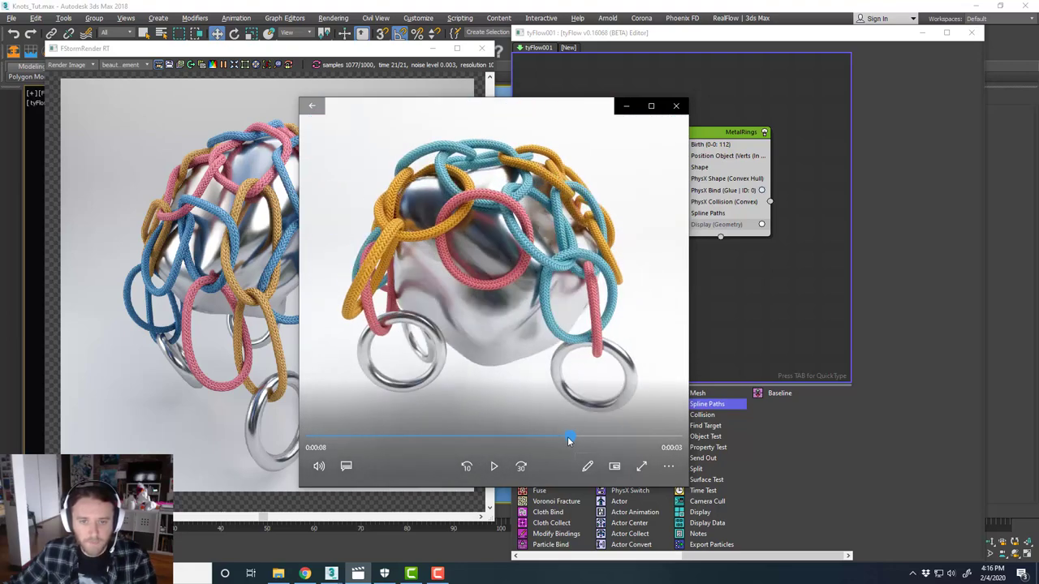
{"action": "left_click", "coordinate": [626, 106]}
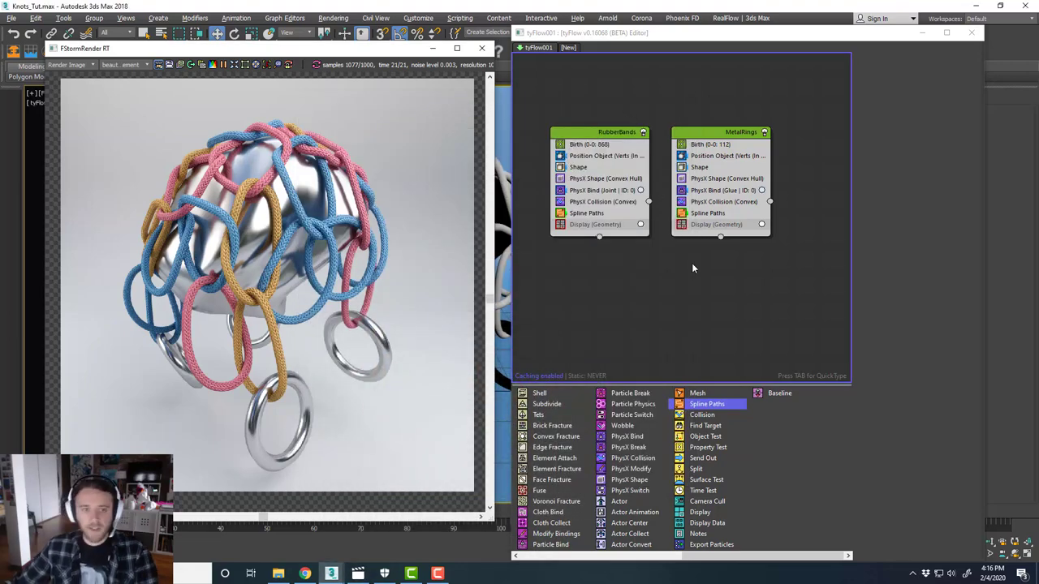